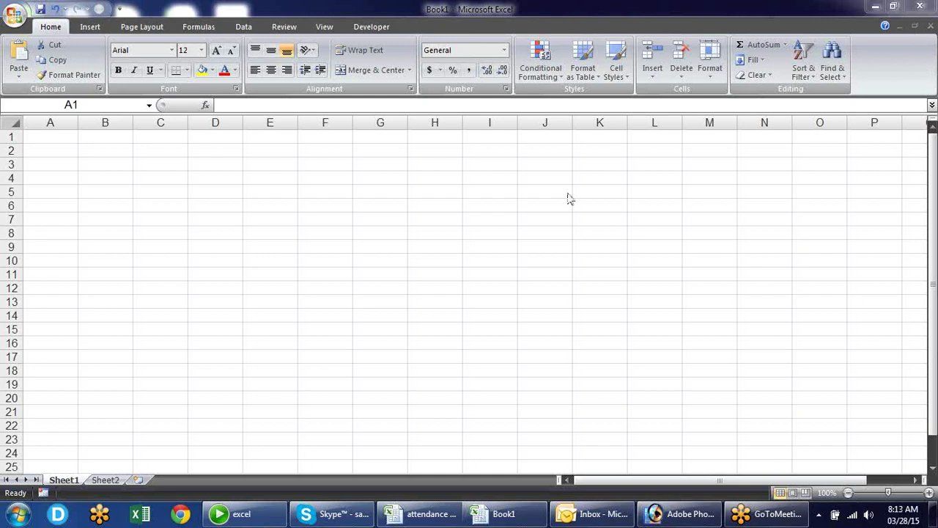
- Check the example sheet's Month dropdown, then bring up the Data tools in blank Book1
{"action": "left_click", "coordinate": [174, 147]}
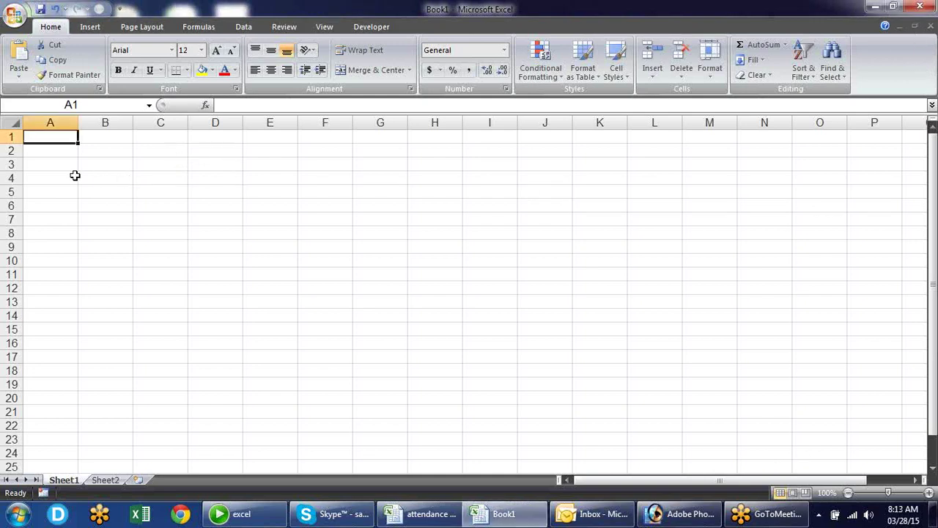
{"action": "left_click", "coordinate": [99, 148]}
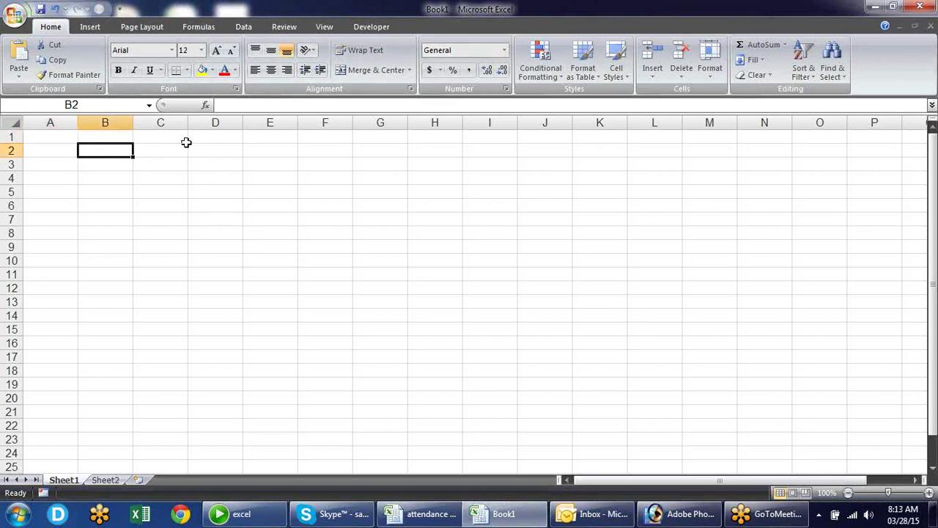
{"action": "left_click", "coordinate": [70, 170]}
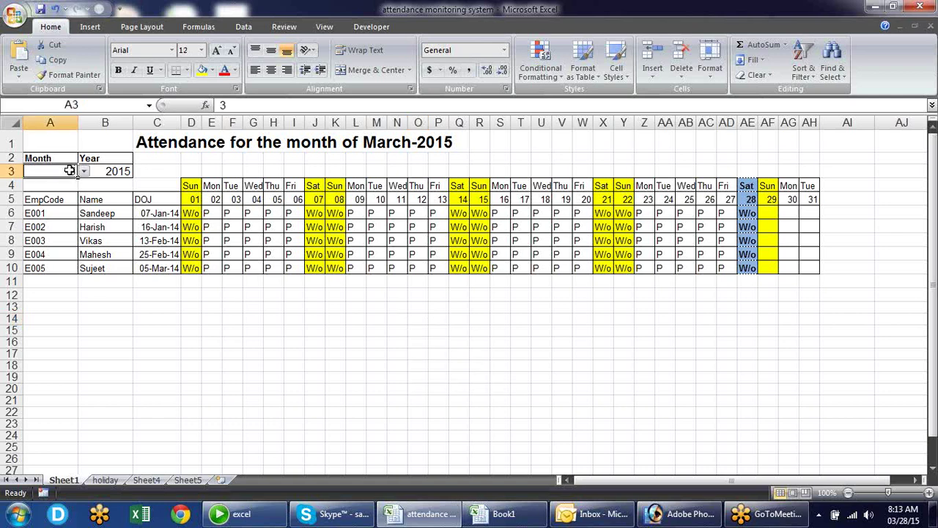
{"action": "left_click", "coordinate": [83, 170]}
{"action": "left_click", "coordinate": [83, 170]}
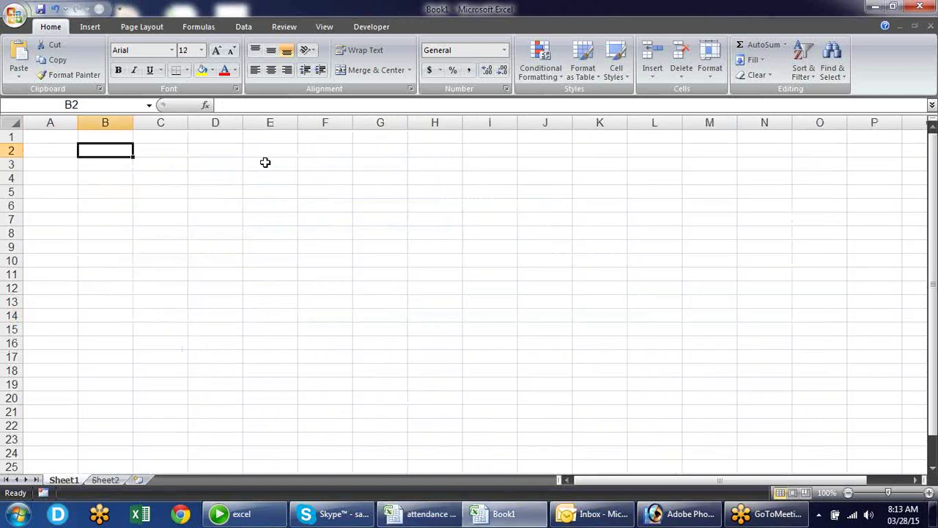
{"action": "left_click", "coordinate": [249, 26]}
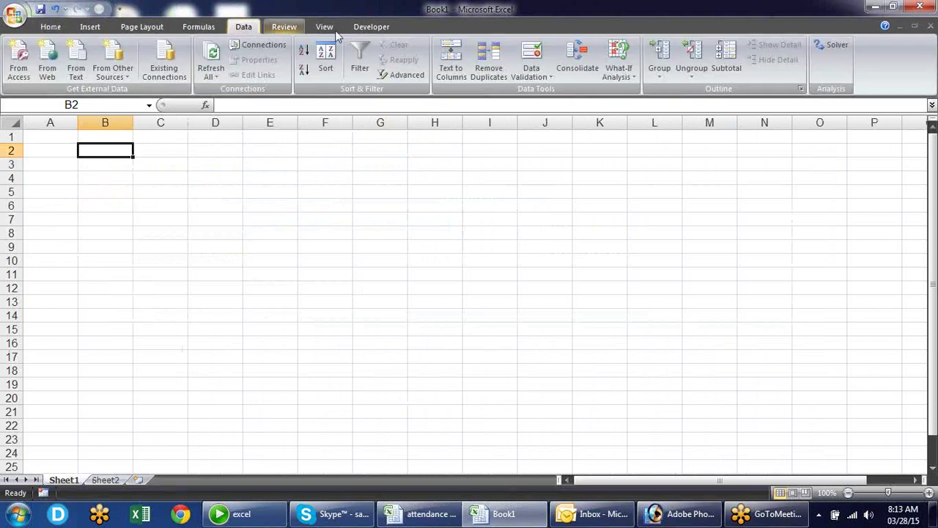
- Restrict B2 with Data Validation to a List whose source is 1,2,3,4,5
{"action": "left_click", "coordinate": [526, 65]}
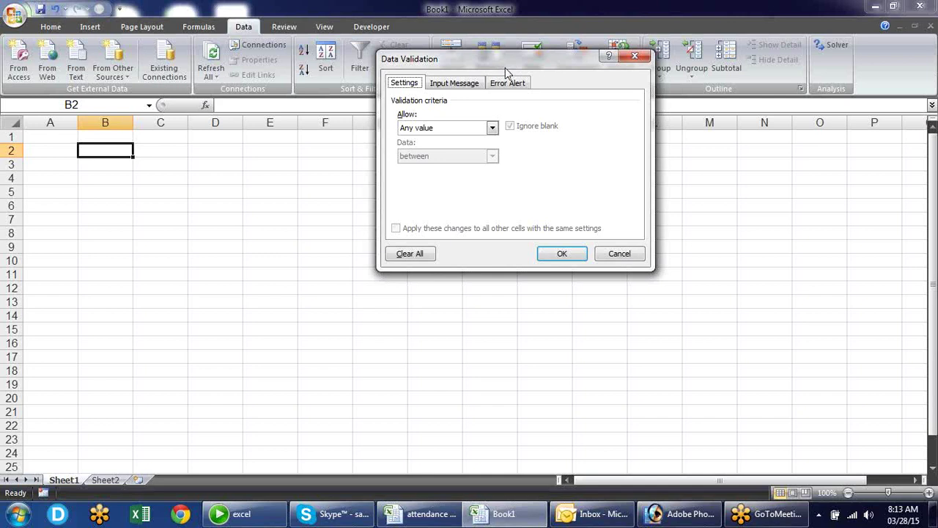
{"action": "left_click_drag", "start_coordinate": [505, 67], "coordinate": [387, 101]}
{"action": "left_click", "coordinate": [374, 166]}
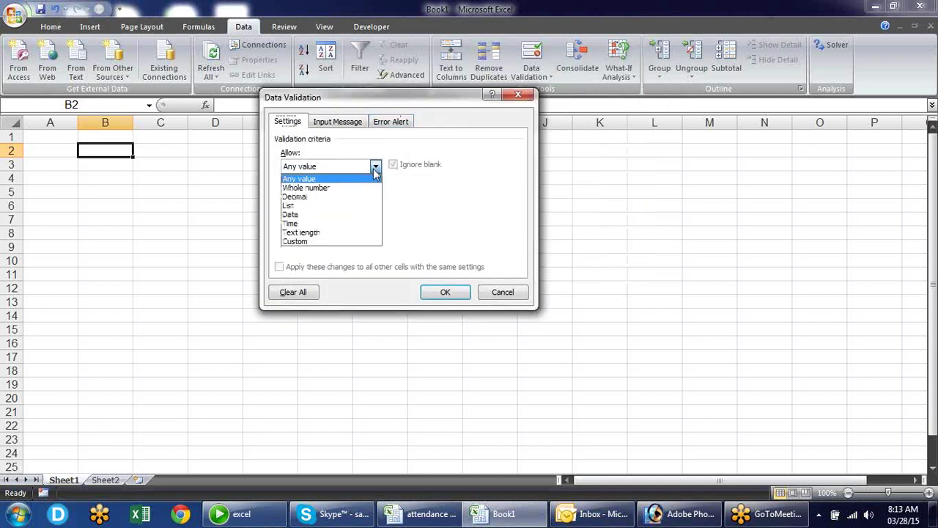
{"action": "left_click", "coordinate": [348, 209]}
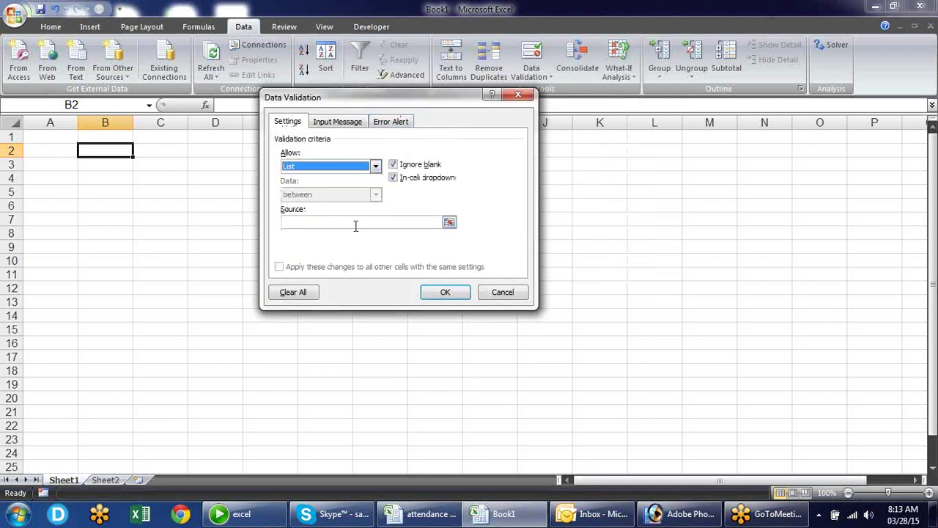
{"action": "left_click", "coordinate": [331, 226]}
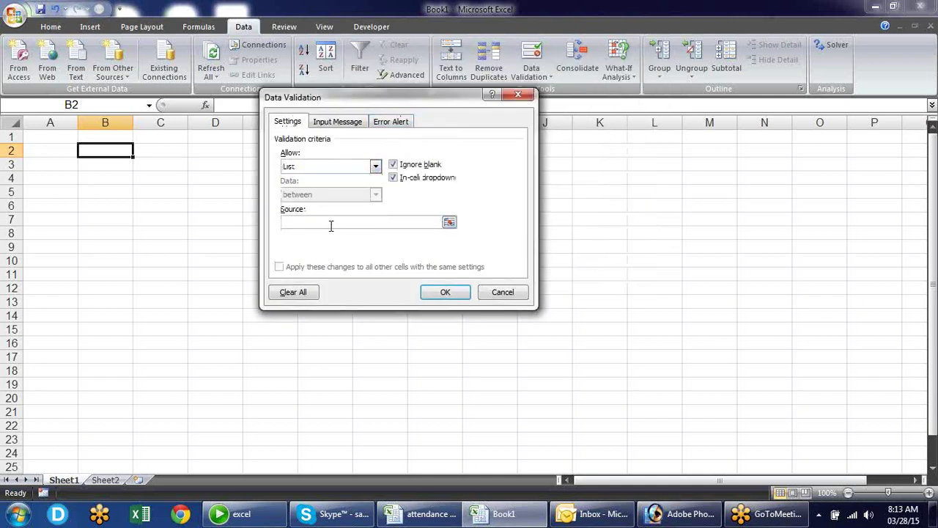
{"action": "left_click", "coordinate": [448, 221]}
{"action": "left_click_drag", "start_coordinate": [253, 193], "coordinate": [245, 256]}
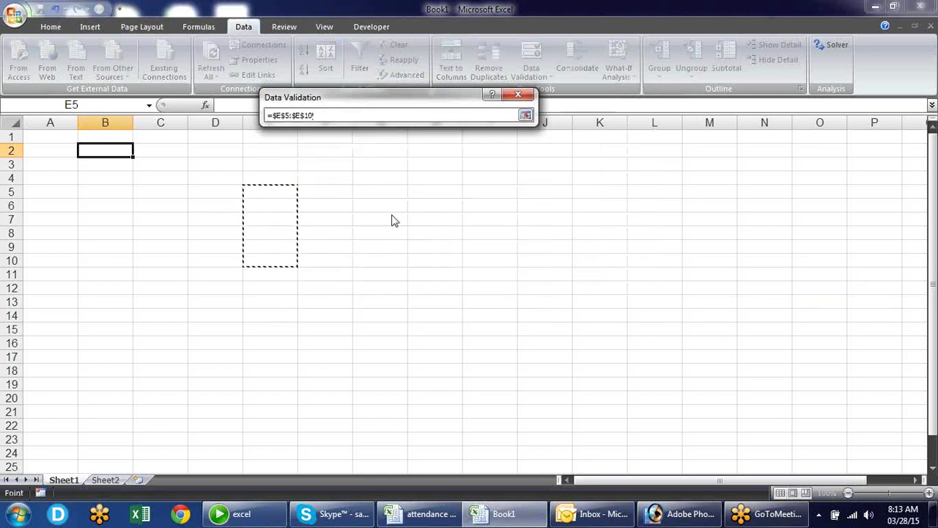
{"action": "key", "text": "Return"}
{"action": "left_click_drag", "start_coordinate": [372, 222], "coordinate": [268, 222]}
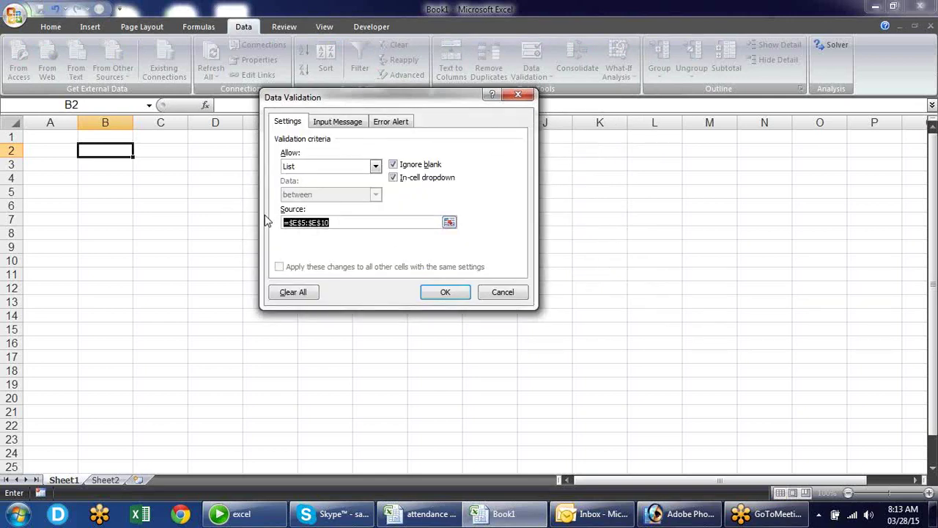
{"action": "type", "text": "1,2,3,4,5"}
{"action": "key", "text": "Return"}
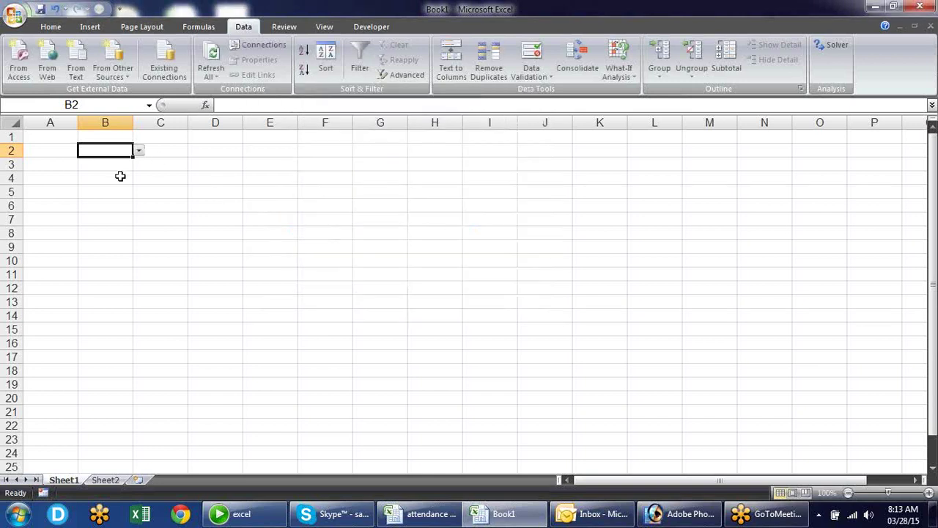
- Test B2's dropdown by picking 4 then 3, and confirm the entry 'sdfds' is rejected
{"action": "left_click", "coordinate": [138, 150]}
{"action": "left_click", "coordinate": [114, 188]}
{"action": "left_click", "coordinate": [139, 151]}
{"action": "left_click", "coordinate": [116, 188]}
{"action": "left_click", "coordinate": [139, 150]}
{"action": "left_click", "coordinate": [116, 179]}
{"action": "type", "text": "sdfds"}
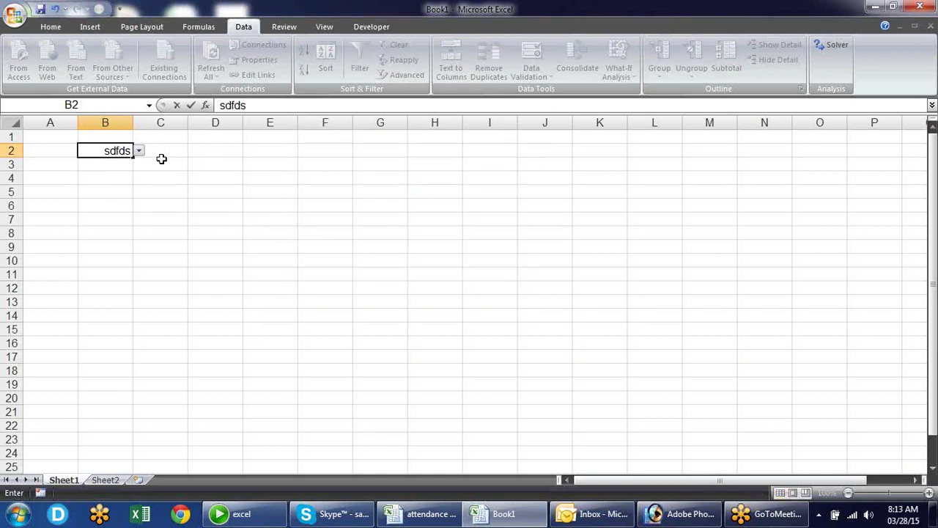
{"action": "key", "text": "Return"}
{"action": "key", "text": "Escape"}
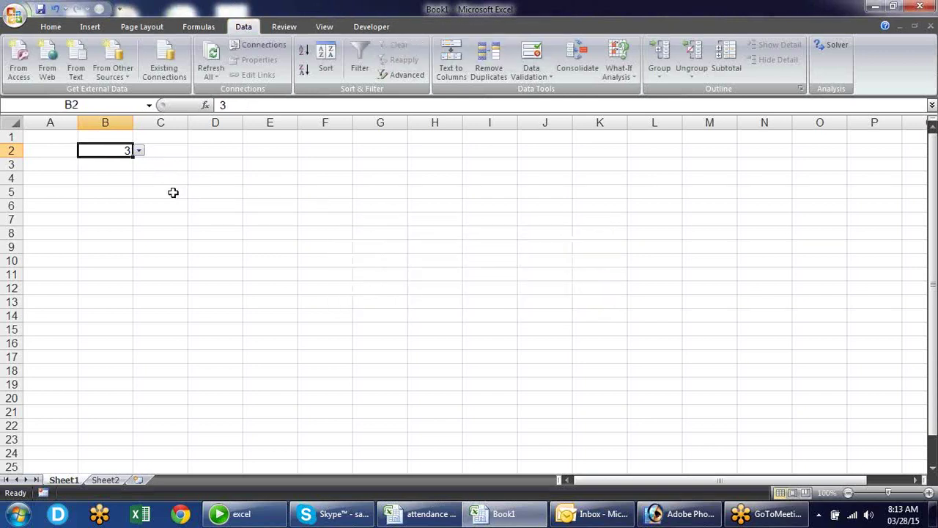
{"action": "left_click", "coordinate": [245, 189]}
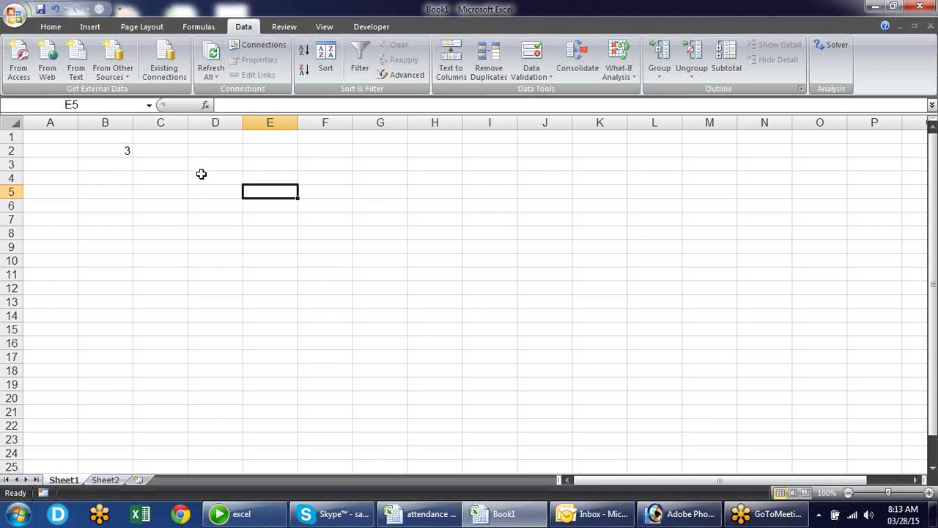
- Fill E3:E12 at once with =RANDBETWEEN(10,90)
{"action": "left_click_drag", "start_coordinate": [274, 159], "coordinate": [261, 294]}
{"action": "type", "text": "=ran"}
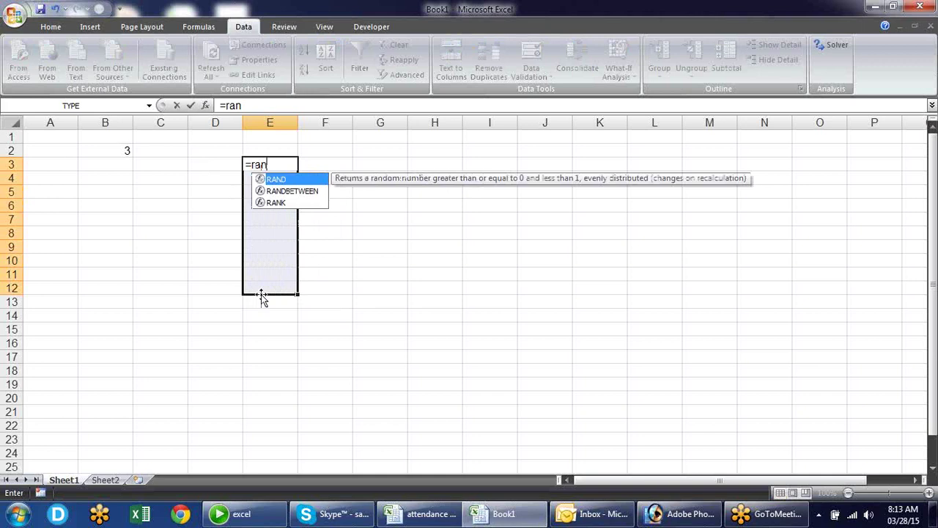
{"action": "key", "text": "Down"}
{"action": "key", "text": "Tab"}
{"action": "type", "text": "10,90"}
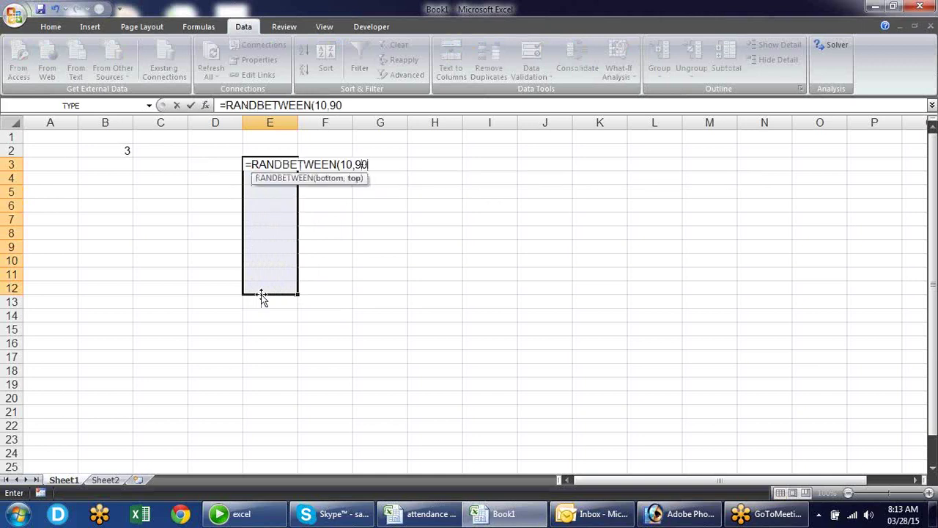
{"action": "type", "text": ")"}
{"action": "key", "text": "ctrl+Return"}
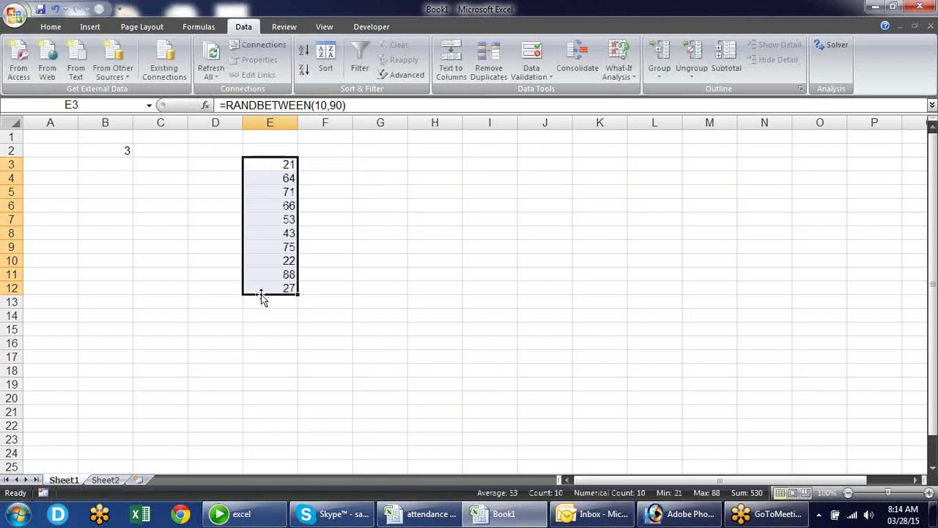
- Freeze the random numbers by copying and using Paste Special > Values
{"action": "key", "text": "ctrl+c"}
{"action": "key", "text": "alt+e"}
{"action": "key", "text": "s"}
{"action": "key", "text": "v"}
{"action": "key", "text": "Return"}
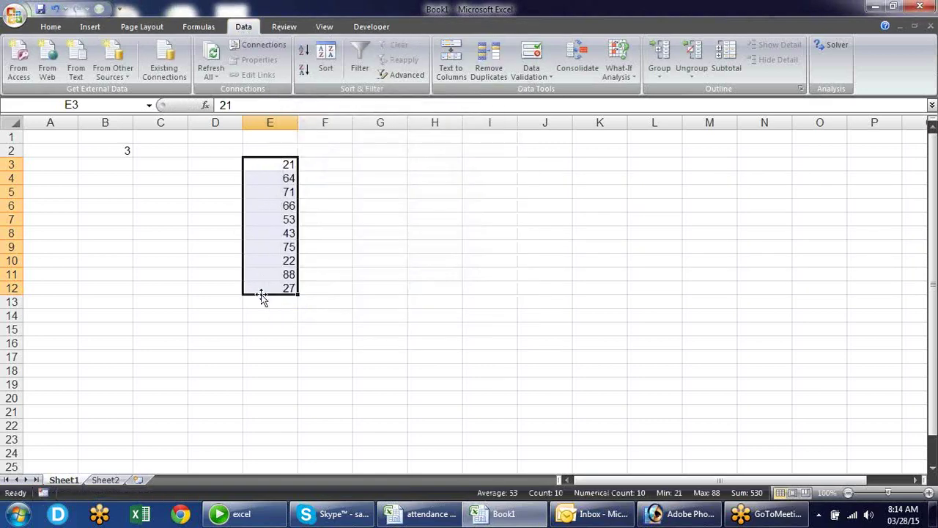
{"action": "key", "text": "Escape"}
- Change the value in E7 to 21
{"action": "key", "text": "Down"}
{"action": "key", "text": "Down"}
{"action": "key", "text": "Down"}
{"action": "key", "text": "Down"}
{"action": "type", "text": "21"}
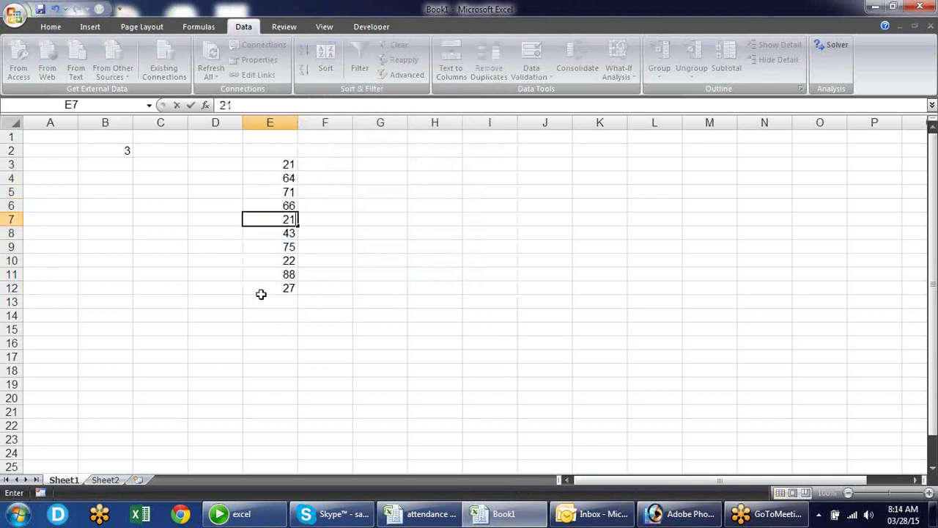
{"action": "key", "text": "Return"}
{"action": "key", "text": "Down"}
{"action": "key", "text": "Up"}
{"action": "key", "text": "Up"}
{"action": "key", "text": "Up"}
{"action": "key", "text": "Up"}
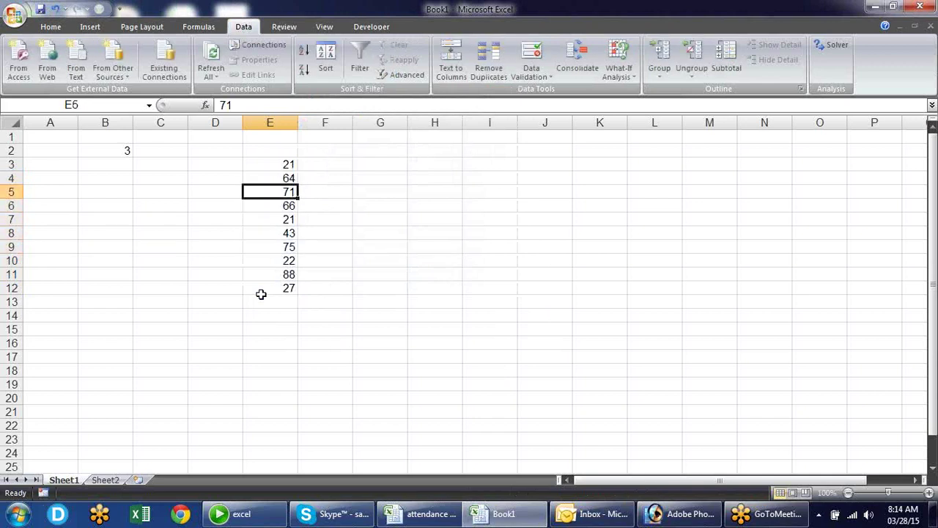
{"action": "key", "text": "Right"}
{"action": "key", "text": "Right"}
{"action": "type", "text": "="}
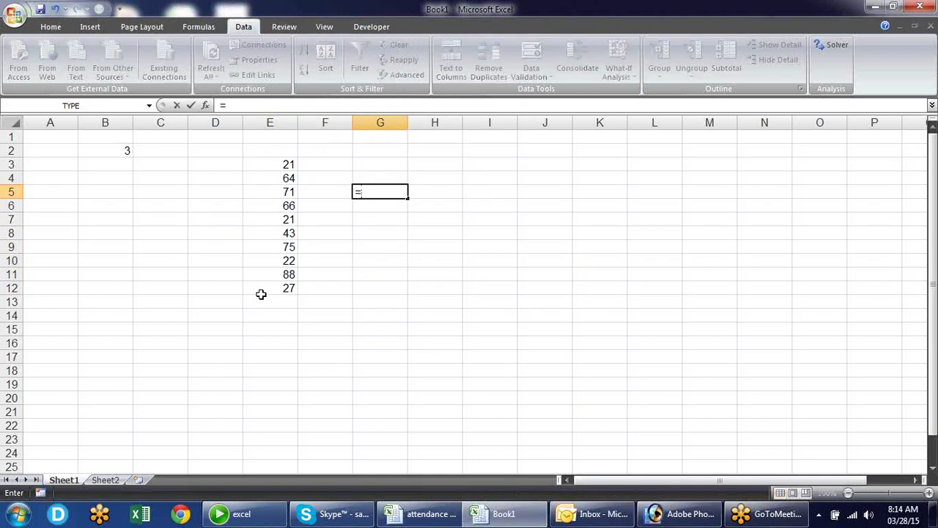
{"action": "type", "text": "cou"}
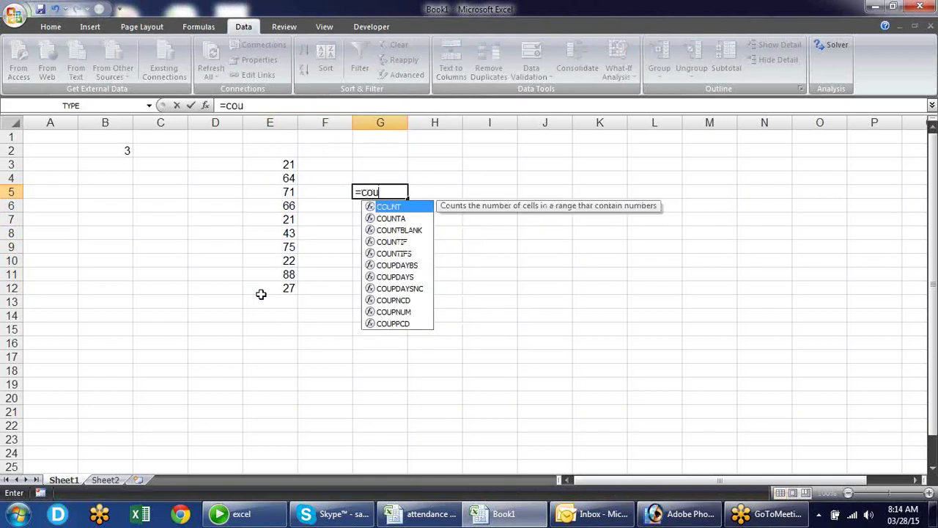
{"action": "key", "text": "Down"}
{"action": "key", "text": "Down"}
{"action": "key", "text": "Down"}
{"action": "key", "text": "Tab"}
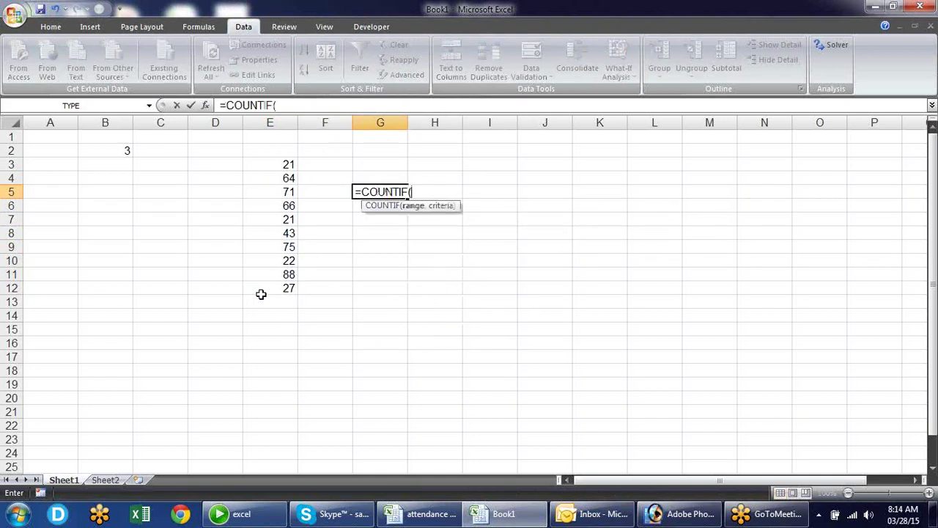
{"action": "left_click_drag", "start_coordinate": [287, 162], "coordinate": [271, 282]}
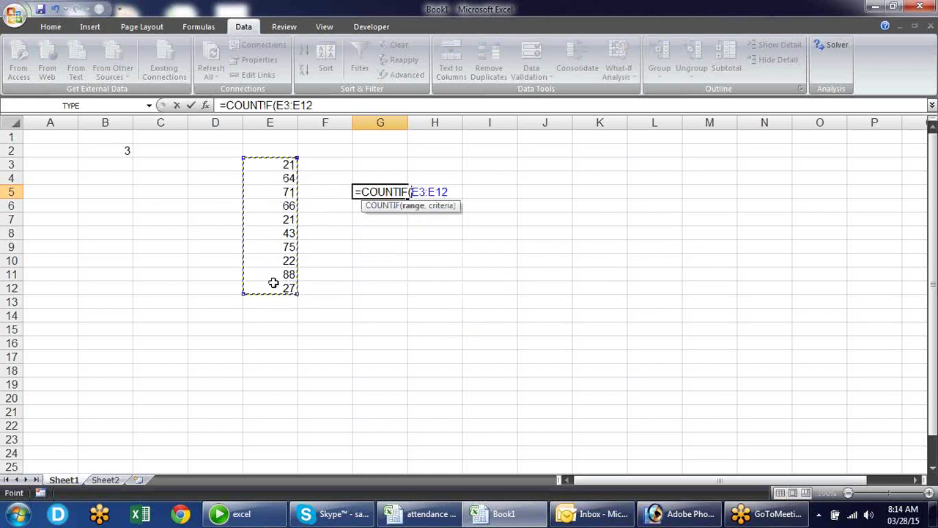
{"action": "type", "text": ","}
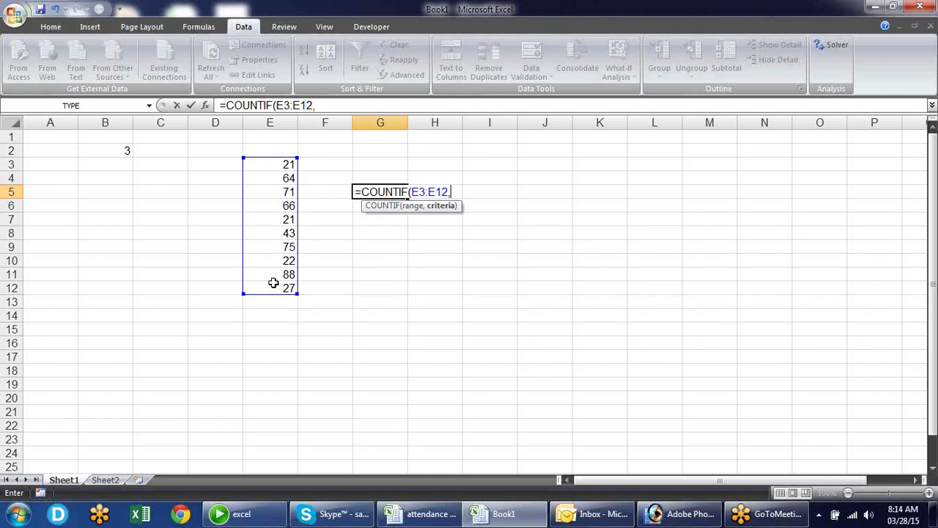
{"action": "type", "text": "21"}
{"action": "type", "text": ")"}
{"action": "key", "text": "Return"}
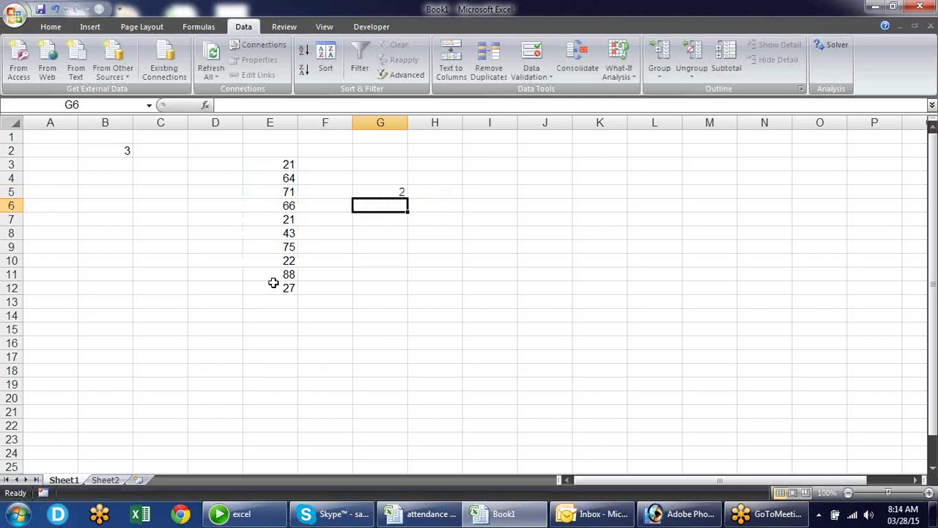
{"action": "key", "text": "Up"}
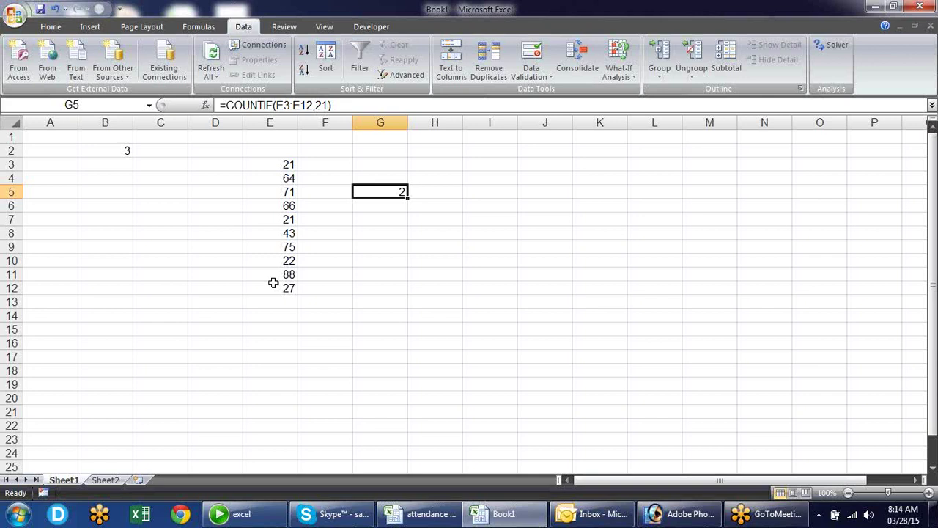
{"action": "key", "text": "Delete"}
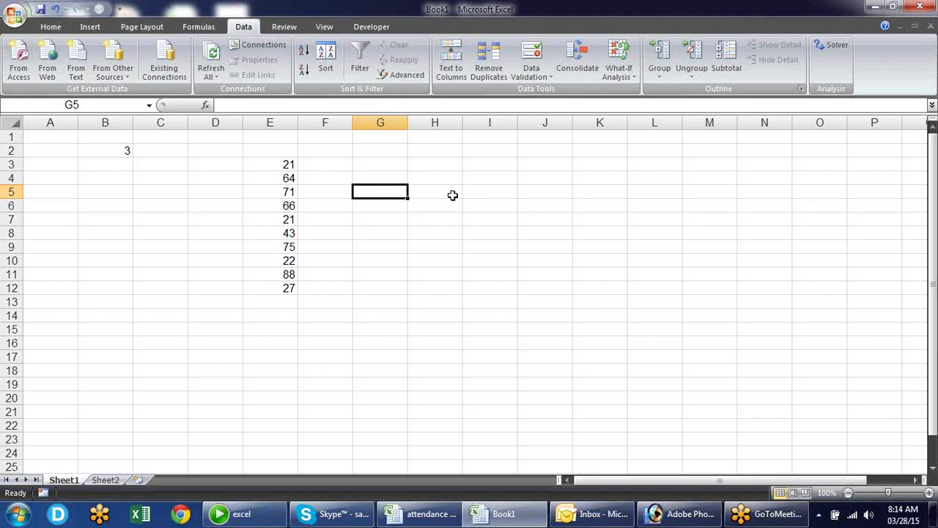
- Enter 31 in G5 and =COUNTIF(E3:E12,G5) in H5
{"action": "type", "text": "31"}
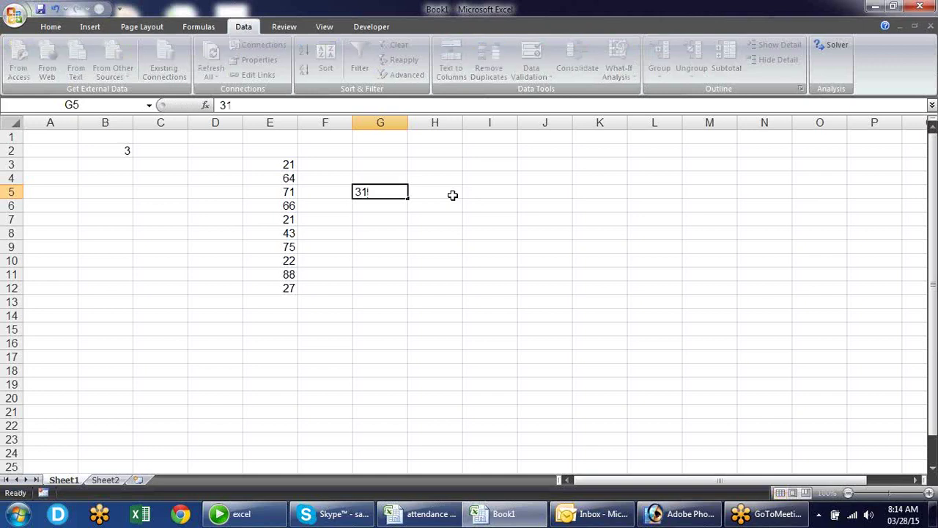
{"action": "left_click", "coordinate": [453, 195]}
{"action": "type", "text": "="}
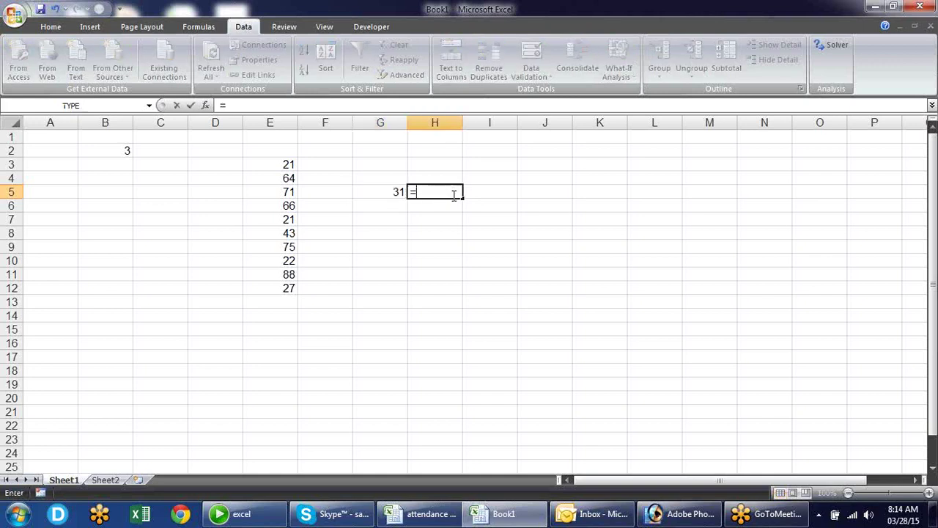
{"action": "type", "text": "countif"}
{"action": "key", "text": "Tab"}
{"action": "key", "text": "Left"}
{"action": "key", "text": "Left"}
{"action": "key", "text": "Left"}
{"action": "key", "text": "Up"}
{"action": "key", "text": "Up"}
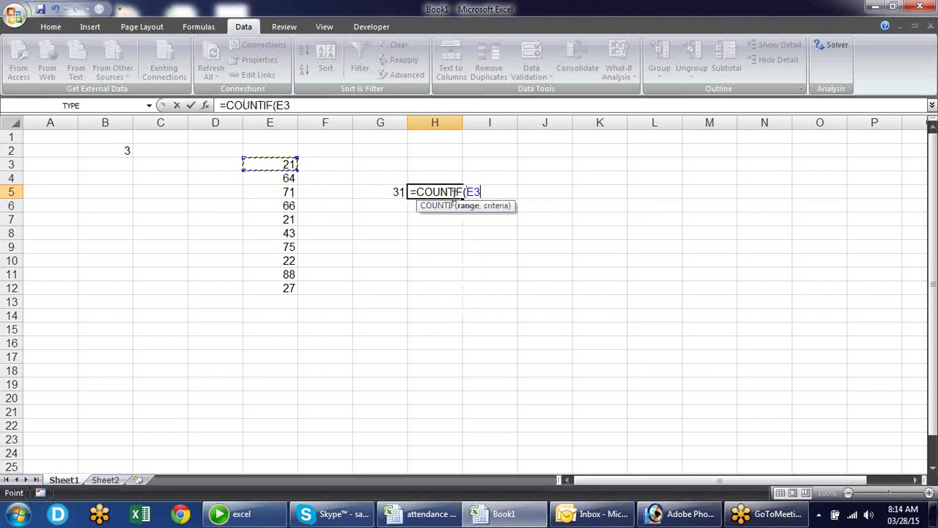
{"action": "key", "text": "ctrl+shift+Down"}
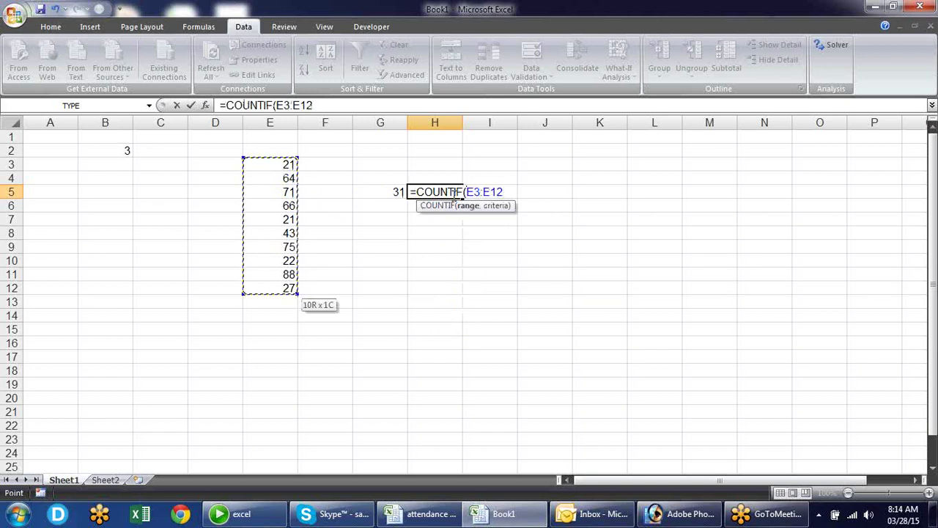
{"action": "type", "text": ","}
{"action": "left_click", "coordinate": [400, 191]}
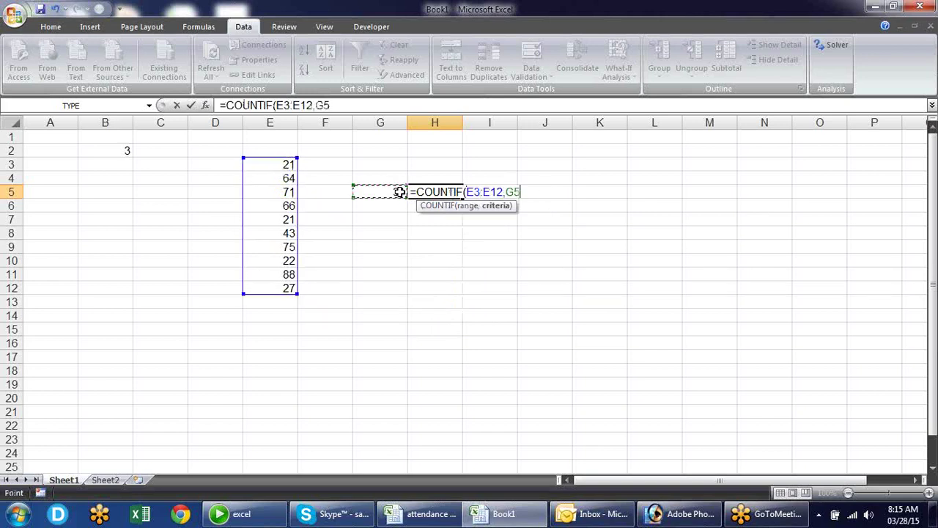
{"action": "key", "text": "Return"}
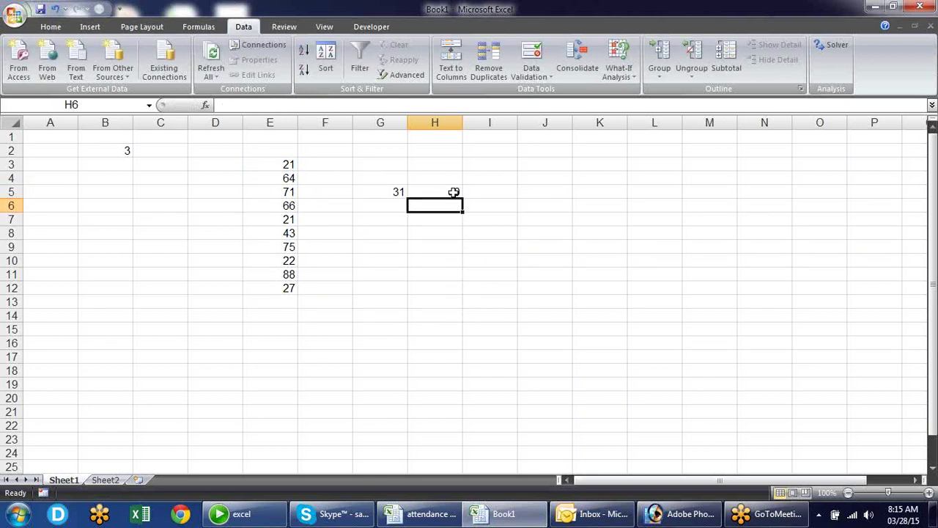
- Change G5 to 64, then to 21, watching H5's count update
{"action": "left_click", "coordinate": [452, 191]}
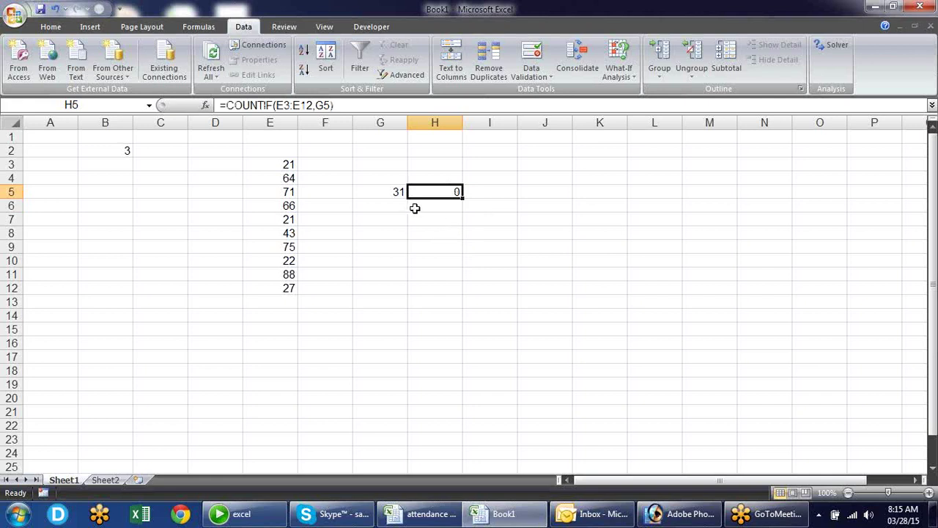
{"action": "left_click", "coordinate": [399, 192]}
{"action": "type", "text": "64"}
{"action": "key", "text": "Return"}
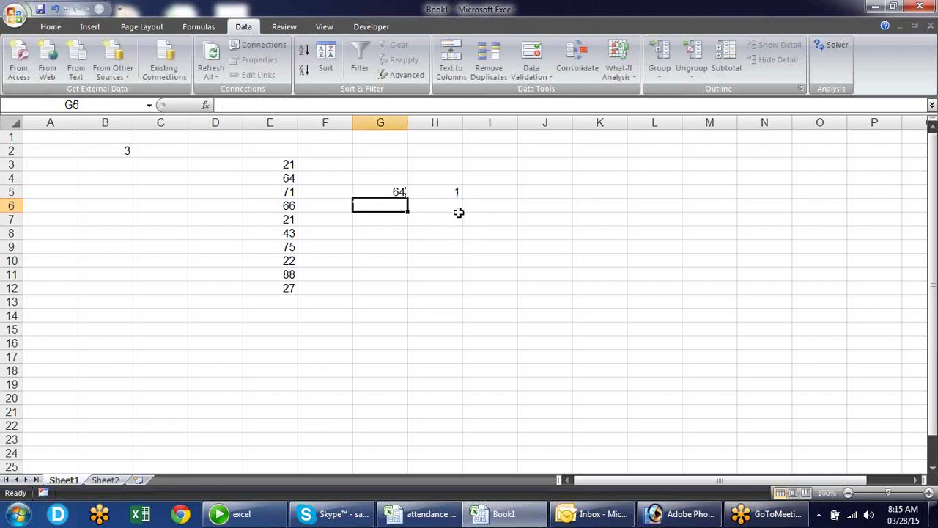
{"action": "left_click", "coordinate": [399, 191]}
{"action": "type", "text": "21"}
{"action": "key", "text": "Return"}
- Review H5's COUNTIF formula and its criteria argument without changing it
{"action": "left_click", "coordinate": [399, 191]}
{"action": "double_click", "coordinate": [424, 190]}
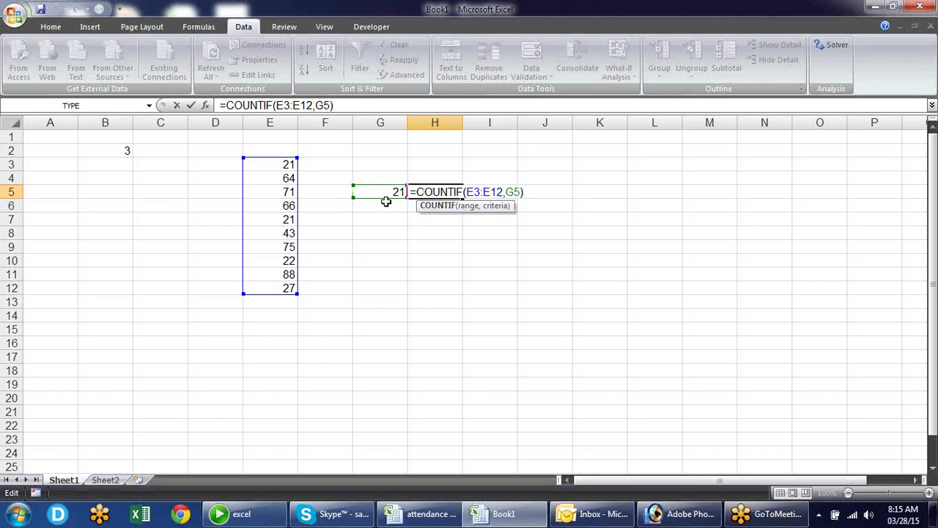
{"action": "left_click", "coordinate": [501, 208]}
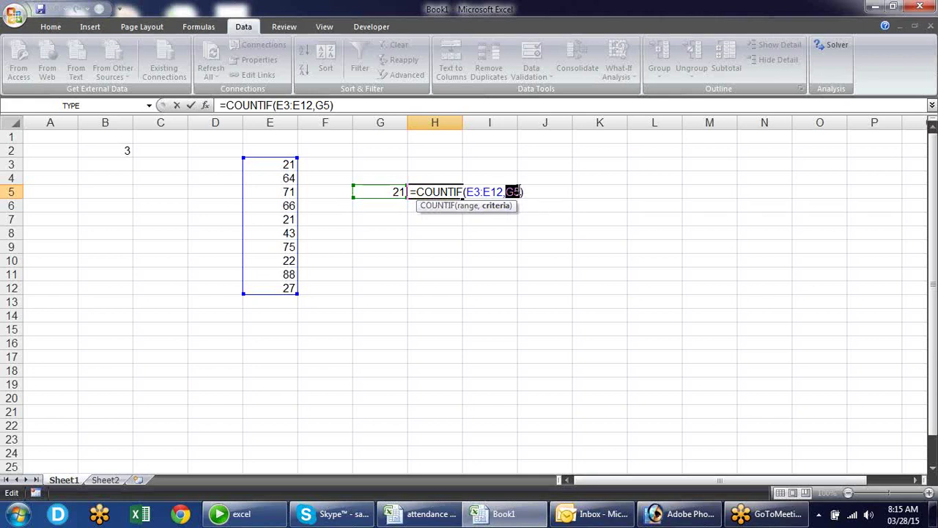
{"action": "key", "text": "ctrl+Return"}
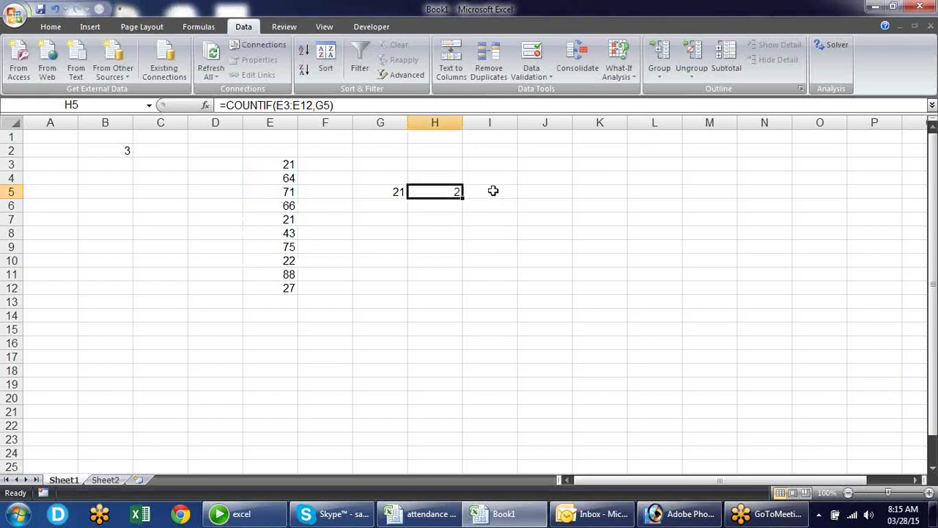
{"action": "left_click", "coordinate": [405, 229]}
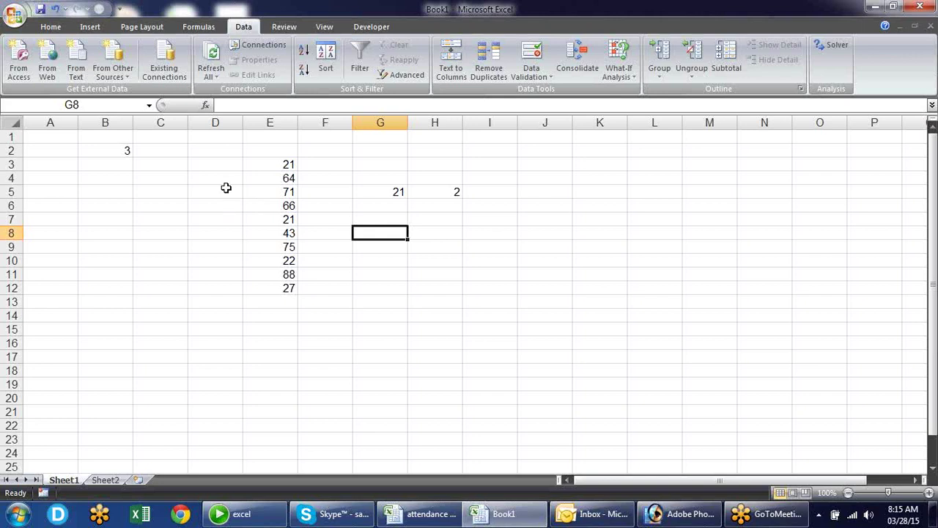
{"action": "left_click", "coordinate": [143, 200]}
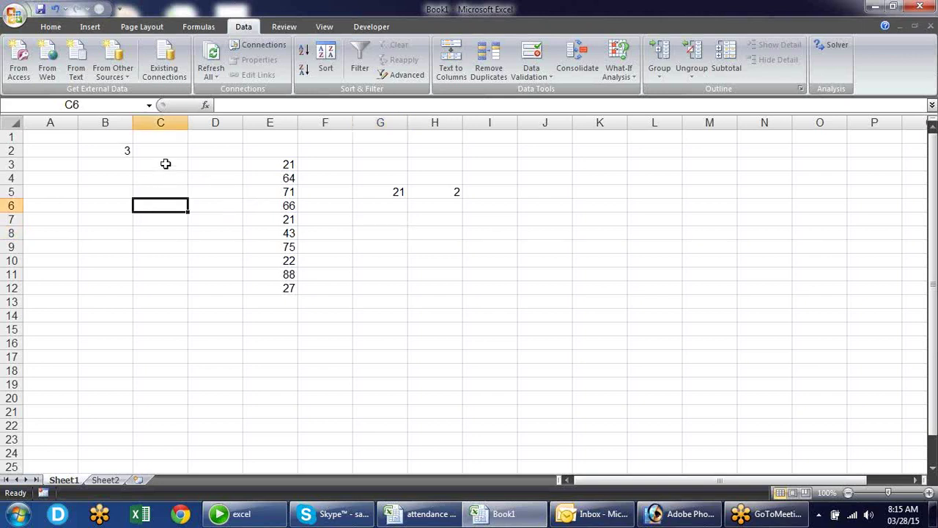
{"action": "left_click_drag", "start_coordinate": [266, 160], "coordinate": [265, 286]}
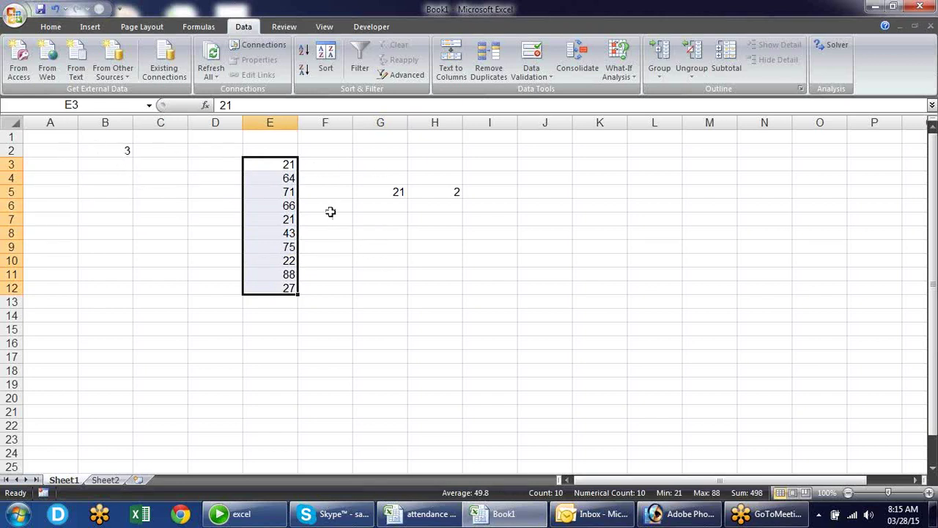
{"action": "left_click", "coordinate": [379, 236]}
{"action": "type", "text": "="}
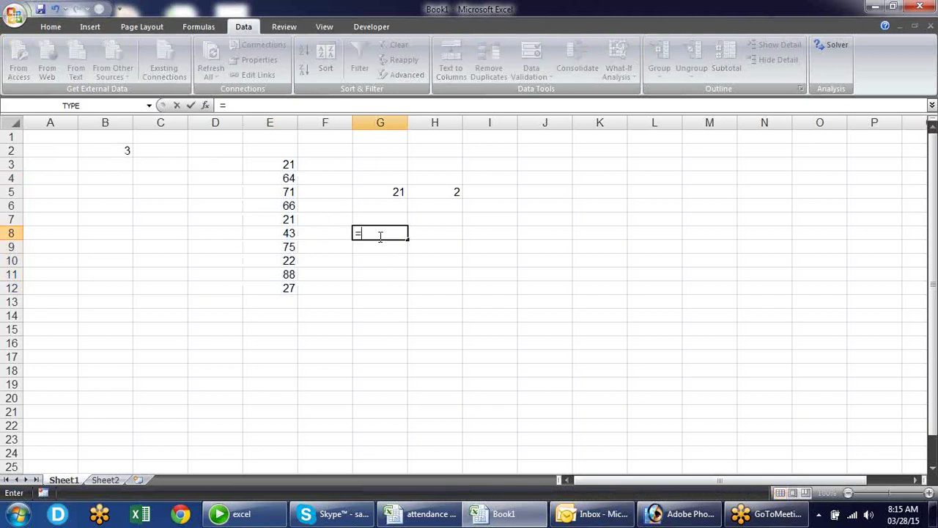
{"action": "left_click", "coordinate": [289, 163]}
{"action": "left_click", "coordinate": [287, 193]}
{"action": "left_click_drag", "start_coordinate": [280, 161], "coordinate": [296, 288]}
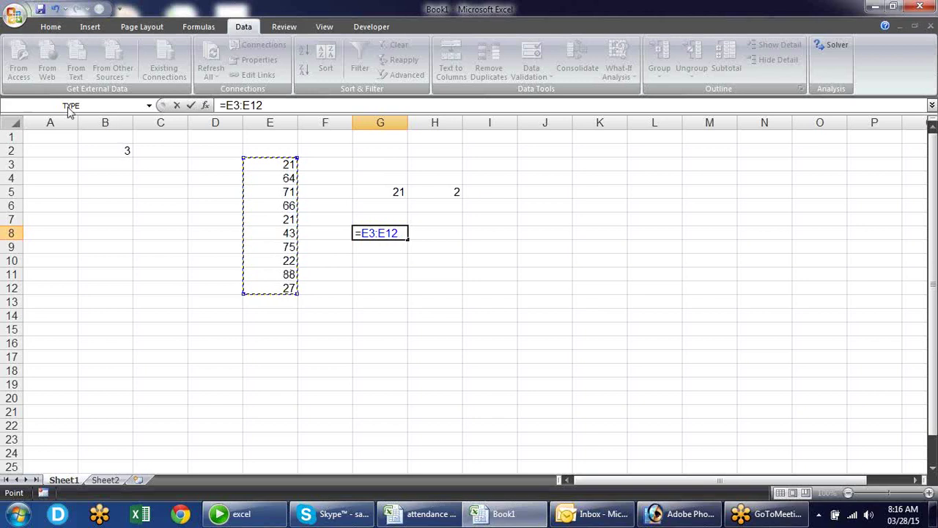
{"action": "key", "text": "Escape"}
{"action": "left_click_drag", "start_coordinate": [287, 167], "coordinate": [287, 286]}
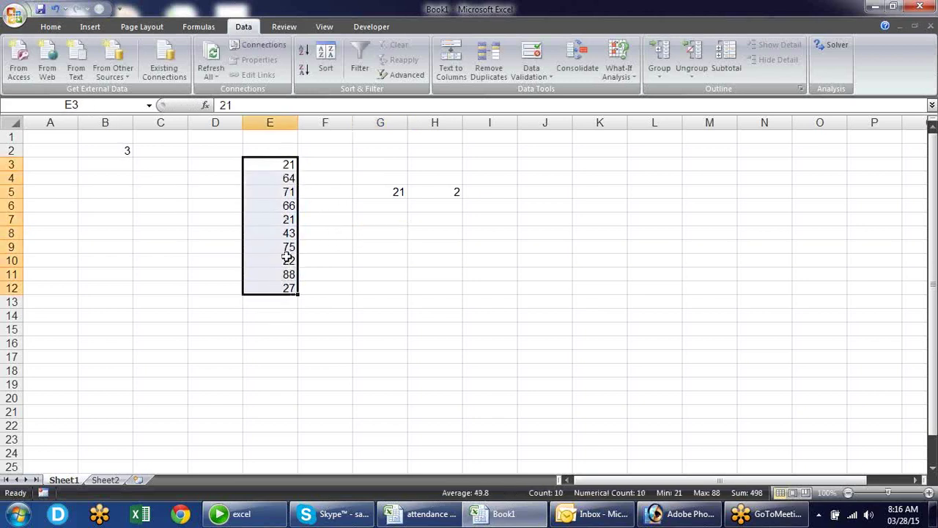
- Name the selected range E3:E12 'data' in the Name Box and reselect it to confirm
{"action": "left_click", "coordinate": [89, 105]}
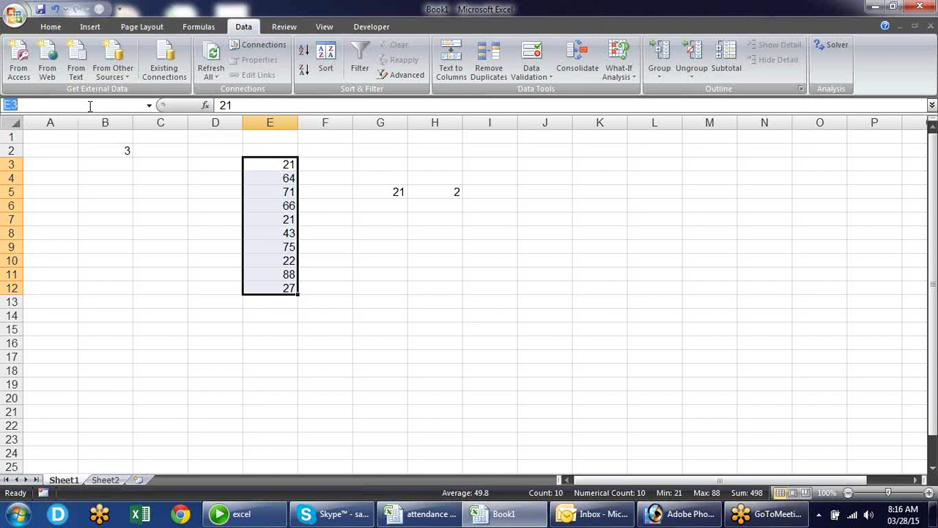
{"action": "type", "text": "data"}
{"action": "key", "text": "Return"}
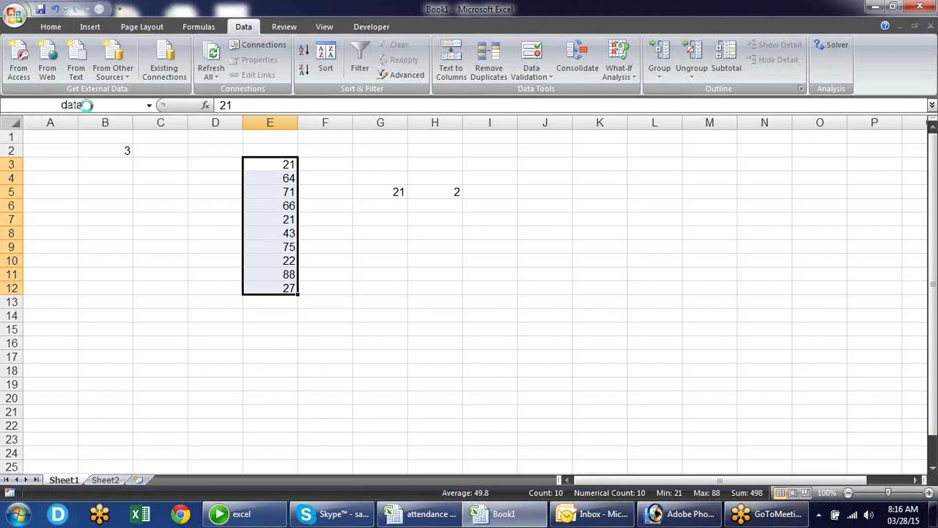
{"action": "left_click", "coordinate": [381, 235]}
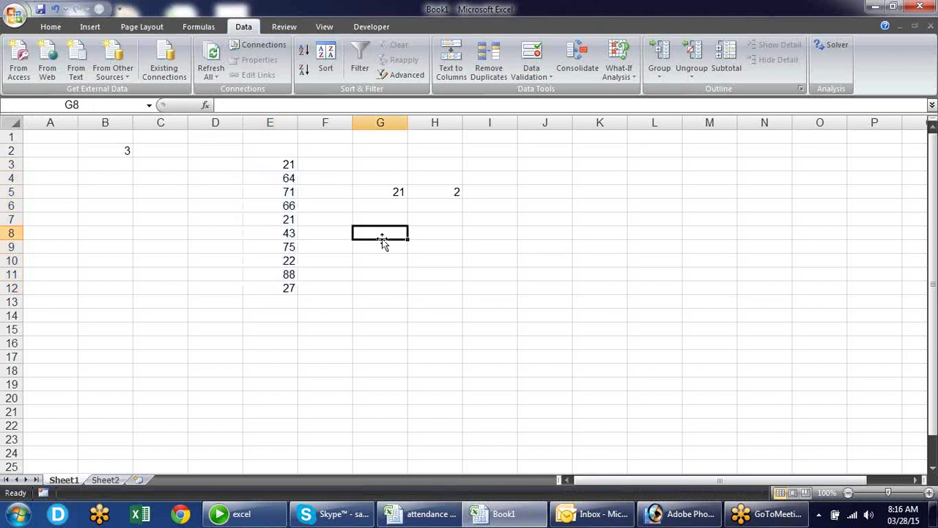
{"action": "left_click_drag", "start_coordinate": [288, 167], "coordinate": [291, 287]}
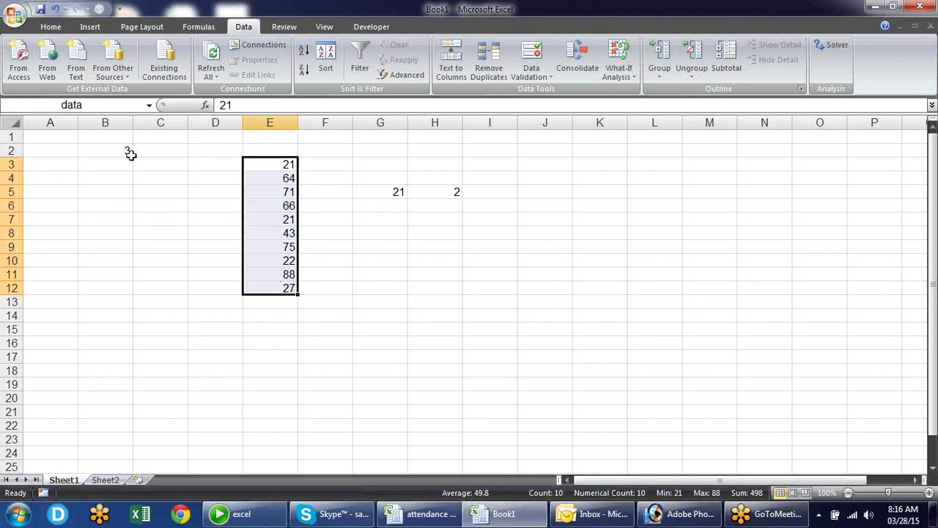
- Test the name by typing =data in G10, then cancel and reselect E3:E12
{"action": "left_click", "coordinate": [403, 257]}
{"action": "type", "text": "="}
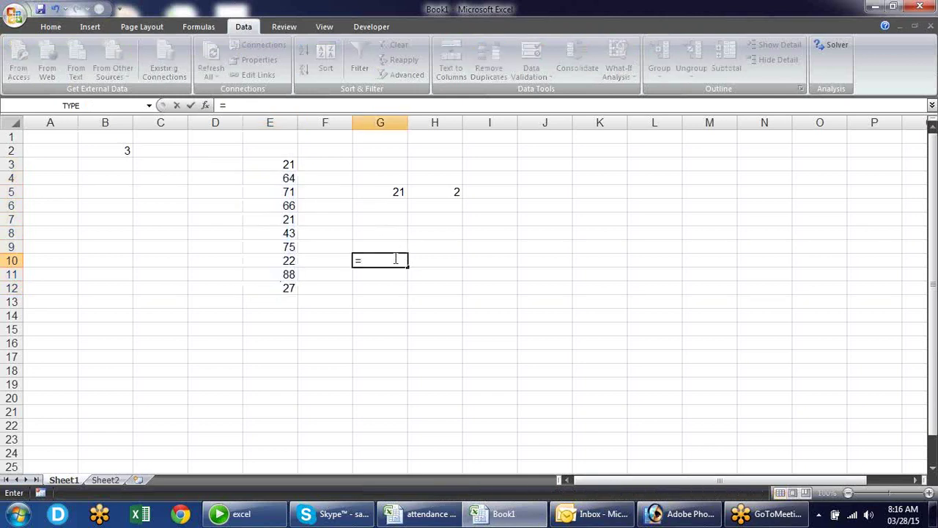
{"action": "type", "text": "data"}
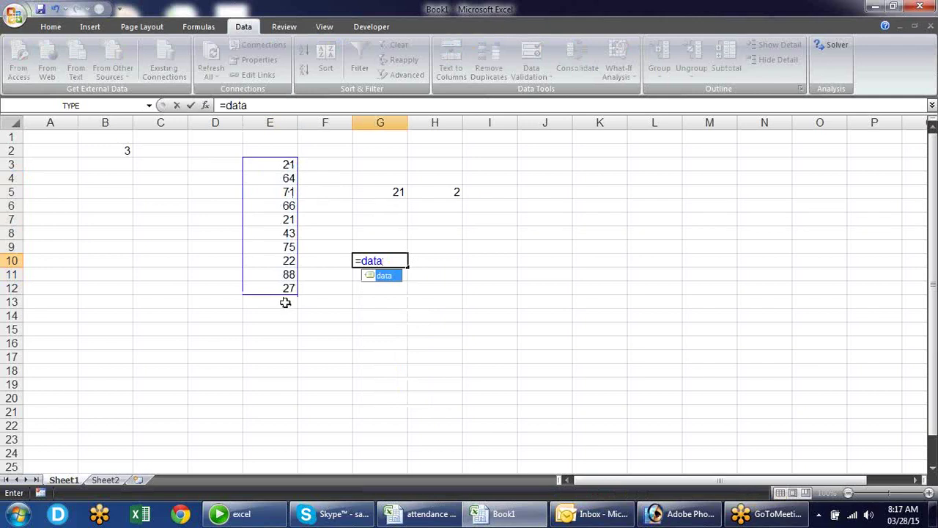
{"action": "key", "text": "Escape"}
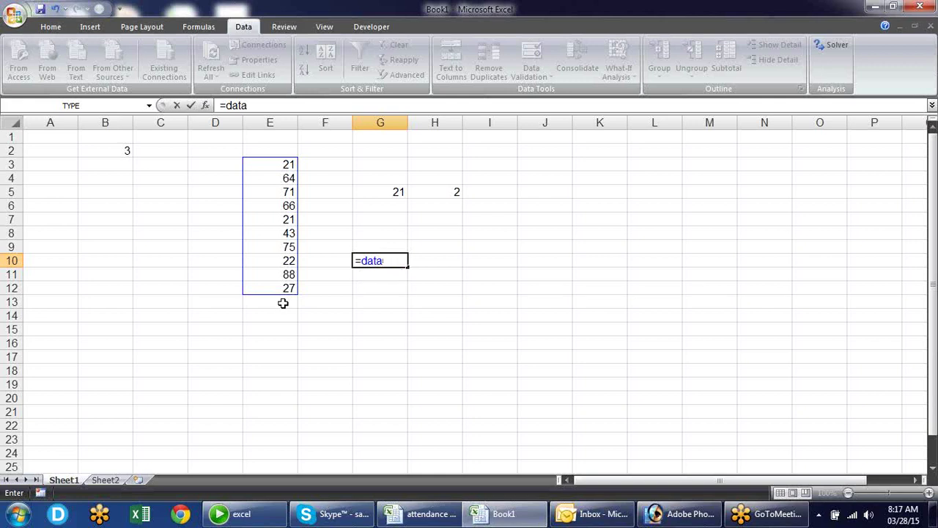
{"action": "key", "text": "Escape"}
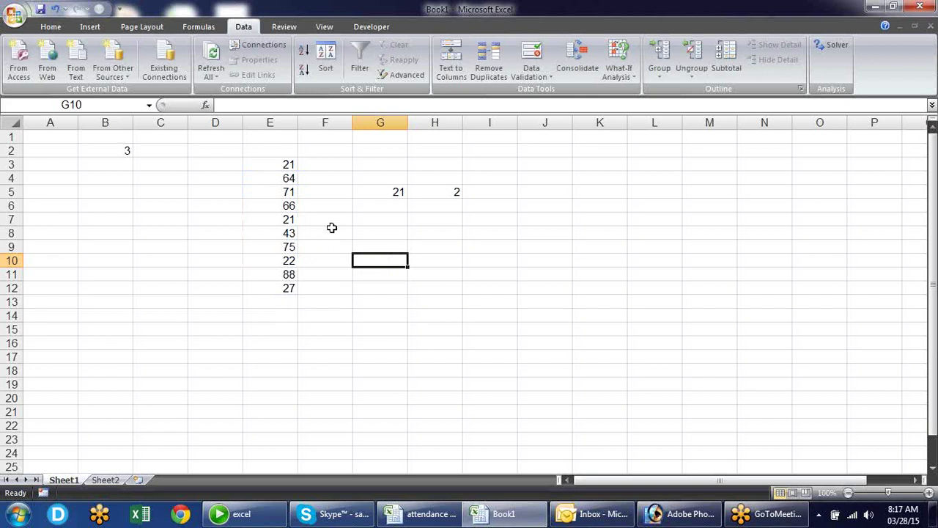
{"action": "left_click_drag", "start_coordinate": [287, 164], "coordinate": [275, 287]}
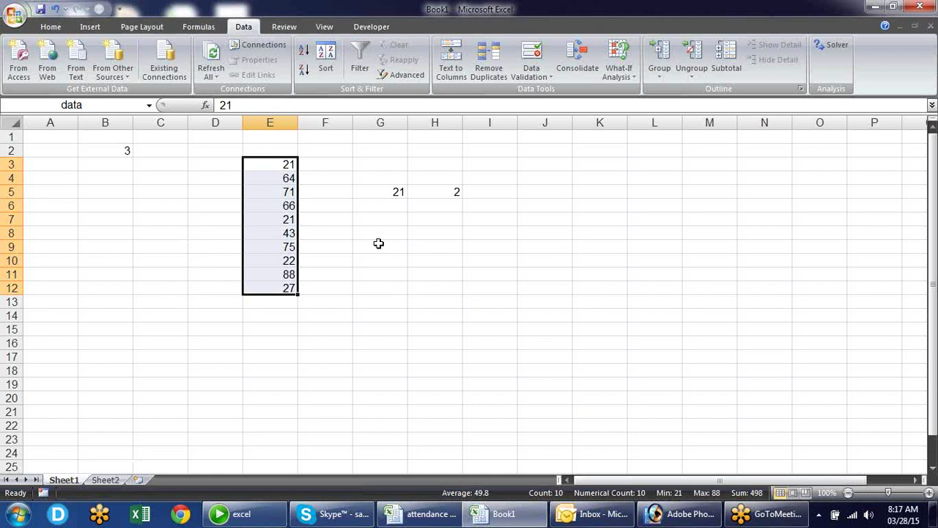
{"action": "left_click", "coordinate": [388, 299]}
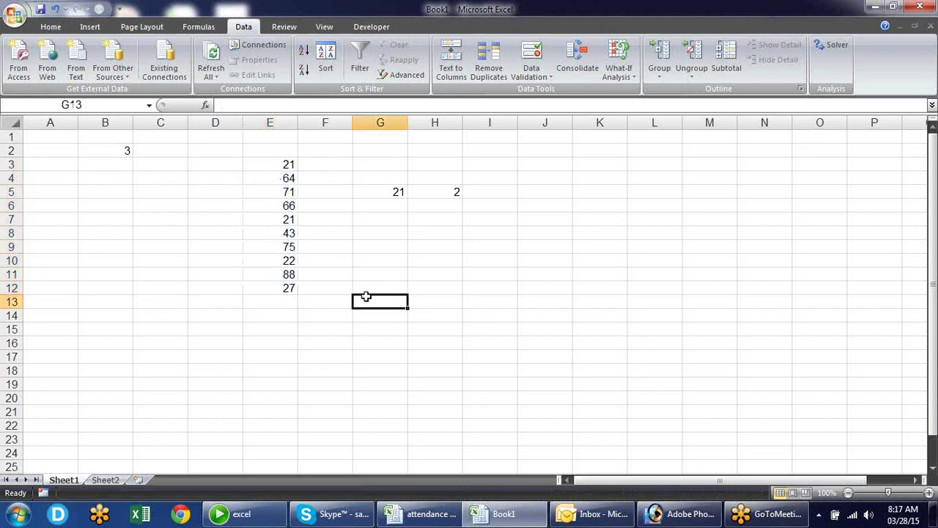
- Close Book1 without saving and select the full attendance formula in D6
{"action": "left_click", "coordinate": [931, 26]}
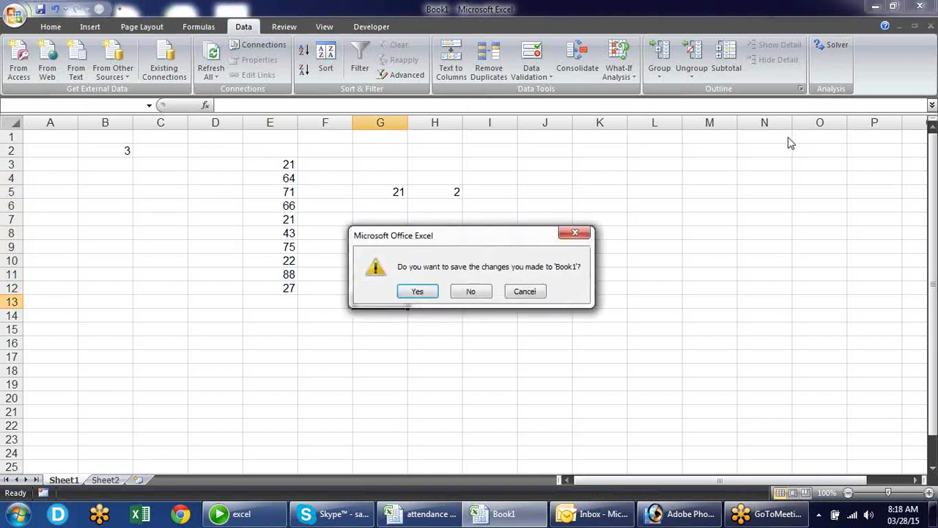
{"action": "left_click", "coordinate": [476, 292]}
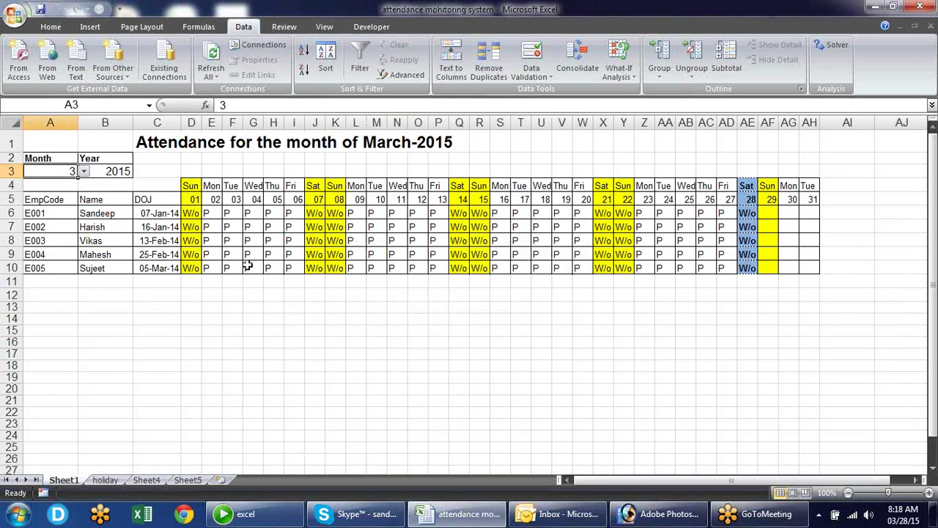
{"action": "left_click", "coordinate": [188, 213]}
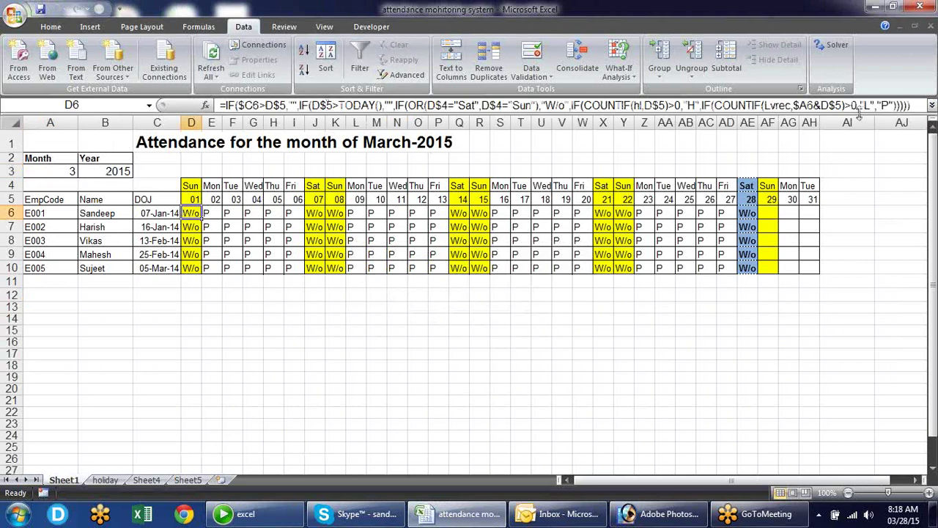
{"action": "left_click", "coordinate": [931, 105]}
{"action": "left_click_drag", "start_coordinate": [915, 106], "coordinate": [184, 102]}
{"action": "left_click", "coordinate": [178, 105]}
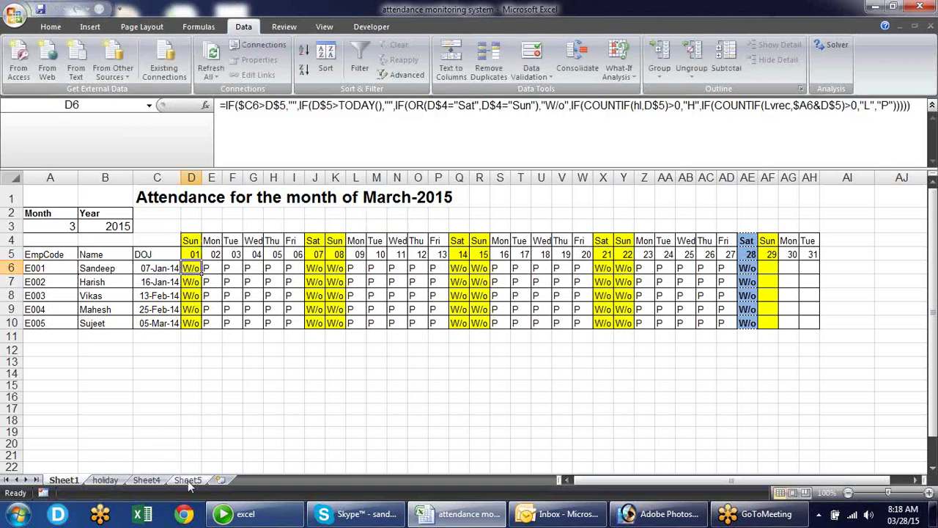
- Paste the attendance formula into Sheet5's A1, then return to Sheet1
{"action": "left_click", "coordinate": [189, 480]}
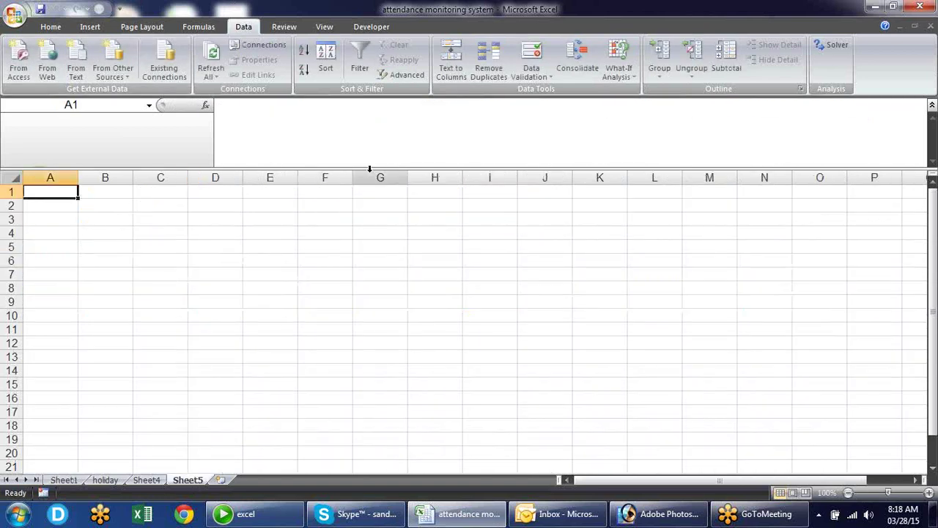
{"action": "left_click_drag", "start_coordinate": [369, 171], "coordinate": [367, 112]}
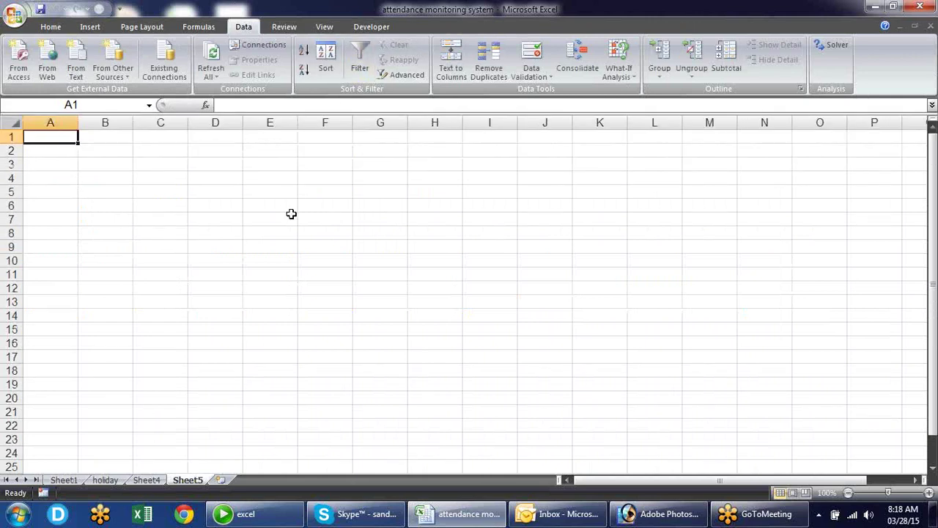
{"action": "key", "text": "F2"}
{"action": "key", "text": "ctrl+v"}
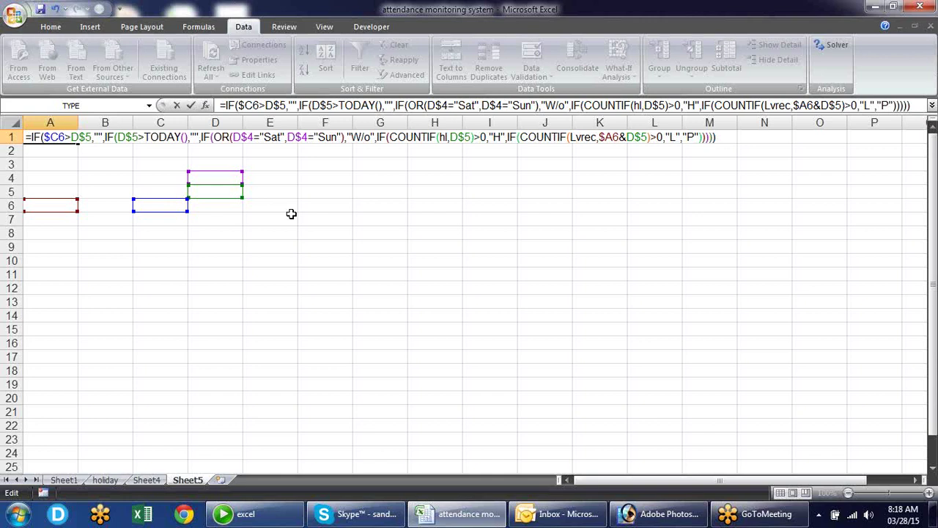
{"action": "key", "text": "Return"}
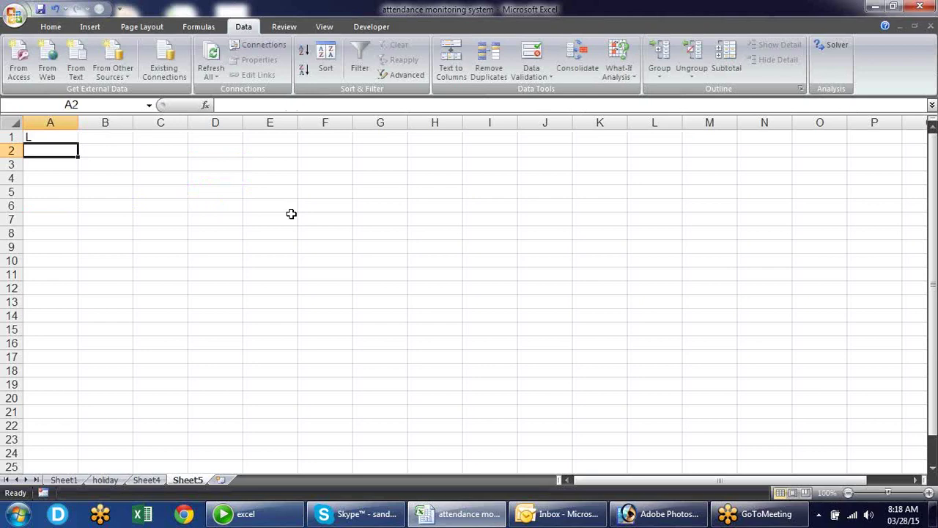
{"action": "left_click", "coordinate": [62, 480]}
{"action": "left_click", "coordinate": [227, 330]}
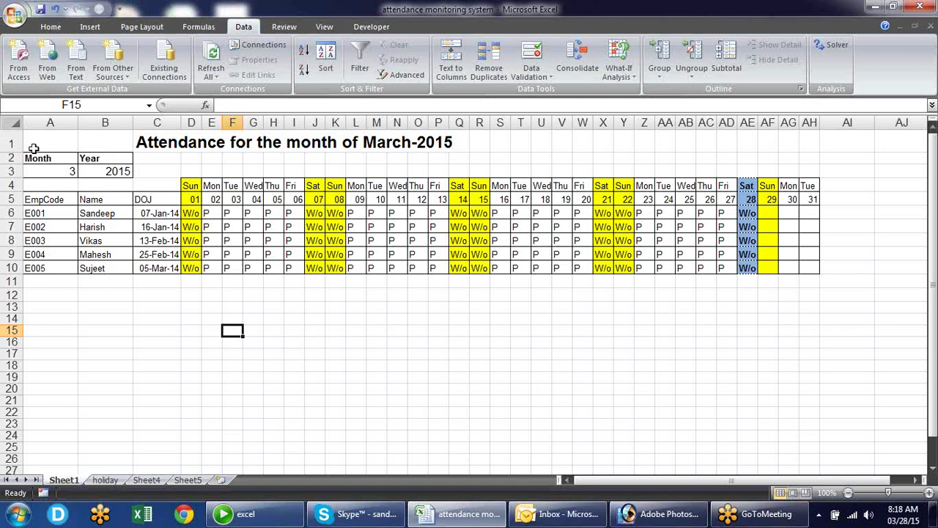
- Remove all data validation from A3:C3 and delete the Month and Year values
{"action": "left_click", "coordinate": [176, 140]}
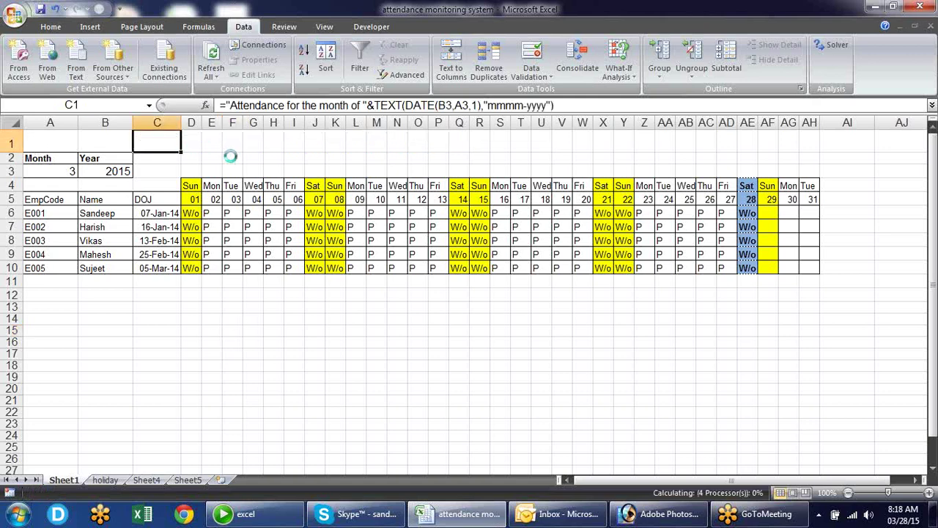
{"action": "left_click_drag", "start_coordinate": [49, 172], "coordinate": [136, 171]}
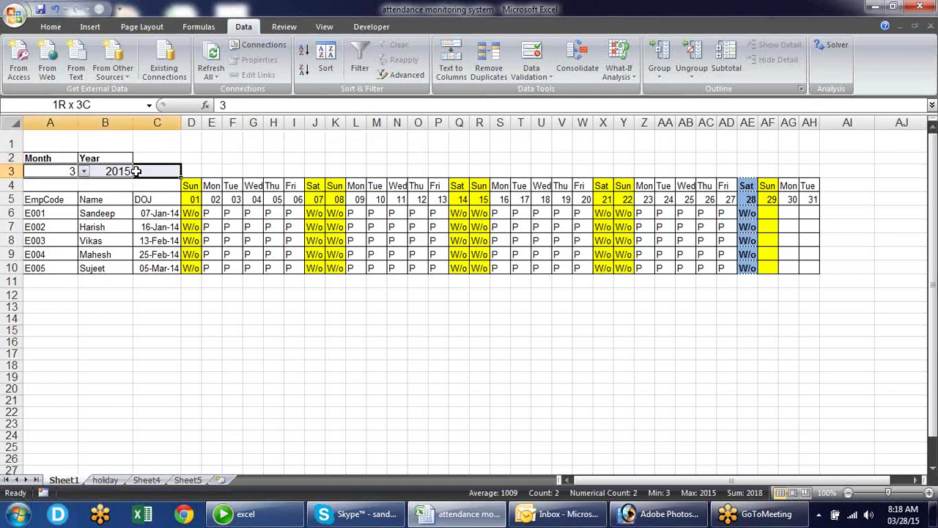
{"action": "left_click", "coordinate": [531, 74]}
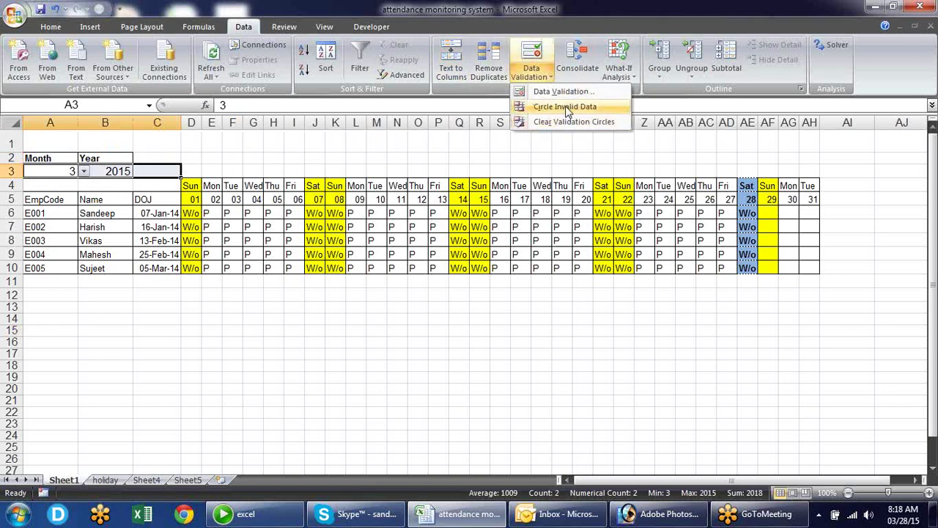
{"action": "left_click", "coordinate": [561, 92]}
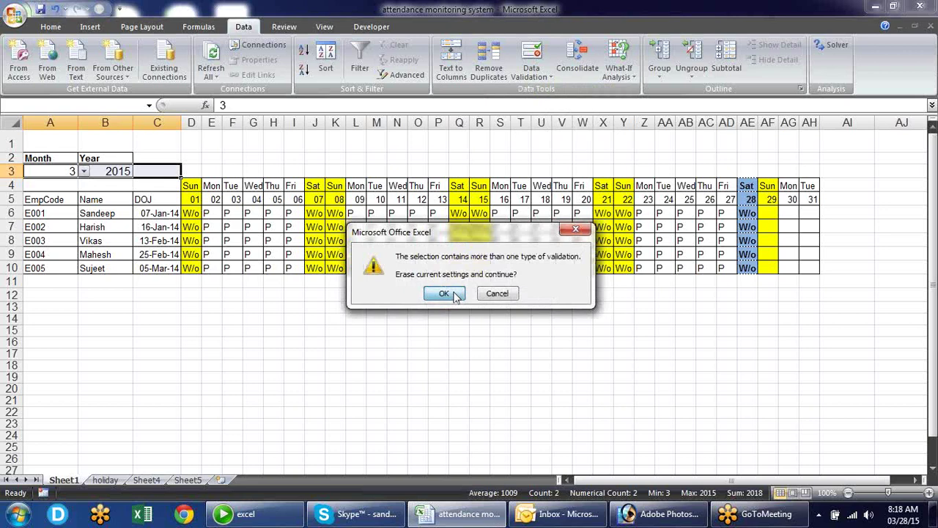
{"action": "left_click", "coordinate": [455, 294]}
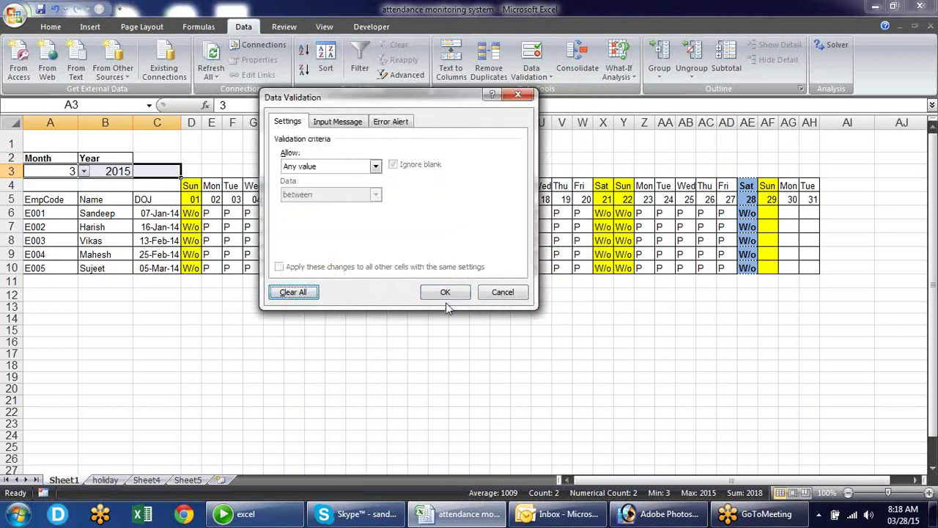
{"action": "left_click", "coordinate": [311, 293]}
{"action": "left_click", "coordinate": [444, 292]}
{"action": "left_click", "coordinate": [250, 308]}
{"action": "left_click_drag", "start_coordinate": [66, 170], "coordinate": [121, 172]}
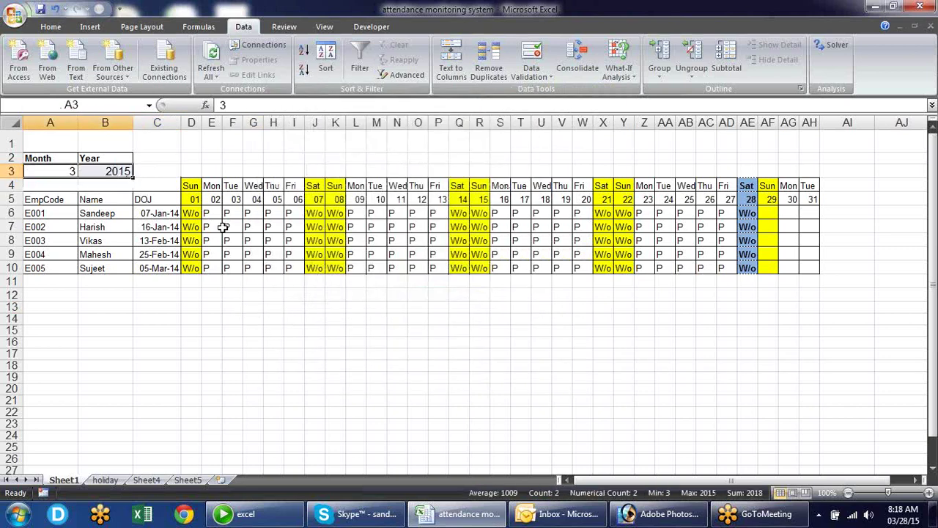
{"action": "key", "text": "Delete"}
{"action": "left_click", "coordinate": [230, 318]}
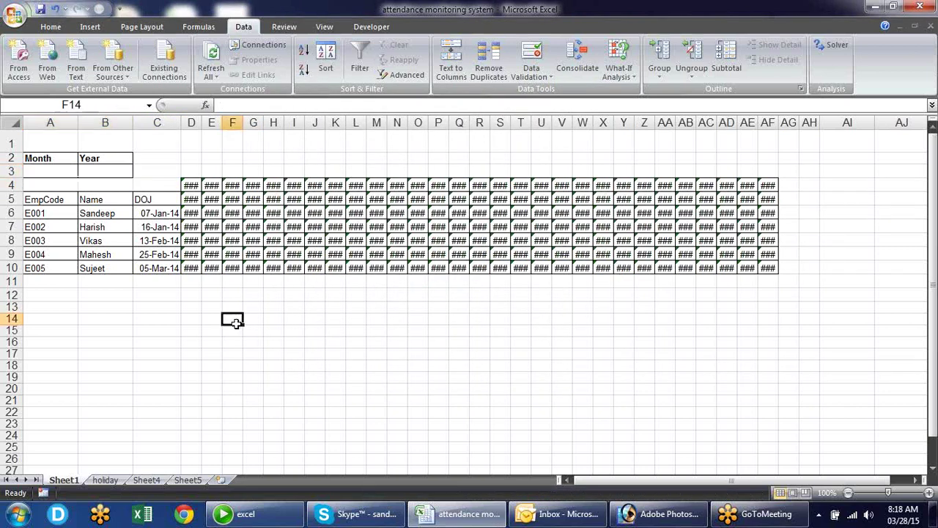
- Clear all contents and formatting from grid columns D:AF and AG:AI
{"action": "left_click", "coordinate": [191, 184]}
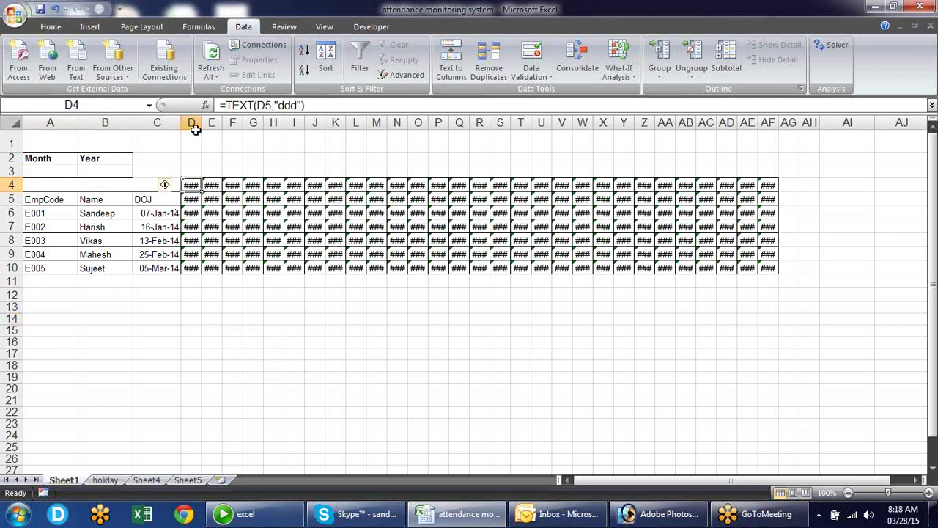
{"action": "left_click_drag", "start_coordinate": [191, 123], "coordinate": [779, 122]}
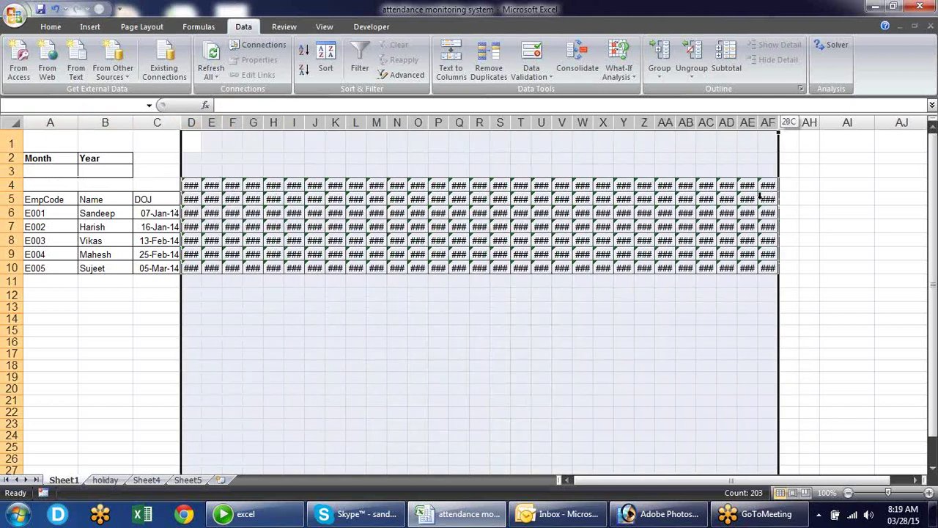
{"action": "left_click_drag", "start_coordinate": [762, 196], "coordinate": [712, 205]}
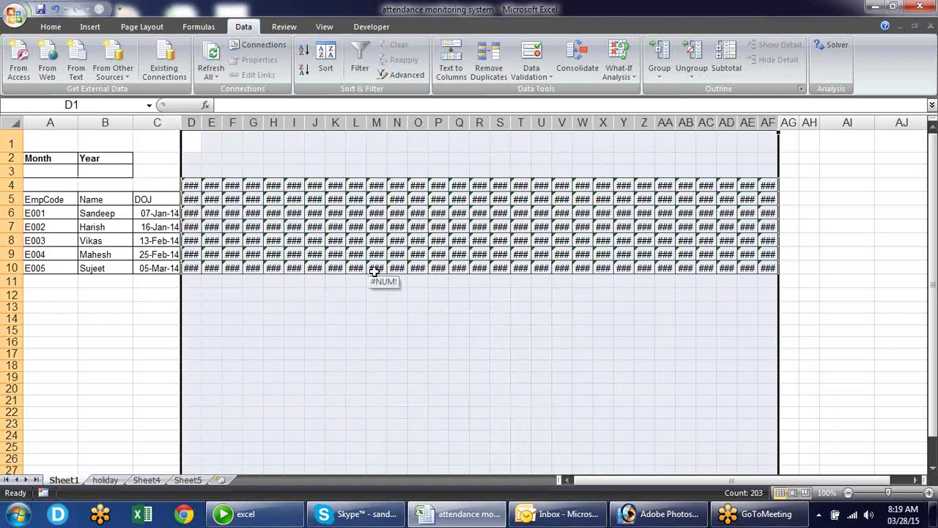
{"action": "key", "text": "Delete"}
{"action": "key", "text": "alt+e"}
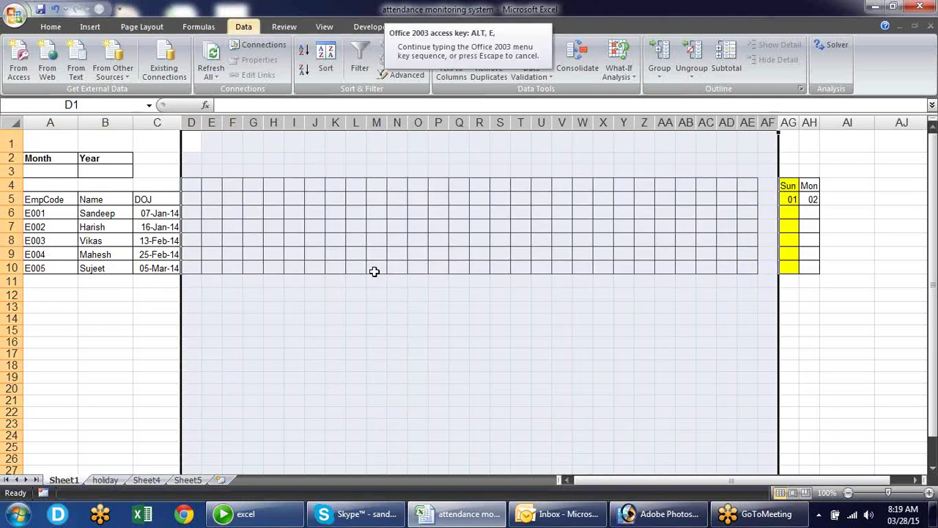
{"action": "key", "text": "a"}
{"action": "key", "text": "a"}
{"action": "left_click_drag", "start_coordinate": [787, 123], "coordinate": [833, 123]}
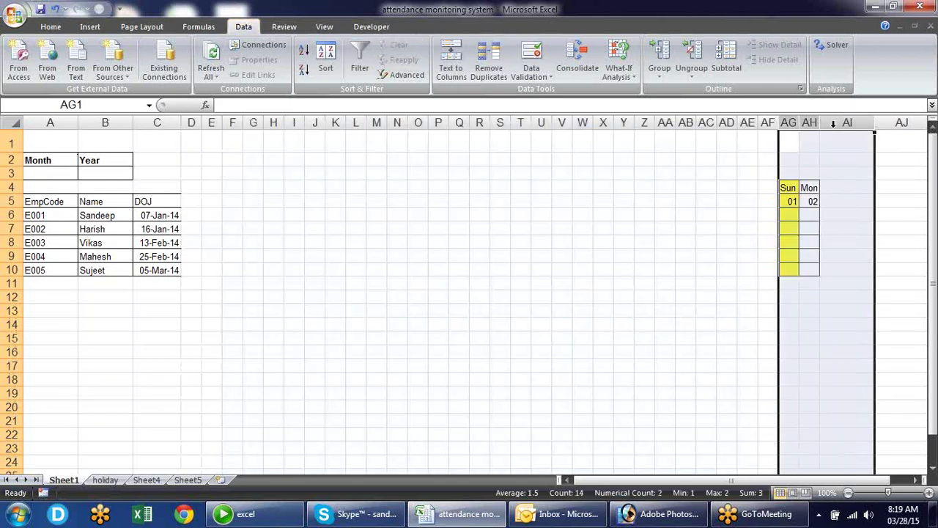
{"action": "key", "text": "alt+e"}
{"action": "key", "text": "a"}
{"action": "key", "text": "a"}
{"action": "key", "text": "alt+e"}
{"action": "key", "text": "a"}
{"action": "key", "text": "a"}
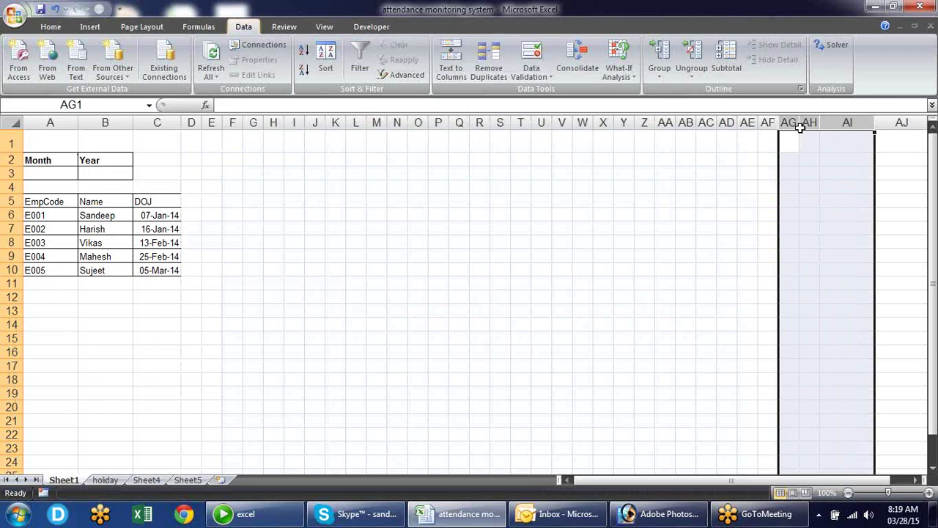
{"action": "left_click", "coordinate": [459, 324]}
- Review the employee codes, names and the first joining date in C6
{"action": "left_click", "coordinate": [213, 200]}
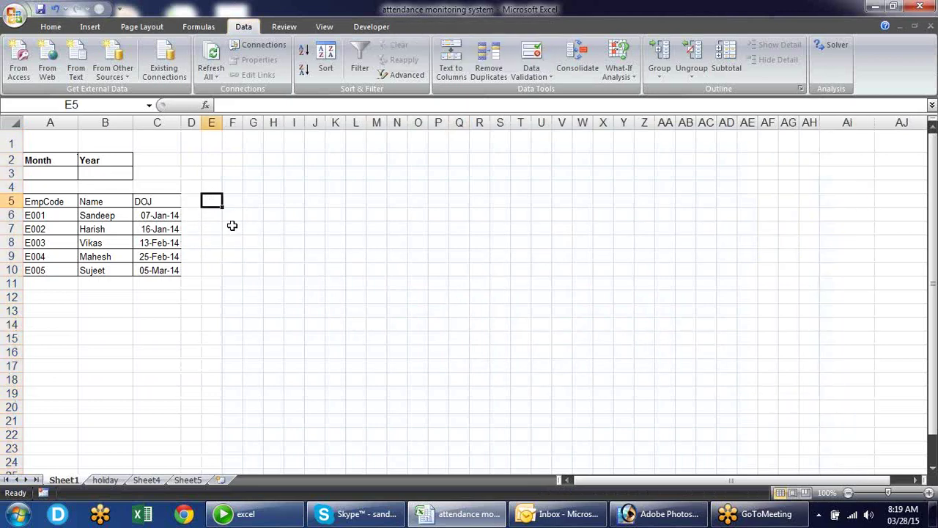
{"action": "left_click", "coordinate": [129, 227]}
{"action": "left_click", "coordinate": [70, 244]}
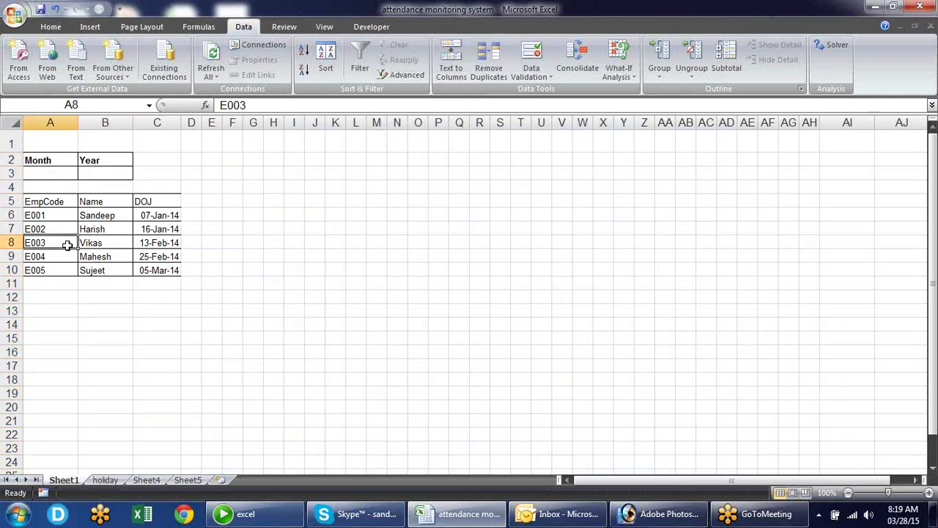
{"action": "left_click", "coordinate": [72, 270]}
{"action": "left_click", "coordinate": [108, 207]}
{"action": "left_click", "coordinate": [104, 228]}
{"action": "left_click", "coordinate": [105, 253]}
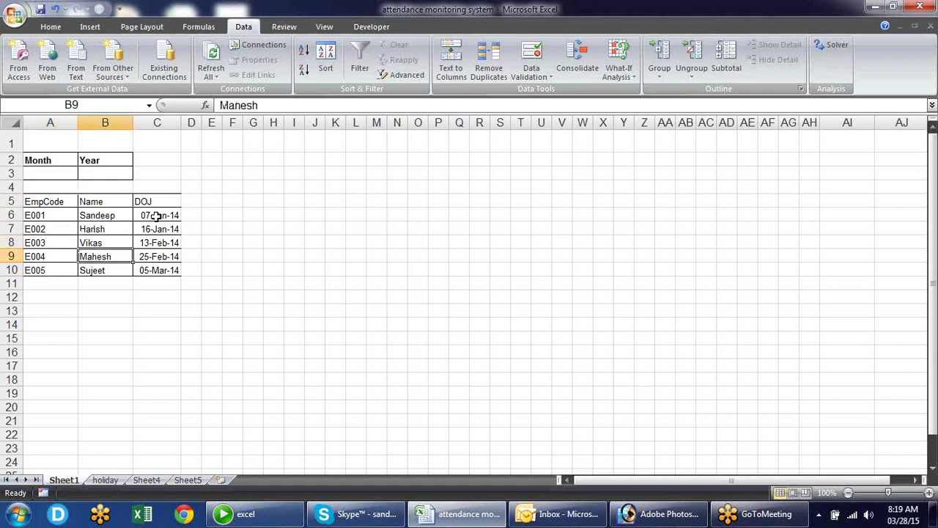
{"action": "left_click", "coordinate": [156, 216]}
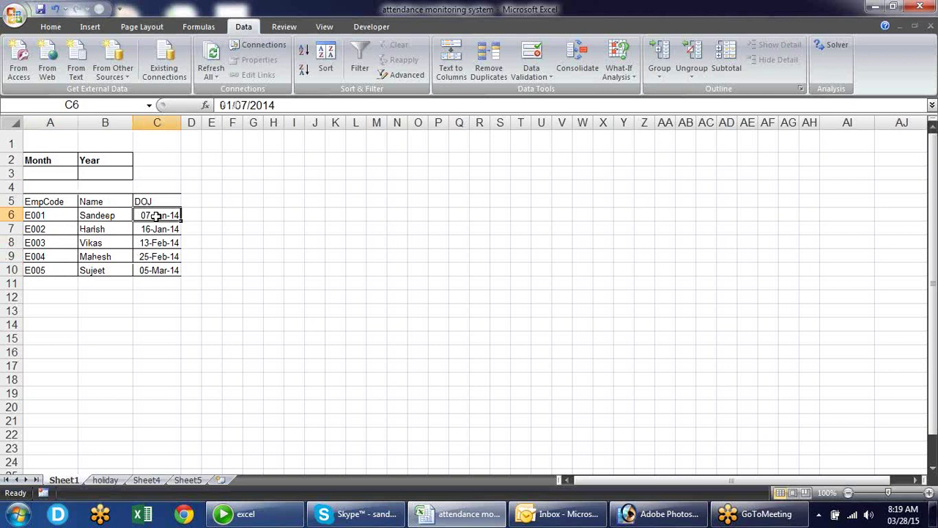
{"action": "left_click", "coordinate": [298, 106]}
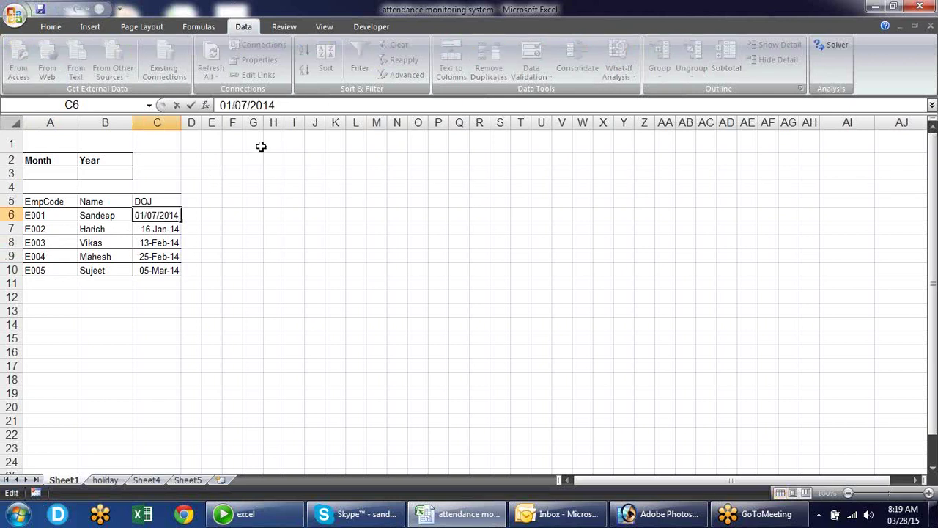
{"action": "key", "text": "Escape"}
- Replace 2014 with 2015 across the five DOJ dates in C6:C10
{"action": "left_click_drag", "start_coordinate": [150, 213], "coordinate": [159, 268]}
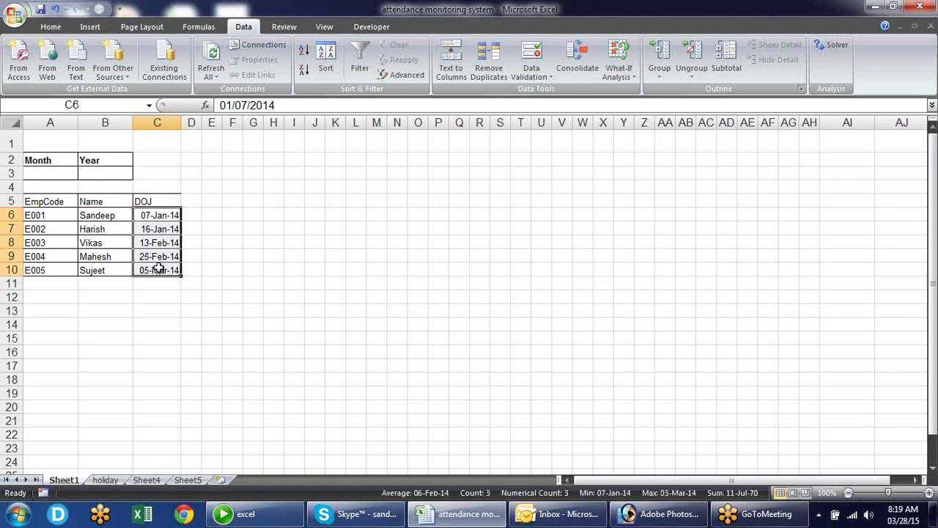
{"action": "key", "text": "ctrl+f"}
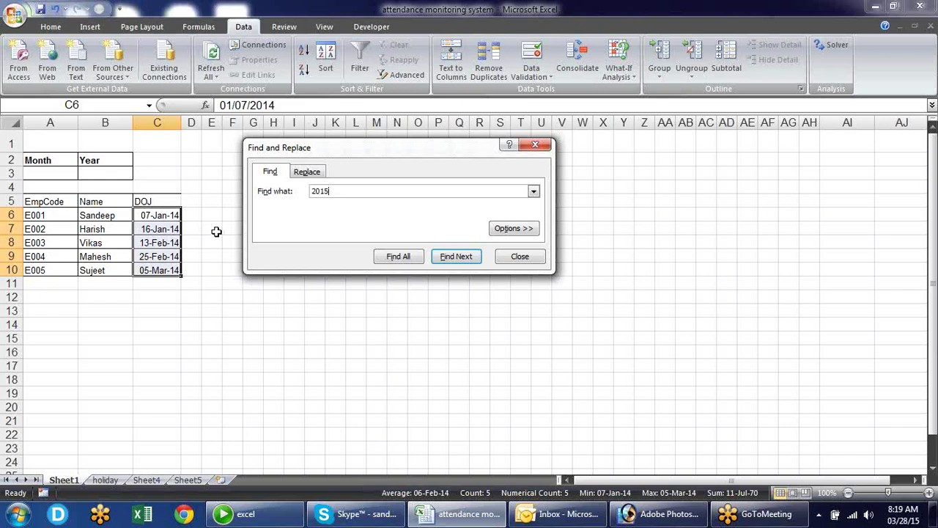
{"action": "type", "text": "4"}
{"action": "left_click", "coordinate": [302, 173]}
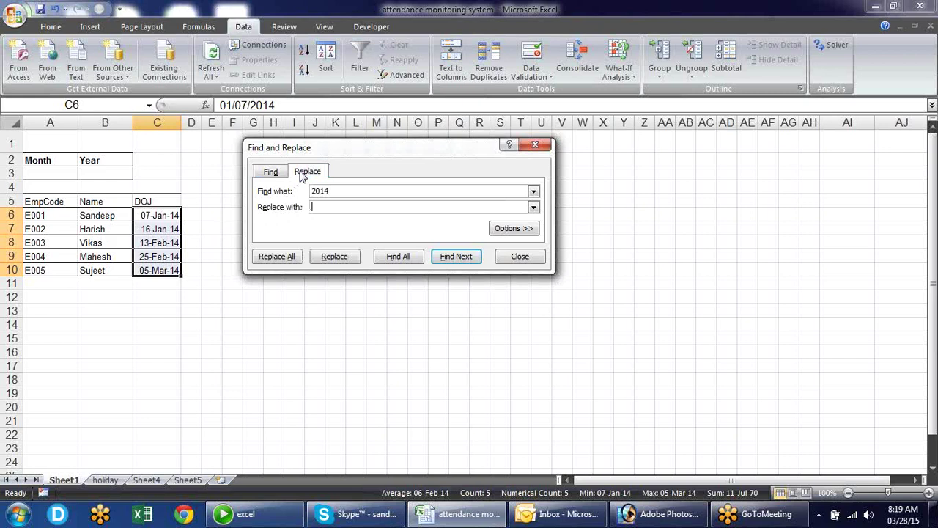
{"action": "left_click", "coordinate": [325, 207]}
{"action": "type", "text": "2015"}
{"action": "left_click", "coordinate": [289, 256]}
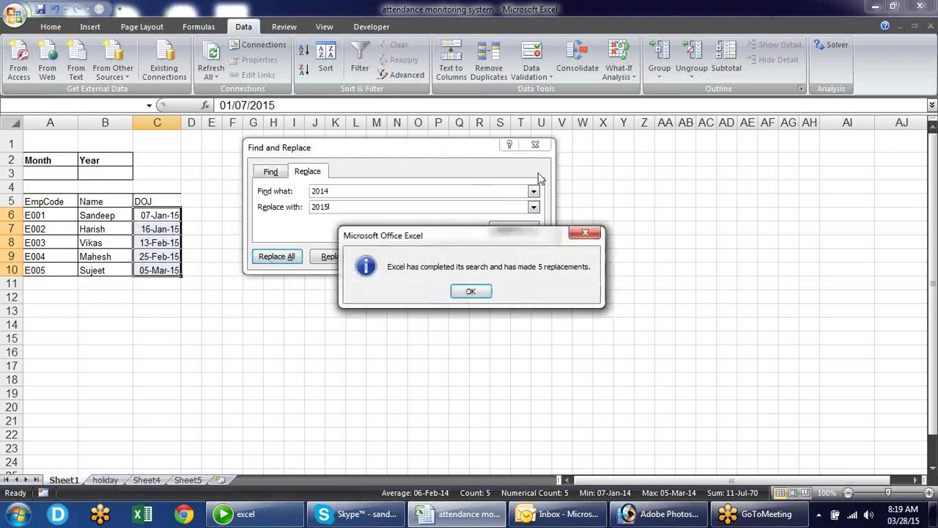
{"action": "left_click", "coordinate": [470, 292]}
{"action": "left_click", "coordinate": [535, 145]}
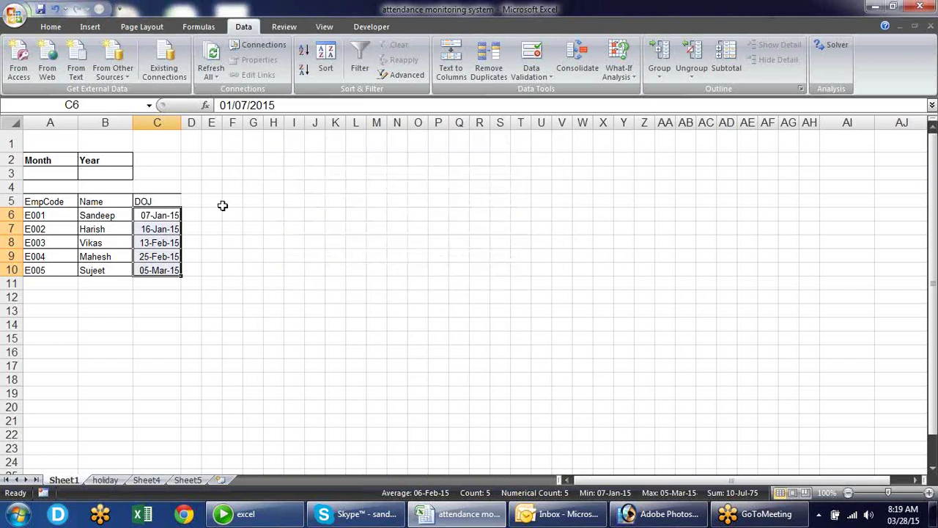
{"action": "left_click", "coordinate": [229, 257]}
{"action": "left_click", "coordinate": [167, 232]}
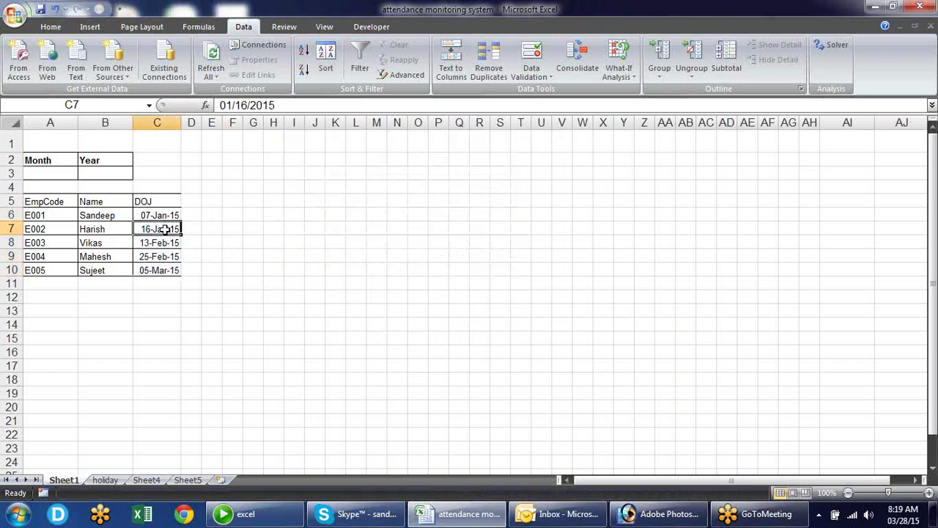
{"action": "left_click", "coordinate": [162, 145]}
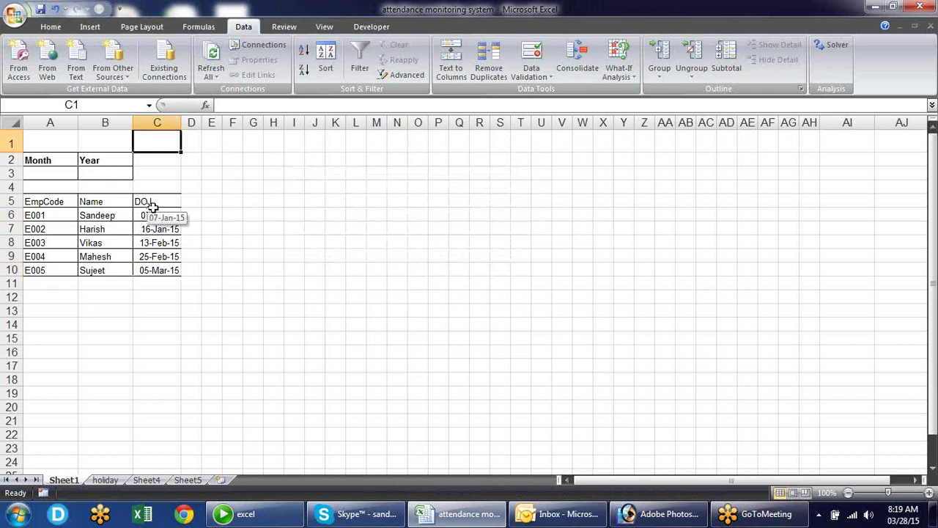
- Restrict A3 to a Data Validation list of months 1,2,...,12
{"action": "left_click", "coordinate": [72, 173]}
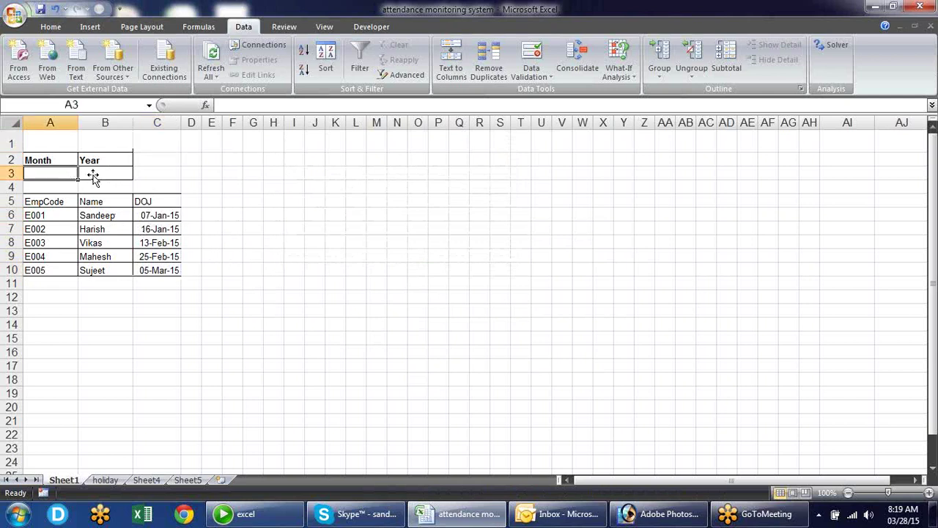
{"action": "left_click", "coordinate": [94, 170]}
{"action": "left_click", "coordinate": [51, 170]}
{"action": "left_click", "coordinate": [532, 57]}
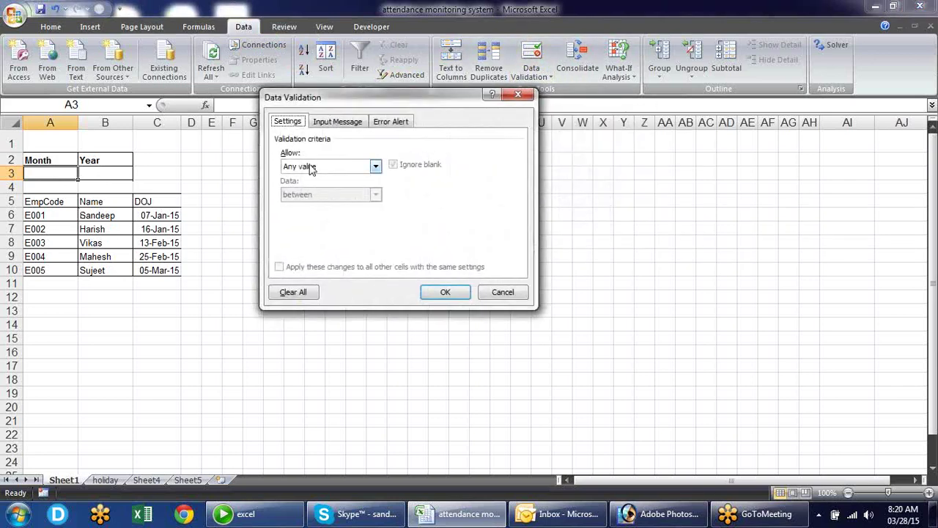
{"action": "left_click", "coordinate": [375, 167]}
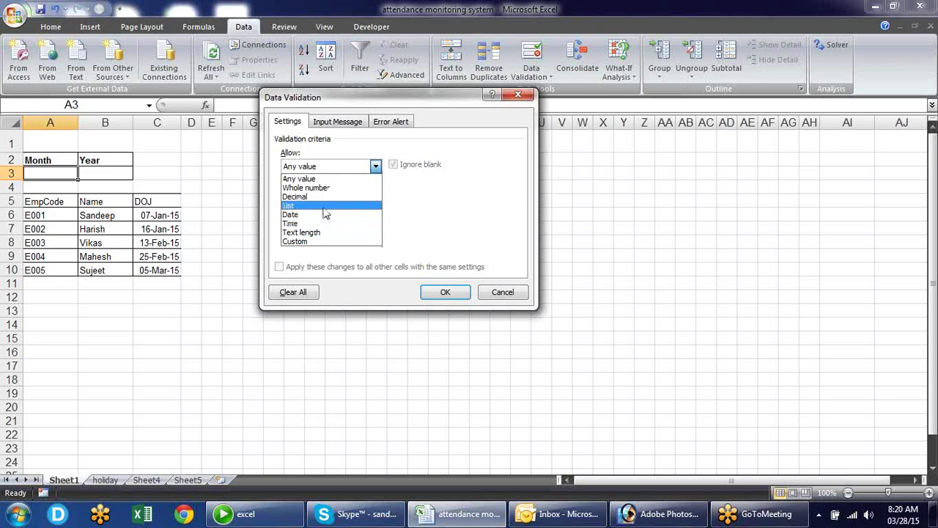
{"action": "left_click", "coordinate": [297, 205]}
{"action": "left_click", "coordinate": [370, 221]}
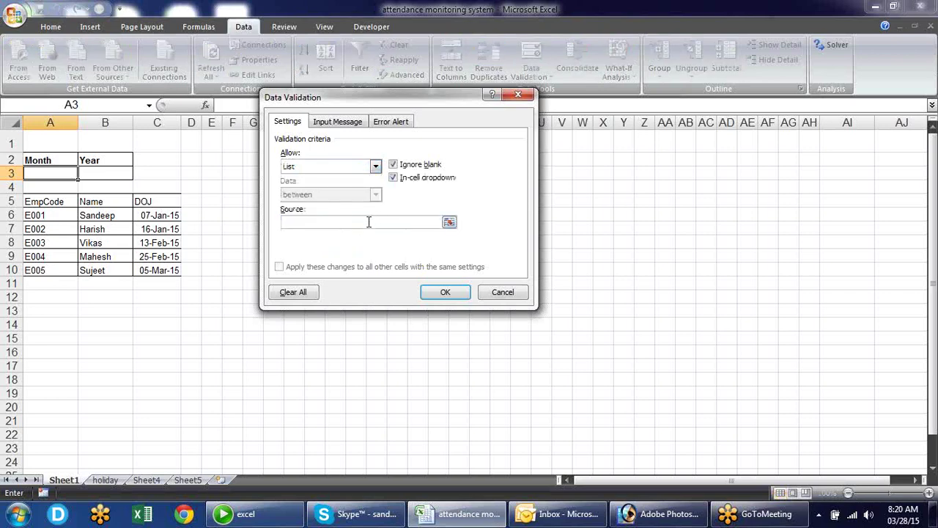
{"action": "type", "text": "1,2,3,4,5,6,7,8,9,10,11,12"}
{"action": "key", "text": "Return"}
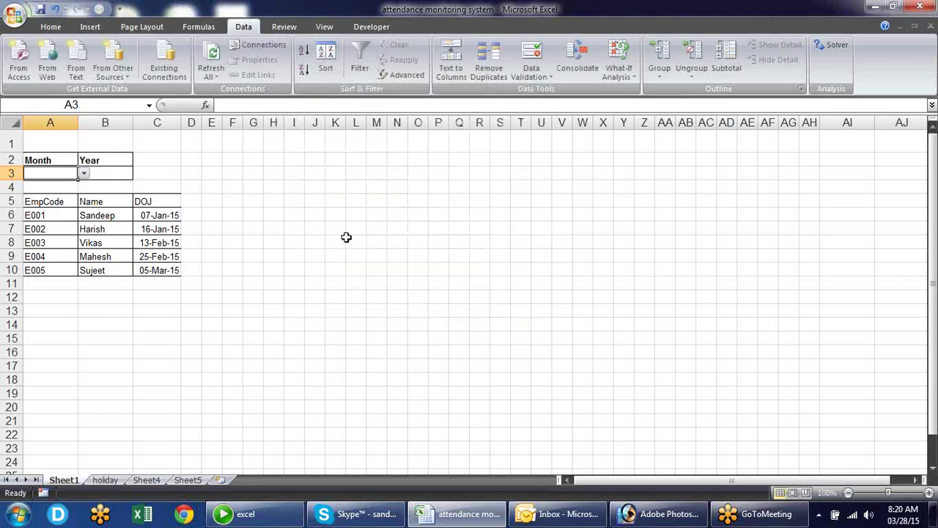
- Choose 4, then 10, from A3's month dropdown
{"action": "left_click", "coordinate": [85, 173]}
{"action": "left_click", "coordinate": [55, 211]}
{"action": "left_click", "coordinate": [83, 173]}
{"action": "scroll", "coordinate": [85, 219], "scroll_direction": "down", "scroll_amount": 1}
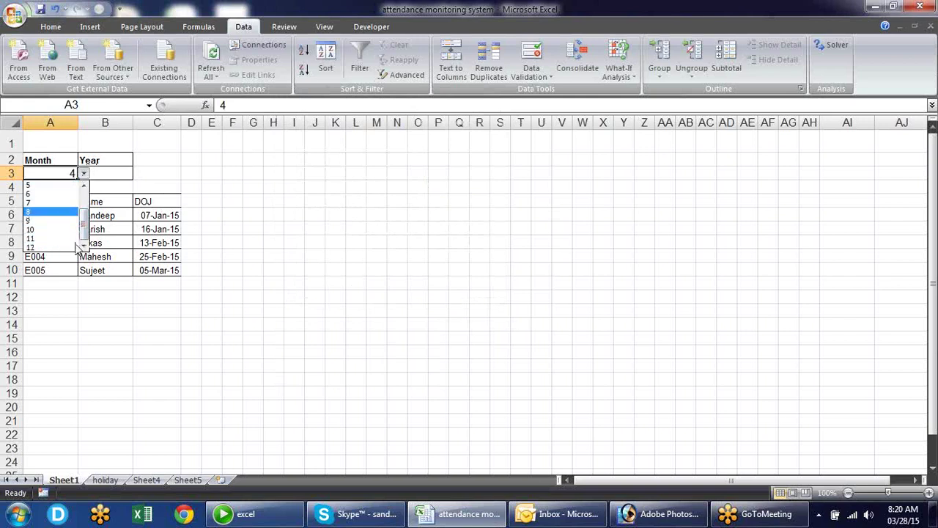
{"action": "left_click", "coordinate": [37, 238]}
- Restrict B3 to a Data Validation list of years
{"action": "left_click", "coordinate": [108, 175]}
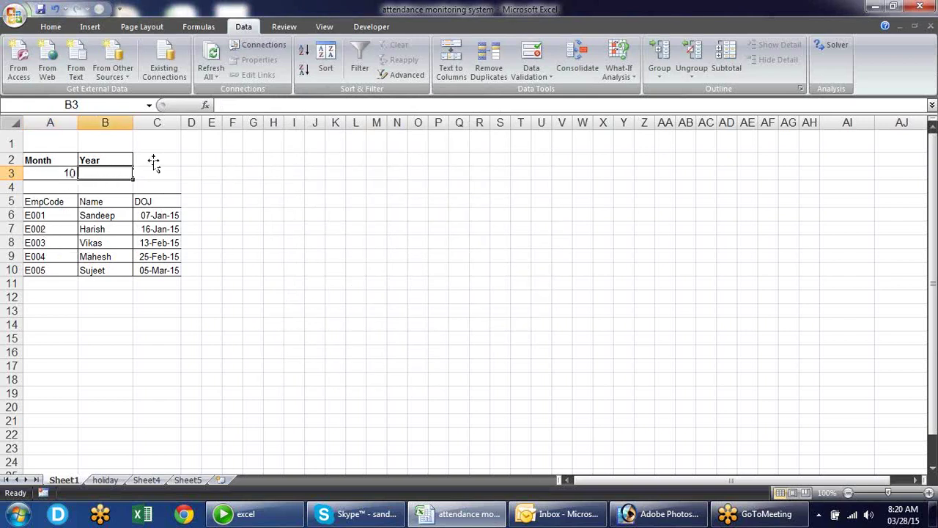
{"action": "left_click", "coordinate": [551, 50]}
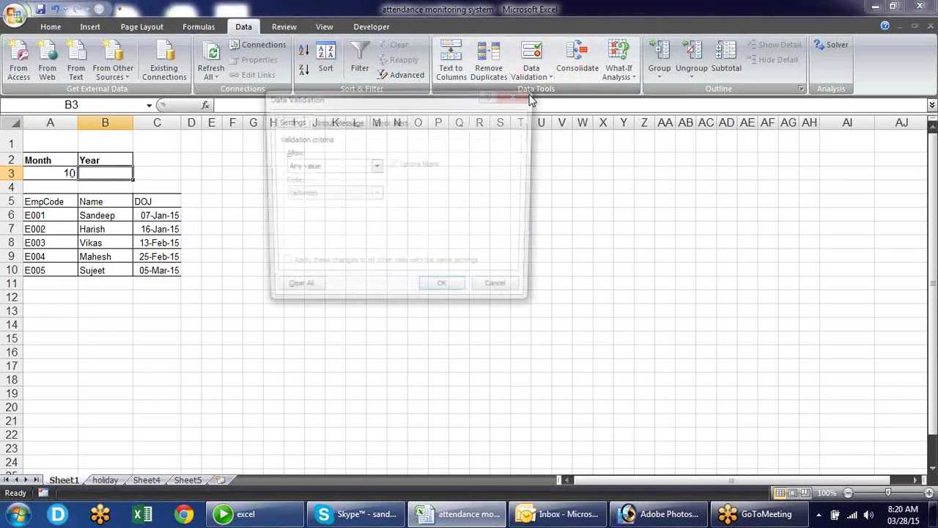
{"action": "left_click", "coordinate": [375, 167]}
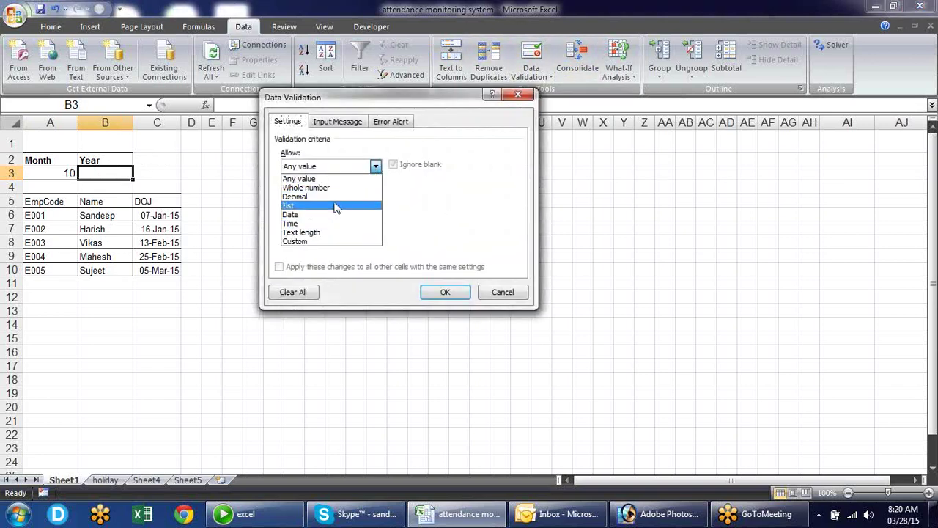
{"action": "left_click", "coordinate": [333, 206]}
{"action": "left_click", "coordinate": [359, 220]}
{"action": "type", "text": "2"}
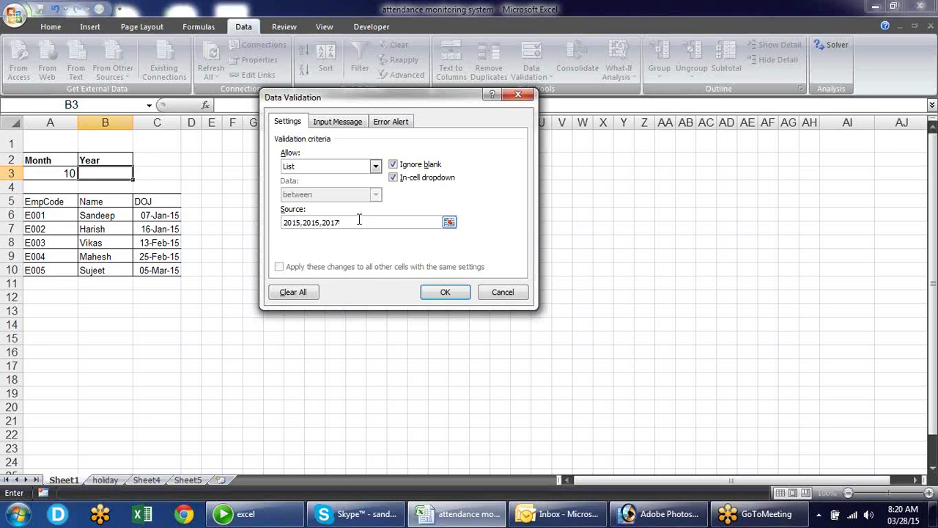
{"action": "type", "text": "018"}
{"action": "key", "text": "Return"}
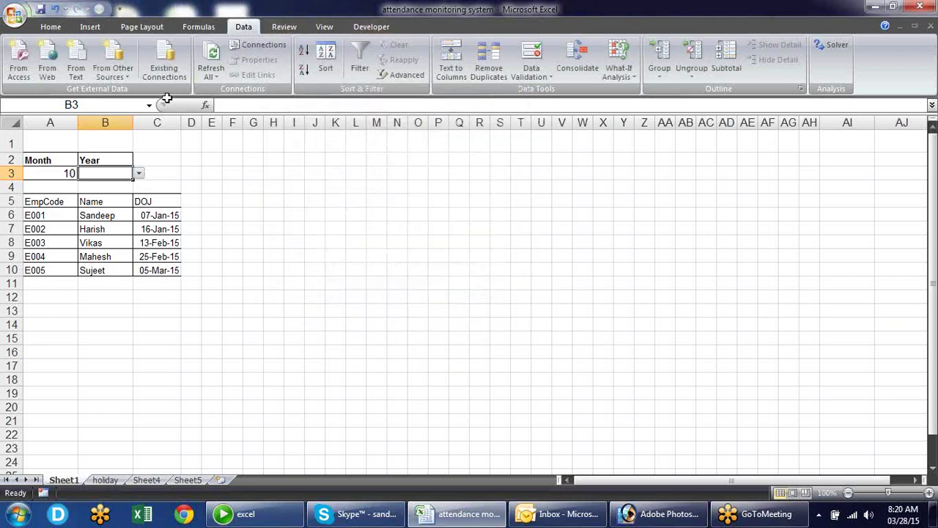
- Choose 2015 from B3's year dropdown
{"action": "left_click", "coordinate": [138, 173]}
{"action": "left_click", "coordinate": [99, 187]}
{"action": "left_click", "coordinate": [274, 198]}
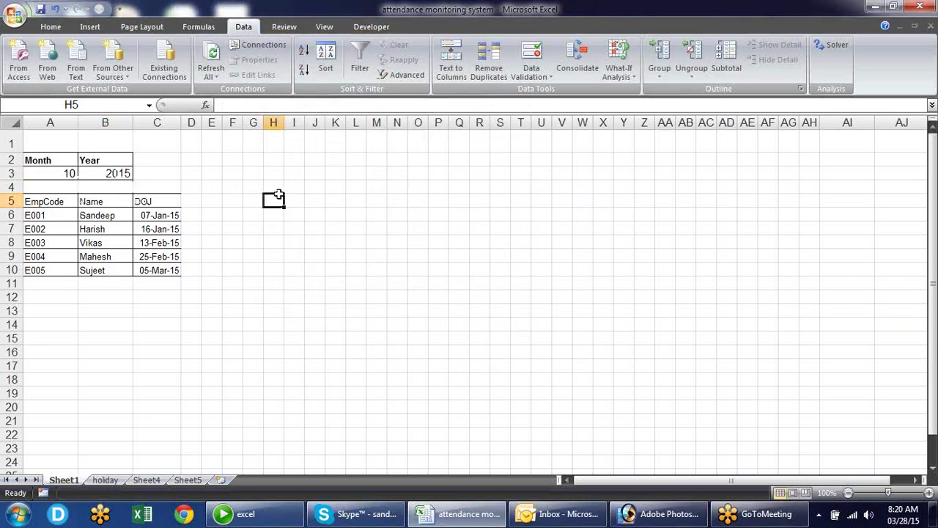
{"action": "left_click", "coordinate": [177, 140]}
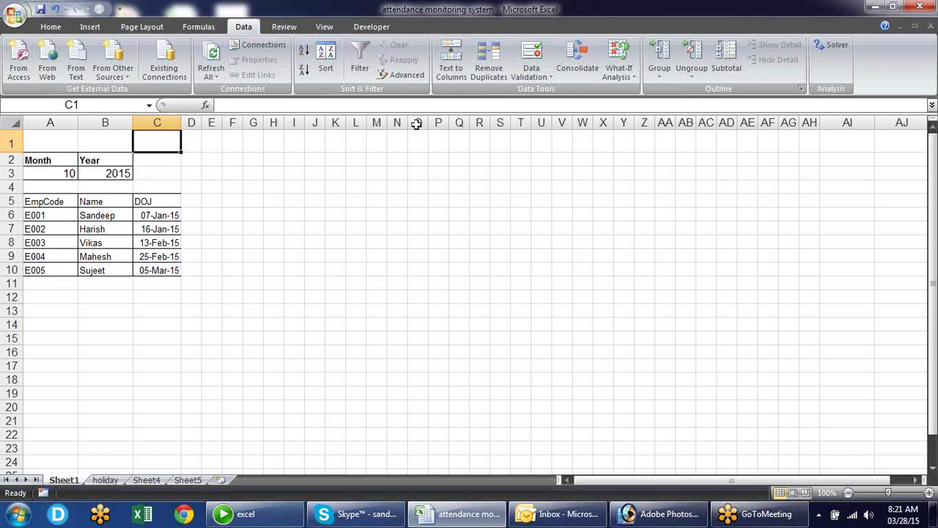
{"action": "left_click", "coordinate": [68, 175]}
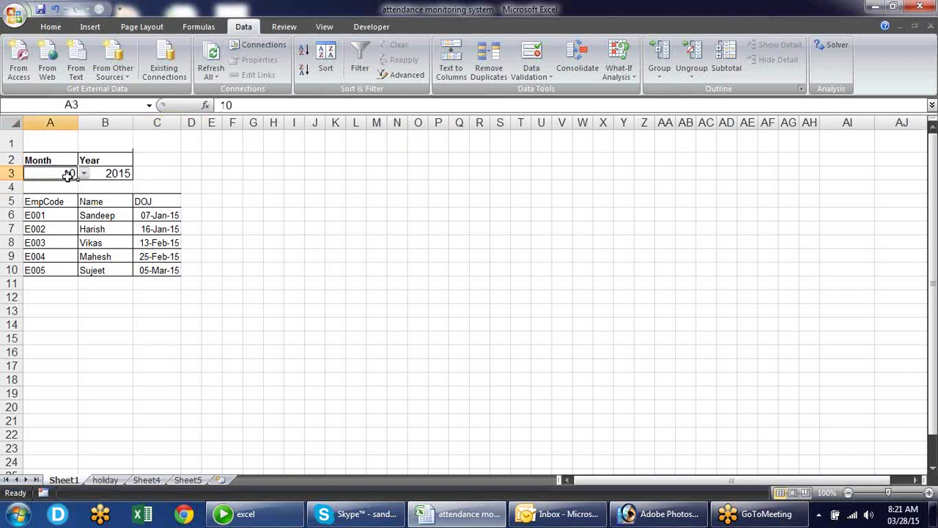
{"action": "left_click", "coordinate": [152, 139]}
- Type the C1 title formula ="Attendance for the month of "&TEXT(date(),"mmmm-yyyy") into C1
{"action": "type", "text": "=\""}
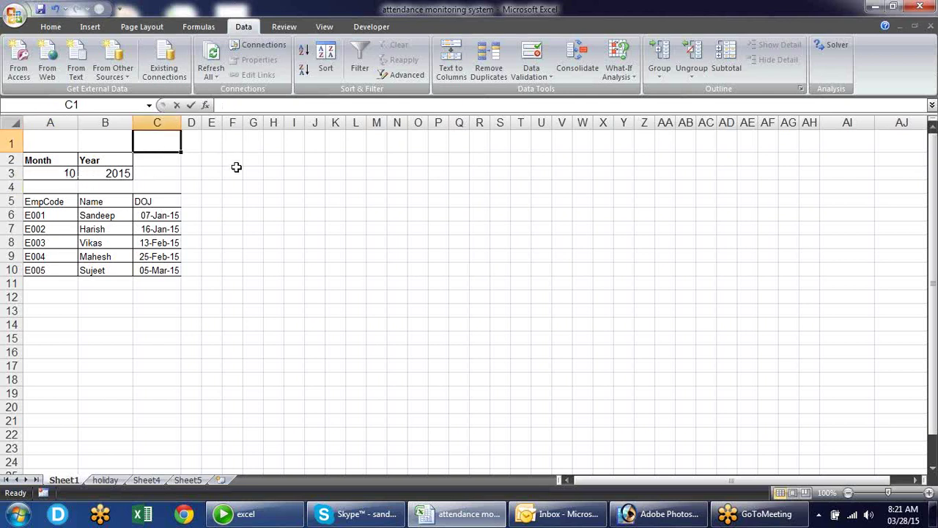
{"action": "type", "text": "Att"}
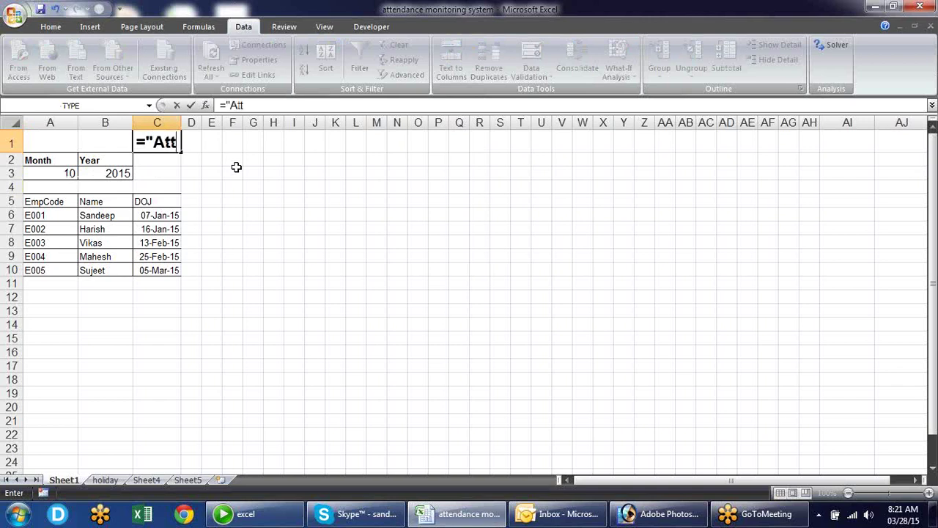
{"action": "type", "text": "endance for "}
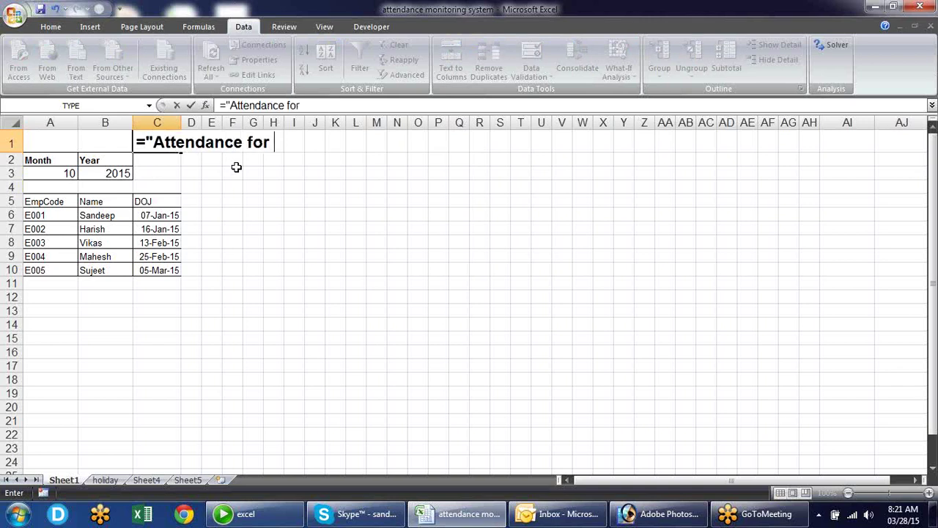
{"action": "type", "text": "the mon"}
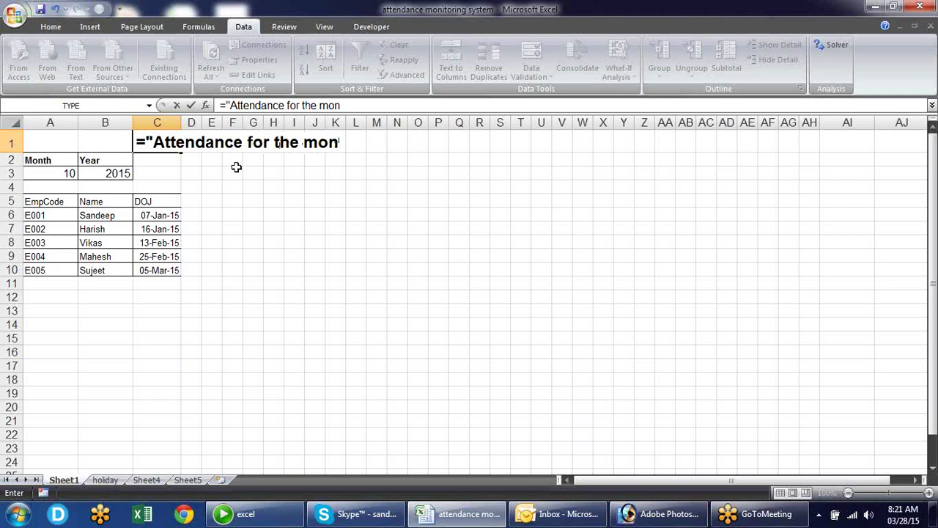
{"action": "type", "text": "th of "}
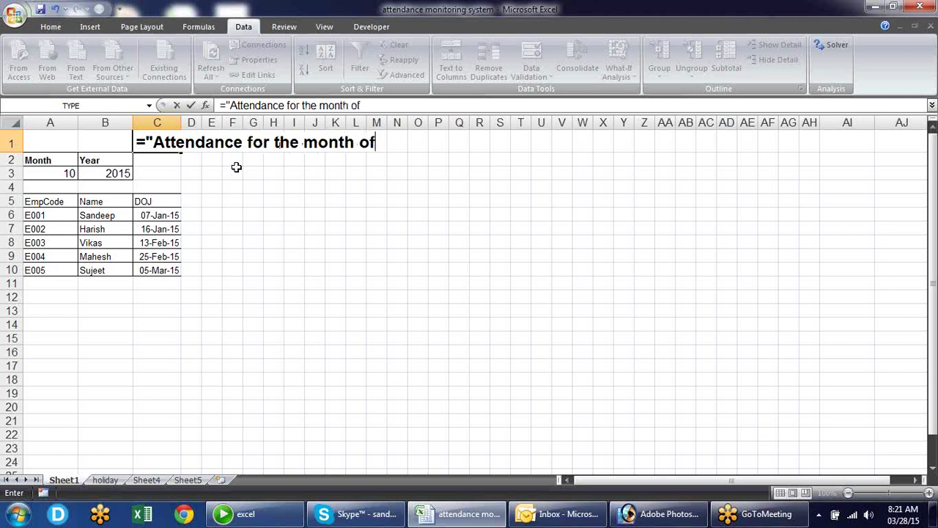
{"action": "type", "text": "\"&te"}
{"action": "key", "text": "Tab"}
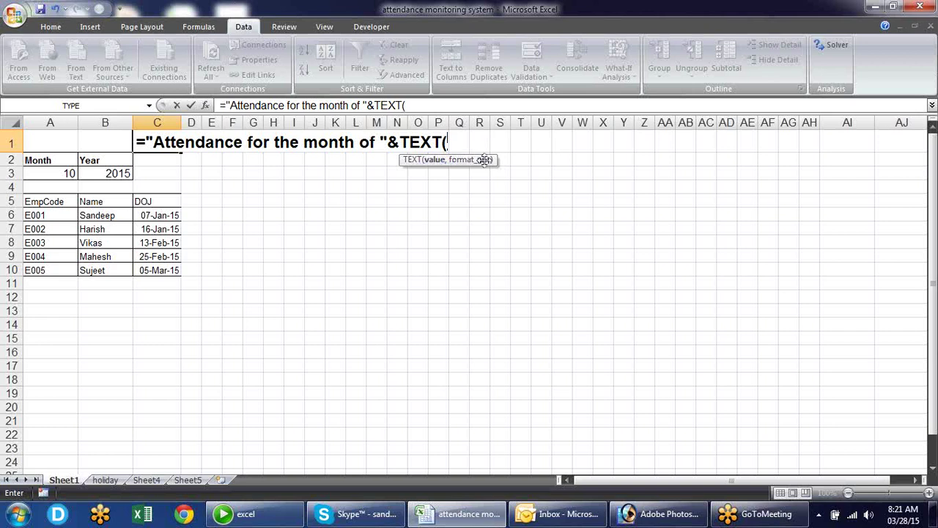
{"action": "type", "text": "df,\"mmm"}
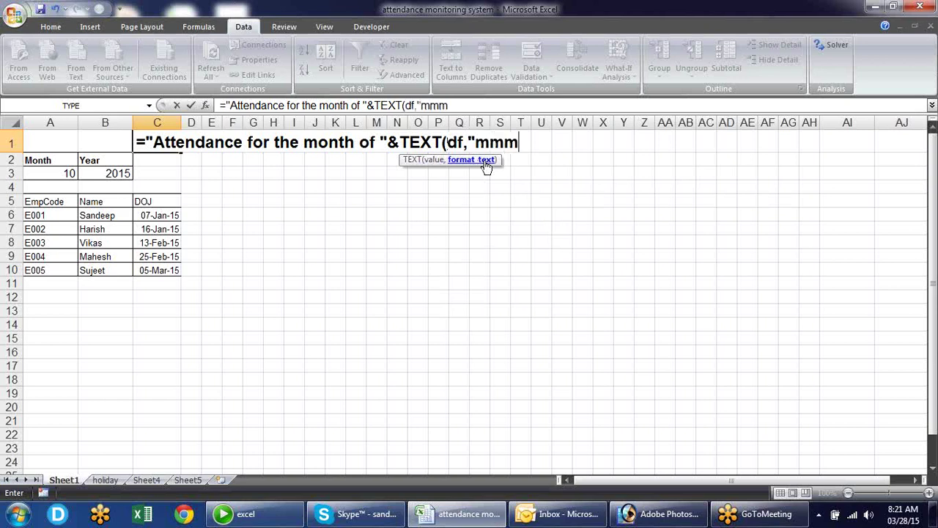
{"action": "type", "text": "m"}
{"action": "type", "text": "-yy"}
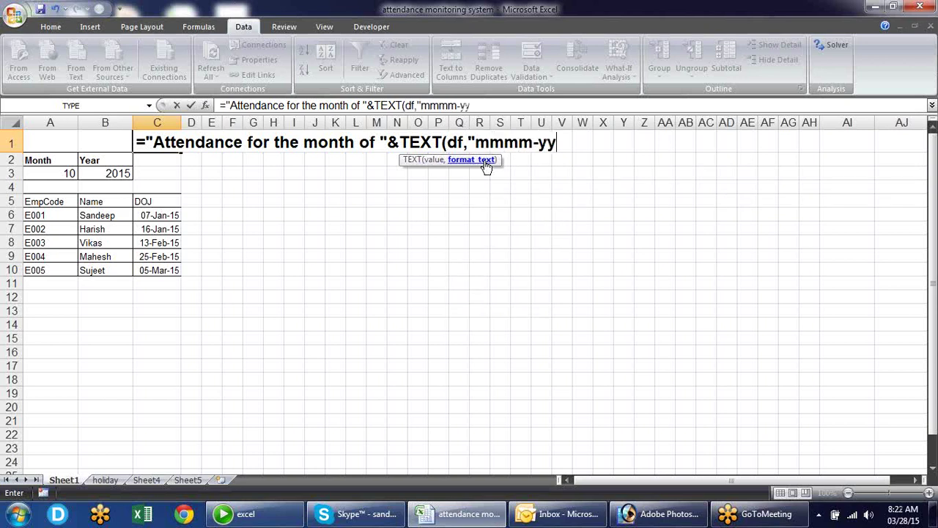
{"action": "type", "text": "yy\")"}
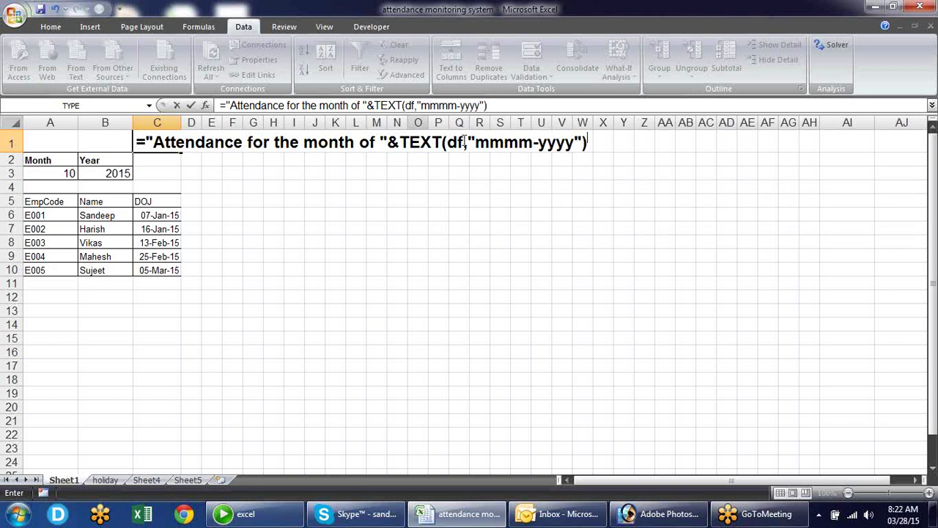
{"action": "double_click", "coordinate": [454, 142]}
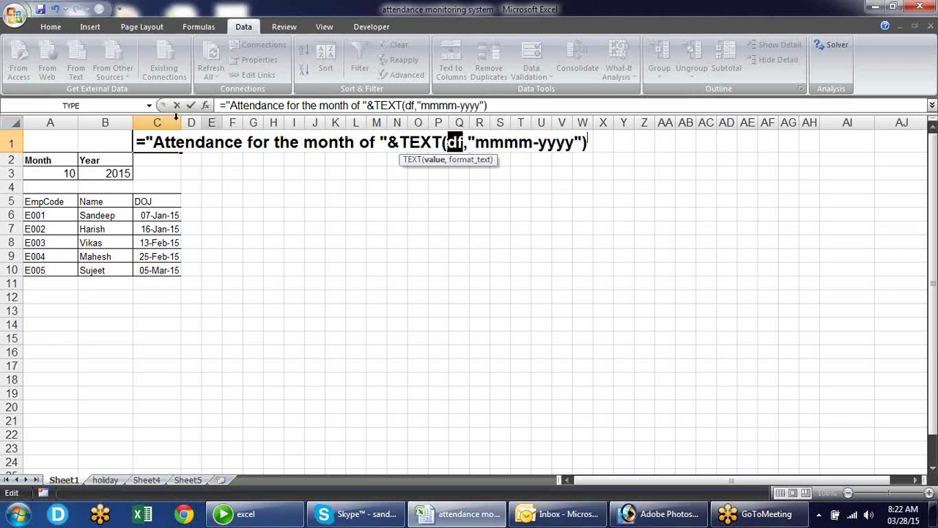
{"action": "type", "text": "date"}
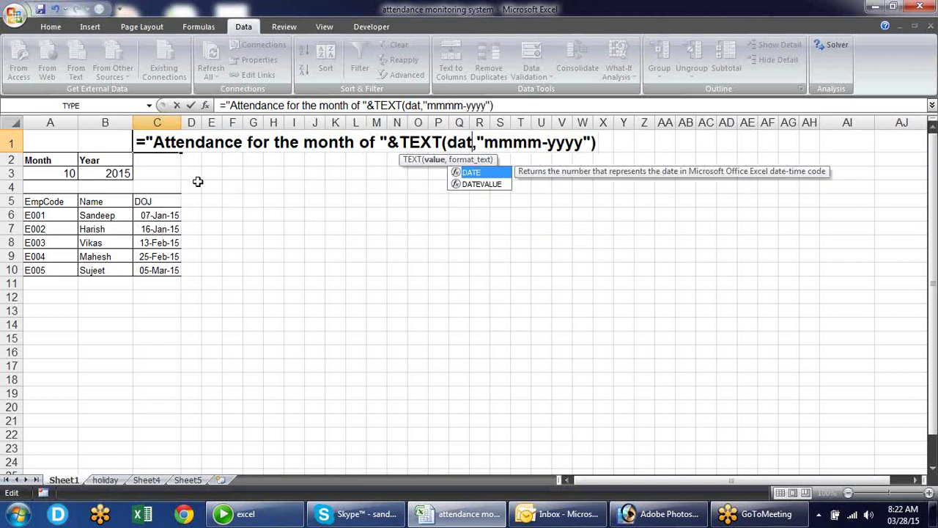
{"action": "type", "text": "()"}
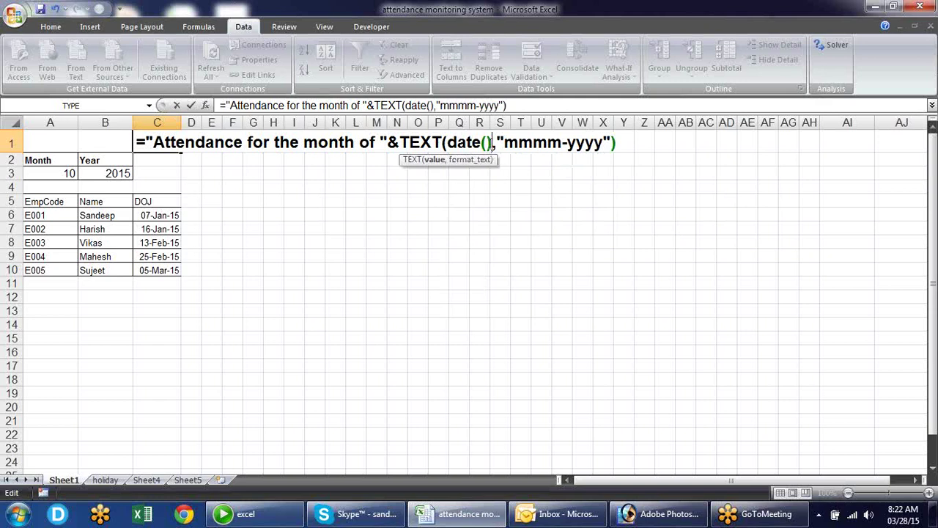
- Give DATE the arguments B3, A3 and 1, then commit the title formula
{"action": "left_click", "coordinate": [486, 142]}
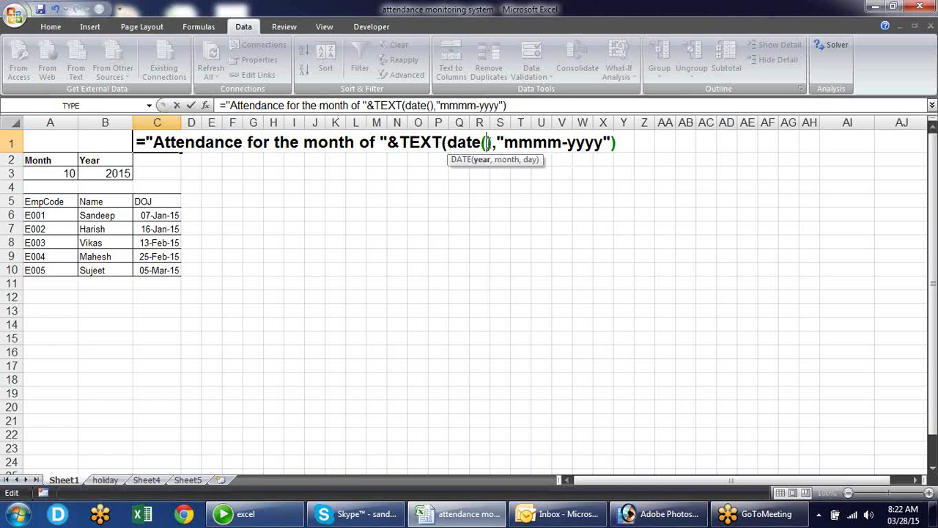
{"action": "left_click", "coordinate": [108, 173]}
{"action": "type", "text": ","}
{"action": "left_click", "coordinate": [46, 173]}
{"action": "type", "text": ","}
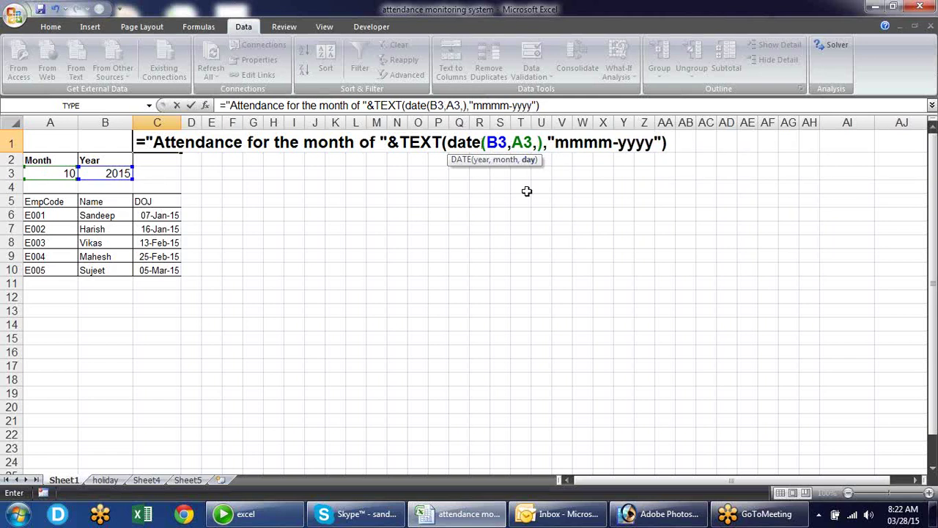
{"action": "type", "text": "1"}
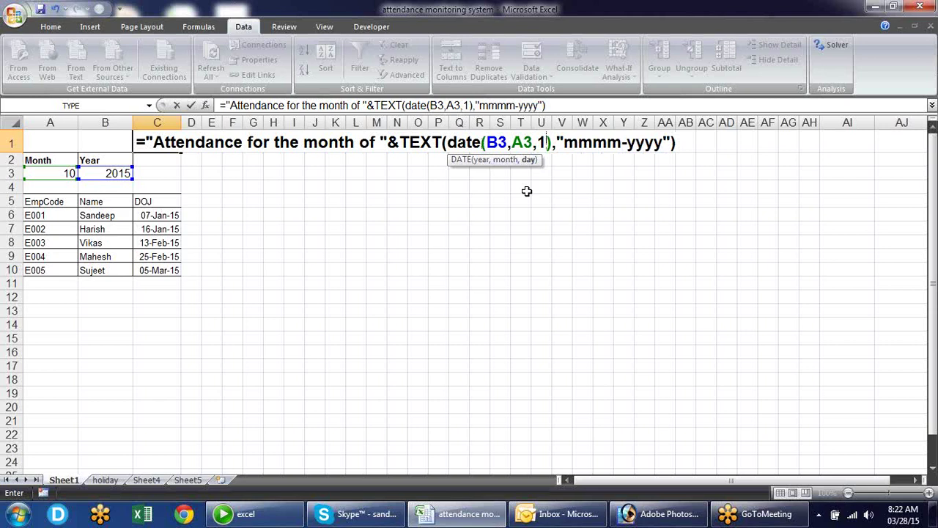
{"action": "key", "text": "Return"}
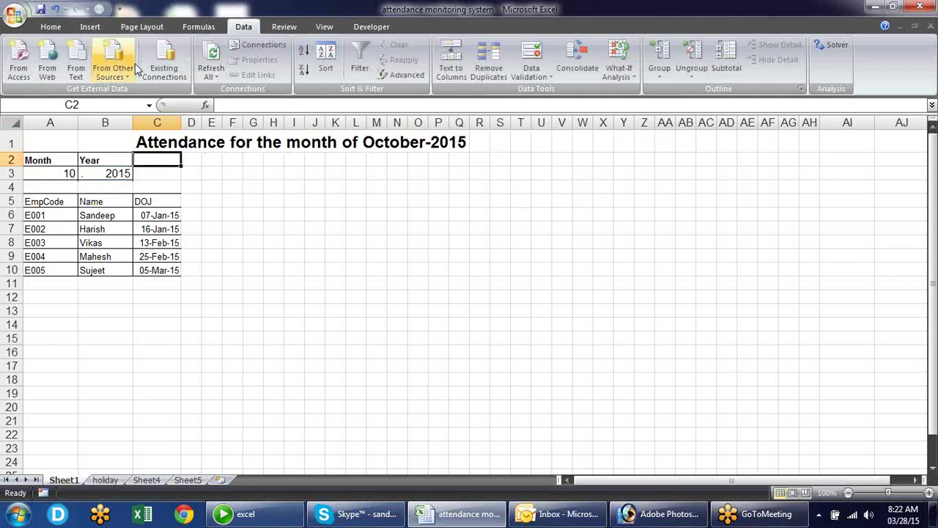
- Pick months 7, 8, then 9 from A3's dropdown
{"action": "left_click", "coordinate": [68, 174]}
{"action": "left_click", "coordinate": [84, 174]}
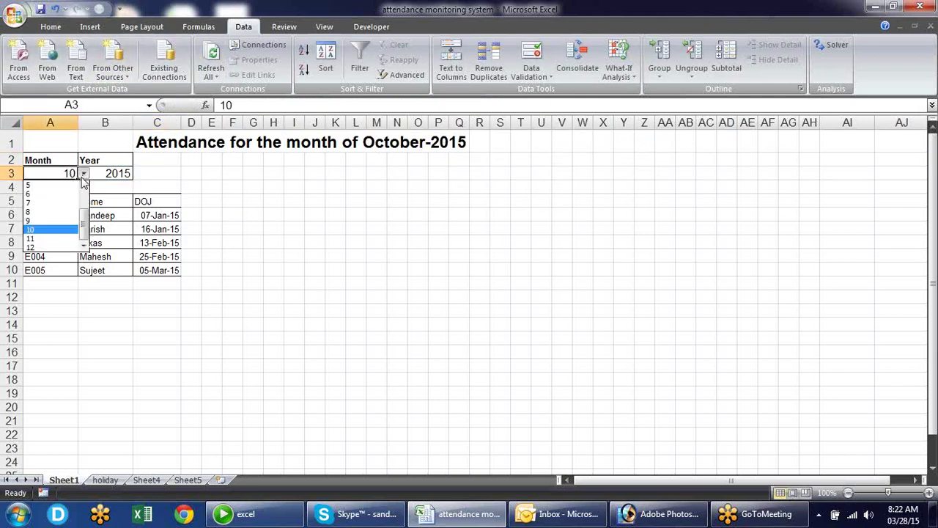
{"action": "left_click", "coordinate": [63, 199]}
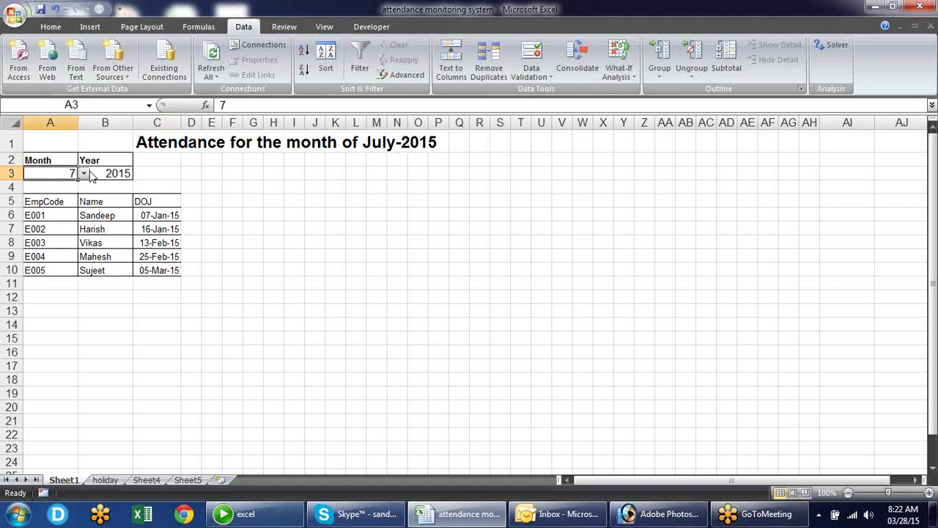
{"action": "left_click", "coordinate": [84, 174]}
{"action": "left_click", "coordinate": [66, 213]}
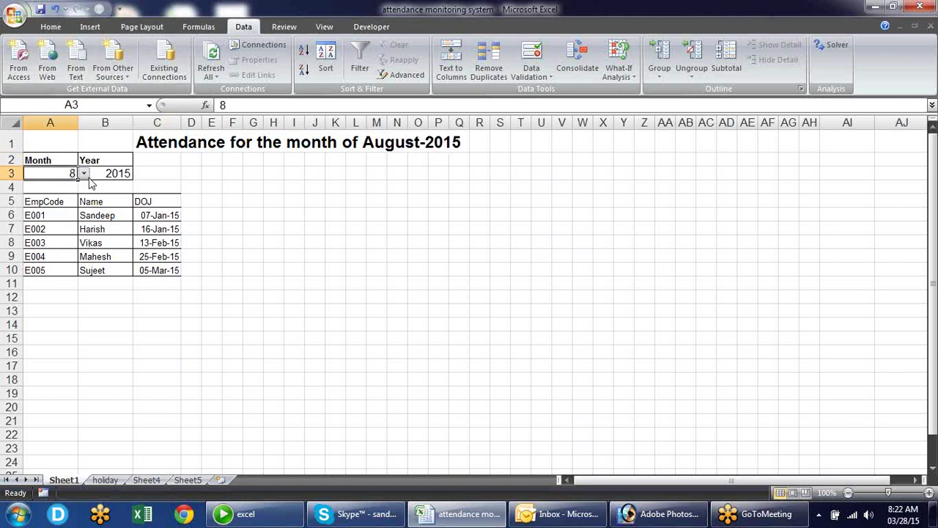
{"action": "left_click", "coordinate": [84, 174]}
{"action": "left_click", "coordinate": [65, 222]}
- Pick year 2017, then back to 2015, from B3's dropdown
{"action": "left_click", "coordinate": [116, 174]}
{"action": "left_click", "coordinate": [139, 174]}
{"action": "left_click", "coordinate": [118, 203]}
{"action": "left_click", "coordinate": [138, 173]}
{"action": "left_click", "coordinate": [131, 185]}
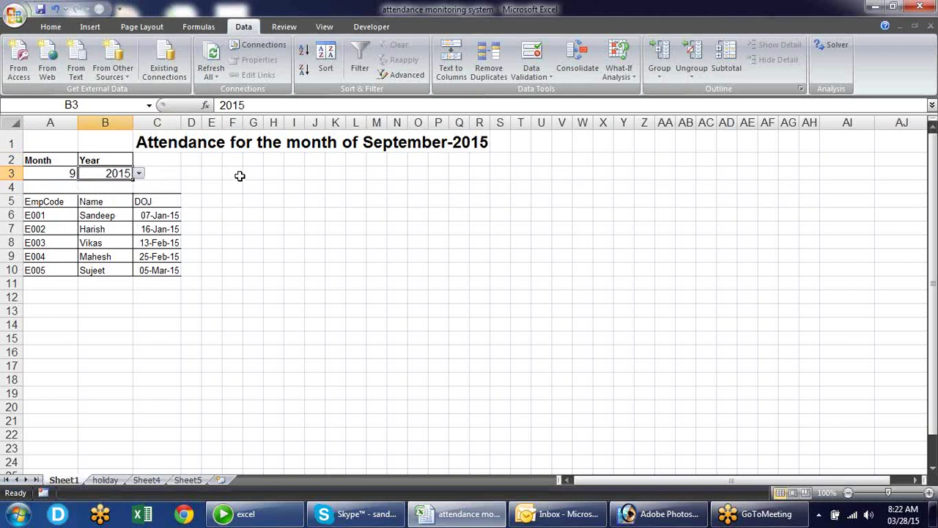
- Switch to the Home ribbon and review the C1 title with the B3 and A3 cells
{"action": "left_click", "coordinate": [171, 138]}
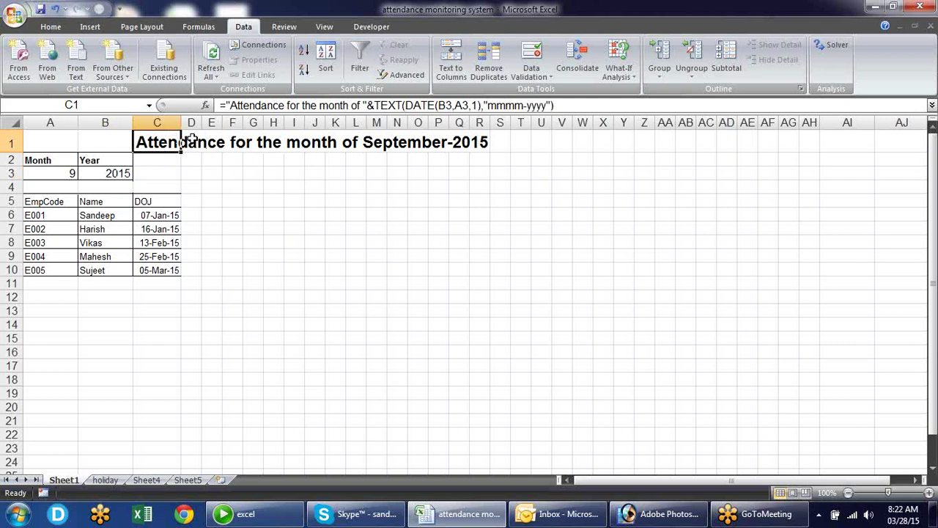
{"action": "left_click", "coordinate": [57, 28]}
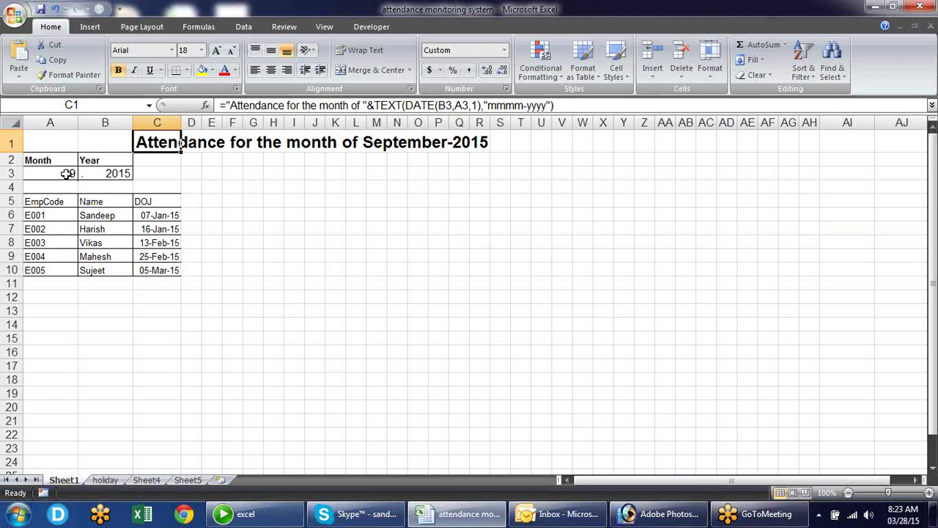
{"action": "left_click", "coordinate": [97, 174]}
{"action": "left_click", "coordinate": [69, 172]}
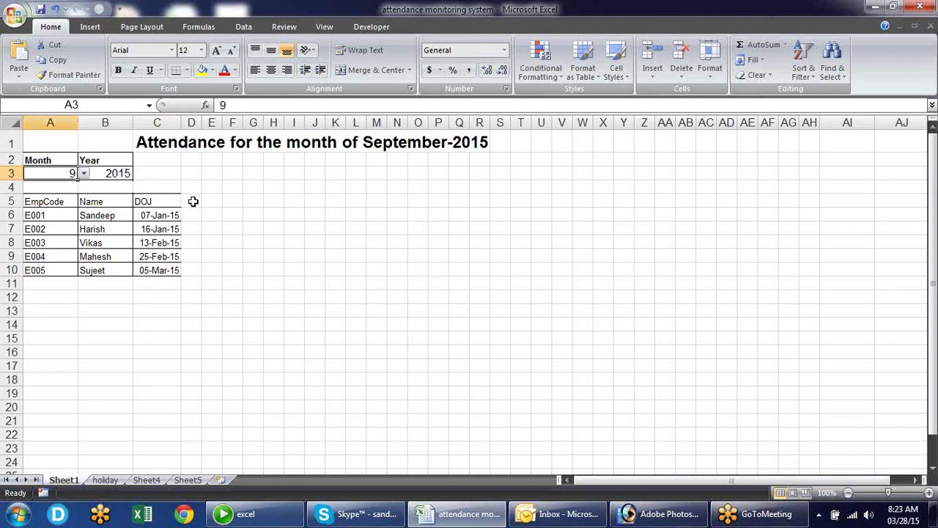
- Enter =DATE(B3,A3,1) in D5 for the month's first date
{"action": "left_click", "coordinate": [193, 202]}
{"action": "type", "text": "=dat"}
{"action": "key", "text": "Tab"}
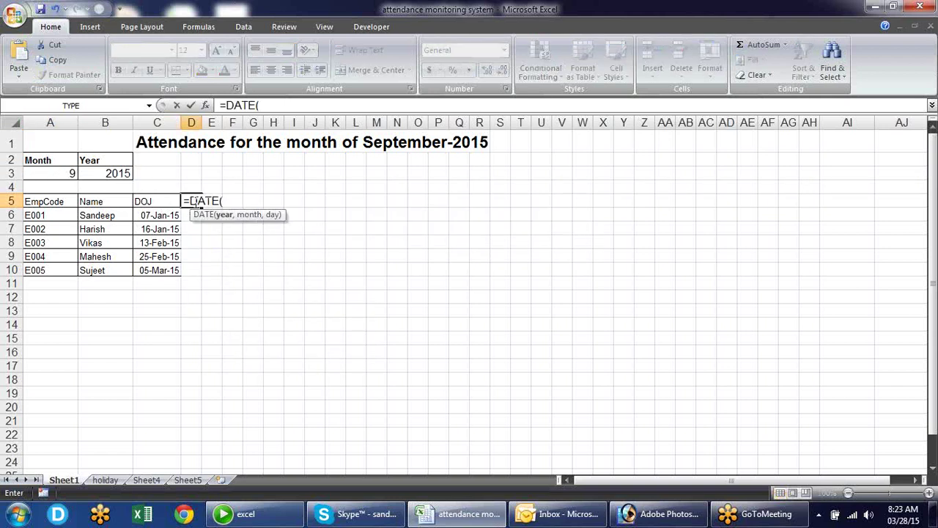
{"action": "left_click", "coordinate": [116, 174]}
{"action": "type", "text": ","}
{"action": "left_click", "coordinate": [67, 171]}
{"action": "type", "text": ",1"}
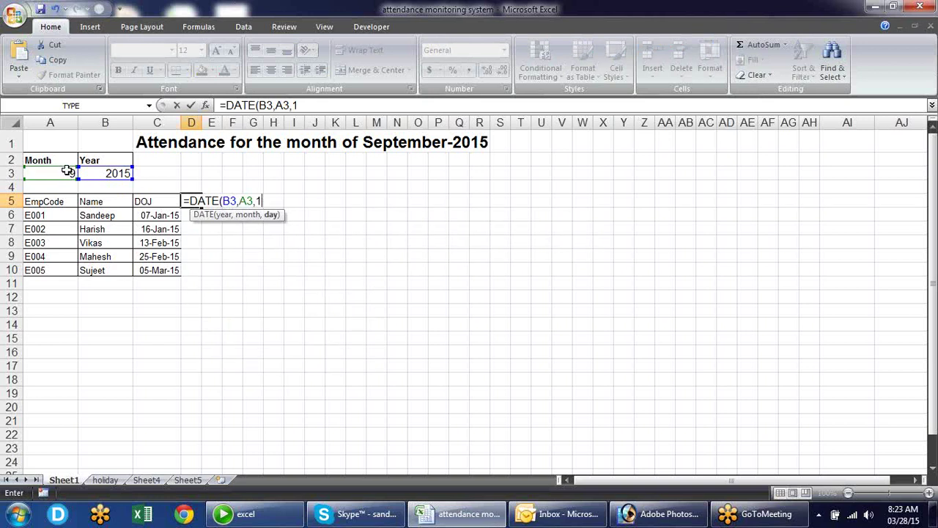
{"action": "key", "text": "Return"}
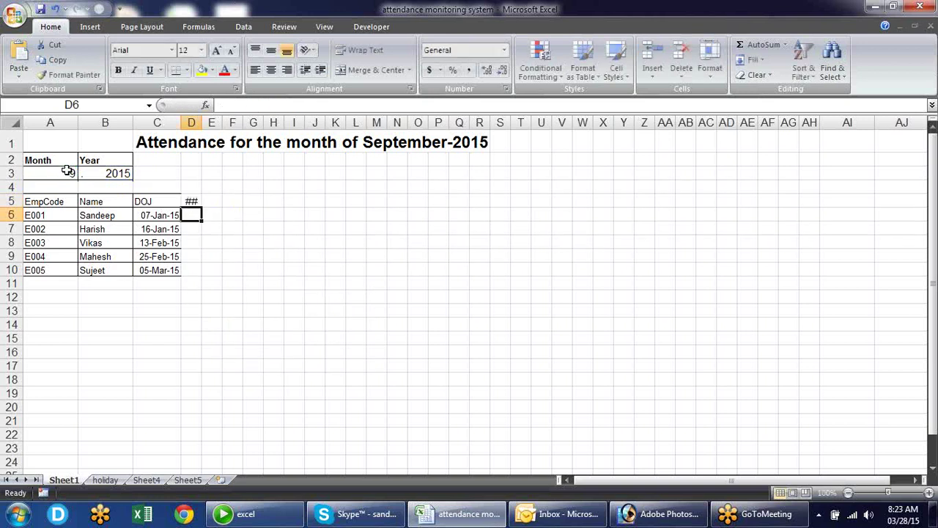
- Give D5 the custom number format dd so it shows 01
{"action": "left_click", "coordinate": [192, 201]}
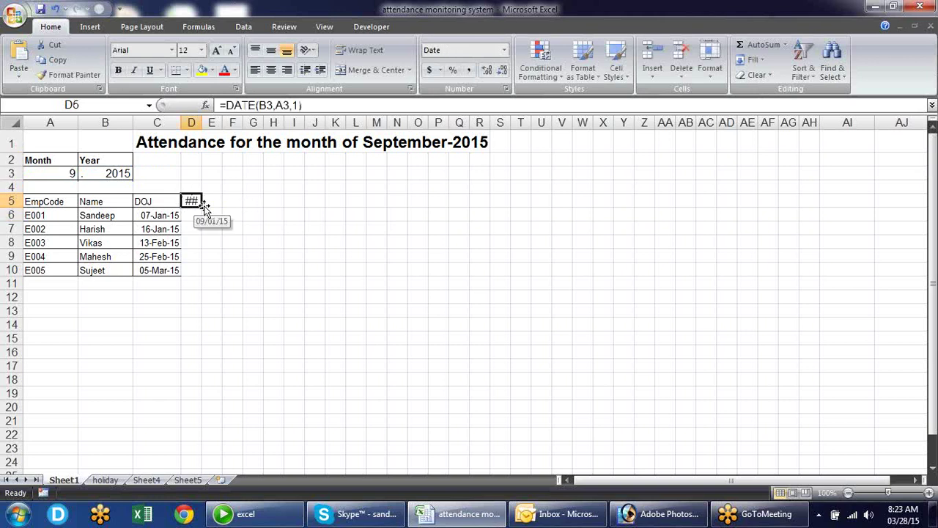
{"action": "left_click", "coordinate": [506, 90]}
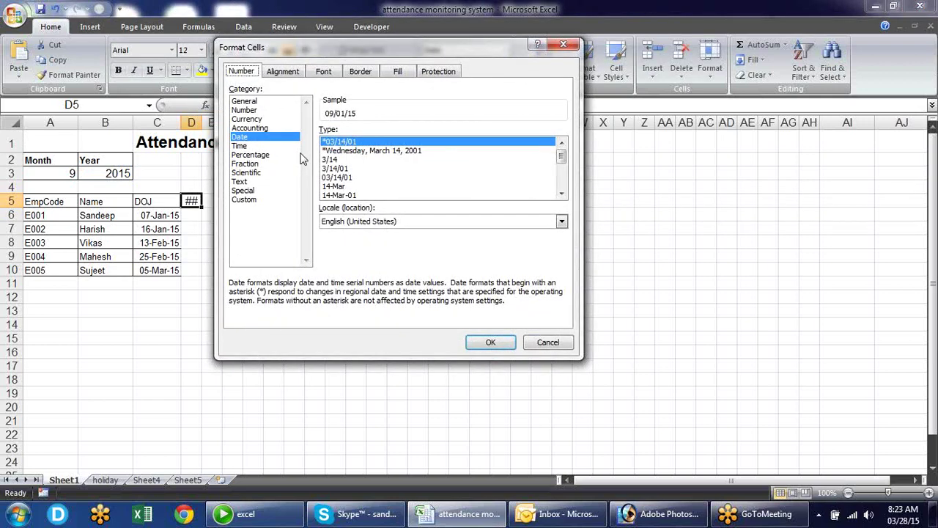
{"action": "left_click", "coordinate": [265, 190]}
{"action": "left_click", "coordinate": [265, 199]}
{"action": "left_click_drag", "start_coordinate": [370, 142], "coordinate": [262, 141]}
{"action": "type", "text": "dd"}
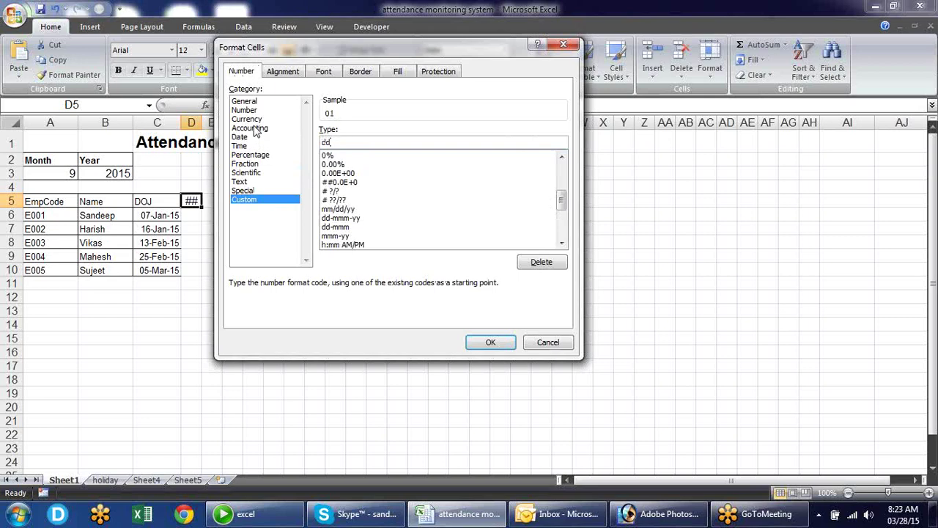
{"action": "left_click_drag", "start_coordinate": [365, 44], "coordinate": [466, 56]}
{"action": "left_click", "coordinate": [591, 353]}
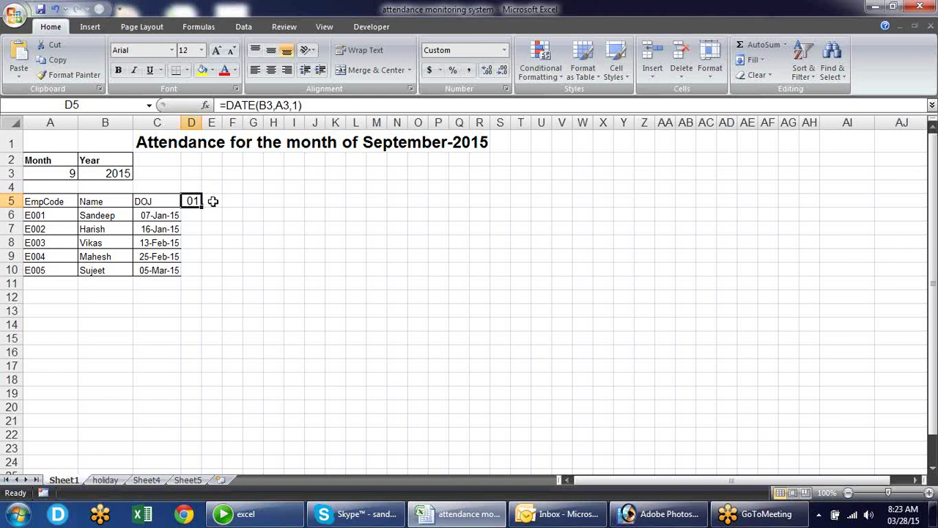
{"action": "left_click", "coordinate": [213, 201]}
- Enter the next-day formula =D5+1 in E5
{"action": "type", "text": "="}
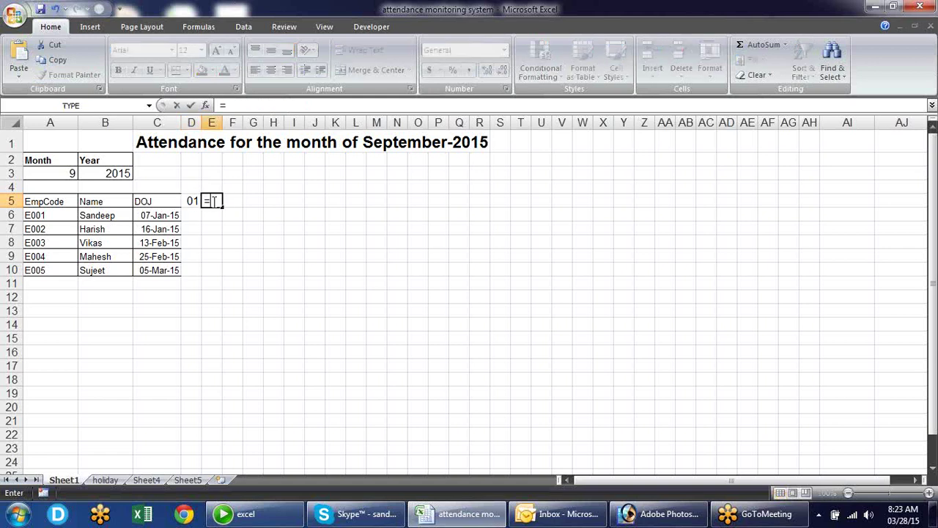
{"action": "key", "text": "Left"}
{"action": "type", "text": "+"}
{"action": "key", "text": "Return"}
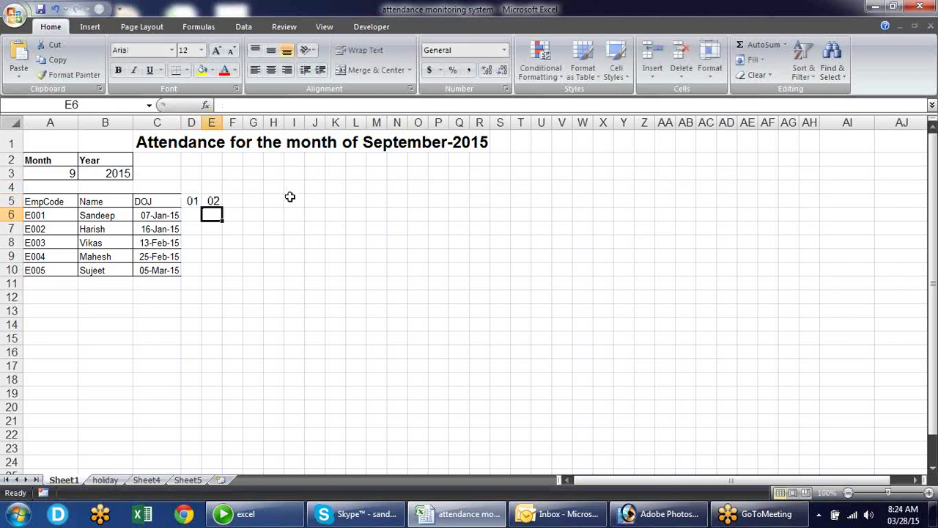
- Copy D5's day format across F5 to AH5 with Format Painter
{"action": "left_click_drag", "start_coordinate": [192, 200], "coordinate": [811, 208]}
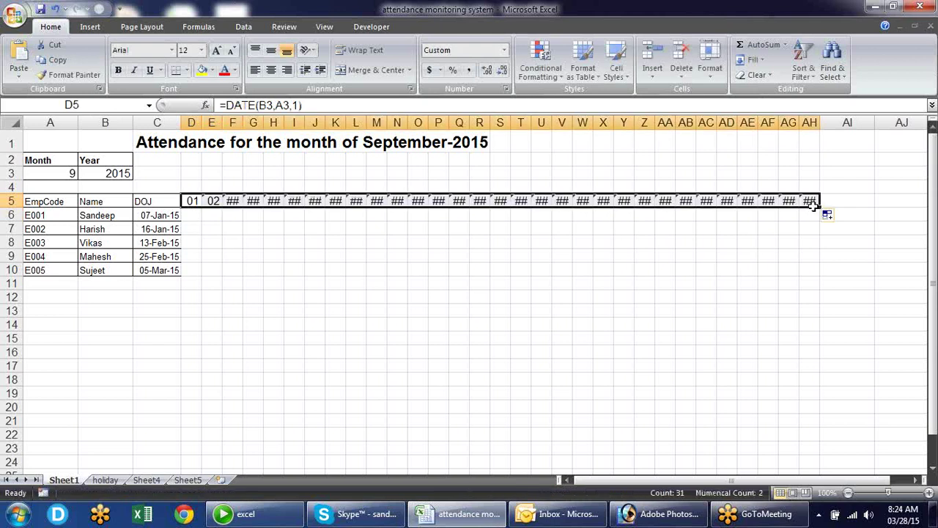
{"action": "left_click", "coordinate": [192, 202]}
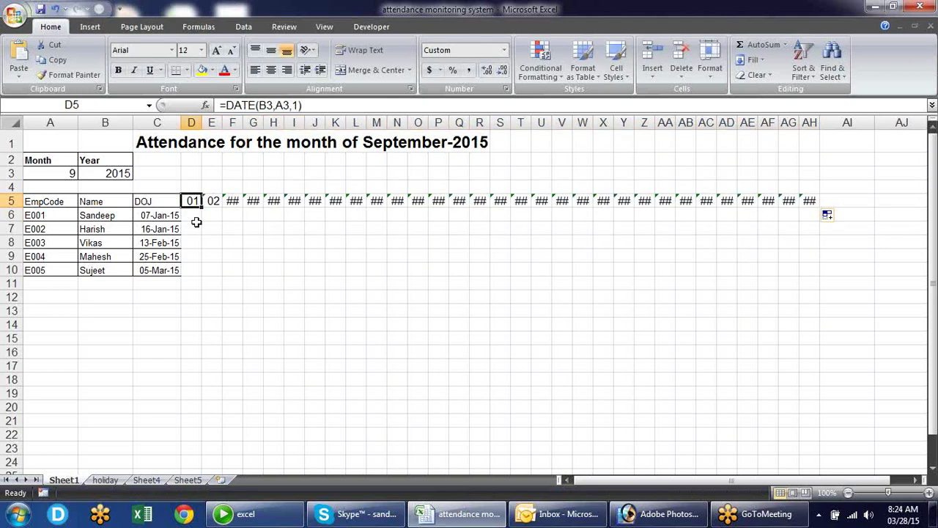
{"action": "left_click", "coordinate": [60, 78]}
{"action": "mouse_move", "coordinate": [228, 201]}
{"action": "left_mouse_down"}
{"action": "mouse_move", "coordinate": [842, 203]}
{"action": "mouse_move", "coordinate": [810, 200]}
{"action": "left_mouse_up"}
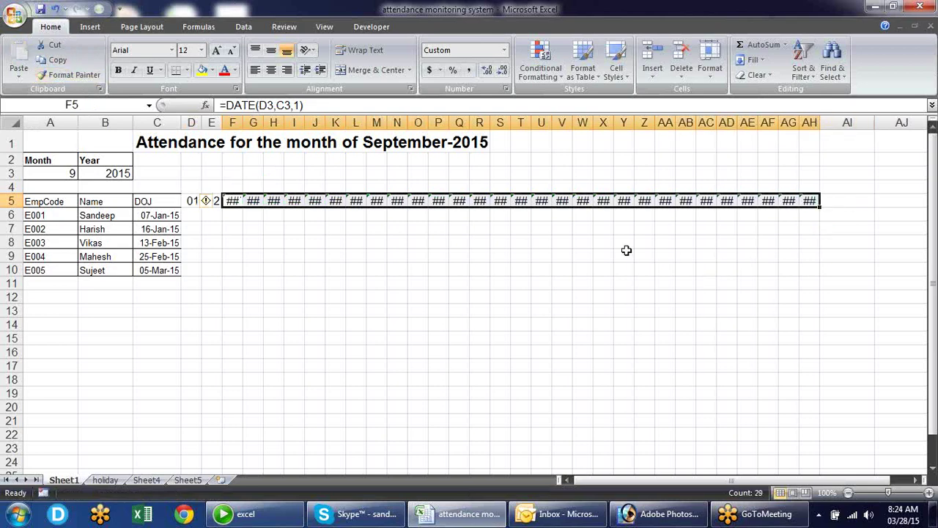
{"action": "left_click", "coordinate": [245, 239]}
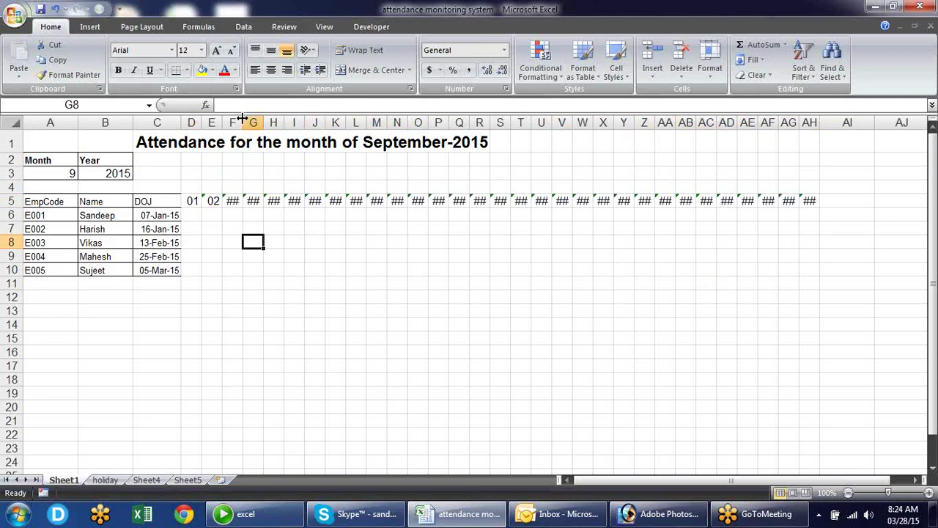
- Check F5's faulty formula, then fill E5's next-day formula across to AH5
{"action": "left_click", "coordinate": [213, 201]}
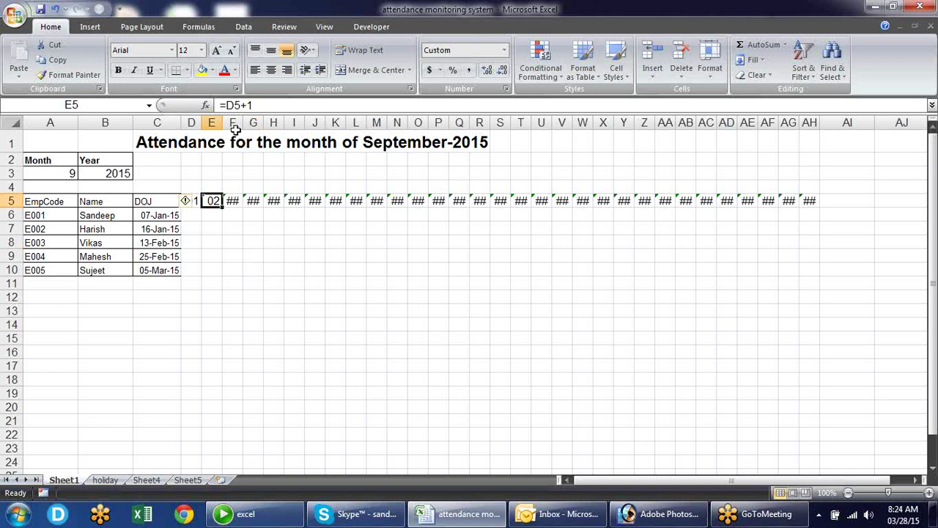
{"action": "left_click", "coordinate": [231, 201]}
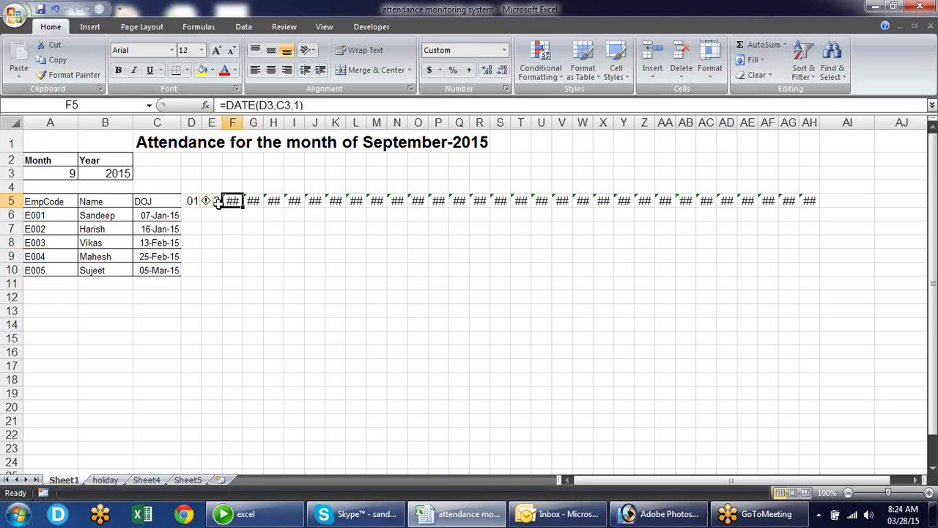
{"action": "left_click", "coordinate": [217, 202]}
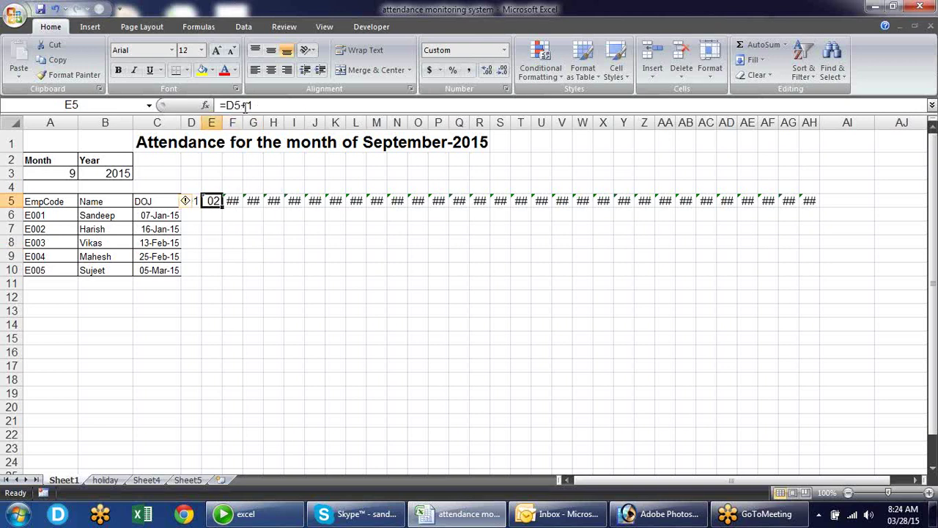
{"action": "left_click", "coordinate": [233, 200]}
{"action": "left_click", "coordinate": [208, 200]}
{"action": "key", "text": "Escape"}
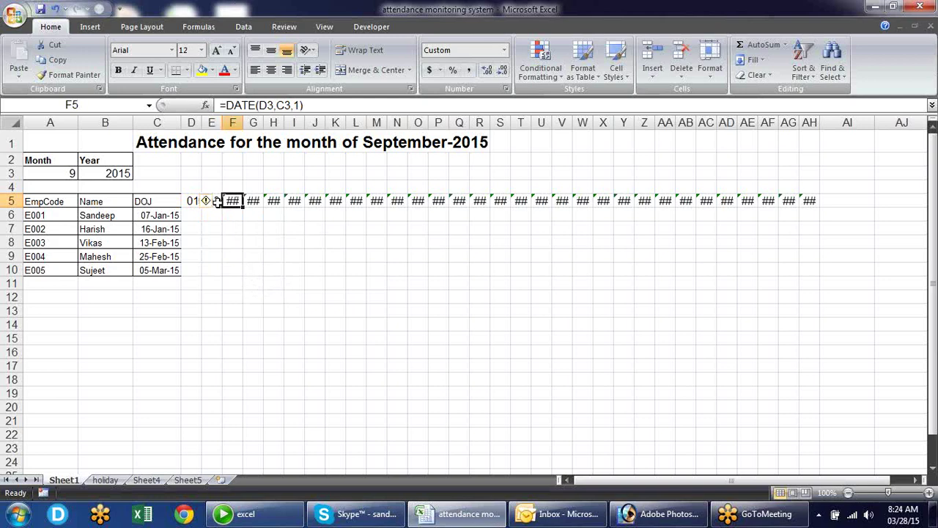
{"action": "left_click", "coordinate": [217, 203]}
{"action": "left_click_drag", "start_coordinate": [222, 208], "coordinate": [819, 207]}
{"action": "left_click", "coordinate": [374, 269]}
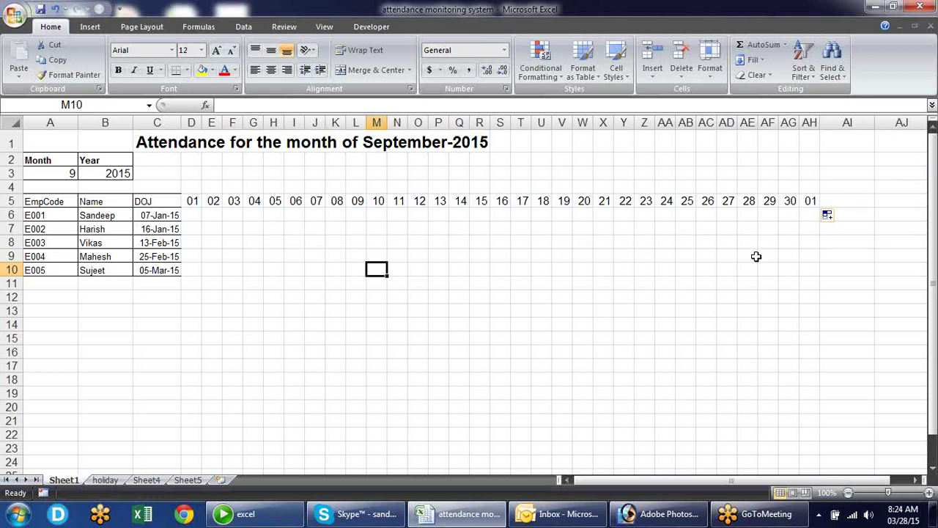
- Check the row 5 date formulas in AG5, AH5, AE5 and AF5
{"action": "left_click", "coordinate": [789, 201]}
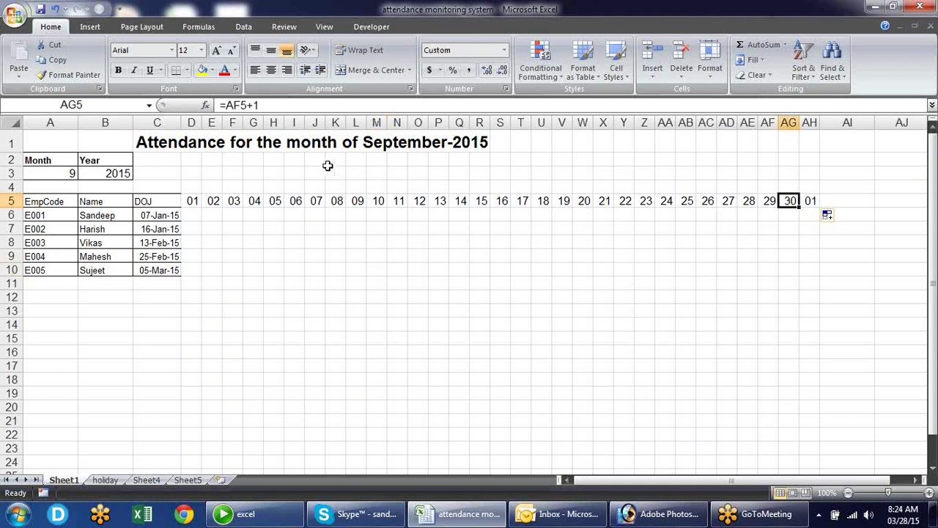
{"action": "left_click", "coordinate": [809, 201]}
{"action": "key", "text": "ctrl+v"}
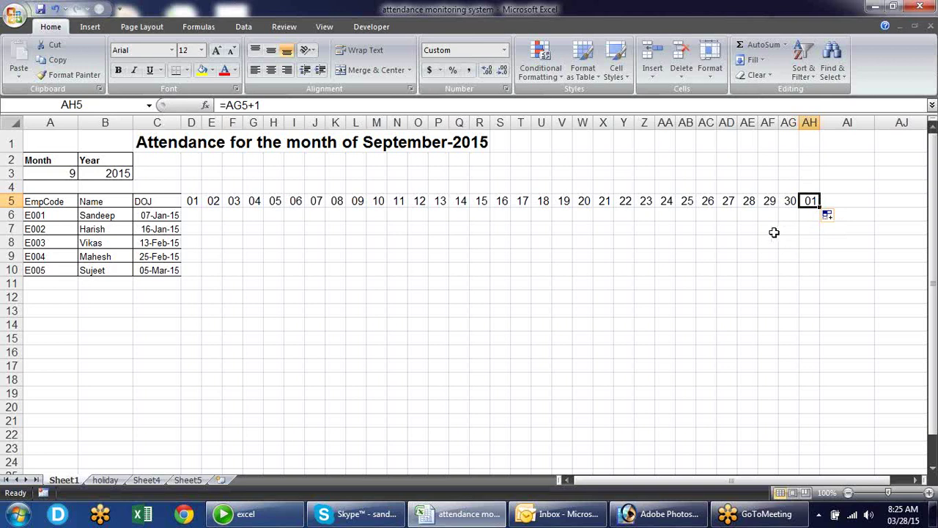
{"action": "left_click", "coordinate": [749, 202]}
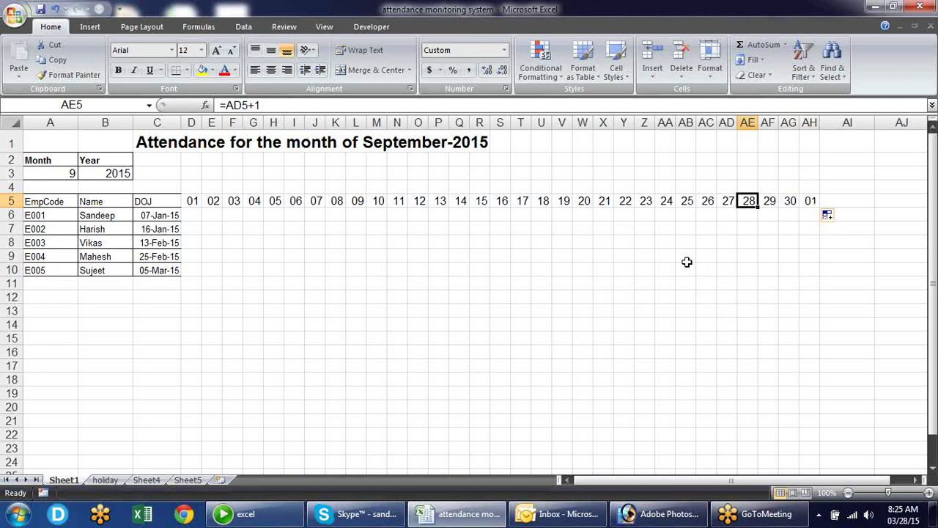
{"action": "key", "text": "Right"}
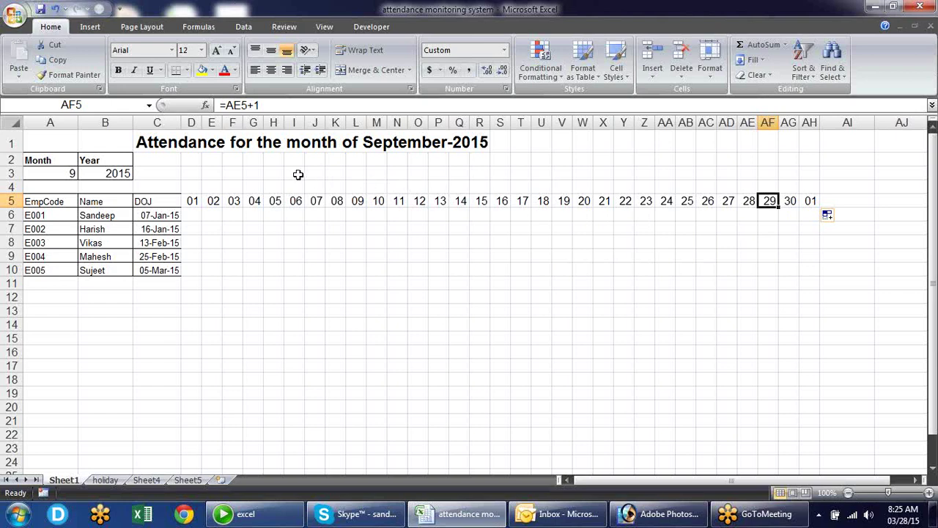
{"action": "left_click", "coordinate": [127, 284]}
{"action": "left_click", "coordinate": [127, 300]}
{"action": "type", "text": "=eo"}
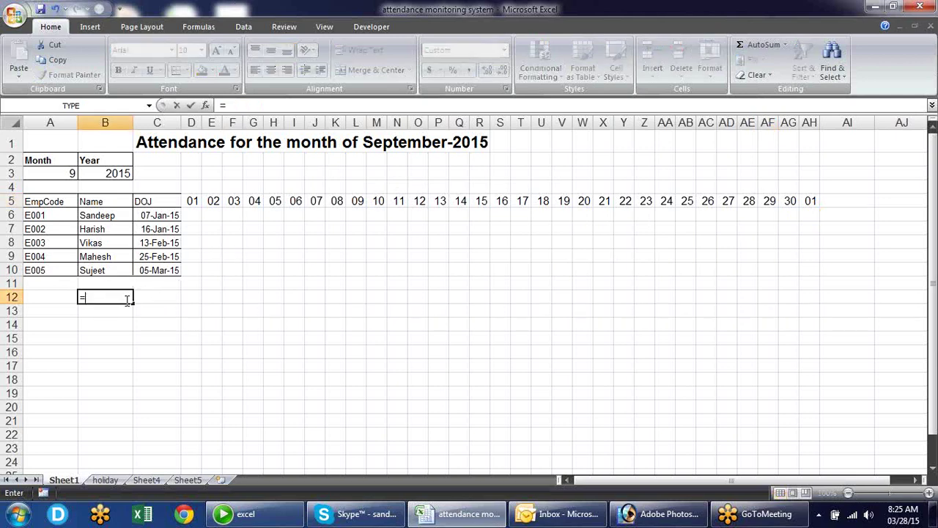
{"action": "key", "text": "Tab"}
{"action": "left_click", "coordinate": [192, 202]}
{"action": "type", "text": ",0"}
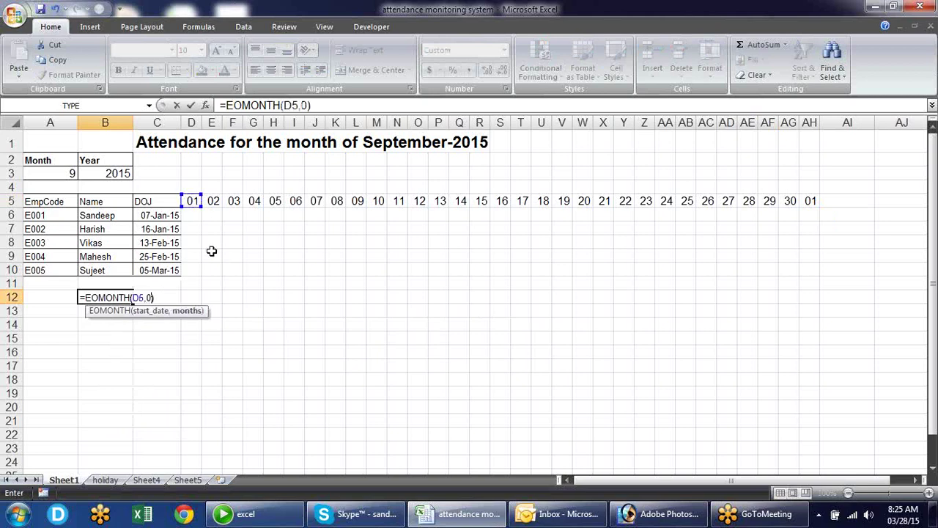
{"action": "key", "text": "Return"}
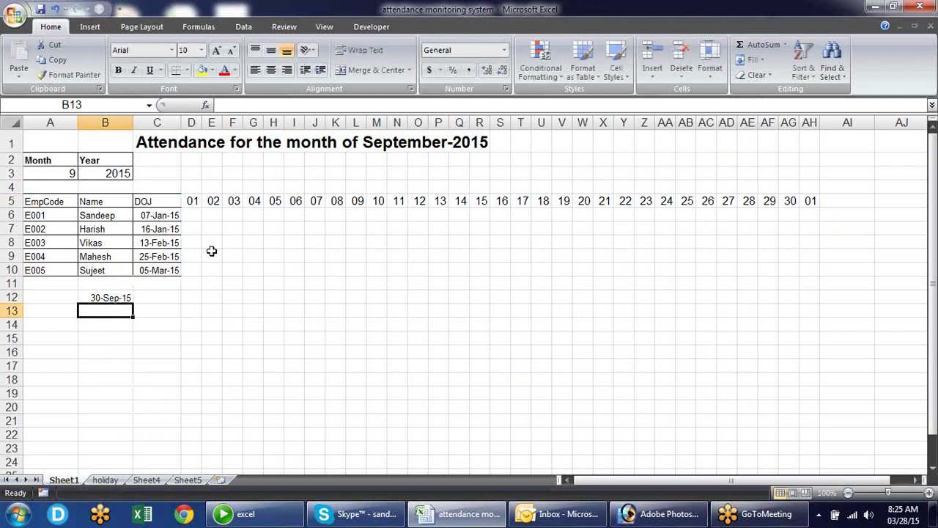
{"action": "key", "text": "Up"}
{"action": "key", "text": "Delete"}
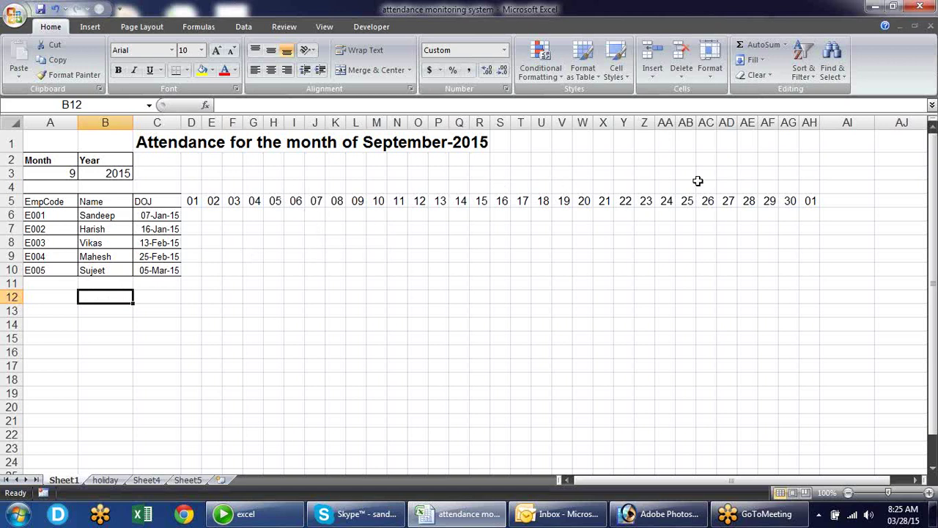
{"action": "left_click", "coordinate": [765, 201]}
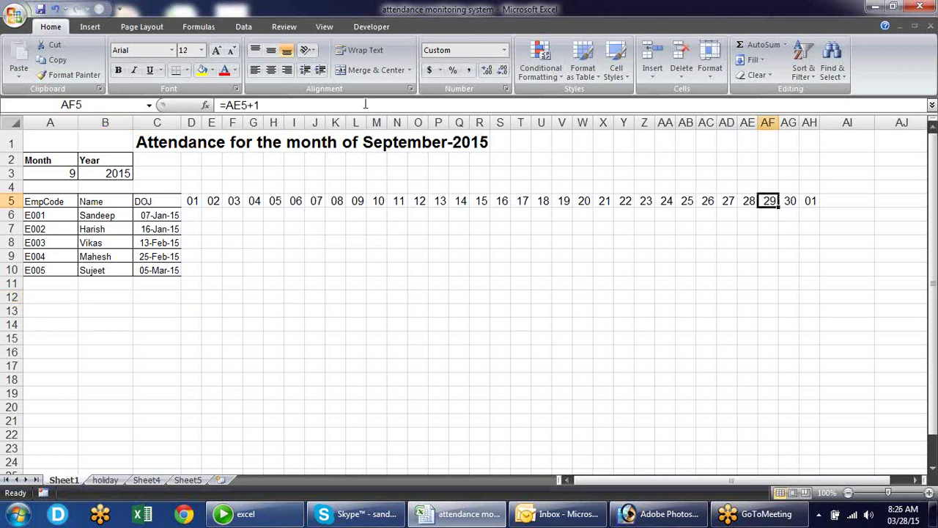
- Rewrite AF5 as an IF testing AE5+1 against EOMONTH(D5,0), returning "" or AE5+1
{"action": "left_click_drag", "start_coordinate": [225, 105], "coordinate": [260, 105]}
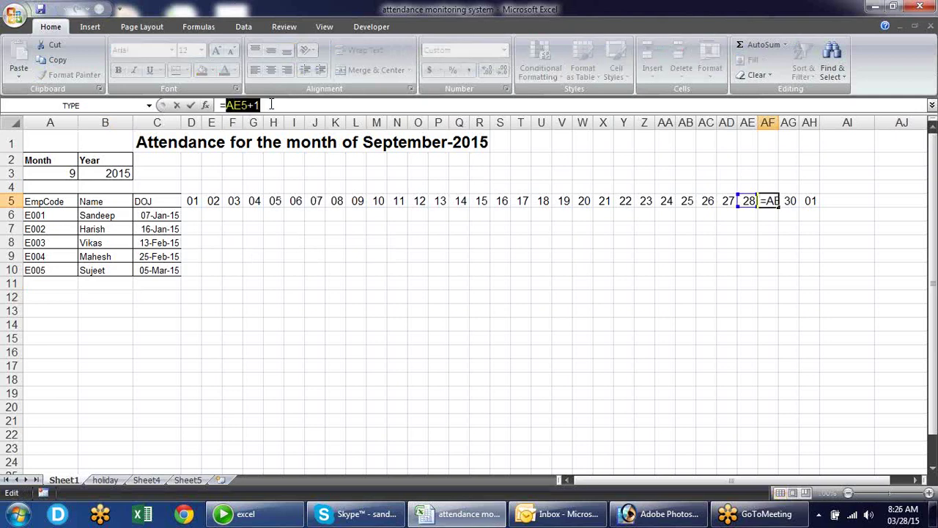
{"action": "key", "text": "Left"}
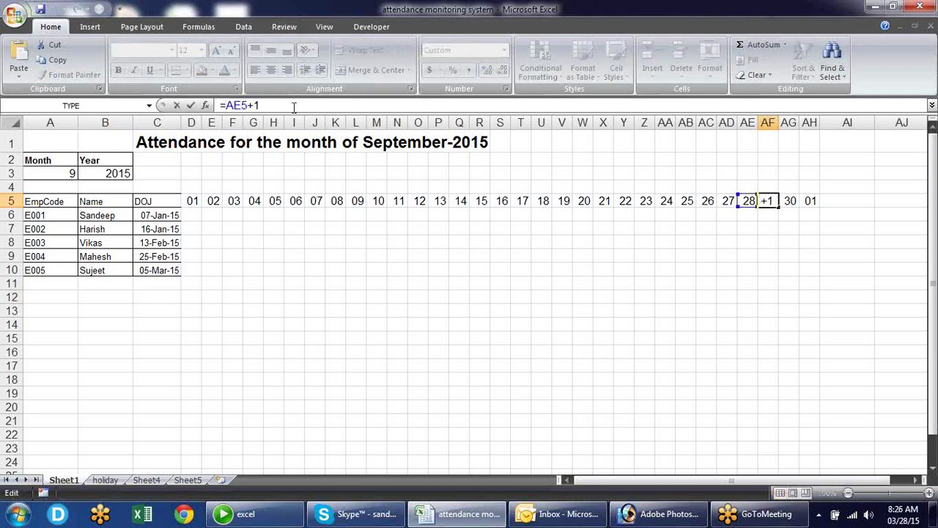
{"action": "type", "text": "if"}
{"action": "key", "text": "Tab"}
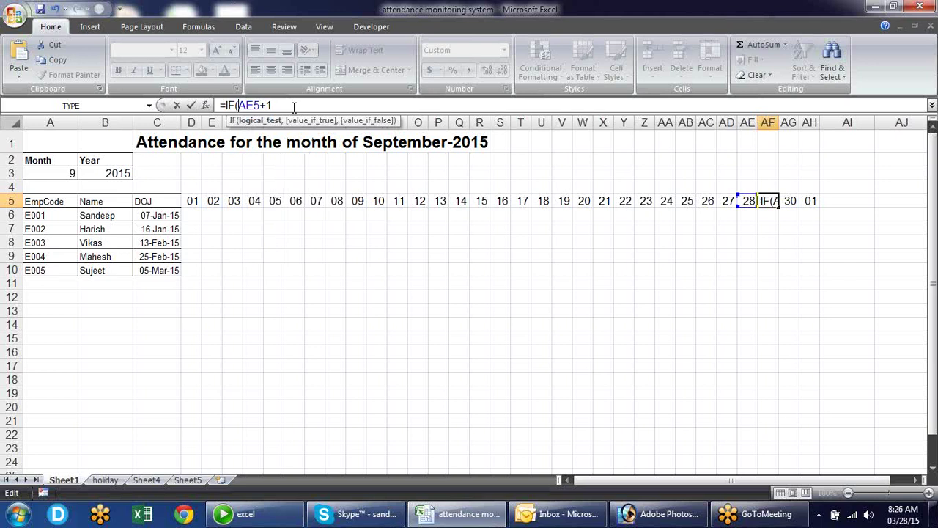
{"action": "key", "text": "End"}
{"action": "type", "text": ">AE5+1"}
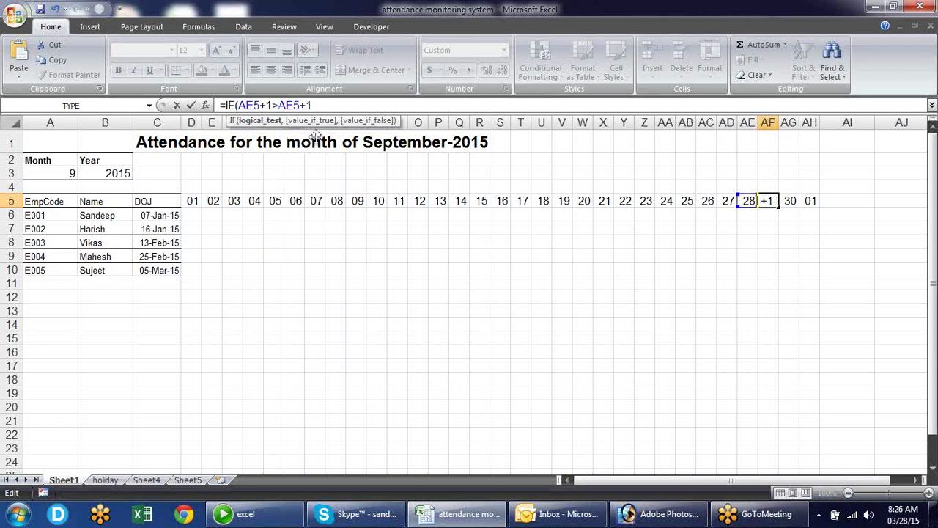
{"action": "left_click_drag", "start_coordinate": [325, 108], "coordinate": [279, 108]}
{"action": "type", "text": "eo"}
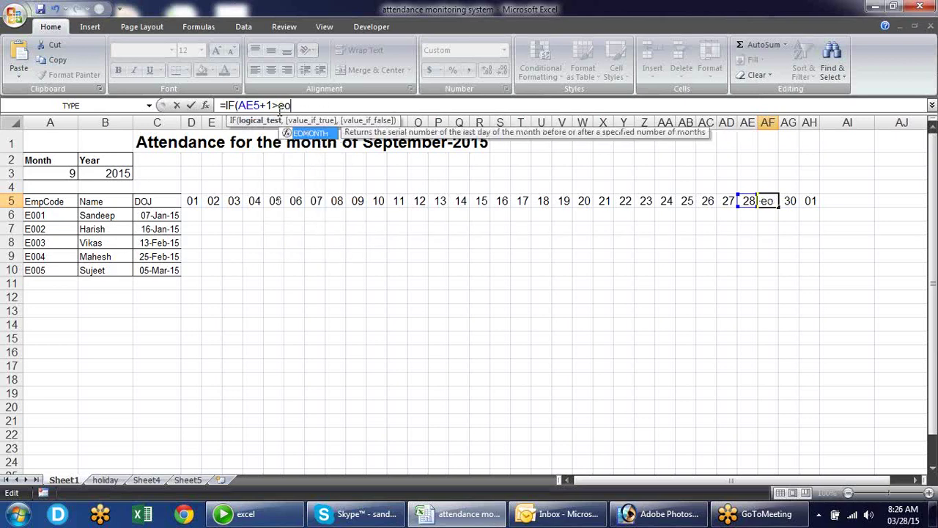
{"action": "key", "text": "Tab"}
{"action": "left_click", "coordinate": [193, 206]}
{"action": "type", "text": ",0)"}
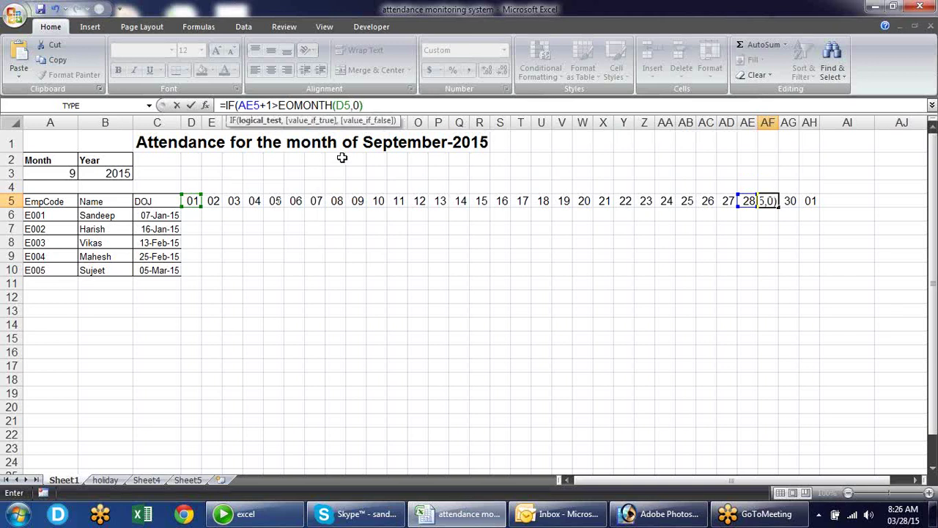
{"action": "type", "text": ",\"\""}
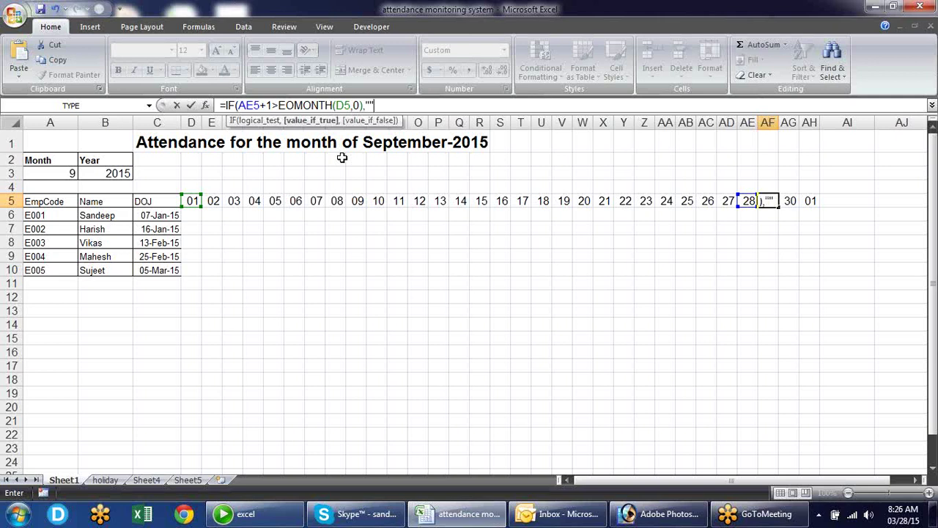
{"action": "type", "text": ","}
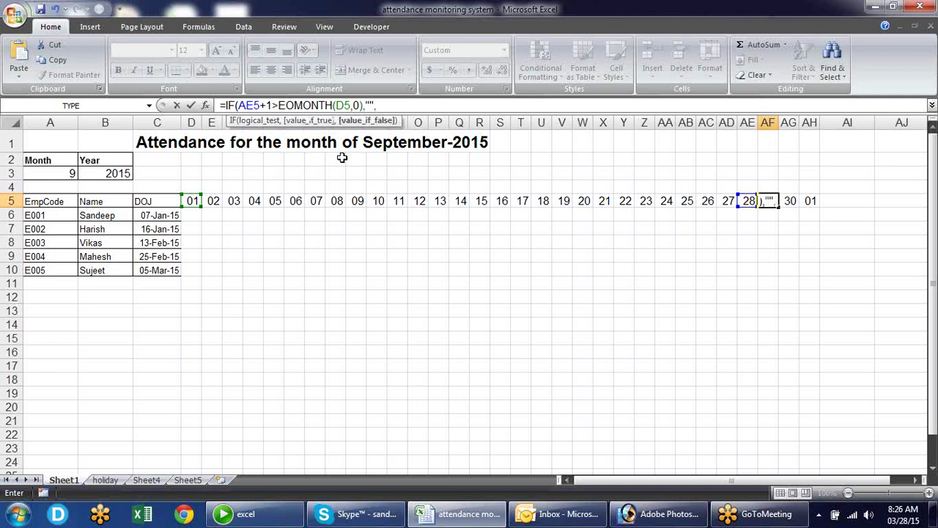
{"action": "type", "text": "AE5+1"}
- Make the D5 reference absolute ($D$5) and commit, accepting Excel's correction
{"action": "left_click", "coordinate": [345, 105]}
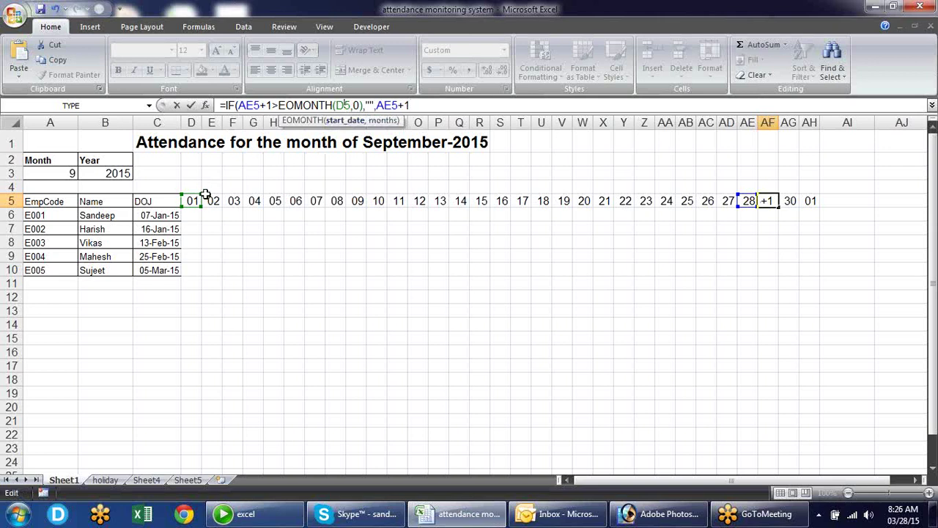
{"action": "key", "text": "F4"}
{"action": "left_click", "coordinate": [350, 105]}
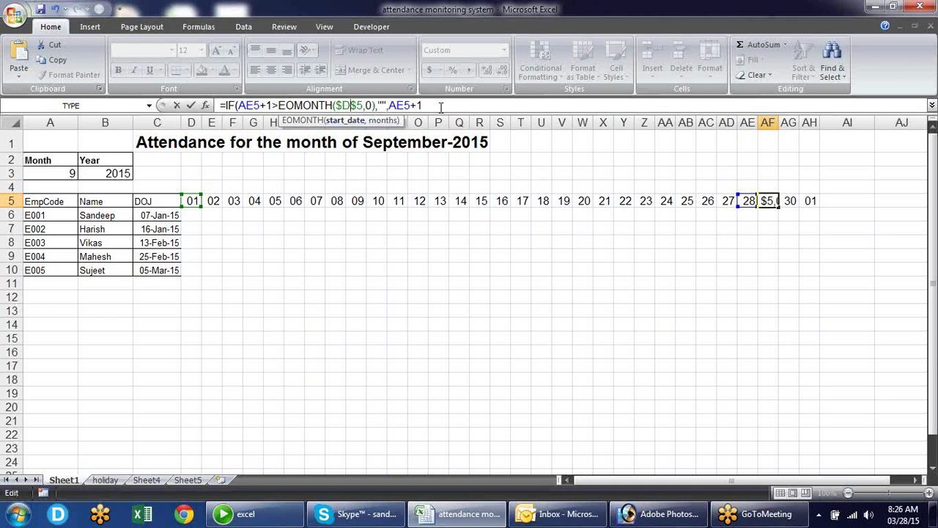
{"action": "key", "text": "Return"}
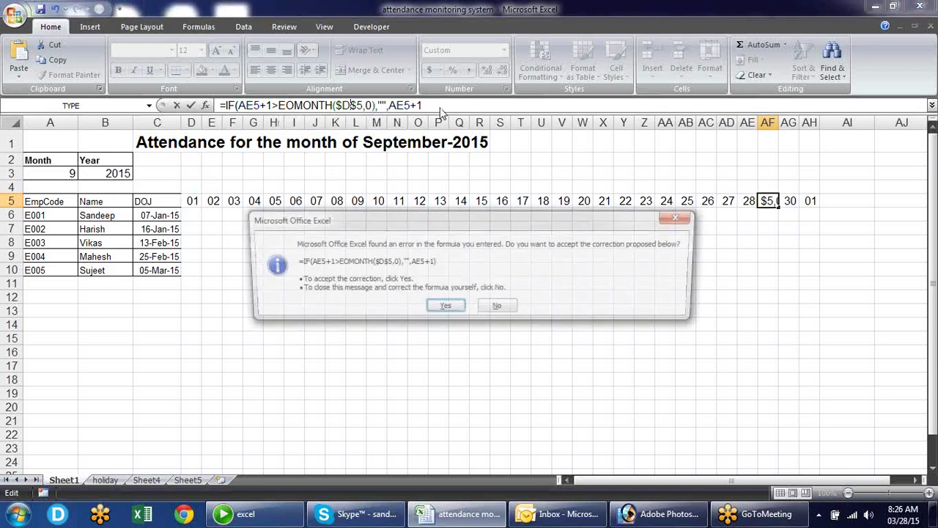
{"action": "key", "text": "Return"}
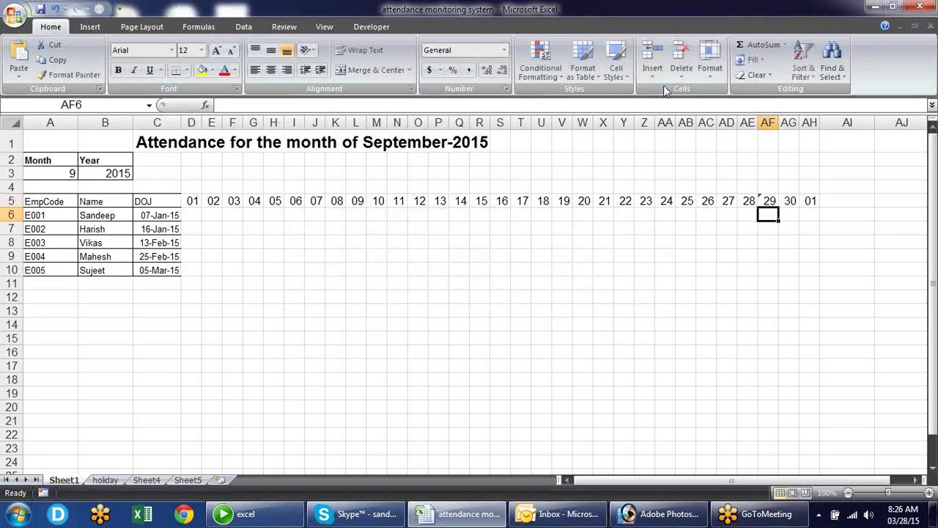
- Copy AF5's IF/EOMONTH formula across to AH5
{"action": "left_click", "coordinate": [769, 200]}
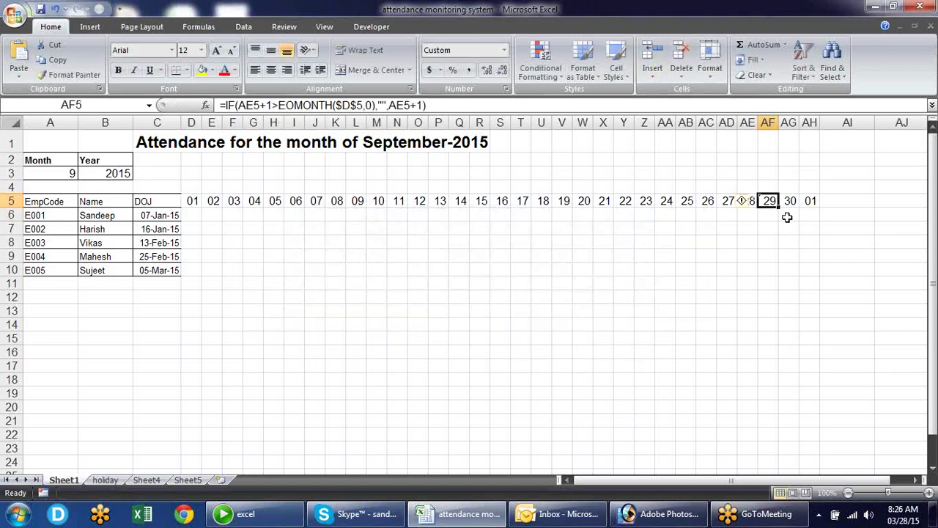
{"action": "left_click_drag", "start_coordinate": [778, 207], "coordinate": [823, 209]}
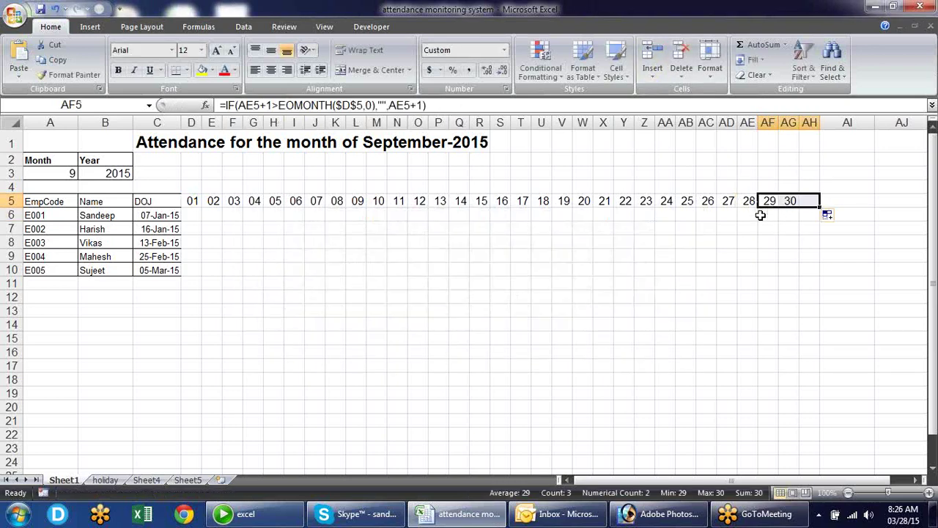
{"action": "left_click", "coordinate": [729, 239]}
{"action": "left_click", "coordinate": [809, 201]}
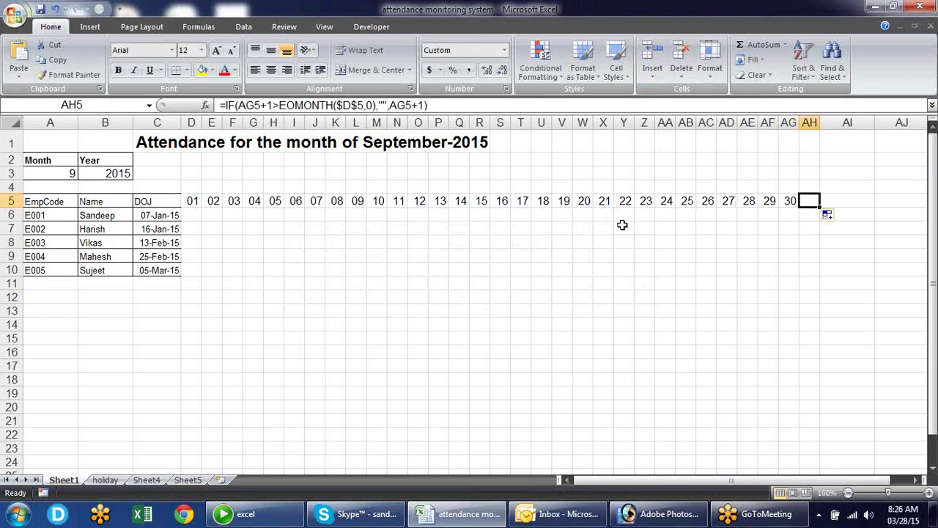
- Choose month 2 from A3's dropdown for February
{"action": "left_click", "coordinate": [69, 173]}
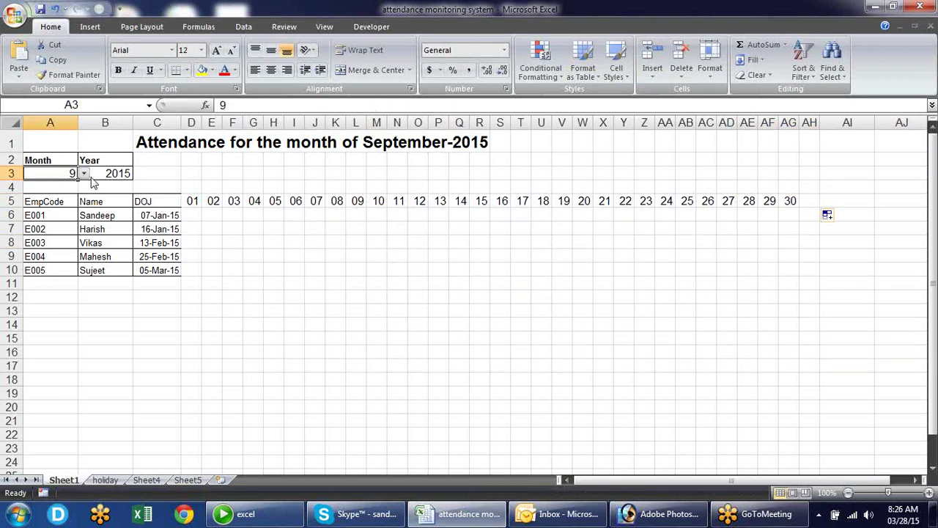
{"action": "left_click", "coordinate": [83, 173]}
{"action": "scroll", "coordinate": [83, 220], "scroll_direction": "up", "scroll_amount": 2}
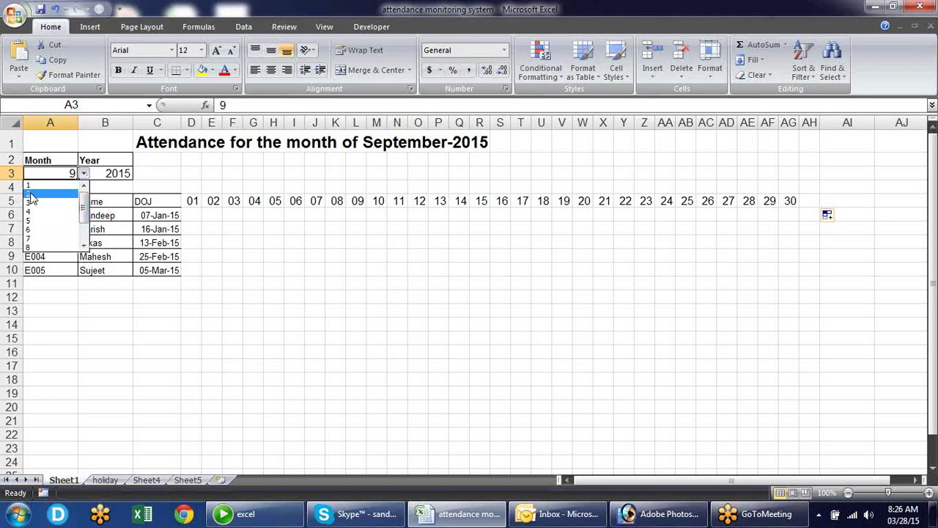
{"action": "left_click", "coordinate": [29, 193]}
- Inspect the AF5 to AH5 headers under February and re-commit AG5's formula
{"action": "left_click", "coordinate": [764, 199]}
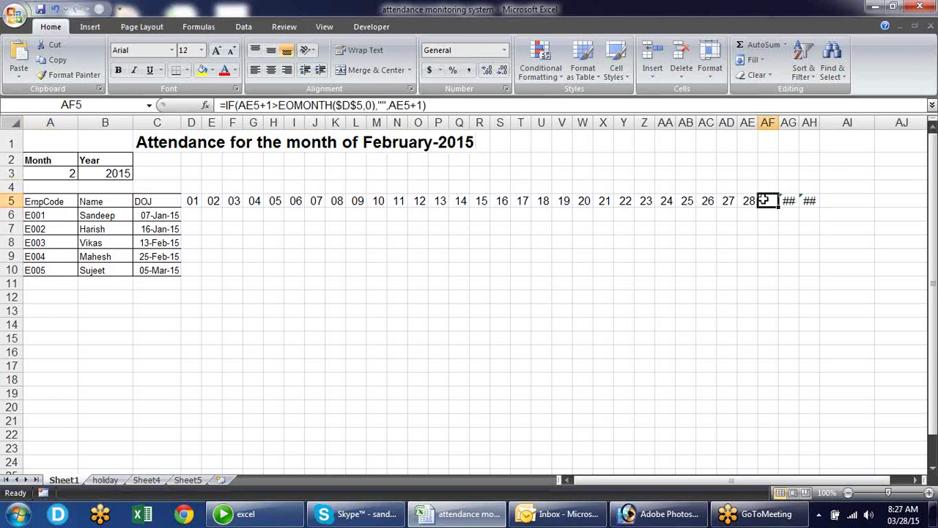
{"action": "left_click", "coordinate": [787, 201]}
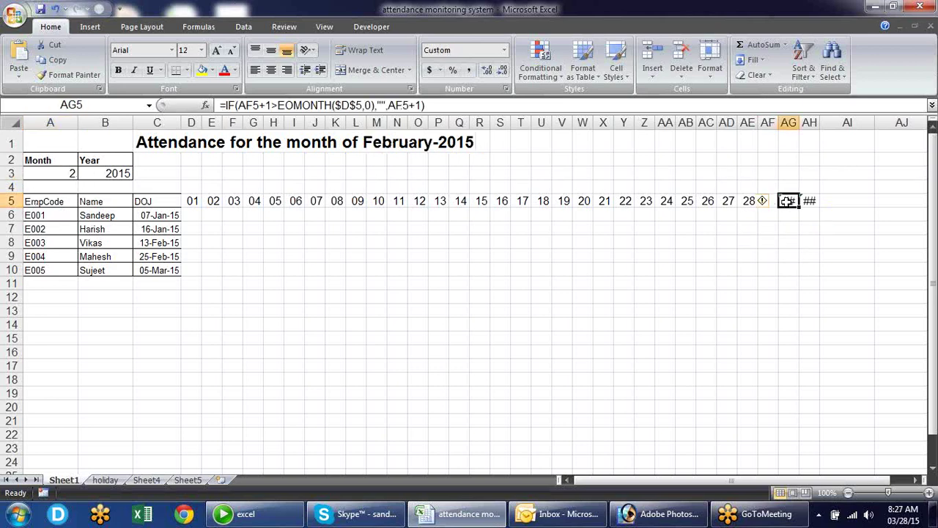
{"action": "left_click", "coordinate": [809, 200]}
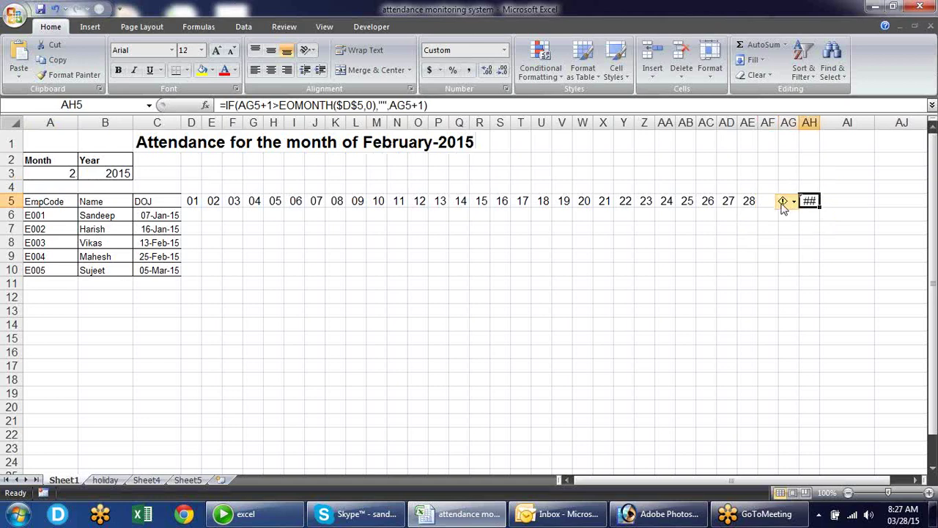
{"action": "left_click", "coordinate": [788, 258]}
{"action": "left_click", "coordinate": [788, 201]}
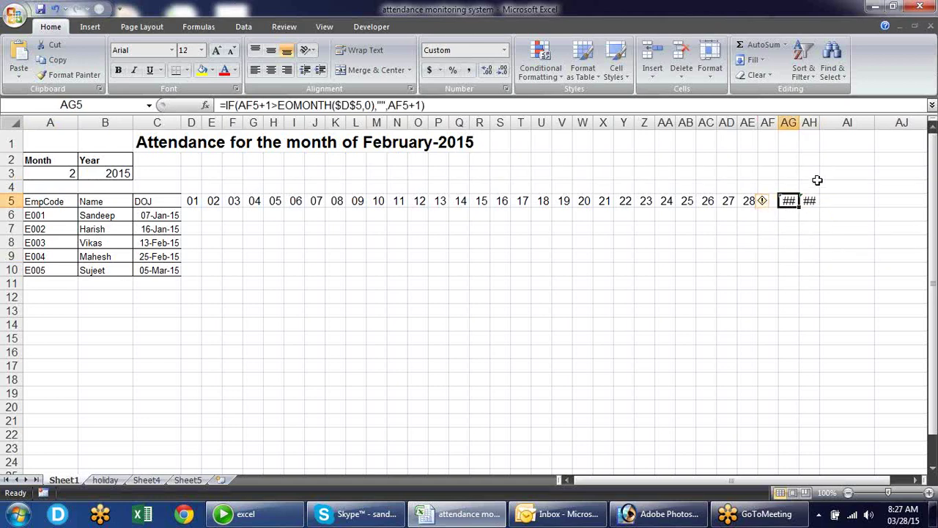
{"action": "left_click", "coordinate": [266, 105]}
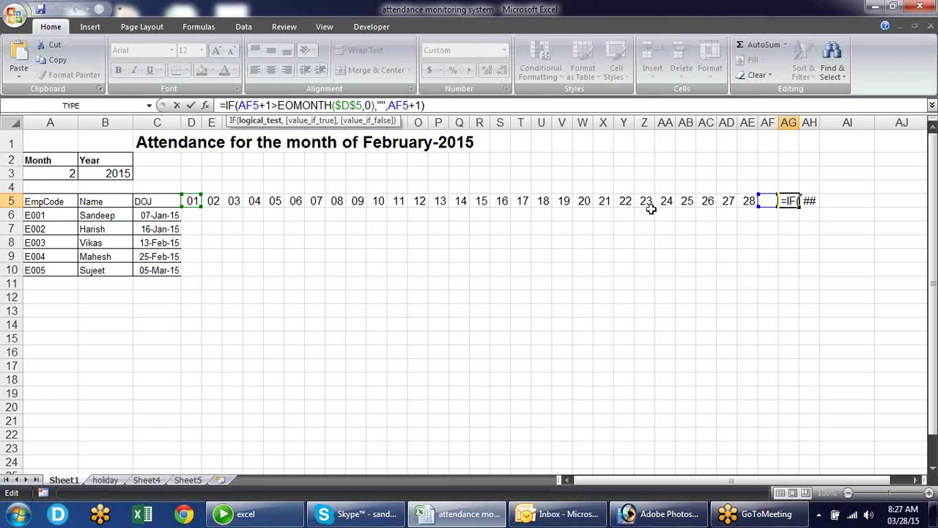
{"action": "key", "text": "ctrl+Return"}
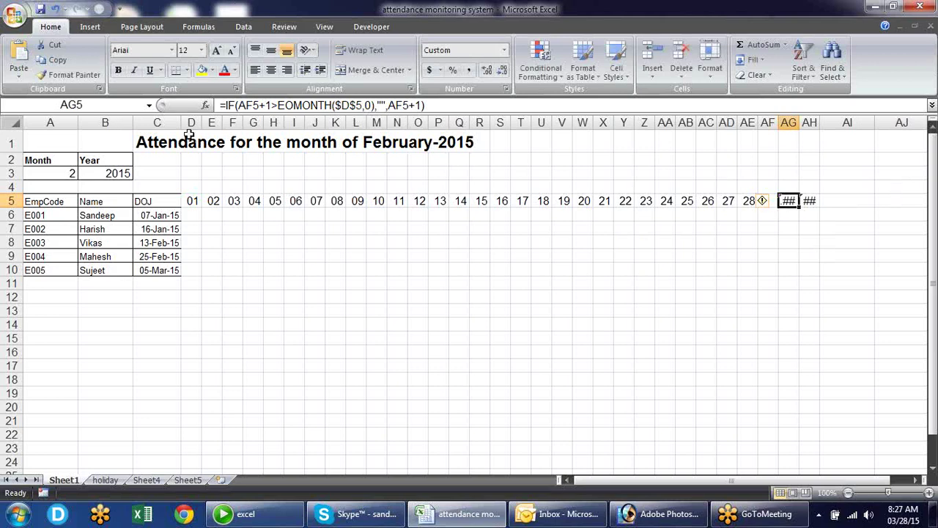
- Wrap AG5's day formula in IFERROR(...,"") and fill it to AH5
{"action": "left_click", "coordinate": [226, 104]}
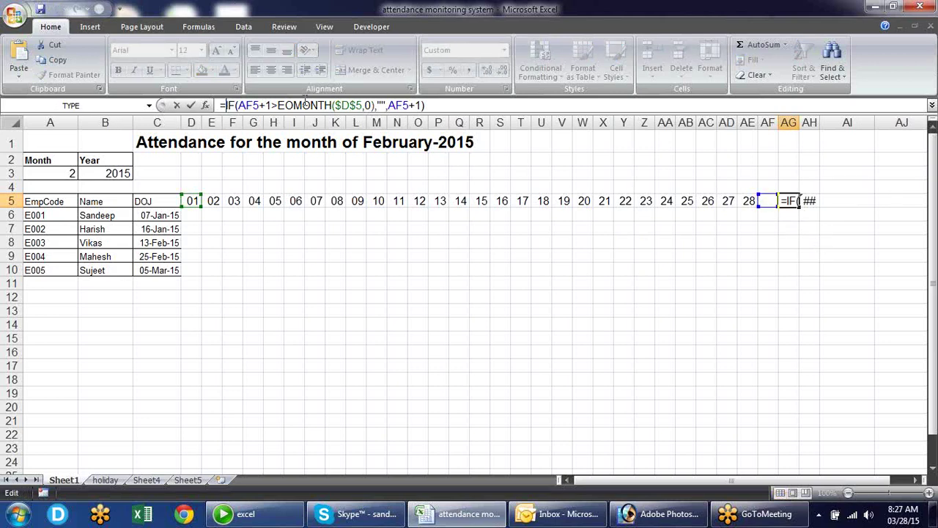
{"action": "type", "text": "ife"}
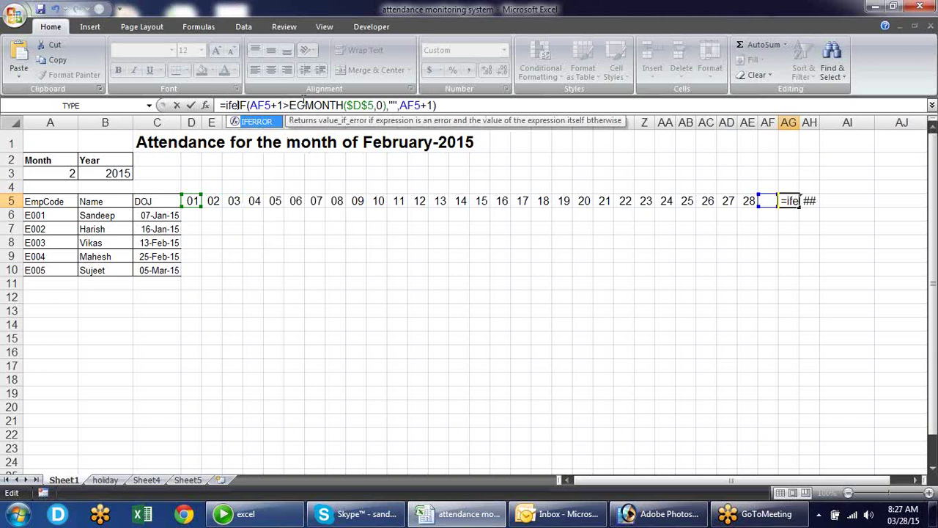
{"action": "key", "text": "Tab"}
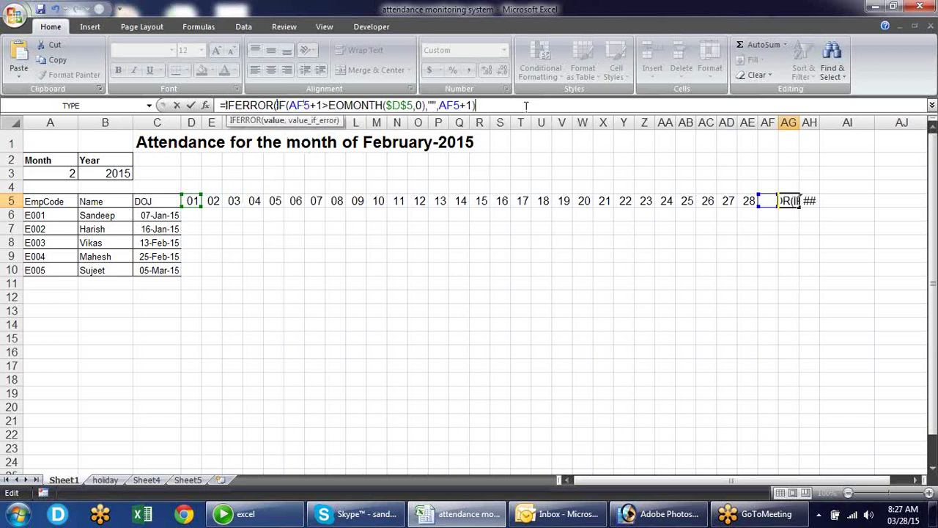
{"action": "type", "text": ","}
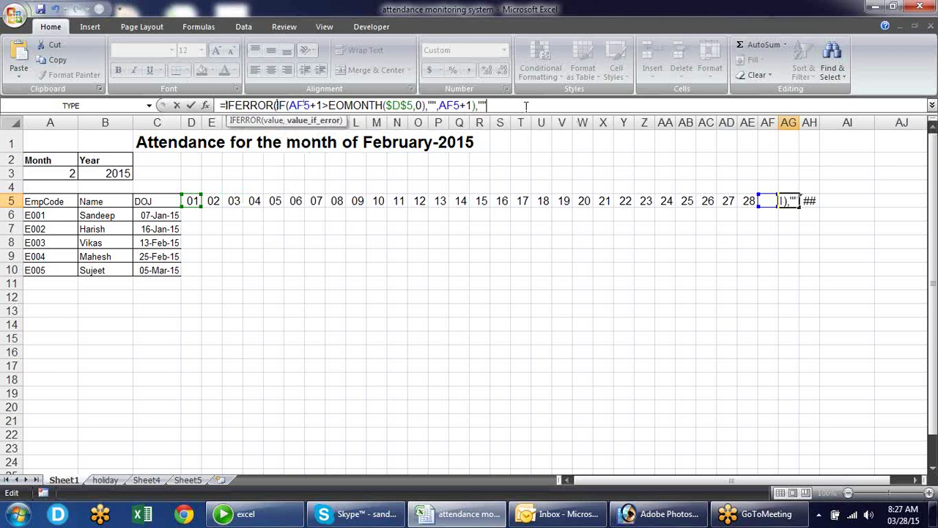
{"action": "type", "text": "\"\")"}
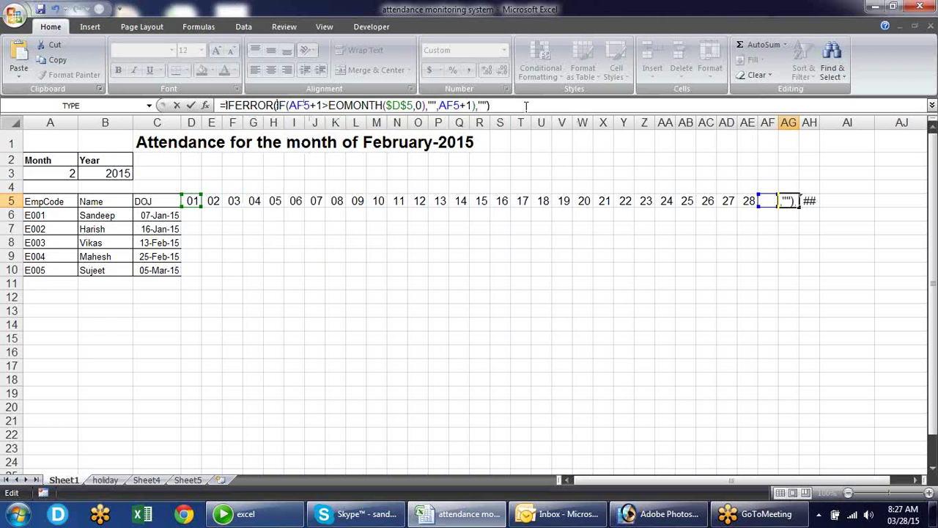
{"action": "key", "text": "Return"}
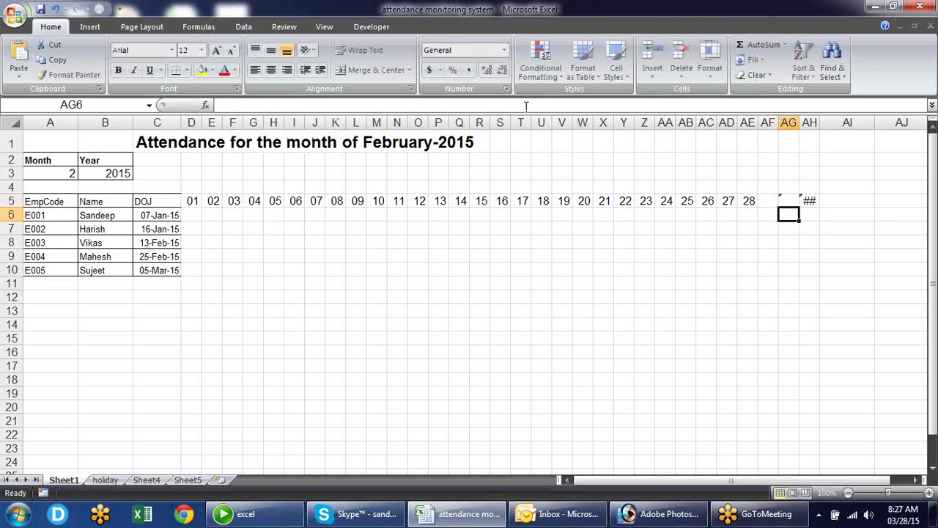
{"action": "left_click", "coordinate": [793, 203]}
{"action": "left_click_drag", "start_coordinate": [801, 207], "coordinate": [821, 208]}
{"action": "left_click", "coordinate": [753, 224]}
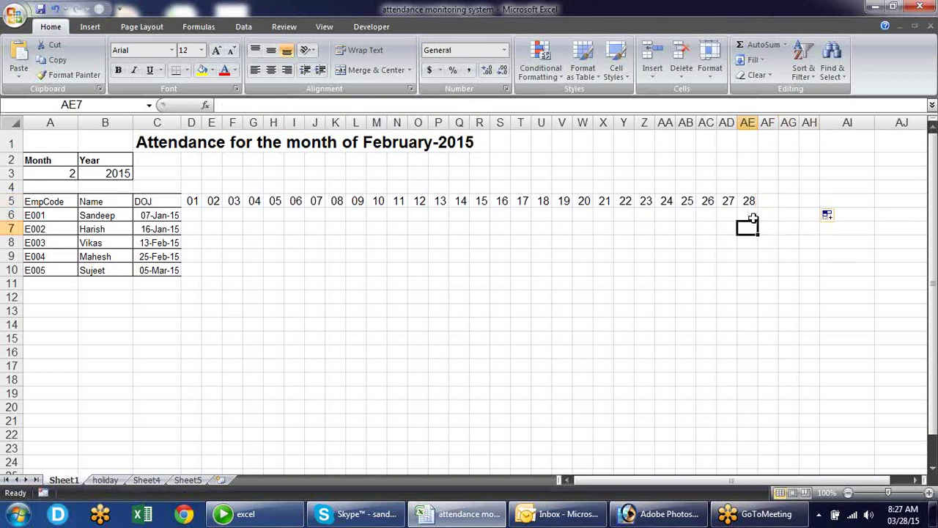
- Try months 4, 7 and 9 from the A3 Month dropdown
{"action": "left_click", "coordinate": [45, 185]}
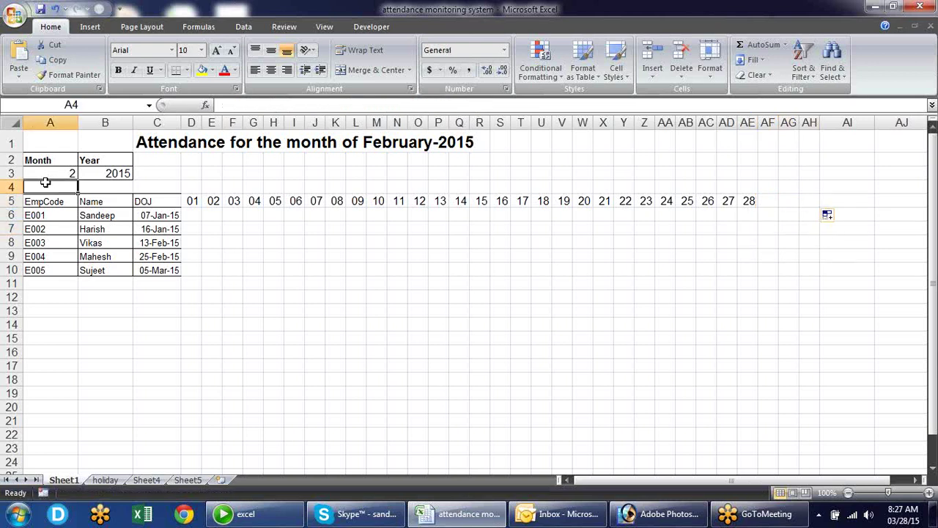
{"action": "left_click", "coordinate": [57, 176]}
{"action": "left_click", "coordinate": [83, 174]}
{"action": "left_click", "coordinate": [69, 213]}
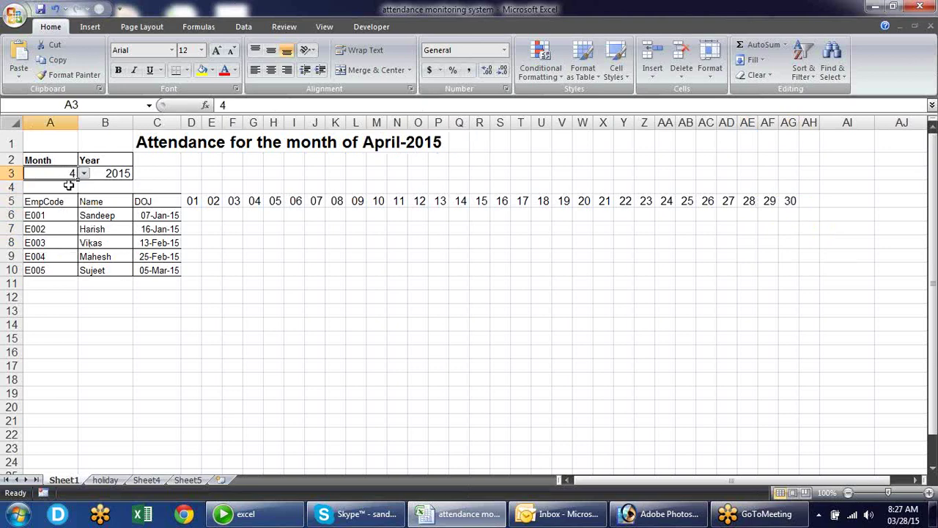
{"action": "left_click", "coordinate": [84, 174]}
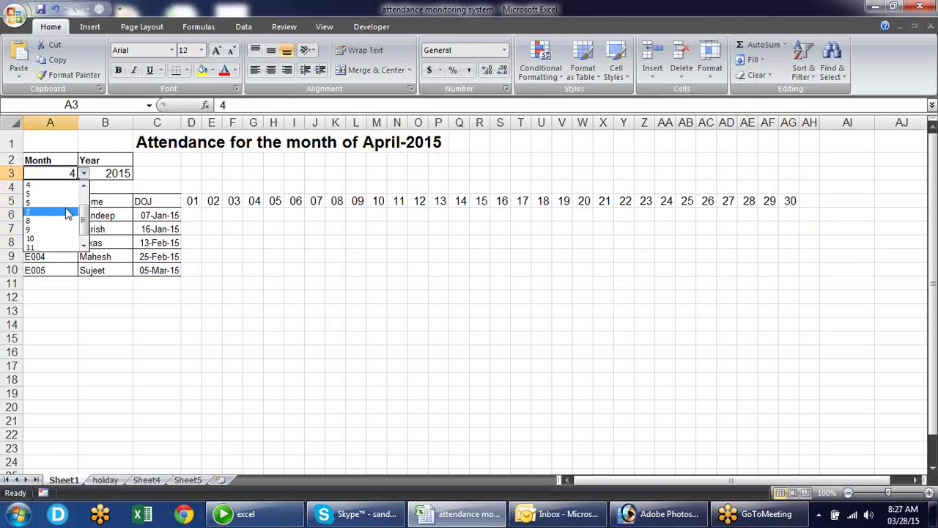
{"action": "left_click", "coordinate": [63, 211]}
{"action": "left_click", "coordinate": [84, 174]}
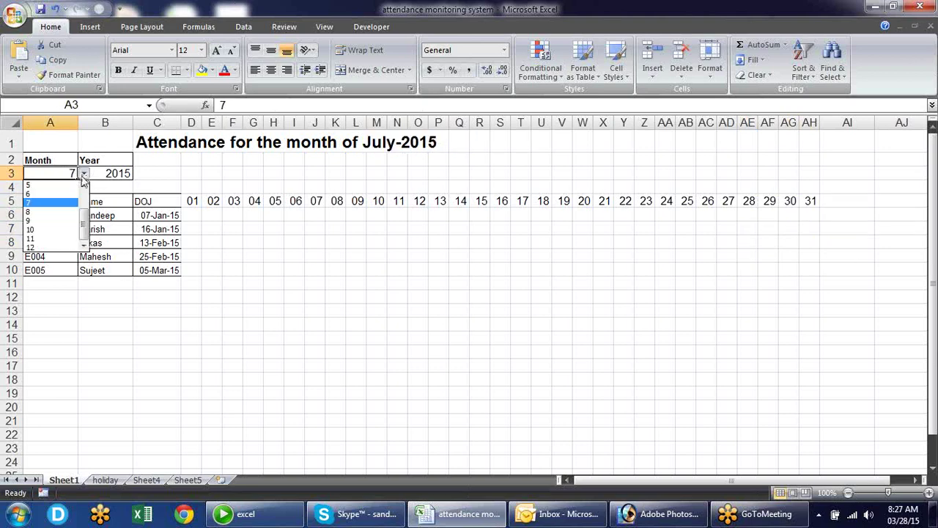
{"action": "left_click", "coordinate": [60, 225]}
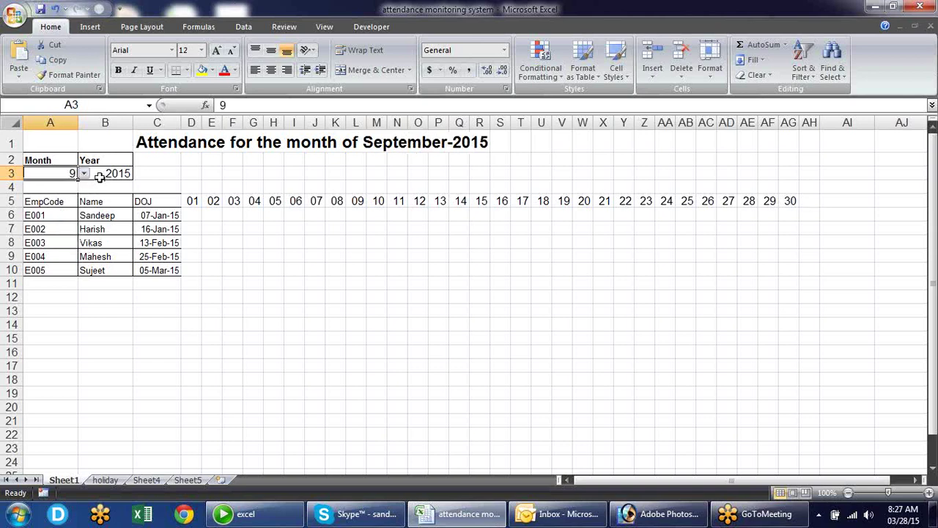
- Try months 10 and 11, set the month back to 7, then select cells in row 4
{"action": "left_click", "coordinate": [84, 173]}
{"action": "left_click", "coordinate": [64, 230]}
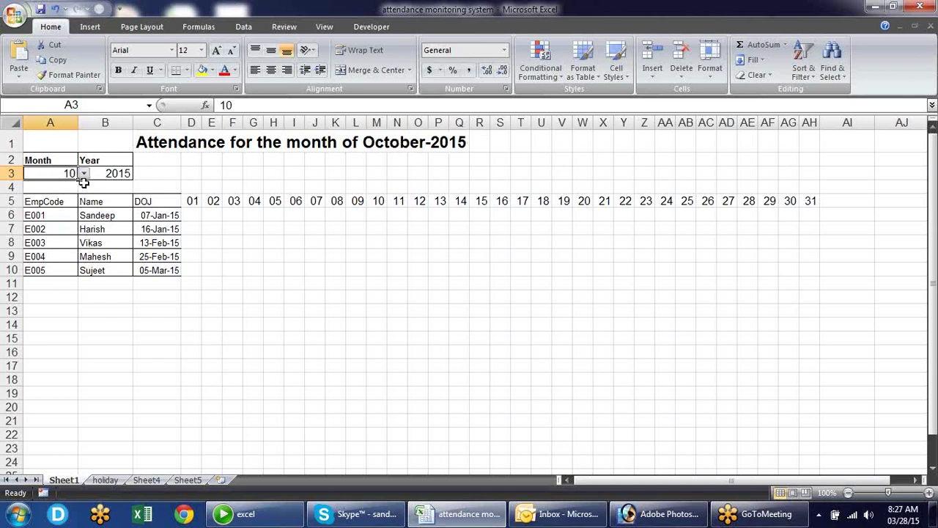
{"action": "left_click", "coordinate": [84, 174]}
{"action": "left_click", "coordinate": [64, 239]}
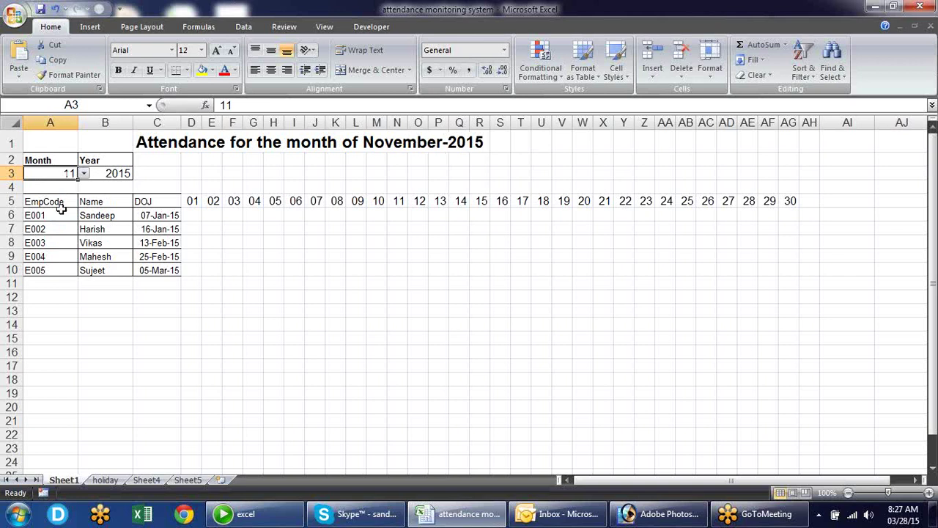
{"action": "left_click", "coordinate": [83, 174]}
{"action": "left_click", "coordinate": [68, 207]}
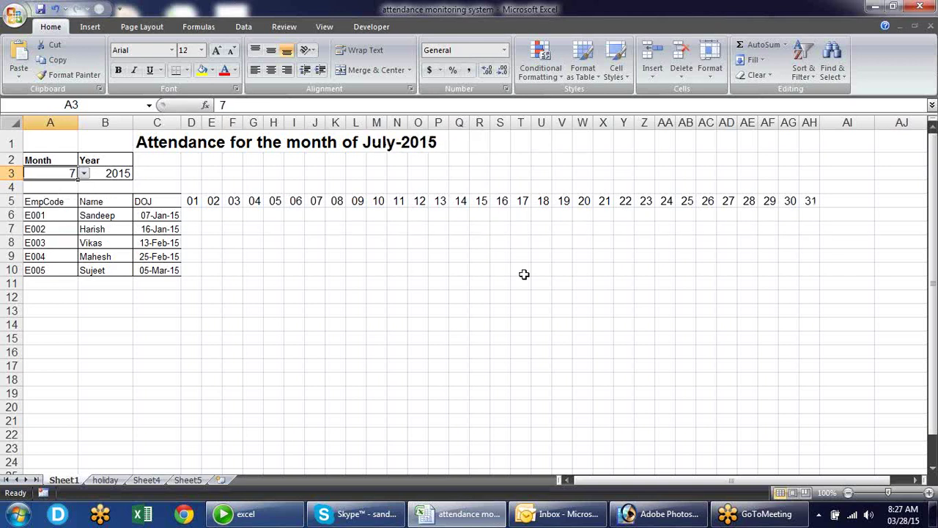
{"action": "left_click", "coordinate": [190, 186]}
{"action": "left_click", "coordinate": [214, 186]}
{"action": "left_click", "coordinate": [236, 186]}
{"action": "left_click", "coordinate": [274, 186]}
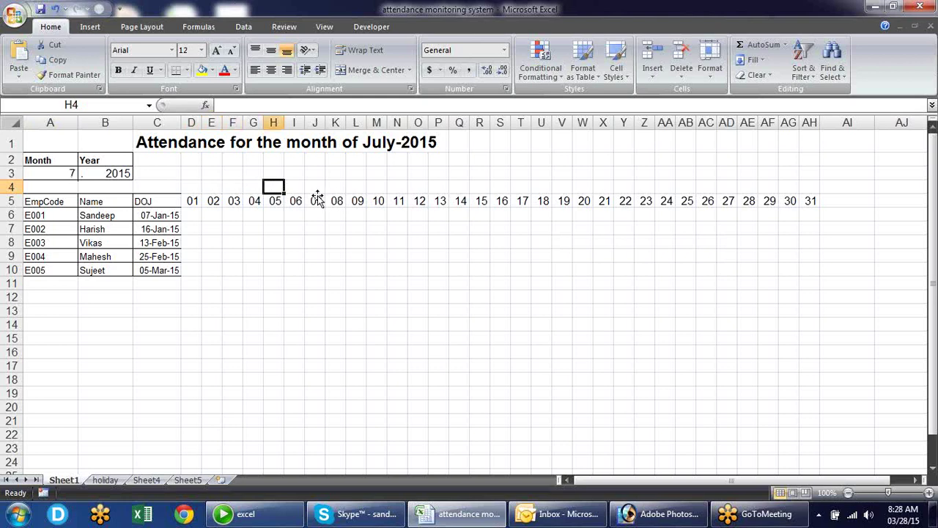
- Enter =TEXT(D5,"ddd") in D4, fill it to AH4, and shrink the text to 10 pt
{"action": "left_click", "coordinate": [212, 187]}
{"action": "left_click", "coordinate": [191, 187]}
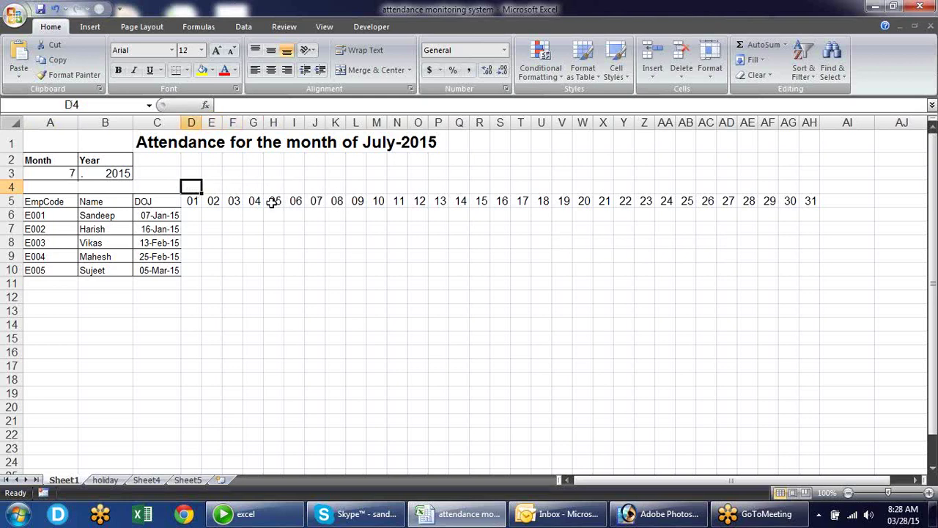
{"action": "type", "text": "=TEXT("}
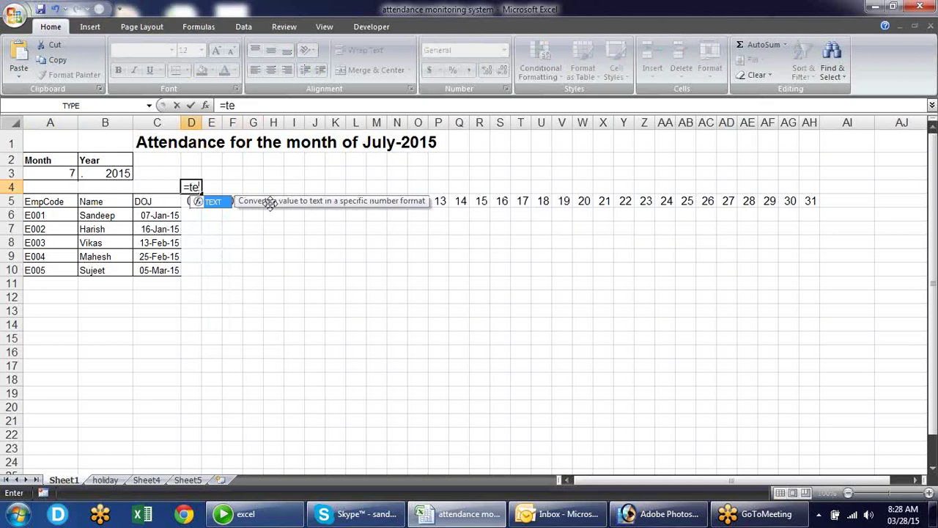
{"action": "left_click", "coordinate": [187, 201]}
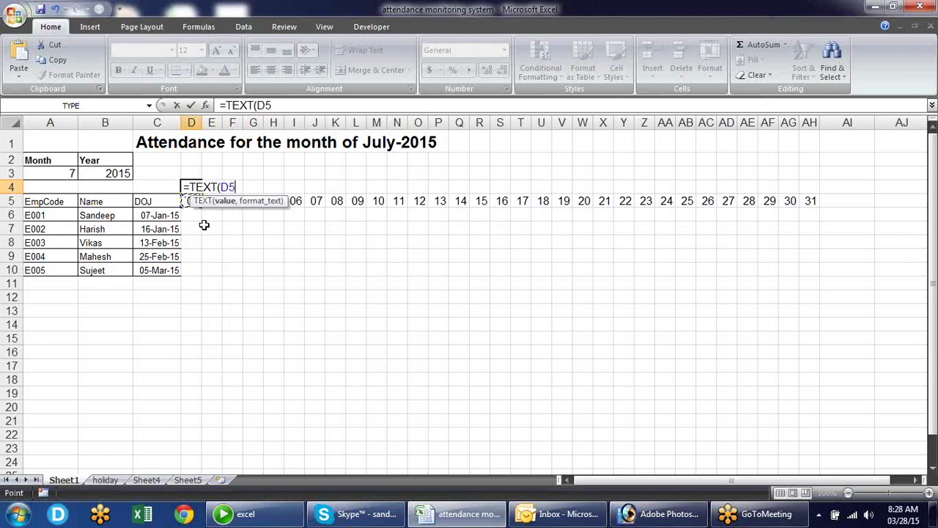
{"action": "type", "text": ",\"ddd"}
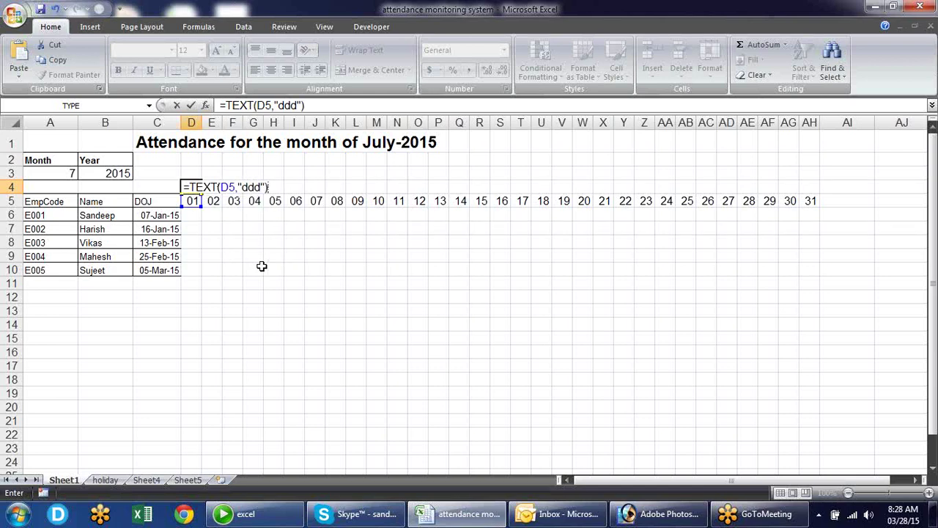
{"action": "key", "text": "Return"}
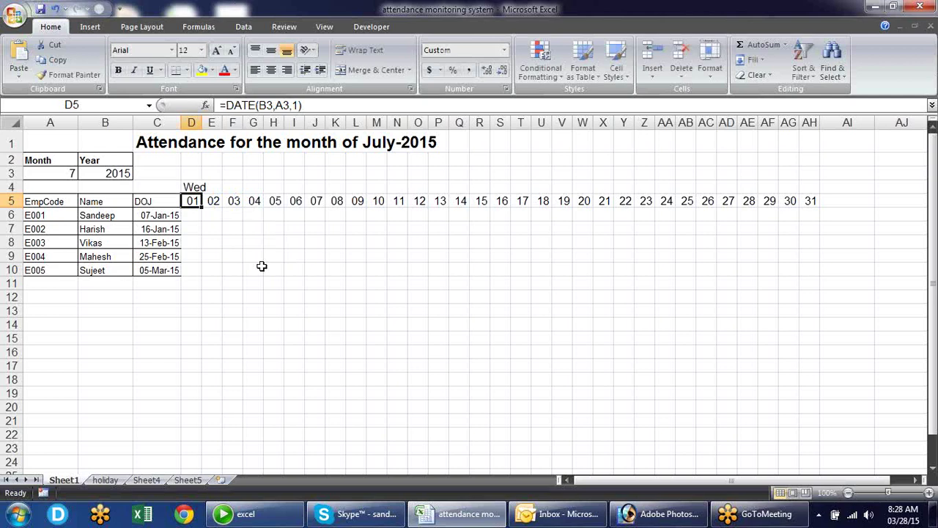
{"action": "left_click", "coordinate": [192, 186]}
{"action": "left_click_drag", "start_coordinate": [202, 192], "coordinate": [817, 194]}
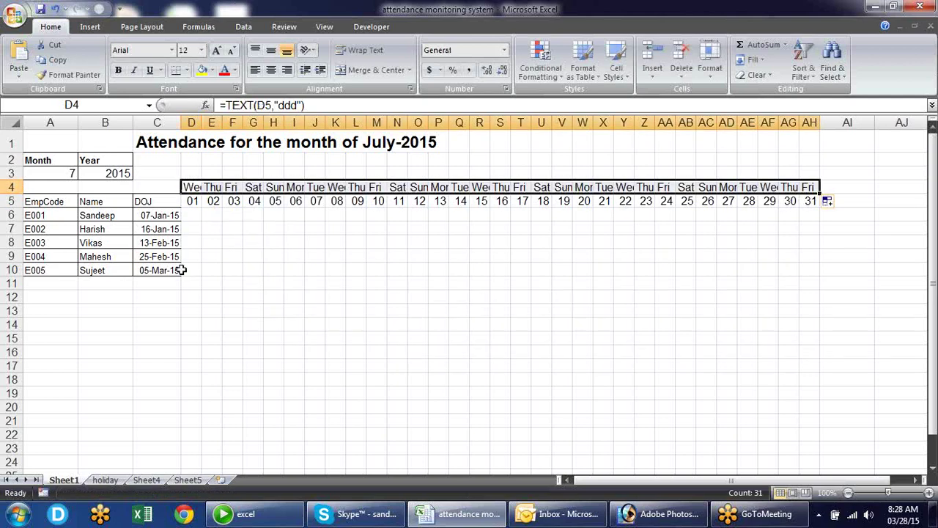
{"action": "left_click", "coordinate": [231, 51]}
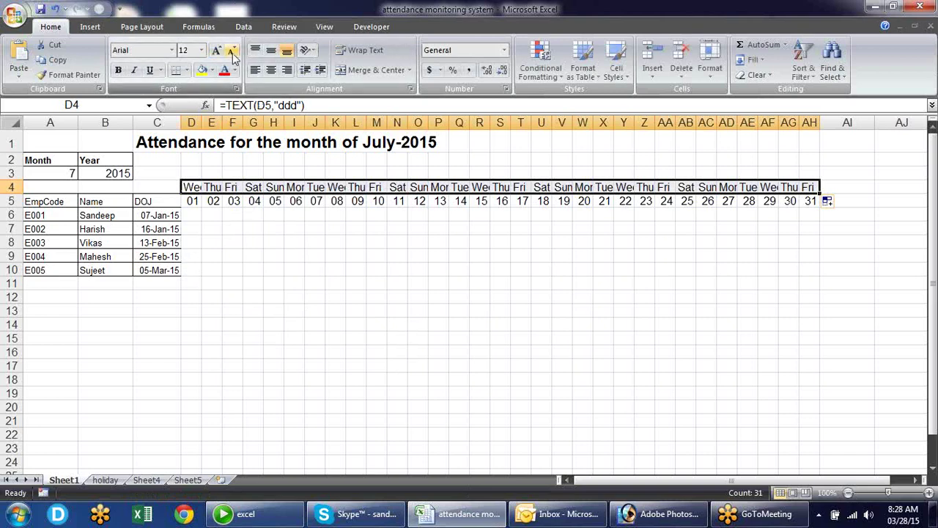
{"action": "left_click", "coordinate": [232, 52]}
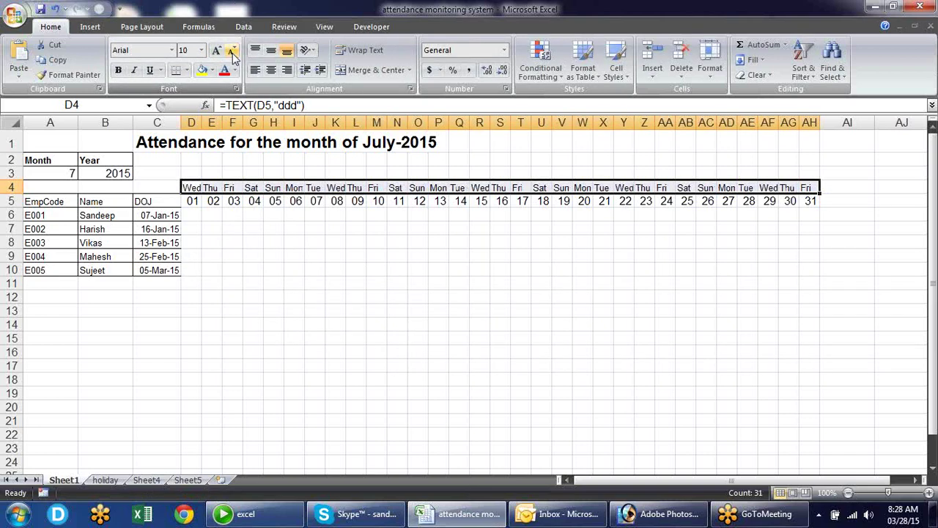
- Switch the A3 month to 8, then to 9
{"action": "left_click", "coordinate": [242, 242]}
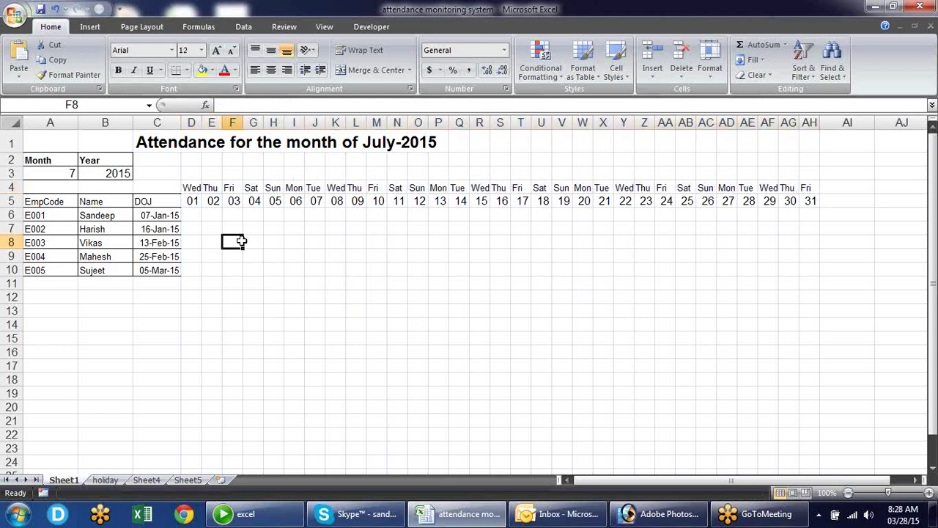
{"action": "left_click", "coordinate": [70, 174]}
{"action": "left_click", "coordinate": [84, 174]}
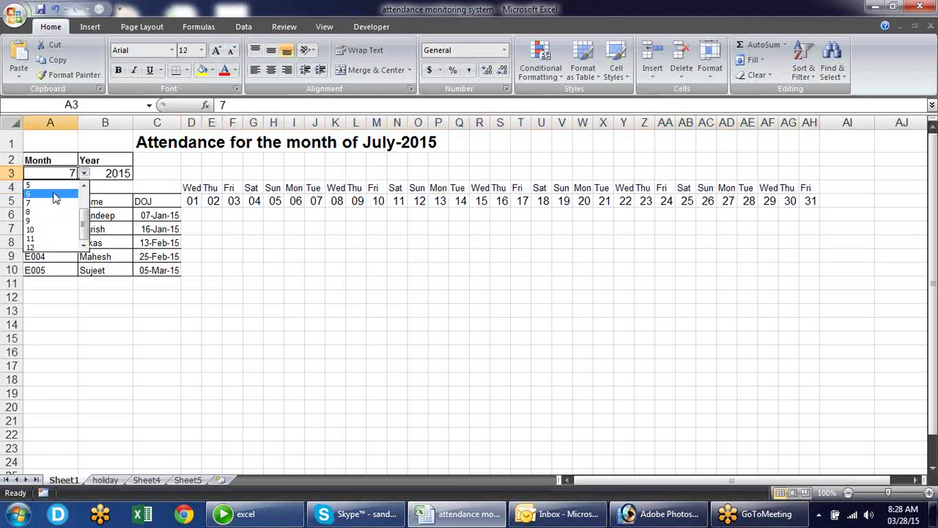
{"action": "left_click", "coordinate": [47, 212]}
{"action": "left_click", "coordinate": [84, 174]}
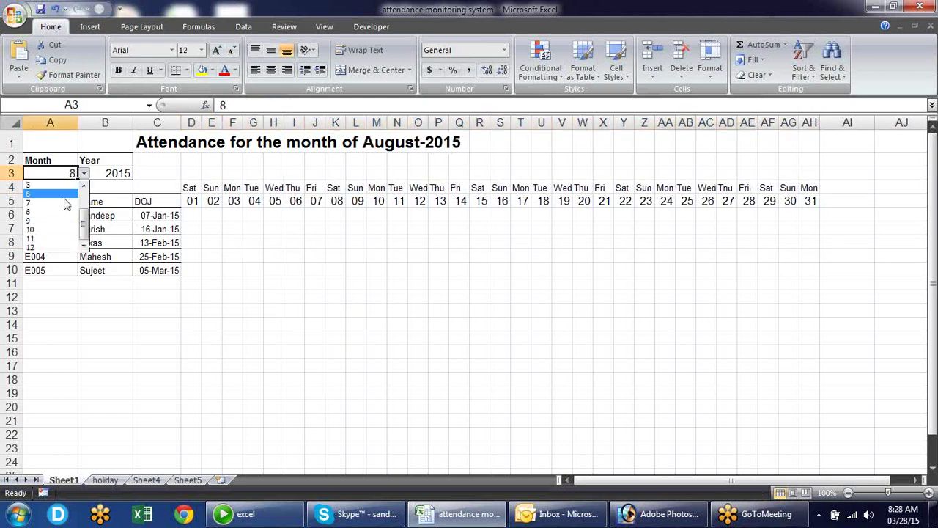
{"action": "left_click", "coordinate": [66, 219]}
{"action": "left_click", "coordinate": [83, 174]}
{"action": "left_click", "coordinate": [56, 220]}
{"action": "left_click", "coordinate": [83, 173]}
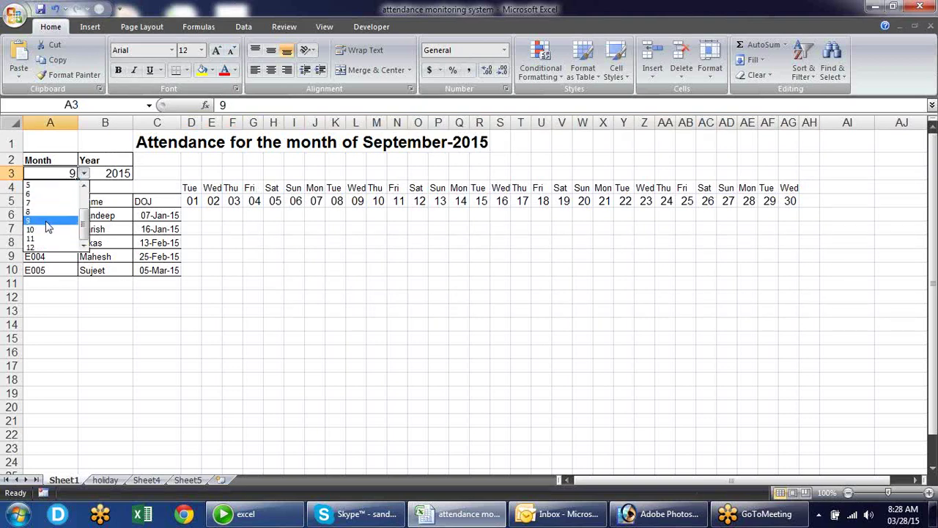
{"action": "left_click", "coordinate": [48, 220]}
- Change the month to 6 and then to 2
{"action": "left_click", "coordinate": [83, 174]}
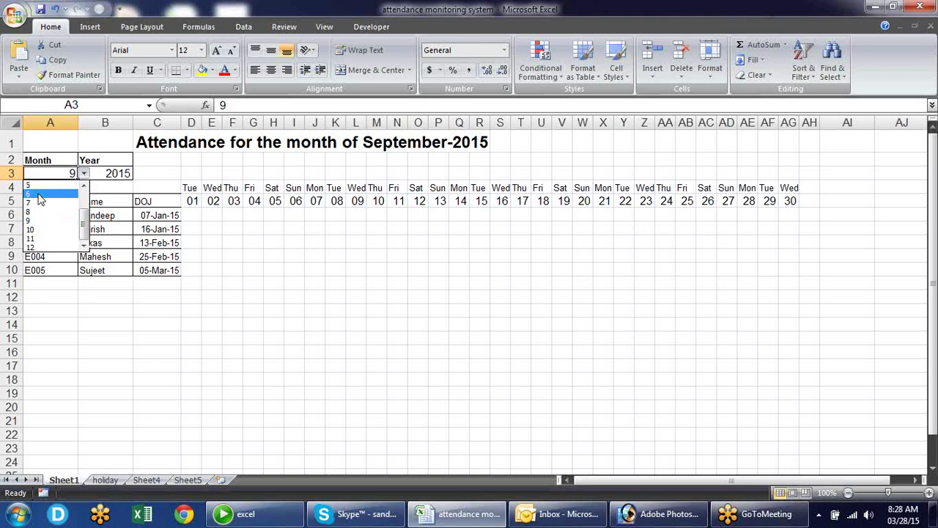
{"action": "left_click", "coordinate": [41, 194]}
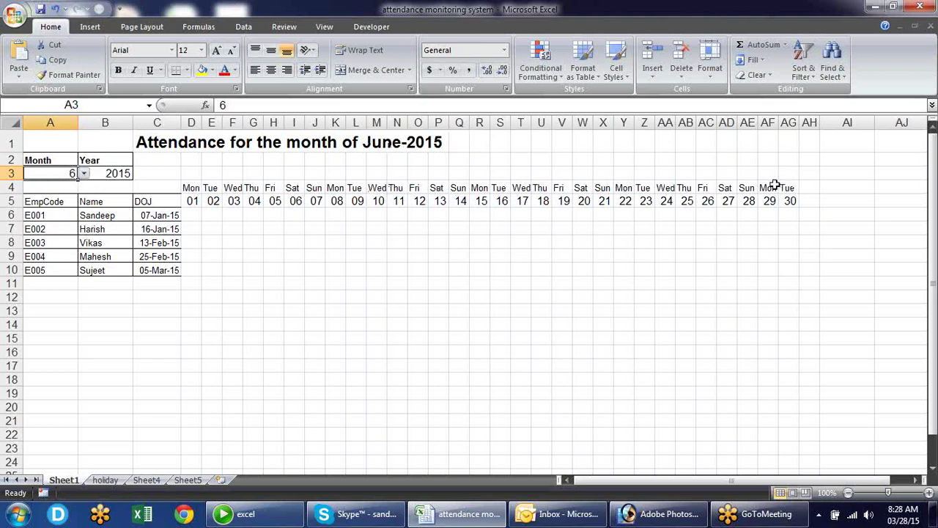
{"action": "left_click", "coordinate": [83, 174]}
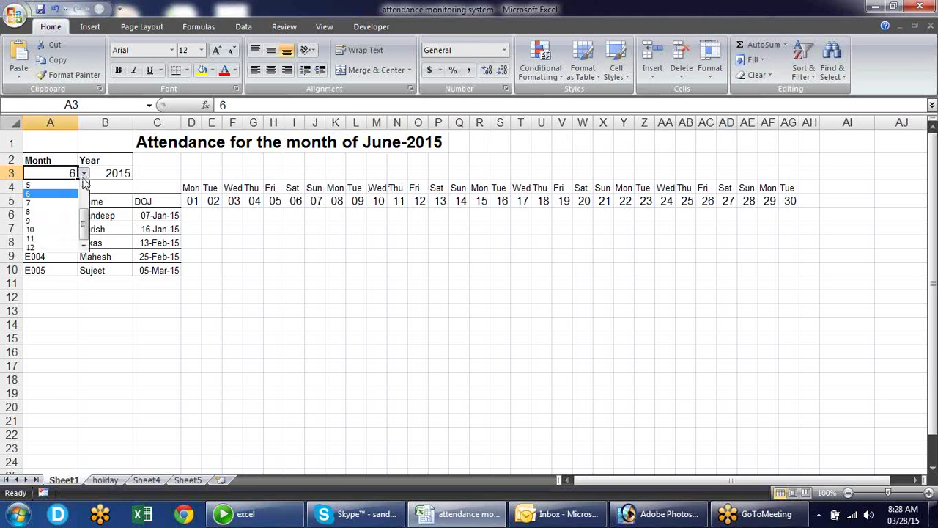
{"action": "left_click", "coordinate": [51, 190]}
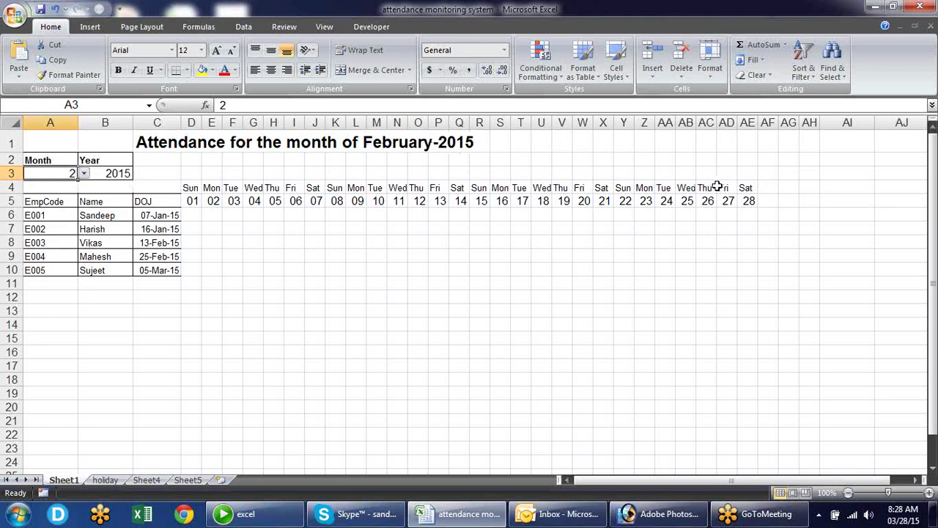
- Inspect the weekday cells AE4 through AH4 beyond day 28
{"action": "left_click", "coordinate": [768, 189]}
{"action": "left_click", "coordinate": [749, 189]}
{"action": "left_click", "coordinate": [766, 189]}
{"action": "left_click", "coordinate": [789, 188]}
{"action": "left_click", "coordinate": [820, 189]}
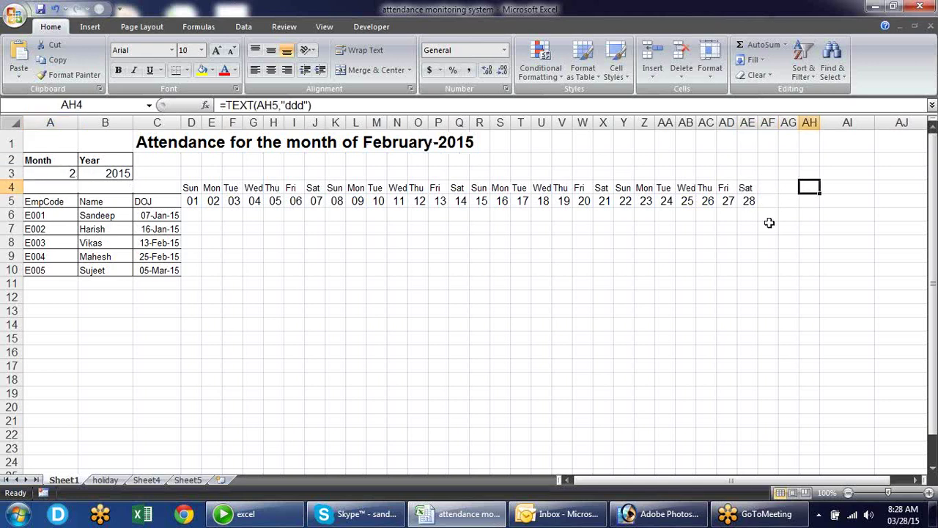
- Apply All Borders to the D4:AH10 date, weekday and attendance grid
{"action": "left_click", "coordinate": [294, 256]}
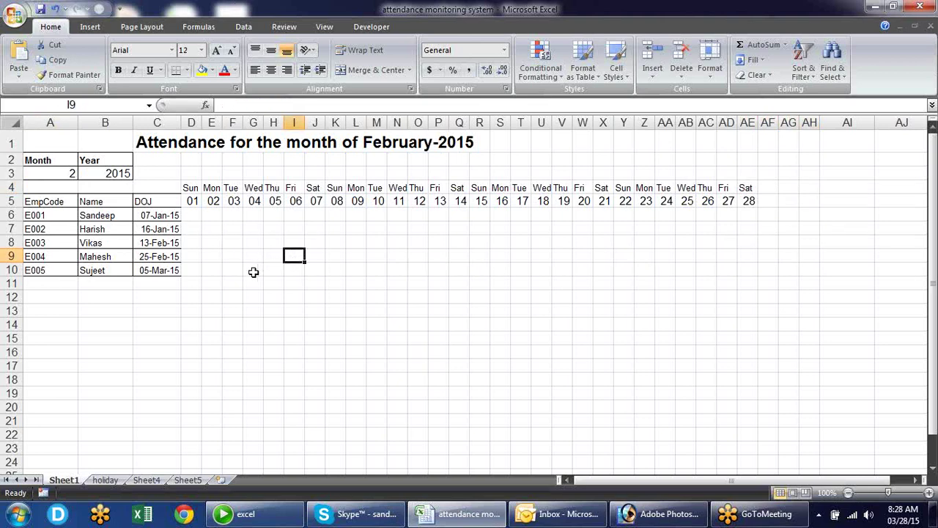
{"action": "left_click_drag", "start_coordinate": [184, 191], "coordinate": [757, 269]}
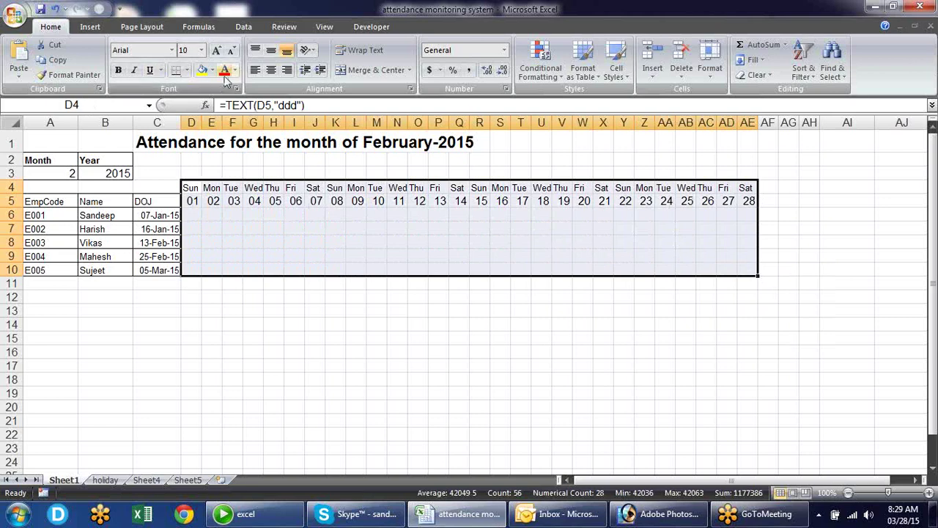
{"action": "left_click_drag", "start_coordinate": [187, 192], "coordinate": [806, 264]}
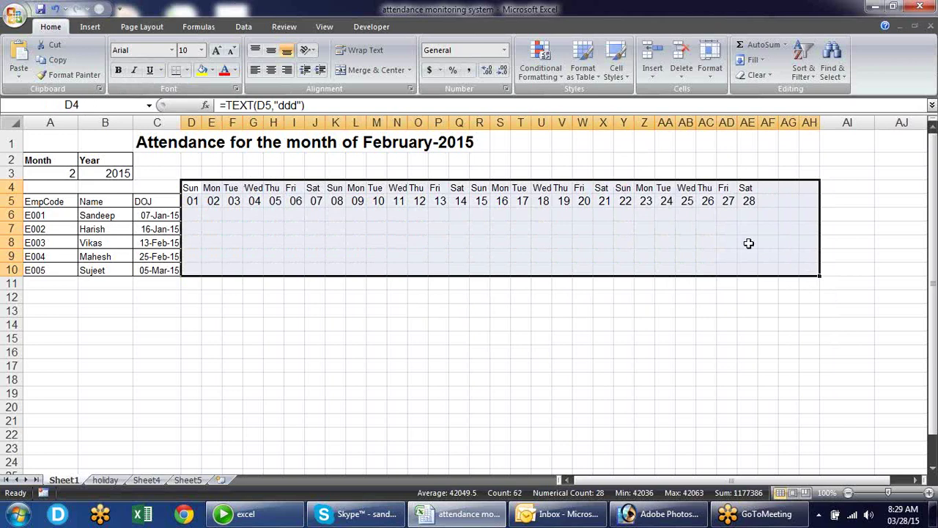
{"action": "left_click", "coordinate": [187, 70]}
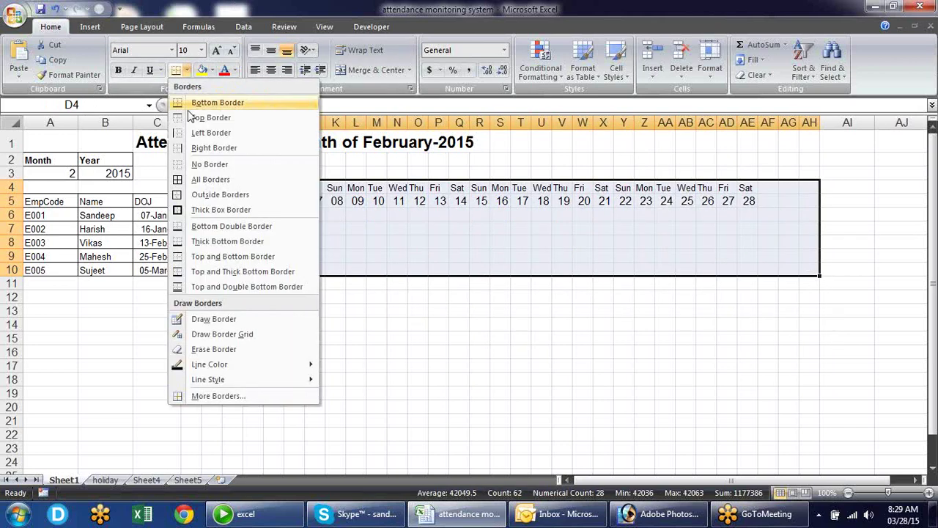
{"action": "left_click", "coordinate": [211, 179]}
{"action": "left_click", "coordinate": [335, 296]}
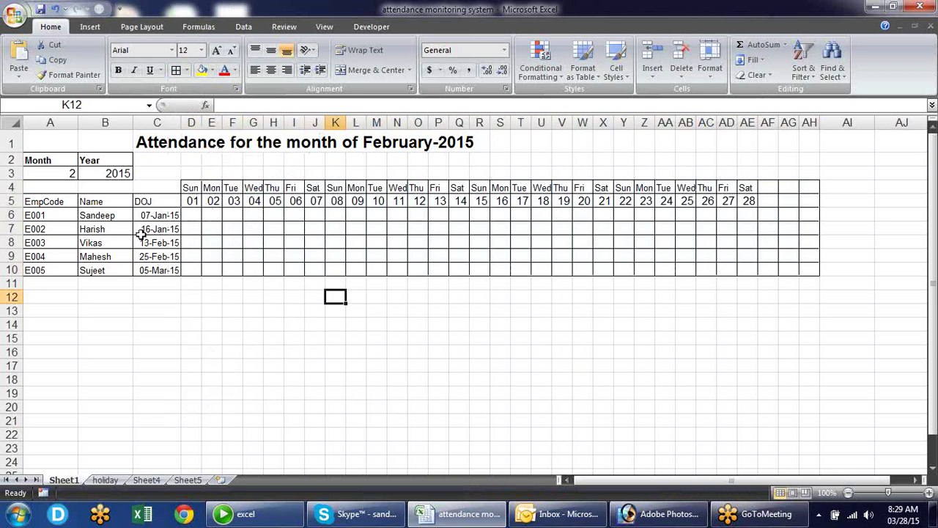
- Set the A3 month to 5, then 8, then 6, and inspect the blank AH column
{"action": "left_click", "coordinate": [66, 174]}
{"action": "left_click", "coordinate": [84, 173]}
{"action": "left_click", "coordinate": [60, 211]}
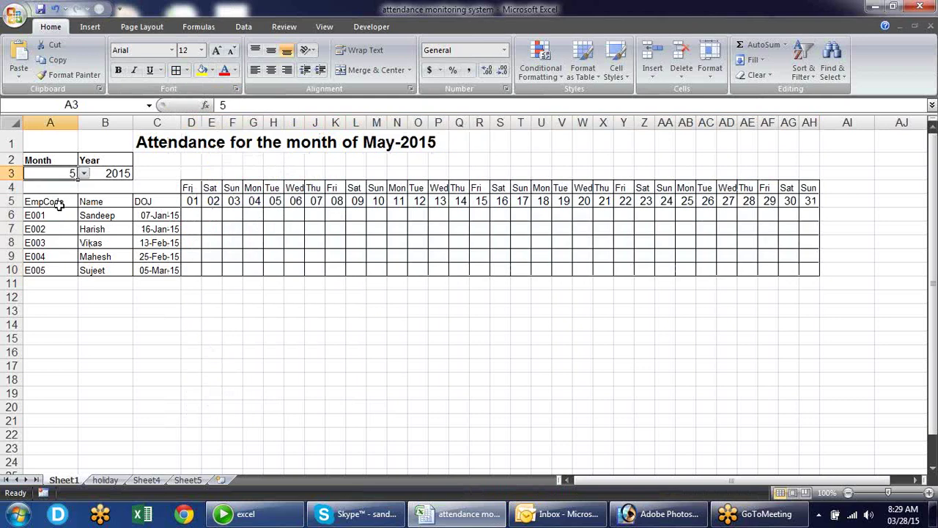
{"action": "left_click", "coordinate": [85, 174]}
{"action": "left_click", "coordinate": [60, 208]}
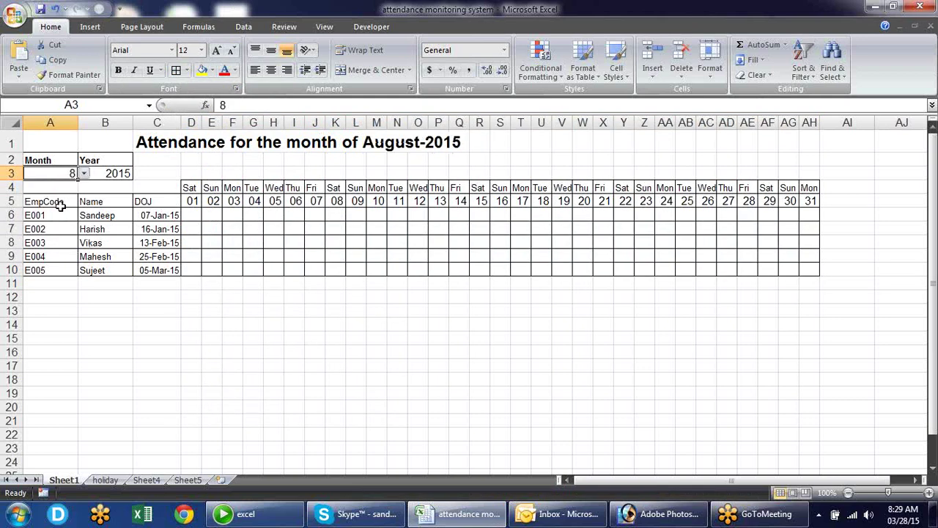
{"action": "left_click", "coordinate": [85, 174]}
{"action": "left_click", "coordinate": [62, 192]}
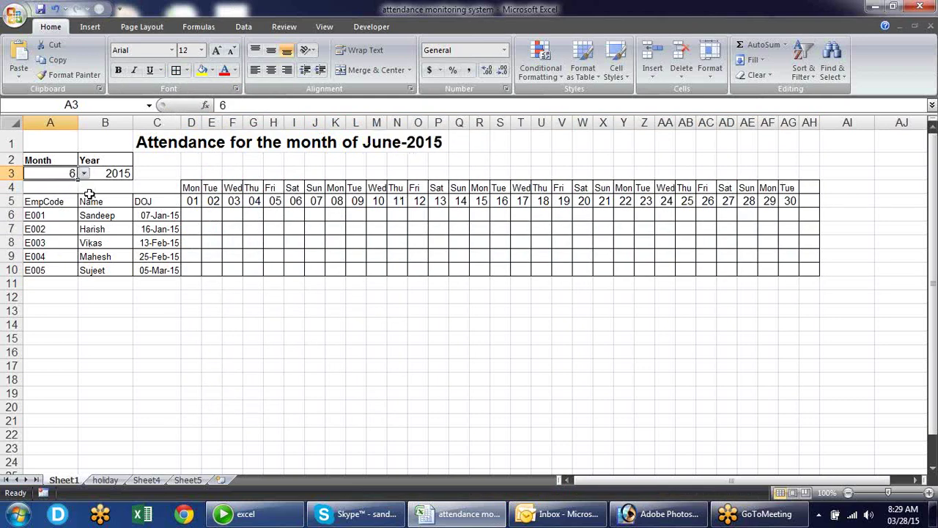
{"action": "left_click_drag", "start_coordinate": [803, 187], "coordinate": [815, 270]}
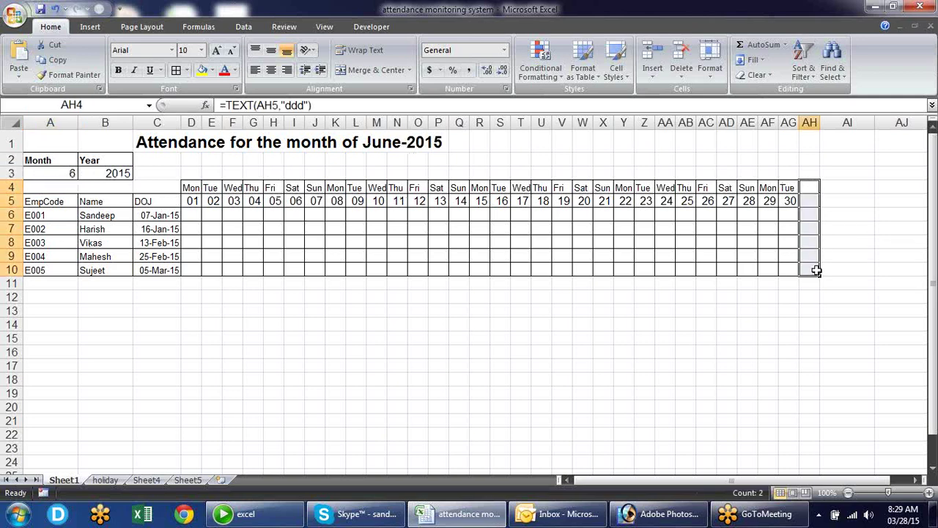
{"action": "left_click", "coordinate": [546, 322]}
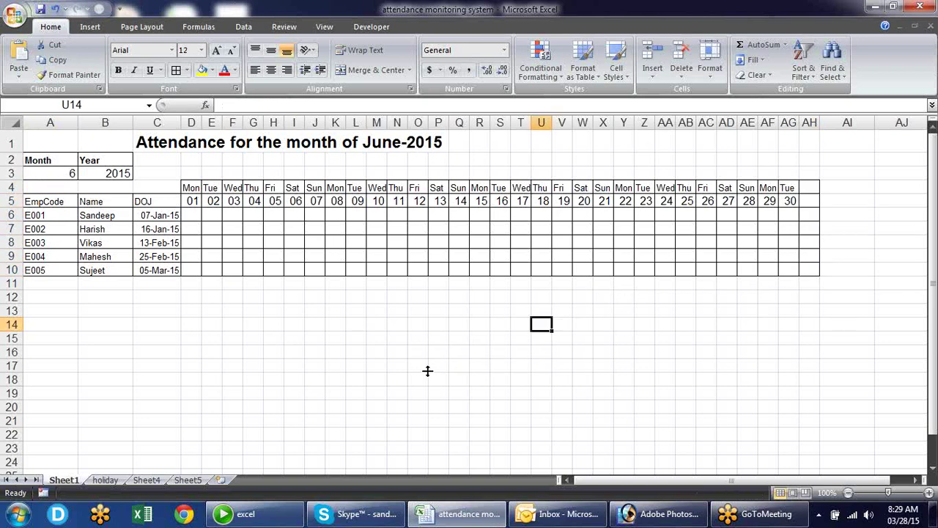
{"action": "left_click", "coordinate": [47, 173]}
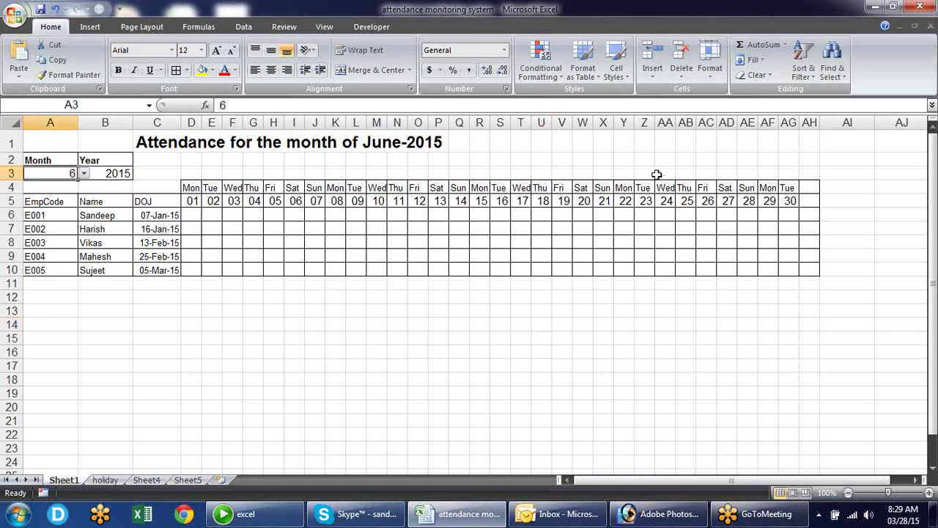
{"action": "left_click", "coordinate": [806, 172]}
{"action": "type", "text": "="}
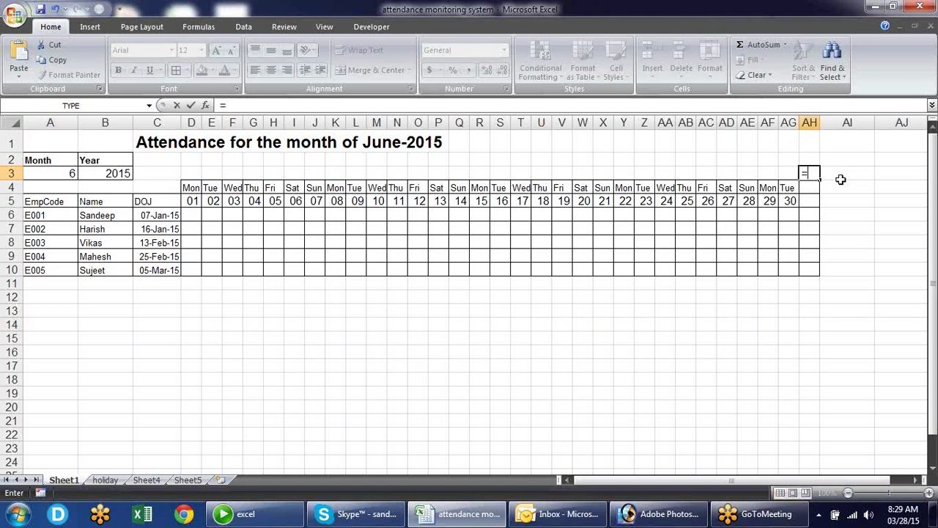
{"action": "left_click", "coordinate": [810, 188]}
{"action": "type", "text": "="}
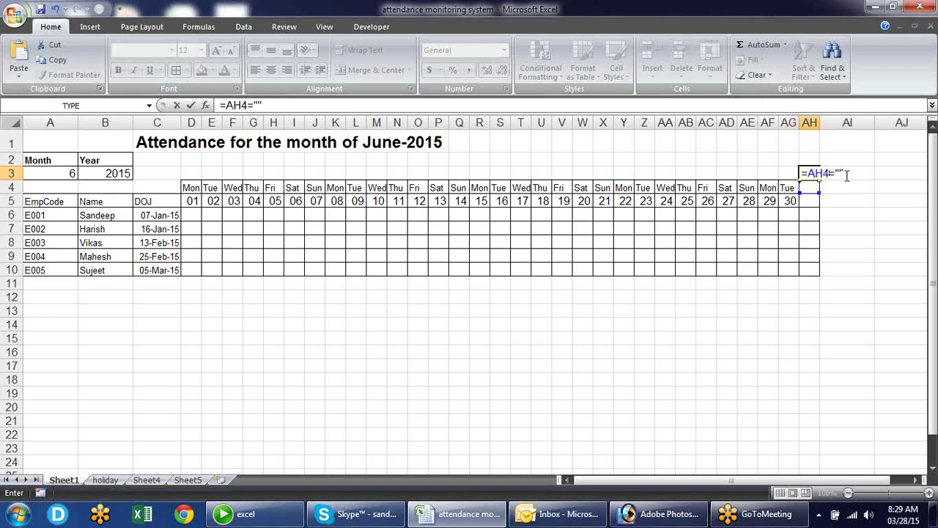
{"action": "key", "text": "Escape"}
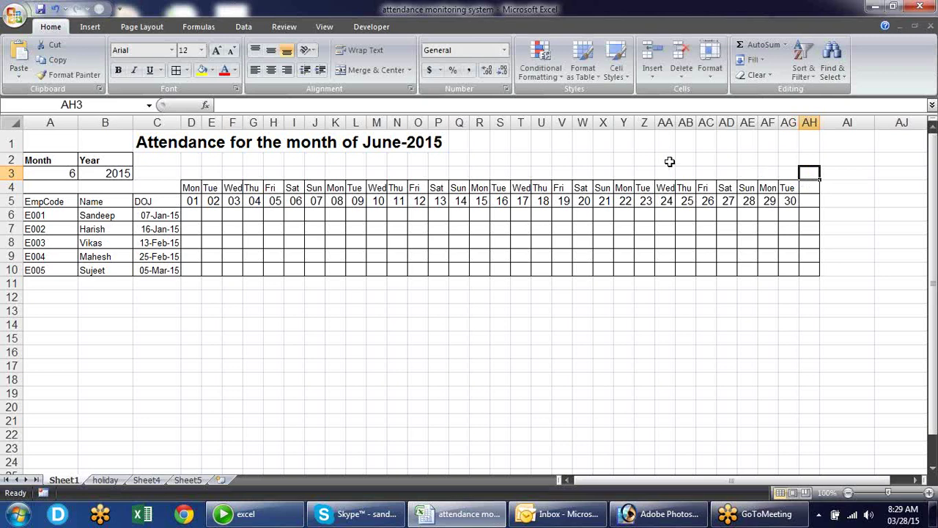
{"action": "left_click", "coordinate": [748, 202]}
{"action": "left_click", "coordinate": [768, 201]}
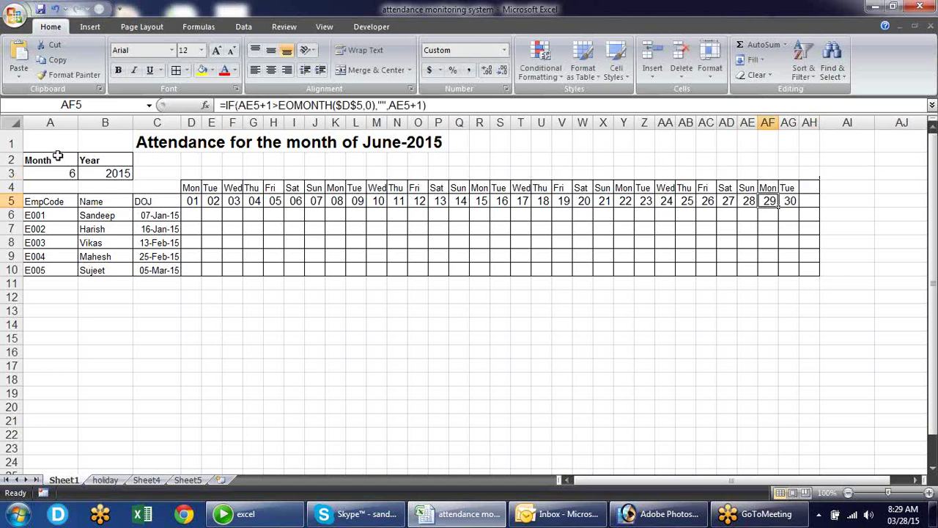
{"action": "left_click", "coordinate": [71, 173]}
{"action": "left_click", "coordinate": [84, 173]}
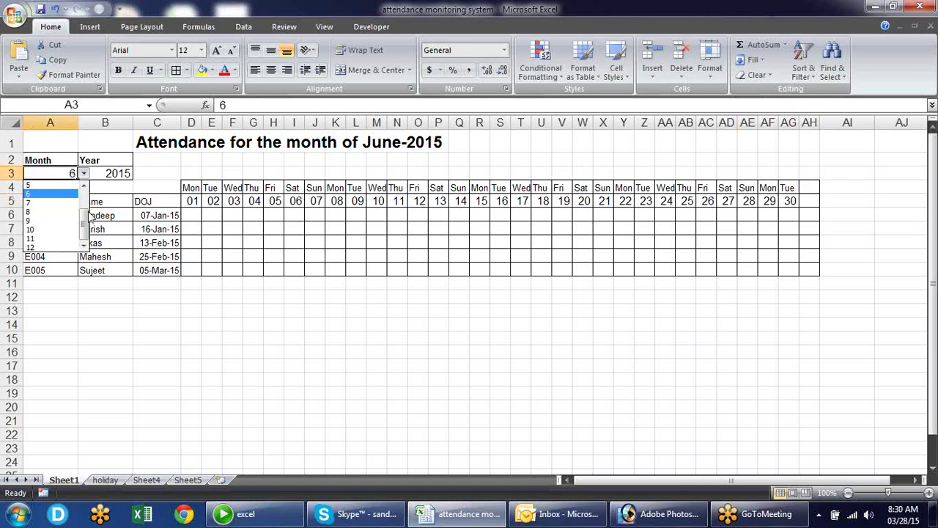
- Set the month to 2 and check the weekday formula in AF4
{"action": "scroll", "coordinate": [88, 213], "scroll_direction": "up", "scroll_amount": 2}
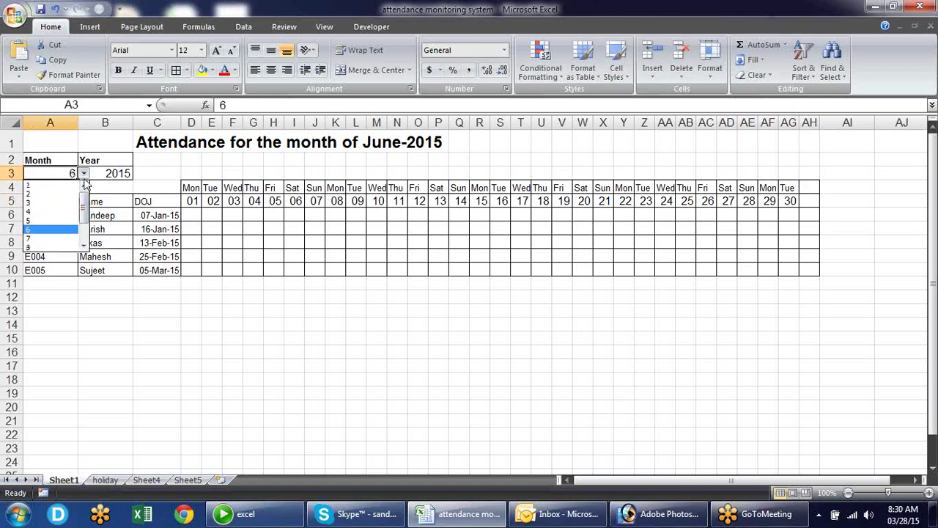
{"action": "left_click", "coordinate": [37, 193]}
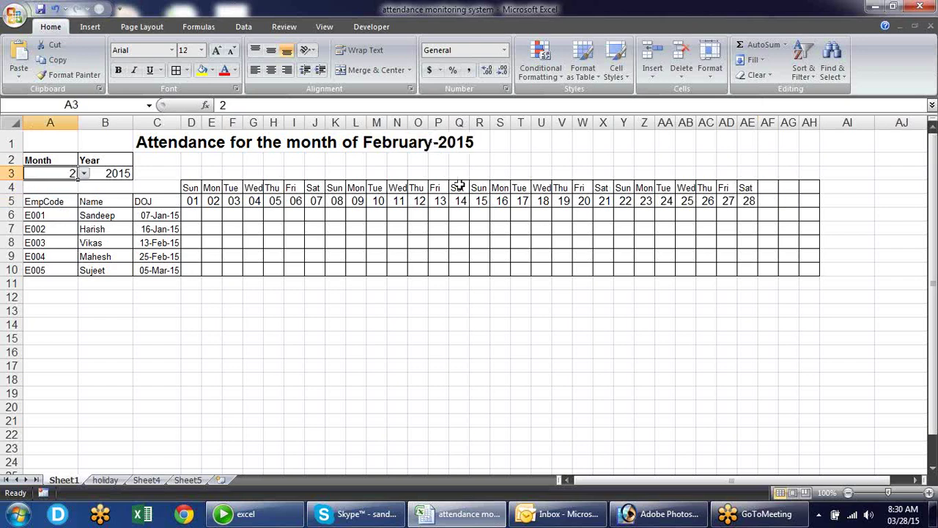
{"action": "left_click", "coordinate": [765, 188]}
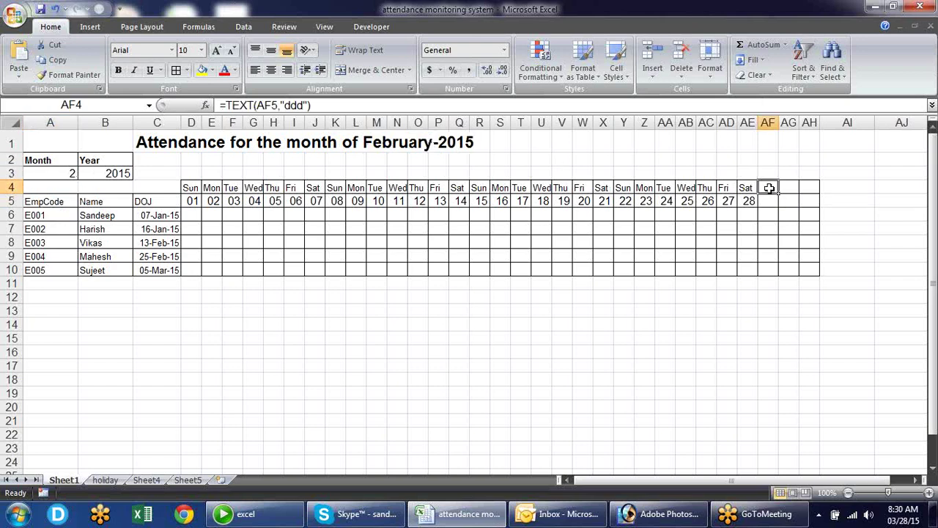
- Start entering the test formula =AF4="" in AF3
{"action": "left_click", "coordinate": [766, 174]}
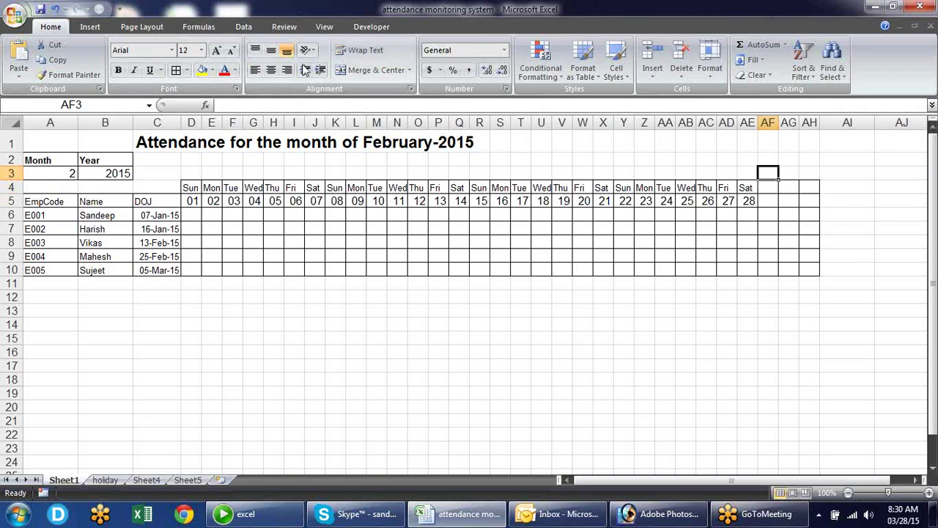
{"action": "type", "text": "="}
{"action": "key", "text": "Down"}
{"action": "type", "text": "="}
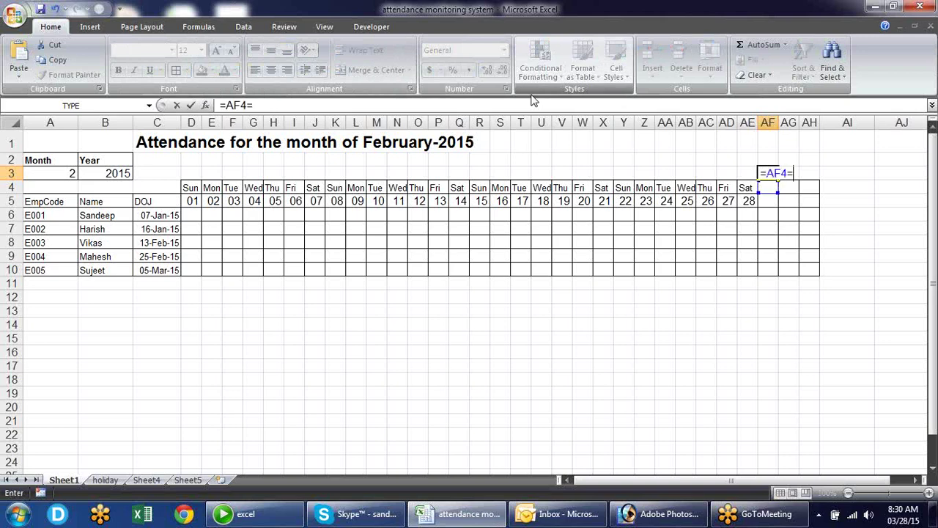
{"action": "type", "text": "\"\""}
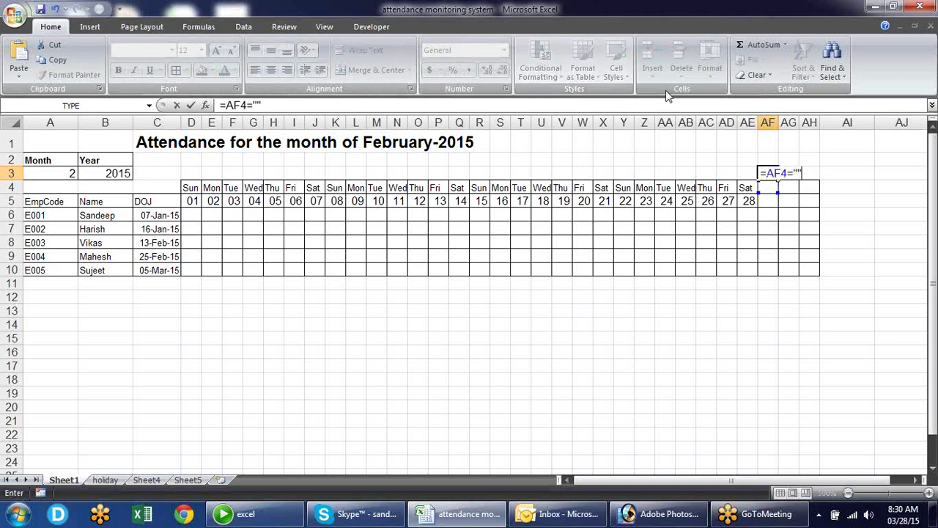
{"action": "left_click_drag", "start_coordinate": [801, 173], "coordinate": [751, 173]}
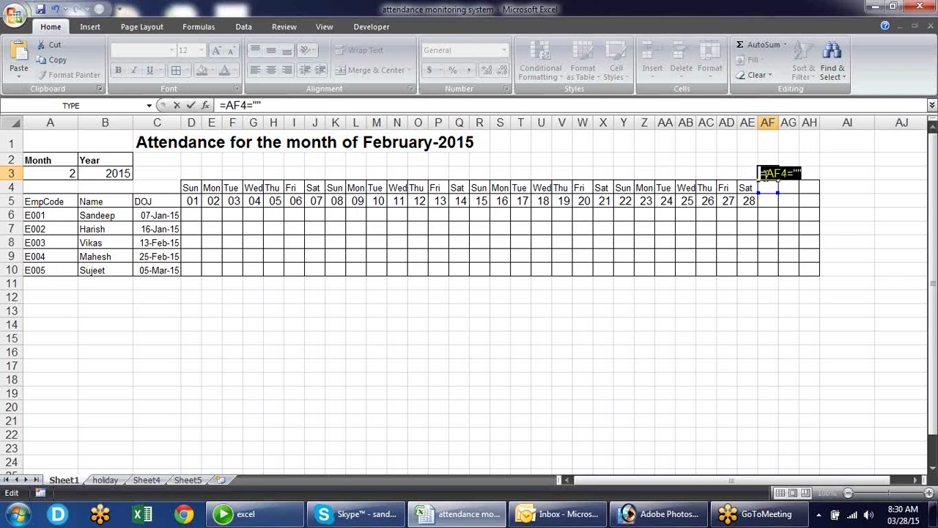
{"action": "left_click", "coordinate": [775, 174]}
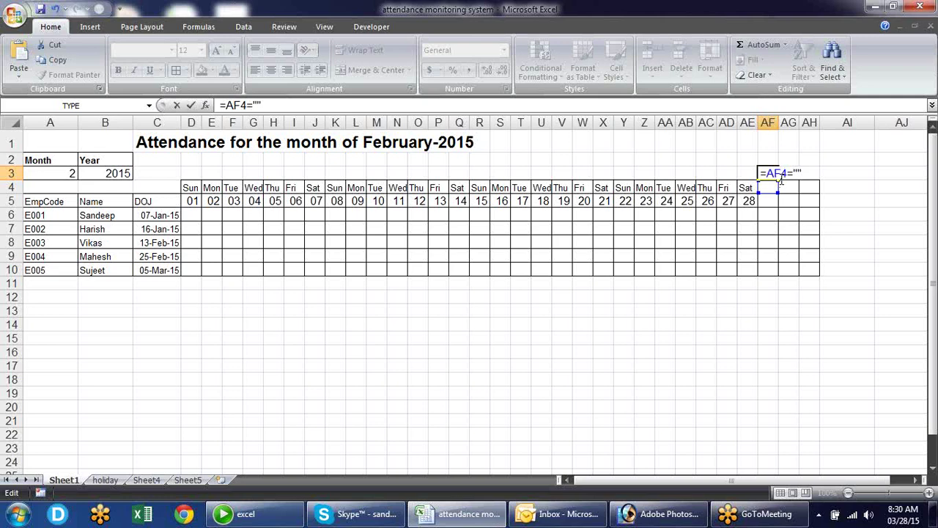
- Lock AF3's helper formula to =AF$4="", then delete it so AF3 is empty
{"action": "type", "text": "$"}
{"action": "key", "text": "Return"}
{"action": "left_click", "coordinate": [775, 175]}
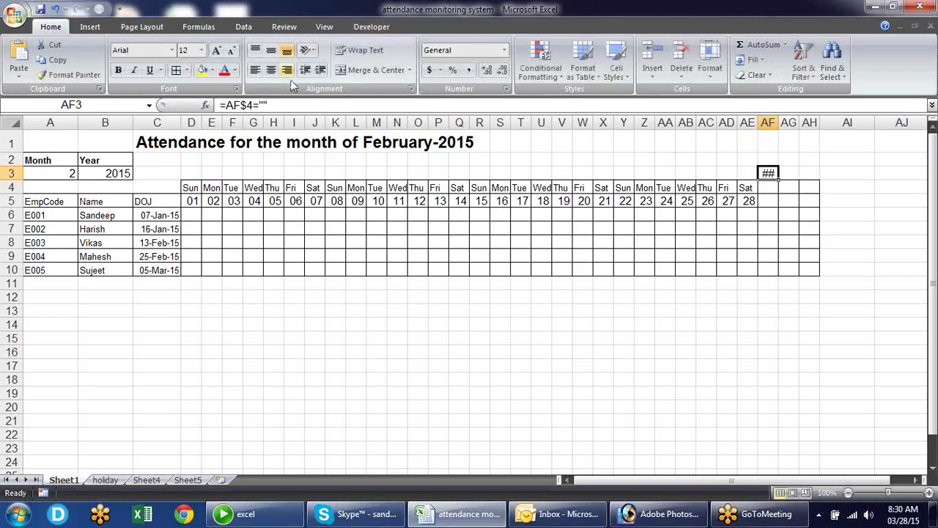
{"action": "left_click_drag", "start_coordinate": [268, 104], "coordinate": [218, 105]}
{"action": "key", "text": "ctrl+c"}
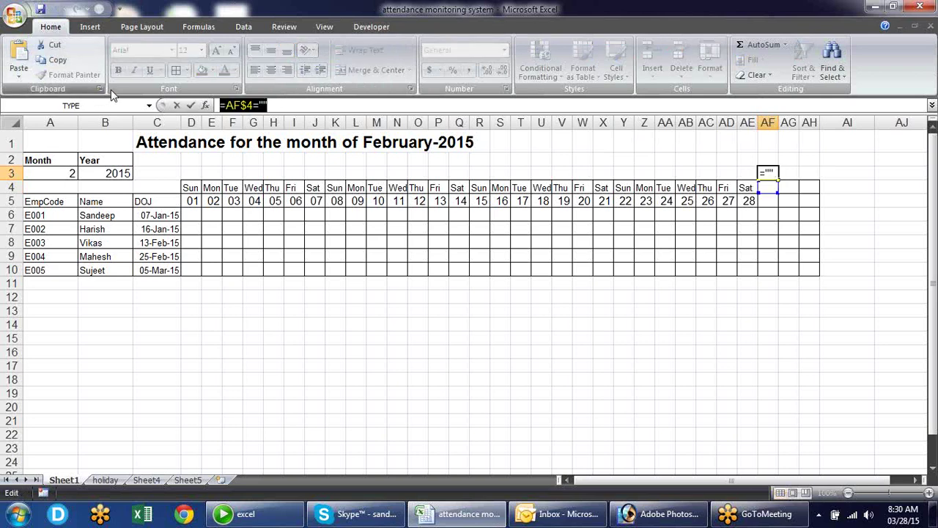
{"action": "key", "text": "Delete"}
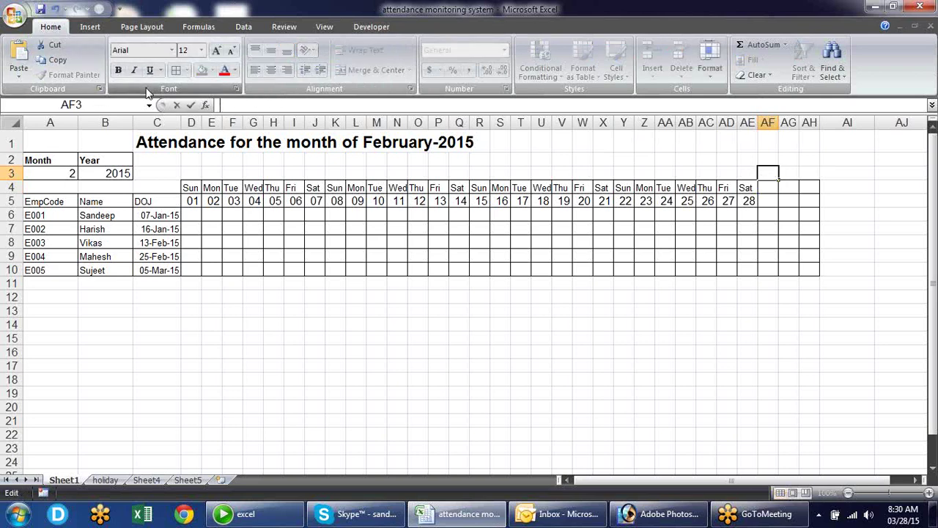
{"action": "left_click", "coordinate": [809, 228]}
{"action": "left_click", "coordinate": [768, 188]}
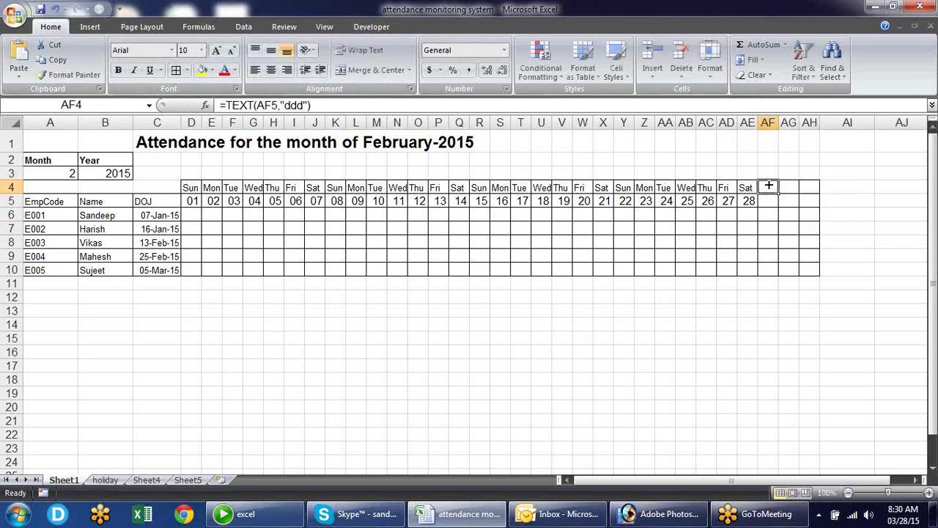
- Start a new formula-based conditional rule on AF4 using =AF$4=""
{"action": "left_click", "coordinate": [540, 70]}
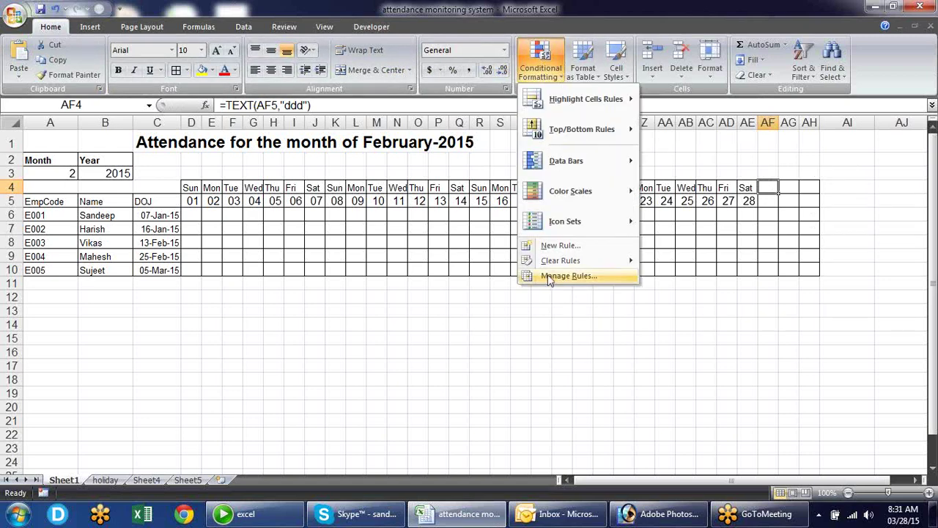
{"action": "left_click", "coordinate": [557, 246]}
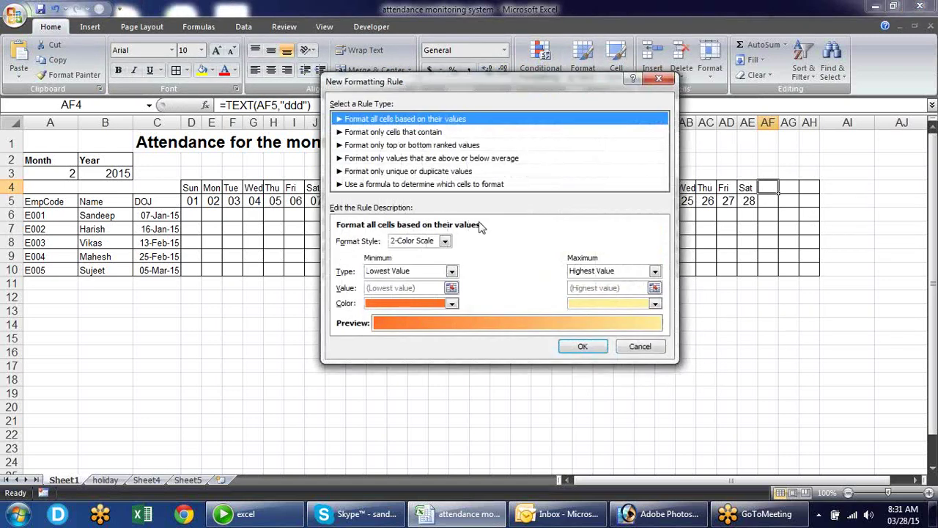
{"action": "left_click", "coordinate": [430, 184]}
{"action": "left_click", "coordinate": [434, 239]}
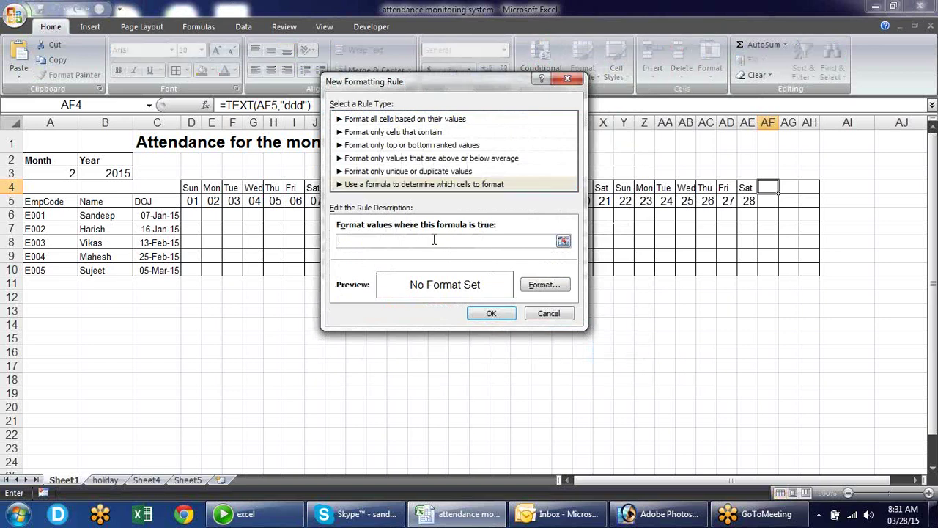
{"action": "key", "text": "ctrl+v"}
{"action": "left_click", "coordinate": [546, 290]}
- Remove the rule's top, bottom, left and right borders, then save the rule
{"action": "left_click_drag", "start_coordinate": [462, 45], "coordinate": [400, 61]}
{"action": "left_click", "coordinate": [355, 86]}
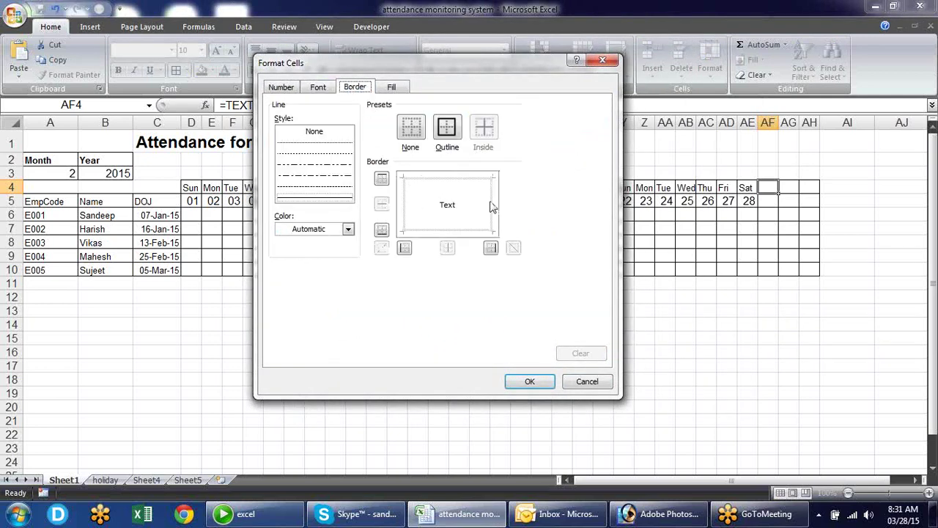
{"action": "left_click", "coordinate": [492, 206]}
{"action": "left_click", "coordinate": [461, 232]}
{"action": "left_click", "coordinate": [461, 233]}
{"action": "left_click", "coordinate": [441, 178]}
{"action": "left_click", "coordinate": [442, 179]}
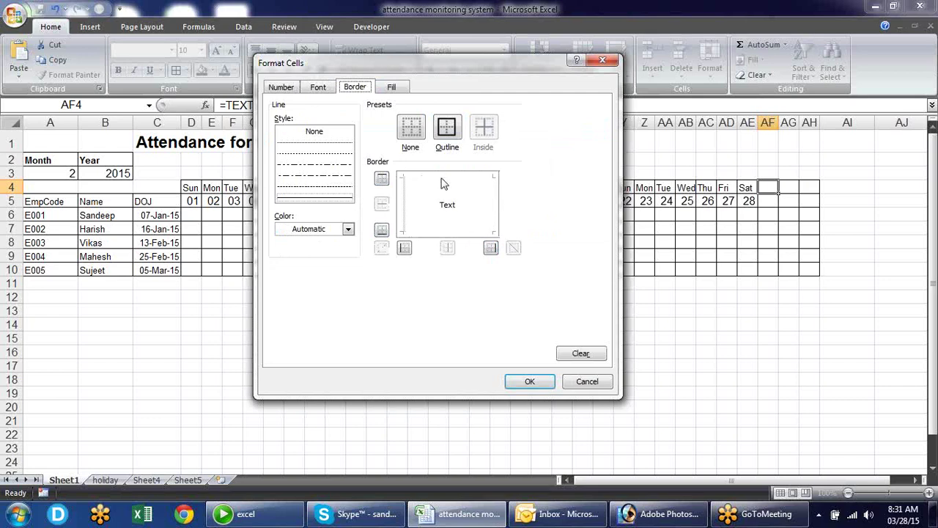
{"action": "left_click", "coordinate": [405, 205]}
{"action": "left_click", "coordinate": [406, 205]}
{"action": "left_click", "coordinate": [535, 381]}
{"action": "left_click", "coordinate": [540, 313]}
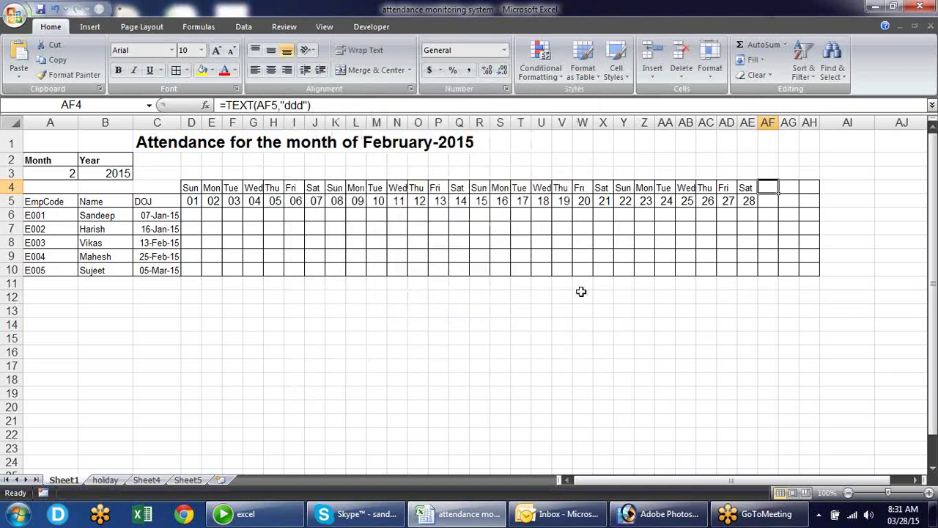
- Copy AF4's blank-day border rule onto AF4:AH10 with Format Painter
{"action": "left_click", "coordinate": [806, 308]}
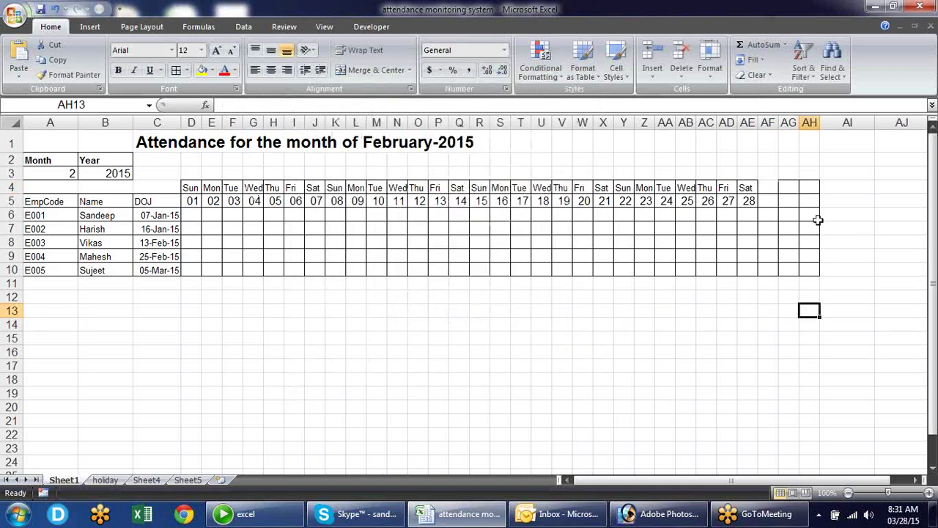
{"action": "left_click", "coordinate": [770, 186]}
{"action": "left_click", "coordinate": [83, 73]}
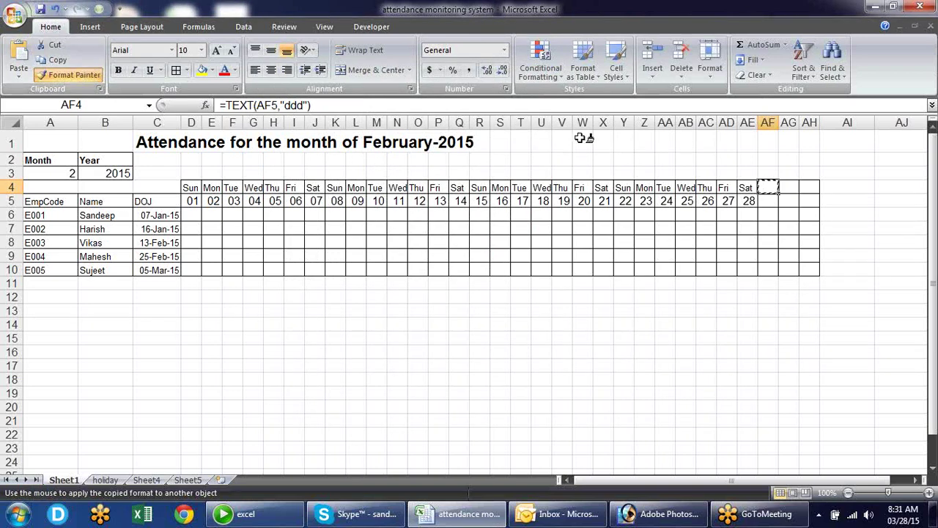
{"action": "left_click_drag", "start_coordinate": [767, 185], "coordinate": [806, 274]}
{"action": "left_click", "coordinate": [729, 323]}
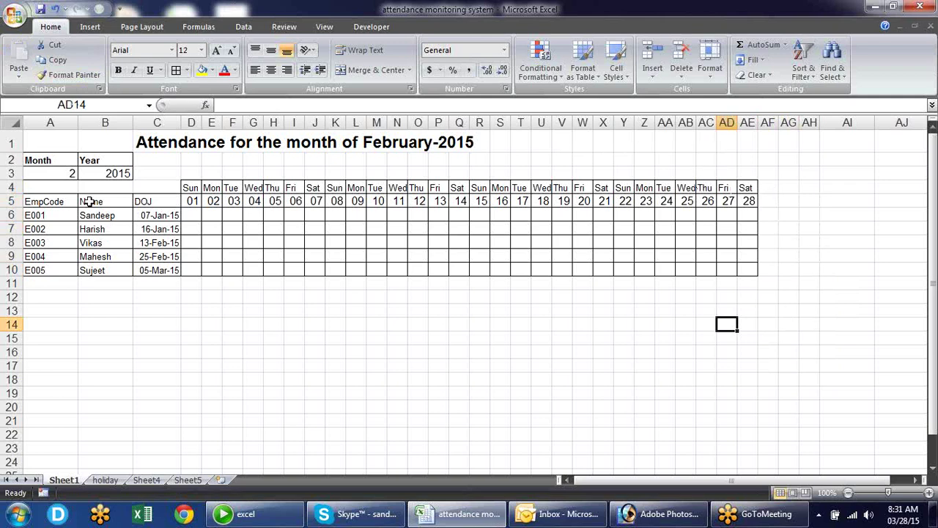
- Test the A3 month dropdown with months 5, 9 and 10
{"action": "left_click", "coordinate": [68, 175]}
{"action": "left_click", "coordinate": [84, 173]}
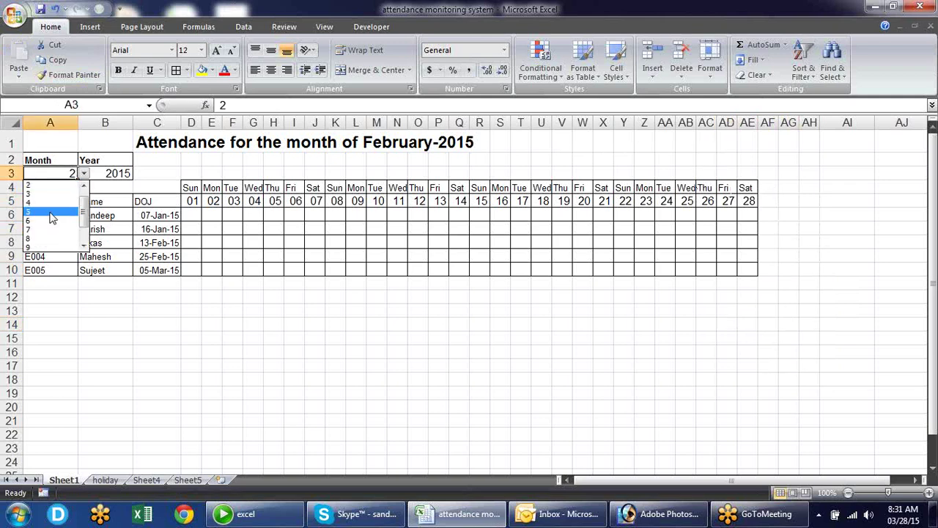
{"action": "left_click", "coordinate": [49, 213]}
{"action": "left_click", "coordinate": [84, 173]}
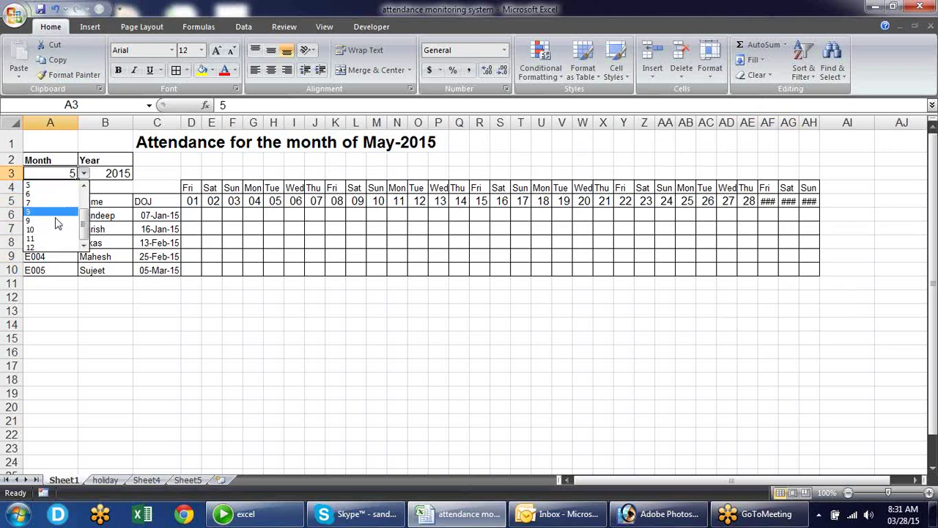
{"action": "left_click", "coordinate": [57, 221]}
{"action": "left_click", "coordinate": [83, 173]}
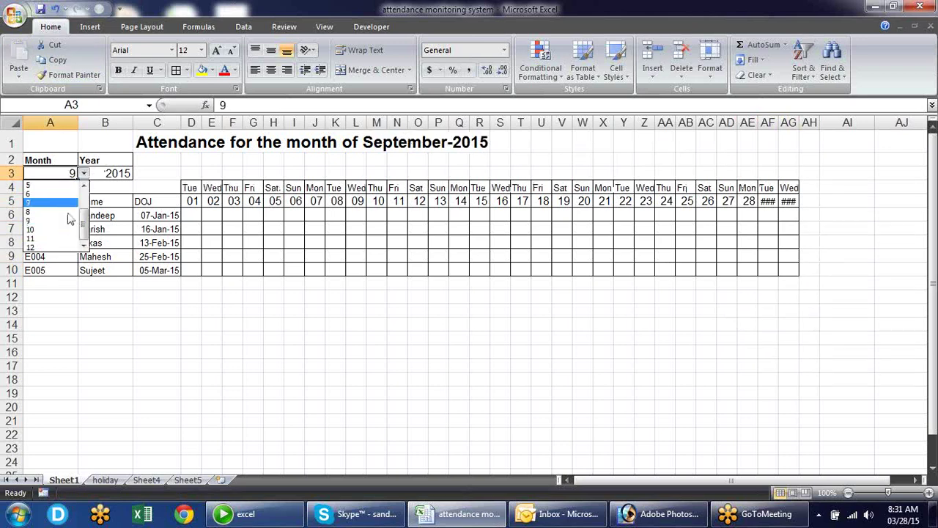
{"action": "left_click", "coordinate": [65, 229]}
- Give day cells AF5:AH5 the custom number format dd
{"action": "left_click_drag", "start_coordinate": [767, 202], "coordinate": [809, 201]}
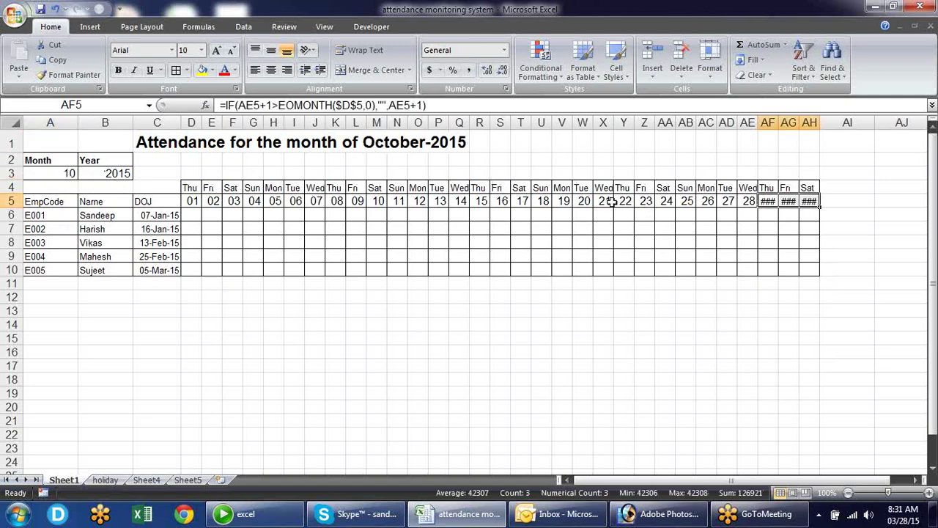
{"action": "key", "text": "ctrl+1"}
{"action": "left_click", "coordinate": [329, 188]}
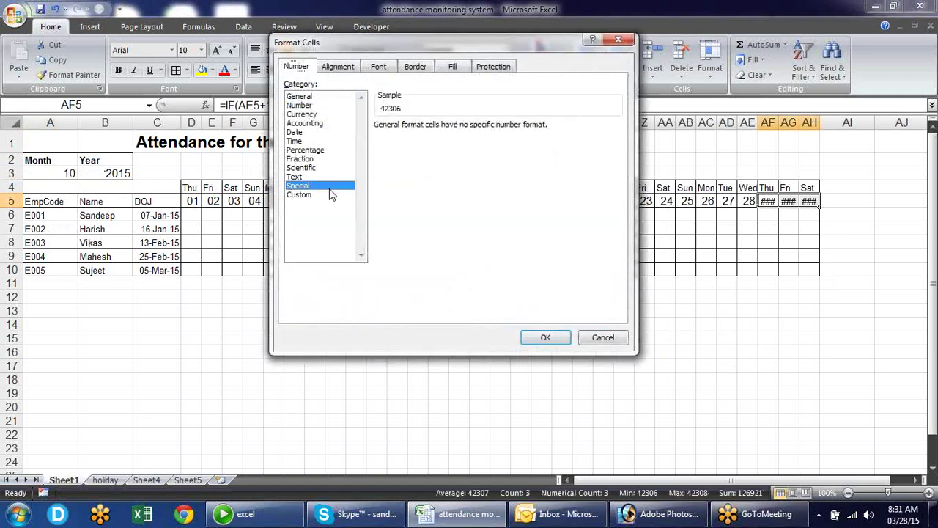
{"action": "left_click", "coordinate": [329, 194]}
{"action": "left_click_drag", "start_coordinate": [415, 137], "coordinate": [370, 132]}
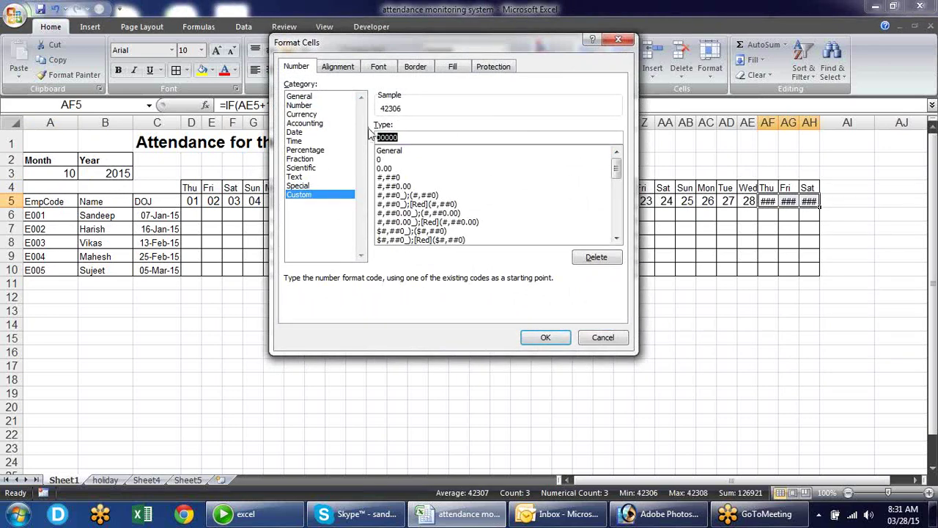
{"action": "type", "text": "dd"}
{"action": "key", "text": "Return"}
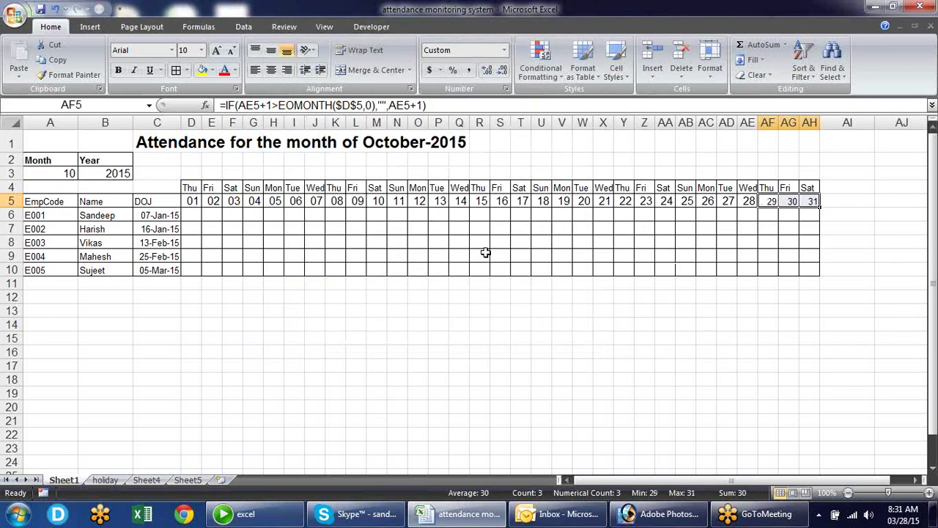
{"action": "left_click", "coordinate": [557, 301]}
- Switch A3 to month 7, then back to February
{"action": "left_click", "coordinate": [49, 173]}
{"action": "left_click", "coordinate": [84, 173]}
{"action": "left_click", "coordinate": [46, 202]}
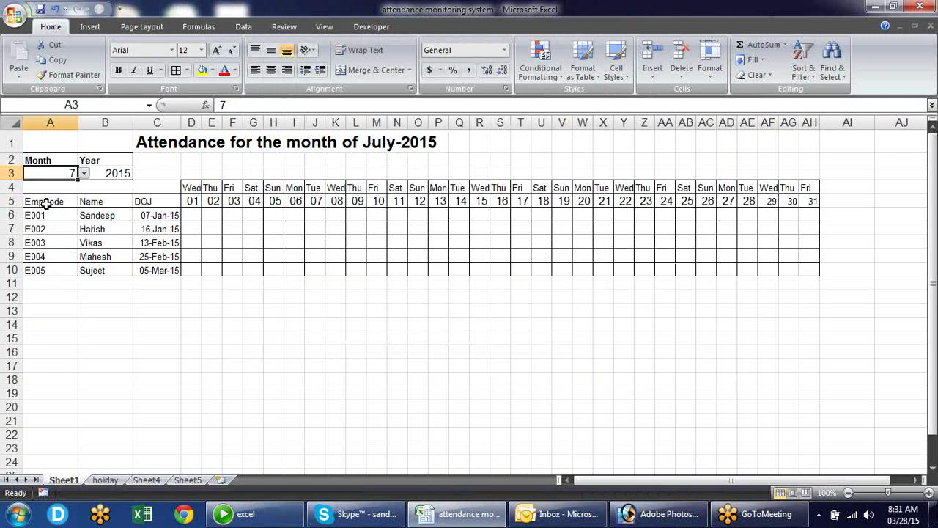
{"action": "left_click", "coordinate": [84, 173]}
{"action": "left_click_drag", "start_coordinate": [82, 213], "coordinate": [82, 192]}
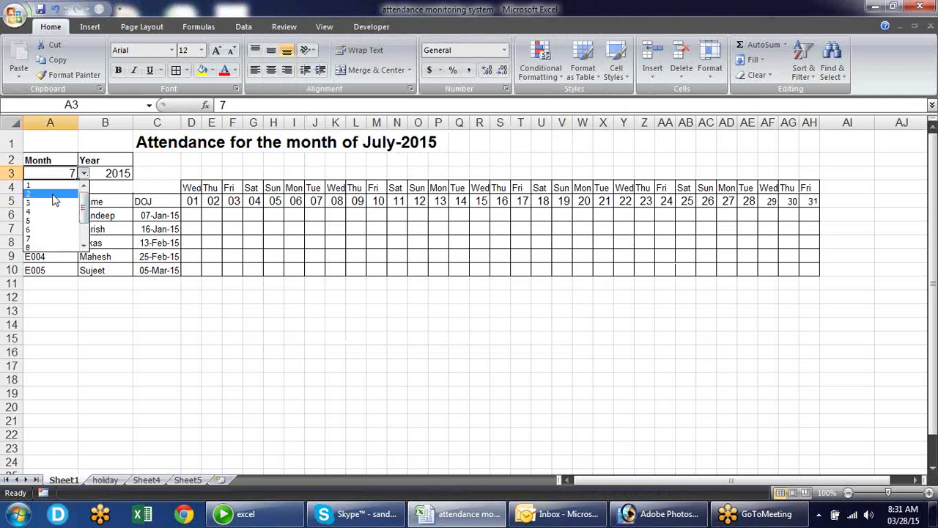
{"action": "left_click", "coordinate": [64, 195]}
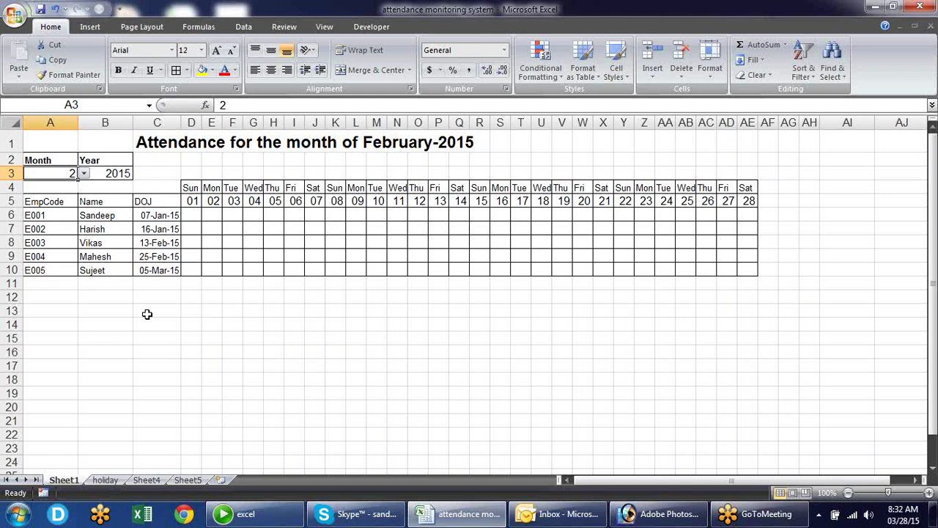
- In D3, begin the weekend test formula =OR(D4="Sun", ...)
{"action": "left_click", "coordinate": [222, 301]}
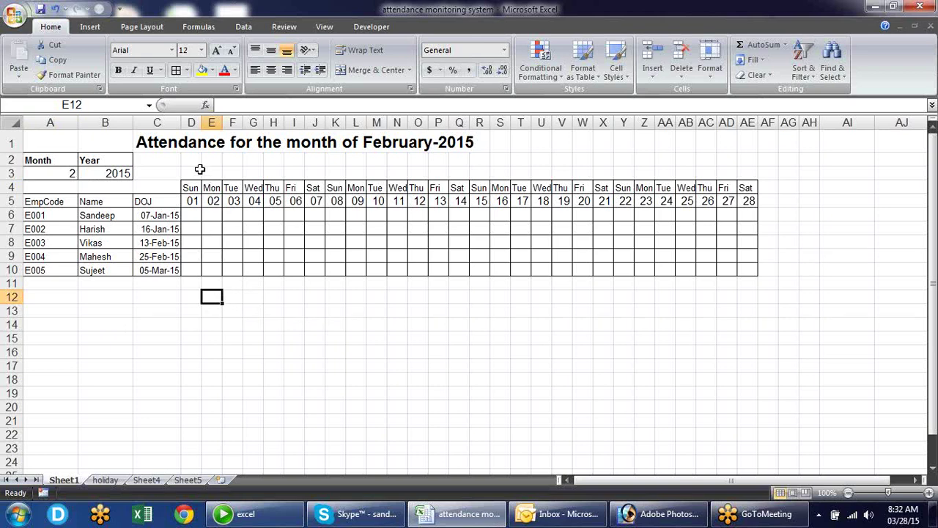
{"action": "left_click", "coordinate": [199, 171]}
{"action": "type", "text": "="}
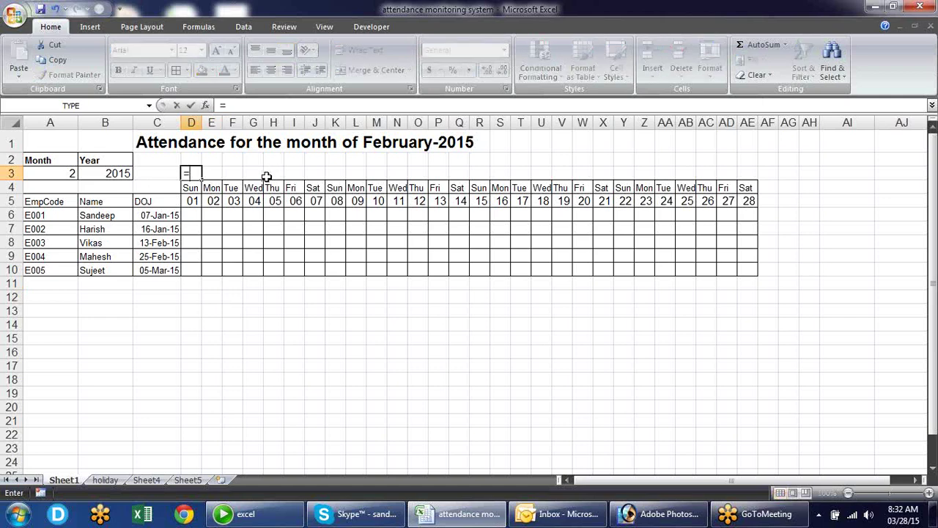
{"action": "key", "text": "Down"}
{"action": "type", "text": "=\"Sun"}
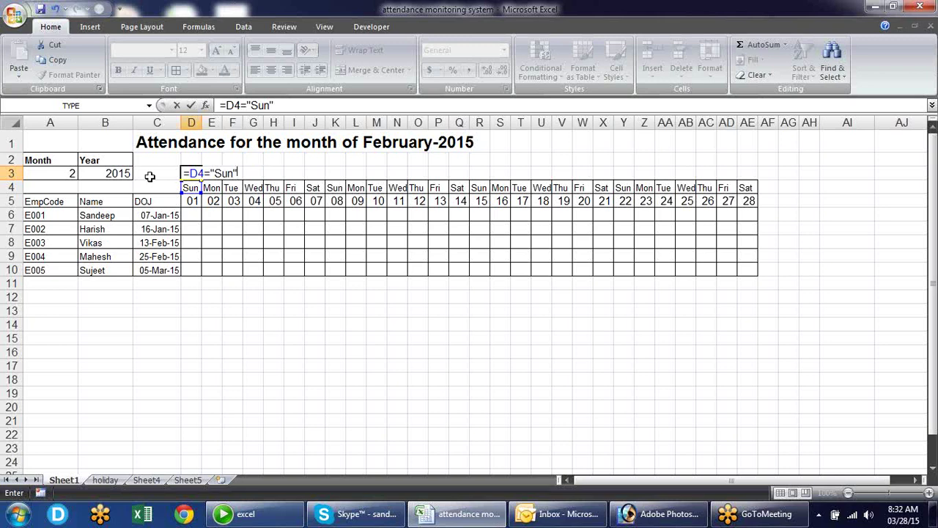
{"action": "left_click", "coordinate": [188, 175]}
{"action": "type", "text": "or"}
{"action": "key", "text": "Tab"}
{"action": "left_click", "coordinate": [261, 174]}
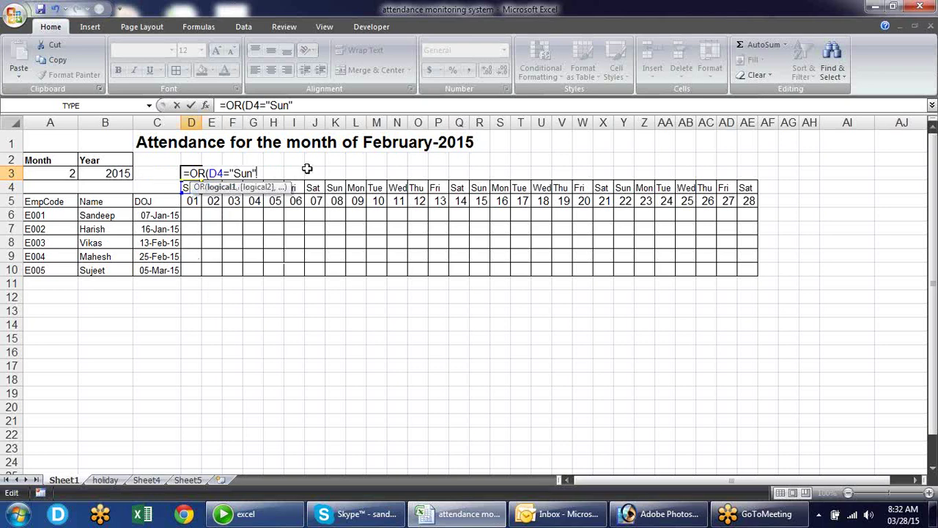
{"action": "type", "text": ","}
{"action": "type", "text": "or"}
{"action": "key", "text": "BackSpace"}
{"action": "key", "text": "BackSpace"}
- Complete D3's formula as =OR(D$4="Sun",D$4="Sat") with row references locked
{"action": "left_click", "coordinate": [185, 187]}
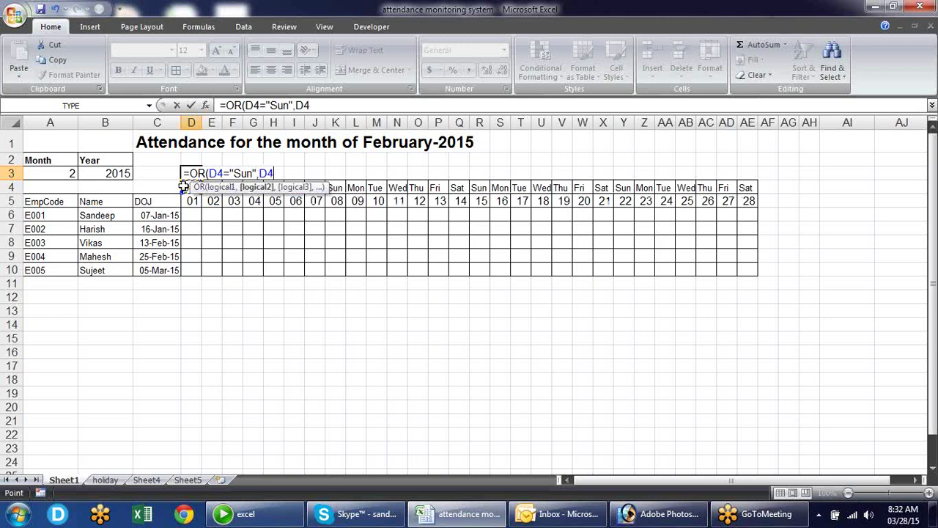
{"action": "type", "text": "=\"Sat"}
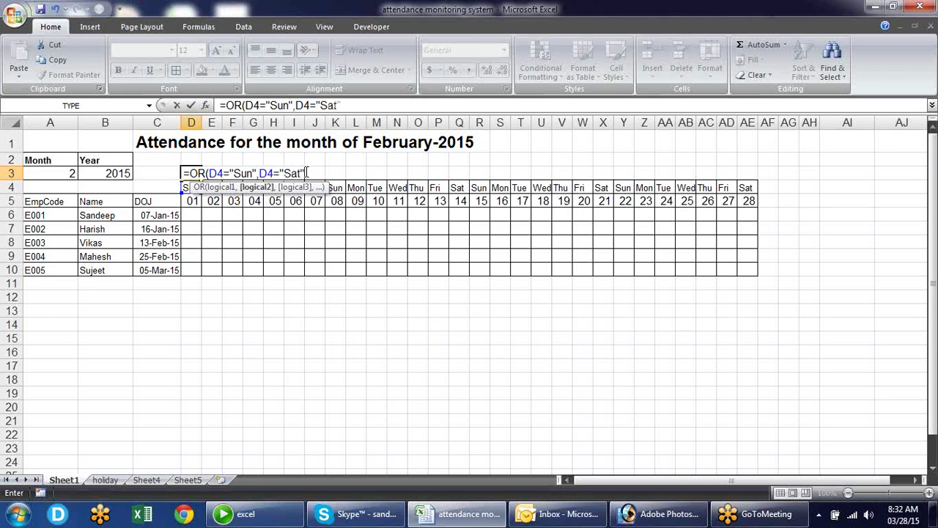
{"action": "left_click", "coordinate": [219, 173]}
{"action": "type", "text": "$"}
{"action": "left_click", "coordinate": [272, 173]}
{"action": "type", "text": "$"}
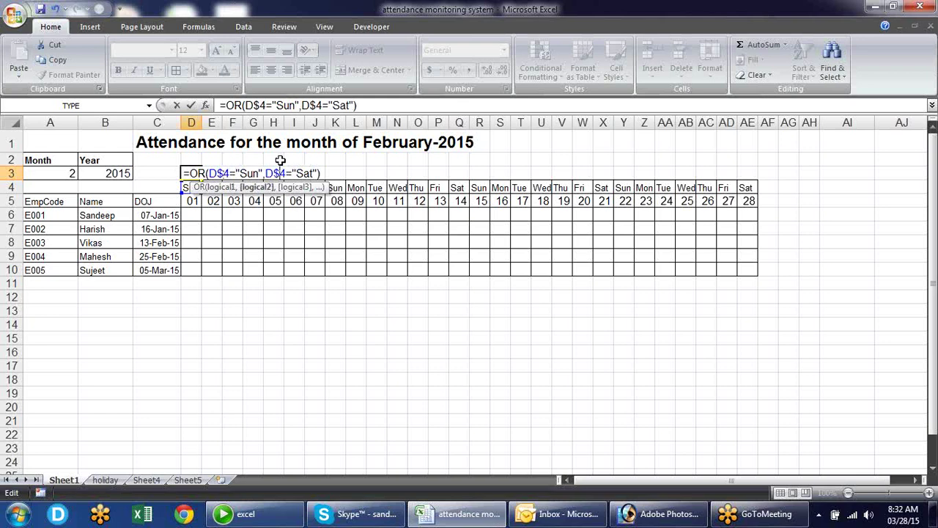
{"action": "key", "text": "Return"}
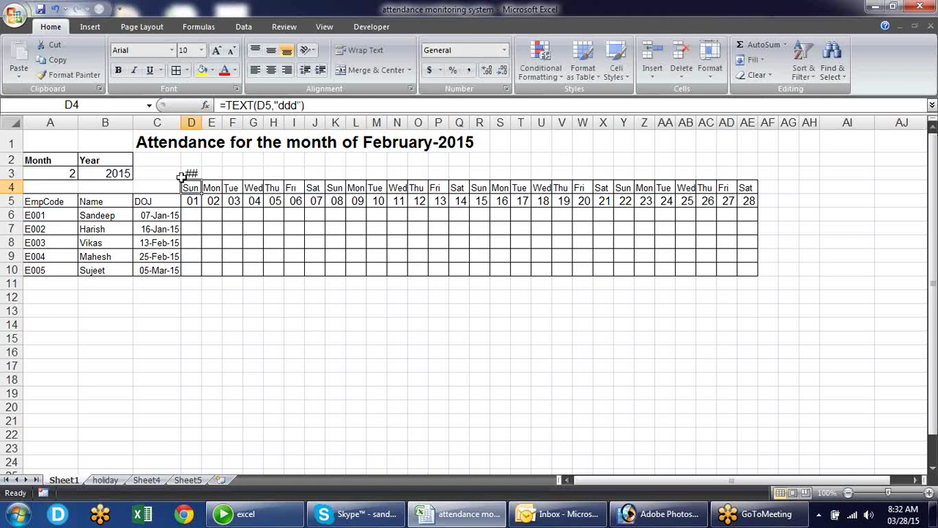
- Copy the weekend formula from D3 and delete it, leaving D3 blank
{"action": "left_click", "coordinate": [191, 172]}
{"action": "left_click", "coordinate": [376, 99]}
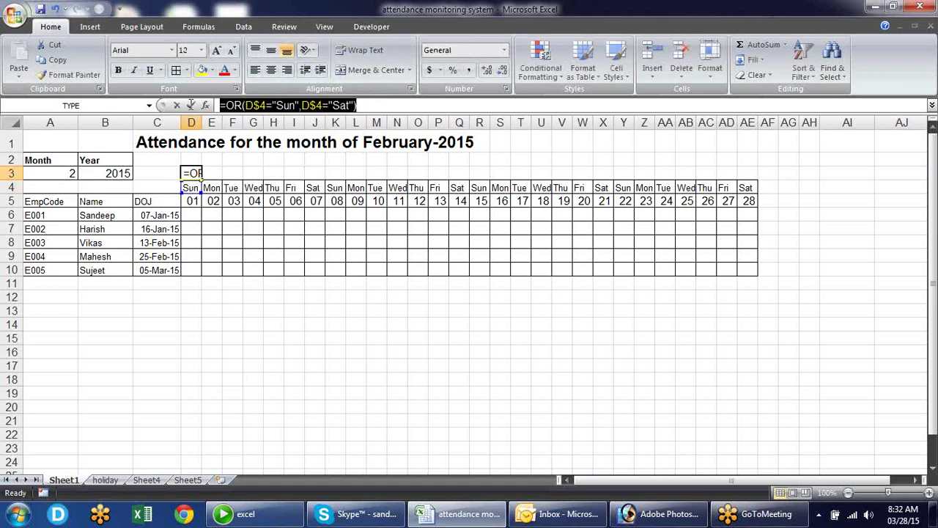
{"action": "key", "text": "Home"}
{"action": "key", "text": "shift+End"}
{"action": "key", "text": "Delete"}
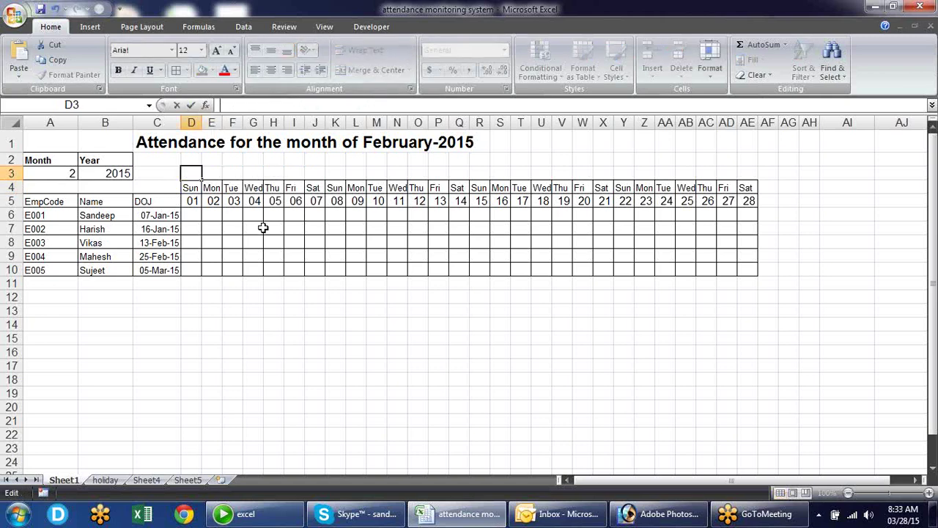
- Add a conditional rule on D4 with =OR(D$4="Sun",D$4="Sat") and yellow fill
{"action": "left_click", "coordinate": [190, 190]}
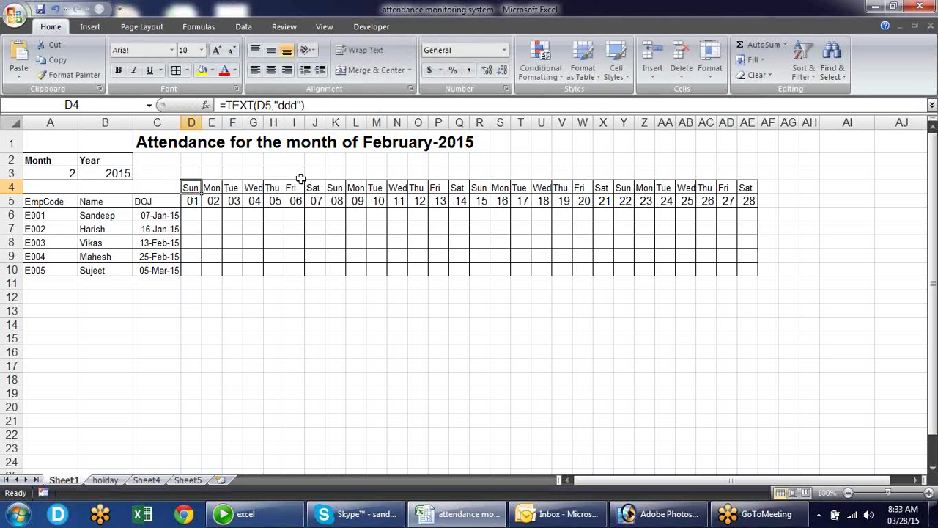
{"action": "left_click", "coordinate": [556, 75]}
{"action": "left_click", "coordinate": [561, 245]}
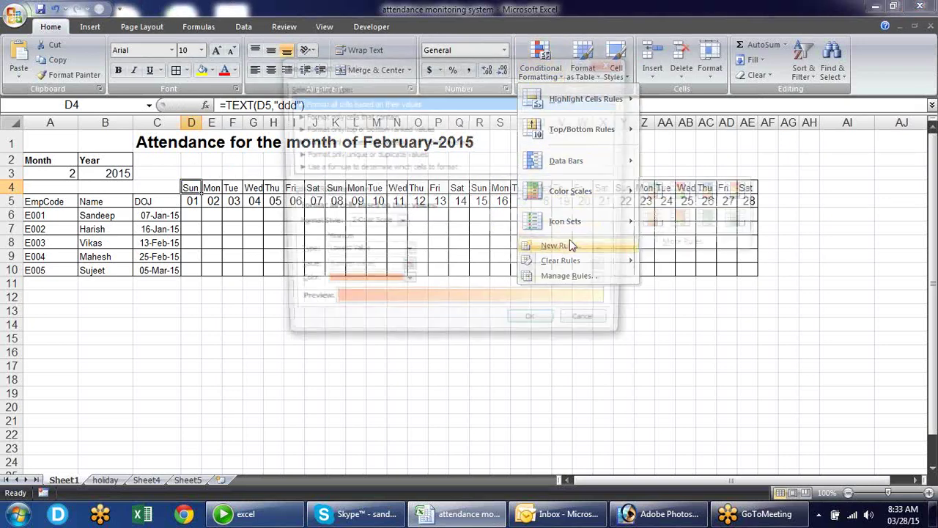
{"action": "left_click", "coordinate": [334, 168]}
{"action": "left_click", "coordinate": [372, 226]}
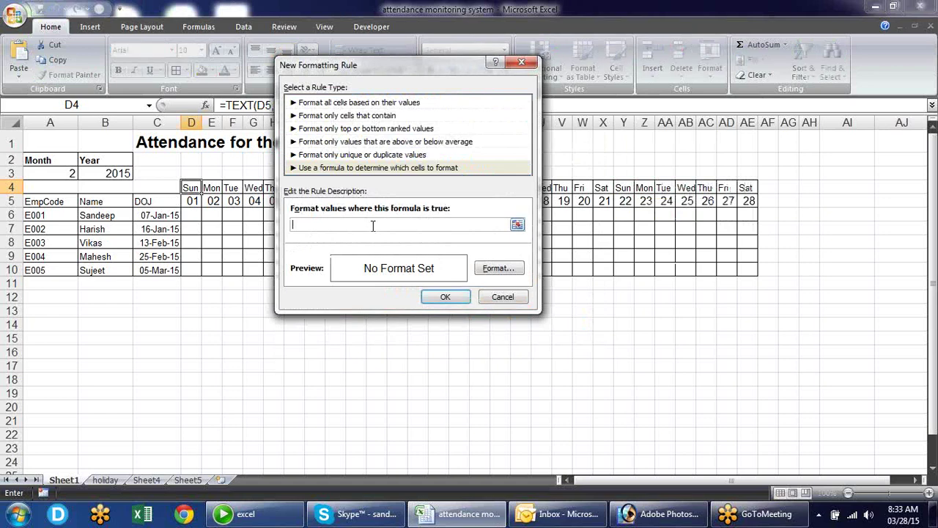
{"action": "type", "text": "=OR(D4=\"Sun\",D4=\"Sat\")"}
{"action": "left_click", "coordinate": [498, 268]}
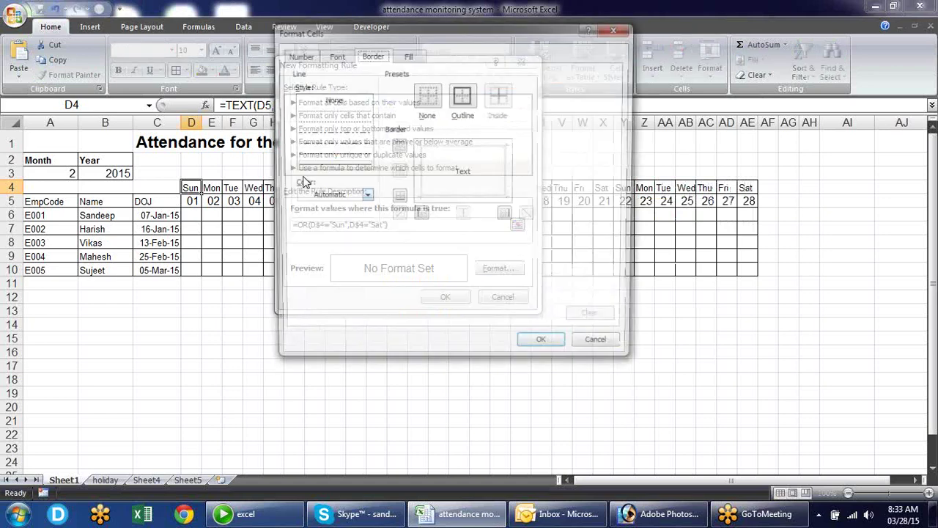
{"action": "left_click", "coordinate": [409, 57]}
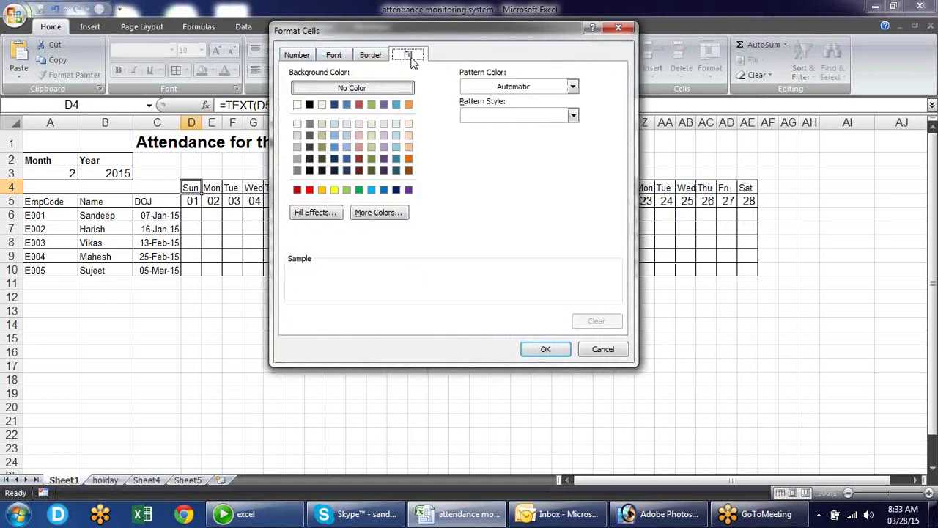
{"action": "left_click", "coordinate": [334, 190]}
{"action": "left_click", "coordinate": [545, 348]}
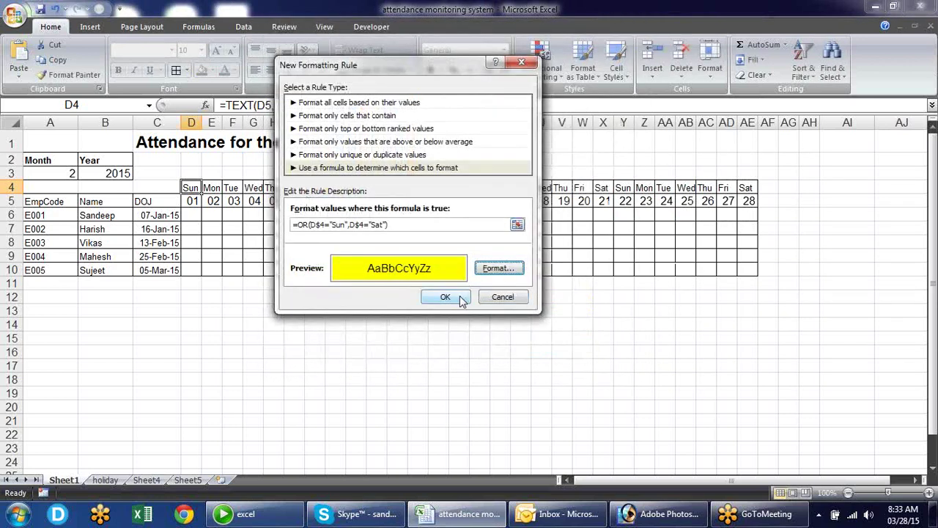
{"action": "left_click", "coordinate": [462, 300]}
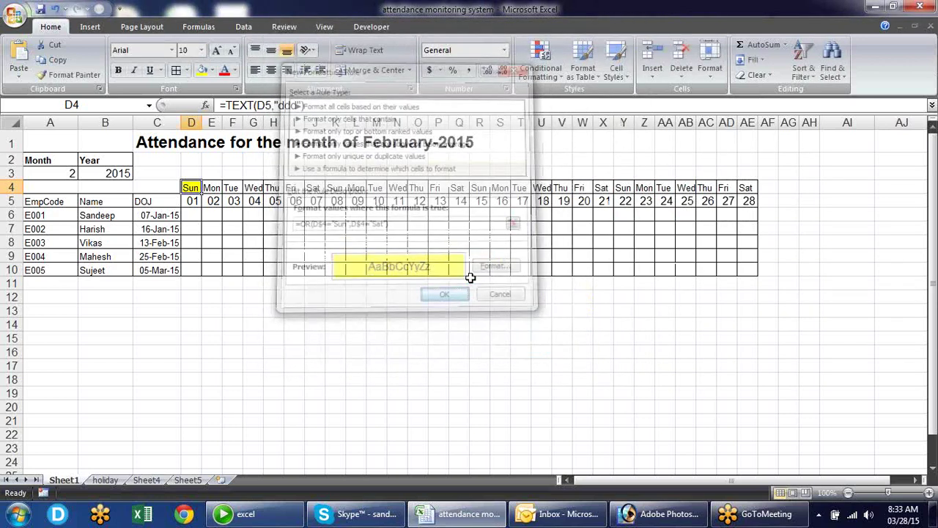
- Paint D4's weekend rule across D4:AE10 with Format Painter
{"action": "left_click", "coordinate": [74, 76]}
{"action": "mouse_move", "coordinate": [191, 187]}
{"action": "left_mouse_down"}
{"action": "mouse_move", "coordinate": [726, 257]}
{"action": "mouse_move", "coordinate": [747, 268]}
{"action": "left_mouse_up"}
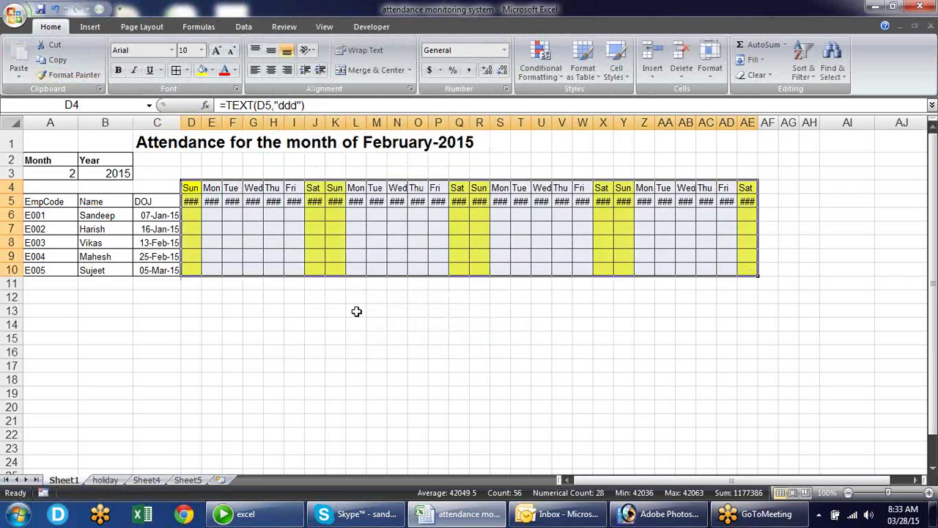
{"action": "left_click", "coordinate": [389, 333]}
{"action": "left_click_drag", "start_coordinate": [193, 206], "coordinate": [746, 202]}
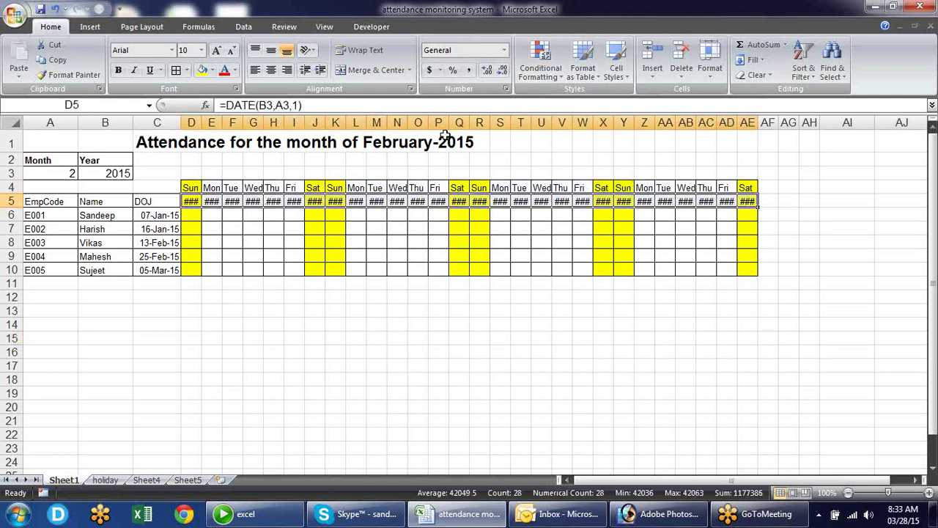
- Replace General with the custom dd format on D5:AE5 so dates show 01–28
{"action": "key", "text": "ctrl+1"}
{"action": "left_click", "coordinate": [294, 178]}
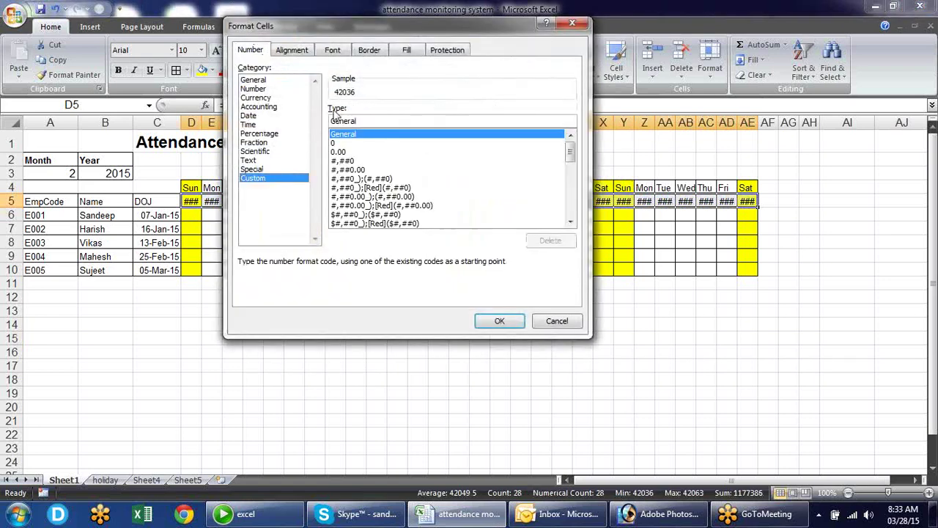
{"action": "left_click_drag", "start_coordinate": [385, 112], "coordinate": [266, 110]}
{"action": "type", "text": "dd"}
{"action": "key", "text": "Return"}
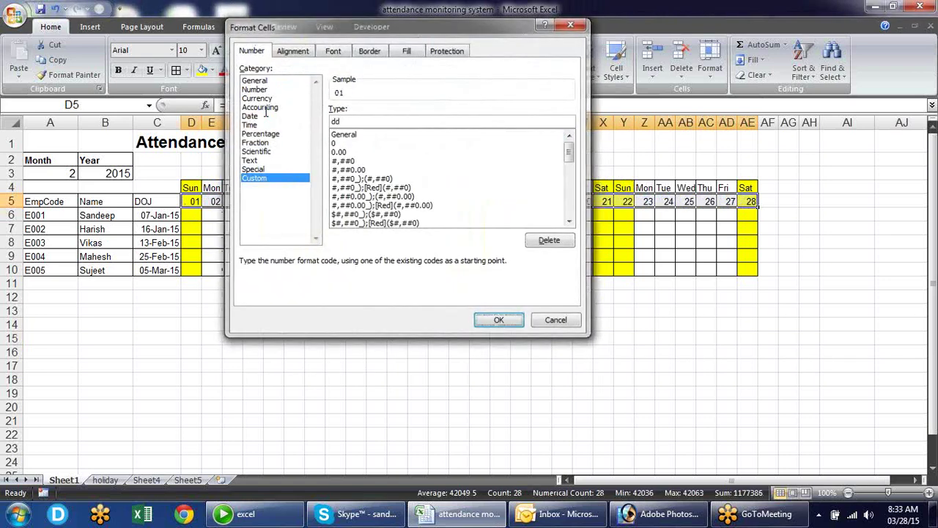
{"action": "left_click", "coordinate": [335, 283]}
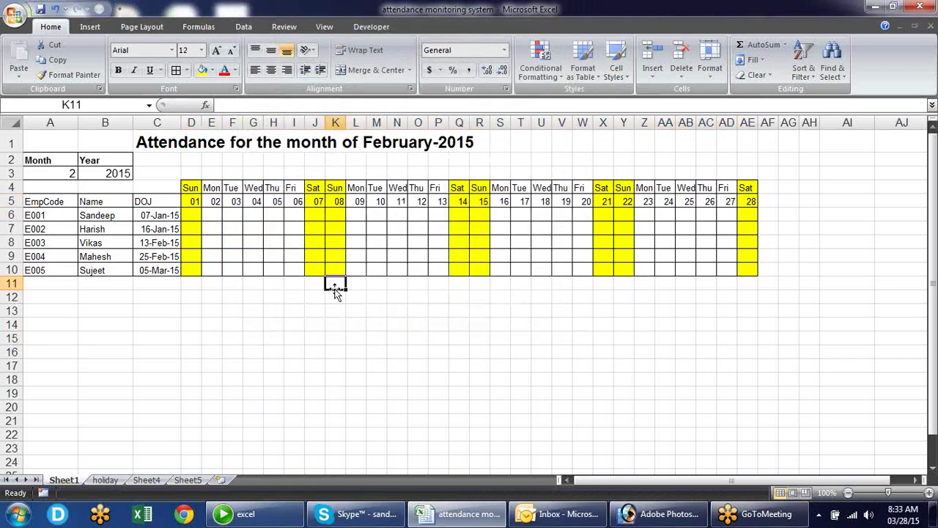
{"action": "left_click", "coordinate": [71, 174]}
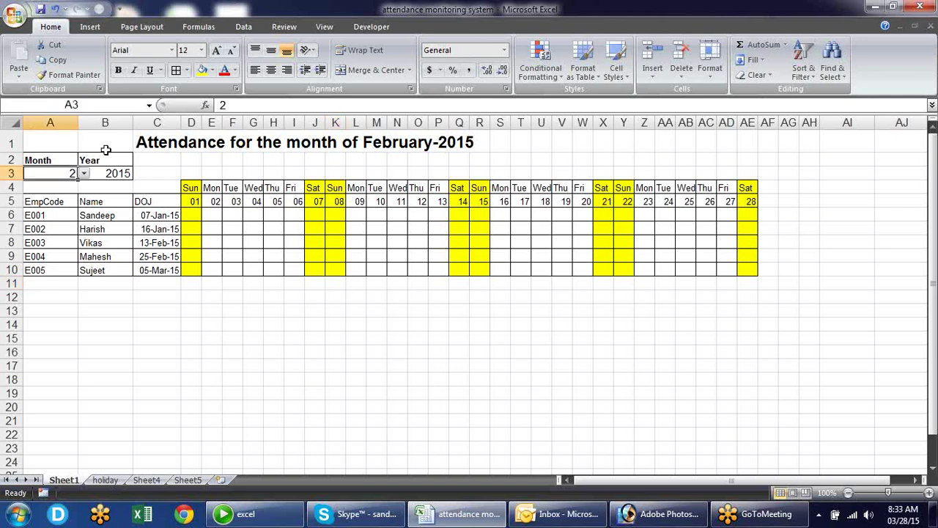
- Cycle A3 through months 6, 10, 11, 10, 8, 6 and 11 to test the grid
{"action": "left_click", "coordinate": [84, 173]}
{"action": "left_click", "coordinate": [44, 225]}
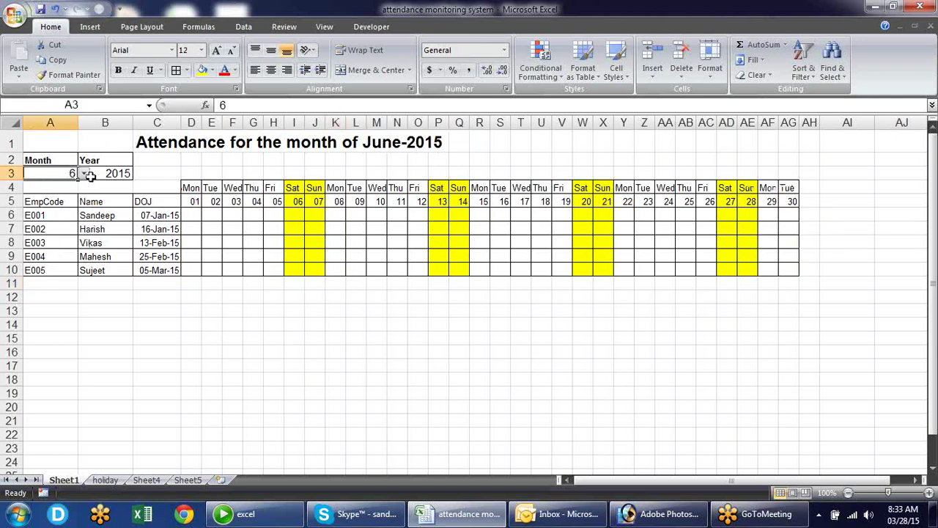
{"action": "left_click", "coordinate": [84, 174]}
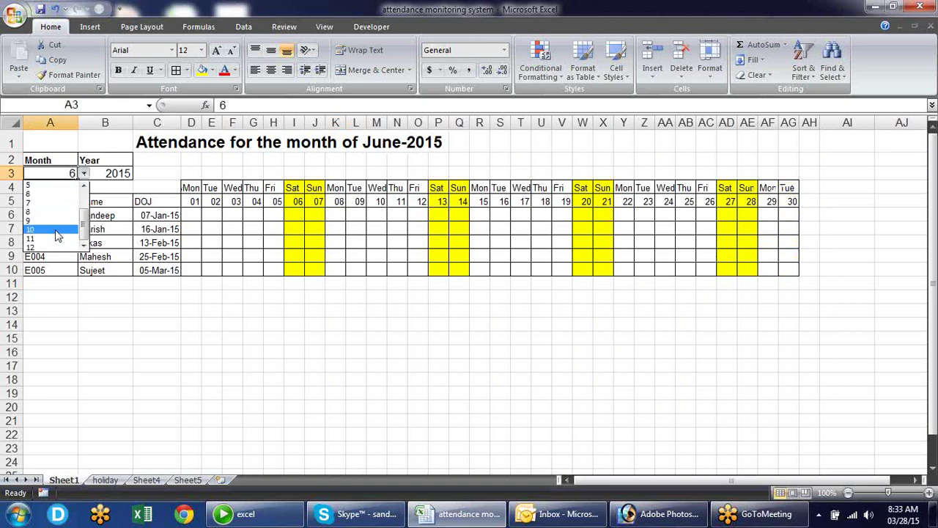
{"action": "left_click", "coordinate": [57, 235]}
{"action": "left_click", "coordinate": [85, 173]}
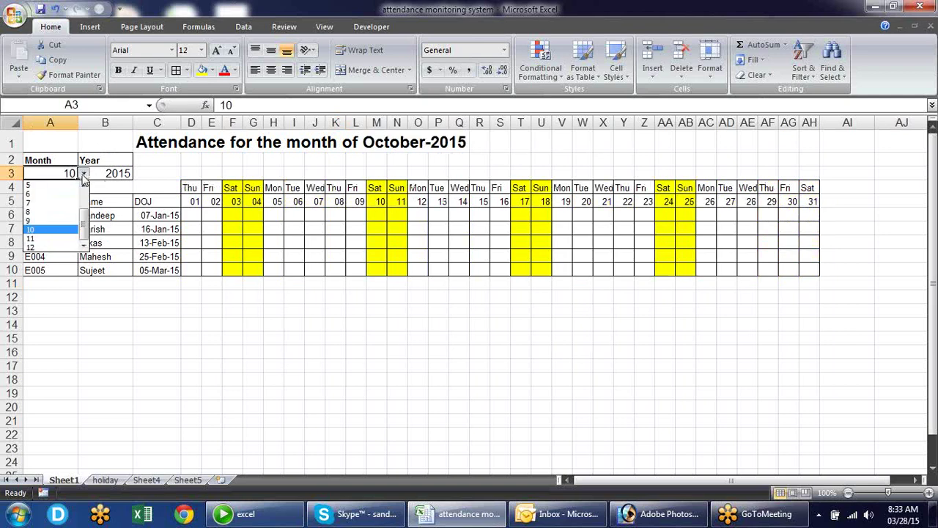
{"action": "left_click", "coordinate": [58, 243]}
{"action": "left_click", "coordinate": [84, 173]}
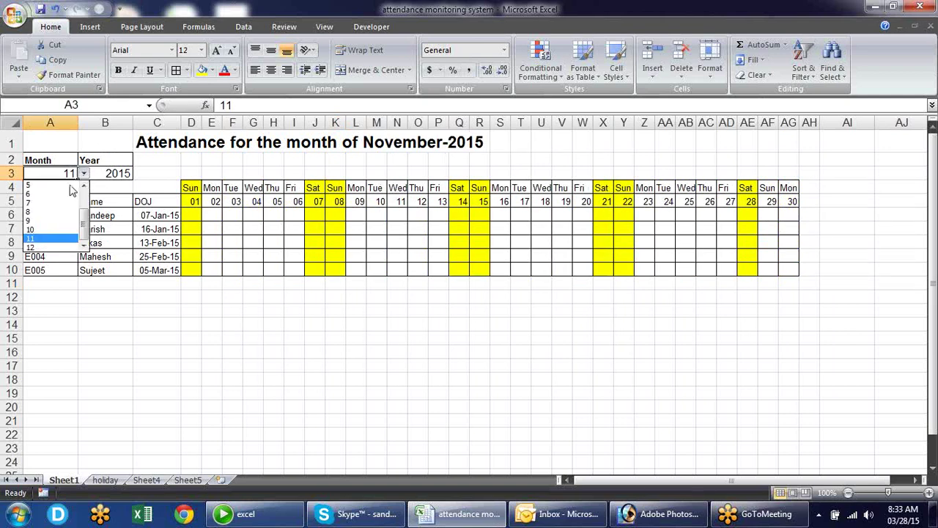
{"action": "left_click", "coordinate": [47, 229]}
{"action": "left_click", "coordinate": [85, 174]}
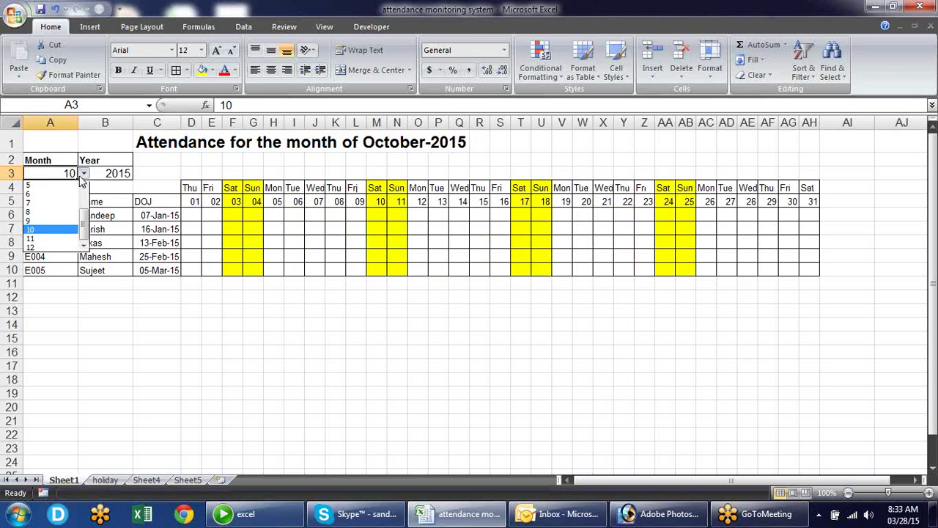
{"action": "left_click", "coordinate": [56, 212]}
{"action": "left_click", "coordinate": [84, 174]}
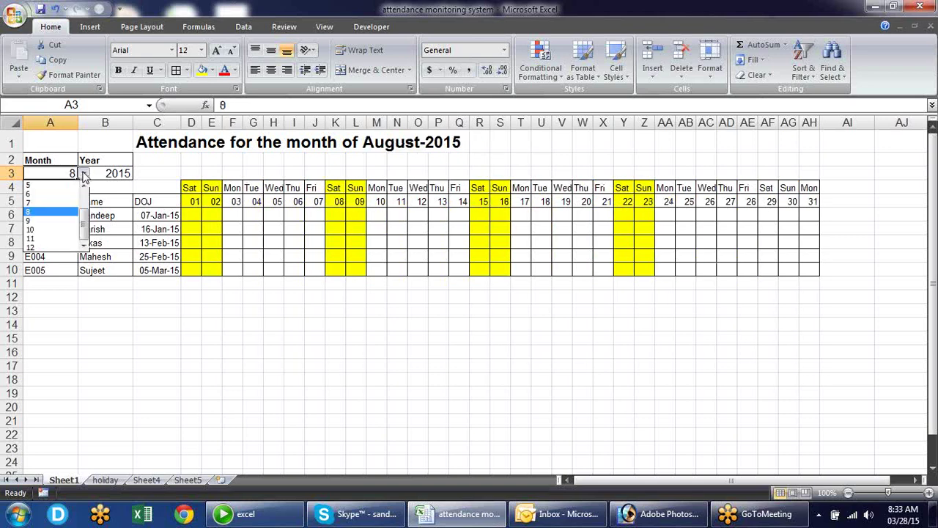
{"action": "left_click", "coordinate": [54, 196]}
{"action": "left_click", "coordinate": [84, 174]}
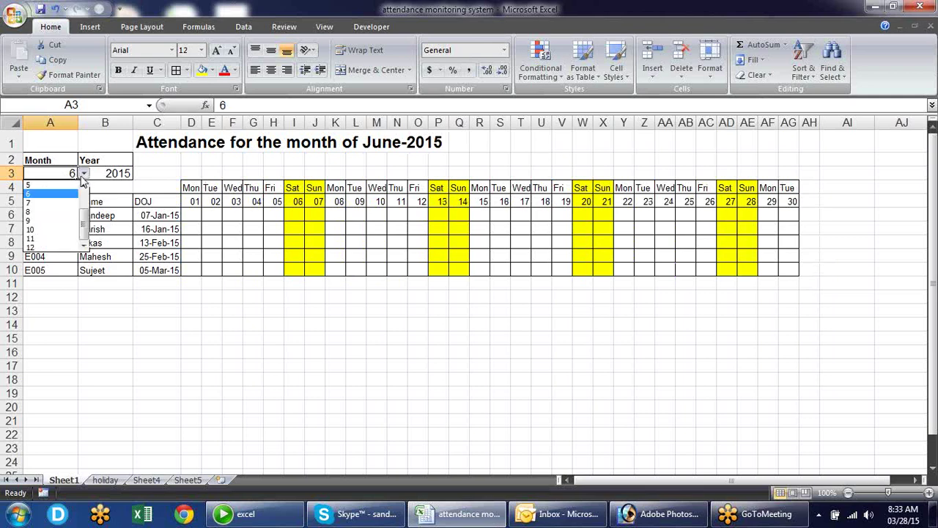
{"action": "left_click", "coordinate": [47, 240]}
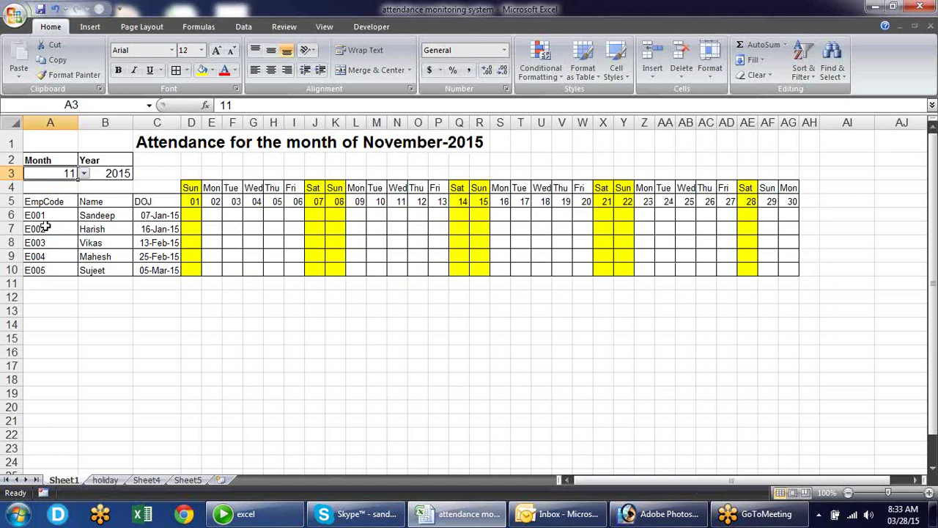
- Set the month in A3 to 3 for March-2015
{"action": "left_click", "coordinate": [226, 333]}
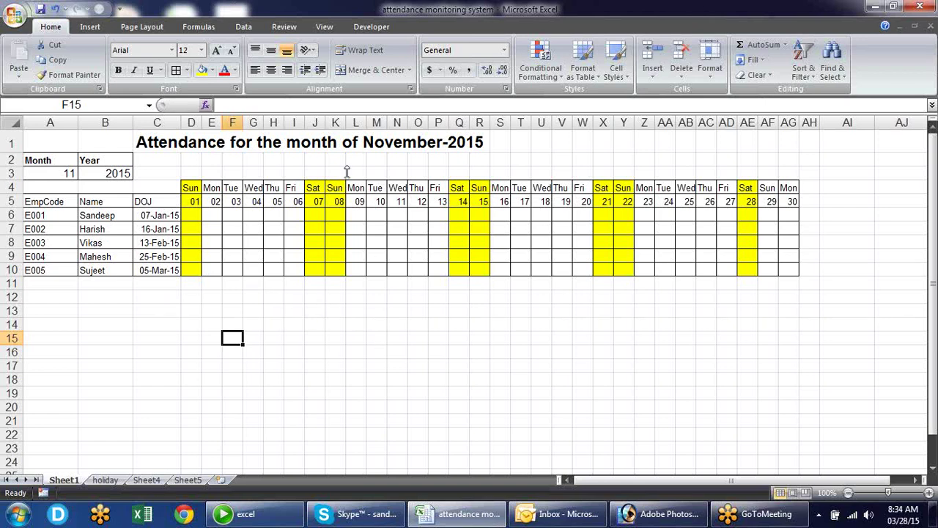
{"action": "left_click", "coordinate": [50, 173]}
{"action": "left_click", "coordinate": [84, 173]}
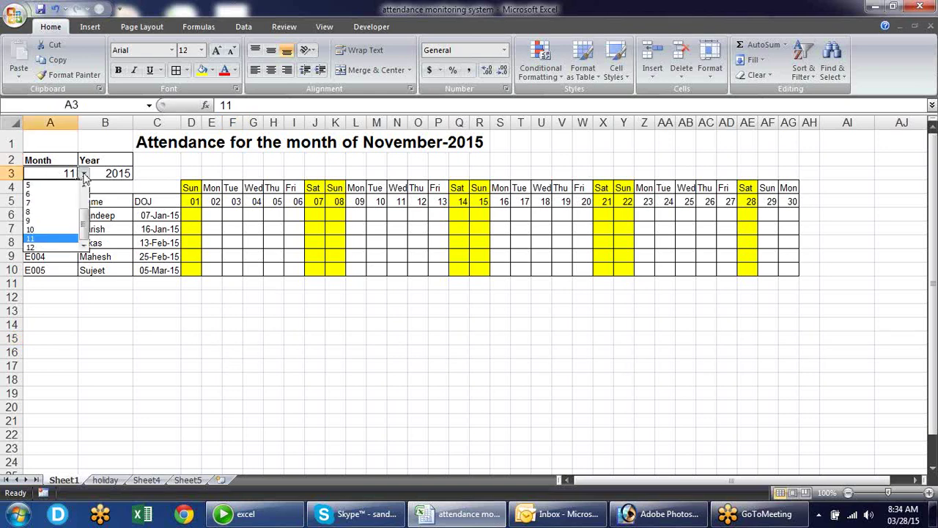
{"action": "scroll", "coordinate": [58, 213], "scroll_direction": "up", "scroll_amount": 3}
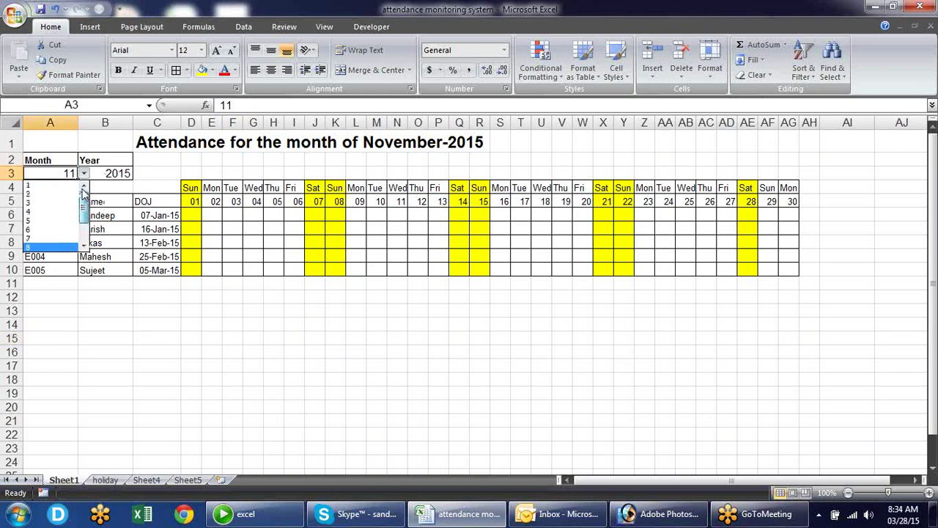
{"action": "left_click", "coordinate": [53, 203]}
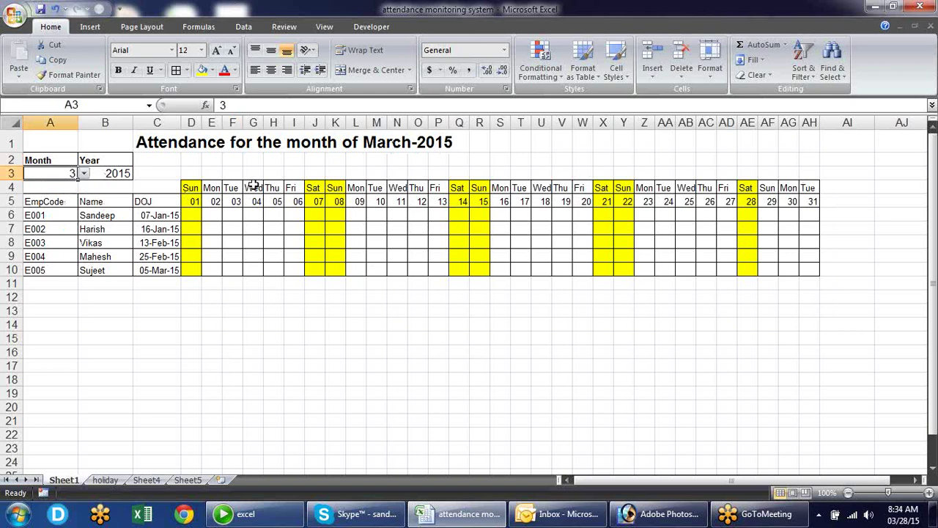
- Enter the test formula =D$5=TODAY() in D12 to check the first date
{"action": "left_click", "coordinate": [187, 302]}
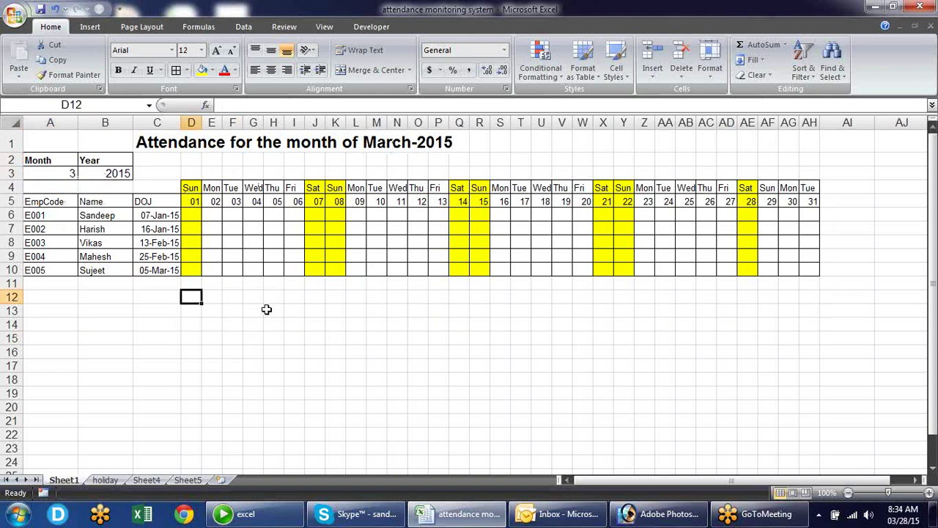
{"action": "type", "text": "="}
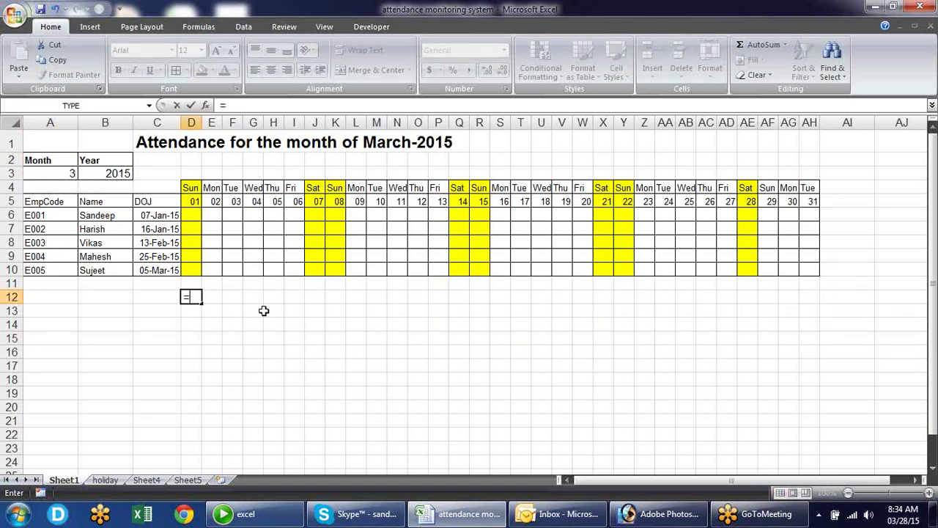
{"action": "left_click", "coordinate": [194, 202]}
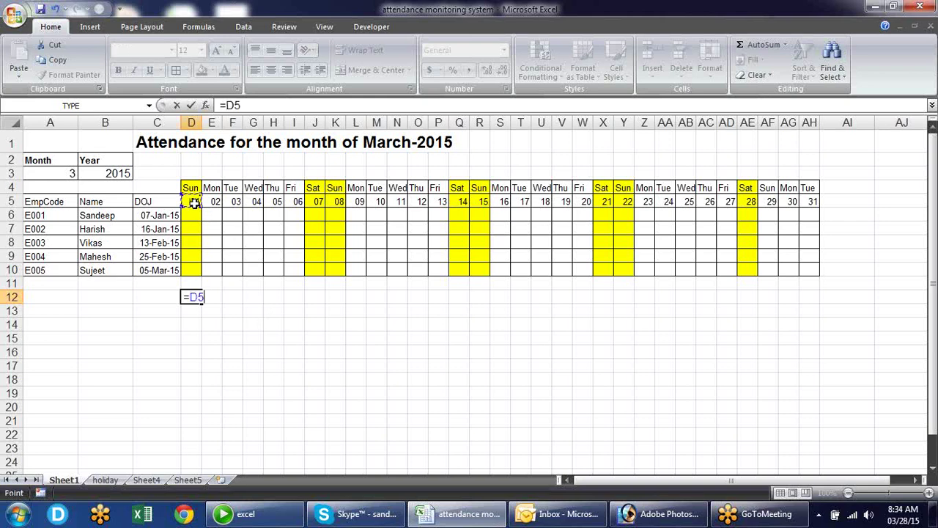
{"action": "type", "text": "=t"}
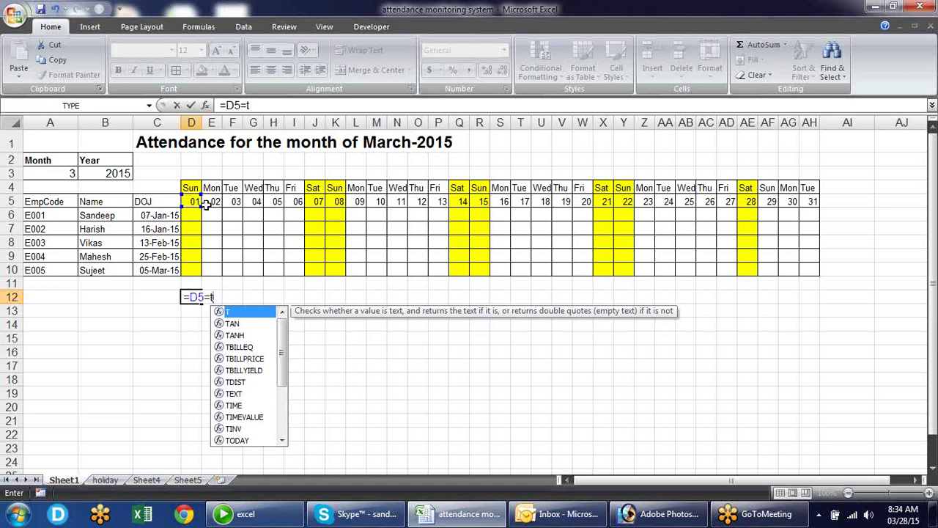
{"action": "type", "text": "od"}
{"action": "key", "text": "Tab"}
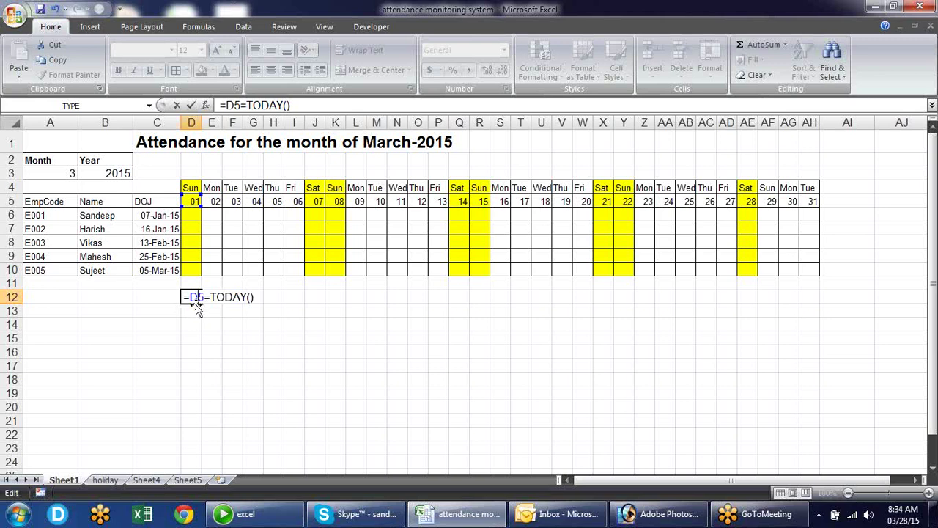
{"action": "key", "text": "Return"}
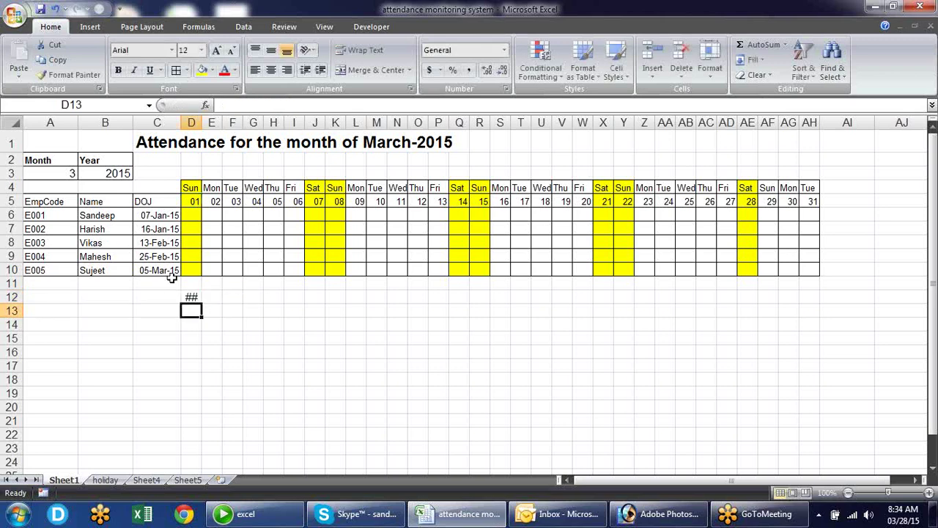
{"action": "key", "text": "Up"}
{"action": "left_click_drag", "start_coordinate": [296, 105], "coordinate": [221, 105]}
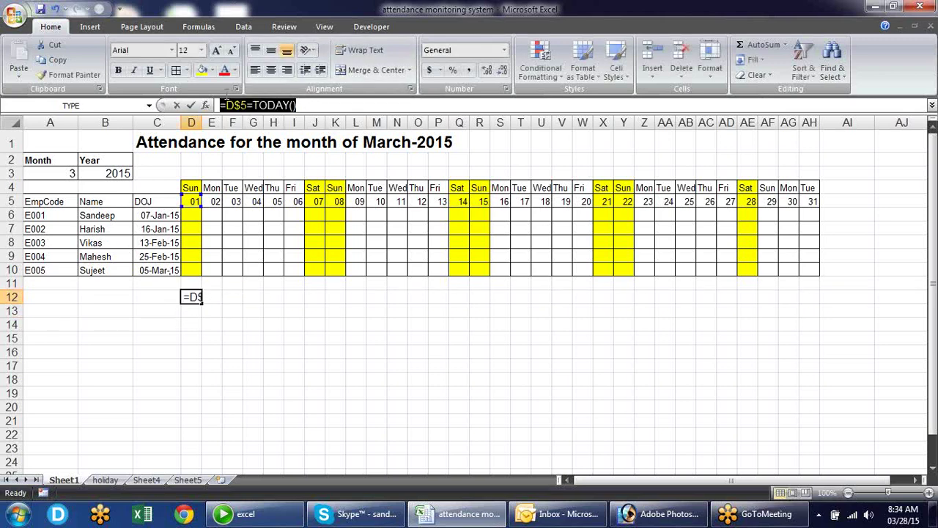
{"action": "key", "text": "Escape"}
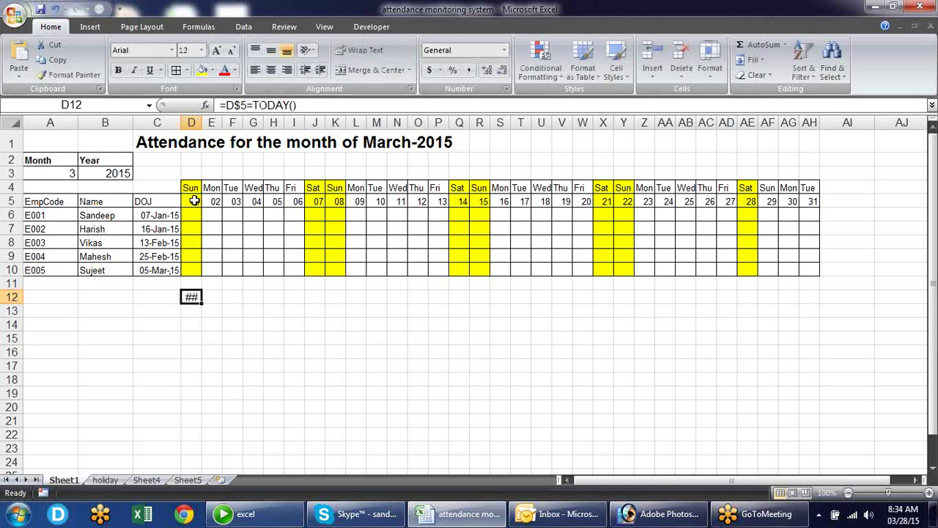
{"action": "left_click", "coordinate": [194, 201]}
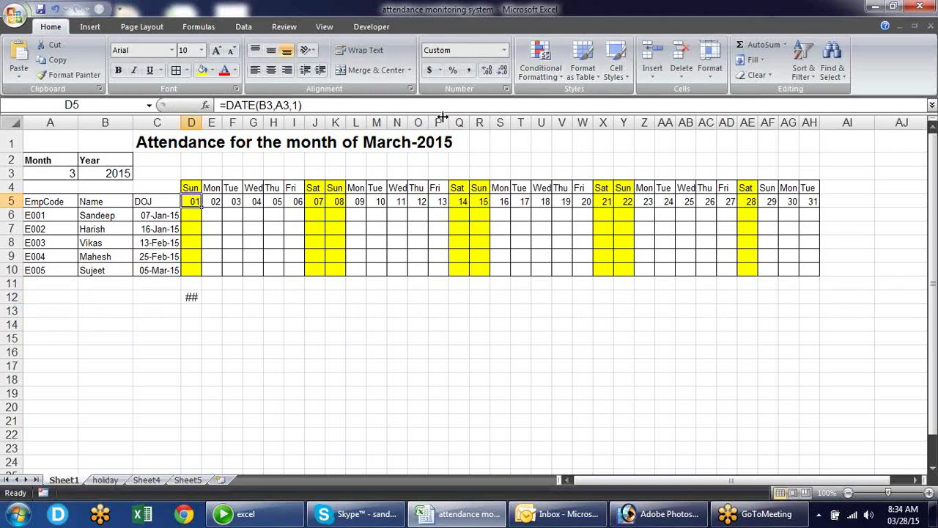
- Start a new formula-based conditional rule on D5 using =D$5=TODAY()
{"action": "left_click", "coordinate": [537, 73]}
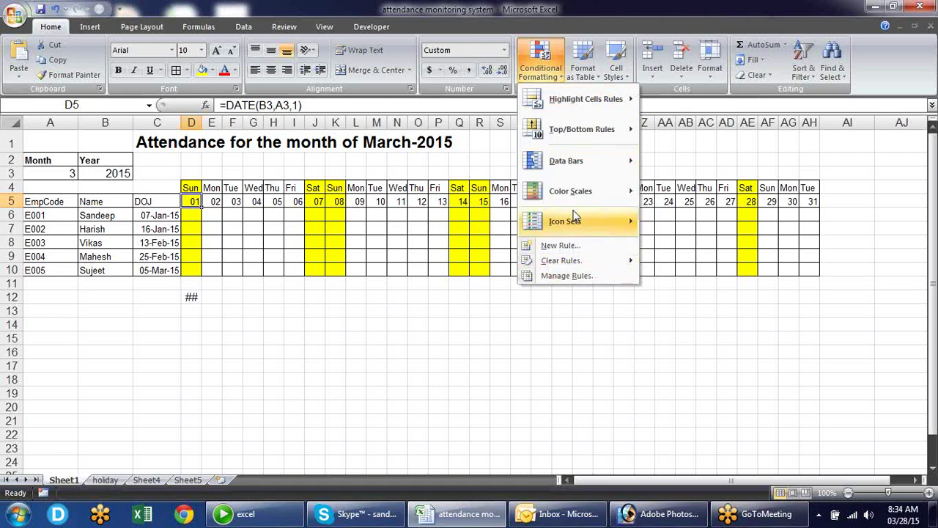
{"action": "left_click", "coordinate": [559, 244]}
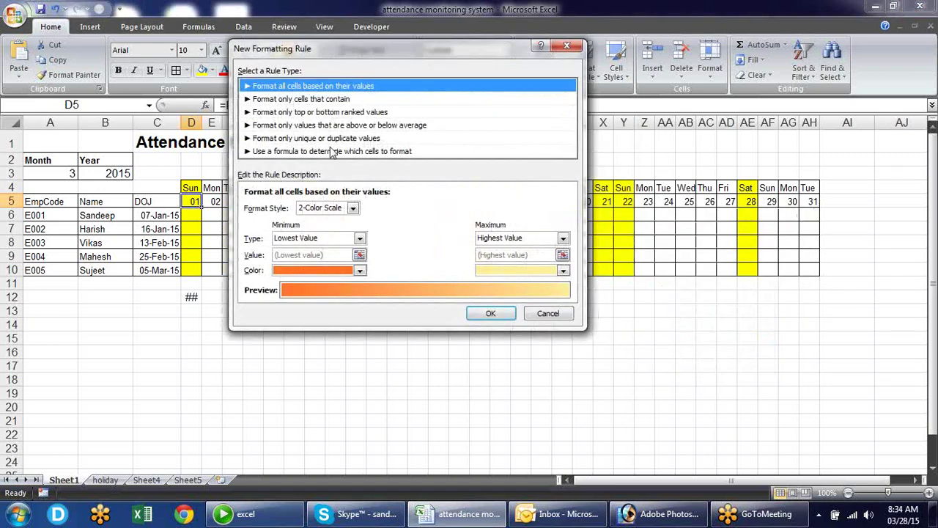
{"action": "left_click", "coordinate": [331, 151]}
{"action": "left_click", "coordinate": [290, 209]}
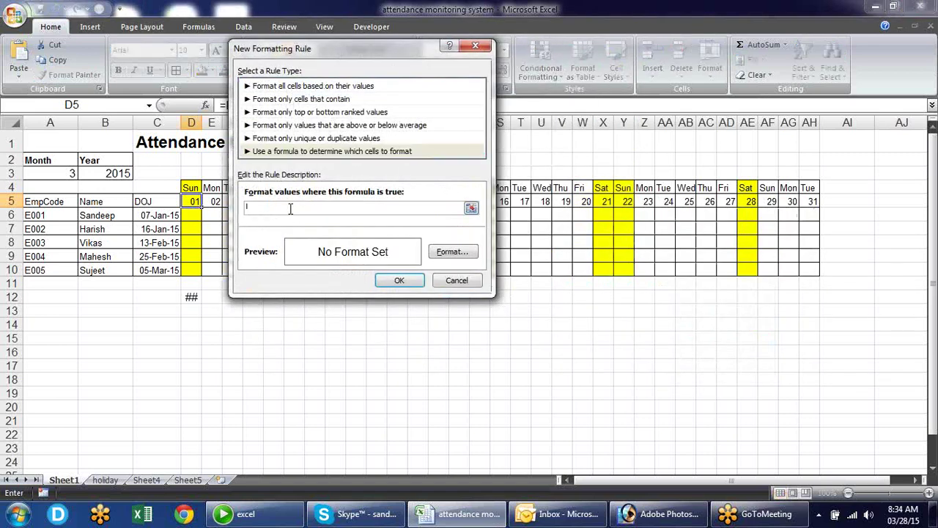
{"action": "key", "text": "ctrl+v"}
{"action": "left_click_drag", "start_coordinate": [320, 47], "coordinate": [427, 58]}
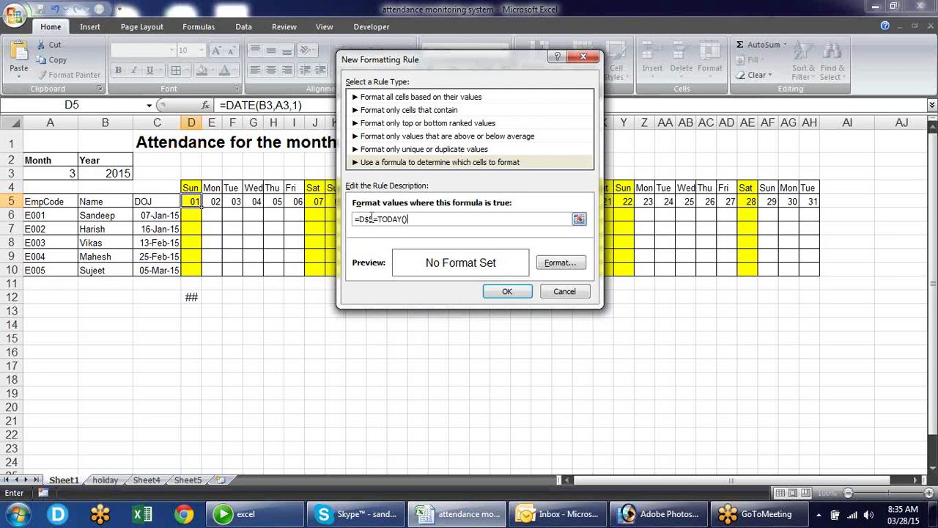
- Format the today rule with teal fill and bold text, then save it
{"action": "left_click", "coordinate": [557, 263]}
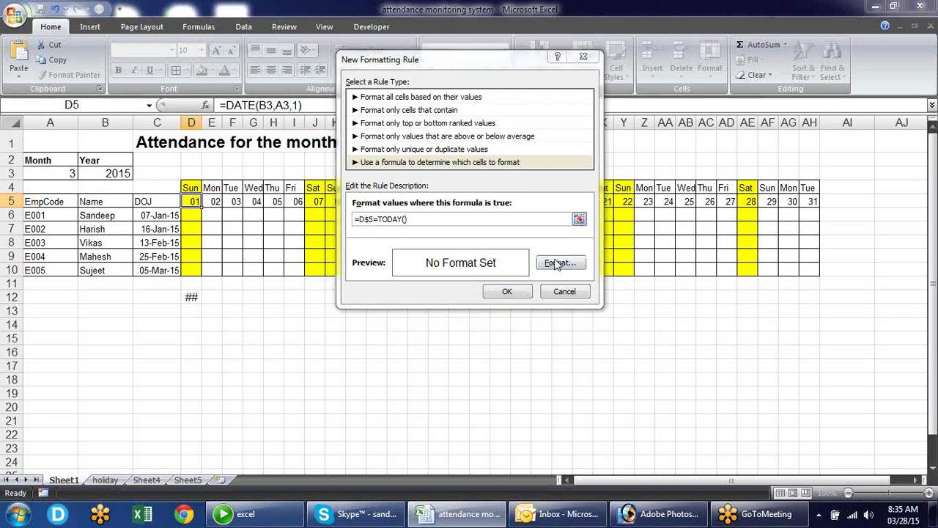
{"action": "left_click", "coordinate": [337, 173]}
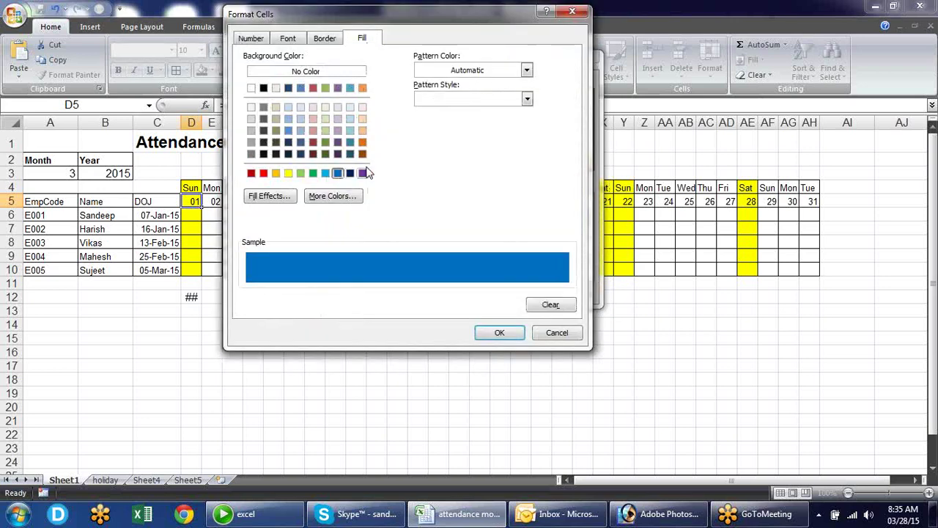
{"action": "left_click", "coordinate": [351, 142]}
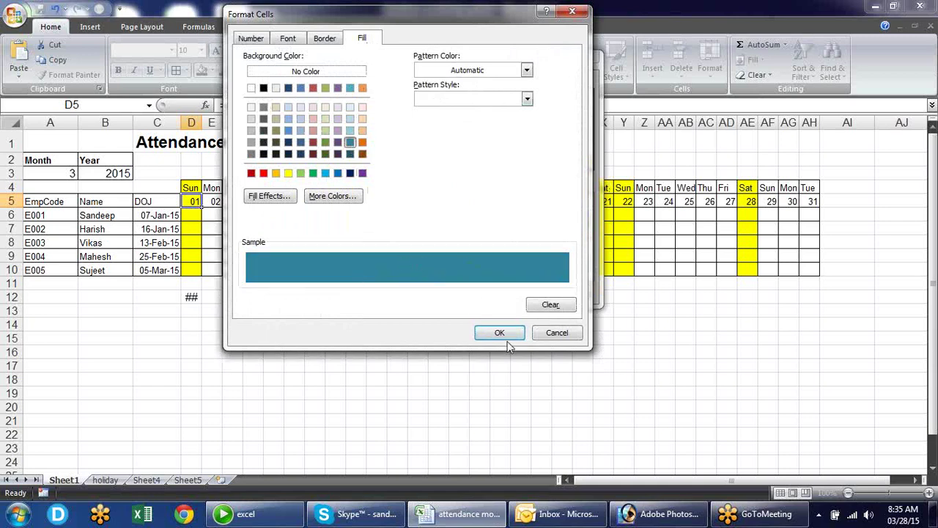
{"action": "left_click", "coordinate": [287, 38]}
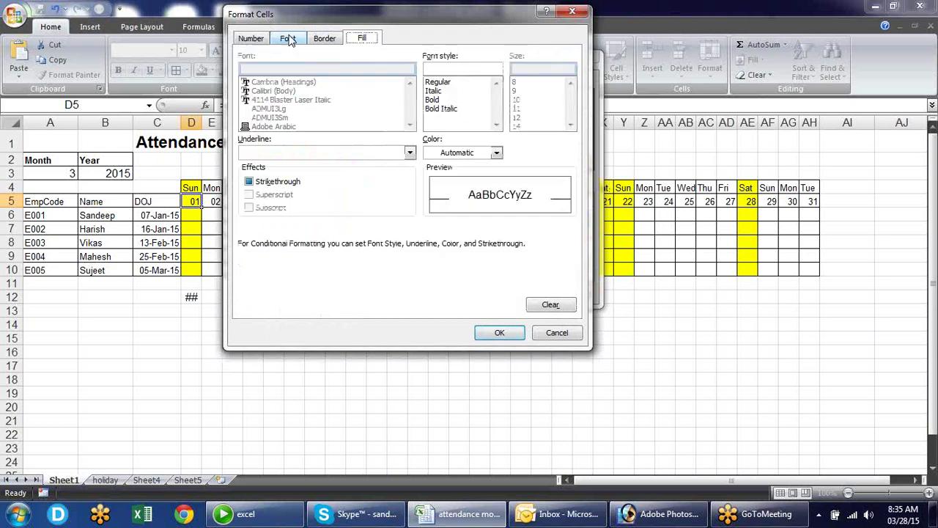
{"action": "left_click", "coordinate": [439, 101]}
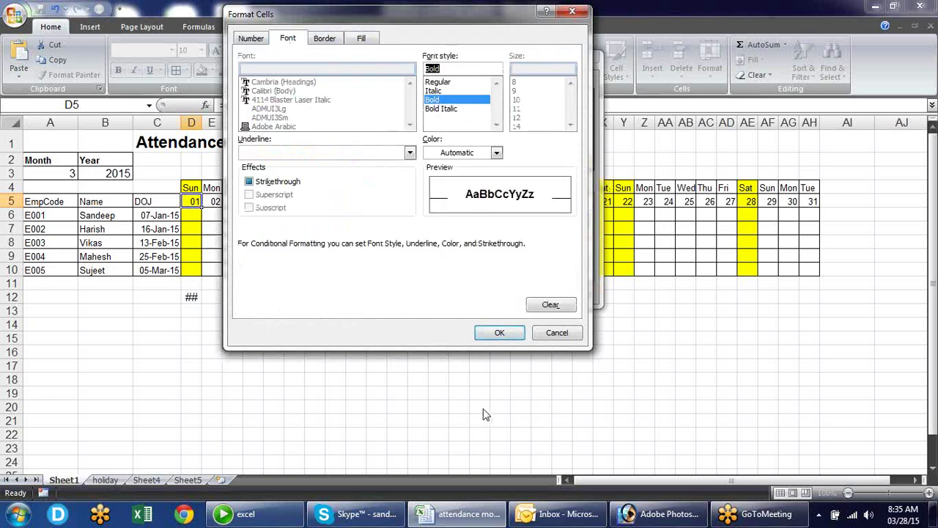
{"action": "left_click", "coordinate": [498, 332]}
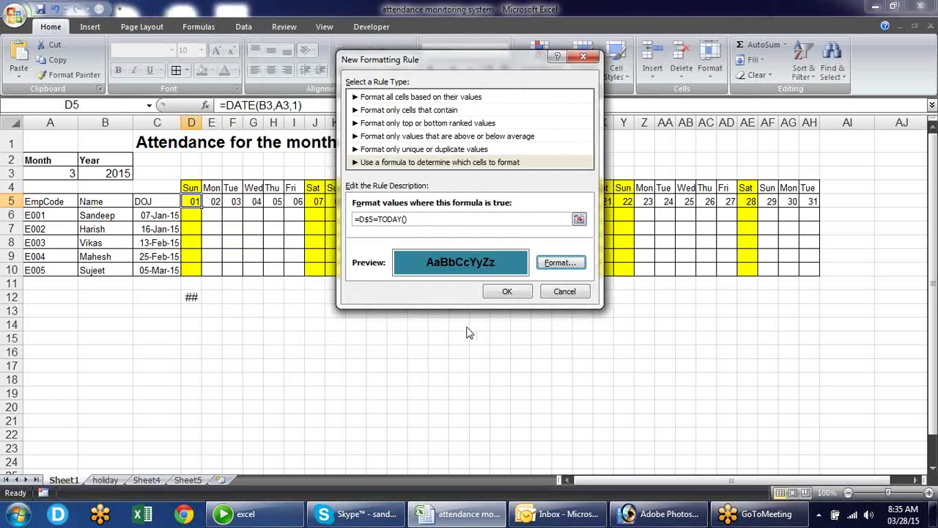
{"action": "left_click", "coordinate": [507, 291]}
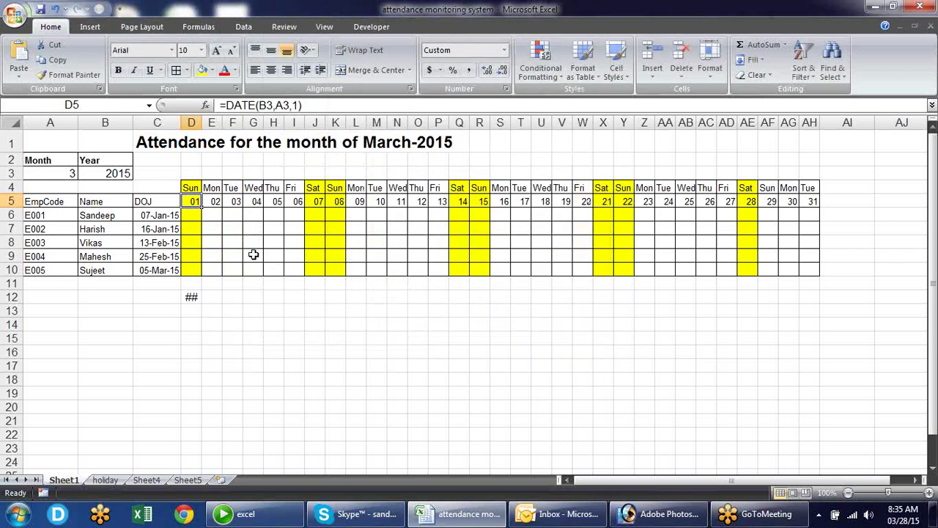
- Copy D5's conditional format across the calendar grid D4:AH10 with Format Painter
{"action": "left_click", "coordinate": [69, 76]}
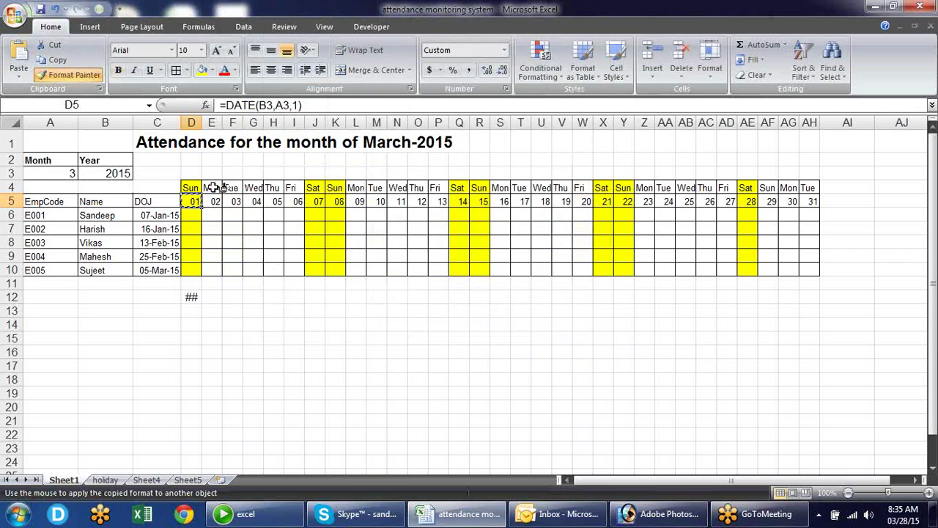
{"action": "mouse_move", "coordinate": [187, 187]}
{"action": "left_mouse_down"}
{"action": "mouse_move", "coordinate": [591, 256]}
{"action": "mouse_move", "coordinate": [819, 271]}
{"action": "left_mouse_up"}
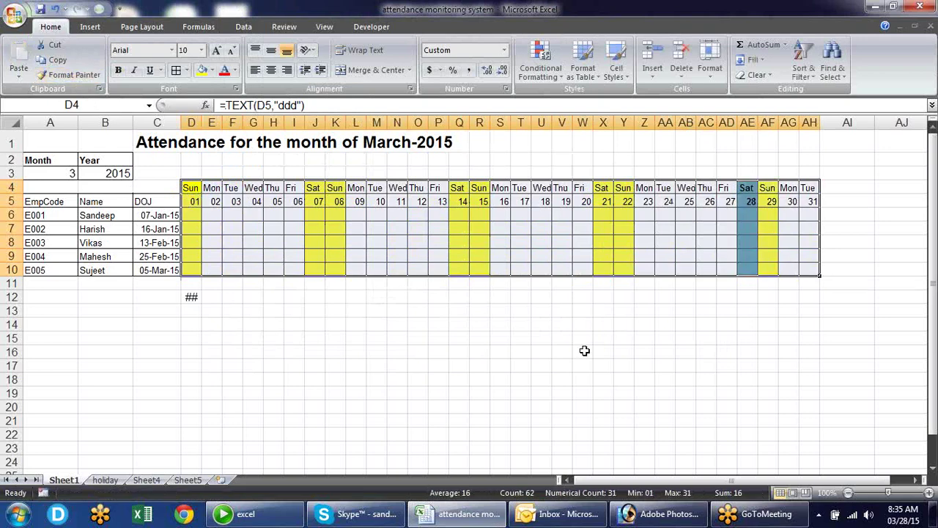
{"action": "left_click", "coordinate": [469, 361]}
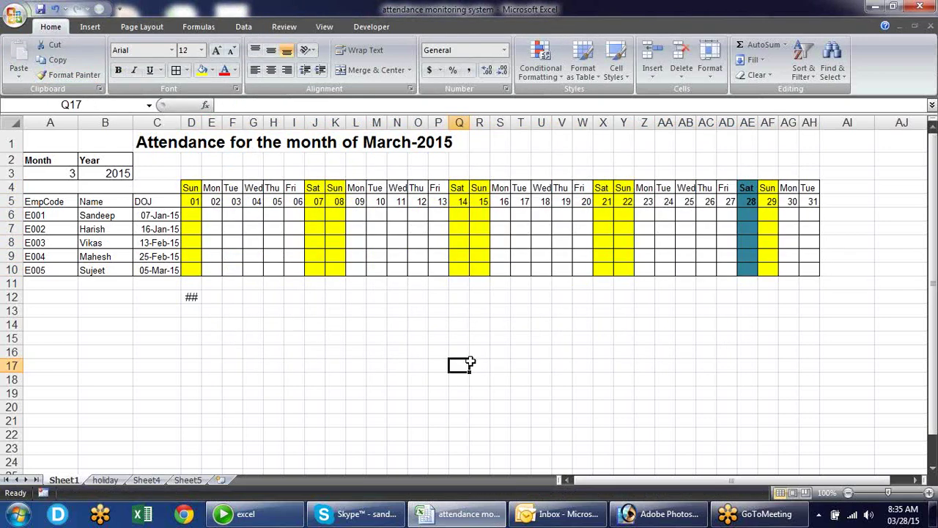
- Check the teal Sat 28 cells AE5–AE10, then go back to the D12 test formula
{"action": "left_click", "coordinate": [751, 202]}
{"action": "left_click", "coordinate": [748, 254]}
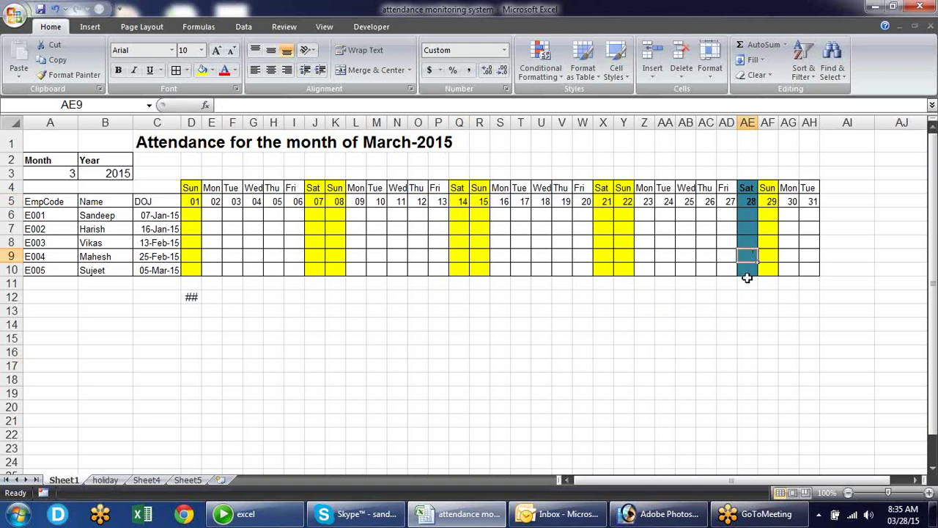
{"action": "left_click", "coordinate": [744, 270]}
{"action": "left_click", "coordinate": [746, 212]}
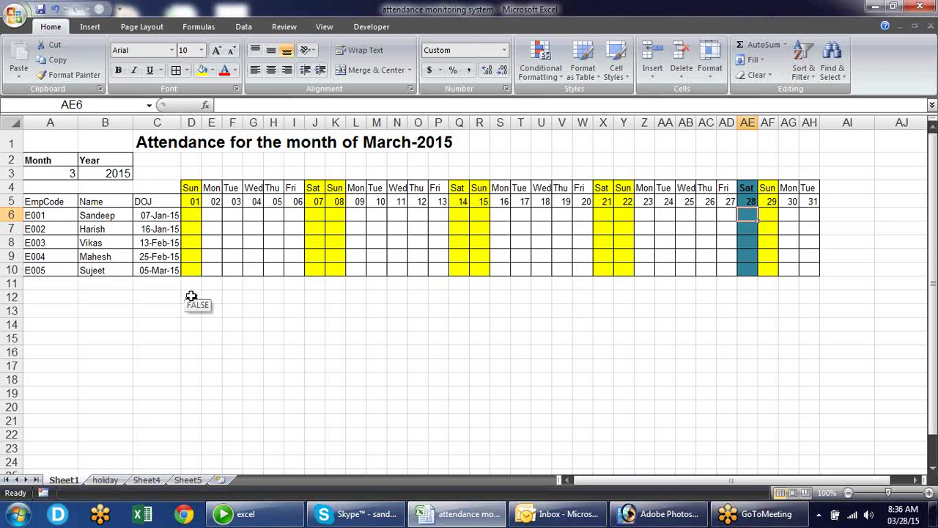
{"action": "left_click", "coordinate": [191, 295]}
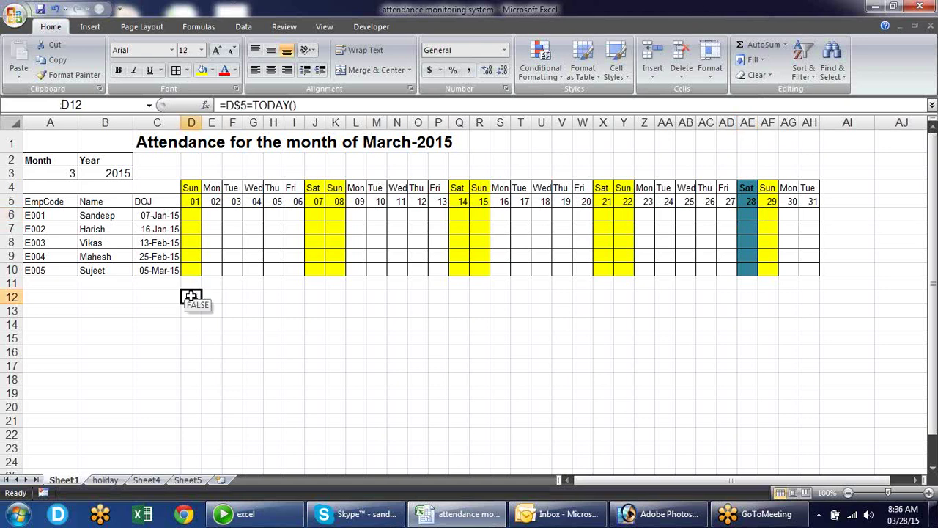
{"action": "right_click", "coordinate": [191, 296]}
- Cancel the accidental edit and delete the test formula from D12
{"action": "key", "text": "Escape"}
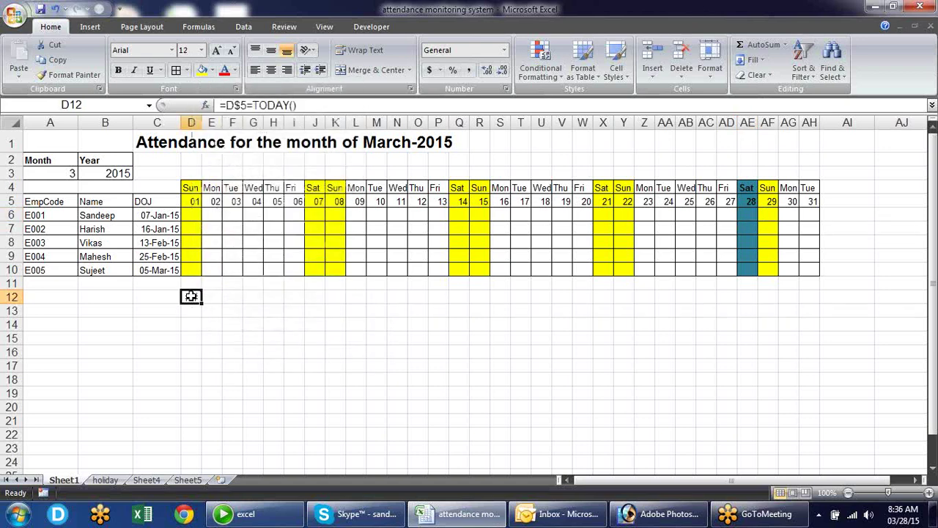
{"action": "double_click", "coordinate": [190, 296]}
{"action": "left_click", "coordinate": [266, 297]}
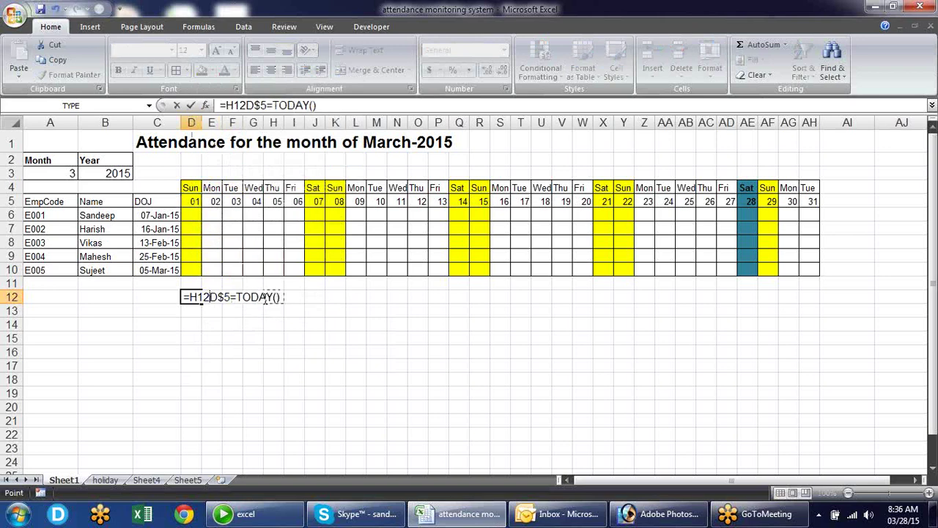
{"action": "key", "text": "Escape"}
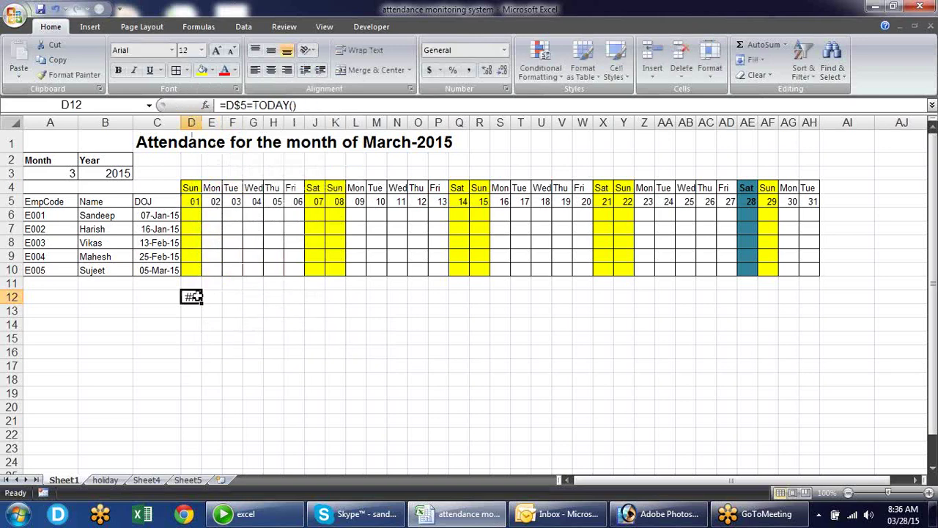
{"action": "key", "text": "Delete"}
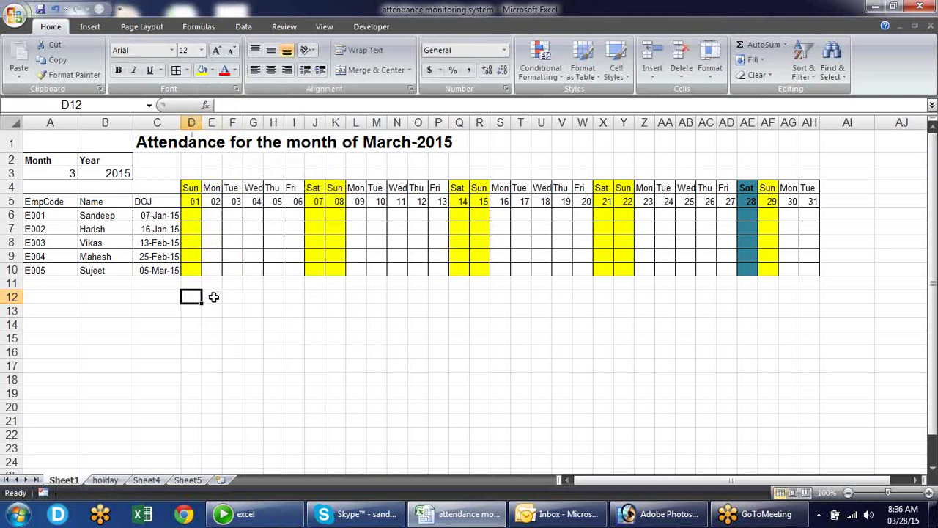
- Enter =TODAY() in B12 to check the date (28-Mar-15), then delete it
{"action": "left_click", "coordinate": [115, 300]}
{"action": "type", "text": "=to"}
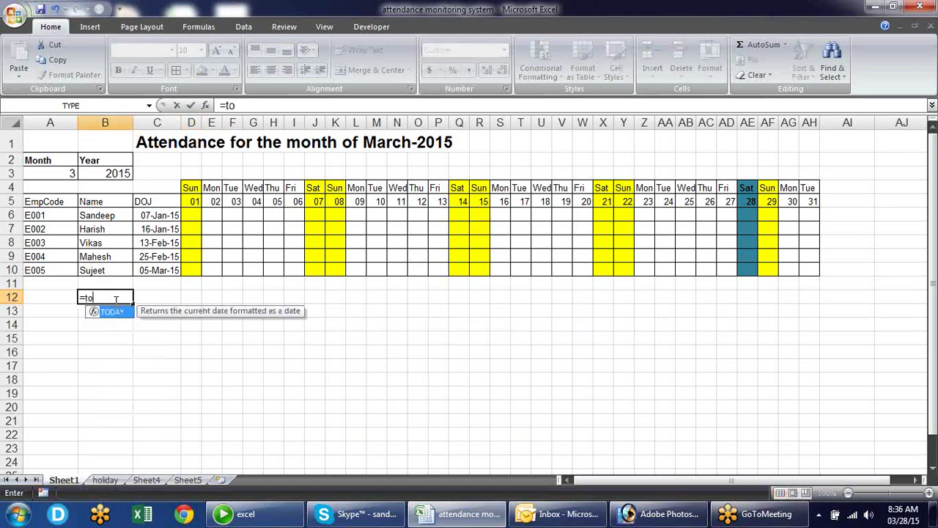
{"action": "key", "text": "Tab"}
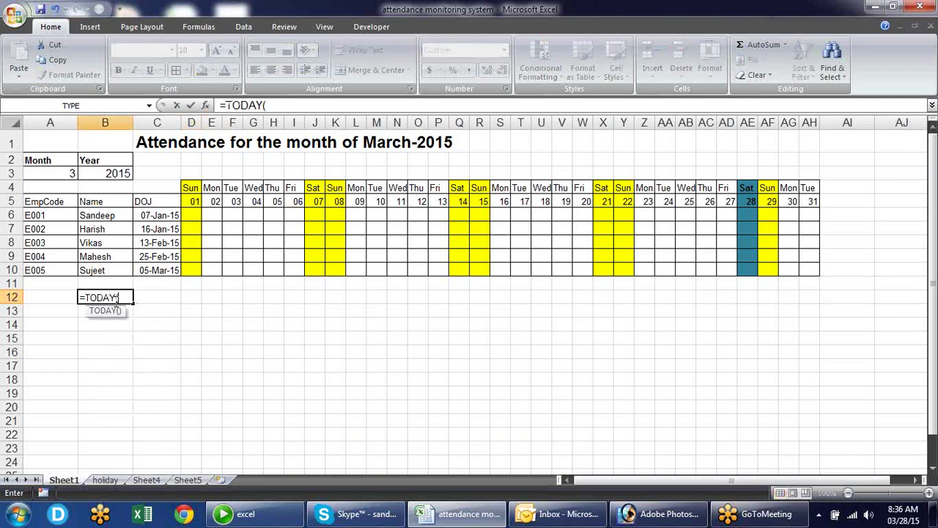
{"action": "type", "text": ")"}
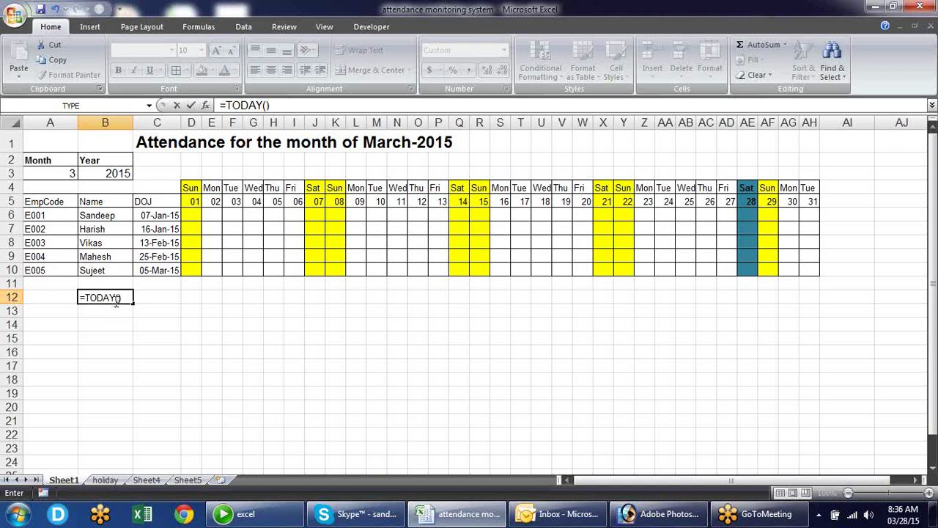
{"action": "key", "text": "Return"}
{"action": "left_click", "coordinate": [116, 300]}
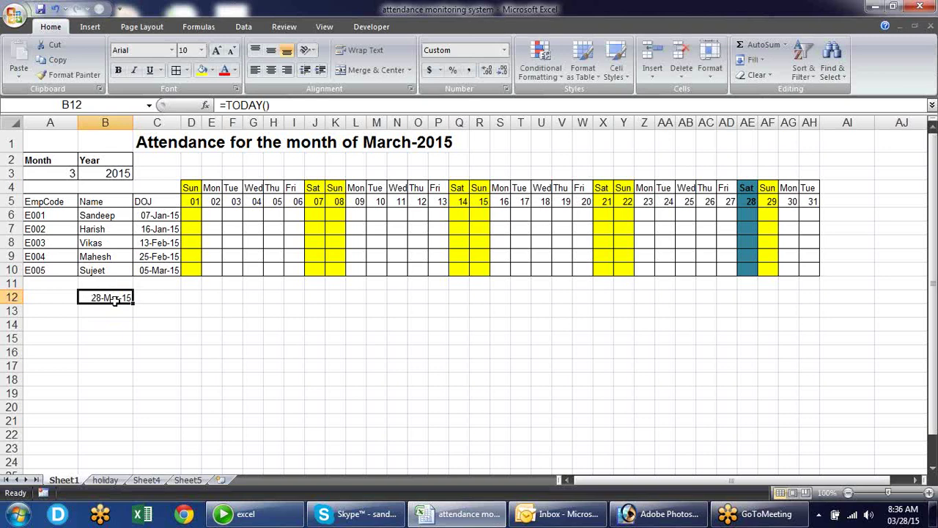
{"action": "key", "text": "Delete"}
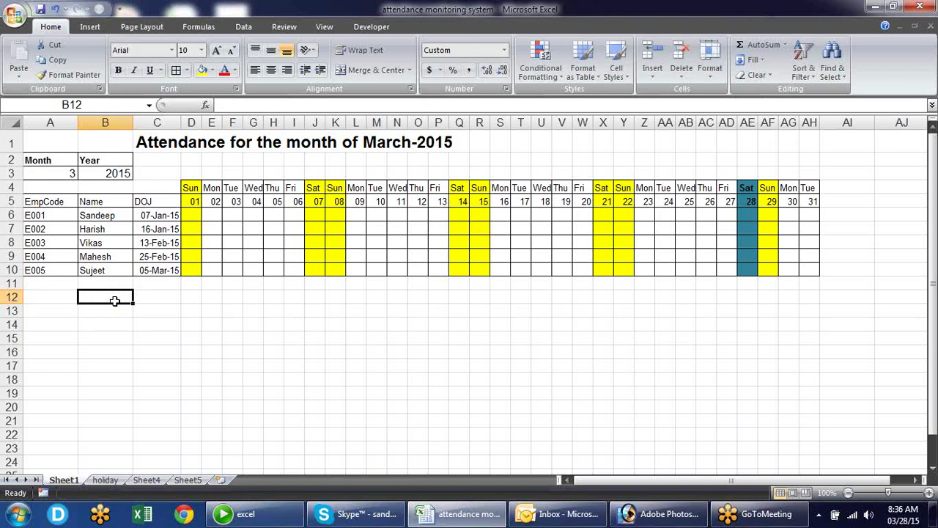
- Switch to the holiday sheet and look over its 2014 holiday table A1:C21
{"action": "left_click", "coordinate": [179, 311]}
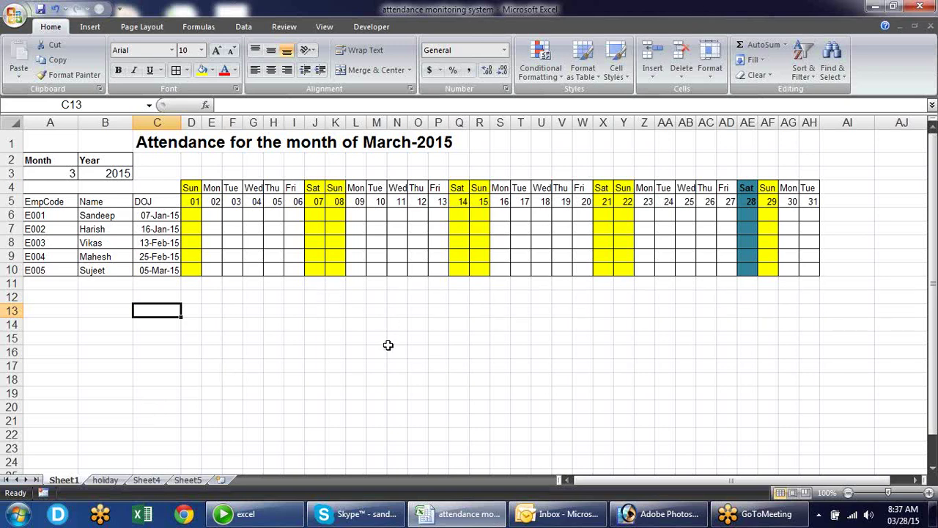
{"action": "left_click", "coordinate": [104, 479]}
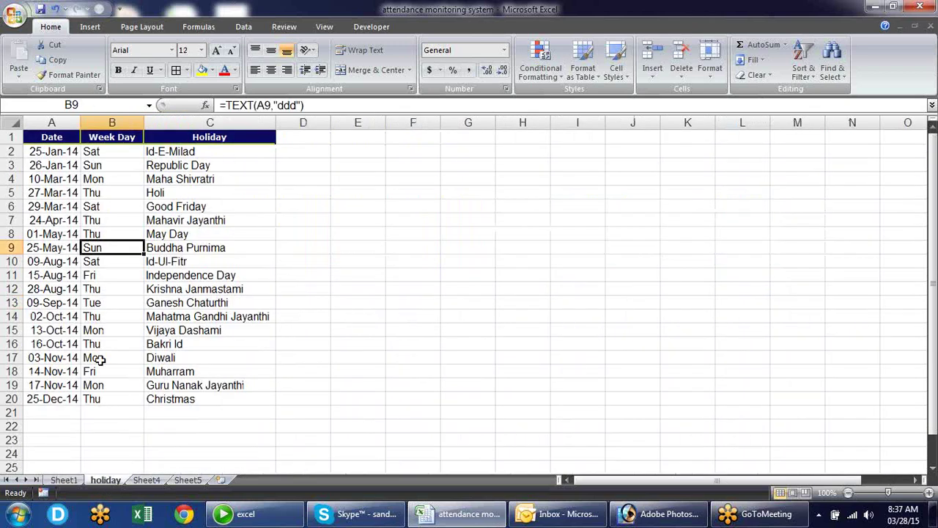
{"action": "left_click_drag", "start_coordinate": [62, 136], "coordinate": [195, 407]}
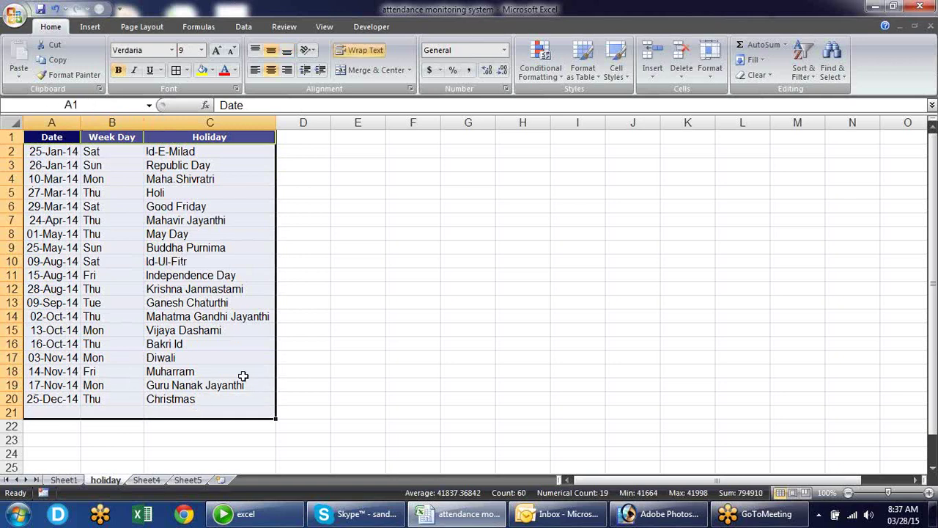
{"action": "left_click", "coordinate": [410, 382]}
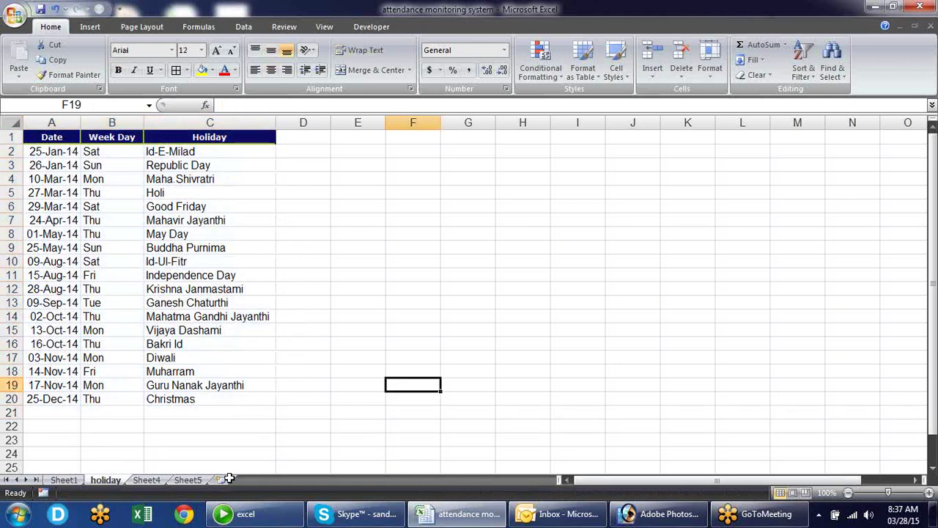
- Switch to Chrome and load the Google homepage
{"action": "left_click", "coordinate": [184, 513]}
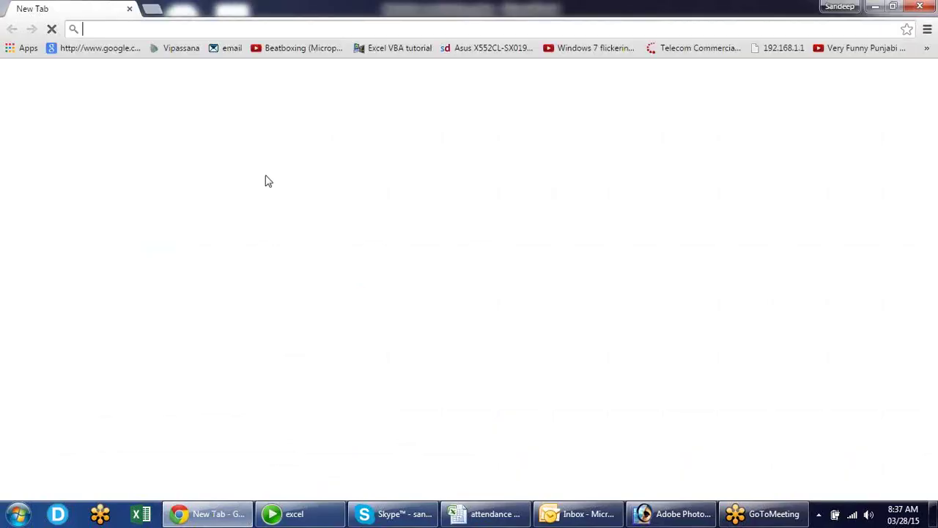
{"action": "type", "text": "google.com"}
{"action": "key", "text": "Return"}
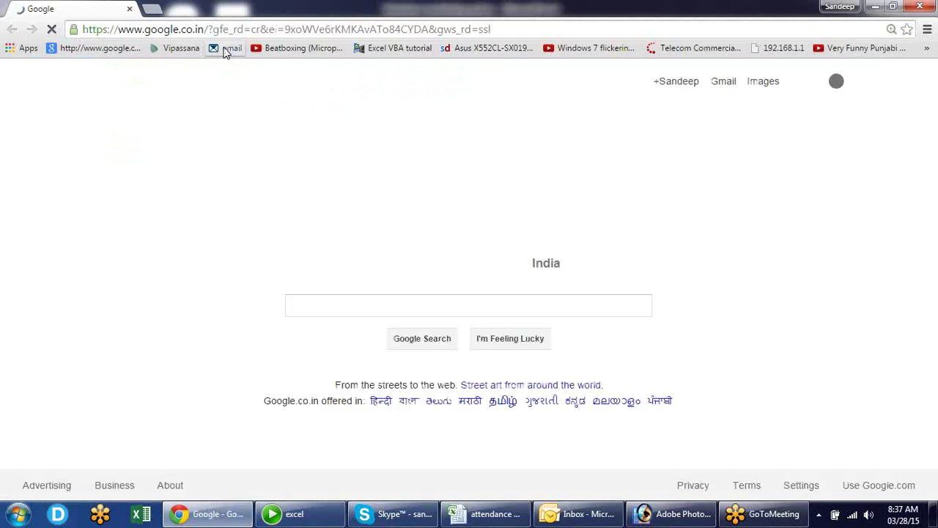
- Search for 'list of holidays 2015 canada' using the autocomplete suggestions
{"action": "type", "text": "l"}
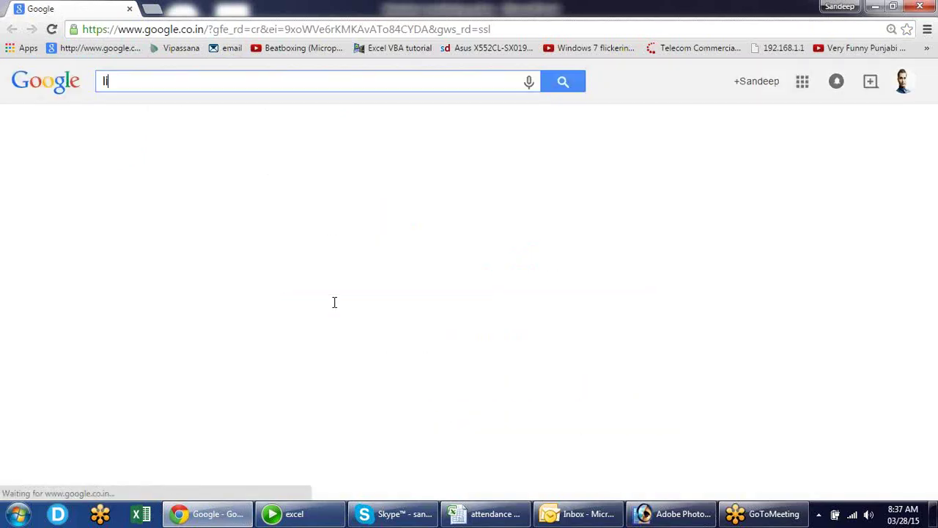
{"action": "type", "text": "ist of ho"}
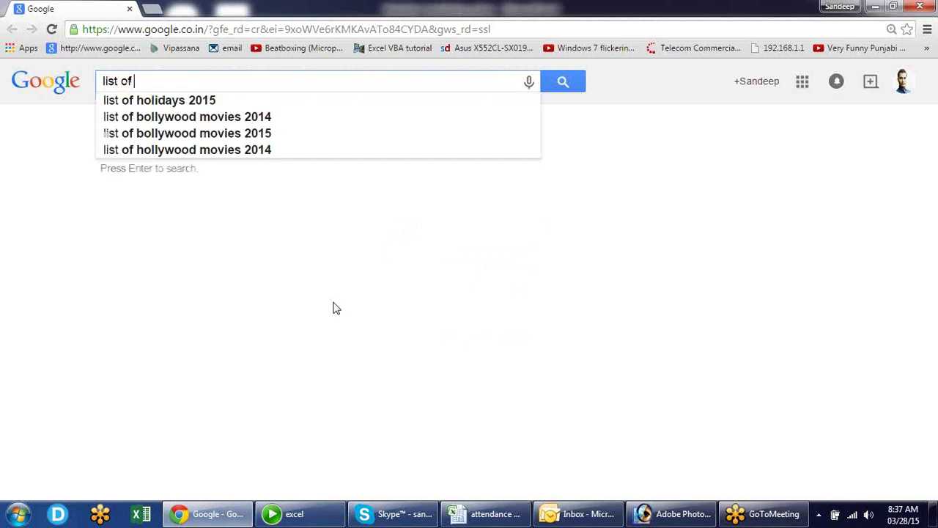
{"action": "key", "text": "Down"}
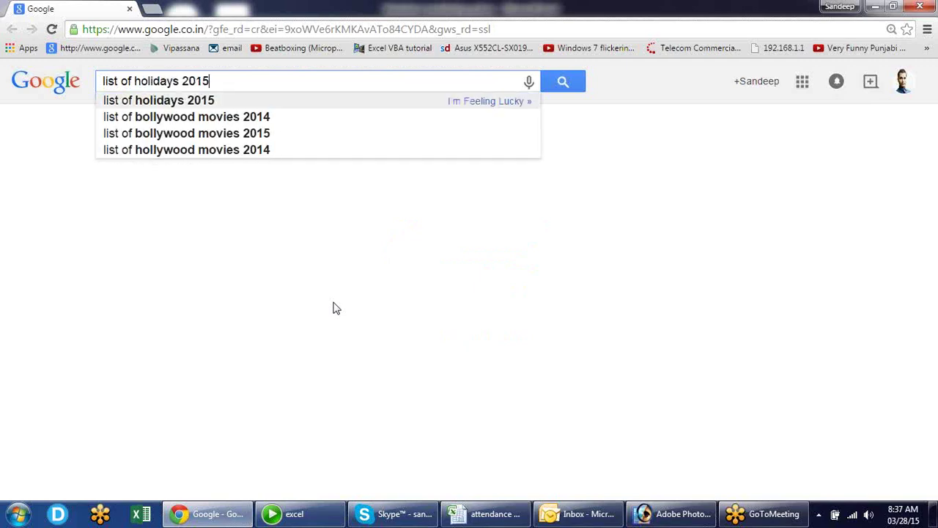
{"action": "key", "text": "Return"}
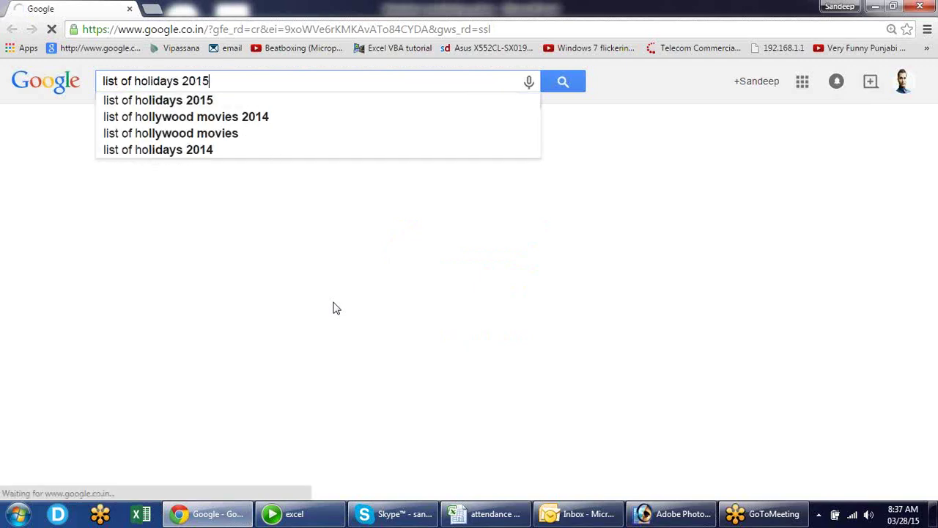
{"action": "type", "text": "can"}
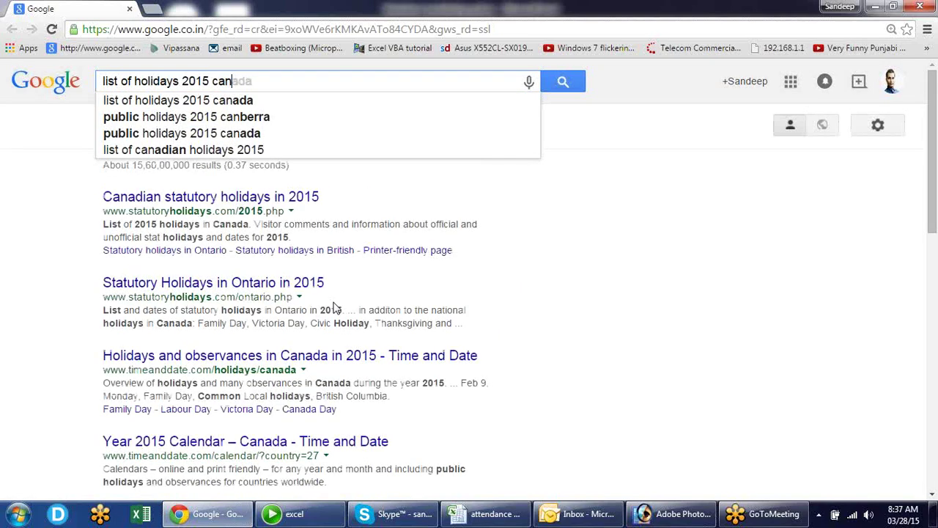
{"action": "key", "text": "Down"}
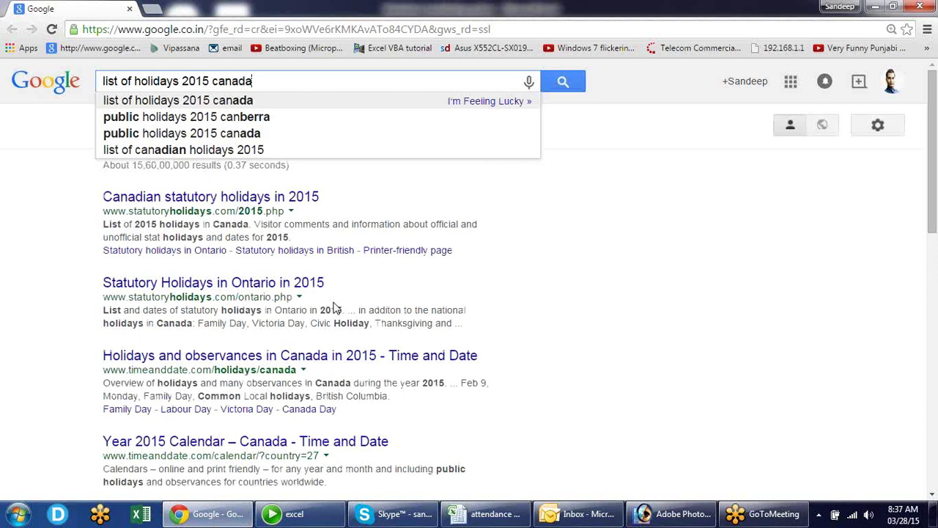
{"action": "key", "text": "Return"}
{"action": "left_click", "coordinate": [232, 196]}
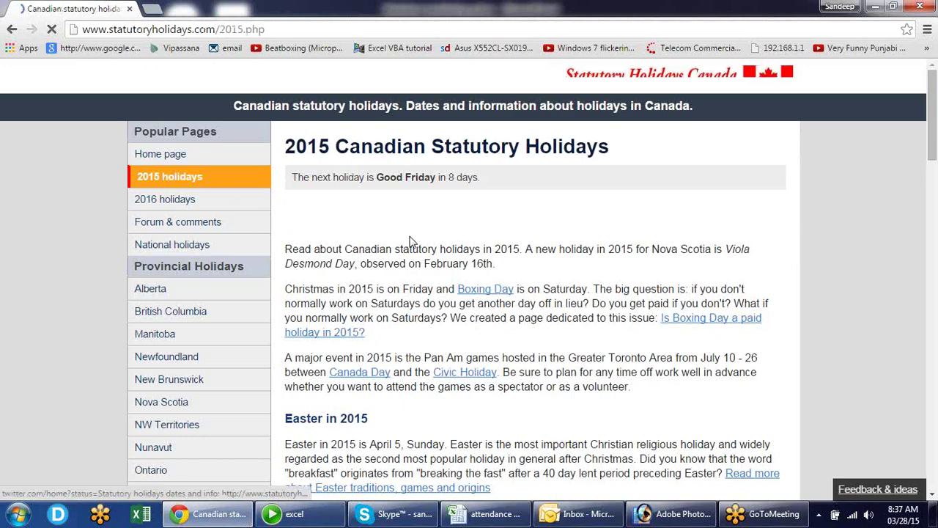
{"action": "scroll", "coordinate": [408, 233], "scroll_direction": "down", "scroll_amount": 4}
{"action": "scroll", "coordinate": [408, 233], "scroll_direction": "down", "scroll_amount": 3}
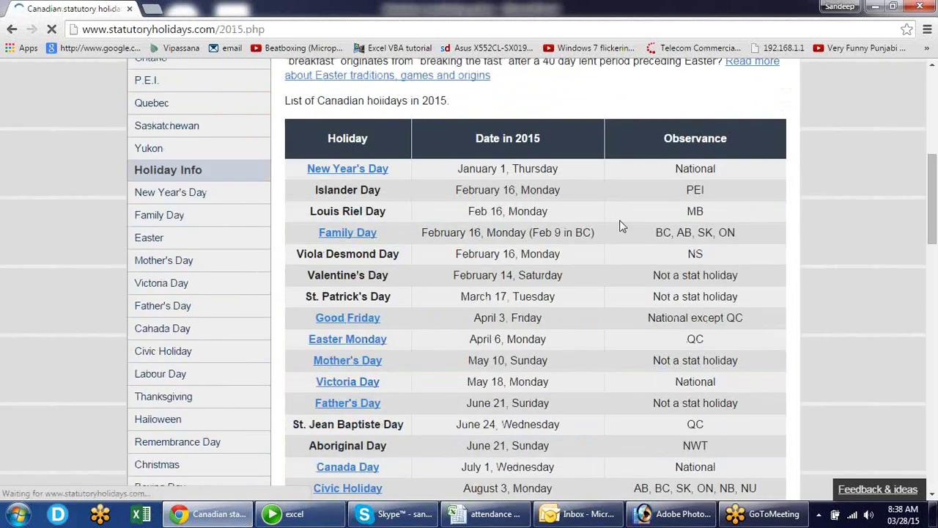
{"action": "scroll", "coordinate": [495, 205], "scroll_direction": "down", "scroll_amount": 2}
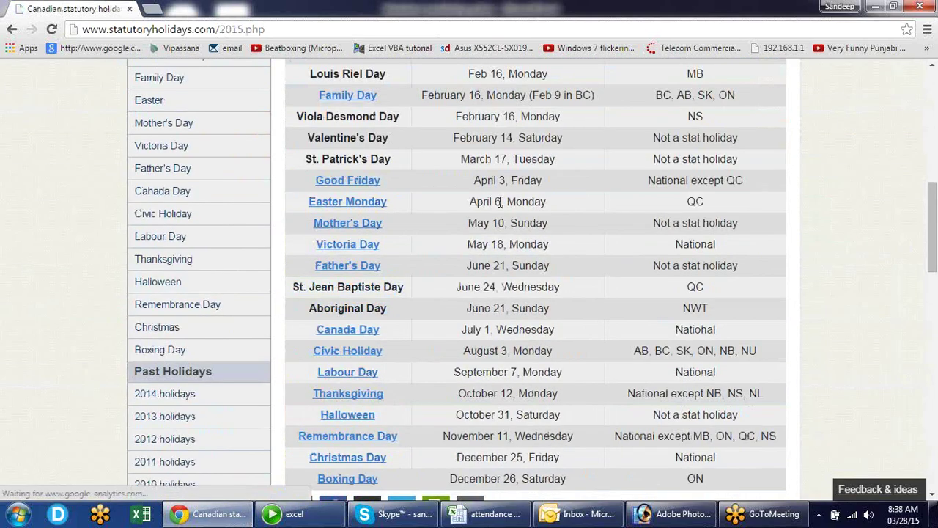
{"action": "scroll", "coordinate": [500, 202], "scroll_direction": "down", "scroll_amount": 2}
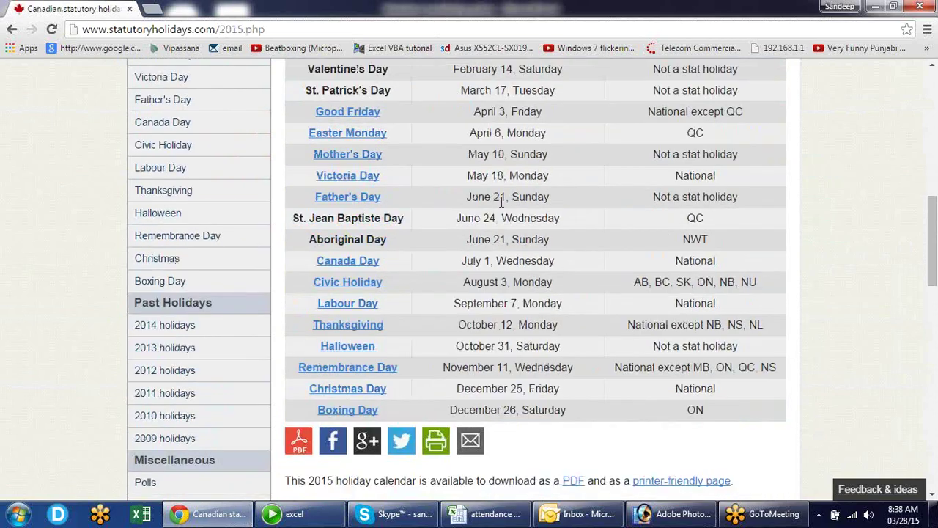
{"action": "scroll", "coordinate": [556, 267], "scroll_direction": "up", "scroll_amount": 3}
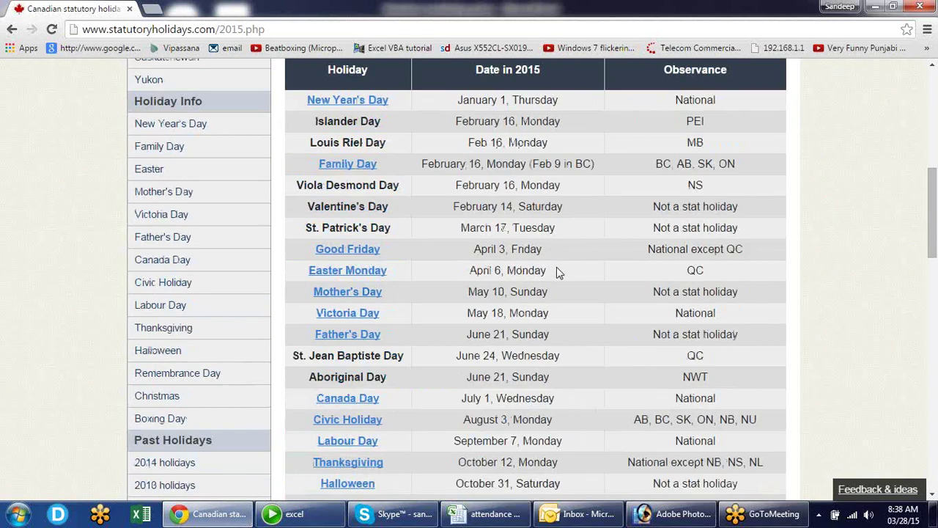
{"action": "scroll", "coordinate": [554, 251], "scroll_direction": "down", "scroll_amount": 2}
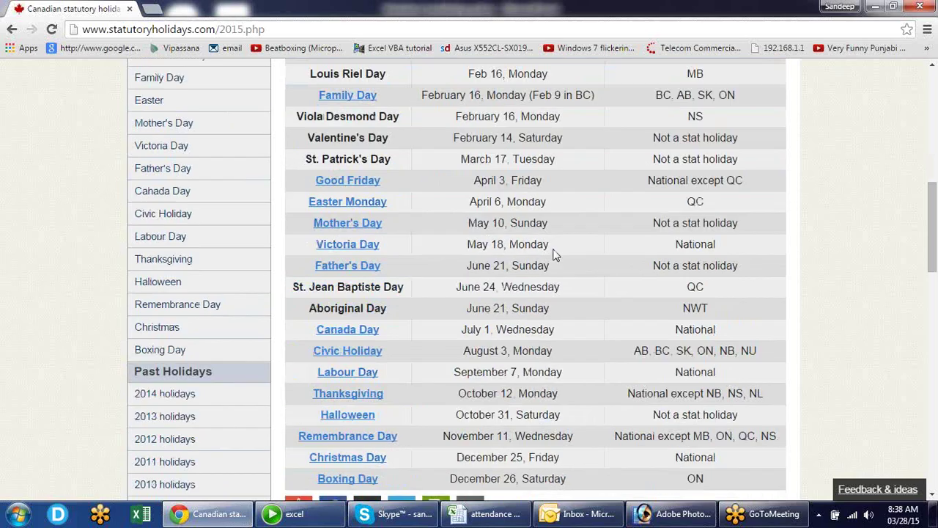
{"action": "scroll", "coordinate": [555, 252], "scroll_direction": "down", "scroll_amount": 3}
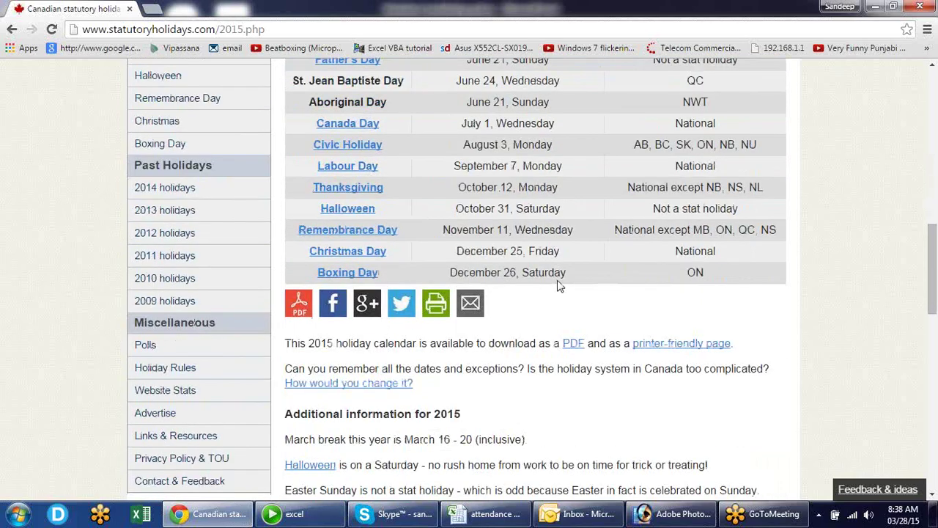
{"action": "scroll", "coordinate": [557, 285], "scroll_direction": "up", "scroll_amount": 4}
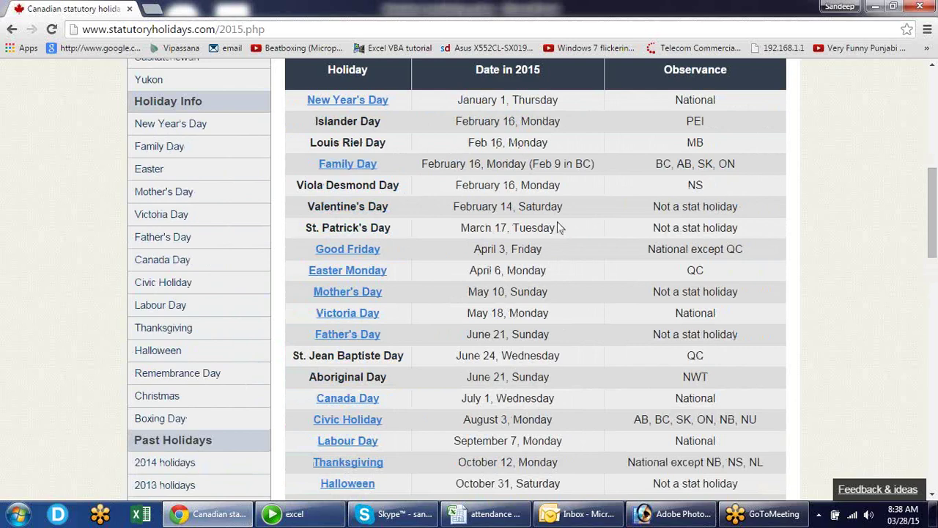
{"action": "left_click", "coordinate": [13, 32]}
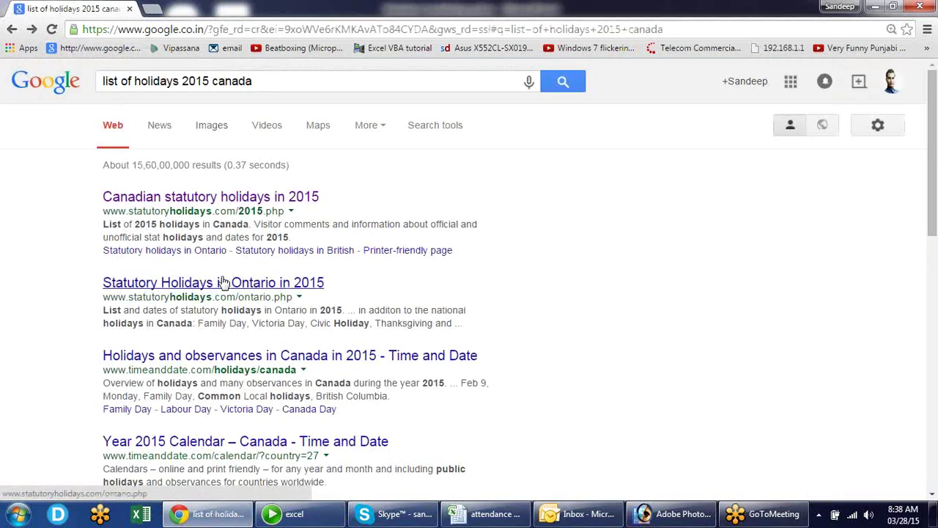
{"action": "left_click", "coordinate": [223, 284]}
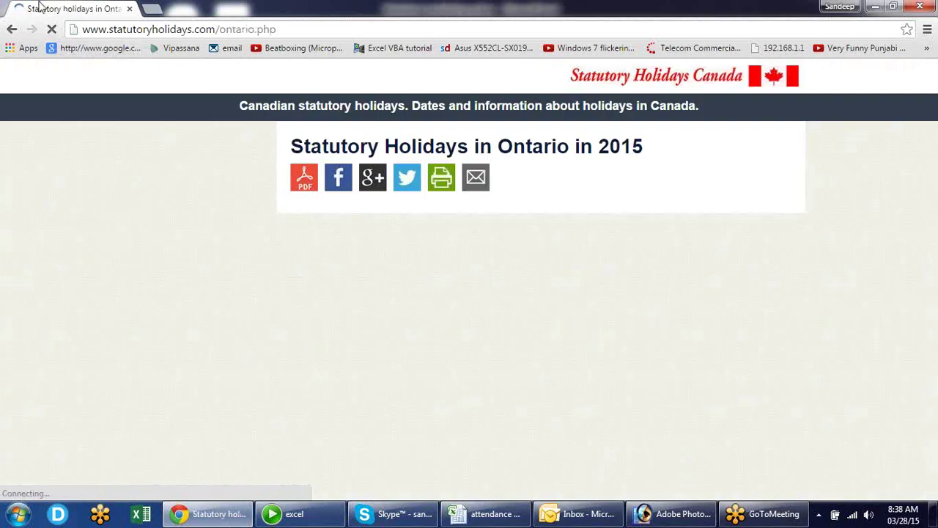
{"action": "left_click", "coordinate": [13, 29]}
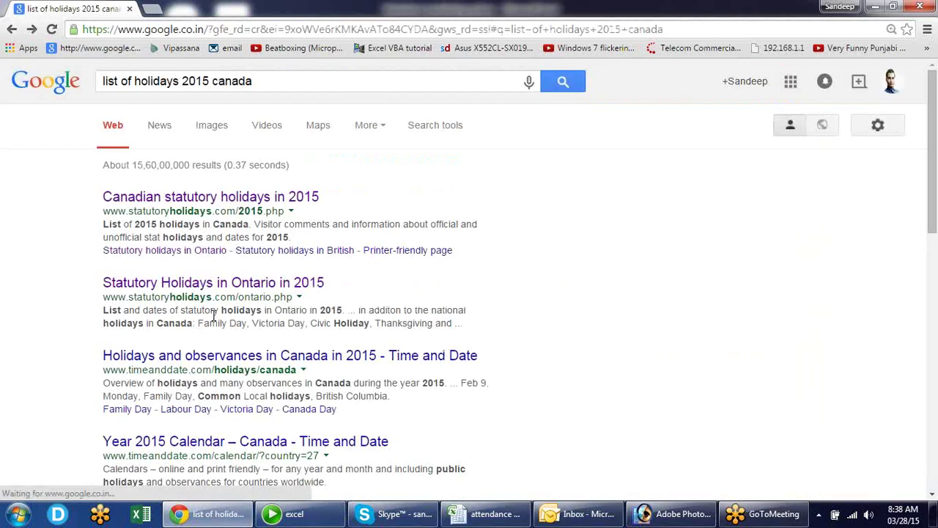
- Open the Time and Date 'Holidays and observances in Canada in 2015' result and scroll through it
{"action": "left_click", "coordinate": [211, 282]}
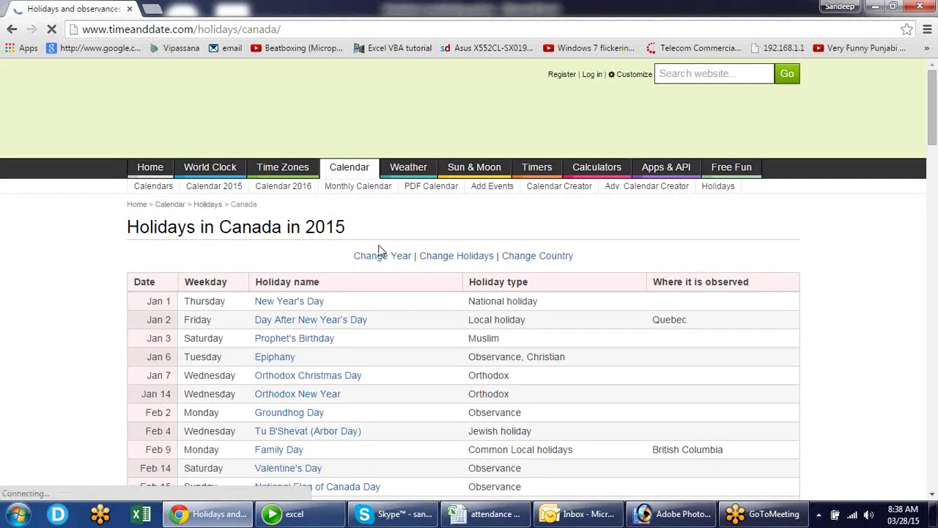
{"action": "scroll", "coordinate": [378, 250], "scroll_direction": "down", "scroll_amount": 2}
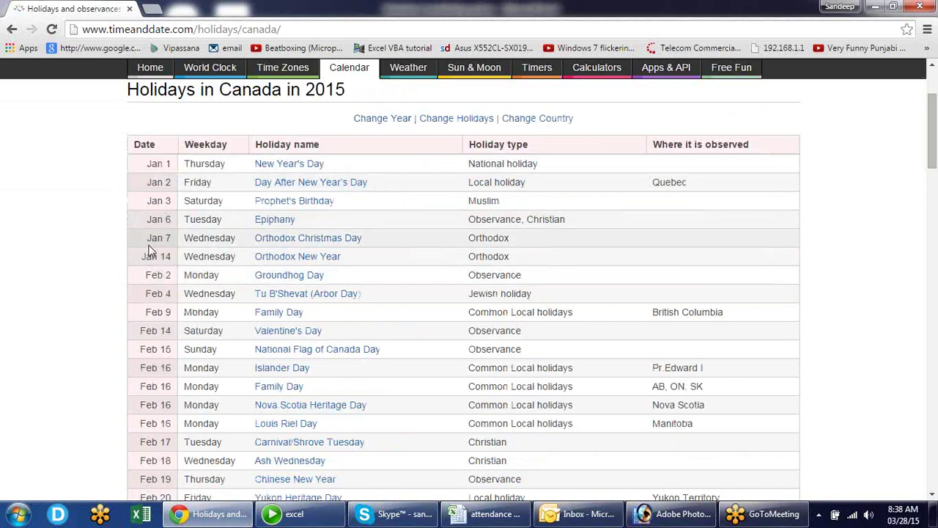
{"action": "scroll", "coordinate": [148, 251], "scroll_direction": "down", "scroll_amount": 7}
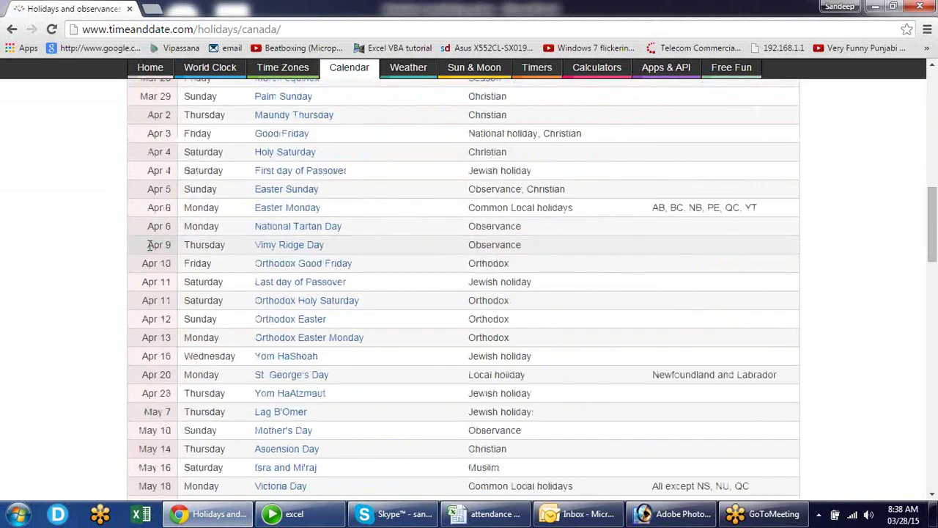
{"action": "scroll", "coordinate": [149, 245], "scroll_direction": "up", "scroll_amount": 10}
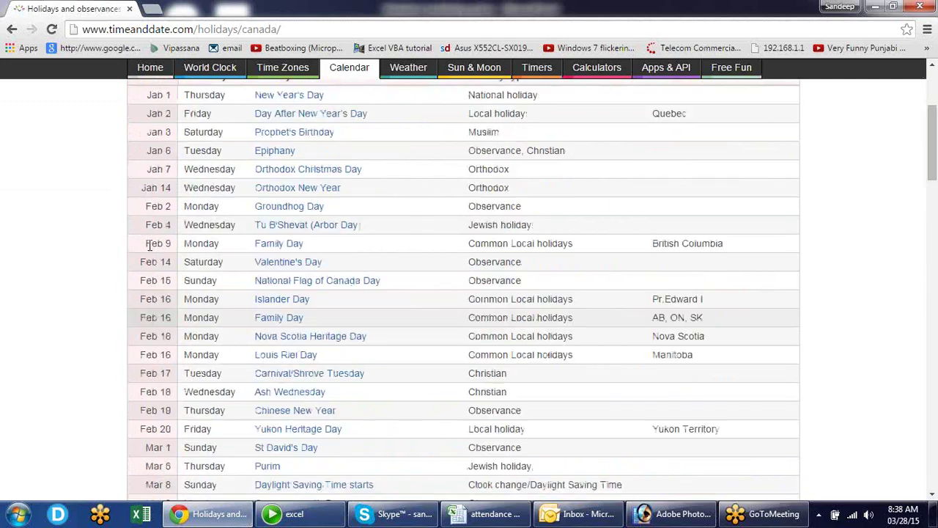
{"action": "scroll", "coordinate": [148, 247], "scroll_direction": "down", "scroll_amount": 6}
{"action": "scroll", "coordinate": [149, 245], "scroll_direction": "down", "scroll_amount": 12}
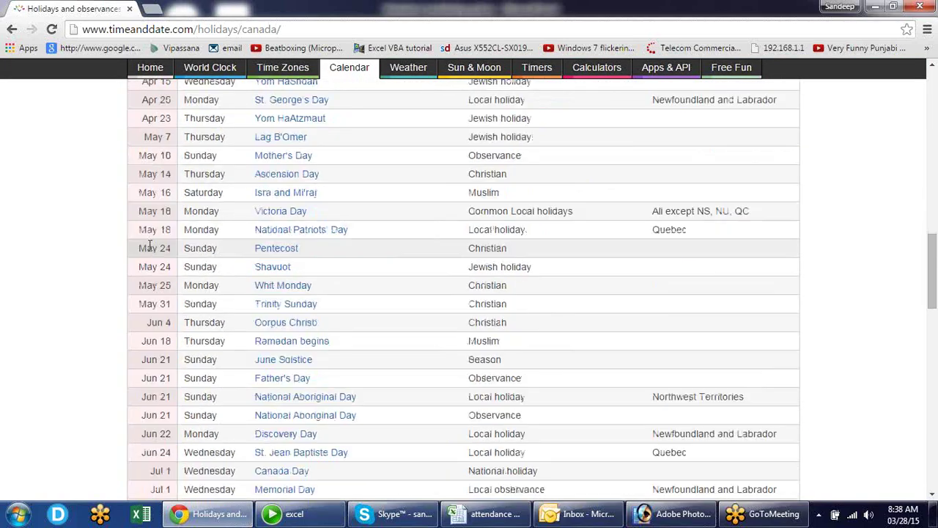
{"action": "scroll", "coordinate": [149, 246], "scroll_direction": "down", "scroll_amount": 5}
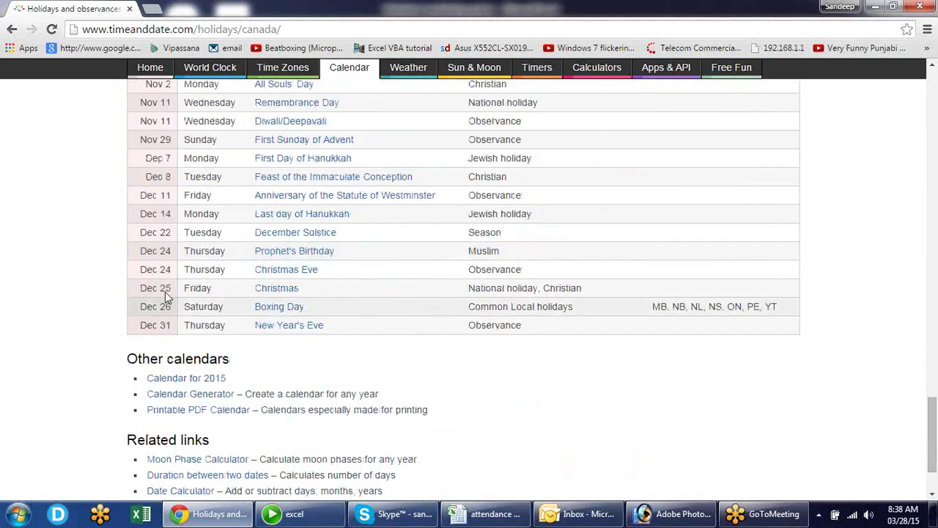
{"action": "scroll", "coordinate": [171, 303], "scroll_direction": "up", "scroll_amount": 14}
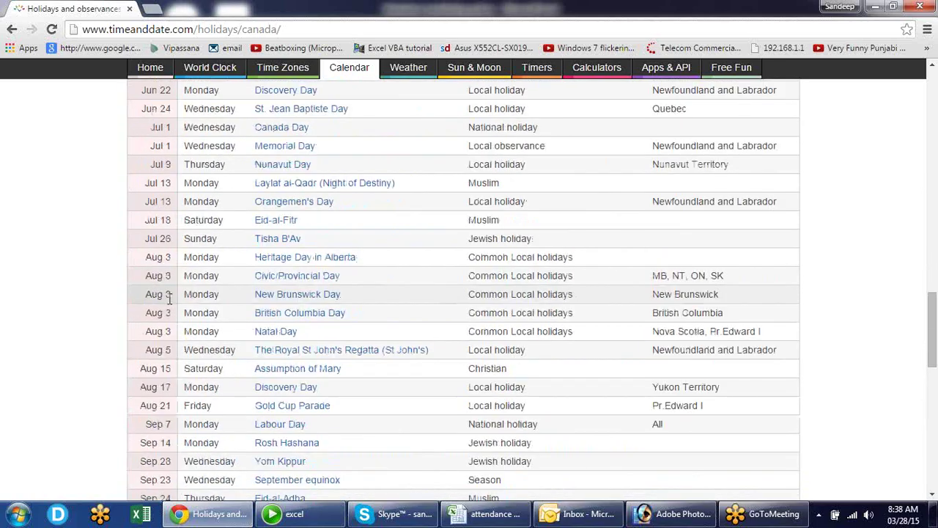
{"action": "scroll", "coordinate": [169, 297], "scroll_direction": "up", "scroll_amount": 10}
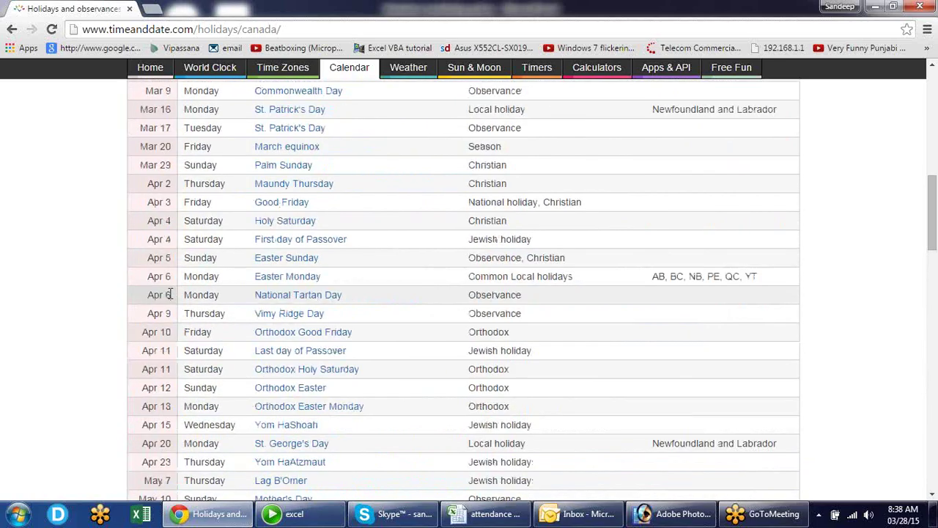
{"action": "scroll", "coordinate": [168, 289], "scroll_direction": "up", "scroll_amount": 4}
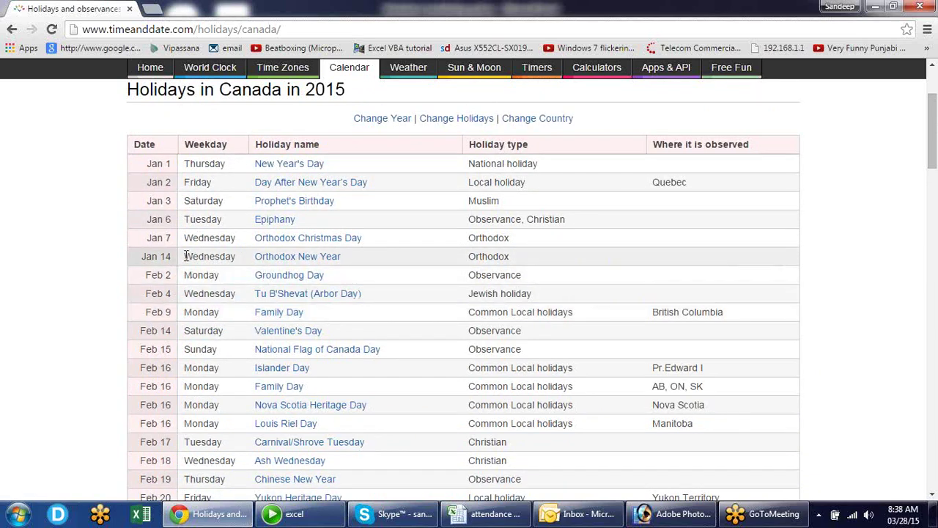
- Highlight the January holiday rows, then go back to the Google results
{"action": "left_click_drag", "start_coordinate": [168, 255], "coordinate": [152, 163]}
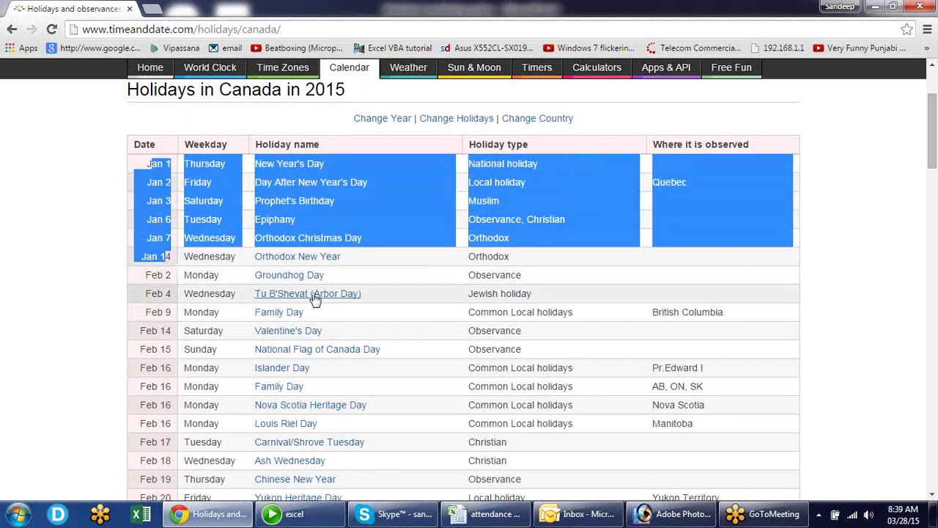
{"action": "left_click", "coordinate": [41, 233]}
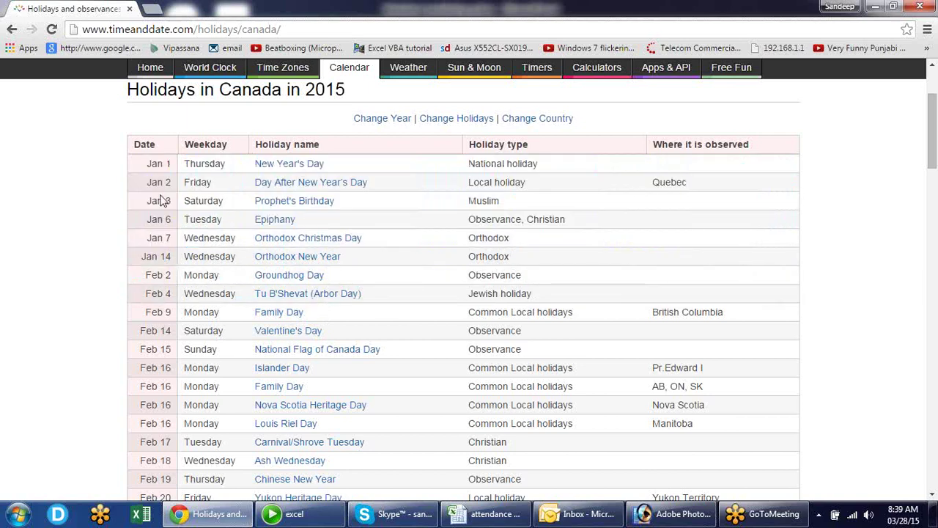
{"action": "left_click", "coordinate": [11, 29]}
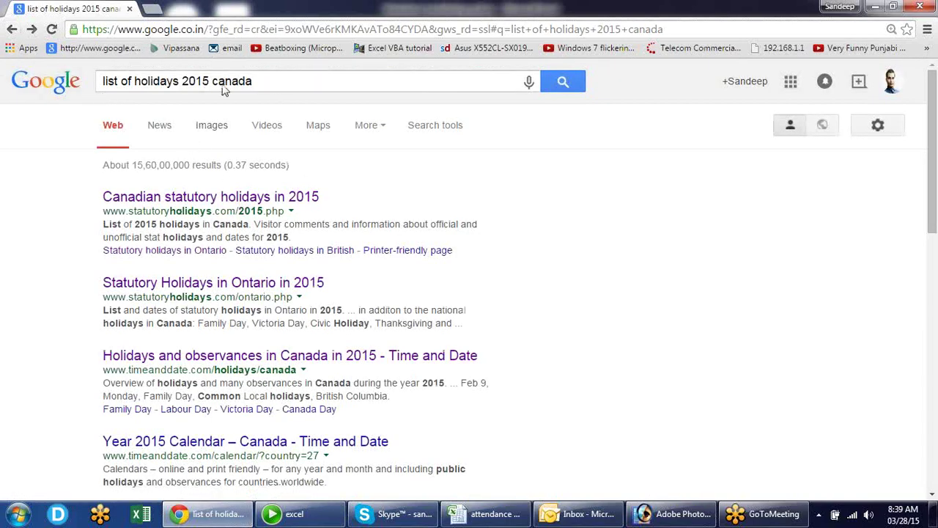
- Change the query to 'list of holidays 2015 indian' and open the publicholidays.in India result
{"action": "left_click_drag", "start_coordinate": [258, 81], "coordinate": [214, 82]}
{"action": "type", "text": "indian"}
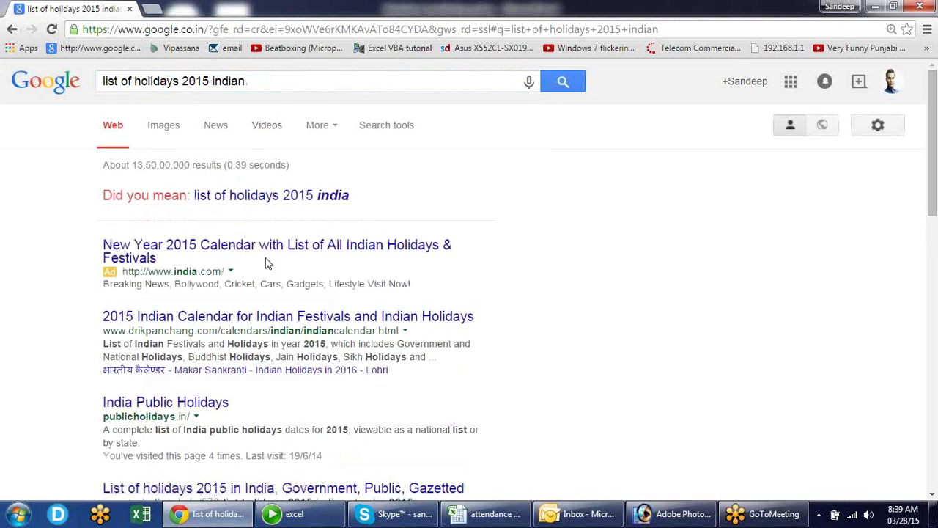
{"action": "left_click", "coordinate": [224, 323]}
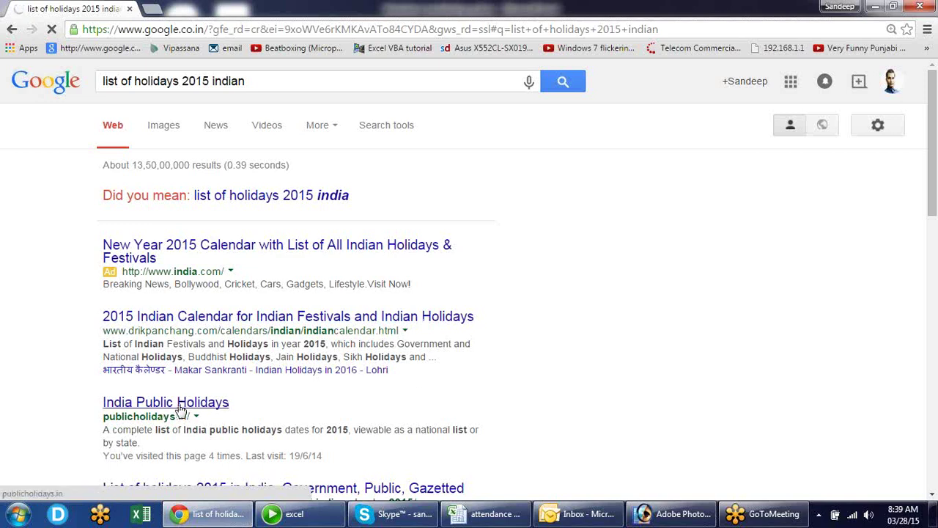
{"action": "left_click", "coordinate": [182, 407]}
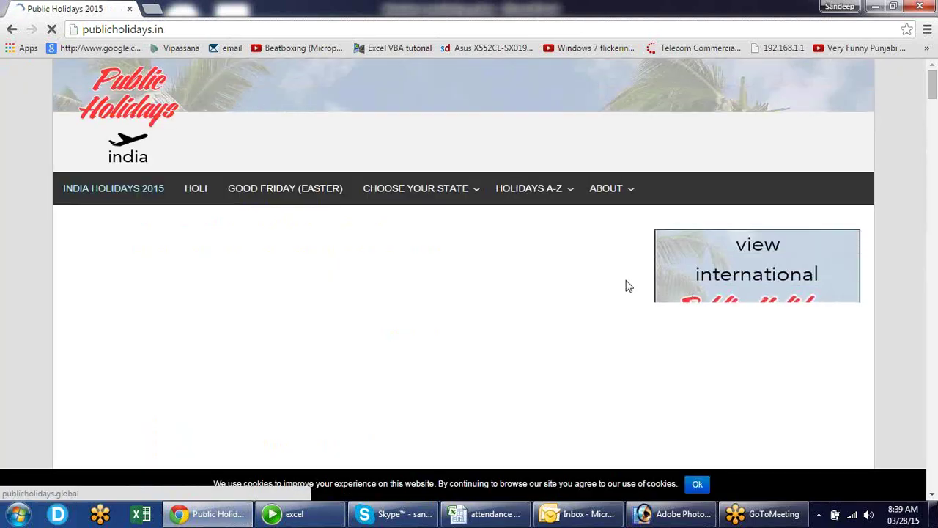
- Scroll the India holidays page and open the Delhi 2015 holiday list
{"action": "scroll", "coordinate": [452, 245], "scroll_direction": "down", "scroll_amount": 4}
{"action": "scroll", "coordinate": [431, 256], "scroll_direction": "down", "scroll_amount": 2}
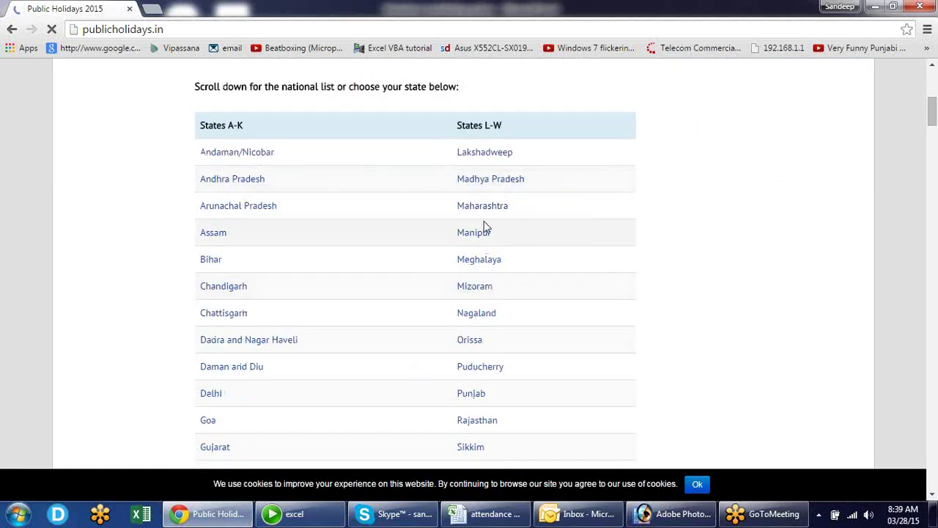
{"action": "scroll", "coordinate": [403, 234], "scroll_direction": "down", "scroll_amount": 2}
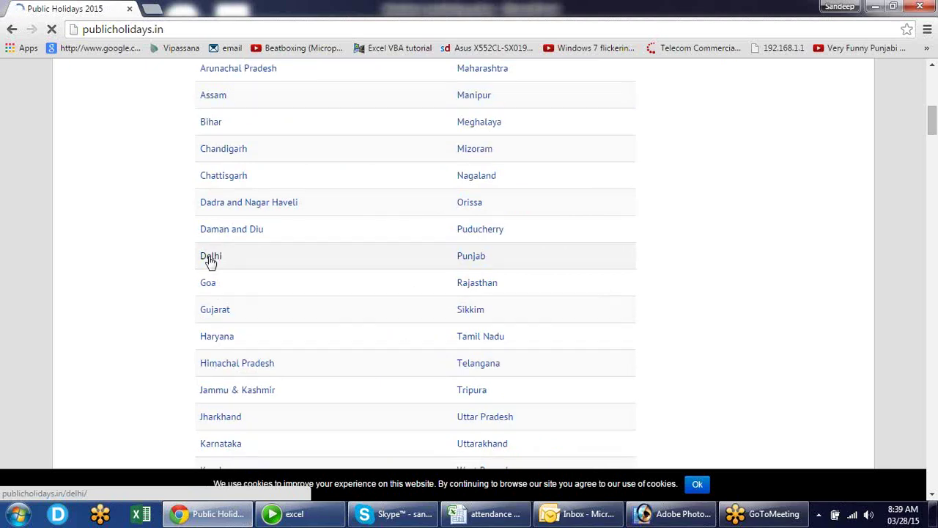
{"action": "left_click", "coordinate": [211, 258]}
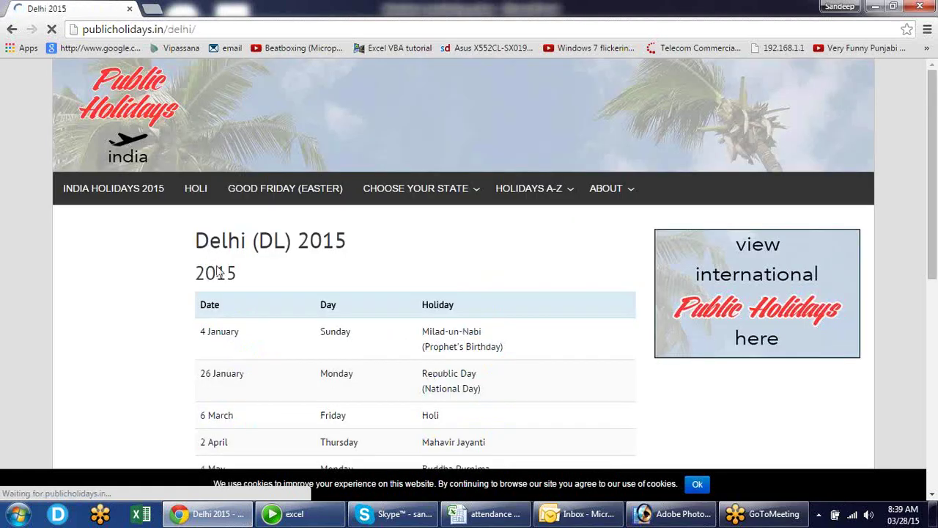
{"action": "scroll", "coordinate": [279, 265], "scroll_direction": "down", "scroll_amount": 5}
{"action": "scroll", "coordinate": [258, 235], "scroll_direction": "down", "scroll_amount": 2}
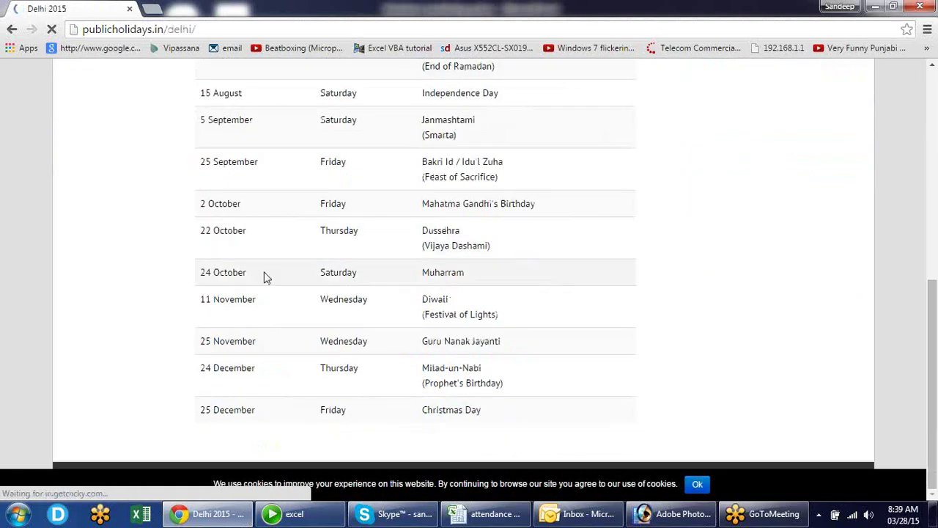
{"action": "scroll", "coordinate": [264, 279], "scroll_direction": "up", "scroll_amount": 4}
{"action": "scroll", "coordinate": [249, 249], "scroll_direction": "down", "scroll_amount": 2}
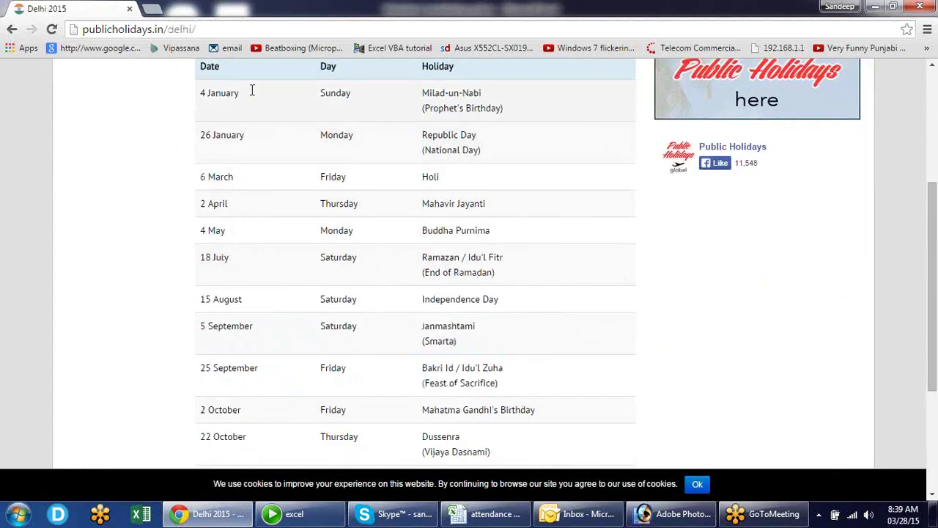
- Highlight the Delhi holiday dates, dismiss the signup popup, and return to the Excel workbook
{"action": "left_click_drag", "start_coordinate": [200, 92], "coordinate": [291, 426]}
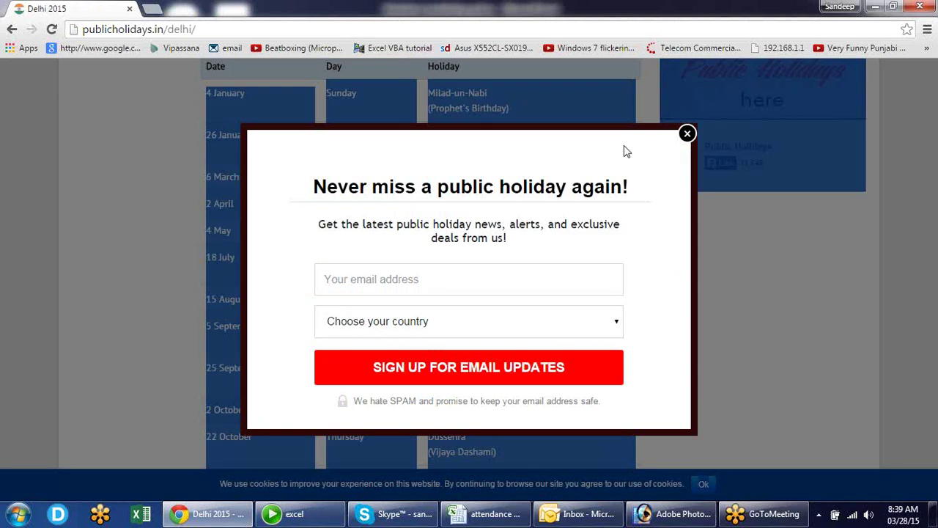
{"action": "left_click", "coordinate": [685, 135]}
{"action": "left_click", "coordinate": [319, 103]}
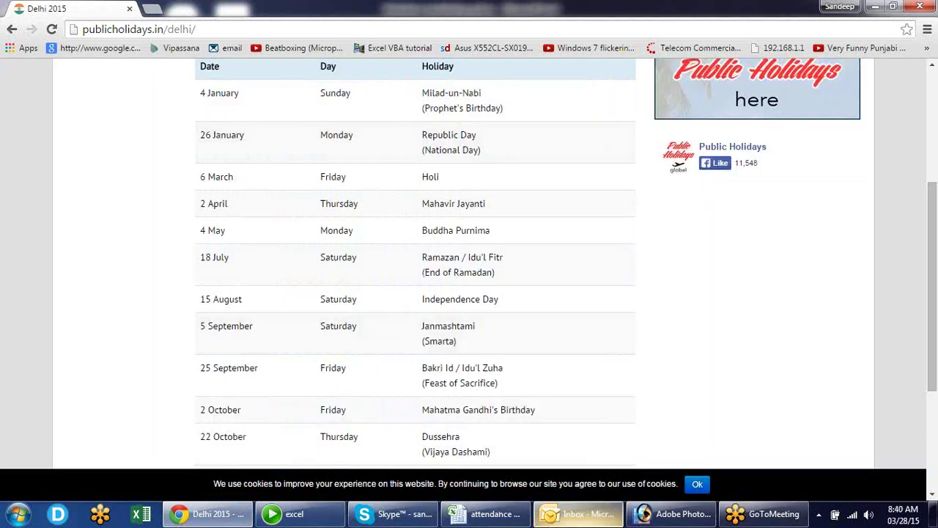
{"action": "left_click", "coordinate": [485, 514]}
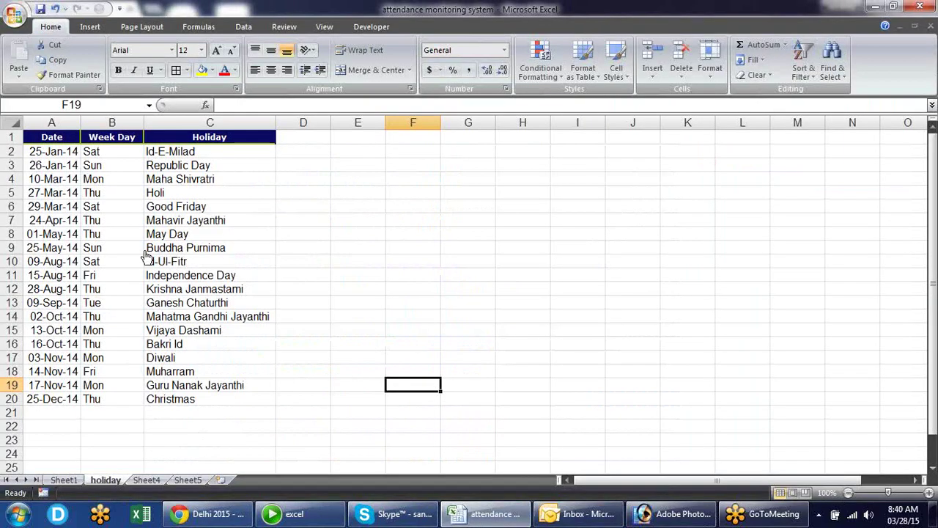
- Replace 2014 with 2015 in the holiday dates A2:A20, making 19 replacements
{"action": "left_click", "coordinate": [65, 154]}
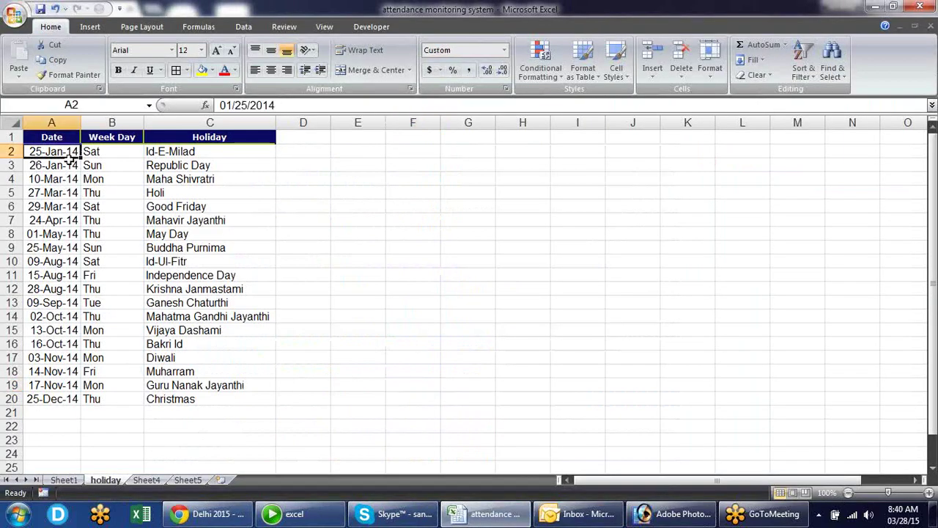
{"action": "left_click_drag", "start_coordinate": [57, 150], "coordinate": [56, 398]}
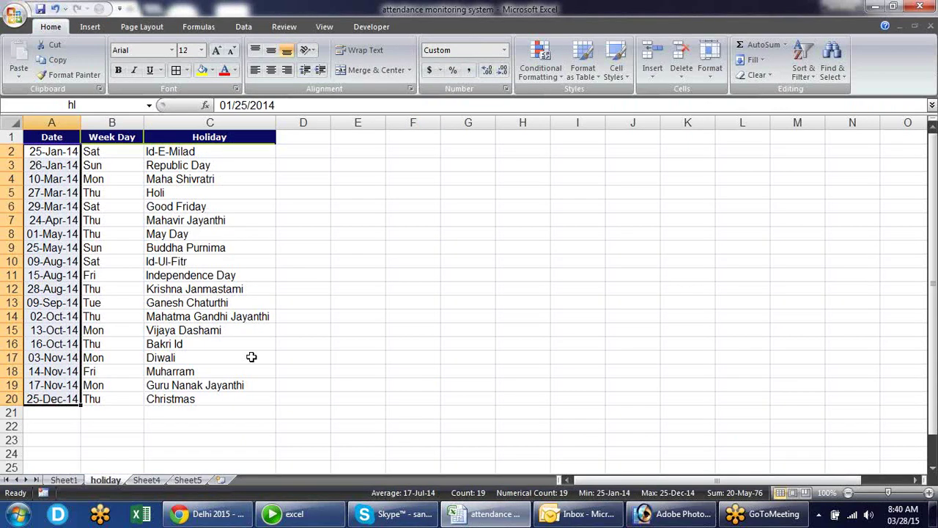
{"action": "key", "text": "ctrl+f"}
{"action": "left_click", "coordinate": [352, 191]}
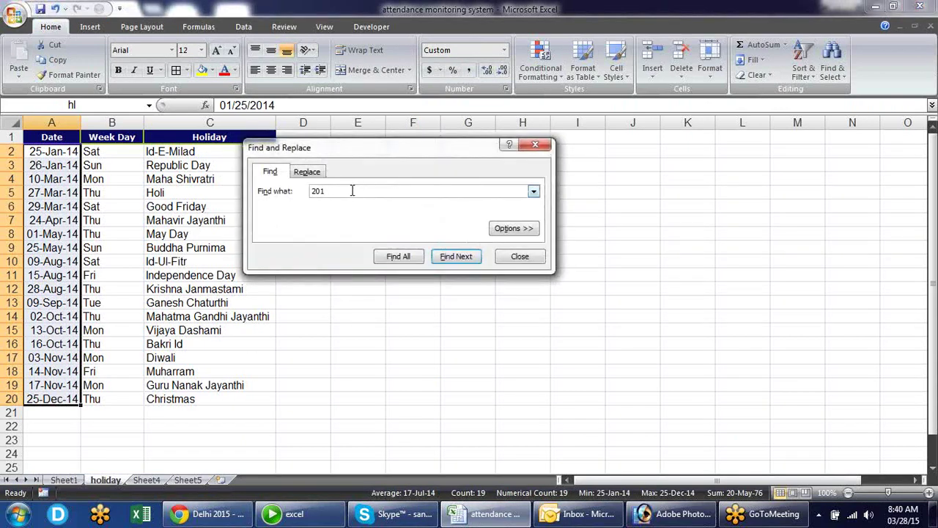
{"action": "left_click", "coordinate": [307, 171]}
{"action": "left_click", "coordinate": [352, 206]}
{"action": "left_click", "coordinate": [289, 258]}
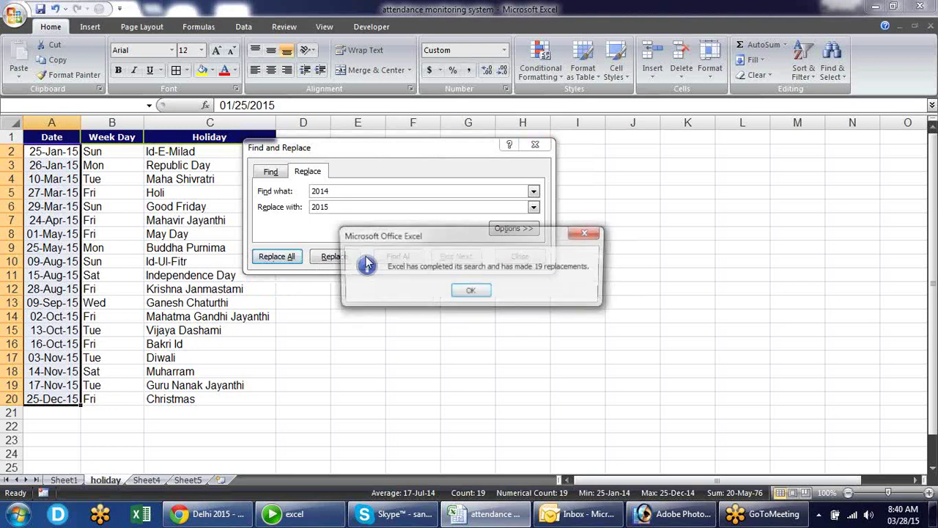
{"action": "left_click", "coordinate": [470, 292]}
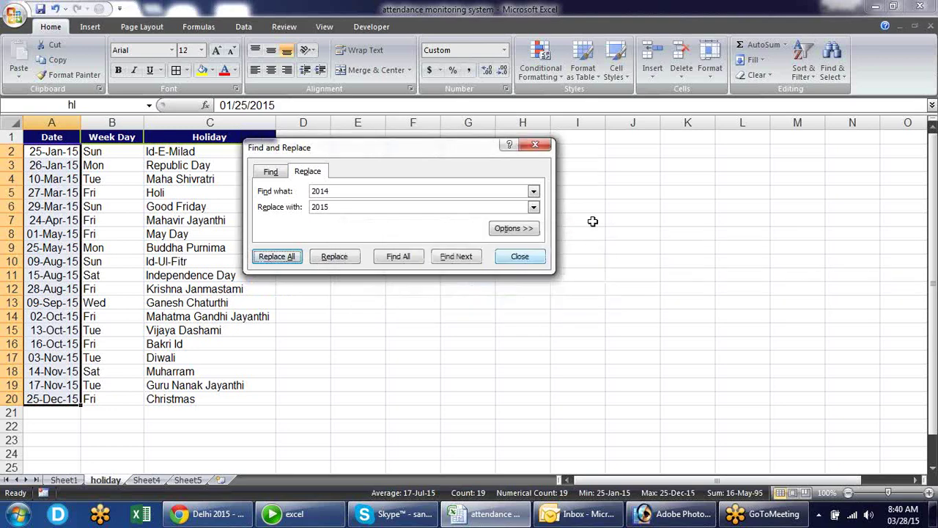
{"action": "left_click", "coordinate": [535, 144]}
{"action": "left_click", "coordinate": [480, 243]}
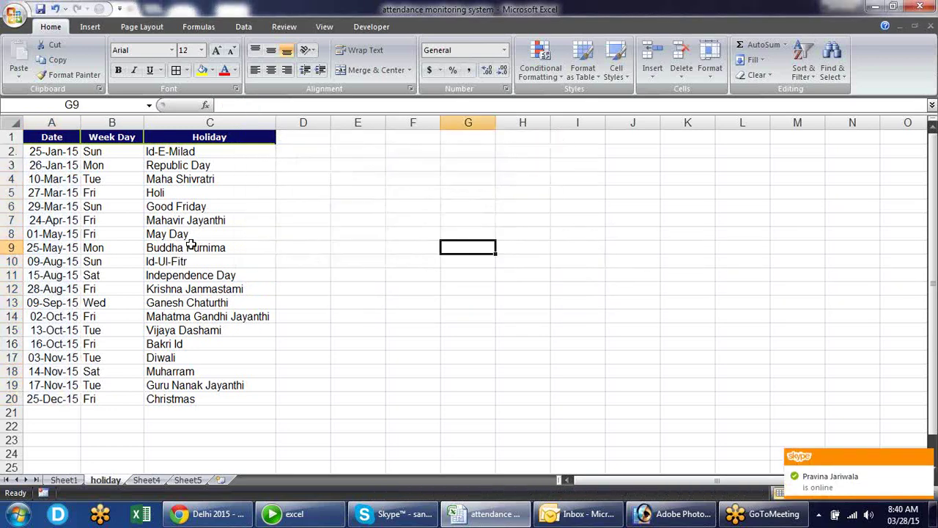
- Try selecting the Week Day and Holiday columns, then deselect them
{"action": "left_click_drag", "start_coordinate": [112, 122], "coordinate": [245, 117]}
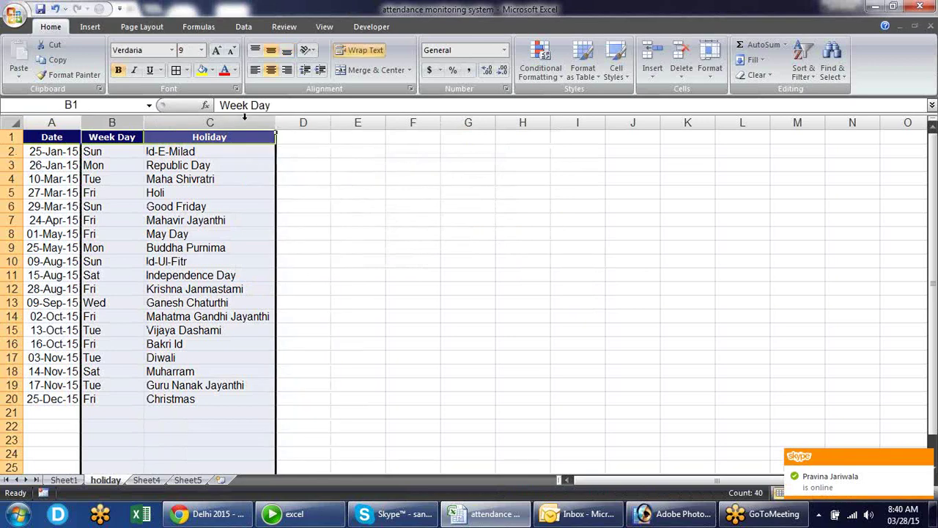
{"action": "left_click", "coordinate": [244, 117]}
{"action": "left_click_drag", "start_coordinate": [114, 123], "coordinate": [263, 130]}
{"action": "left_click", "coordinate": [254, 120]}
{"action": "left_click_drag", "start_coordinate": [134, 121], "coordinate": [187, 121]}
{"action": "left_click", "coordinate": [372, 235]}
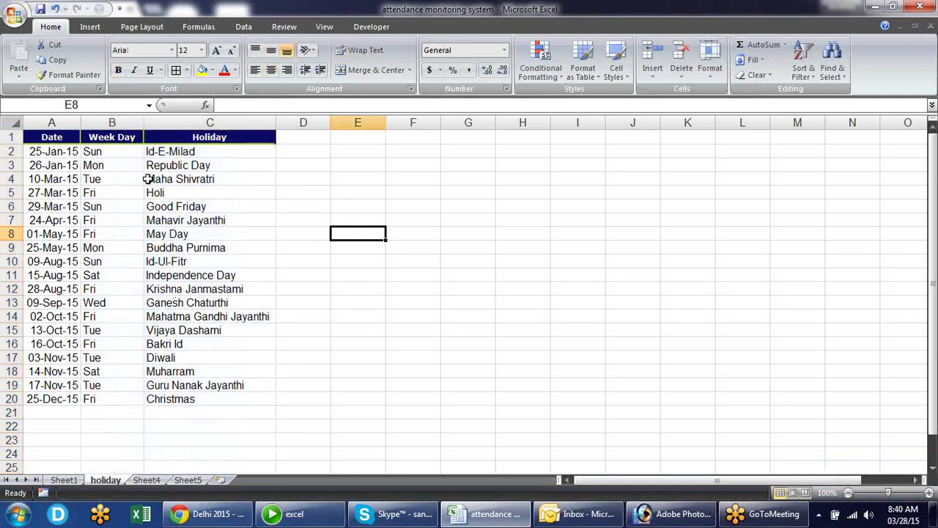
- Select the holiday dates A2:A20, name the range in the Name Box, and check the defined names
{"action": "left_click_drag", "start_coordinate": [72, 155], "coordinate": [36, 398]}
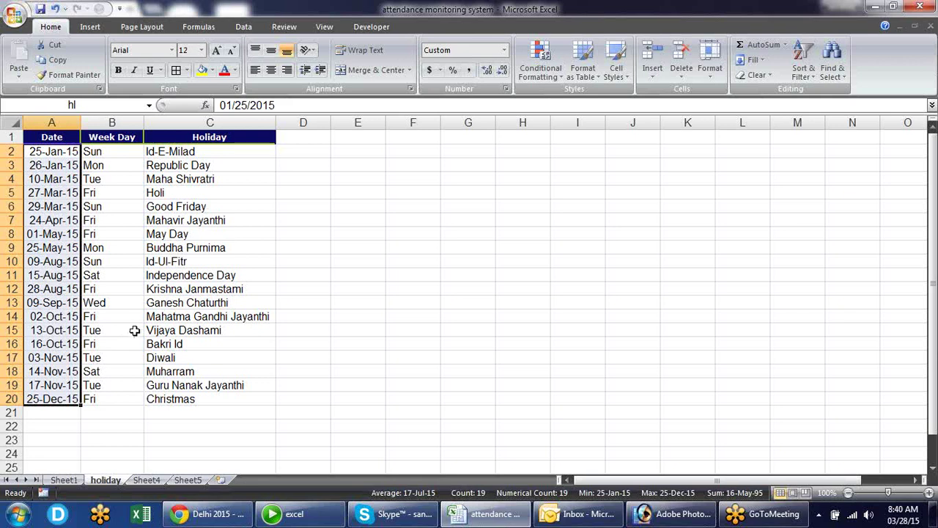
{"action": "key", "text": "Up"}
{"action": "key", "text": "Down"}
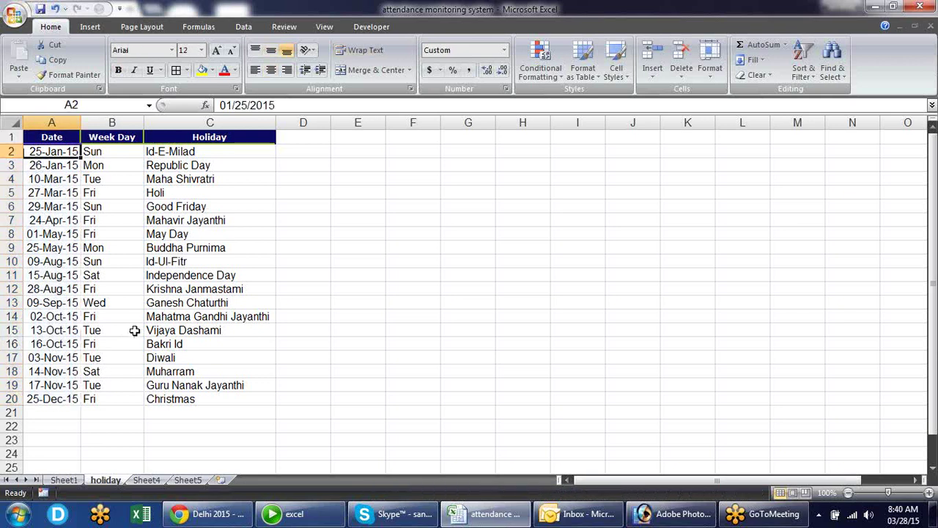
{"action": "key", "text": "ctrl+shift+Down"}
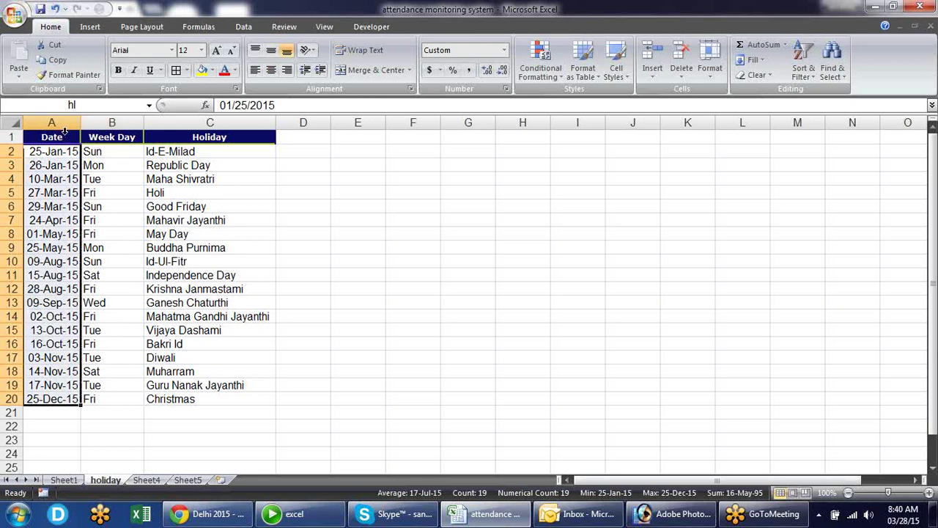
{"action": "left_click", "coordinate": [83, 107]}
{"action": "type", "text": "h"}
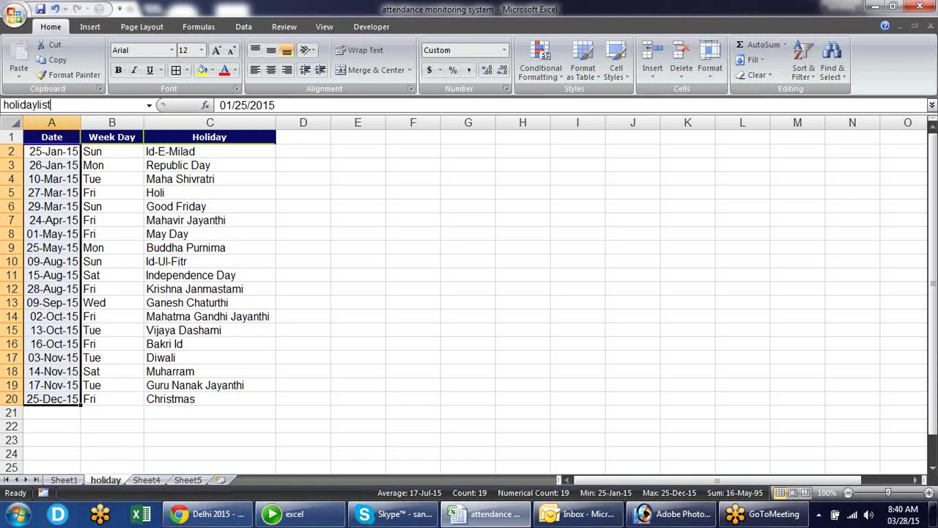
{"action": "key", "text": "Return"}
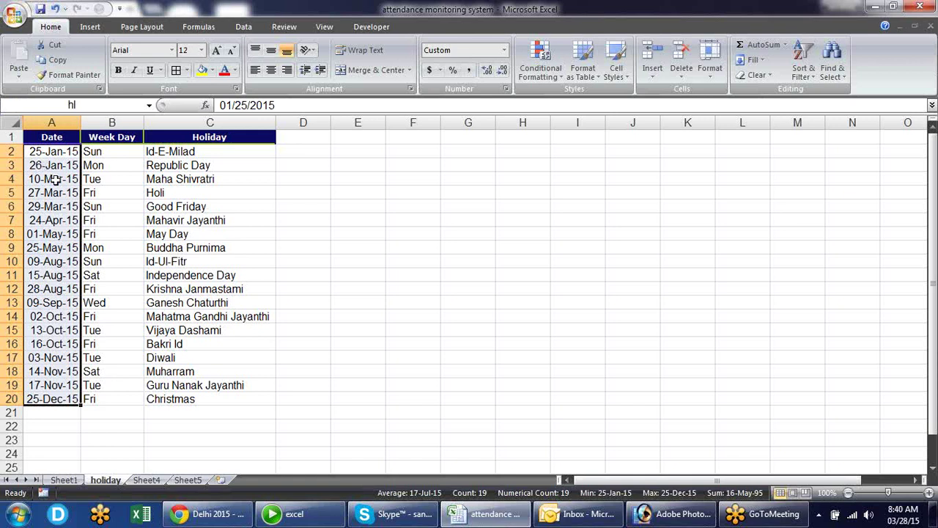
{"action": "left_click", "coordinate": [147, 105]}
{"action": "key", "text": "Escape"}
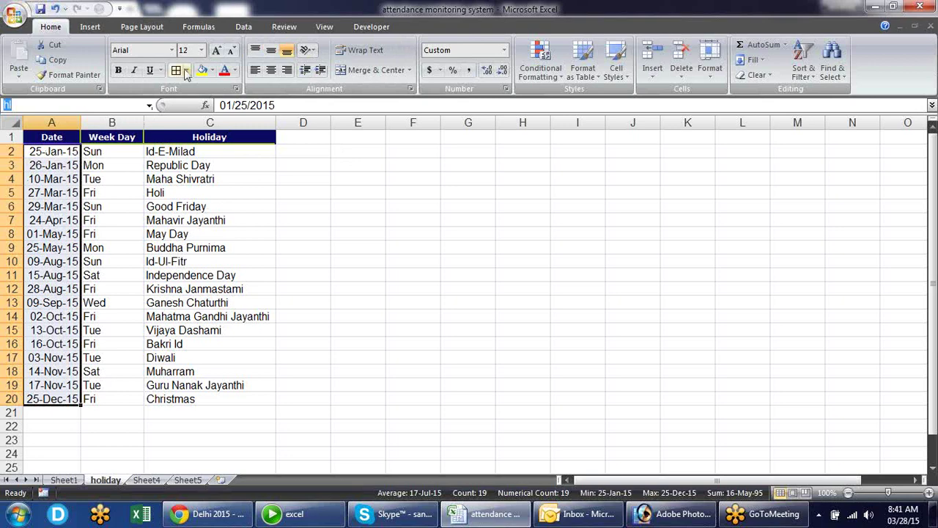
{"action": "left_click", "coordinate": [244, 27]}
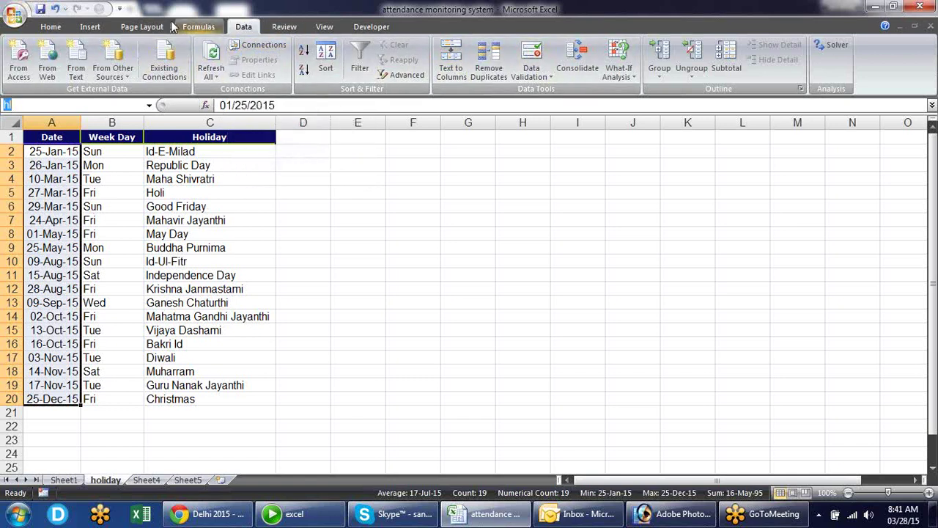
- In Name Manager, delete the defined names Eid, hl and lr
{"action": "left_click", "coordinate": [198, 28]}
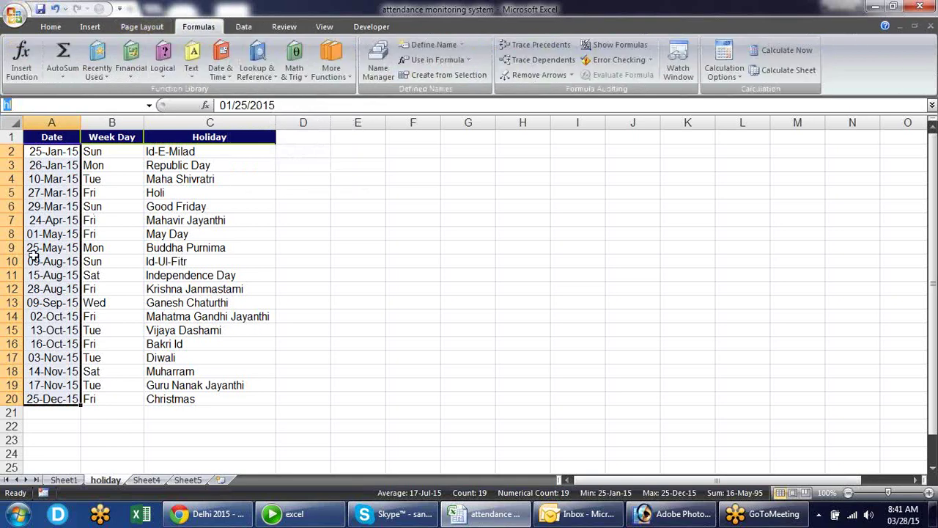
{"action": "left_click", "coordinate": [371, 66]}
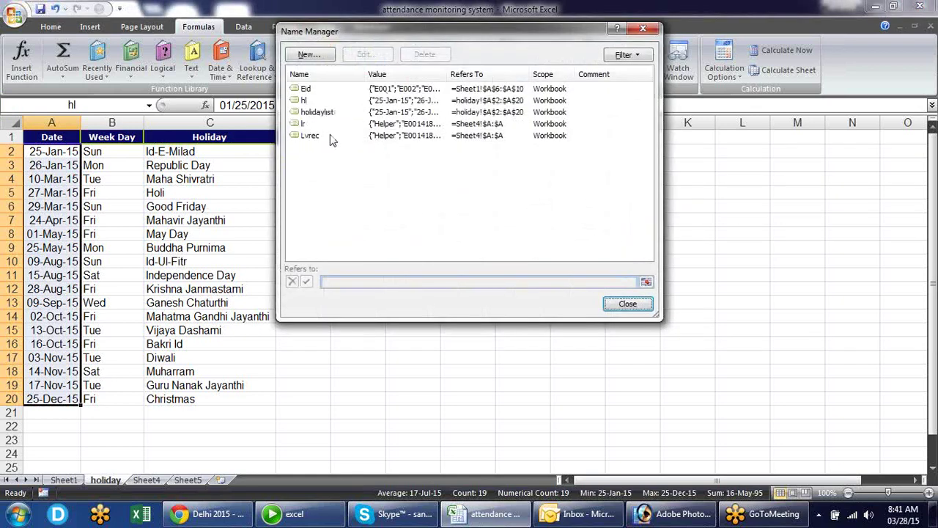
{"action": "left_click", "coordinate": [330, 89]}
{"action": "left_click", "coordinate": [440, 55]}
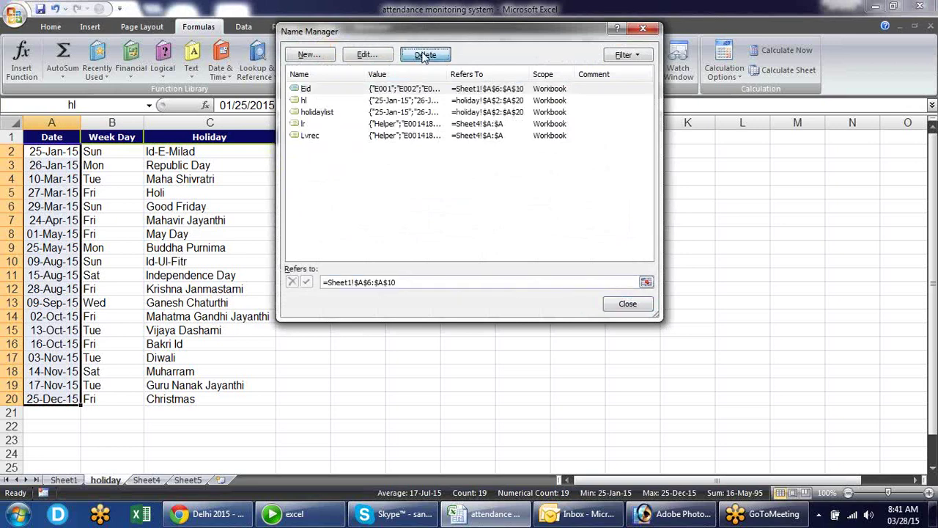
{"action": "left_click", "coordinate": [443, 291]}
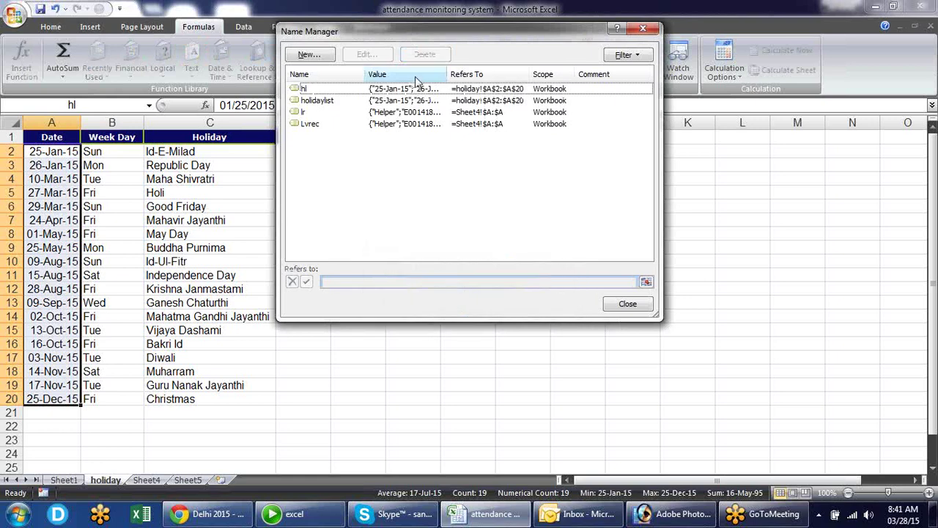
{"action": "left_click", "coordinate": [414, 89]}
{"action": "left_click", "coordinate": [423, 55]}
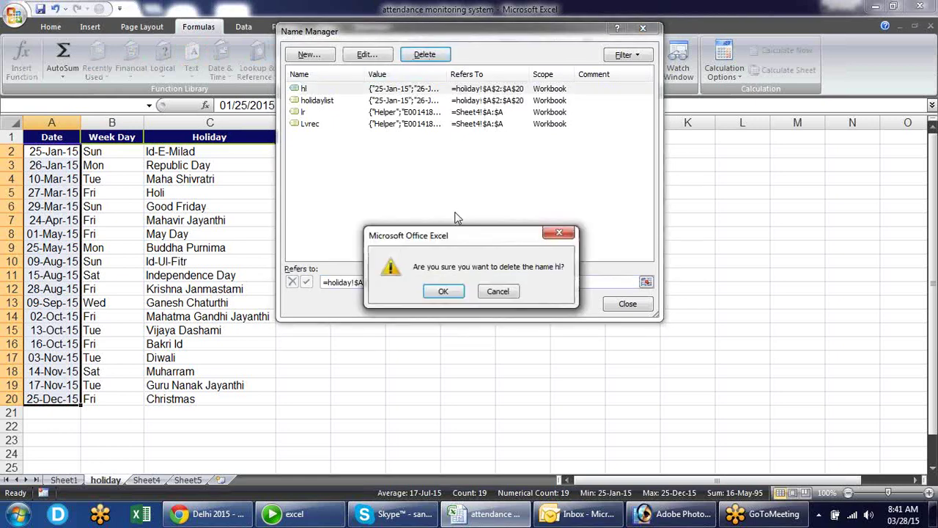
{"action": "left_click", "coordinate": [443, 291]}
{"action": "left_click", "coordinate": [343, 101]}
{"action": "left_click", "coordinate": [424, 55]}
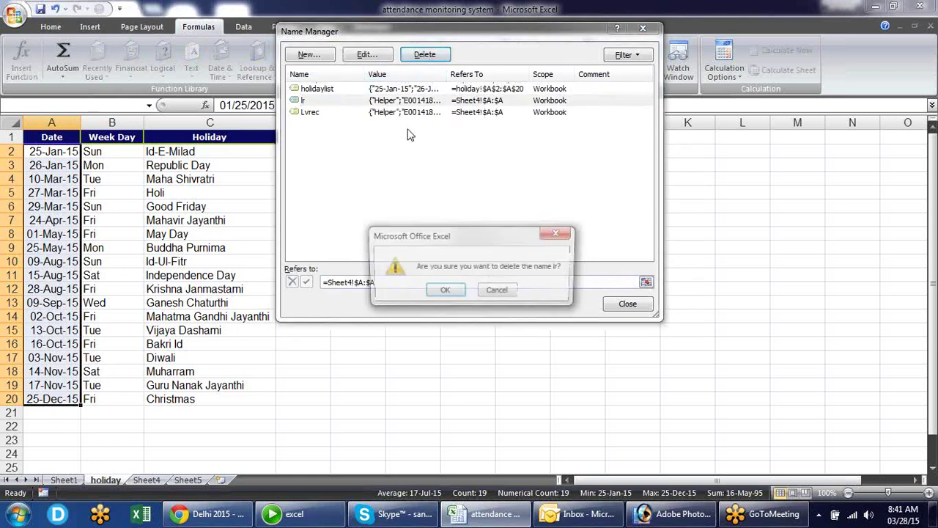
{"action": "left_click", "coordinate": [445, 291]}
- Delete Lvrec, confirm holidaylist covers holiday!$A$2:$A$20, and return to the Sheet1 calendar
{"action": "left_click", "coordinate": [350, 94]}
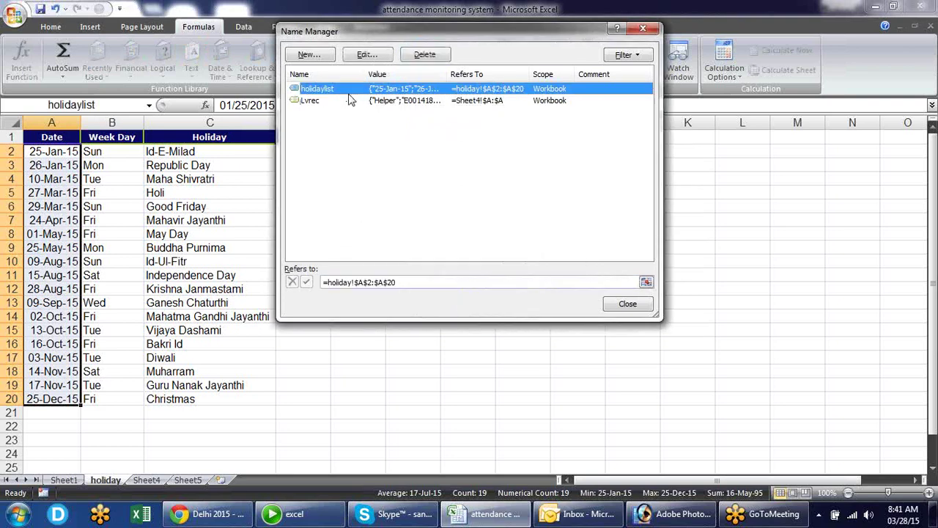
{"action": "left_click", "coordinate": [373, 101]}
{"action": "left_click", "coordinate": [421, 55]}
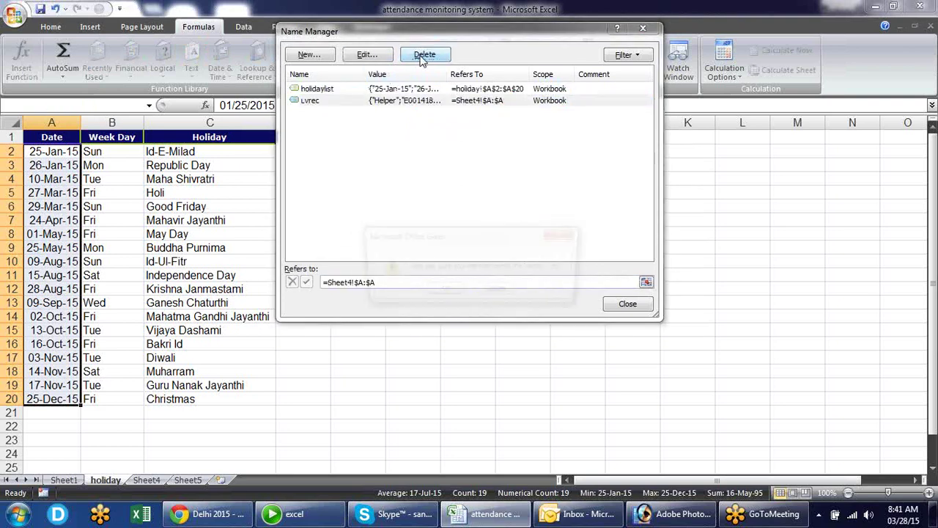
{"action": "left_click", "coordinate": [444, 292]}
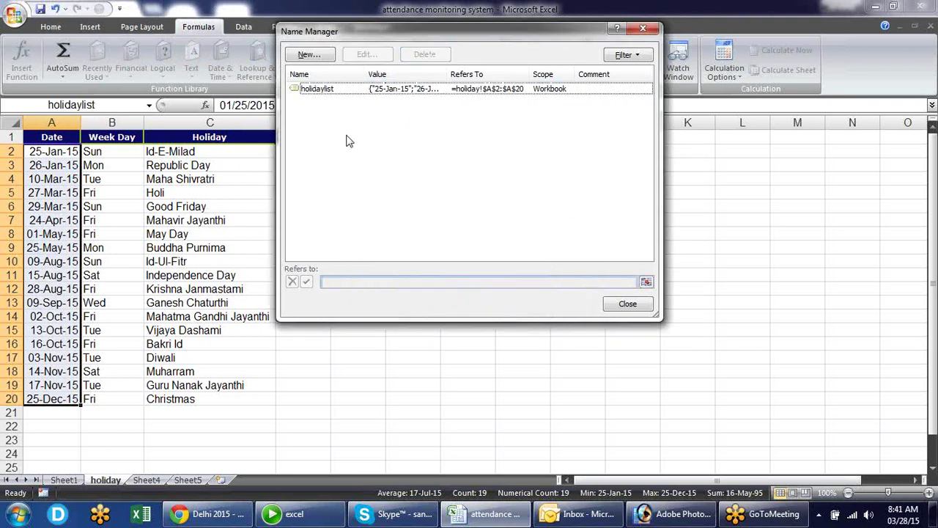
{"action": "left_click", "coordinate": [311, 89]}
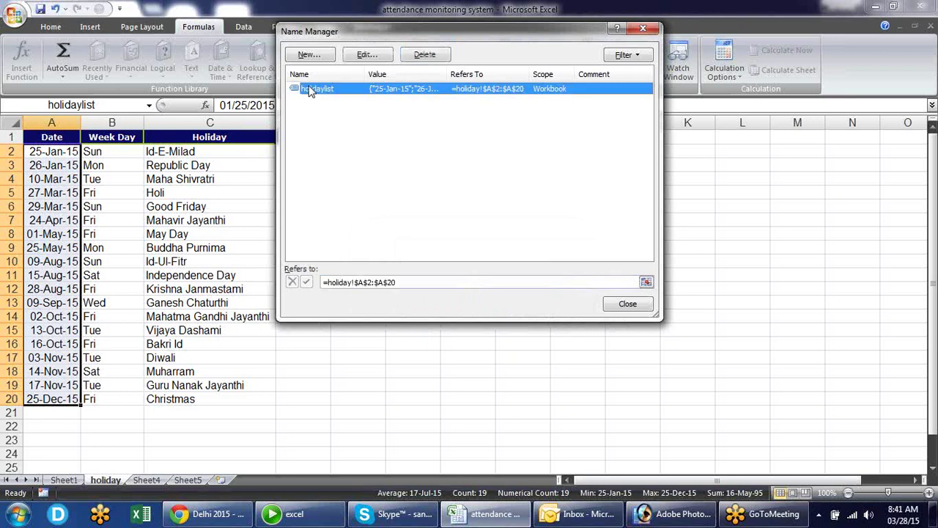
{"action": "left_click", "coordinate": [349, 282]}
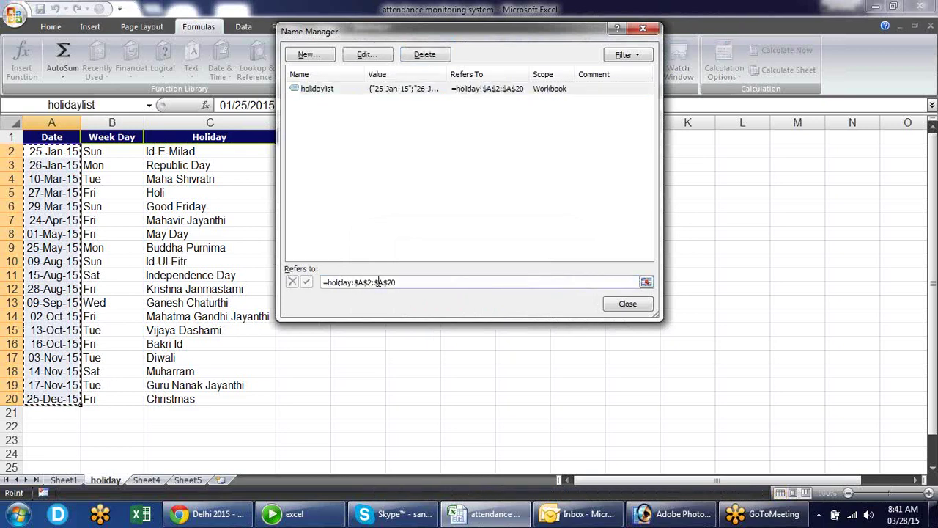
{"action": "left_click", "coordinate": [629, 304]}
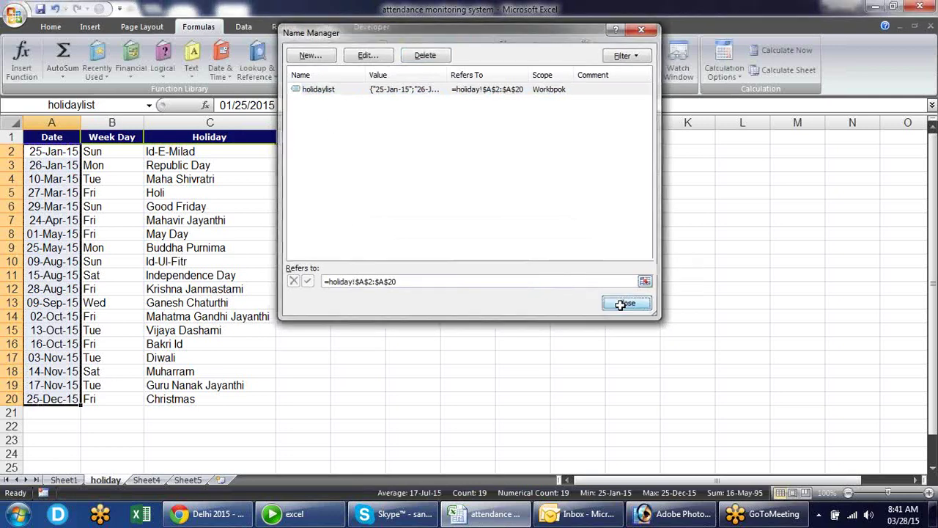
{"action": "left_click", "coordinate": [352, 233]}
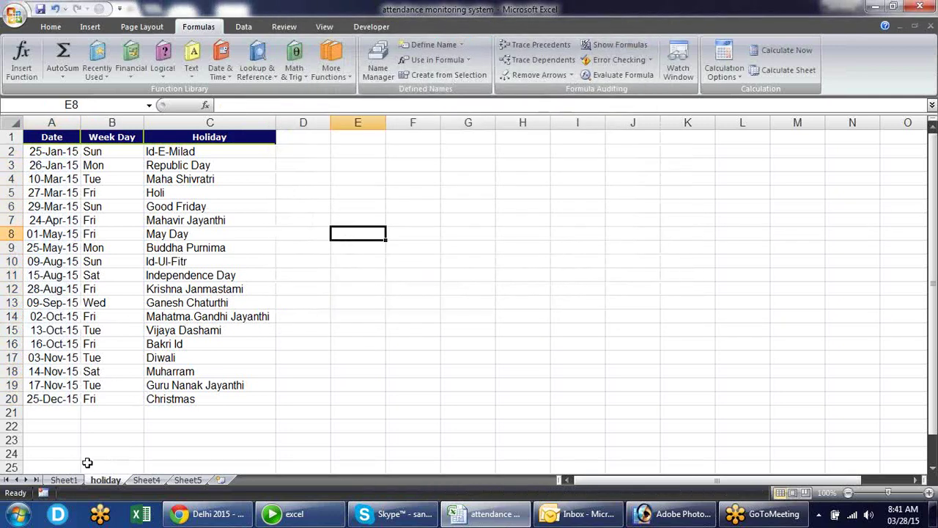
{"action": "left_click", "coordinate": [63, 480]}
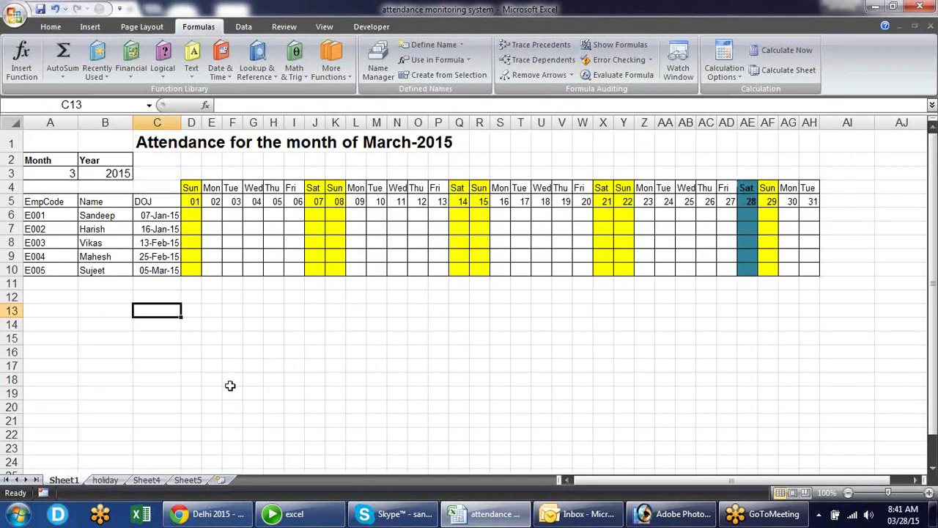
{"action": "type", "text": "="}
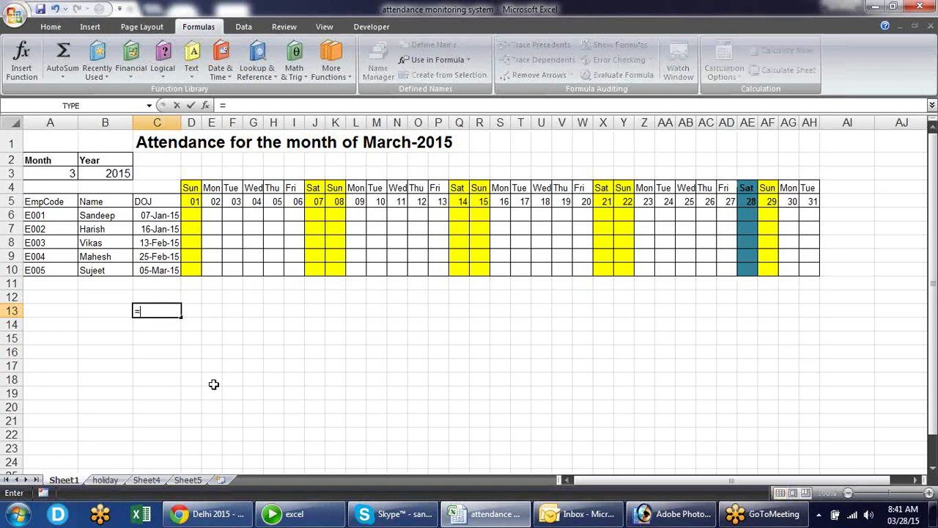
{"action": "type", "text": "hl"}
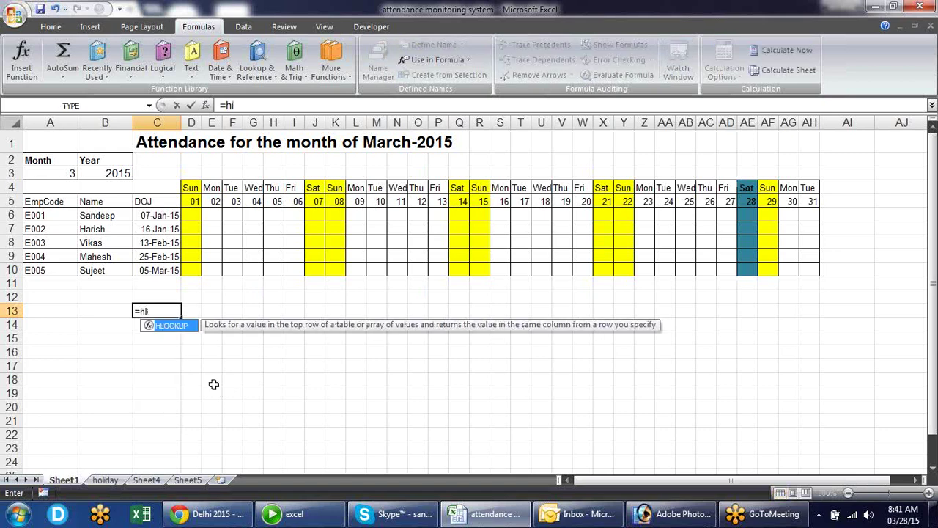
- Retry the failing #NAME? formula in C13, then clear it
{"action": "key", "text": "Return"}
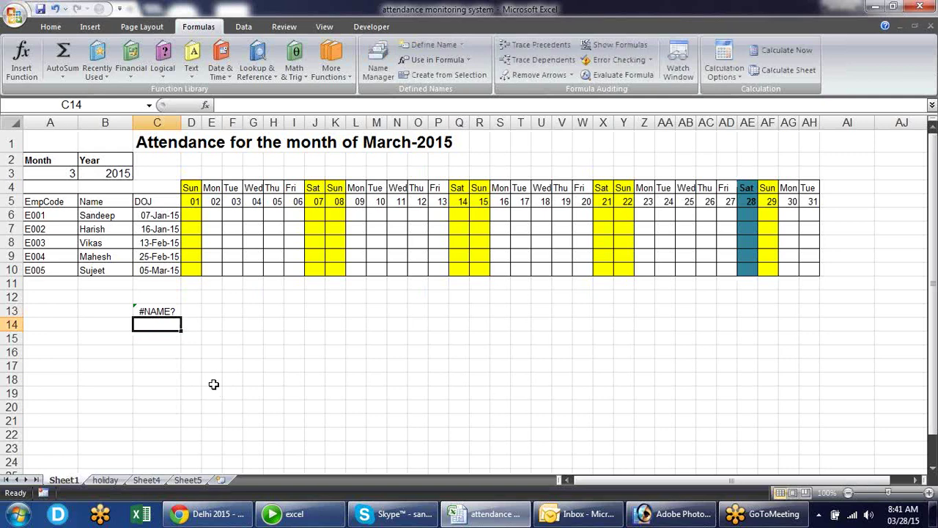
{"action": "key", "text": "Up"}
{"action": "key", "text": "F2"}
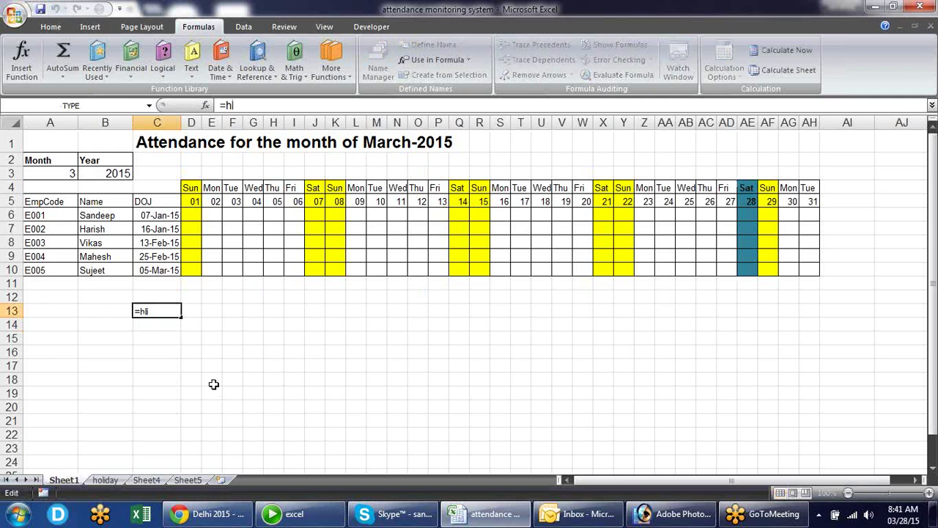
{"action": "key", "text": "ctrl+shift+Return"}
{"action": "key", "text": "Delete"}
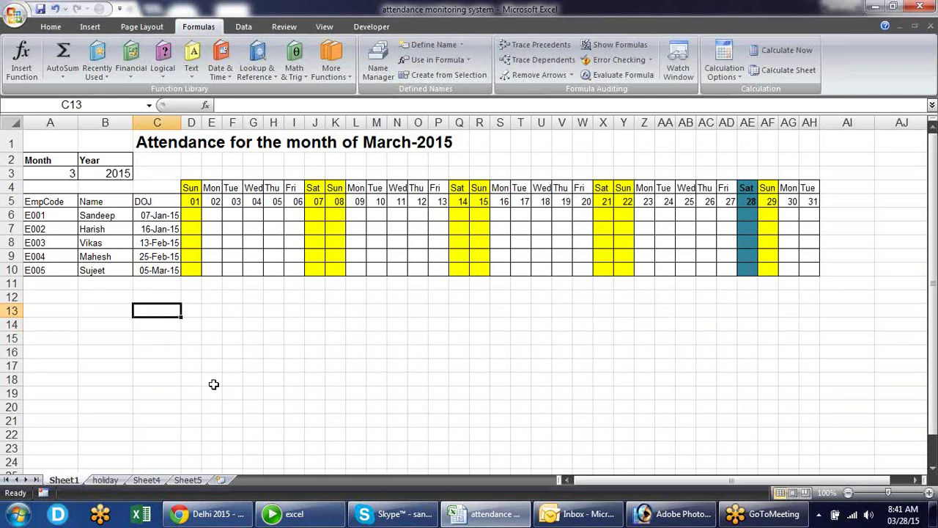
- Start a COUNTIF formula in C13, briefly adding D5 before removing it
{"action": "type", "text": "=coun"}
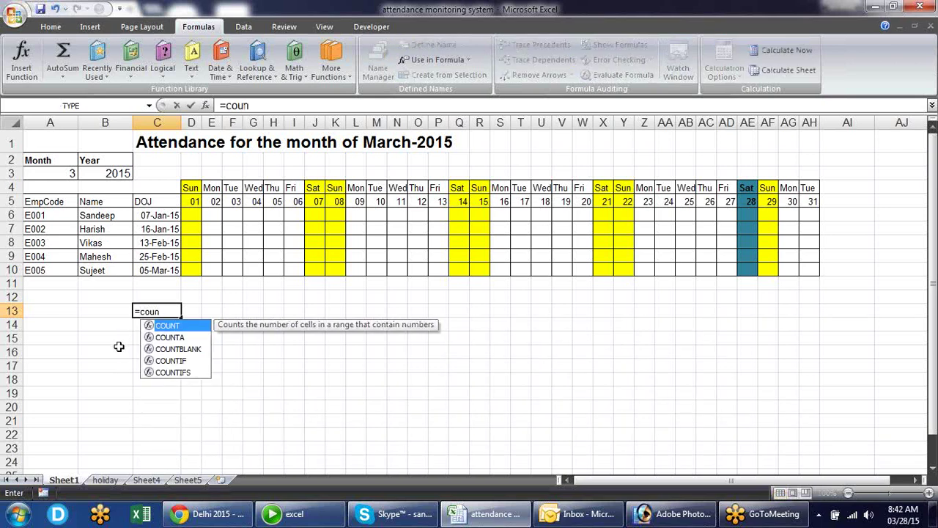
{"action": "key", "text": "Down"}
{"action": "key", "text": "Down"}
{"action": "key", "text": "Down"}
{"action": "key", "text": "Tab"}
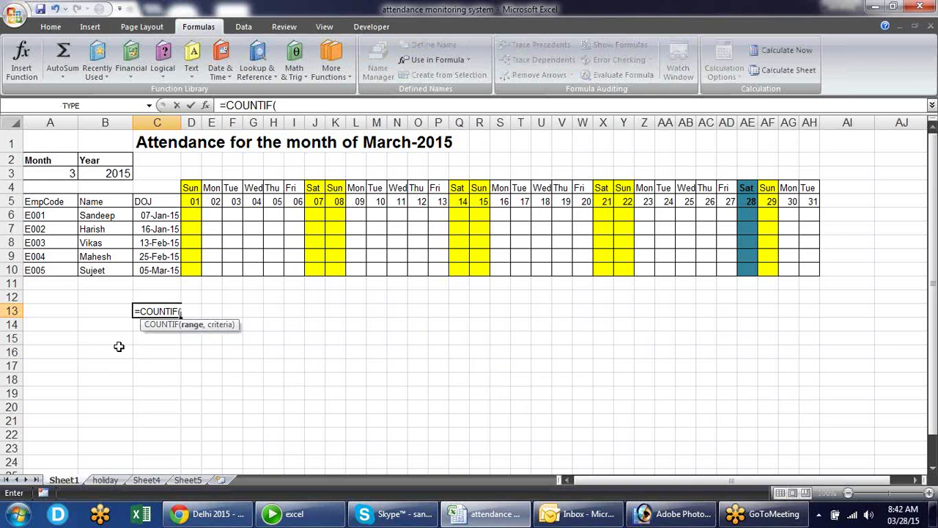
{"action": "left_click", "coordinate": [192, 202]}
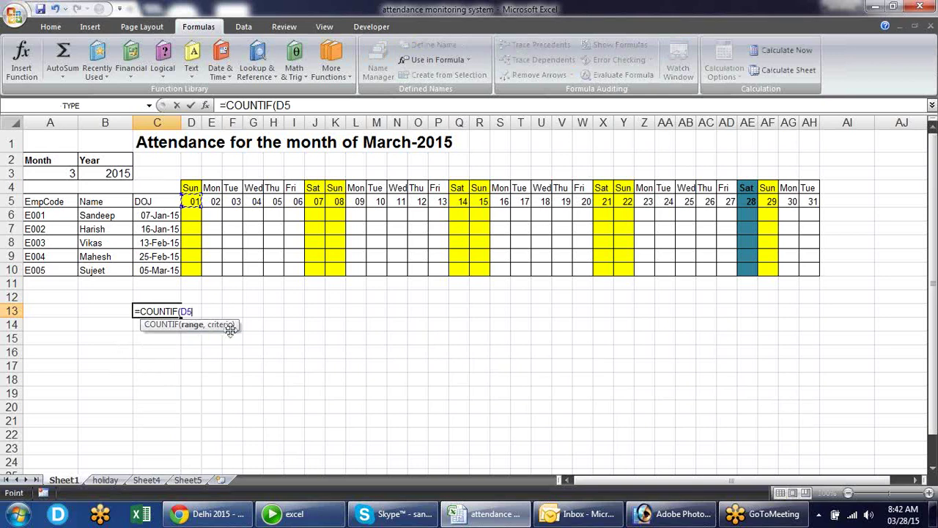
{"action": "type", "text": ","}
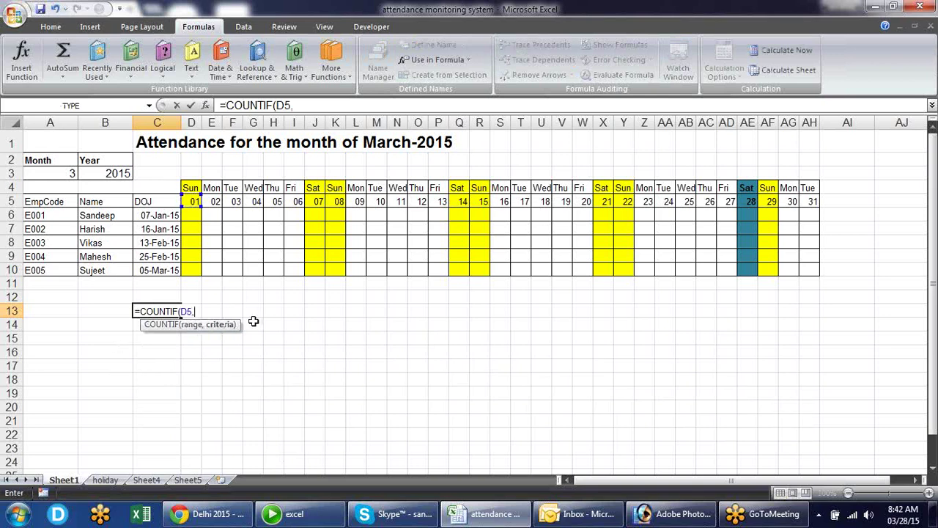
{"action": "key", "text": "BackSpace"}
{"action": "key", "text": "BackSpace"}
{"action": "key", "text": "BackSpace"}
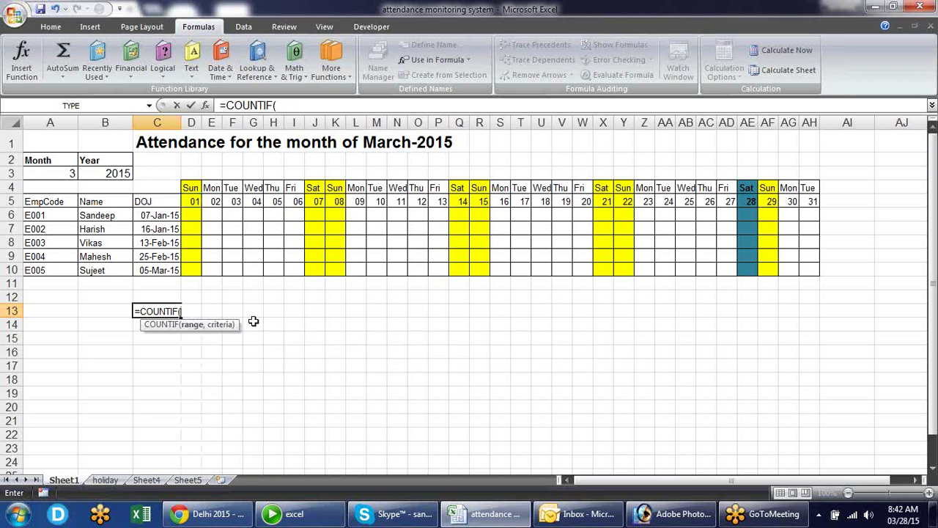
- Complete =COUNTIF(holidaylist,D5) in C13 and commit it, showing 0
{"action": "type", "text": "holi"}
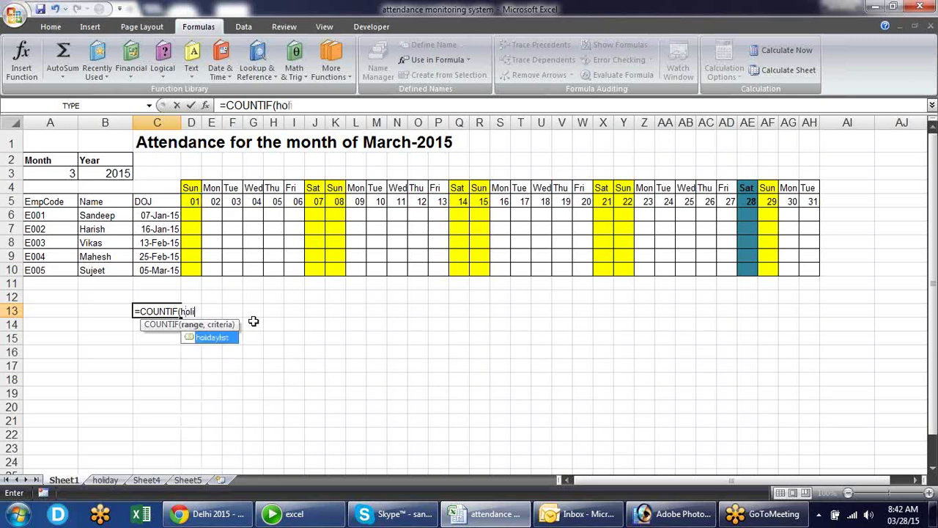
{"action": "key", "text": "Tab"}
{"action": "type", "text": ","}
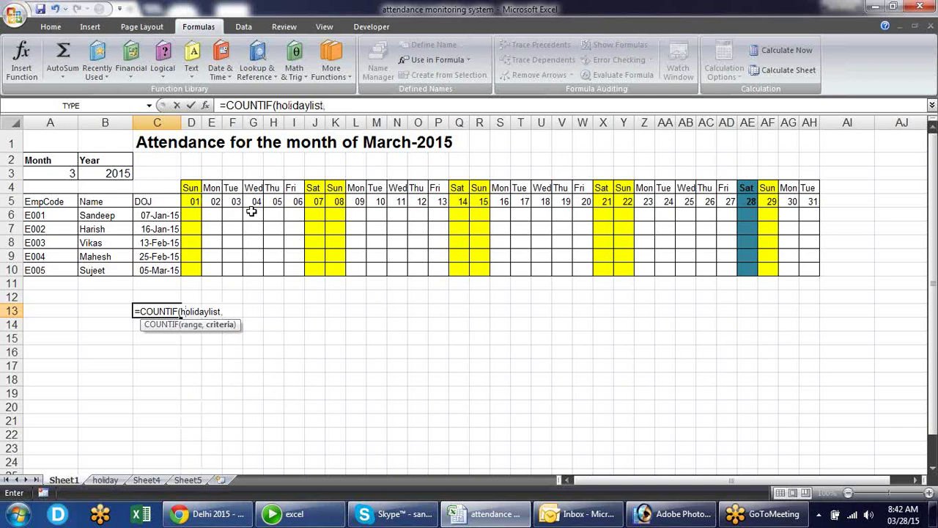
{"action": "left_click", "coordinate": [194, 201]}
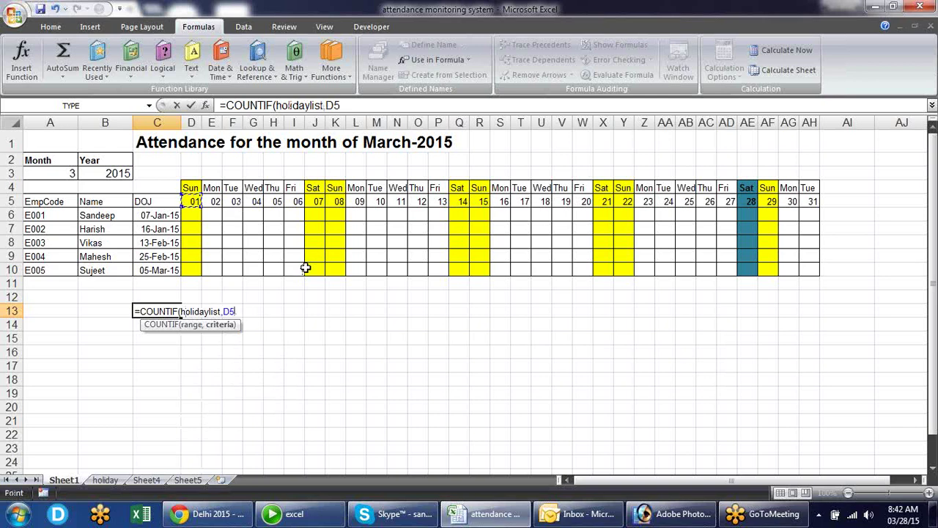
{"action": "type", "text": ")"}
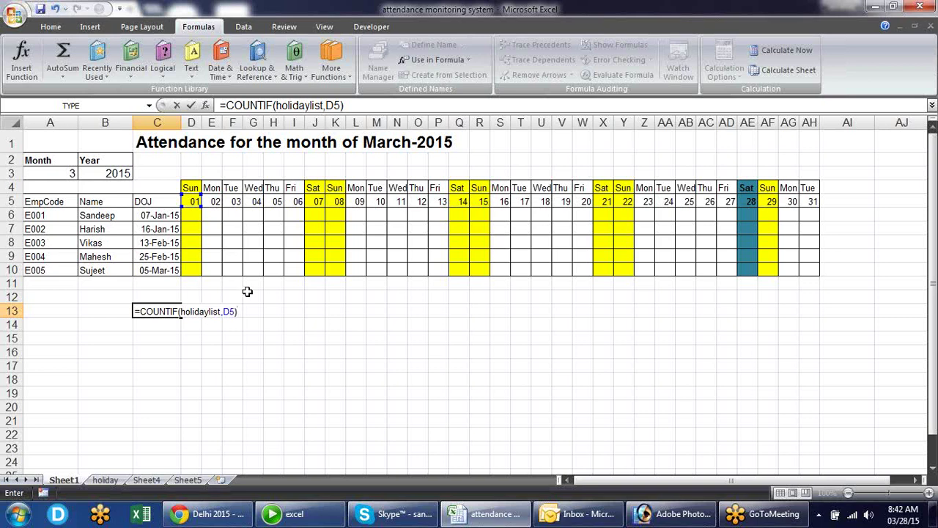
{"action": "key", "text": "Return"}
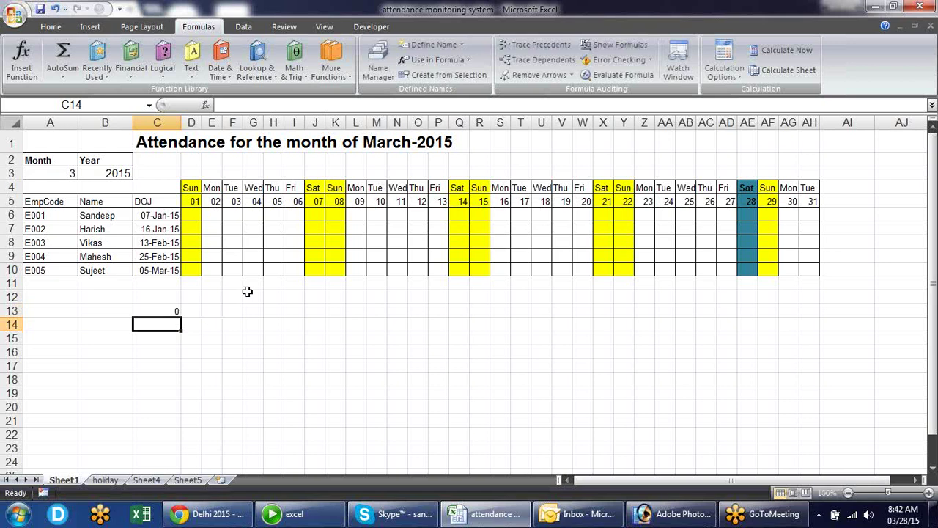
{"action": "key", "text": "Up"}
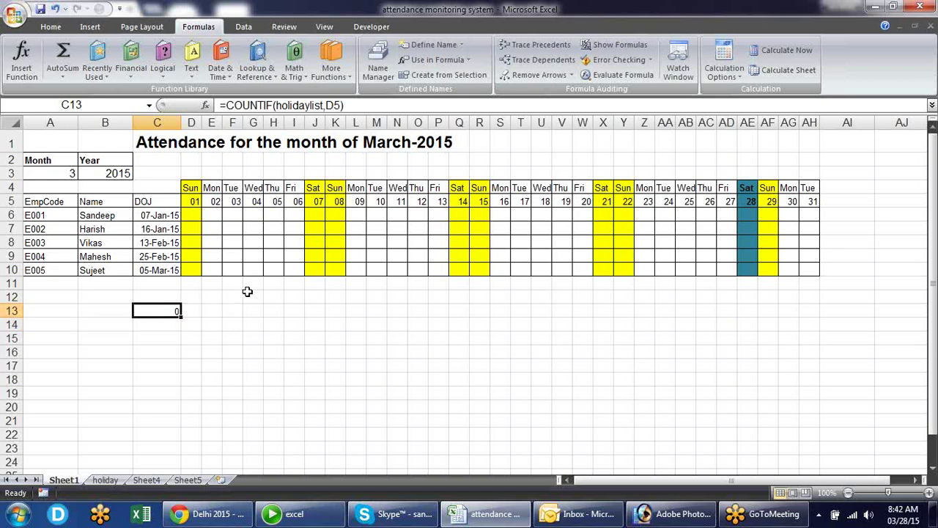
- Check the holiday sheet, then set the Sheet1 month in A3 to 1 (January)
{"action": "left_click", "coordinate": [105, 479]}
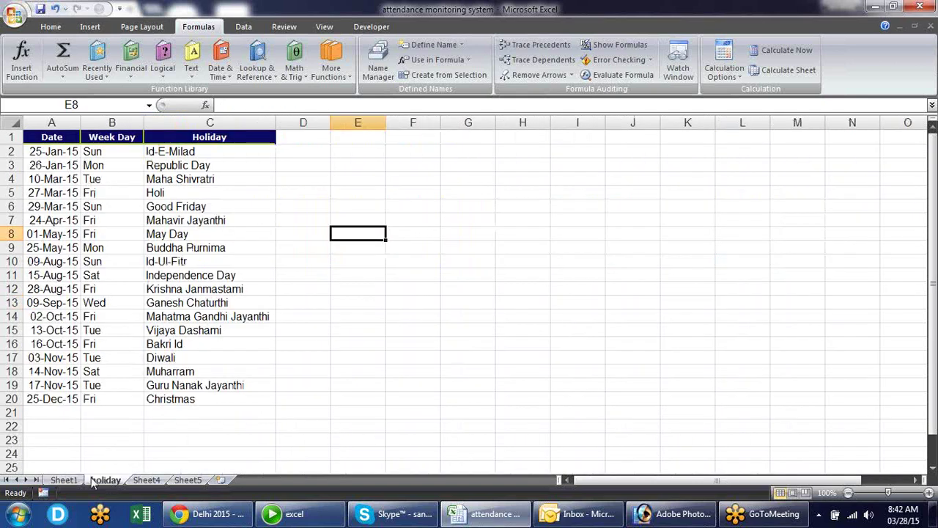
{"action": "left_click", "coordinate": [62, 481]}
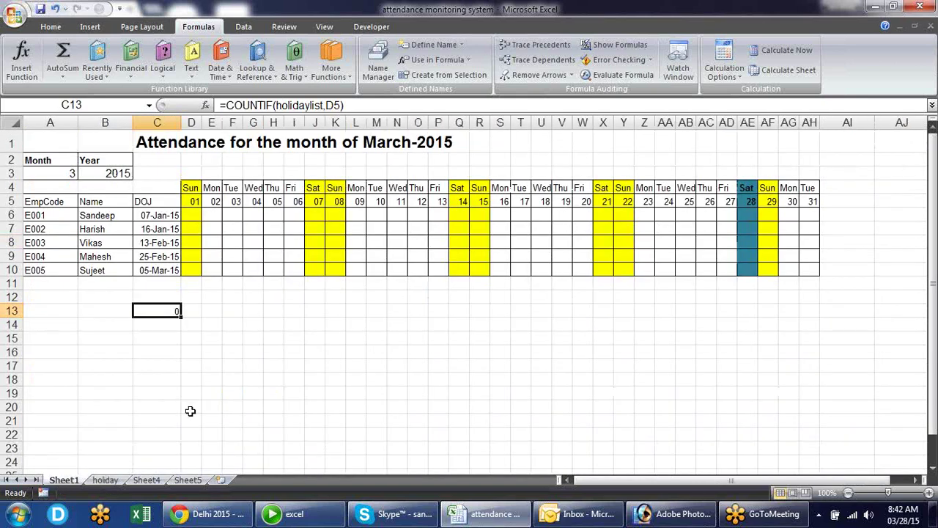
{"action": "left_click", "coordinate": [63, 175]}
{"action": "left_click", "coordinate": [83, 173]}
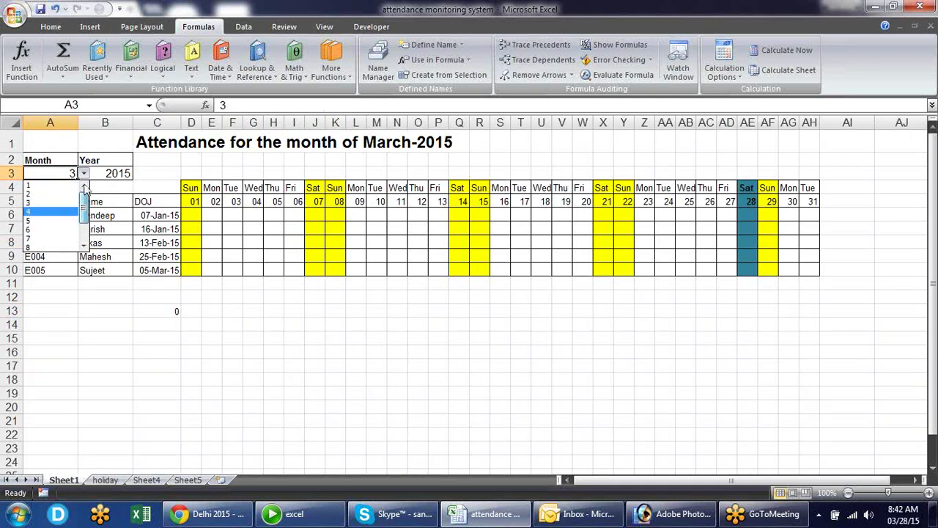
{"action": "left_click", "coordinate": [33, 184]}
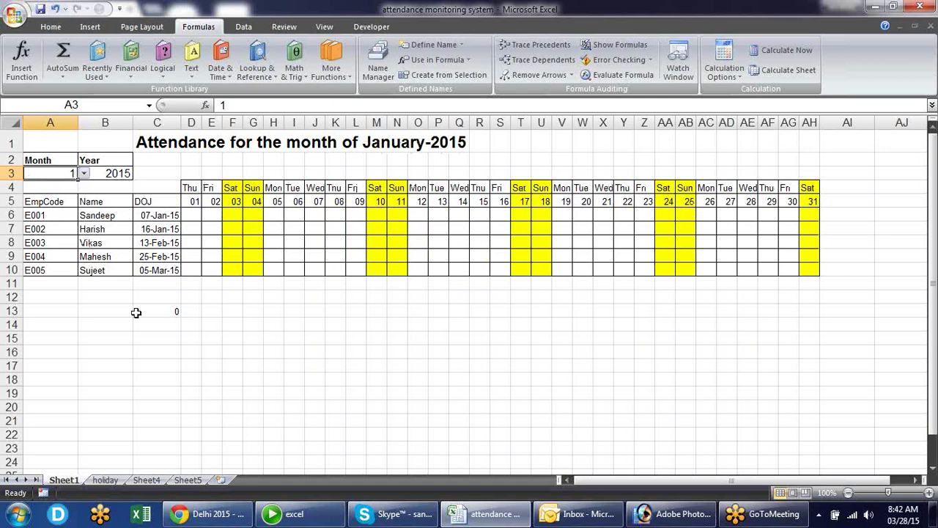
- Replace D5 with AB5 in C13's COUNTIF holiday formula
{"action": "left_click", "coordinate": [171, 313]}
{"action": "double_click", "coordinate": [171, 314]}
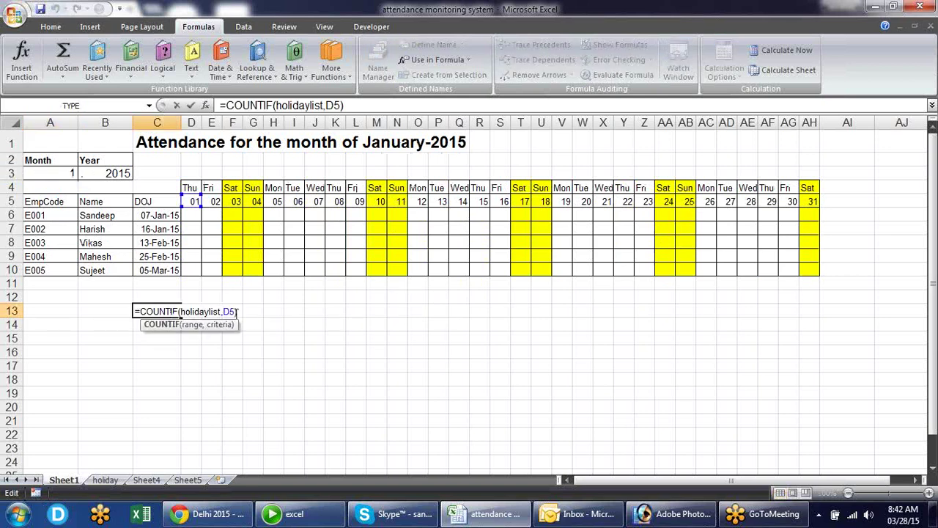
{"action": "left_click_drag", "start_coordinate": [231, 312], "coordinate": [236, 311]}
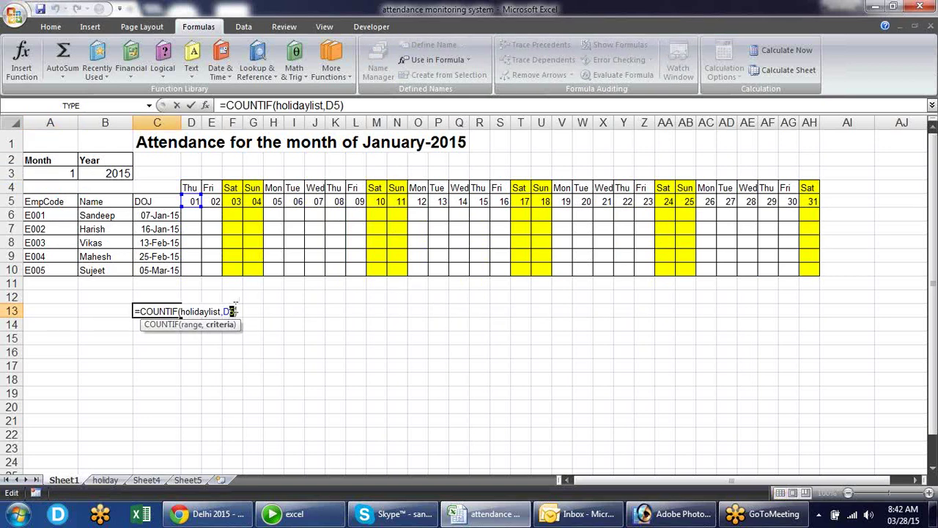
{"action": "key", "text": "BackSpace"}
{"action": "key", "text": "BackSpace"}
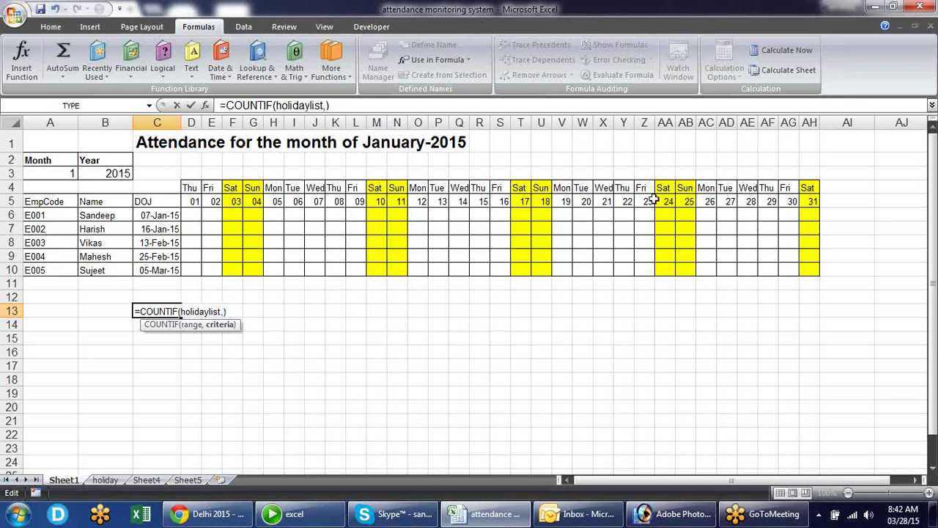
{"action": "left_click", "coordinate": [685, 201]}
- Commit the AB5 COUNTIF and append >0 so C13 returns TRUE
{"action": "key", "text": "Return"}
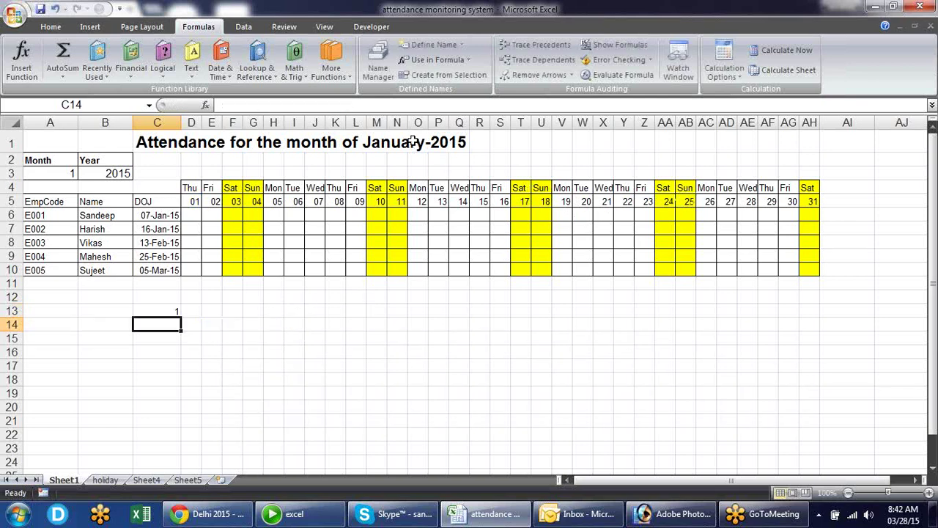
{"action": "left_click", "coordinate": [176, 311]}
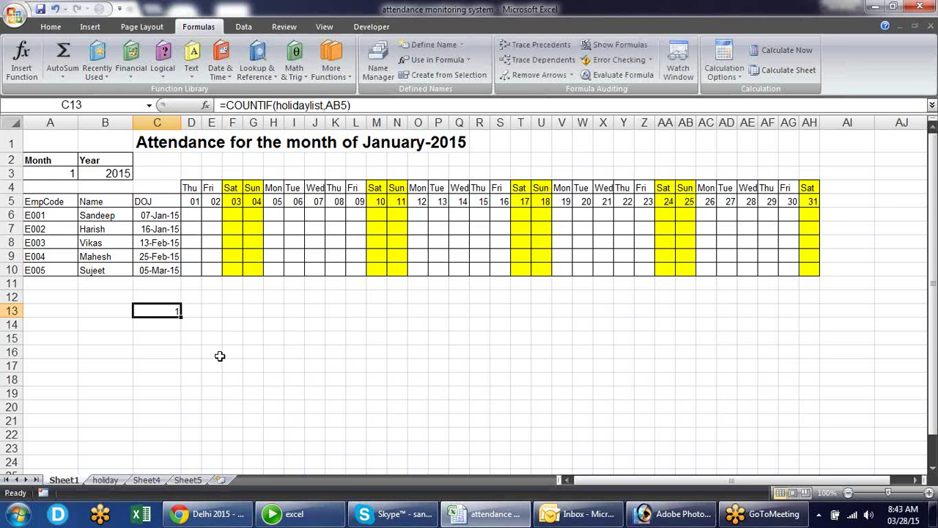
{"action": "key", "text": "F2"}
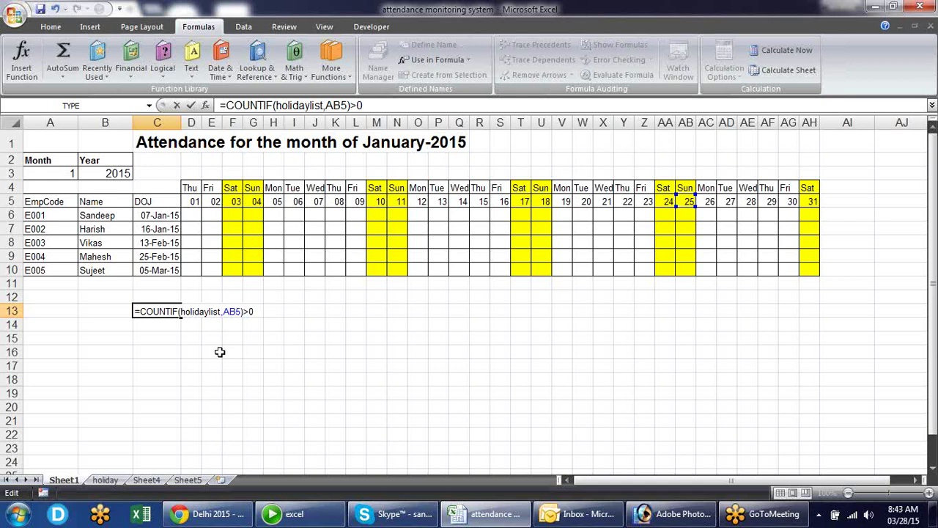
{"action": "key", "text": "Return"}
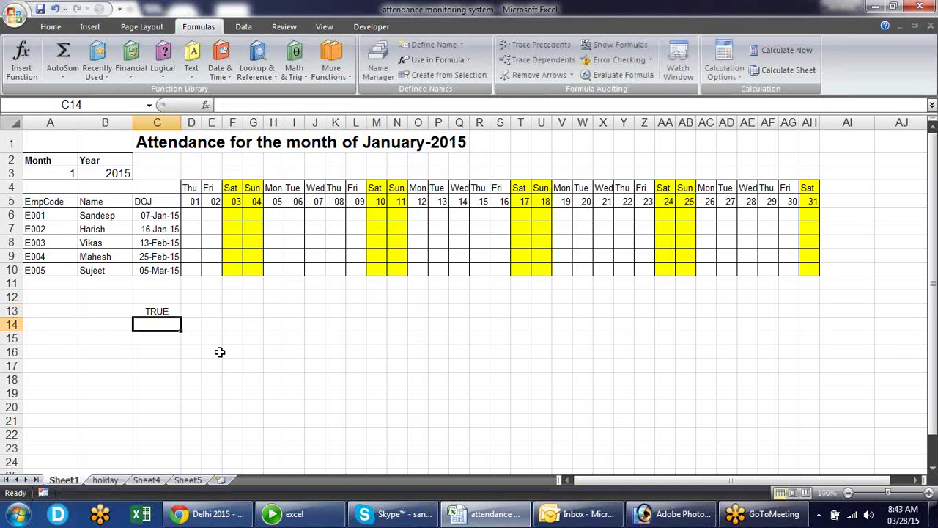
{"action": "key", "text": "Up"}
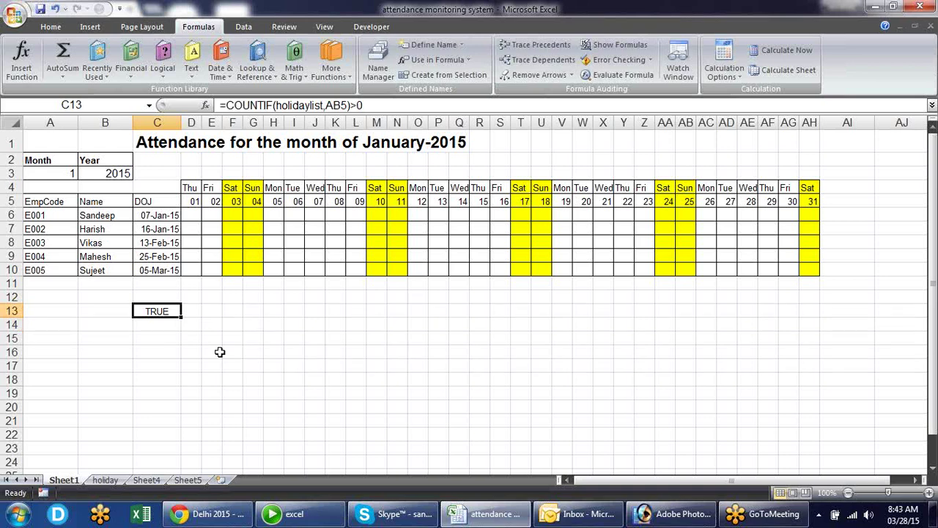
{"action": "key", "text": "F2"}
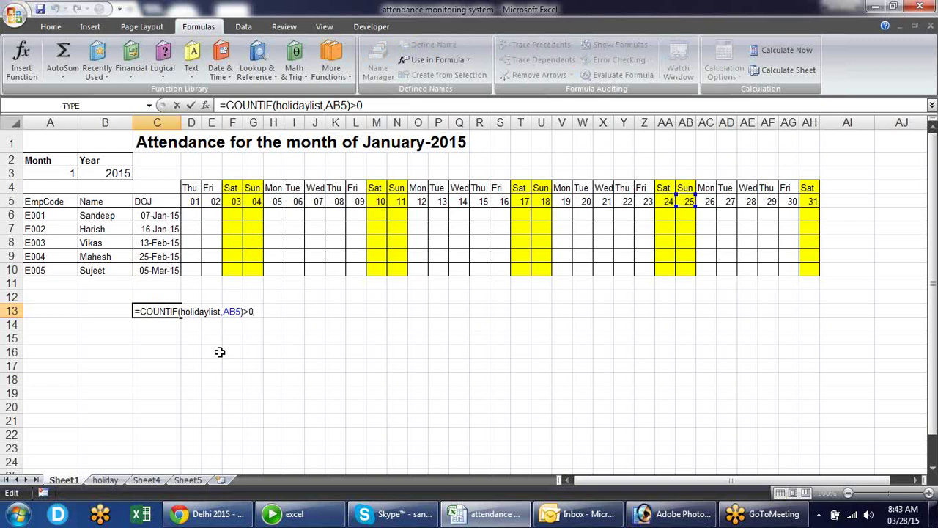
{"action": "key", "text": "Return"}
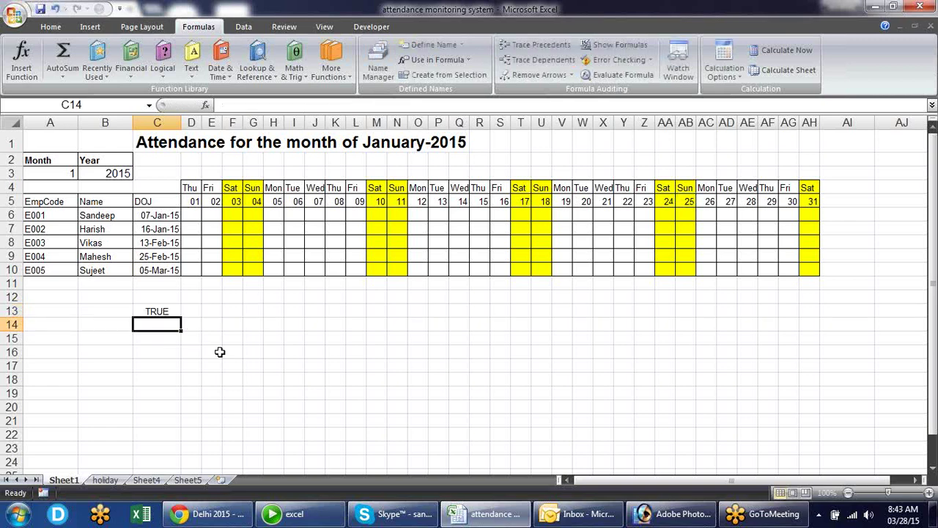
- Repoint the C13 holiday test from AB5 to W5 so it returns FALSE
{"action": "left_click", "coordinate": [154, 311]}
{"action": "key", "text": "F2"}
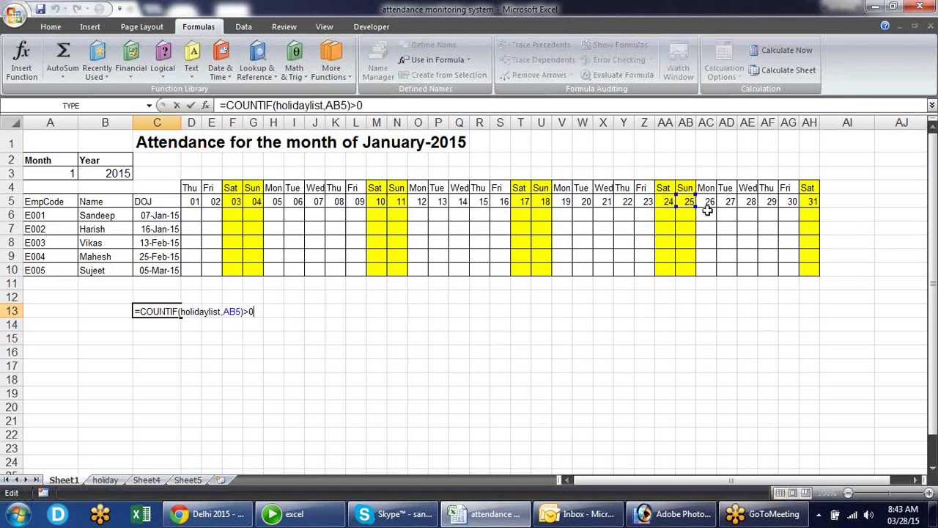
{"action": "left_click_drag", "start_coordinate": [686, 204], "coordinate": [587, 203]}
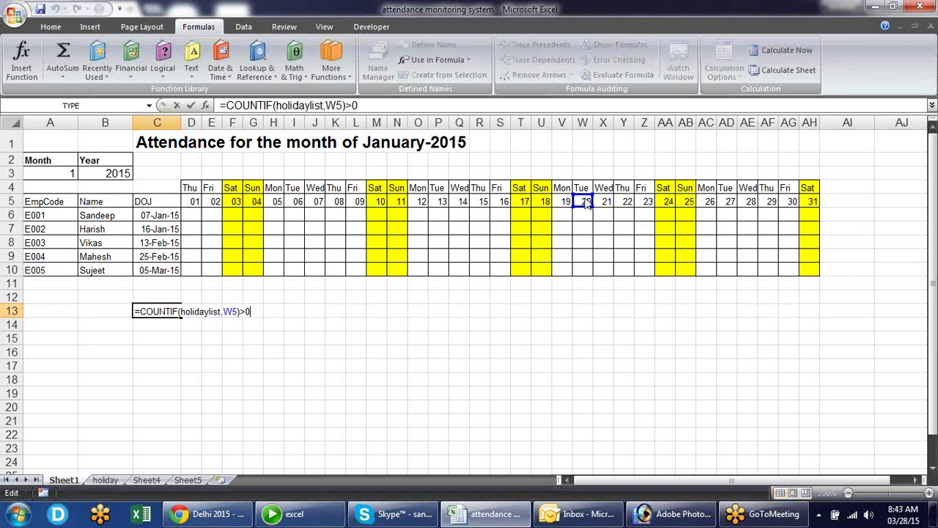
{"action": "key", "text": "Return"}
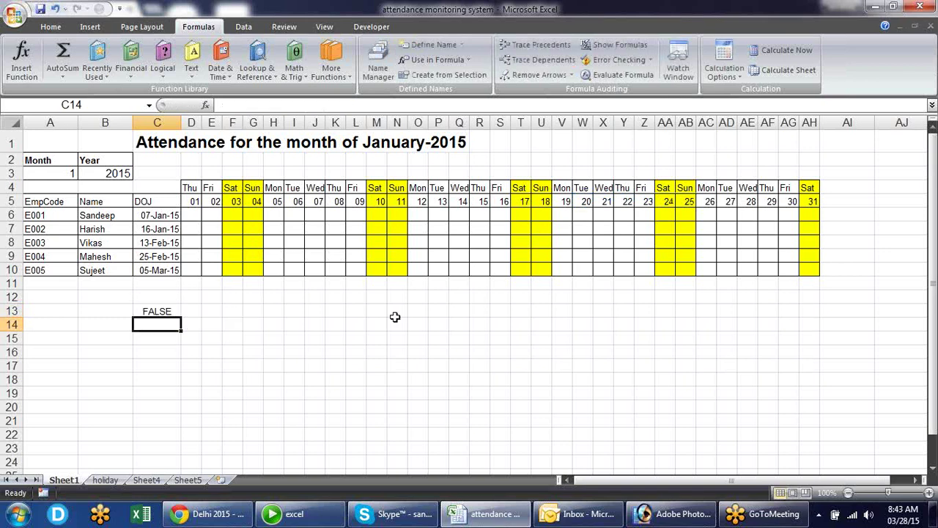
{"action": "left_click", "coordinate": [172, 311]}
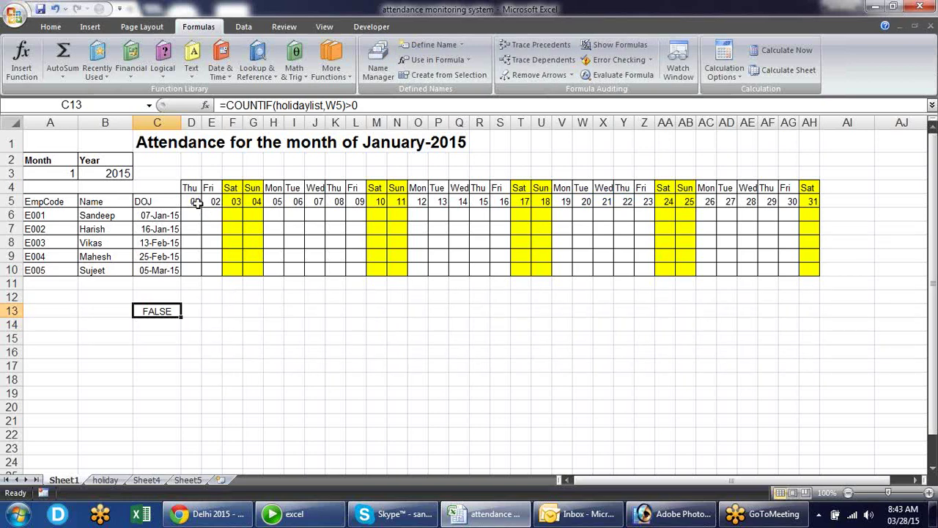
{"action": "key", "text": "F2"}
{"action": "left_click", "coordinate": [233, 311]}
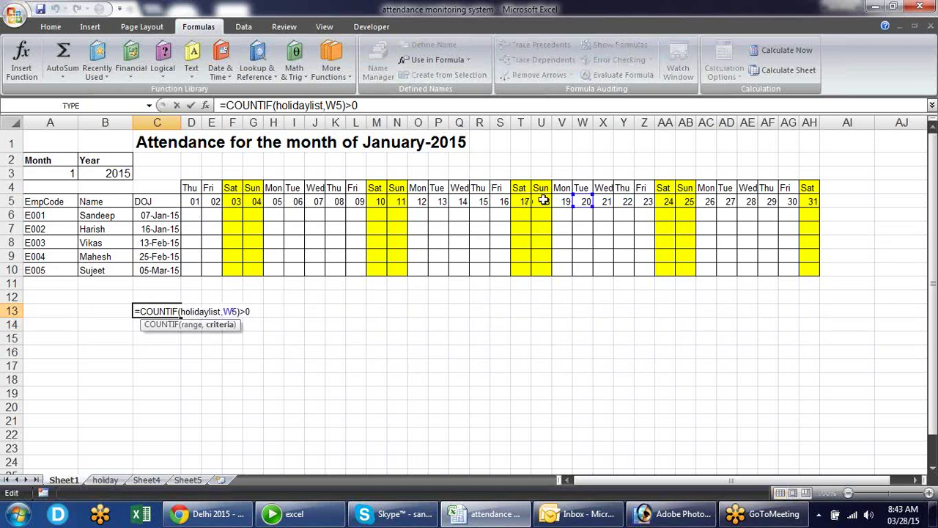
- Change the C13 test to =COUNTIF(holidaylist,D$5)>0 with the date row locked
{"action": "left_click", "coordinate": [459, 202]}
{"action": "left_click", "coordinate": [104, 202]}
{"action": "left_click", "coordinate": [192, 202]}
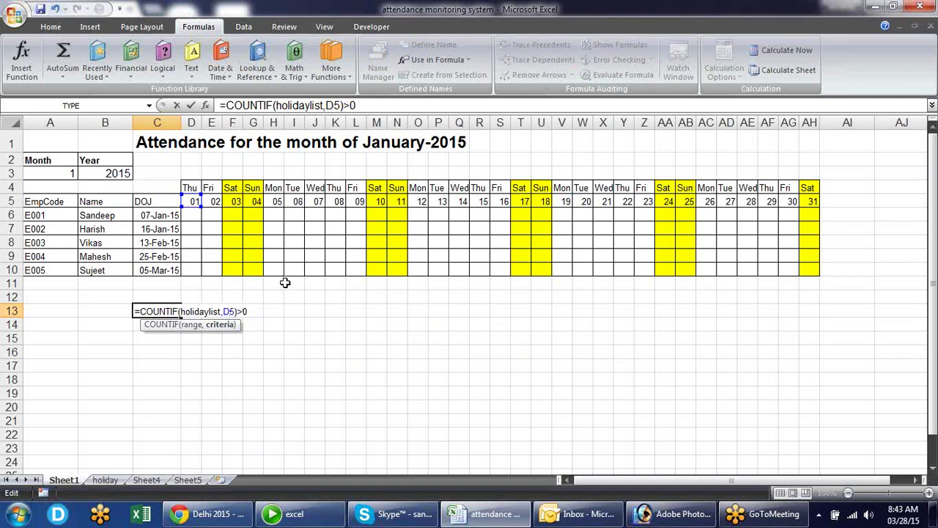
{"action": "type", "text": "$"}
{"action": "key", "text": "Return"}
- Copy C13's formula text from the formula bar and select date cell D5
{"action": "left_click", "coordinate": [150, 311]}
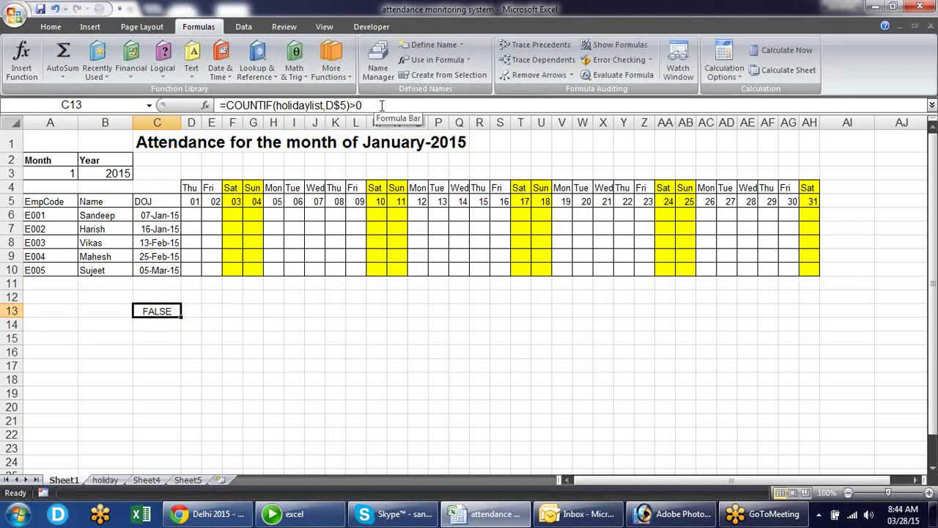
{"action": "left_click_drag", "start_coordinate": [376, 103], "coordinate": [219, 105]}
{"action": "key", "text": "ctrl+c"}
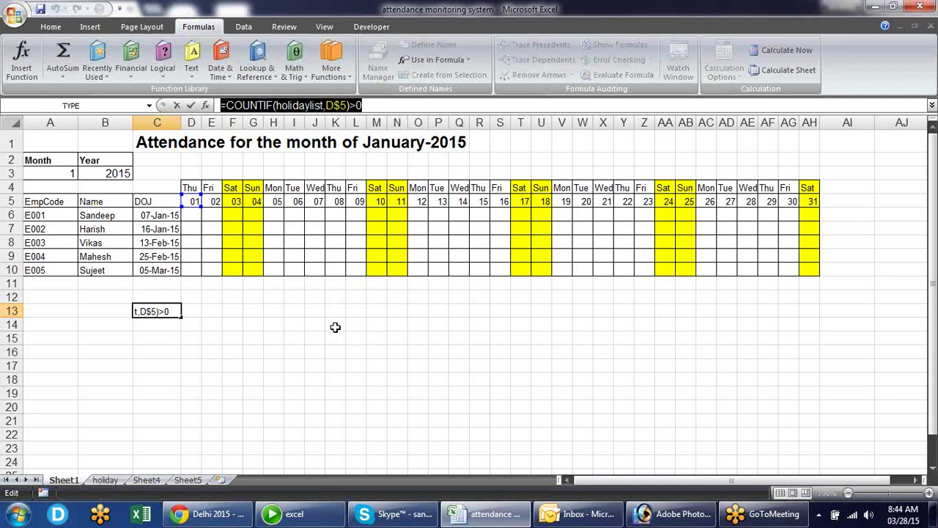
{"action": "key", "text": "Escape"}
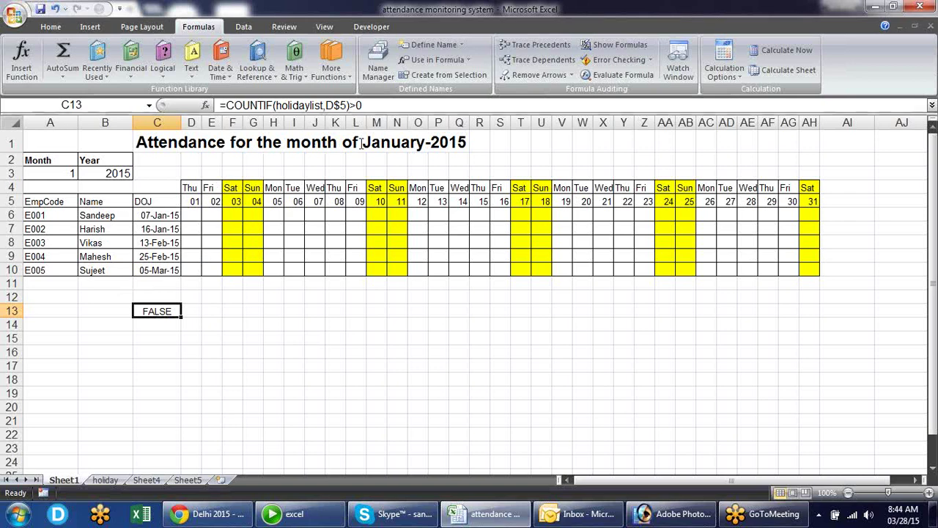
{"action": "left_click", "coordinate": [189, 199]}
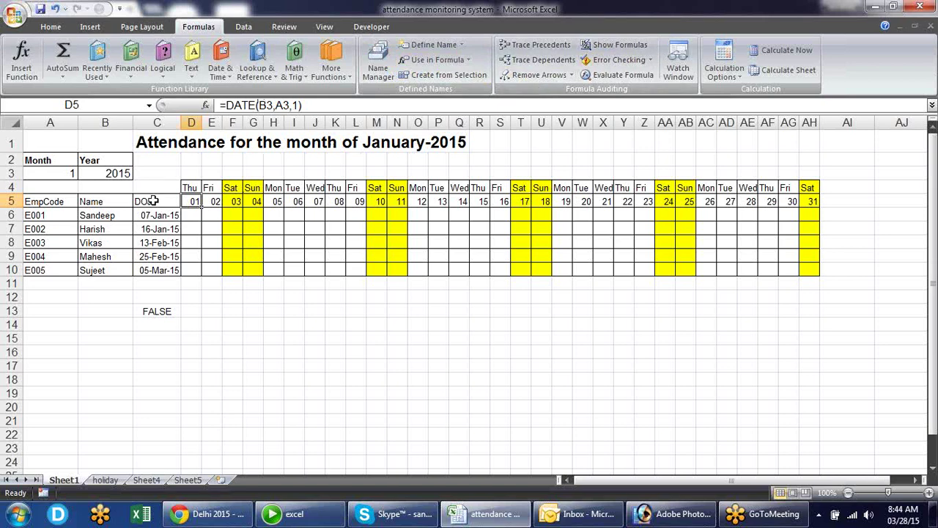
{"action": "left_click", "coordinate": [190, 187]}
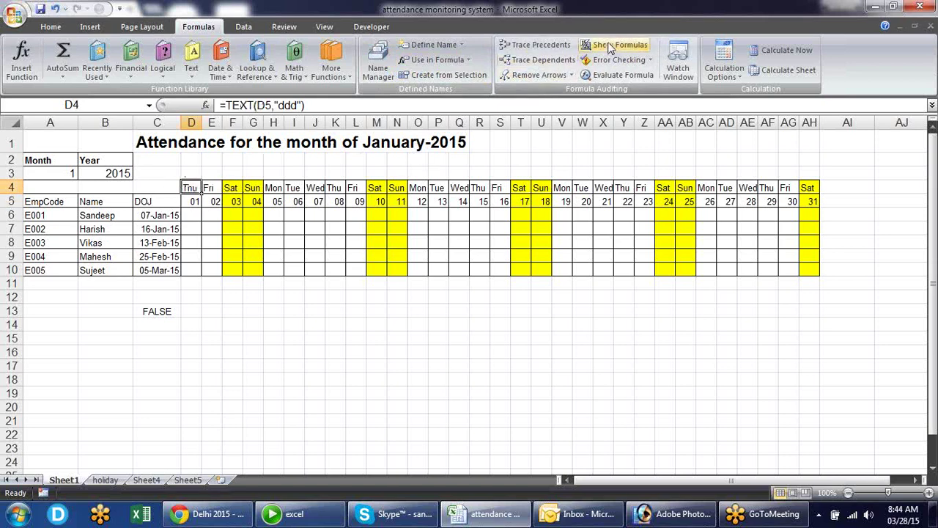
{"action": "left_click", "coordinate": [200, 196]}
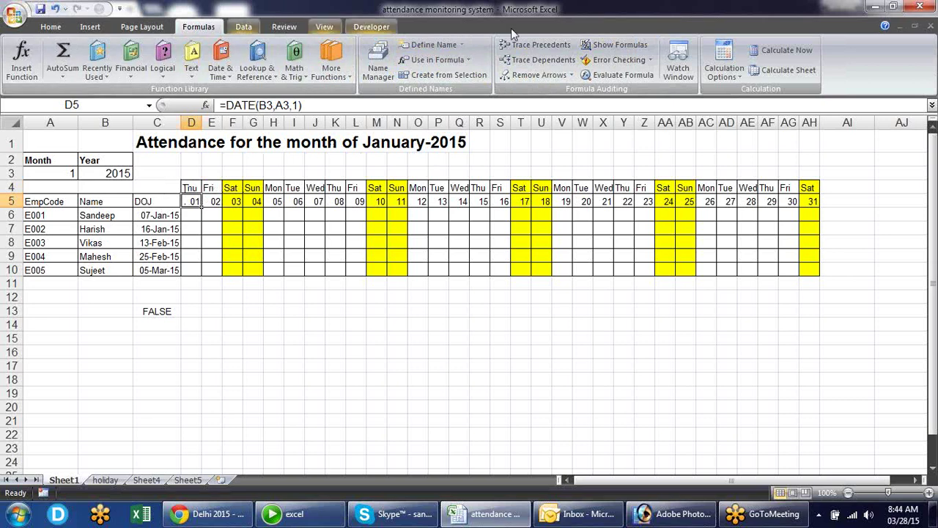
- Give D5 a formula rule =COUNTIF(holidaylist,D$5)>0 that fills it orange
{"action": "left_click", "coordinate": [42, 27]}
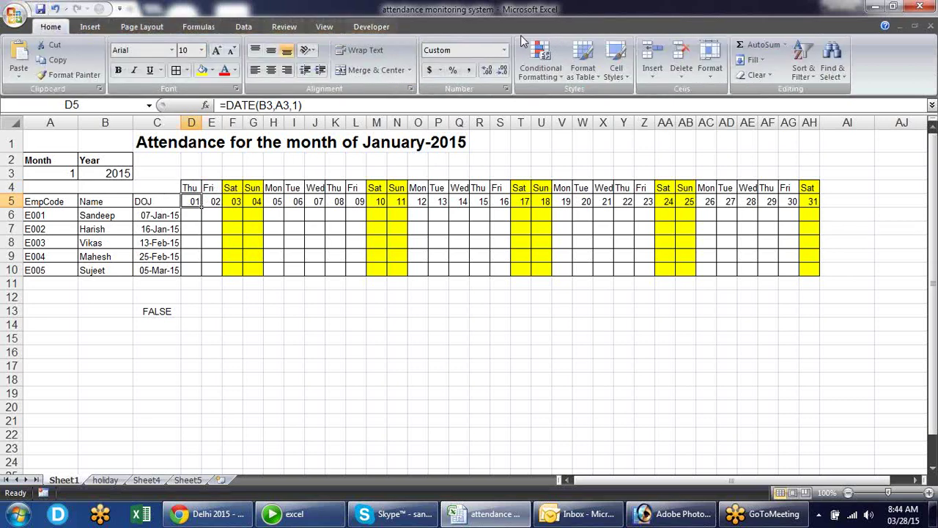
{"action": "left_click", "coordinate": [547, 74]}
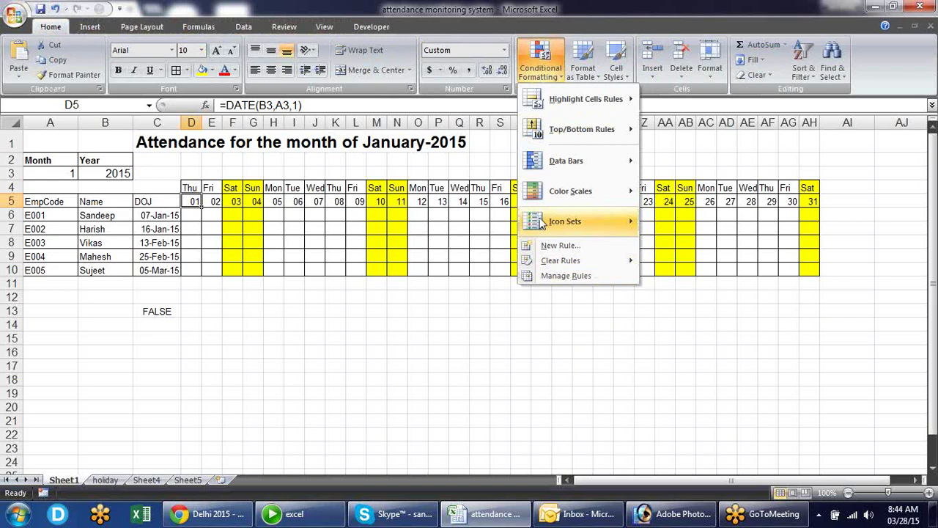
{"action": "left_click", "coordinate": [558, 244]}
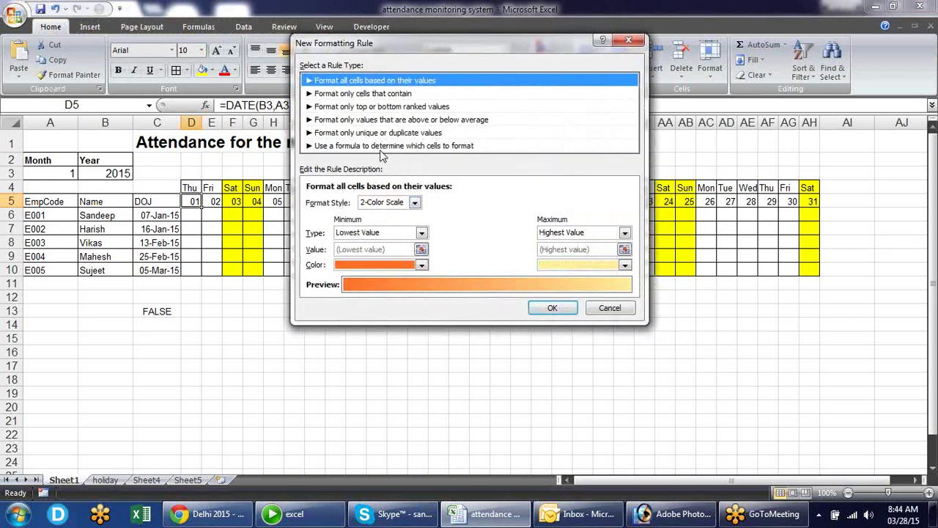
{"action": "left_click", "coordinate": [382, 146]}
{"action": "left_click", "coordinate": [394, 201]}
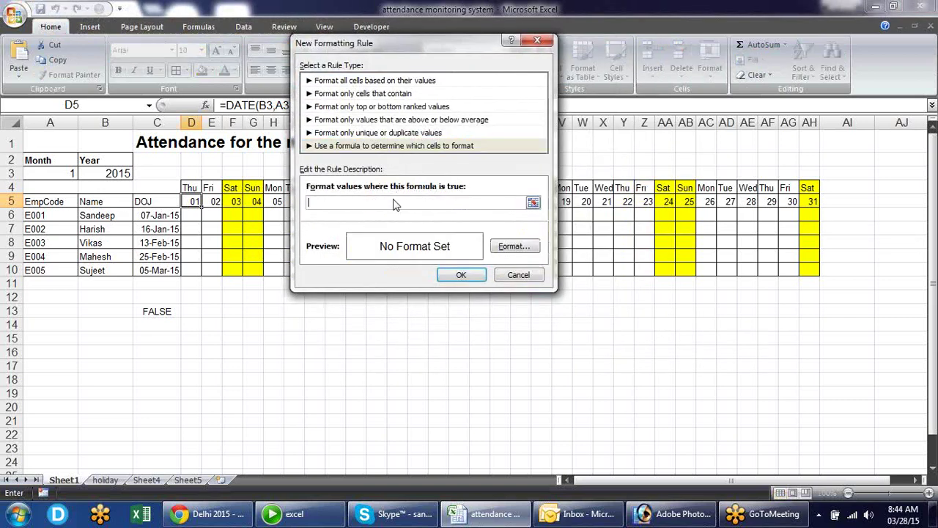
{"action": "key", "text": "ctrl+v"}
{"action": "left_click", "coordinate": [509, 249]}
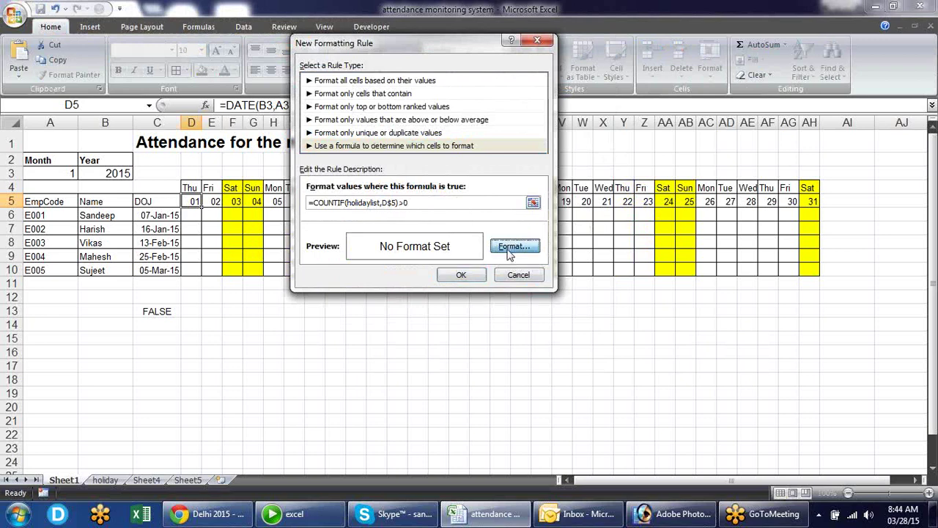
{"action": "left_click", "coordinate": [423, 33]}
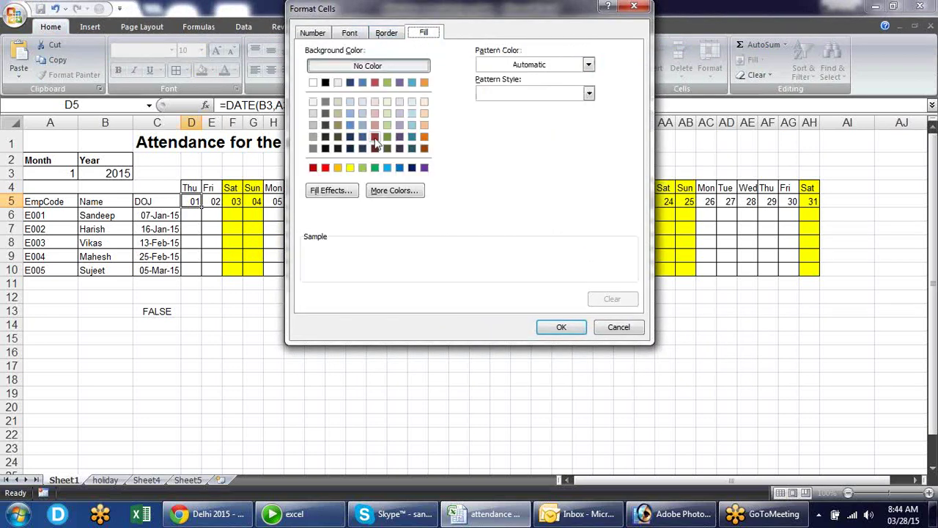
{"action": "left_click", "coordinate": [337, 167]}
{"action": "left_click", "coordinate": [560, 327]}
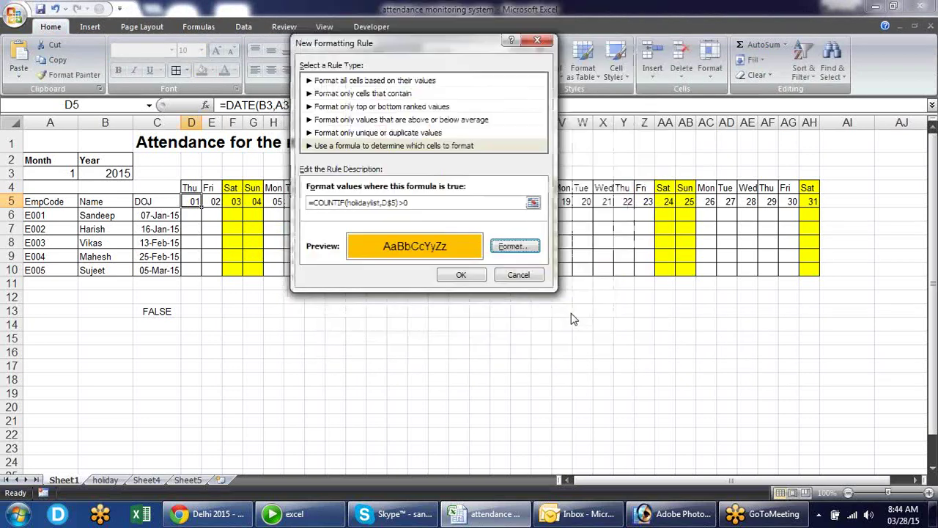
{"action": "left_click", "coordinate": [461, 275]}
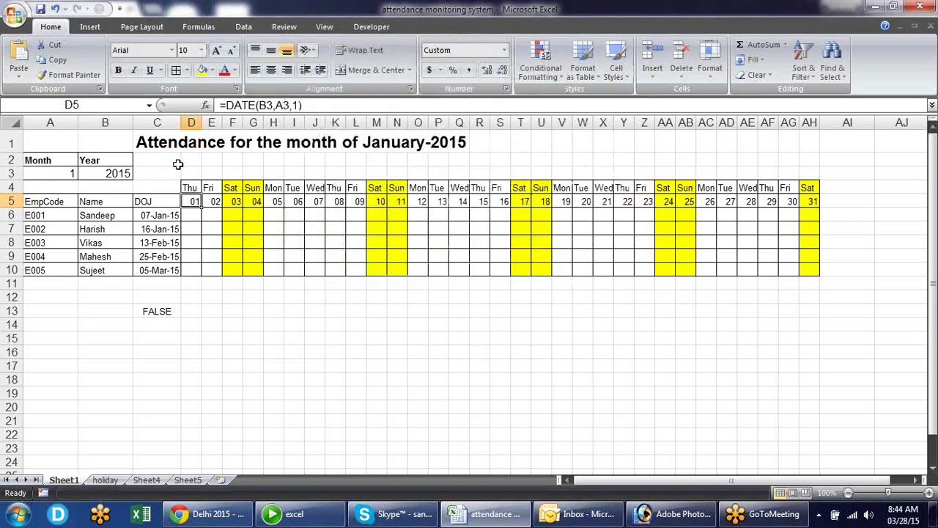
- Copy D5's holiday formatting across the attendance grid D4:AH10 with Format Painter
{"action": "left_click", "coordinate": [70, 74]}
{"action": "mouse_move", "coordinate": [187, 187]}
{"action": "left_mouse_down"}
{"action": "mouse_move", "coordinate": [546, 262]}
{"action": "mouse_move", "coordinate": [825, 266]}
{"action": "mouse_move", "coordinate": [808, 268]}
{"action": "left_mouse_up"}
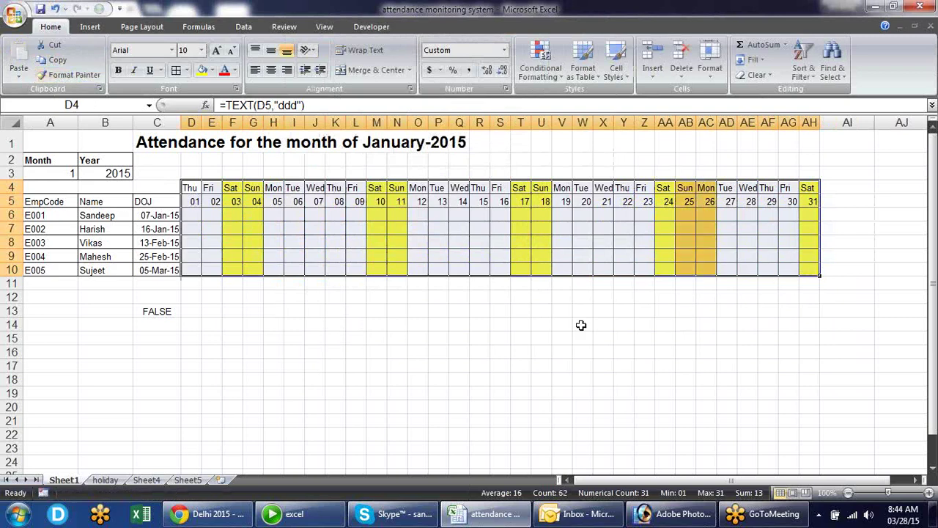
{"action": "left_click", "coordinate": [433, 380]}
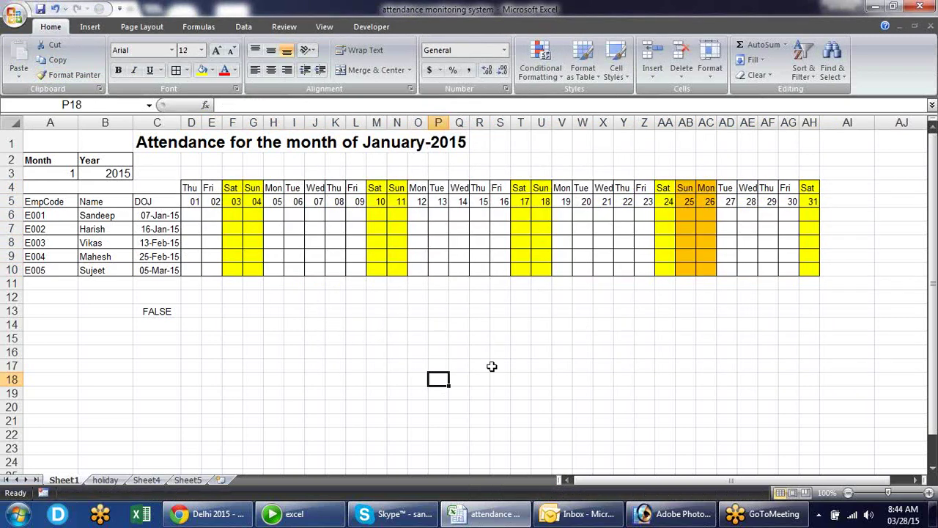
- Inspect cells in the Sat 24, Sun 25 and Mon 26 columns for orange holiday fill
{"action": "left_click", "coordinate": [688, 214]}
{"action": "left_click", "coordinate": [688, 255]}
{"action": "left_click", "coordinate": [700, 228]}
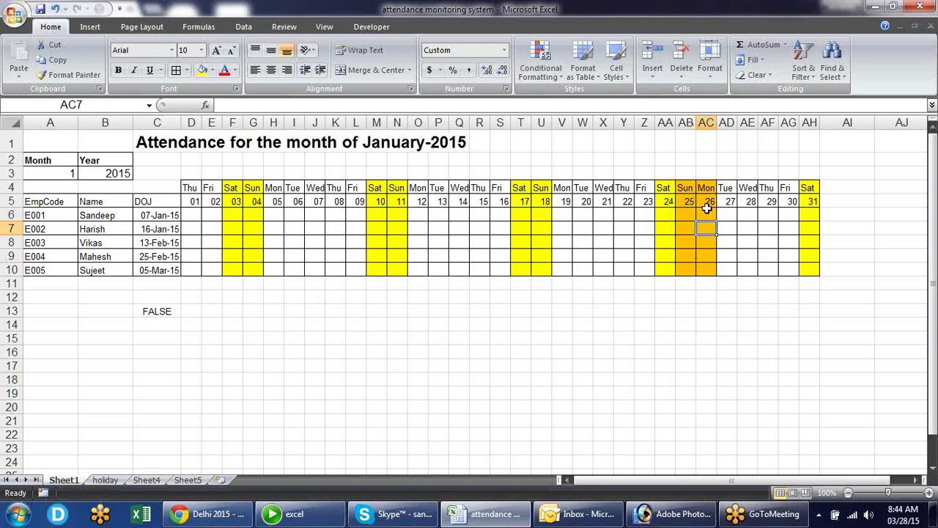
{"action": "left_click", "coordinate": [706, 213]}
{"action": "left_click", "coordinate": [688, 242]}
{"action": "left_click", "coordinate": [706, 256]}
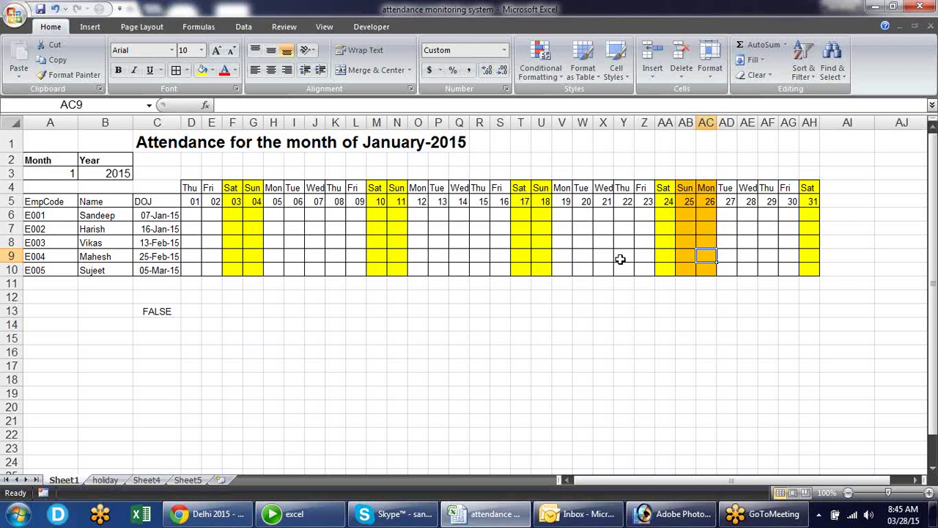
{"action": "left_click_drag", "start_coordinate": [664, 188], "coordinate": [666, 265]}
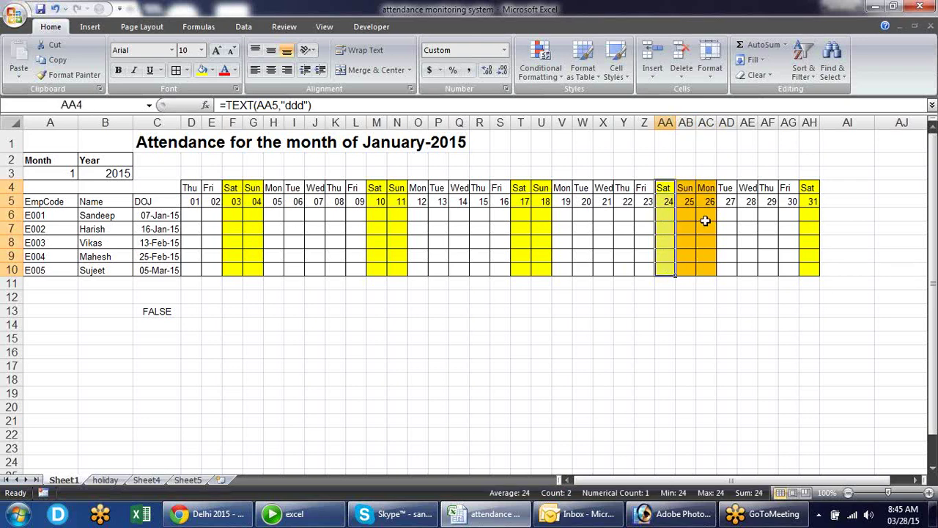
{"action": "left_click", "coordinate": [701, 215]}
{"action": "left_click_drag", "start_coordinate": [661, 187], "coordinate": [688, 269]}
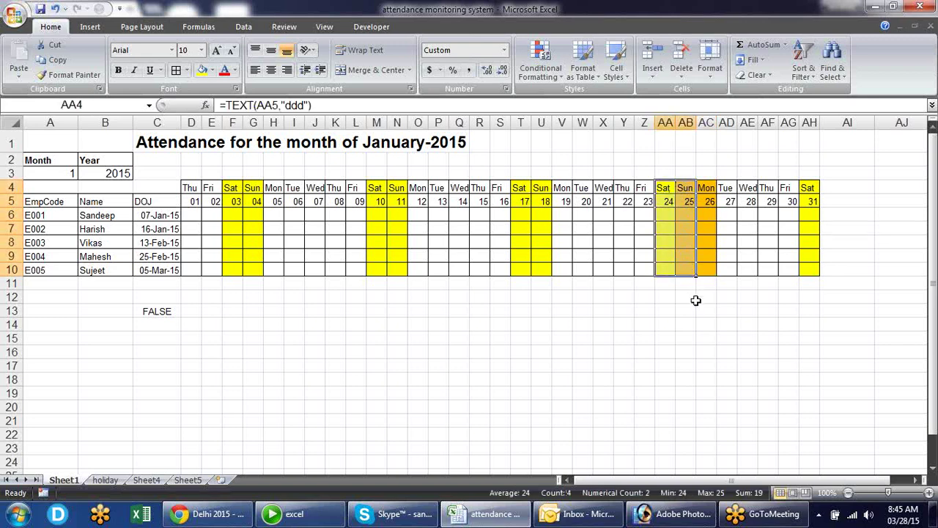
{"action": "left_click", "coordinate": [689, 230]}
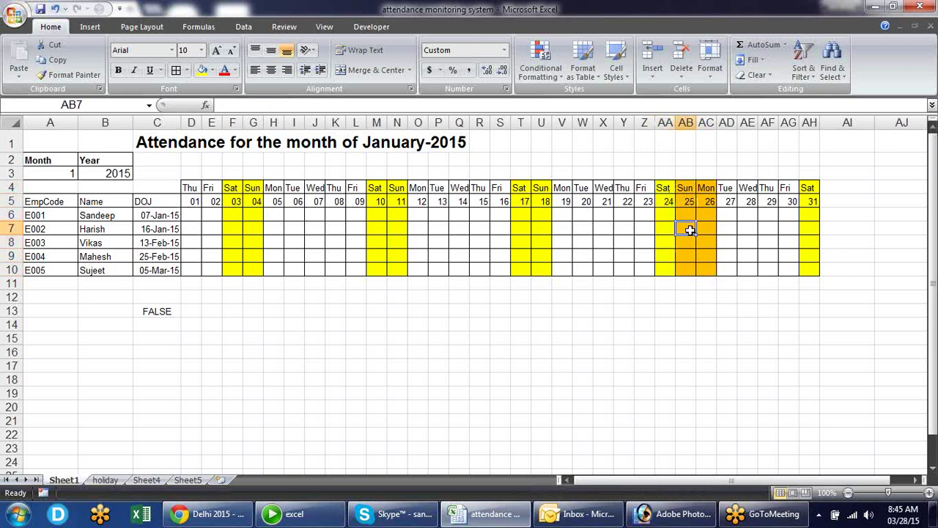
- Reorder worksheet rules: TODAY rule first, weekend OR rule above the holiday COUNTIF rule
{"action": "left_click", "coordinate": [541, 69]}
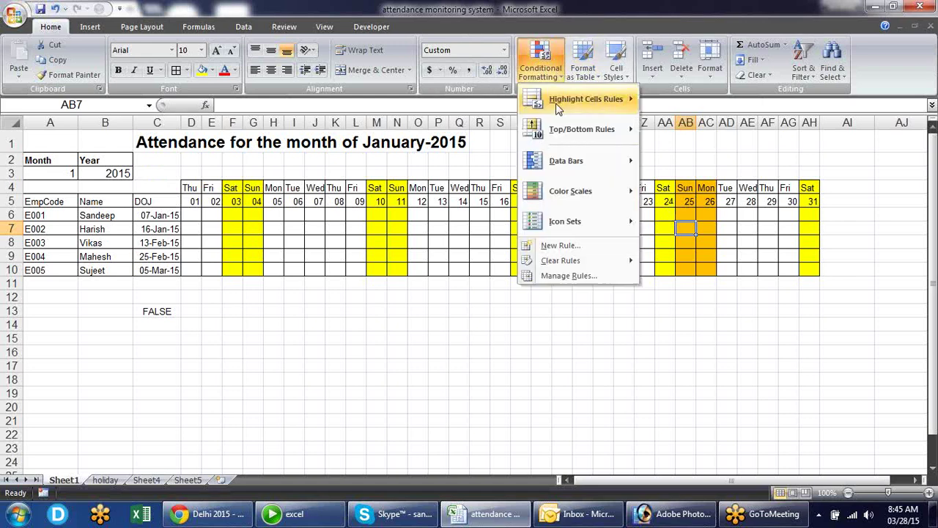
{"action": "left_click", "coordinate": [566, 276]}
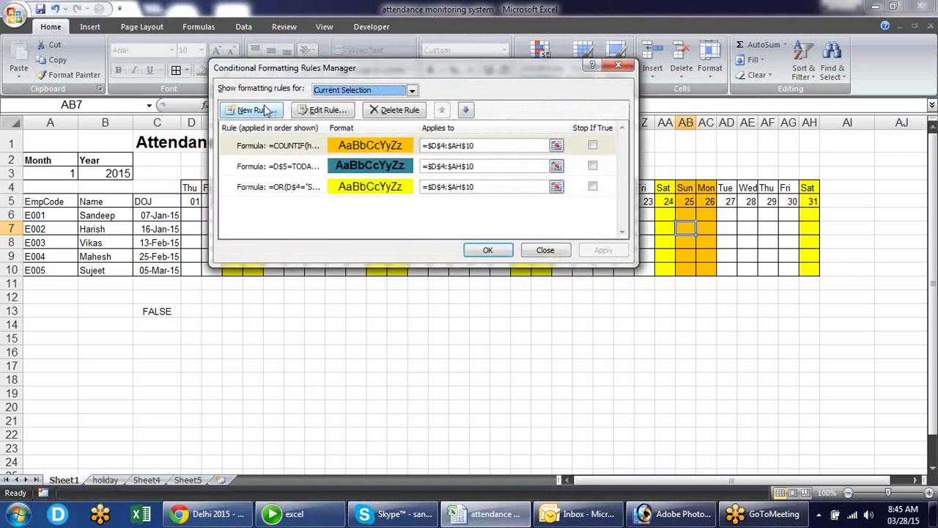
{"action": "left_click", "coordinate": [412, 89]}
{"action": "left_click", "coordinate": [373, 109]}
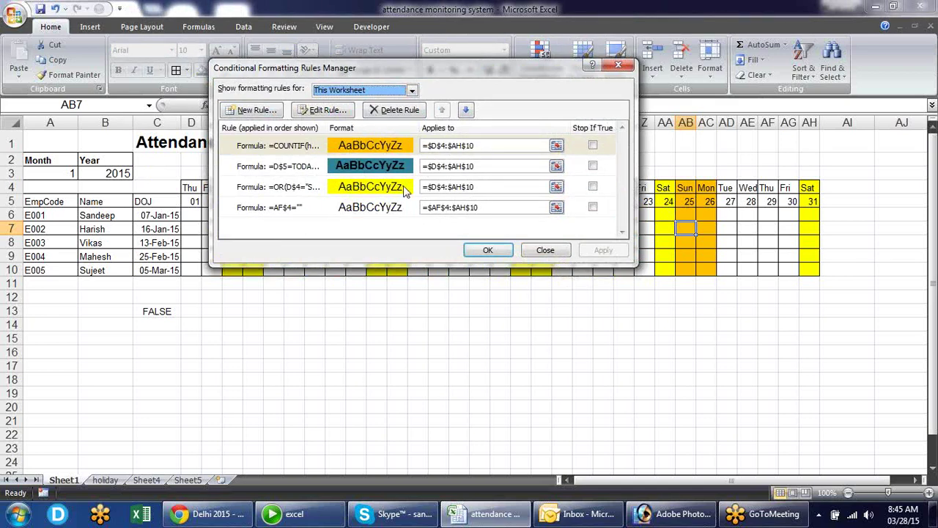
{"action": "left_click", "coordinate": [377, 166]}
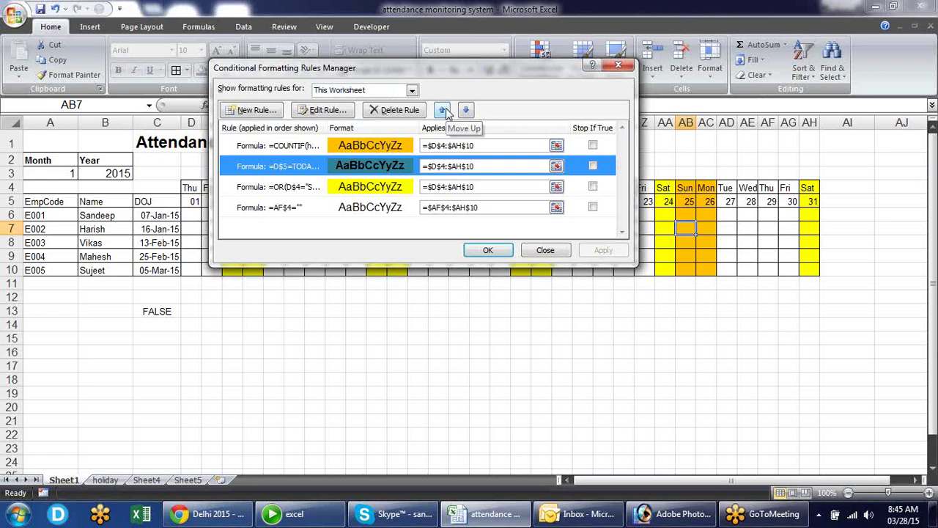
{"action": "left_click", "coordinate": [443, 110]}
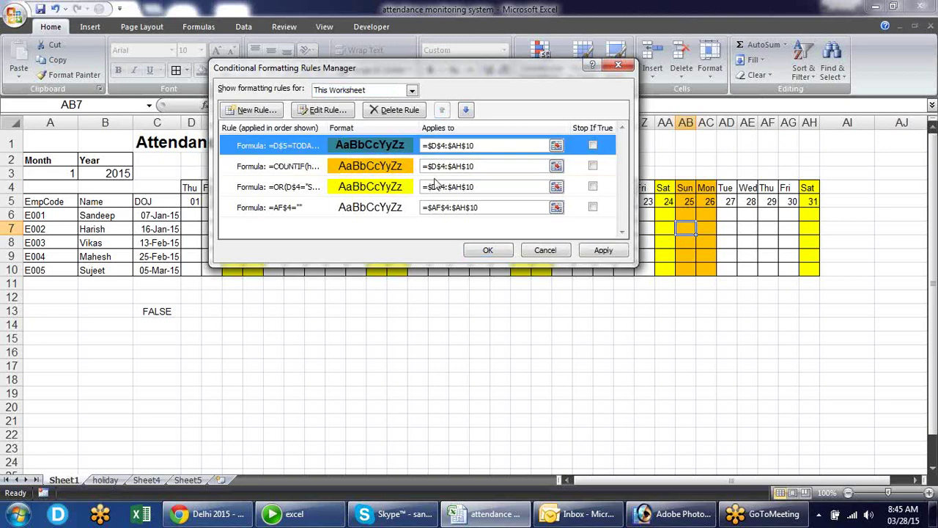
{"action": "left_click", "coordinate": [307, 189]}
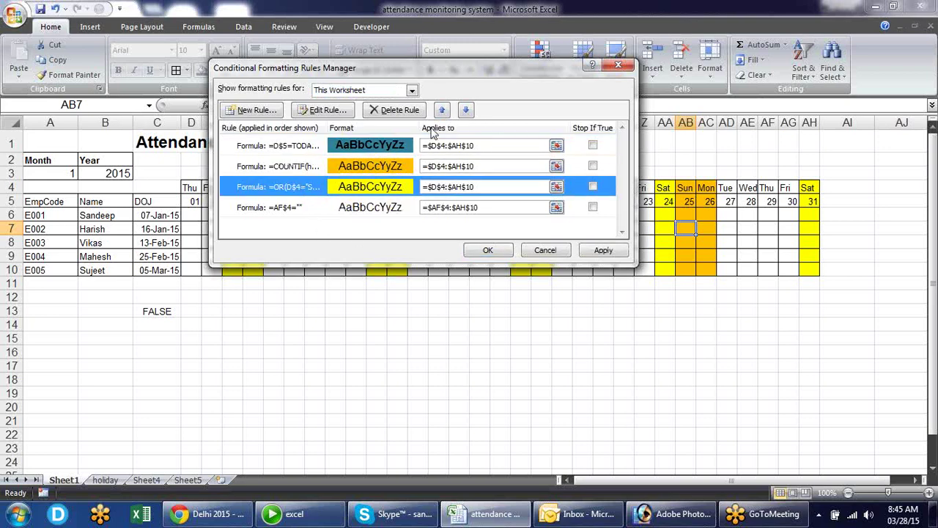
{"action": "left_click", "coordinate": [442, 111]}
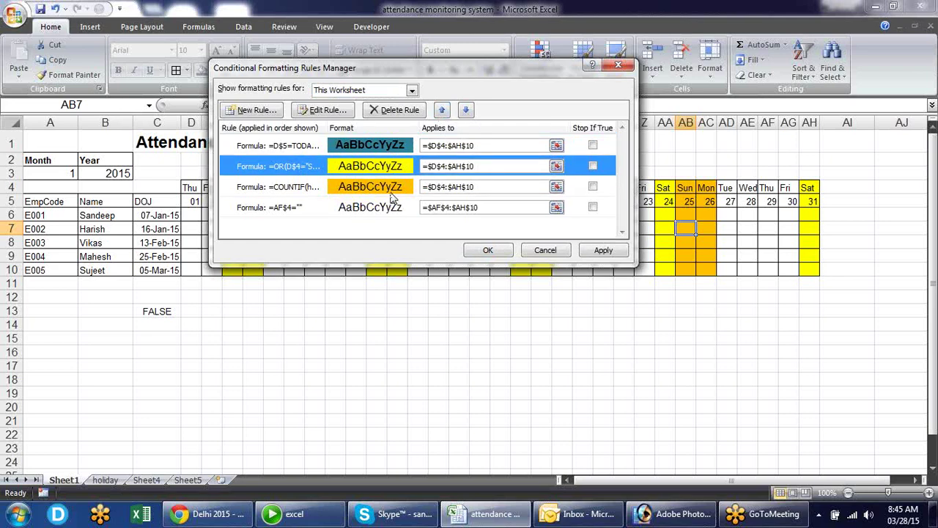
{"action": "left_click", "coordinate": [603, 251]}
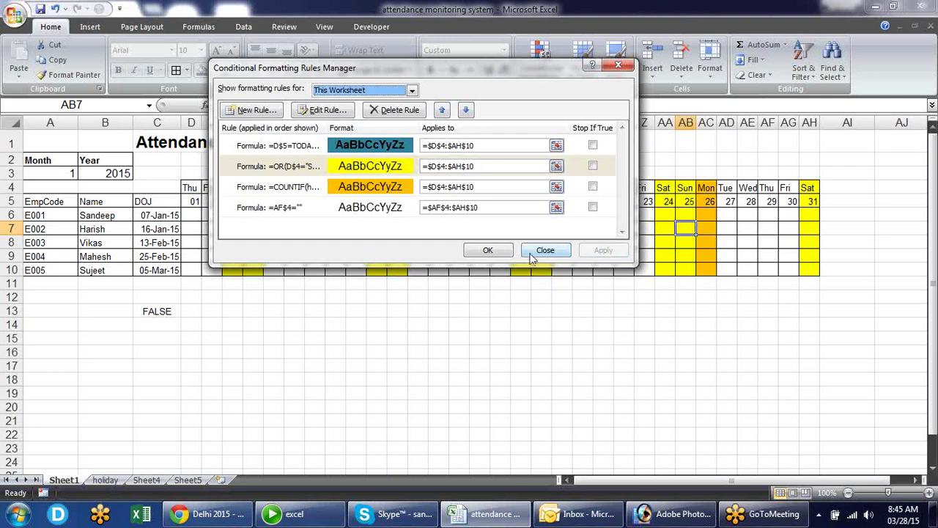
{"action": "left_click", "coordinate": [516, 251]}
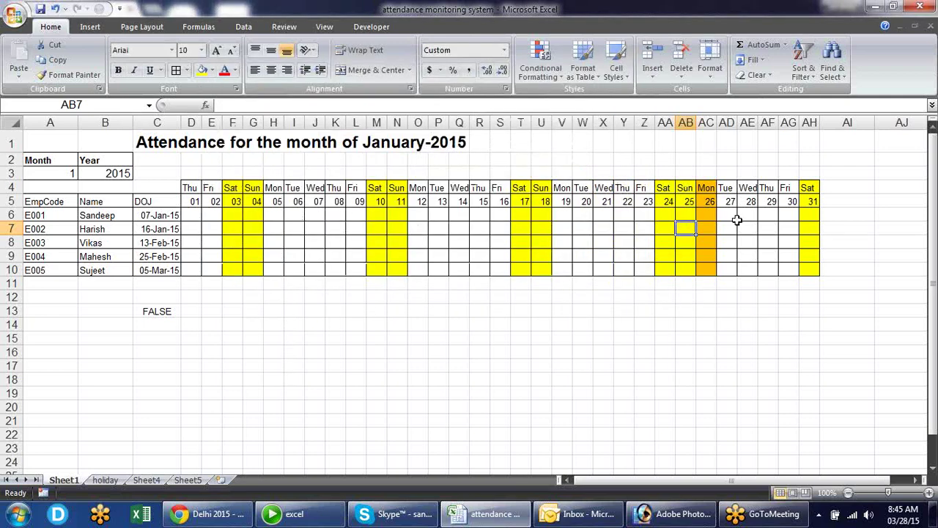
{"action": "left_click", "coordinate": [693, 200]}
{"action": "left_click", "coordinate": [693, 253]}
{"action": "left_click", "coordinate": [706, 238]}
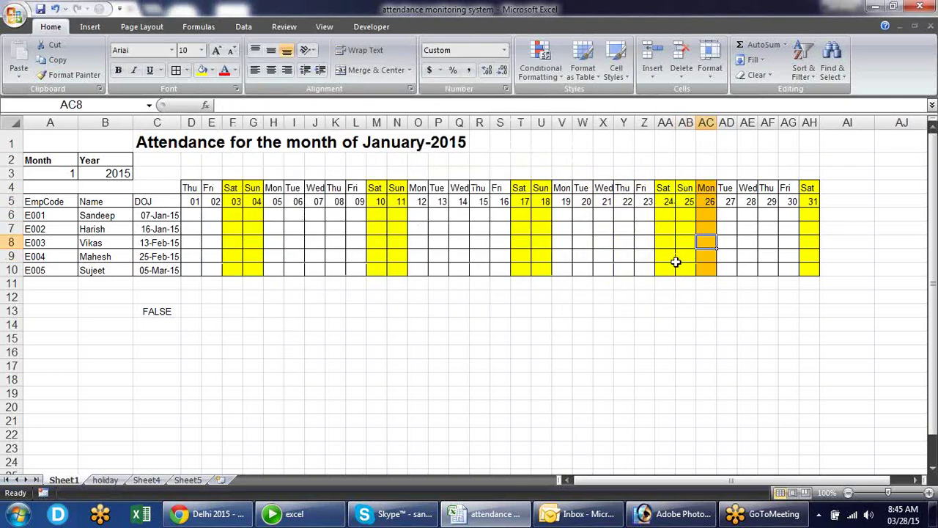
{"action": "left_click", "coordinate": [558, 322]}
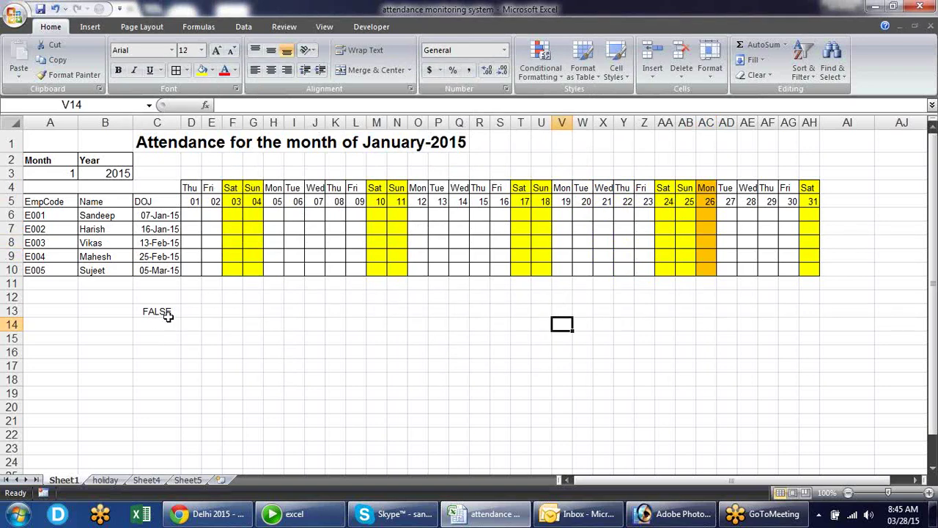
{"action": "left_click", "coordinate": [708, 202]}
{"action": "left_click", "coordinate": [715, 243]}
{"action": "left_click", "coordinate": [708, 268]}
{"action": "left_click", "coordinate": [715, 216]}
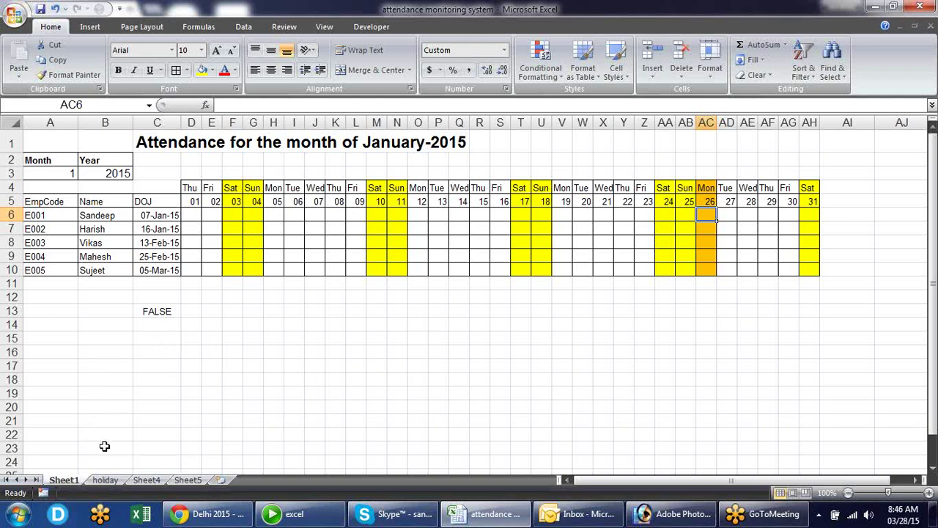
{"action": "left_click", "coordinate": [184, 481]}
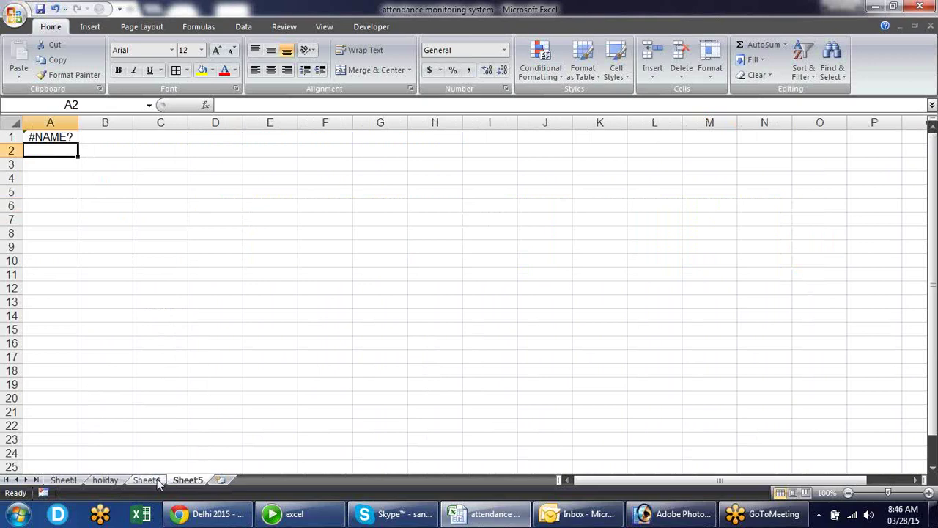
{"action": "left_click", "coordinate": [156, 478]}
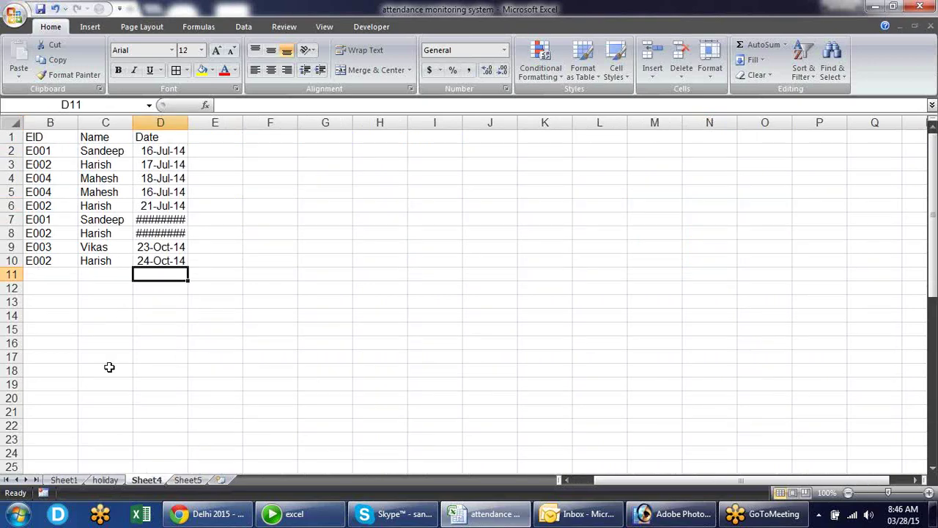
{"action": "left_click", "coordinate": [53, 480]}
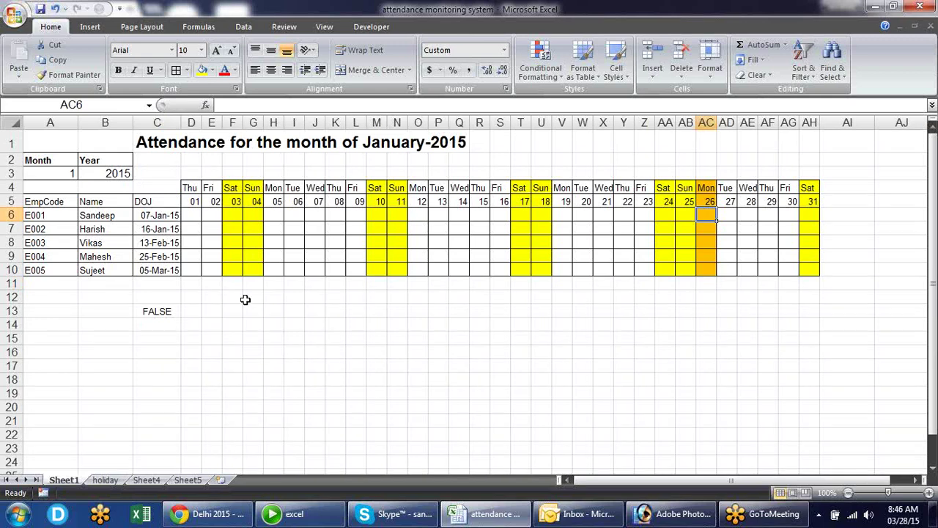
{"action": "left_click", "coordinate": [317, 231]}
{"action": "type", "text": "l"}
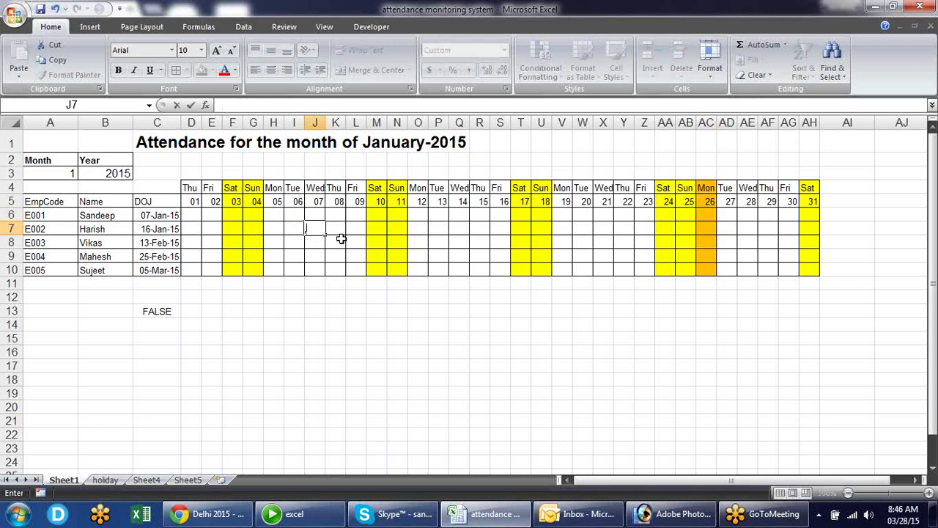
{"action": "key", "text": "Return"}
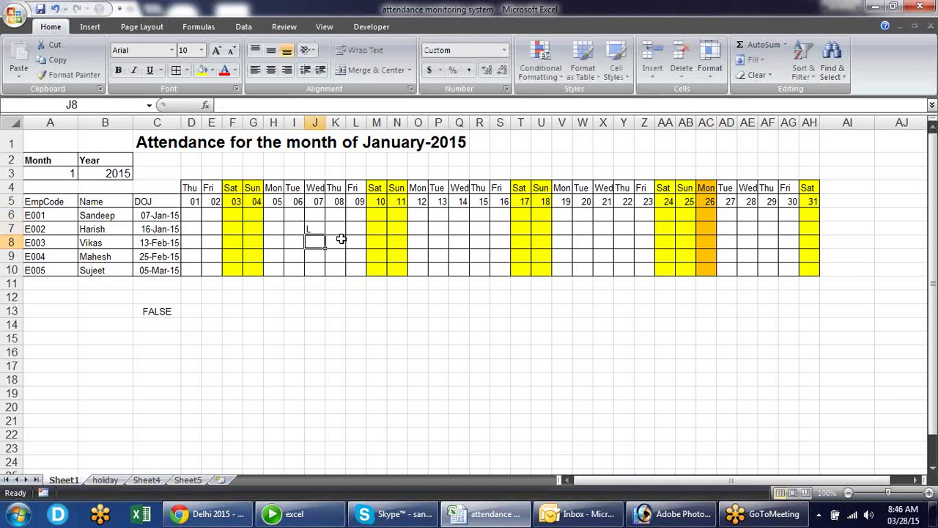
{"action": "key", "text": "Up"}
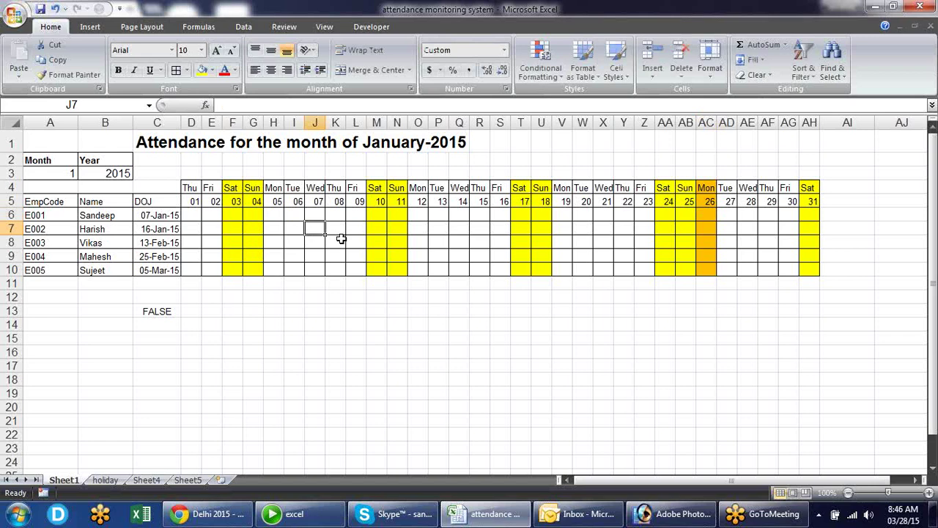
{"action": "left_click", "coordinate": [189, 215]}
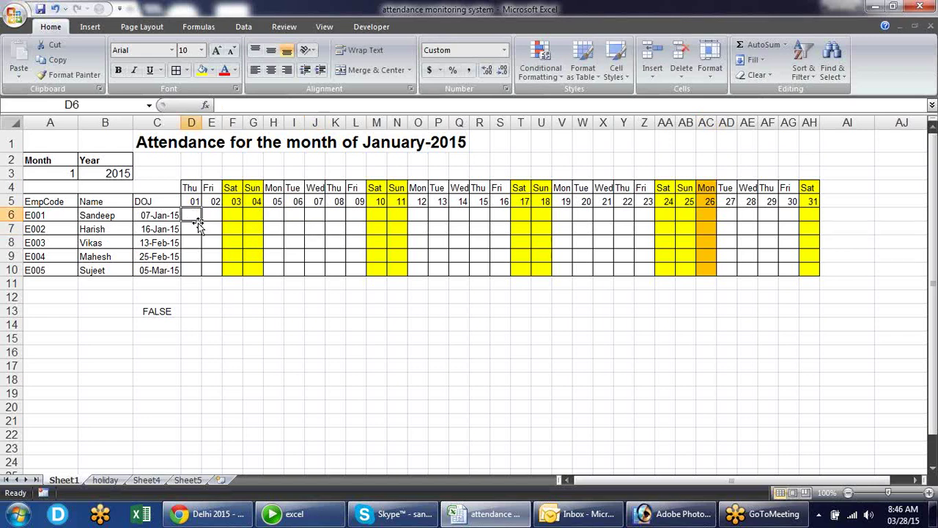
- Draft a formula rule =d6="L" with red fill and bold font for leave days
{"action": "left_click", "coordinate": [540, 66]}
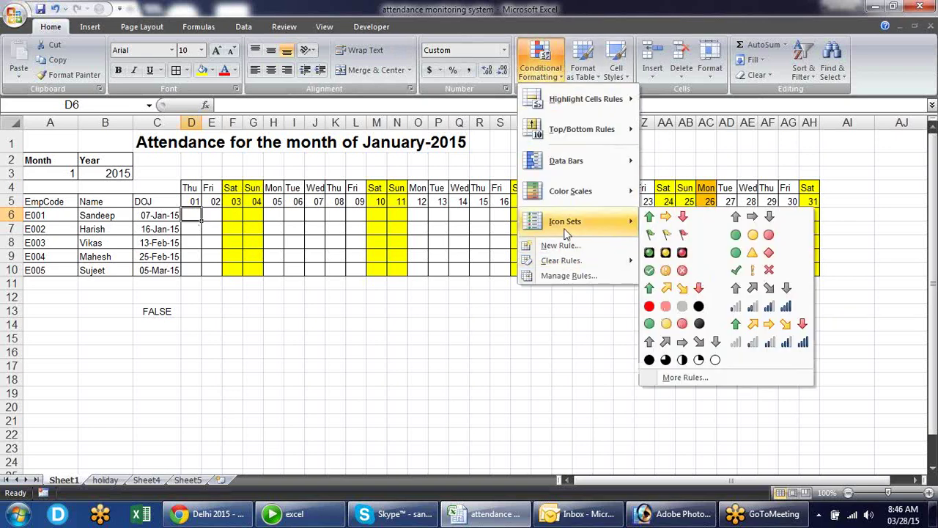
{"action": "left_click", "coordinate": [560, 245]}
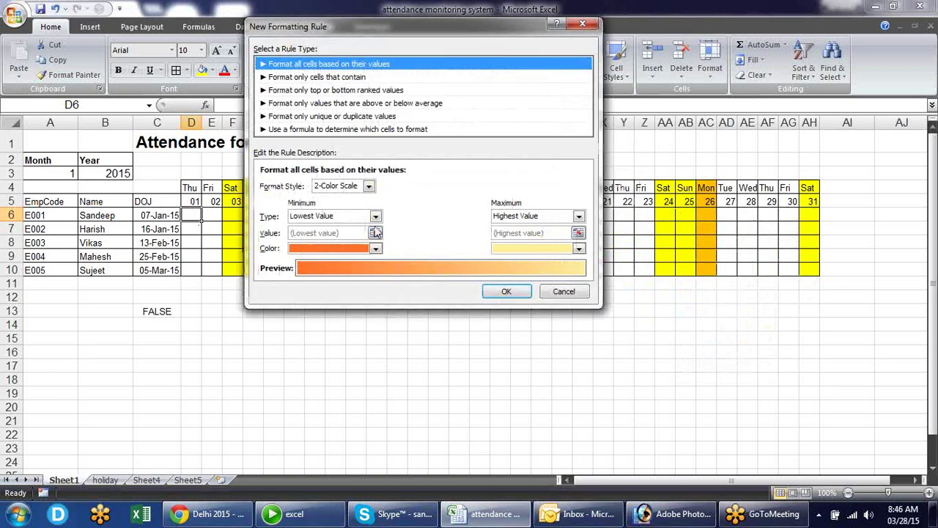
{"action": "left_click", "coordinate": [352, 130]}
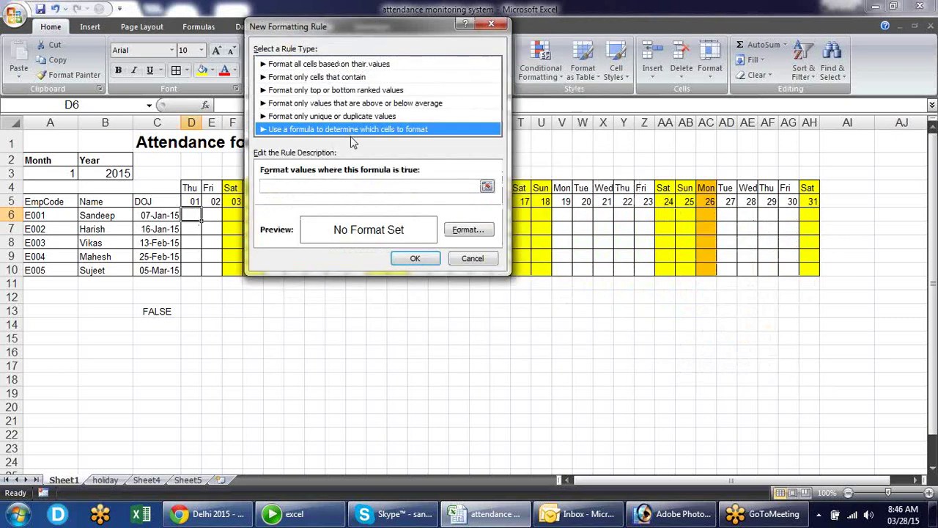
{"action": "left_click", "coordinate": [326, 187]}
{"action": "type", "text": "=d6=\"L"}
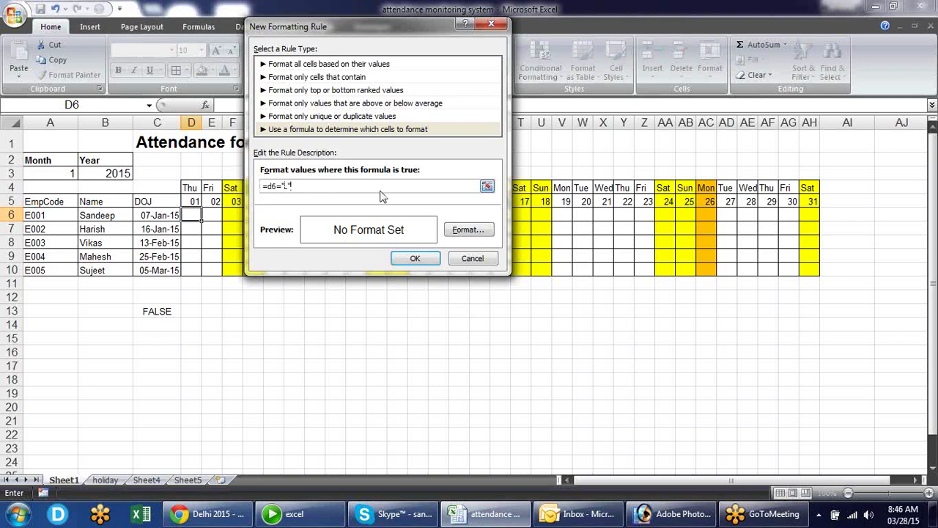
{"action": "left_click", "coordinate": [462, 227]}
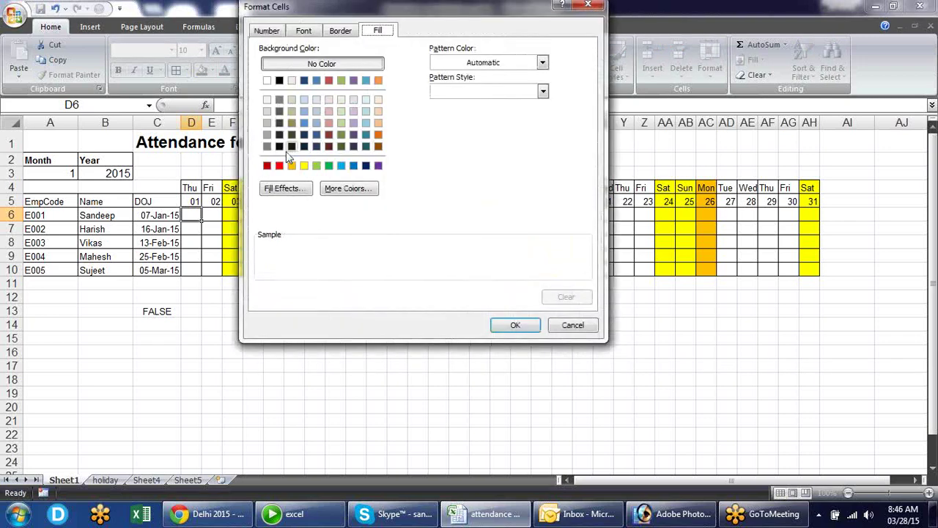
{"action": "left_click", "coordinate": [279, 166]}
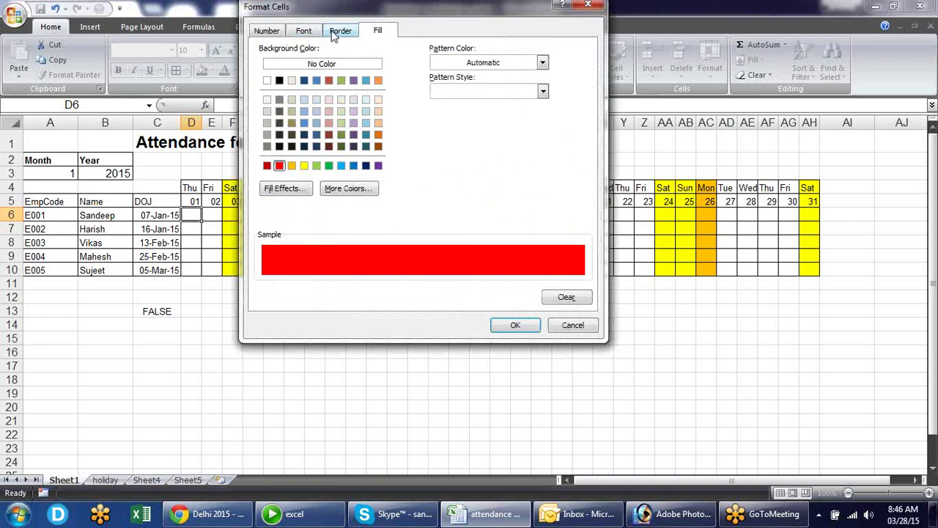
{"action": "left_click", "coordinate": [306, 31]}
{"action": "left_click", "coordinate": [465, 92]}
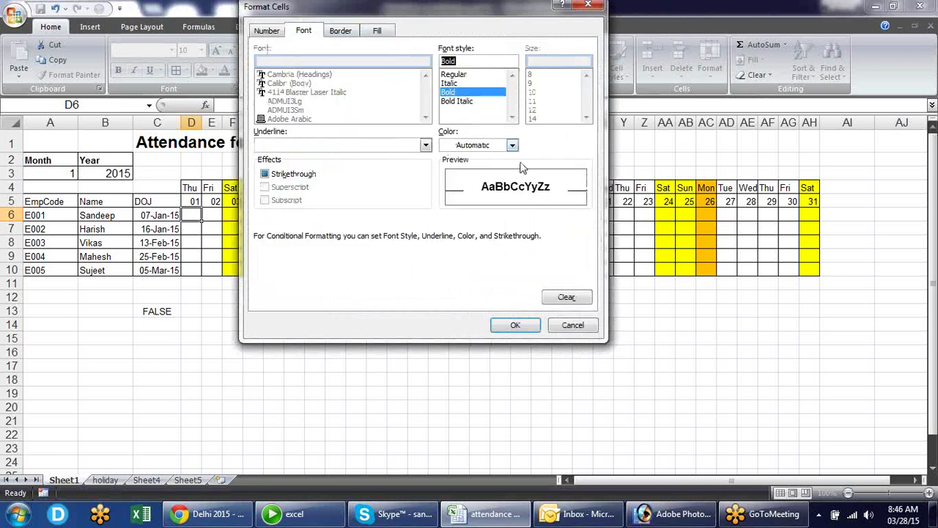
{"action": "left_click", "coordinate": [515, 326]}
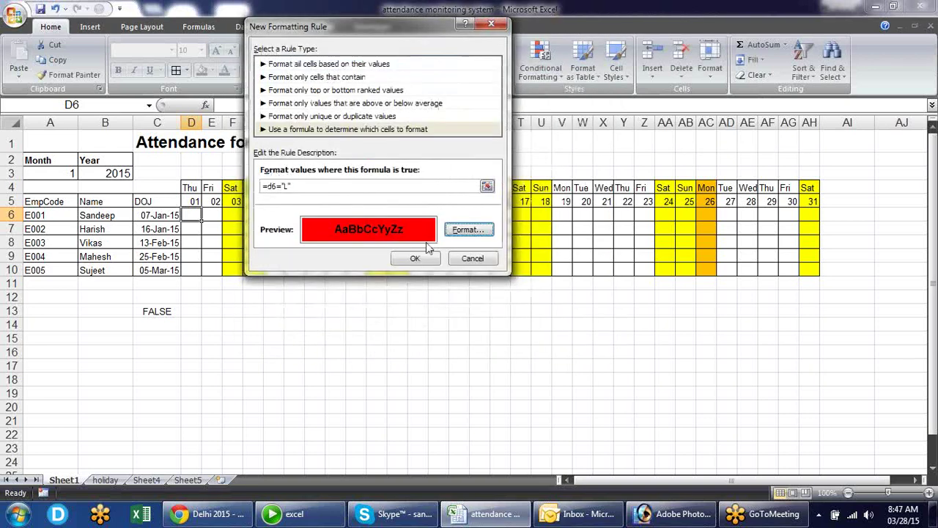
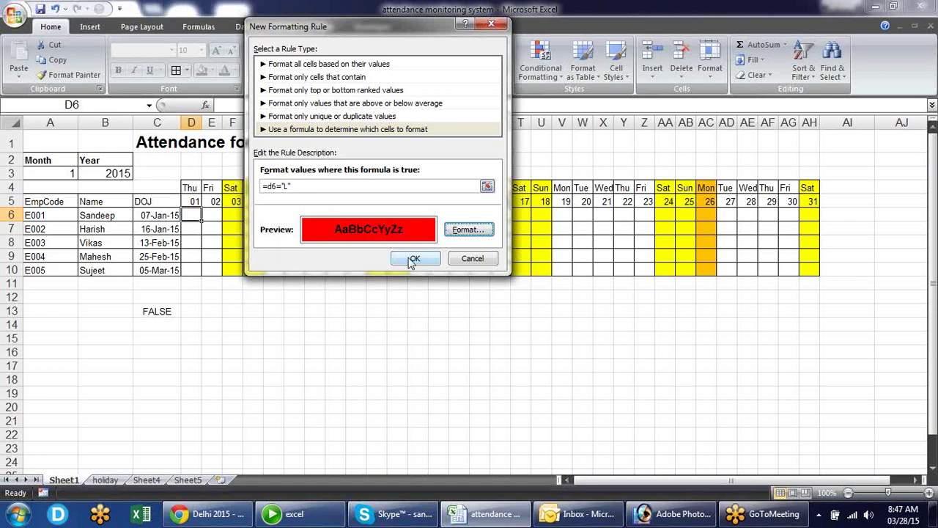
- Confirm the red leave-highlight rule and copy D6's formatting across the grid D6:AH10
{"action": "left_click", "coordinate": [413, 259]}
{"action": "left_click", "coordinate": [69, 74]}
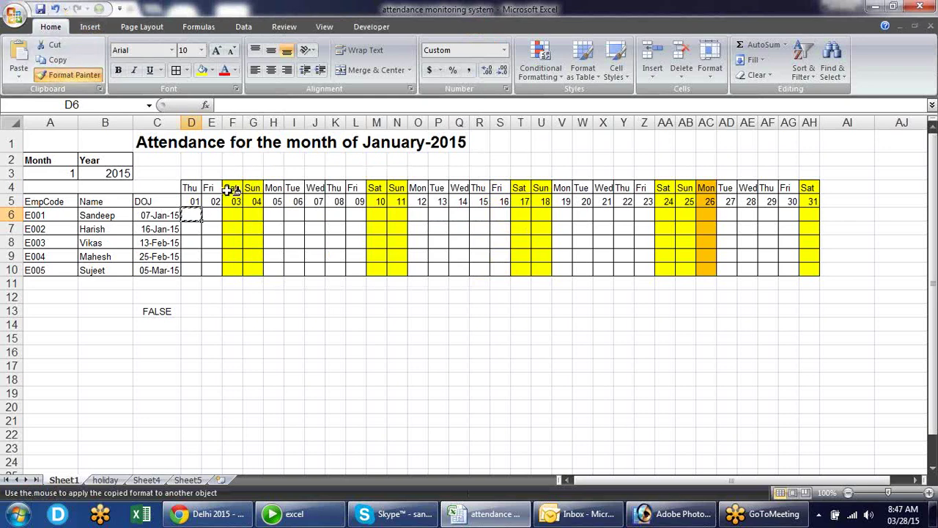
{"action": "mouse_move", "coordinate": [190, 214]}
{"action": "left_mouse_down"}
{"action": "mouse_move", "coordinate": [508, 283]}
{"action": "mouse_move", "coordinate": [805, 271]}
{"action": "left_mouse_up"}
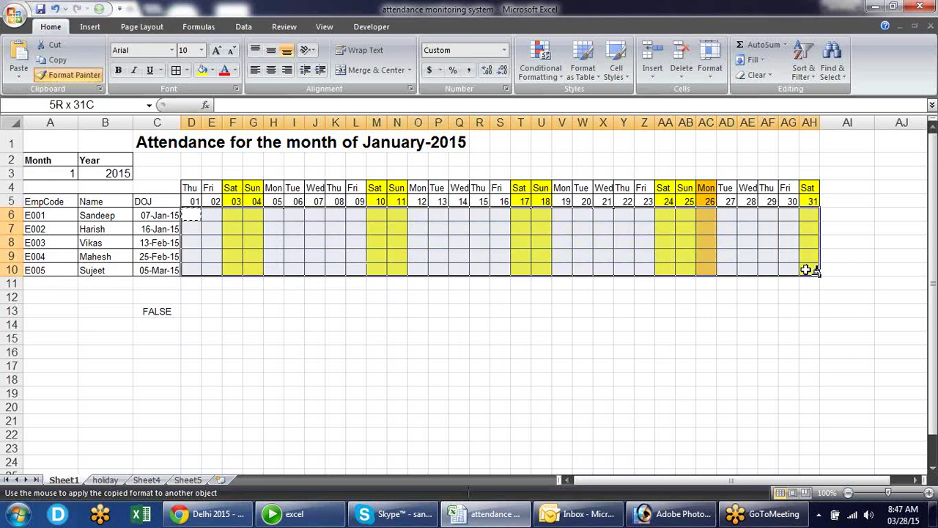
{"action": "left_click_drag", "start_coordinate": [806, 269], "coordinate": [806, 269]}
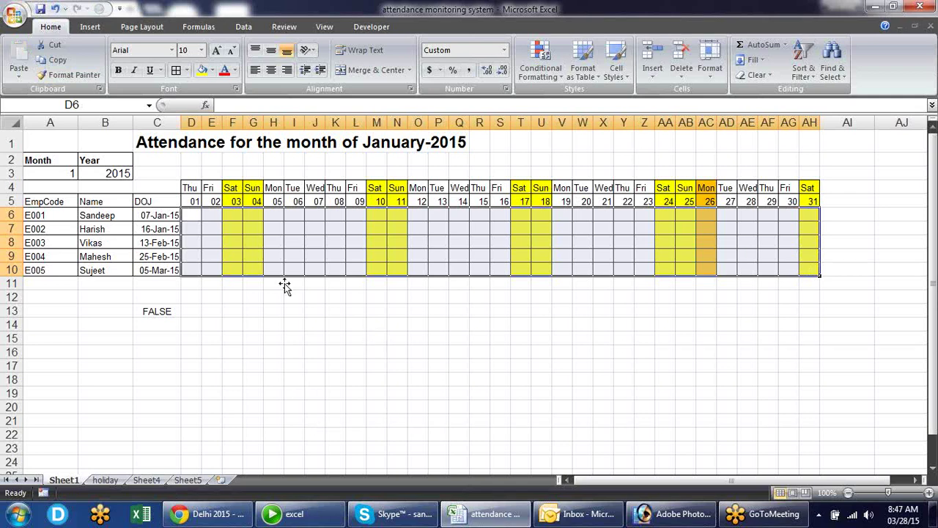
- Test the rule by entering A in J7, then clear J7 and the COUNTIF check in C13
{"action": "left_click", "coordinate": [315, 230]}
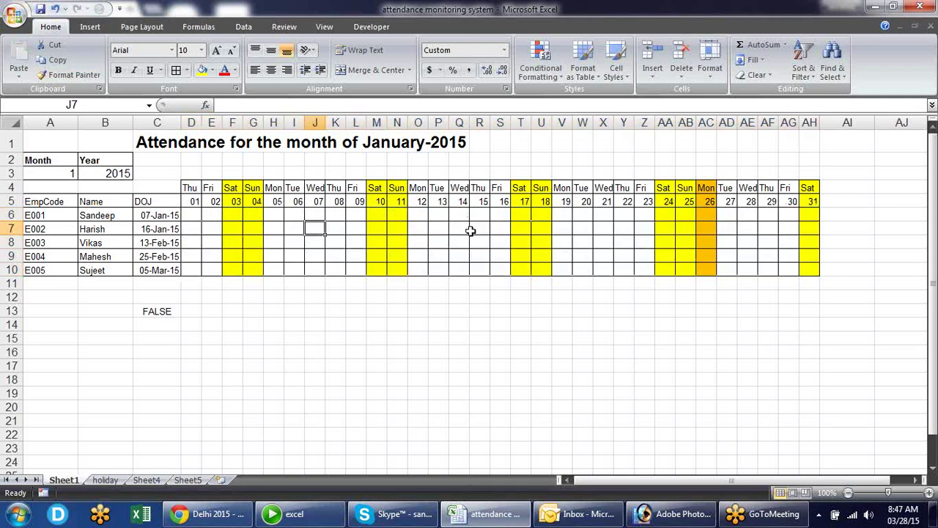
{"action": "type", "text": "A"}
{"action": "key", "text": "Return"}
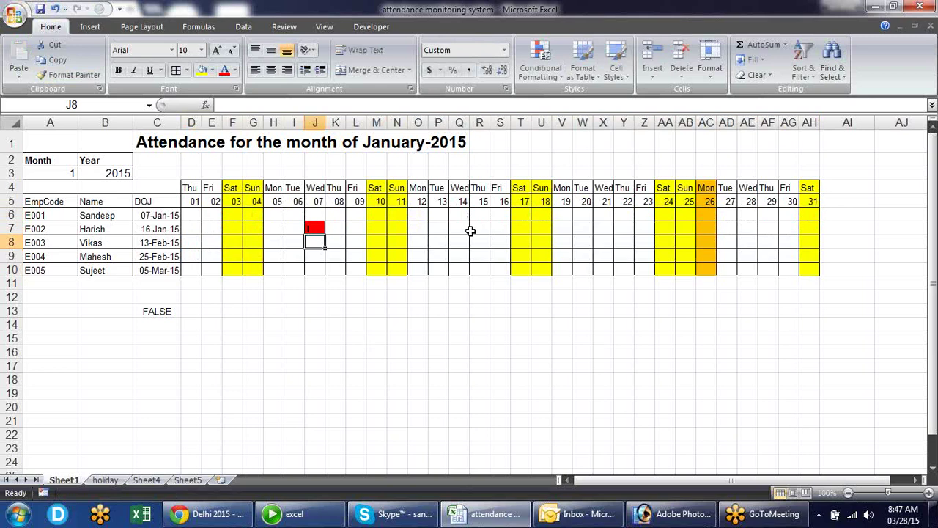
{"action": "key", "text": "Up"}
{"action": "key", "text": "Delete"}
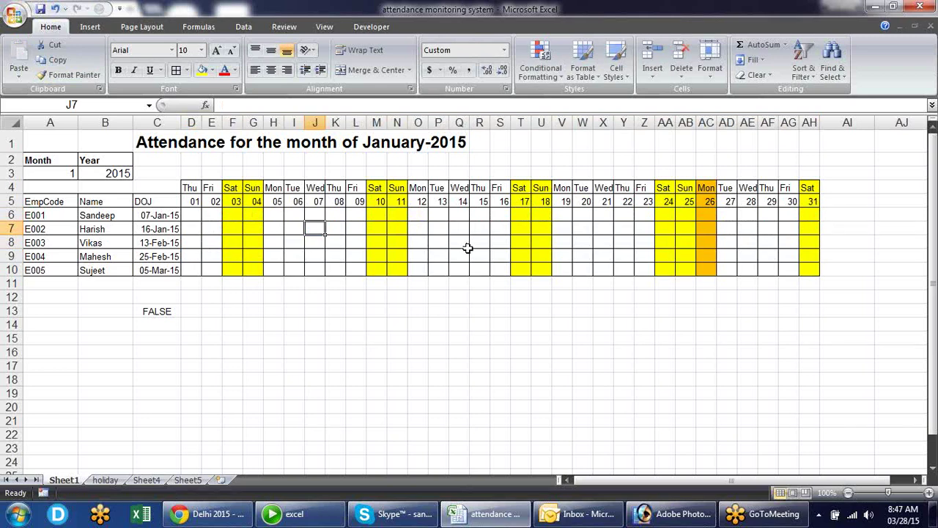
{"action": "left_click", "coordinate": [161, 311]}
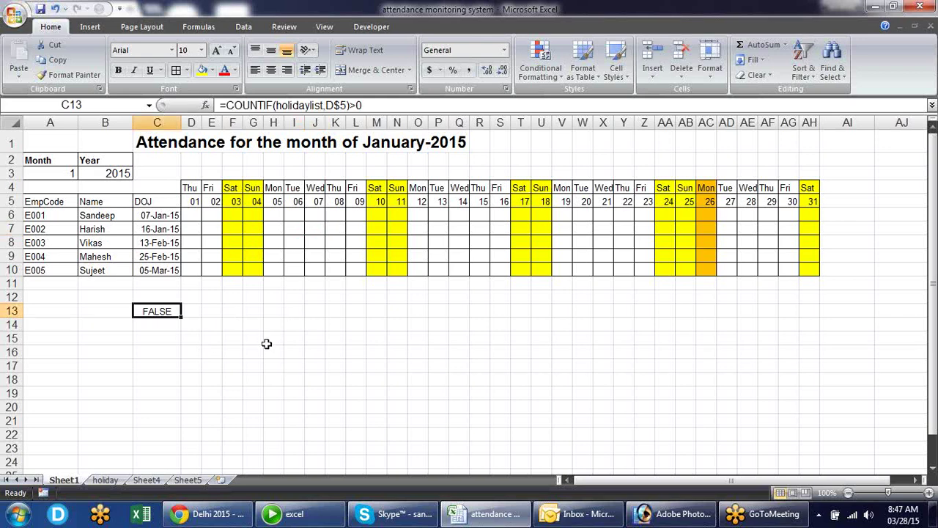
{"action": "key", "text": "Delete"}
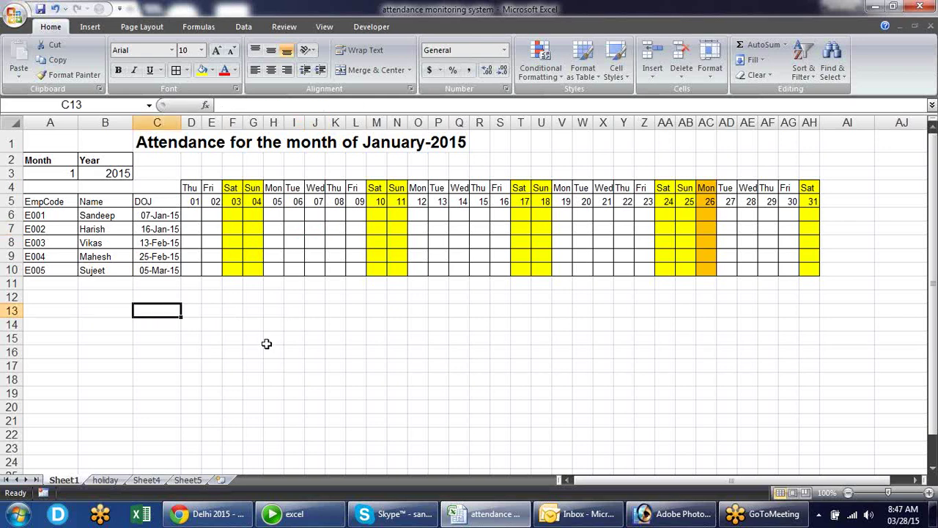
{"action": "left_click", "coordinate": [229, 227]}
{"action": "left_click", "coordinate": [64, 176]}
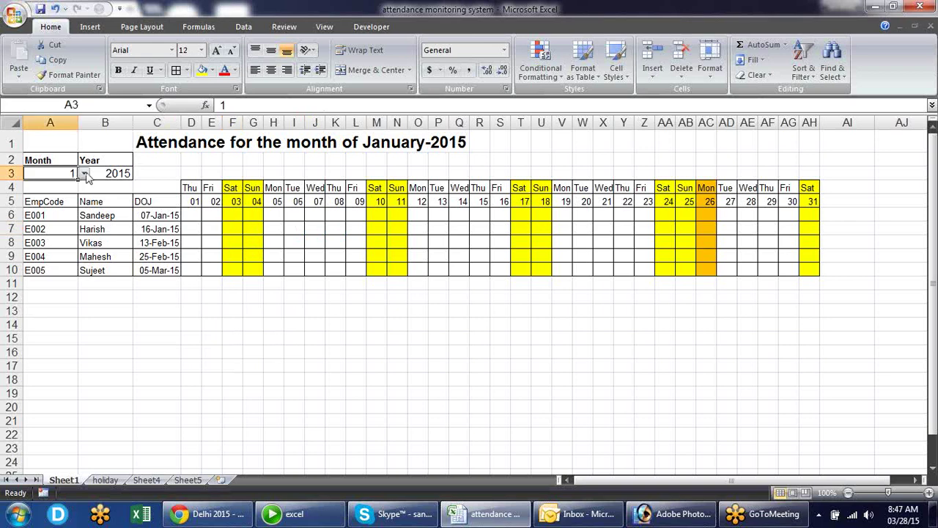
{"action": "left_click", "coordinate": [84, 173]}
{"action": "left_click", "coordinate": [73, 203]}
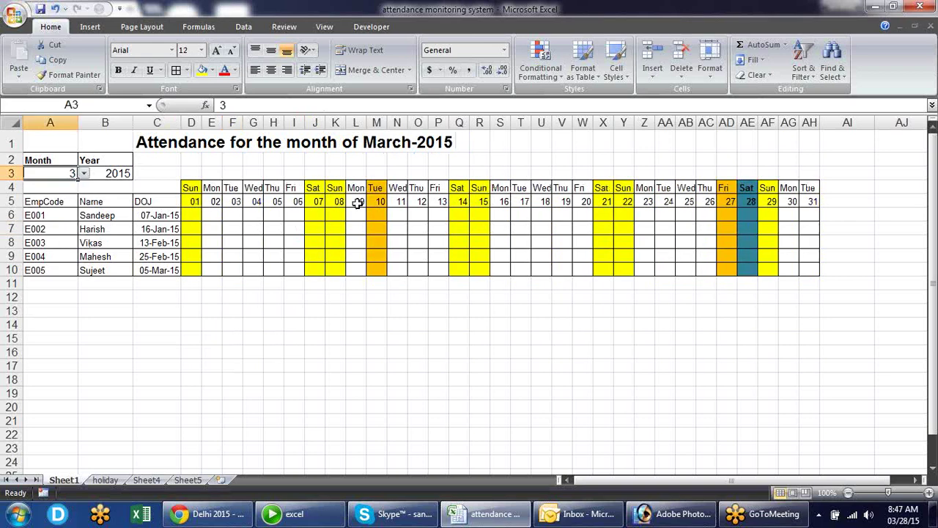
{"action": "left_click", "coordinate": [84, 173]}
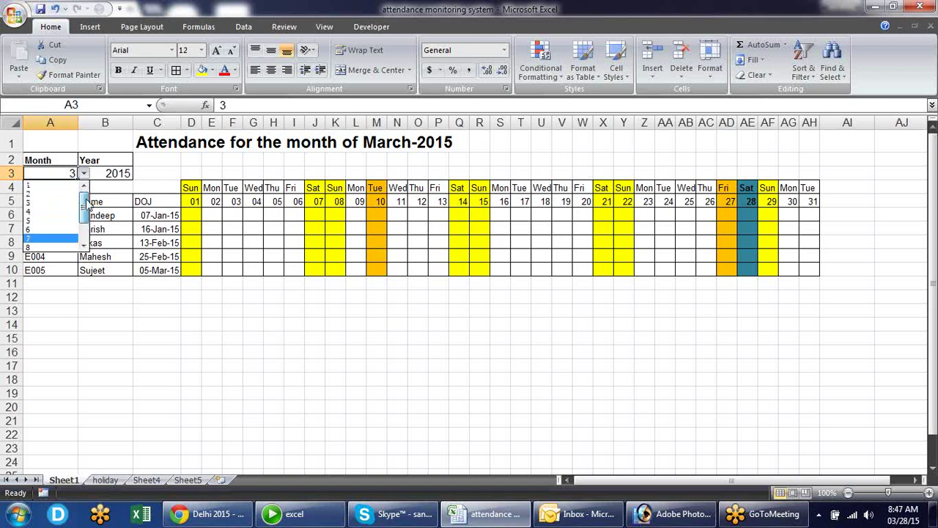
{"action": "left_click", "coordinate": [50, 186]}
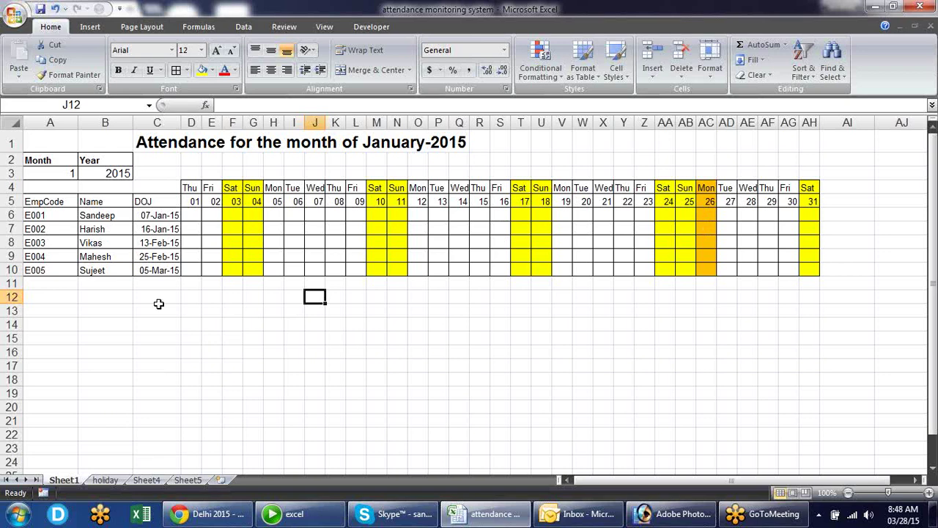
{"action": "left_click", "coordinate": [158, 296]}
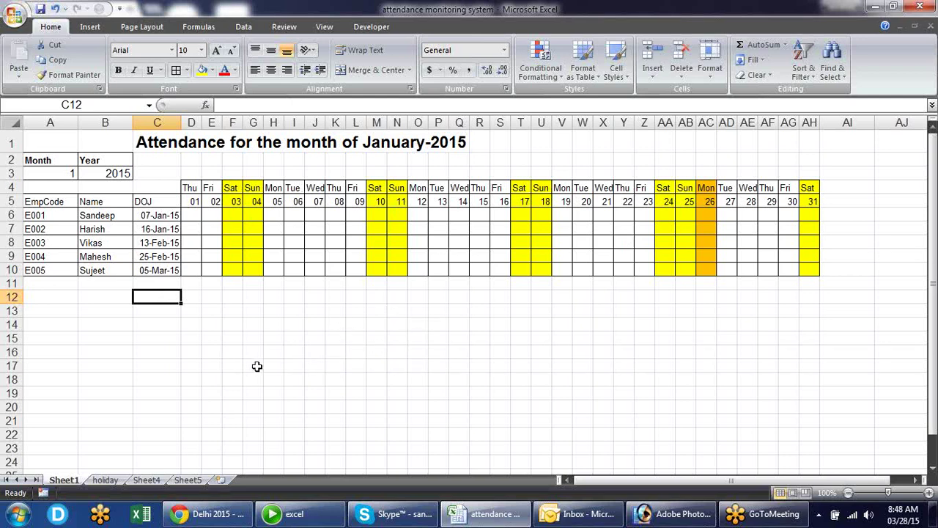
- On Sheet4, unhide and widen the hidden Helper column A
{"action": "left_click", "coordinate": [187, 480]}
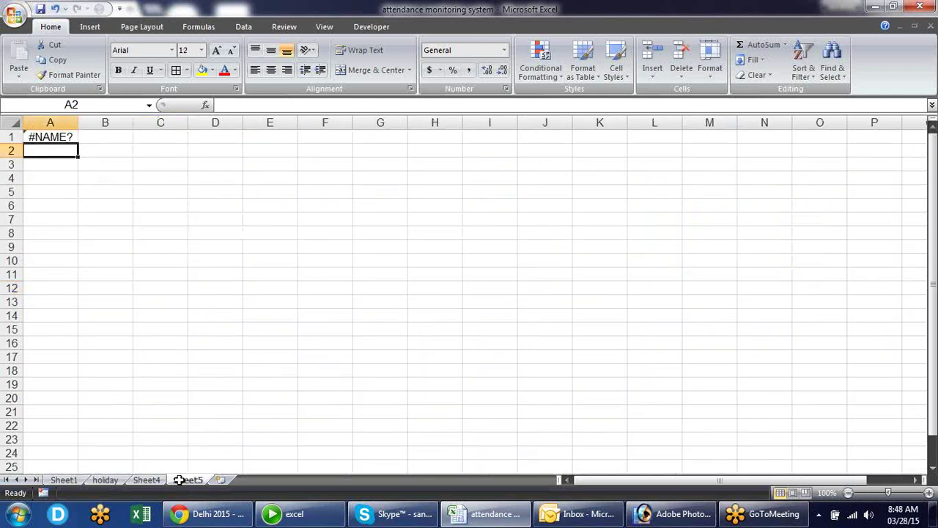
{"action": "left_click", "coordinate": [146, 480]}
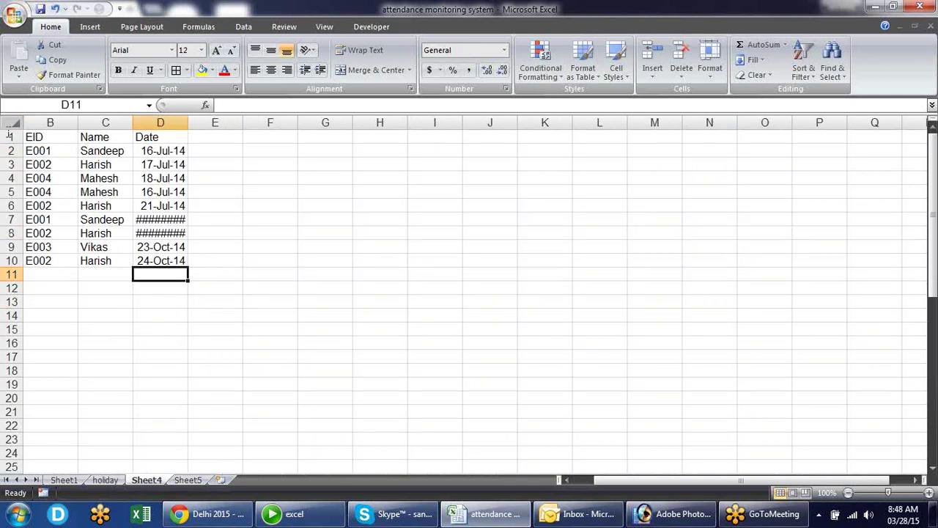
{"action": "left_click", "coordinate": [35, 122]}
{"action": "left_click", "coordinate": [41, 115]}
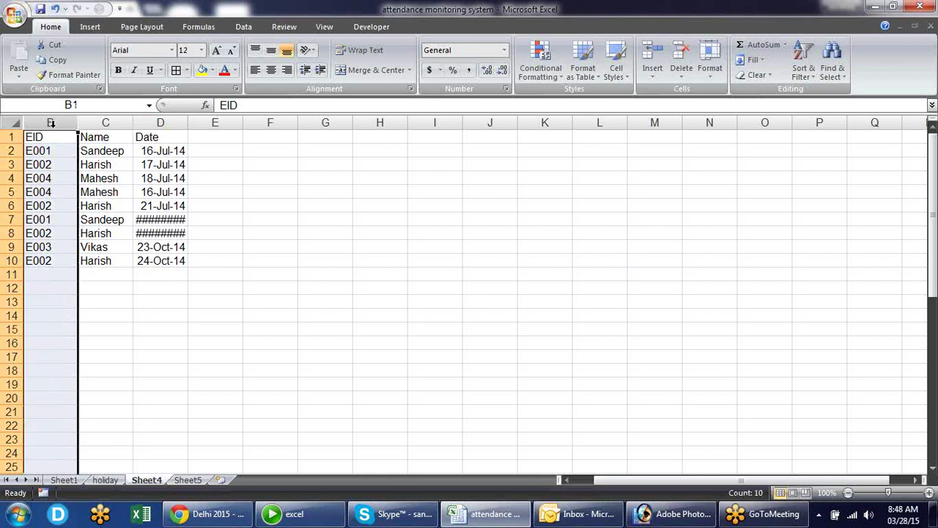
{"action": "right_click", "coordinate": [51, 123]}
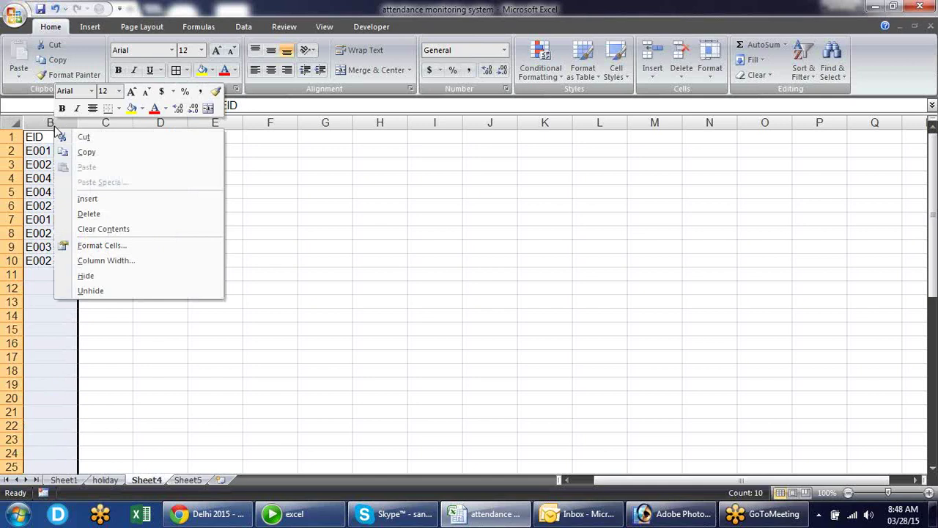
{"action": "left_click", "coordinate": [112, 289]}
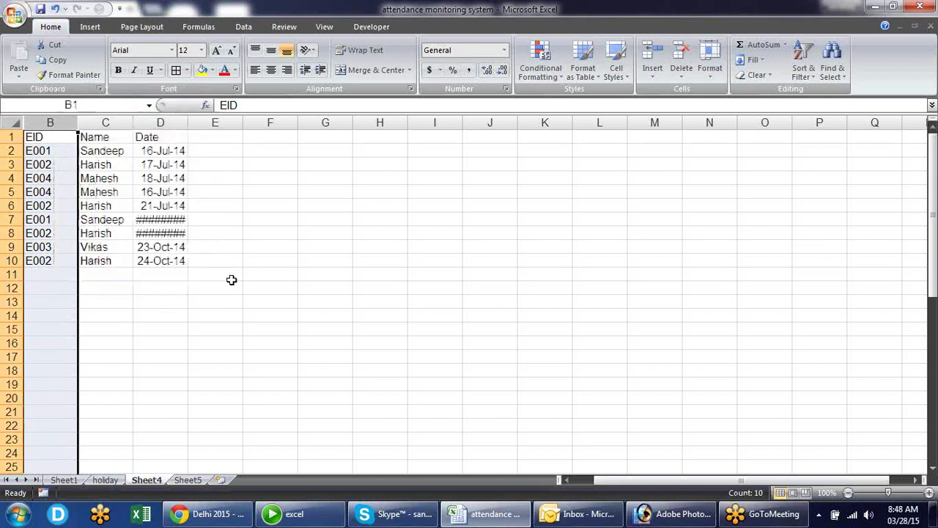
{"action": "right_click", "coordinate": [59, 123]}
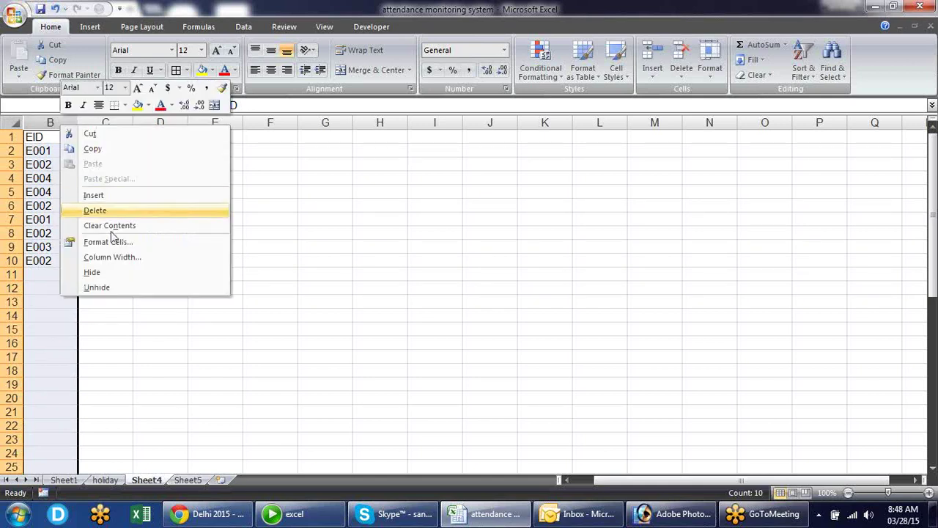
{"action": "left_click", "coordinate": [117, 287]}
{"action": "left_click", "coordinate": [160, 301]}
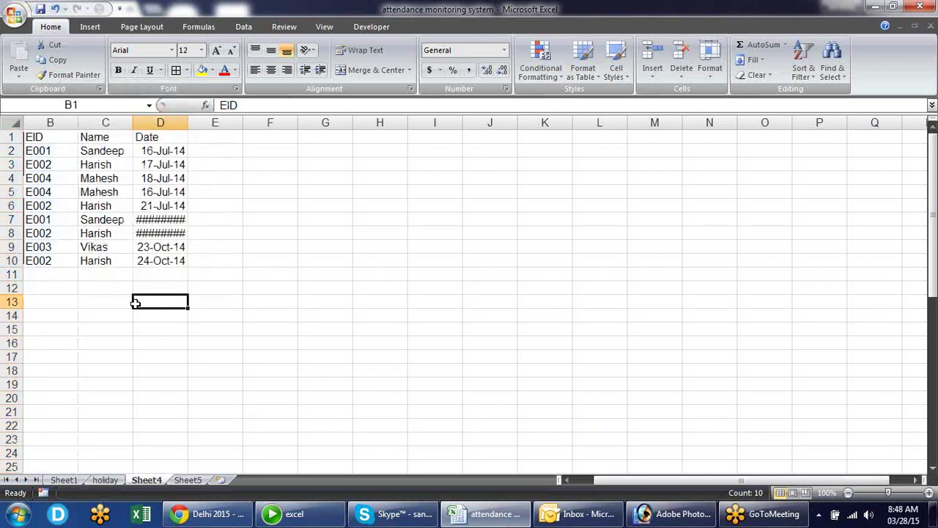
{"action": "left_click_drag", "start_coordinate": [24, 122], "coordinate": [88, 123]}
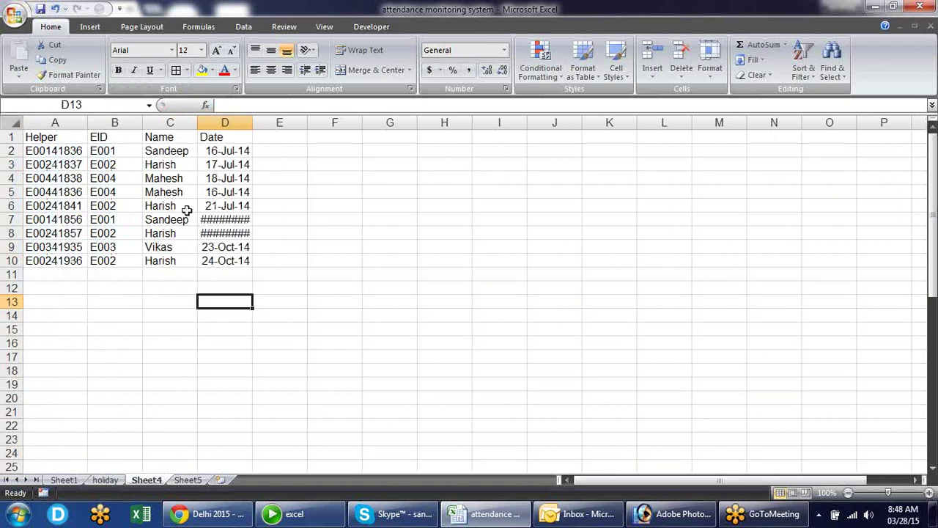
{"action": "left_click", "coordinate": [266, 347]}
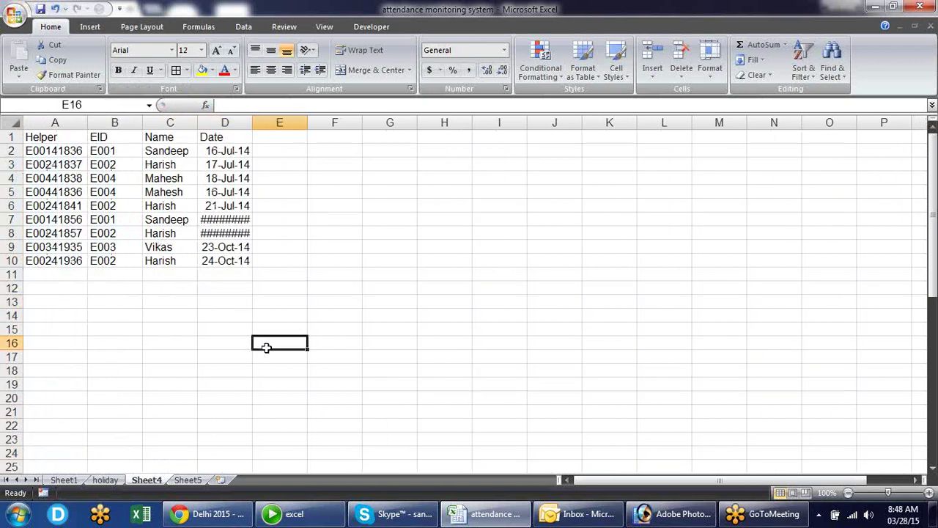
- Inspect the Helper, EID, Name and Date entries in A2:D2, then select A2:D10
{"action": "left_click", "coordinate": [82, 151]}
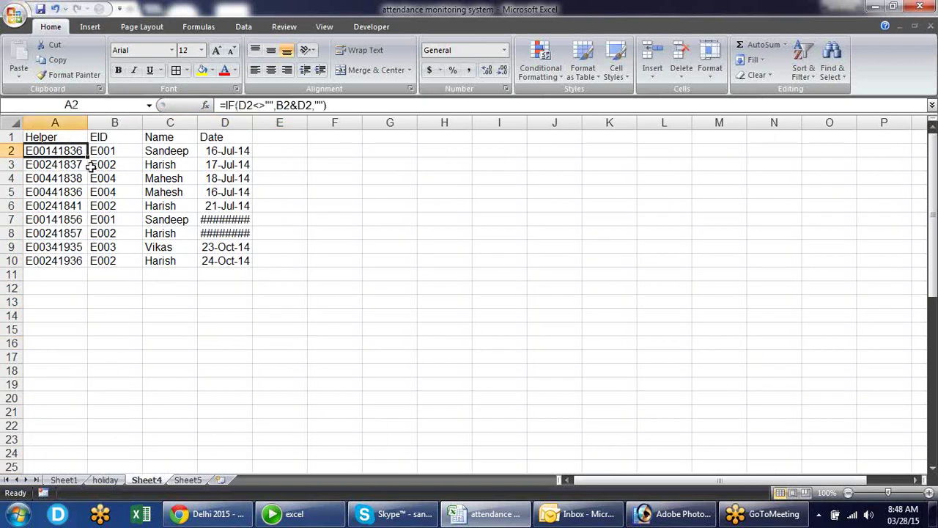
{"action": "left_click", "coordinate": [110, 151]}
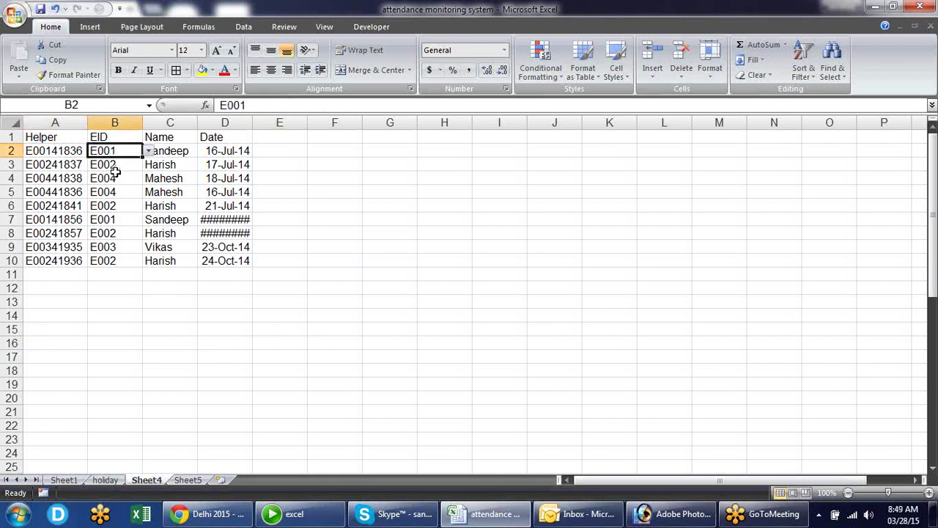
{"action": "left_click", "coordinate": [174, 152]}
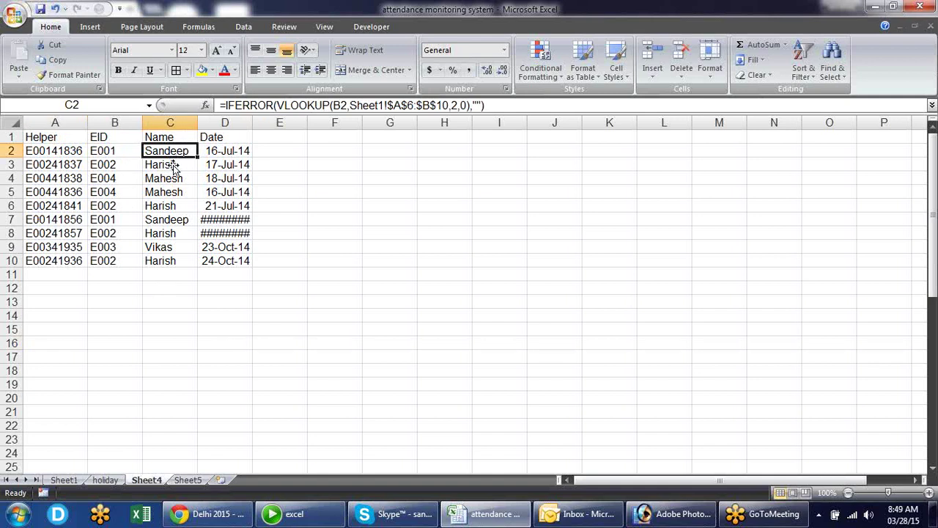
{"action": "left_click", "coordinate": [217, 150]}
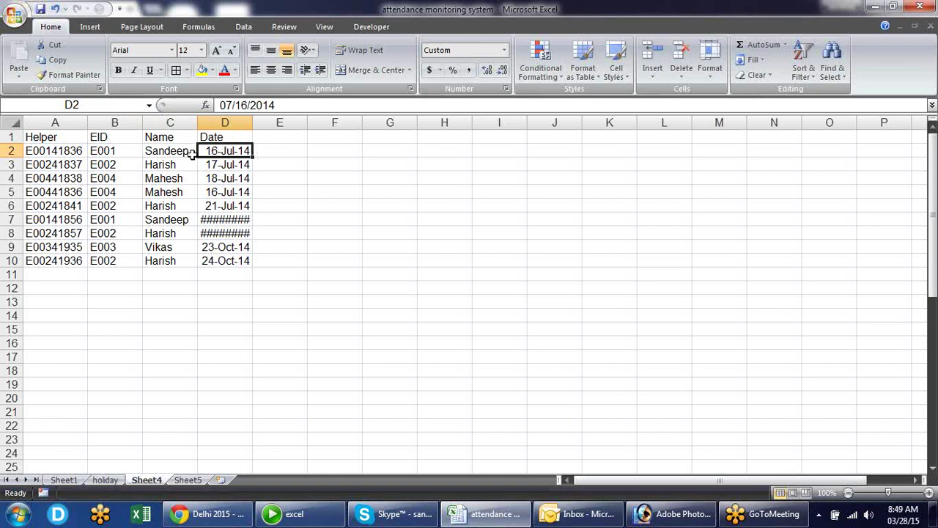
{"action": "left_click_drag", "start_coordinate": [22, 150], "coordinate": [240, 260]}
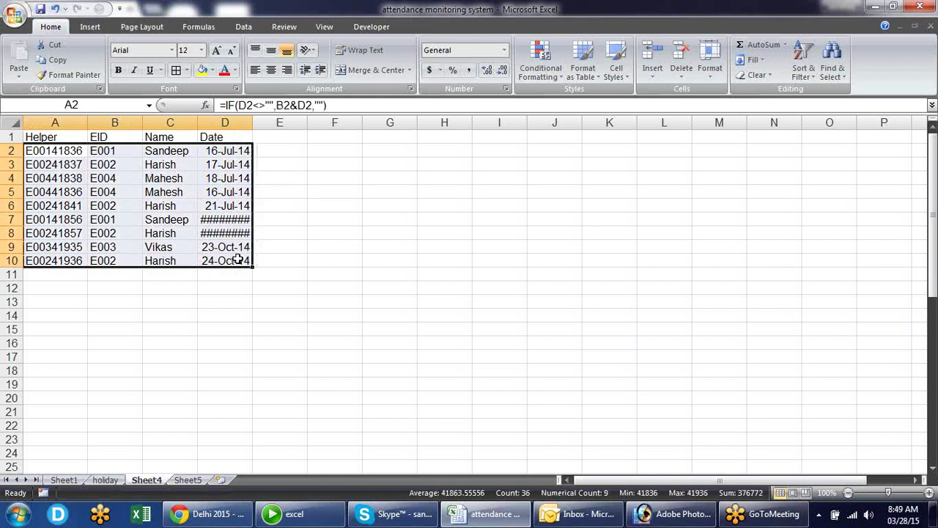
- Remove all data validation from the EID column B, resetting it to allow any value
{"action": "left_click", "coordinate": [109, 300]}
{"action": "left_click", "coordinate": [110, 339]}
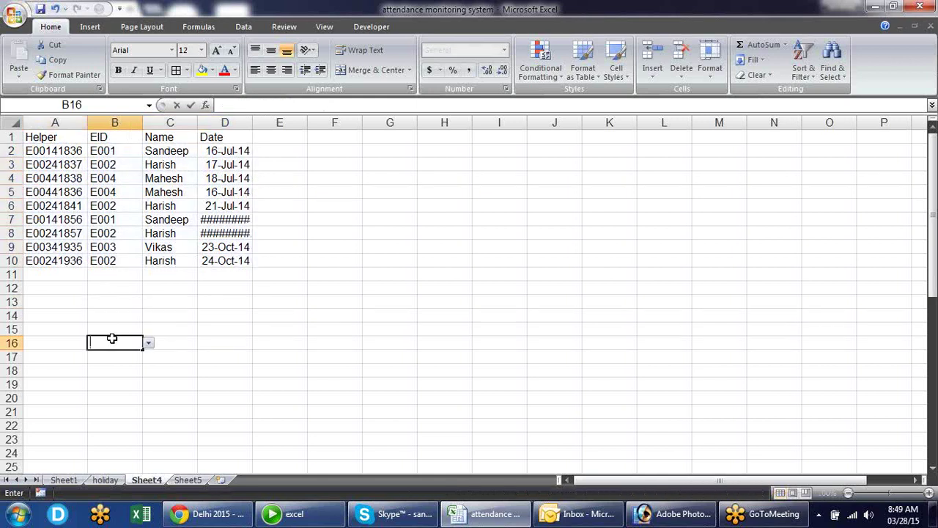
{"action": "left_click", "coordinate": [126, 150]}
{"action": "key", "text": "ctrl+shift+Down"}
{"action": "key", "text": "ctrl+shift+Down"}
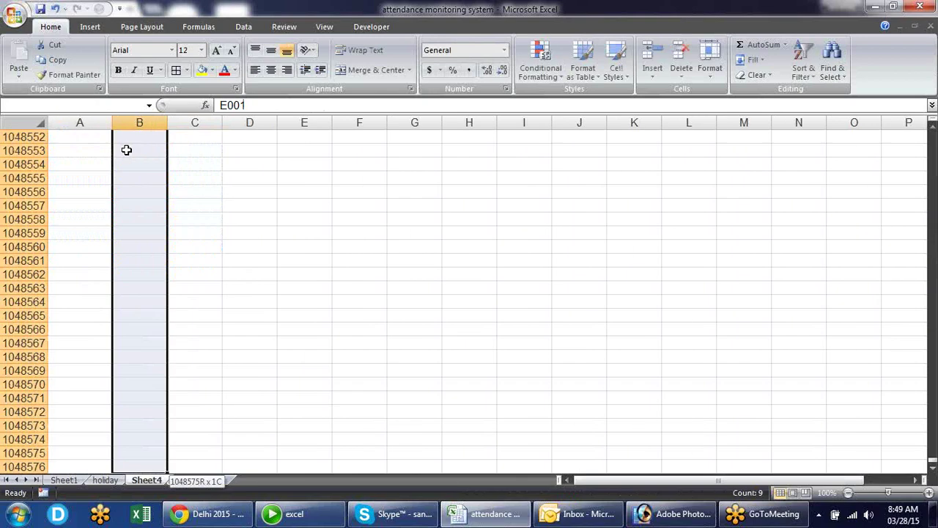
{"action": "left_click", "coordinate": [242, 26]}
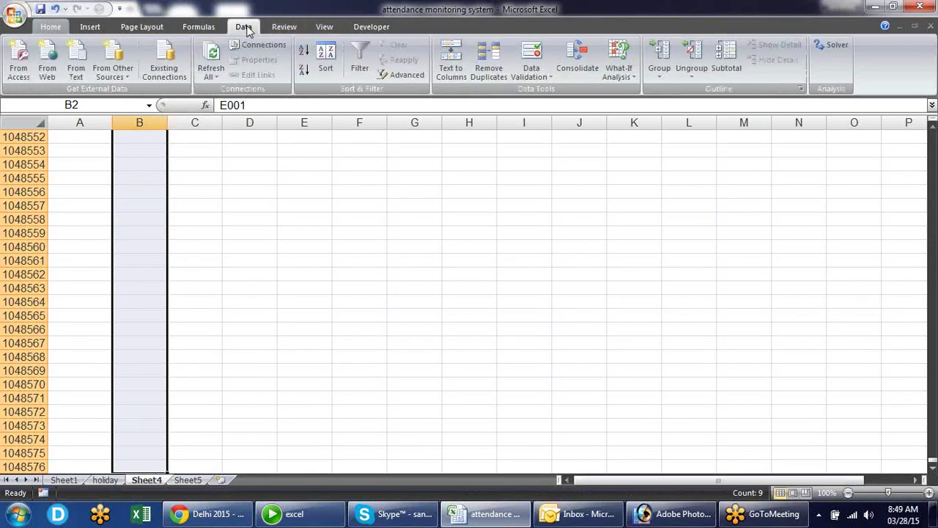
{"action": "left_click", "coordinate": [551, 78]}
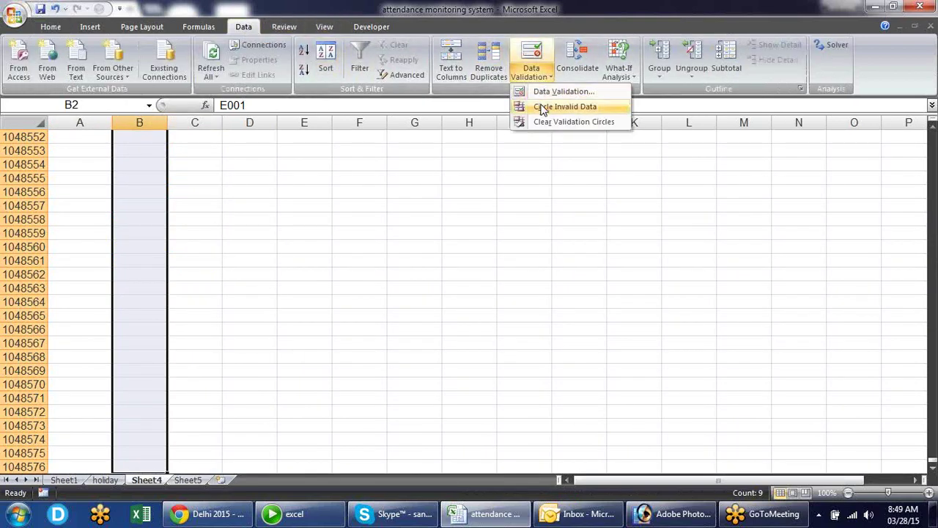
{"action": "left_click", "coordinate": [546, 90]}
{"action": "left_click", "coordinate": [415, 291]}
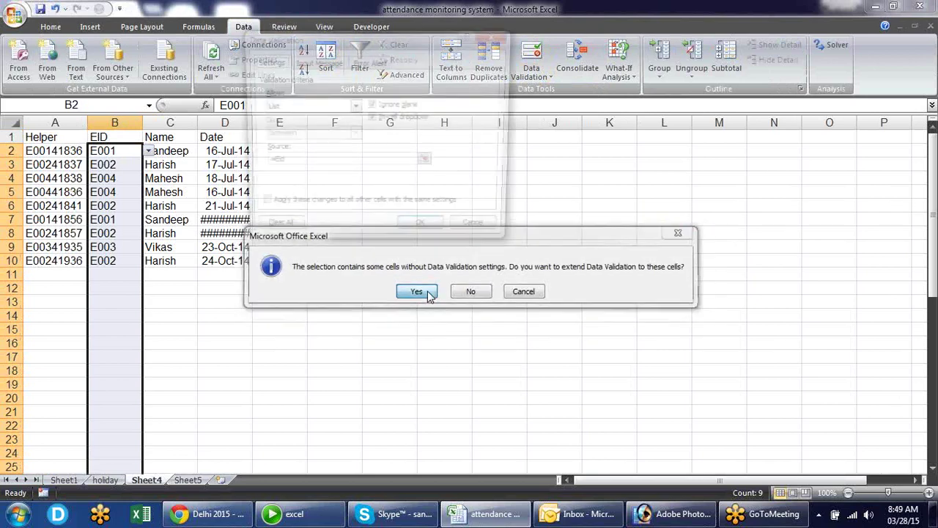
{"action": "left_click", "coordinate": [252, 239]}
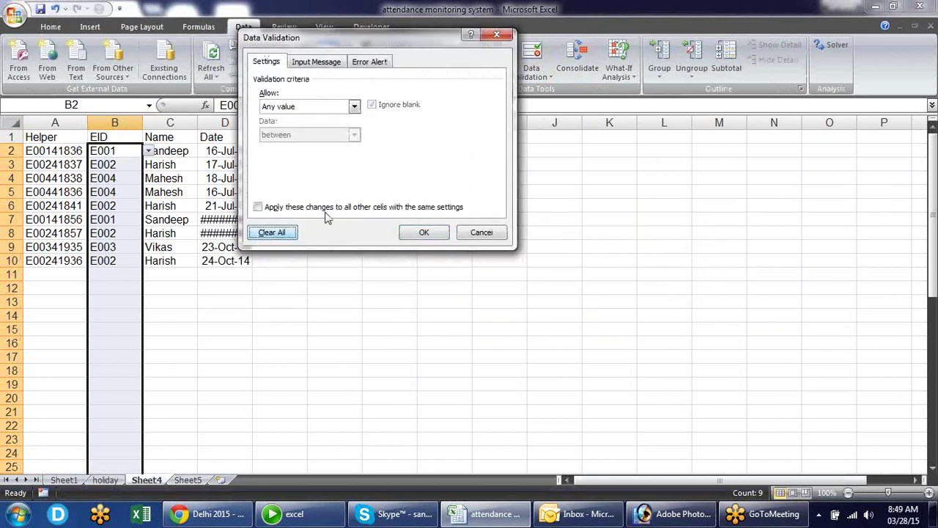
{"action": "left_click", "coordinate": [422, 231]}
- Delete the old leave data below the headers in A2:D10
{"action": "left_click", "coordinate": [279, 315]}
{"action": "left_click_drag", "start_coordinate": [72, 153], "coordinate": [256, 259]}
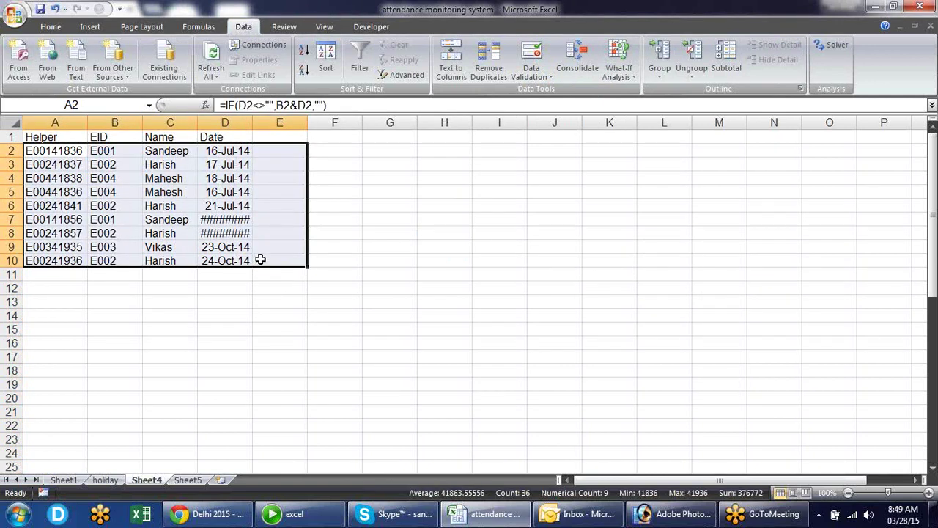
{"action": "key", "text": "Delete"}
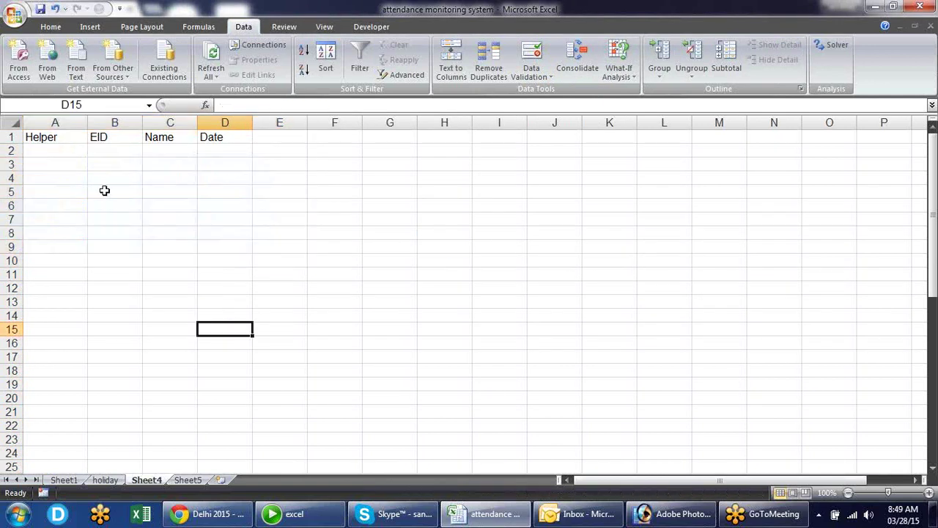
{"action": "left_click", "coordinate": [132, 150]}
- Look over cells B2, C2 and D2 in Sheet4's emptied leave table
{"action": "left_click", "coordinate": [167, 149]}
{"action": "left_click", "coordinate": [244, 148]}
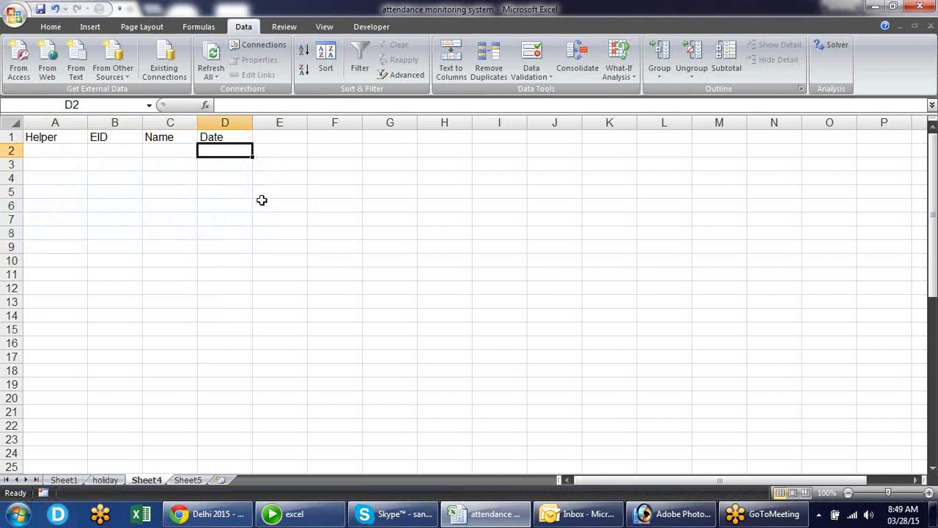
{"action": "left_click", "coordinate": [165, 153]}
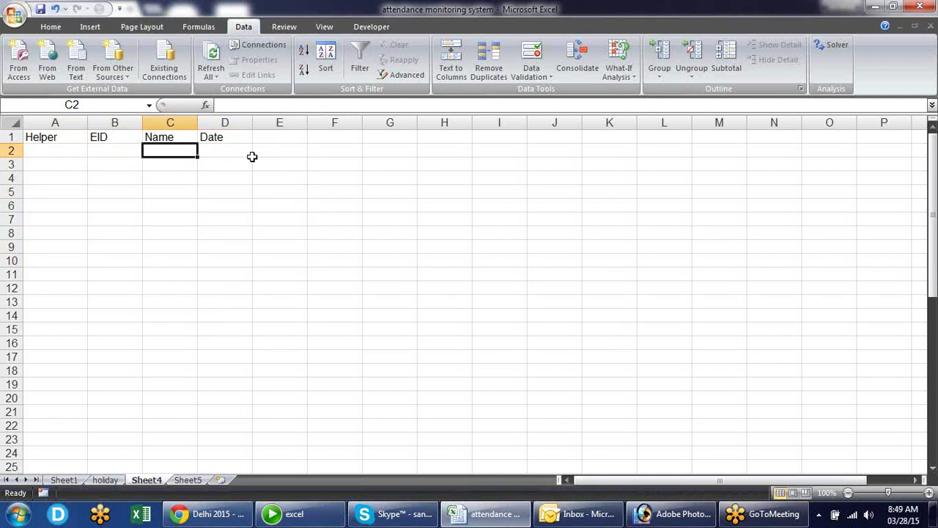
{"action": "left_click", "coordinate": [141, 150]}
{"action": "left_click", "coordinate": [153, 149]}
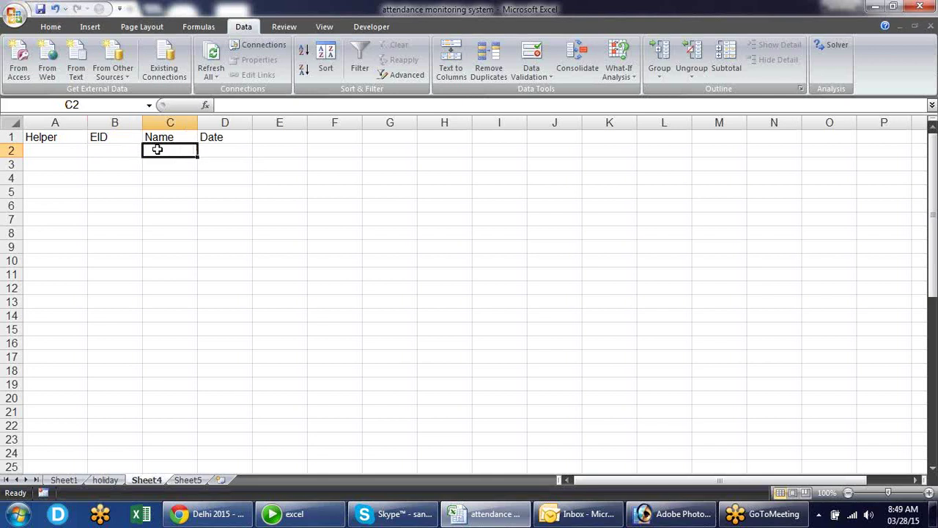
{"action": "right_click", "coordinate": [204, 151]}
{"action": "left_click", "coordinate": [159, 151]}
{"action": "left_click", "coordinate": [115, 151]}
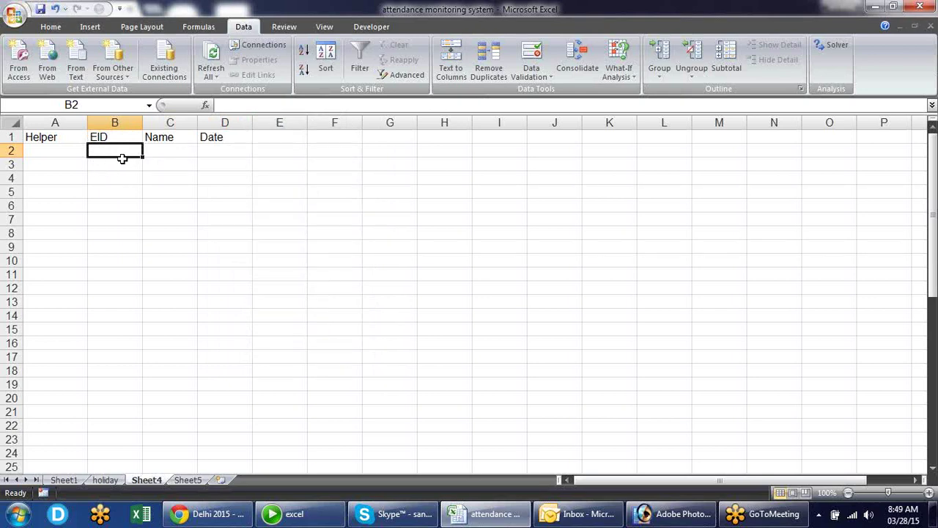
- Check the E001–E005 codes on Sheet1, then begin a List validation for B2 and cancel it
{"action": "left_click", "coordinate": [63, 479]}
{"action": "left_click_drag", "start_coordinate": [63, 217], "coordinate": [62, 271]}
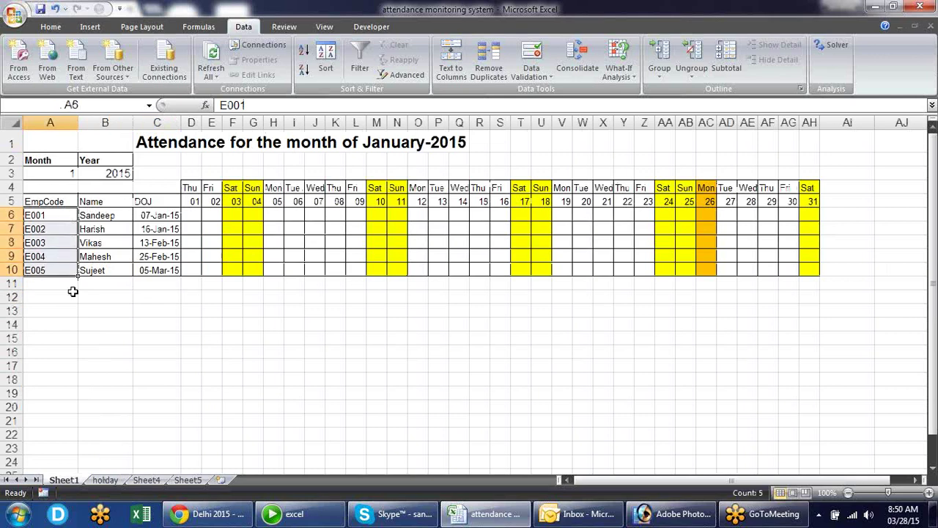
{"action": "left_click", "coordinate": [146, 479]}
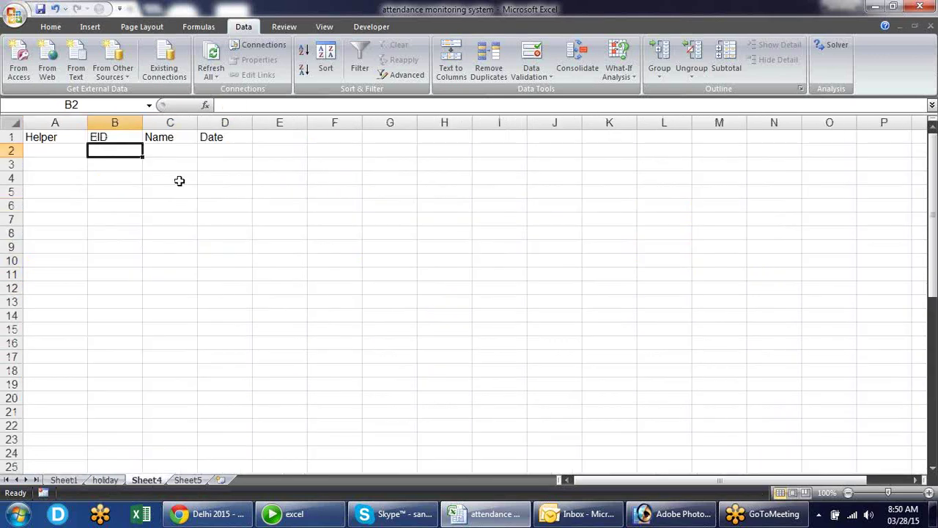
{"action": "left_click", "coordinate": [526, 68]}
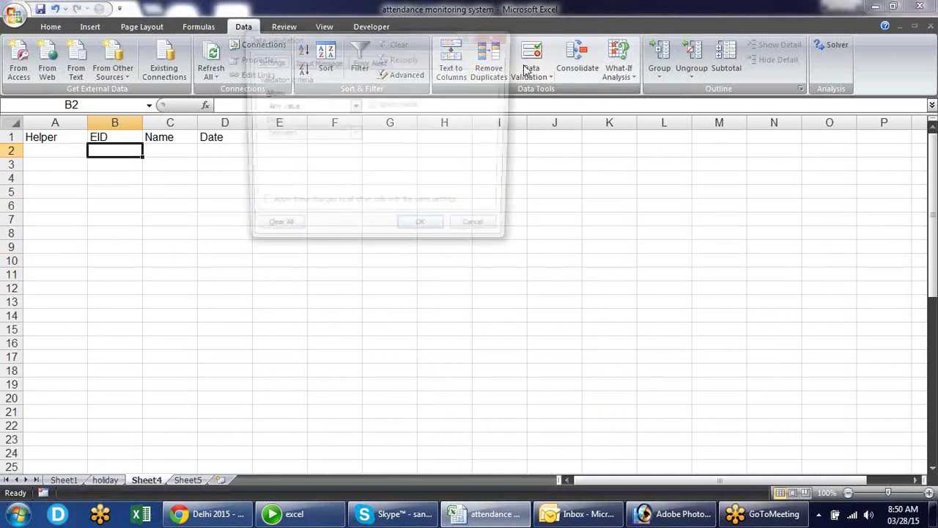
{"action": "left_click", "coordinate": [334, 106]}
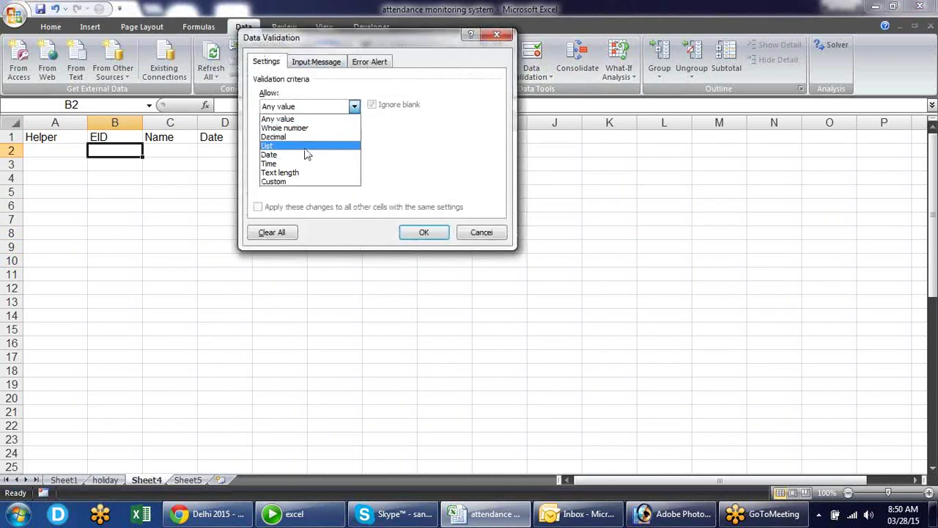
{"action": "left_click", "coordinate": [305, 146]}
{"action": "left_click", "coordinate": [428, 162]}
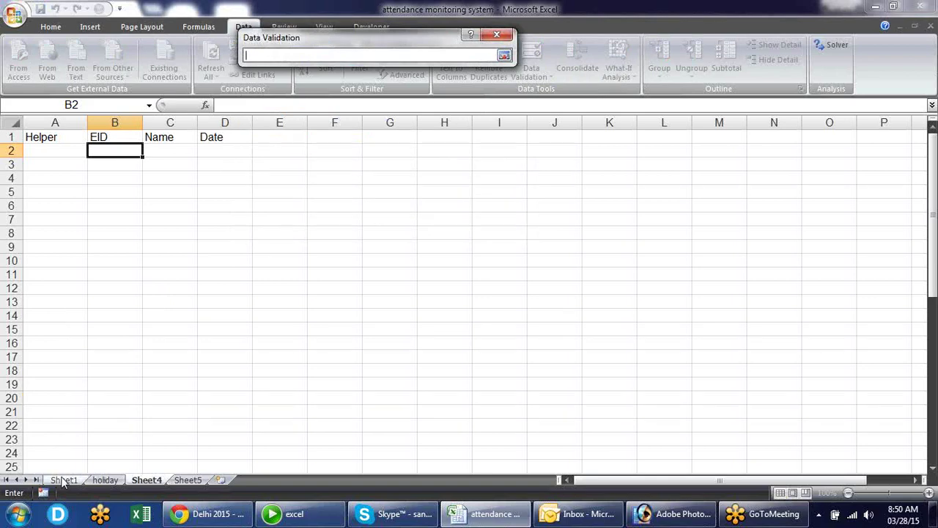
{"action": "key", "text": "Return"}
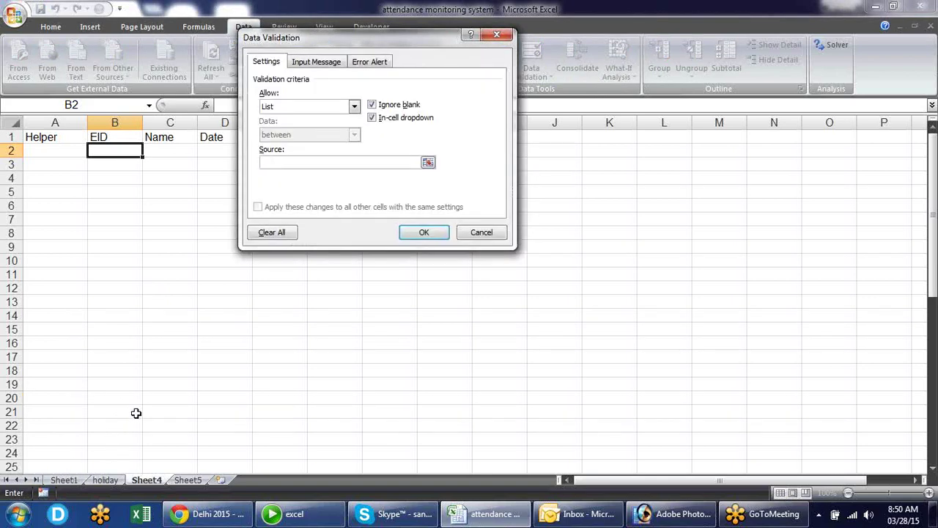
{"action": "key", "text": "Escape"}
- Name Sheet1's employee codes E001–E005 in A6:A10 as 'eid' and return to Sheet4
{"action": "left_click", "coordinate": [74, 480]}
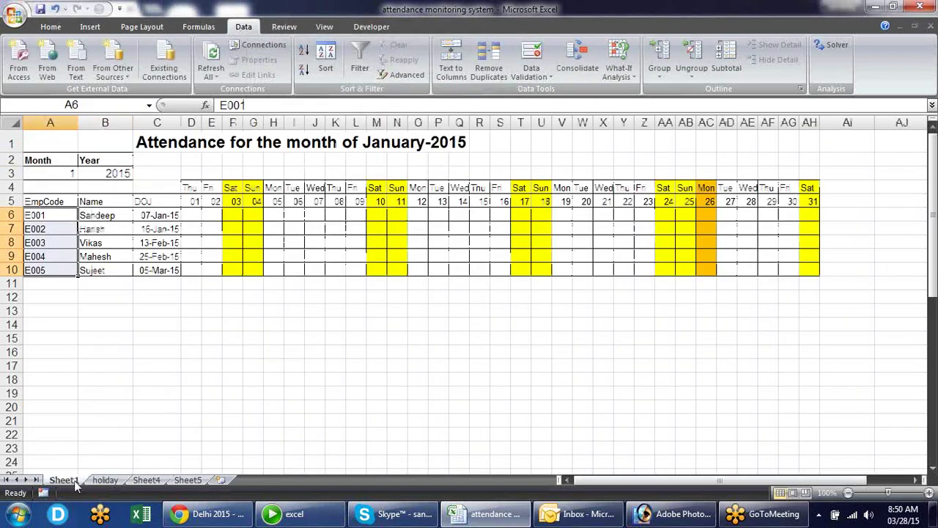
{"action": "left_click", "coordinate": [93, 326]}
{"action": "left_click_drag", "start_coordinate": [48, 216], "coordinate": [67, 269]}
{"action": "left_click", "coordinate": [107, 106]}
{"action": "type", "text": "eid"}
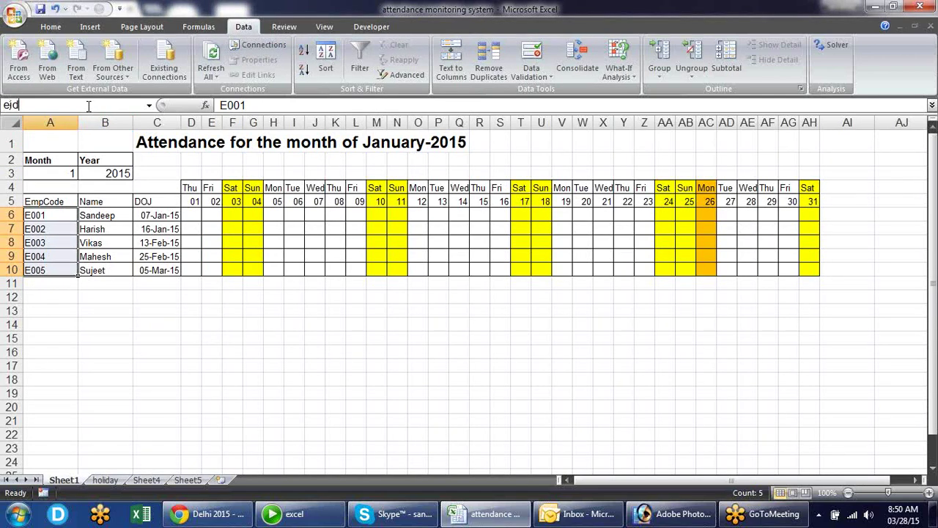
{"action": "key", "text": "Return"}
{"action": "left_click", "coordinate": [122, 328]}
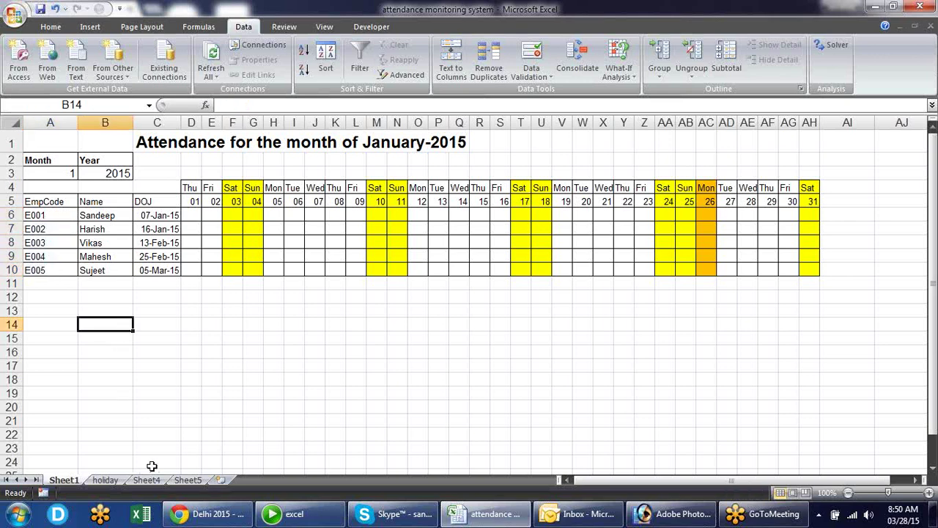
{"action": "left_click", "coordinate": [188, 480]}
{"action": "left_click", "coordinate": [147, 480]}
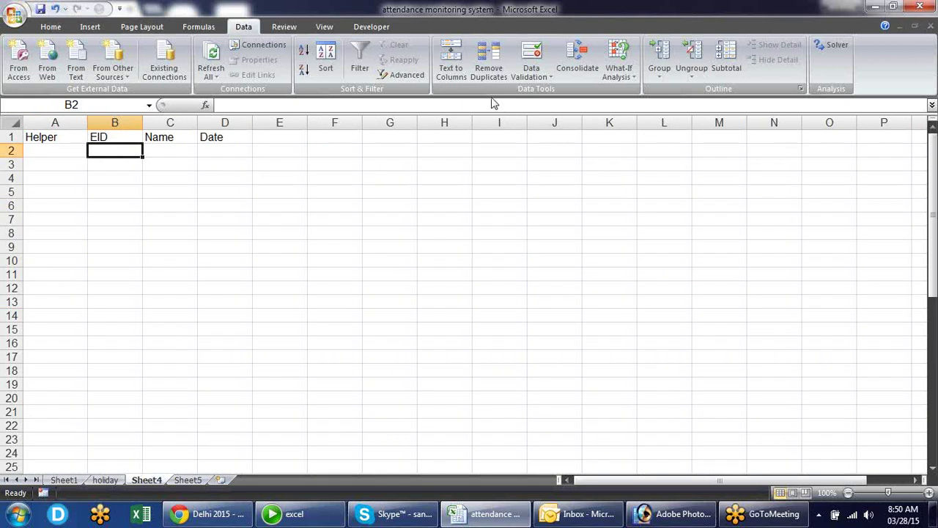
- Give B2 a List data validation with source =eid
{"action": "left_click", "coordinate": [518, 50]}
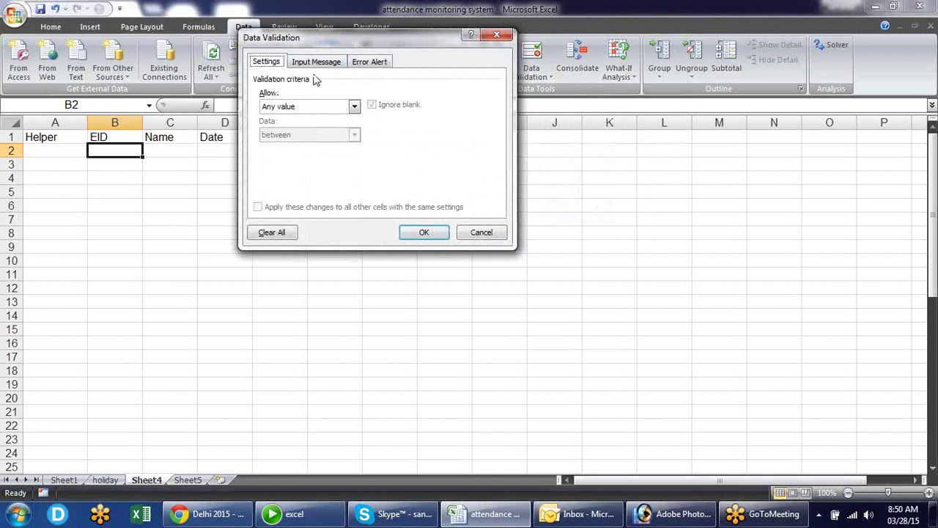
{"action": "left_click", "coordinate": [329, 108]}
{"action": "left_click", "coordinate": [313, 152]}
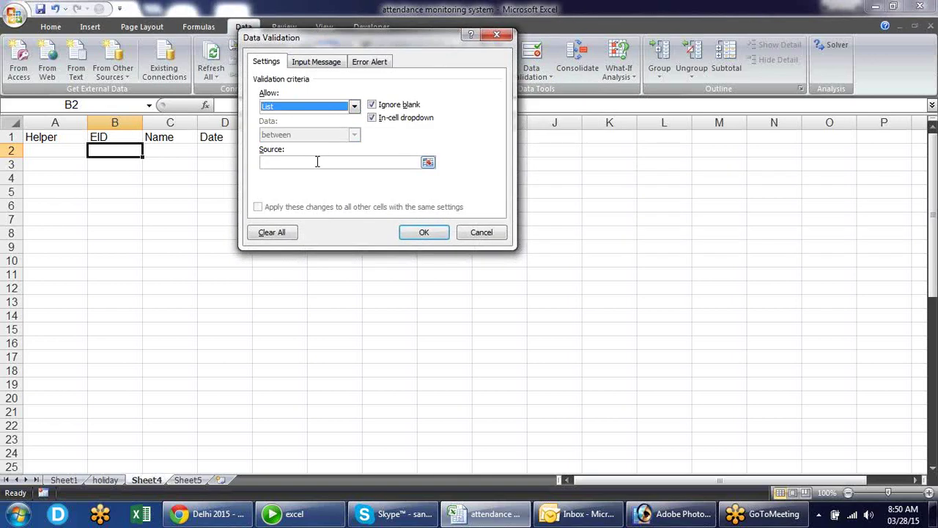
{"action": "left_click", "coordinate": [317, 162]}
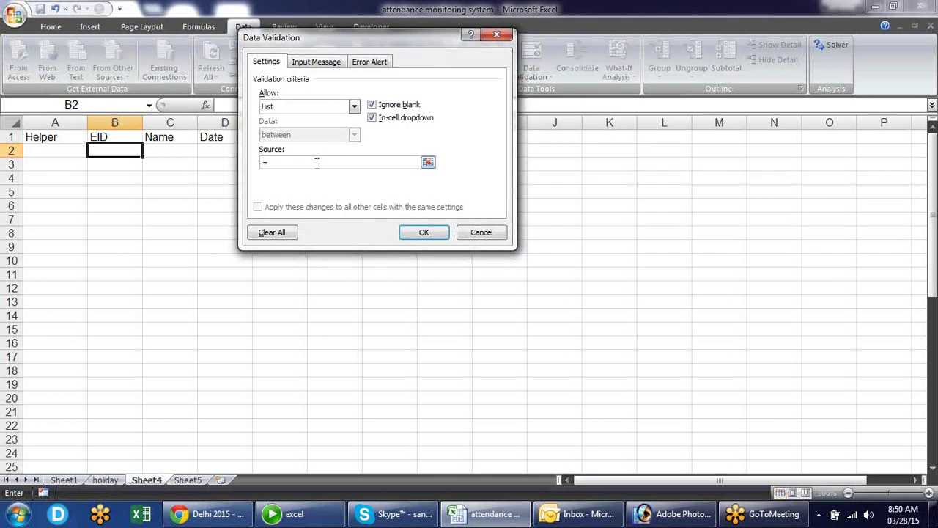
{"action": "key", "text": "Return"}
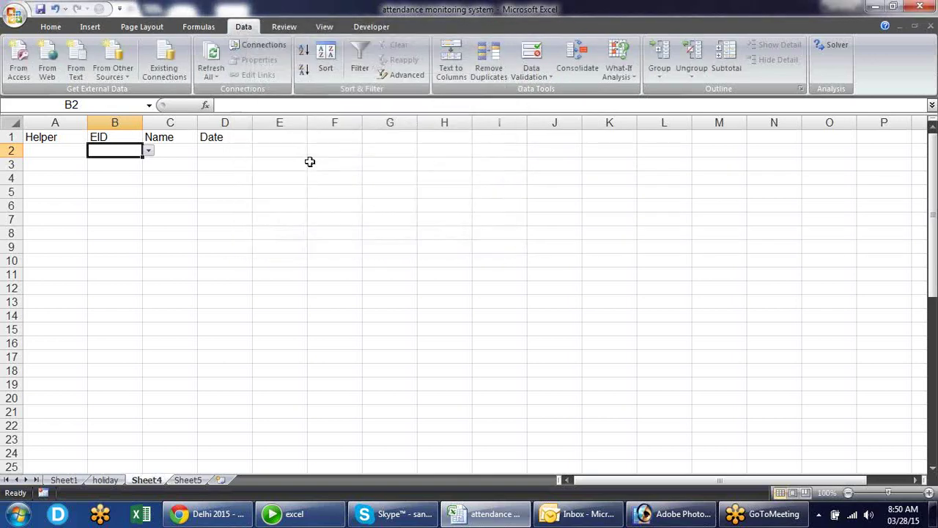
- Test B2's dropdown by picking E003, then clear the test value
{"action": "left_click", "coordinate": [148, 151]}
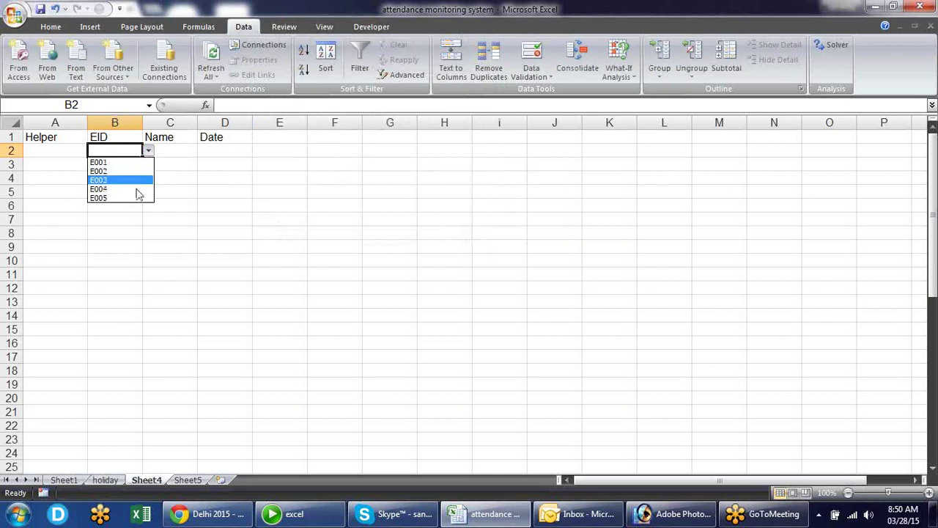
{"action": "left_click", "coordinate": [231, 181]}
{"action": "left_click", "coordinate": [149, 151]}
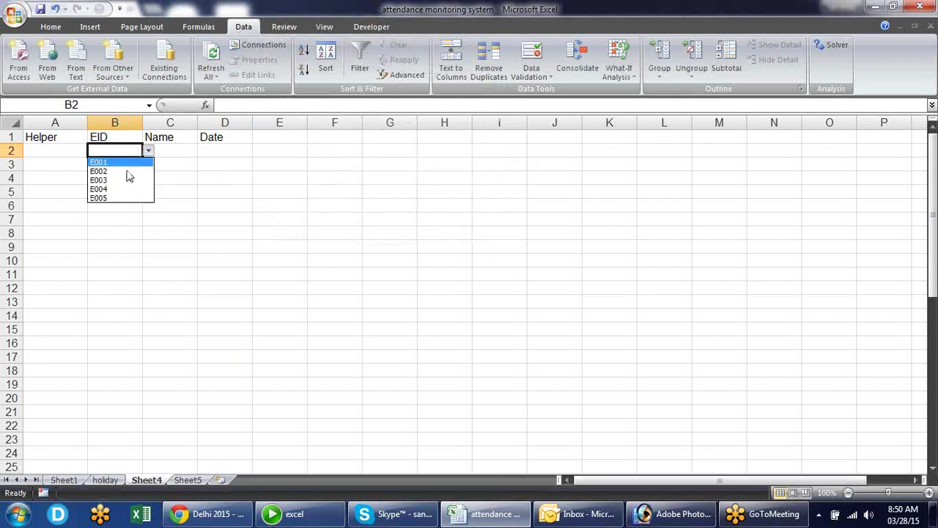
{"action": "left_click", "coordinate": [113, 178]}
{"action": "left_click", "coordinate": [238, 174]}
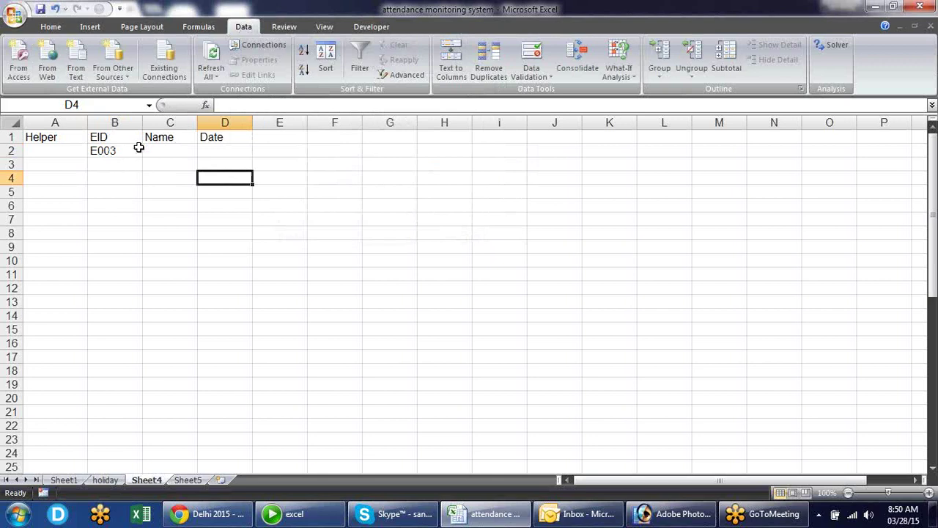
{"action": "left_click", "coordinate": [139, 149]}
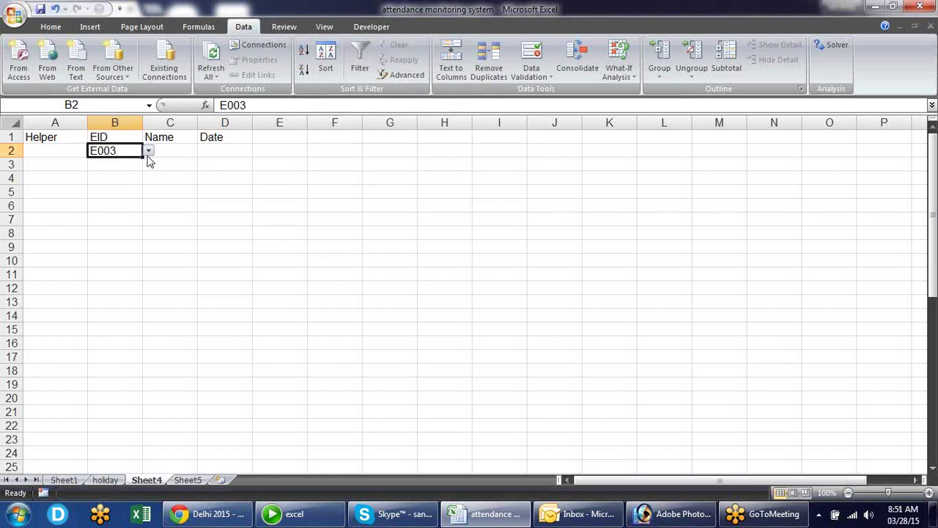
{"action": "key", "text": "Delete"}
{"action": "key", "text": "ctrl+c"}
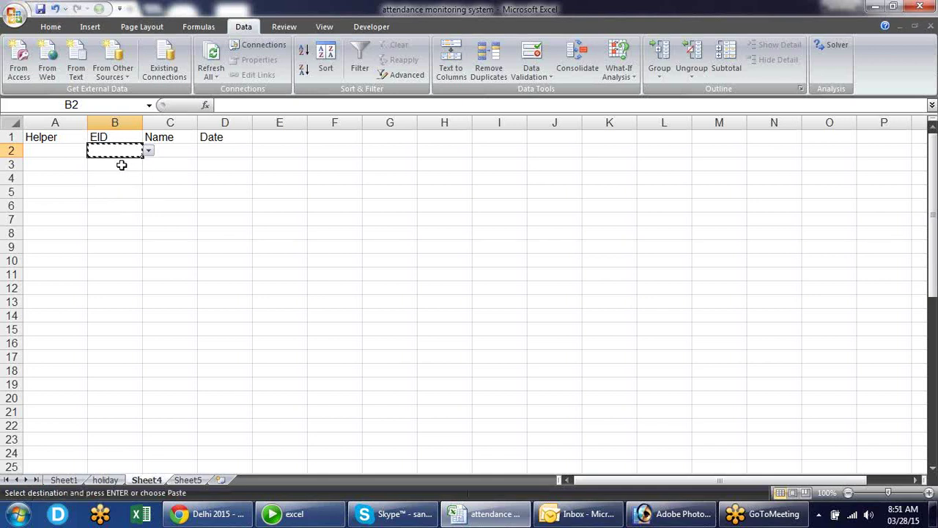
{"action": "left_click", "coordinate": [121, 165]}
{"action": "key", "text": "ctrl+shift+Down"}
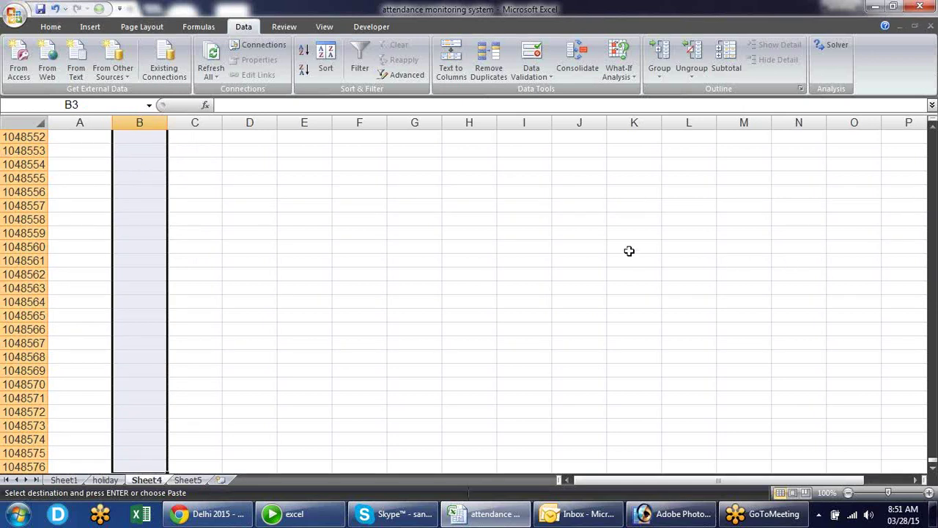
{"action": "left_click", "coordinate": [50, 27]}
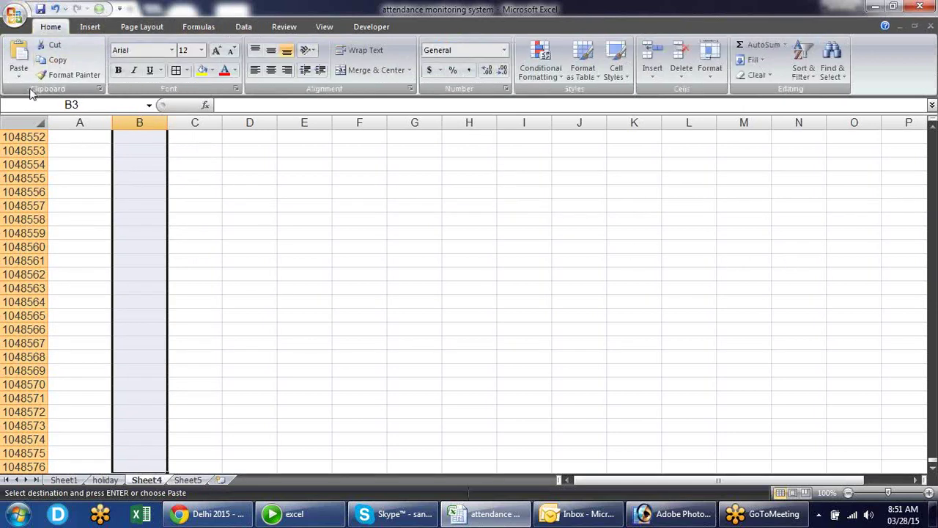
{"action": "left_click", "coordinate": [18, 72]}
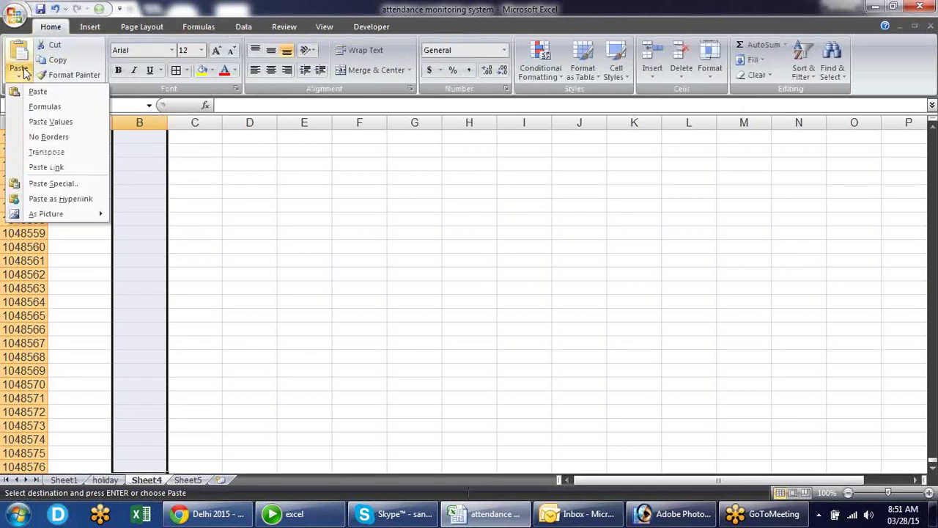
{"action": "left_click", "coordinate": [84, 184]}
{"action": "left_click", "coordinate": [282, 132]}
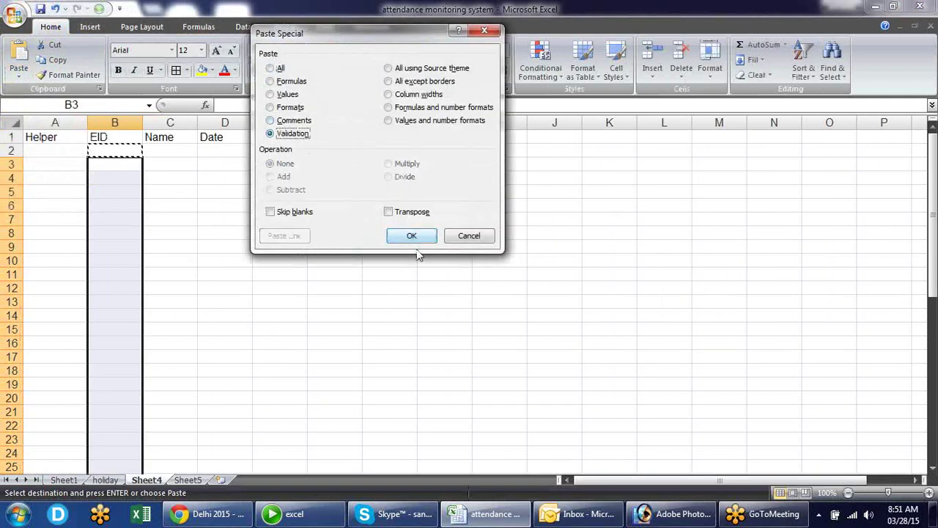
{"action": "left_click", "coordinate": [413, 242]}
{"action": "key", "text": "Escape"}
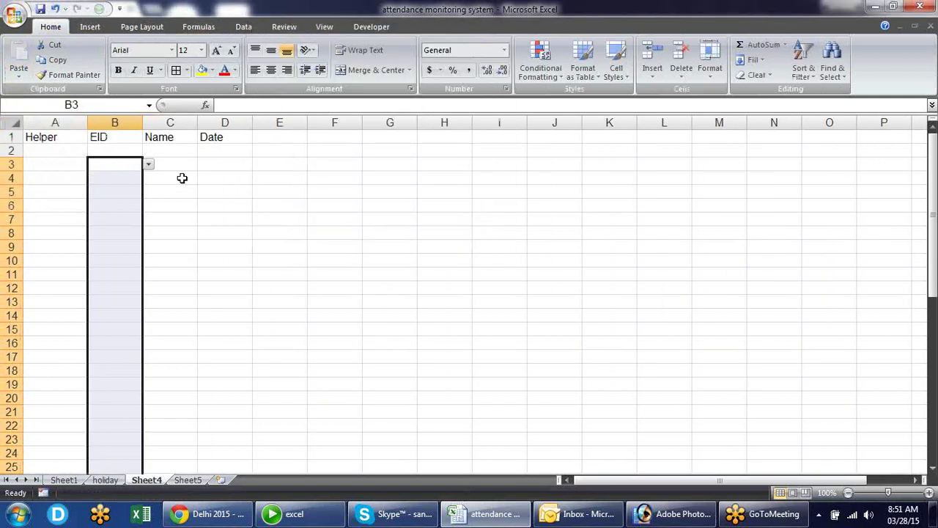
{"action": "left_click", "coordinate": [154, 192]}
{"action": "left_click", "coordinate": [130, 164]}
{"action": "left_click", "coordinate": [149, 164]}
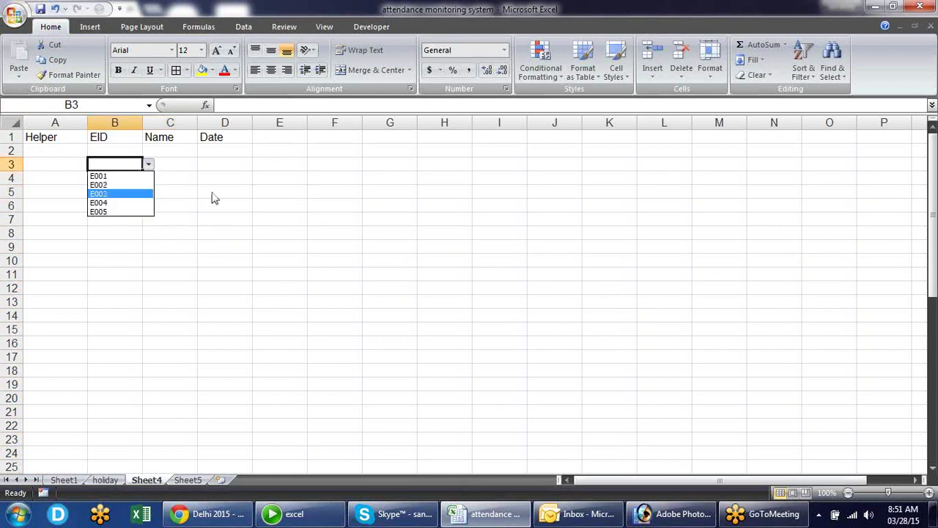
{"action": "key", "text": "Escape"}
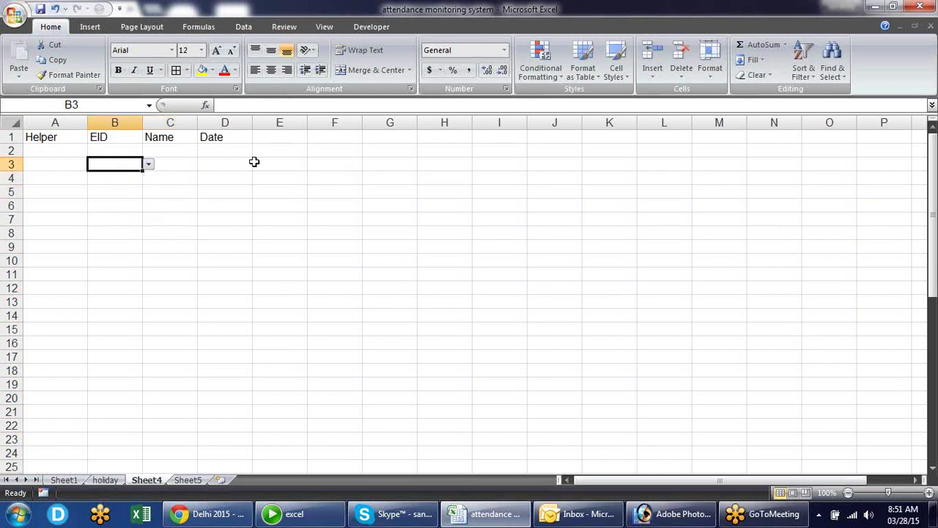
{"action": "left_click", "coordinate": [175, 149]}
{"action": "left_click", "coordinate": [101, 148]}
- Begin C2's name formula as =VLOOKUP(B2, with the EID in B2 as lookup value
{"action": "left_click", "coordinate": [182, 149]}
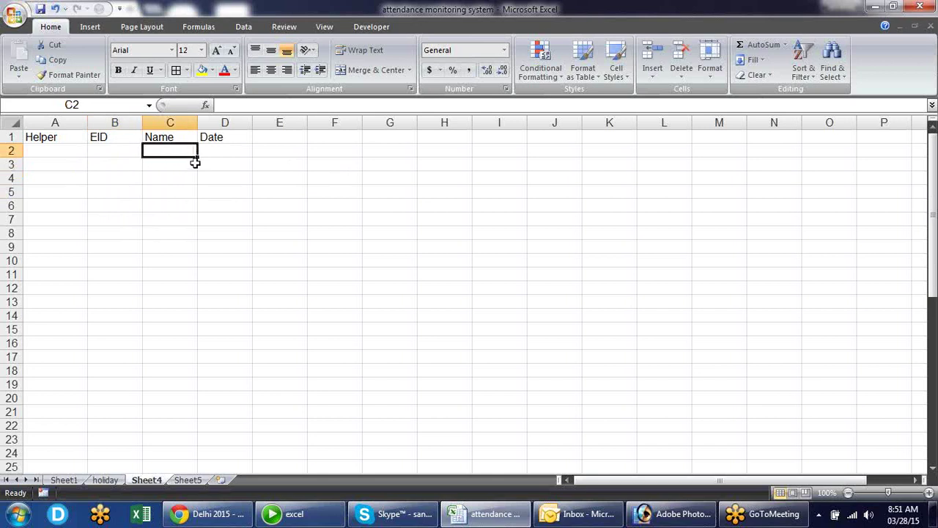
{"action": "type", "text": "=v"}
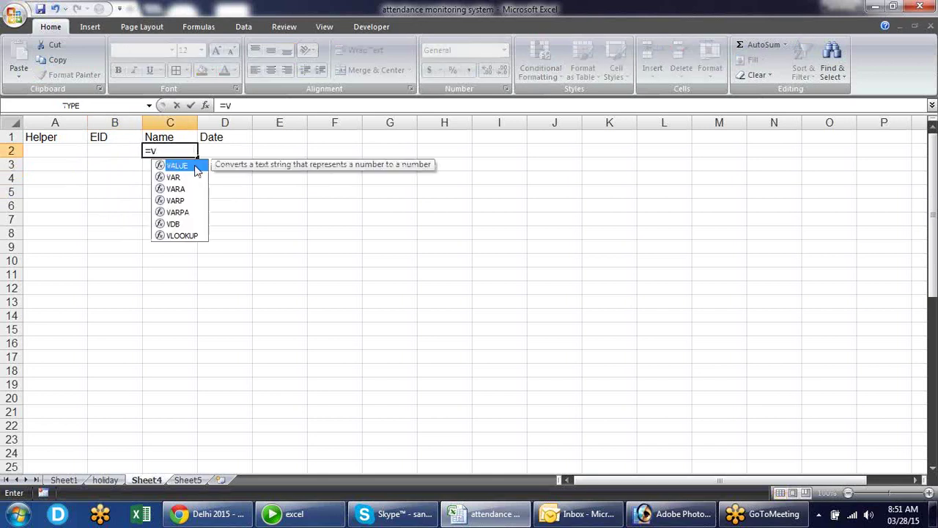
{"action": "type", "text": "l"}
{"action": "double_click", "coordinate": [195, 166]}
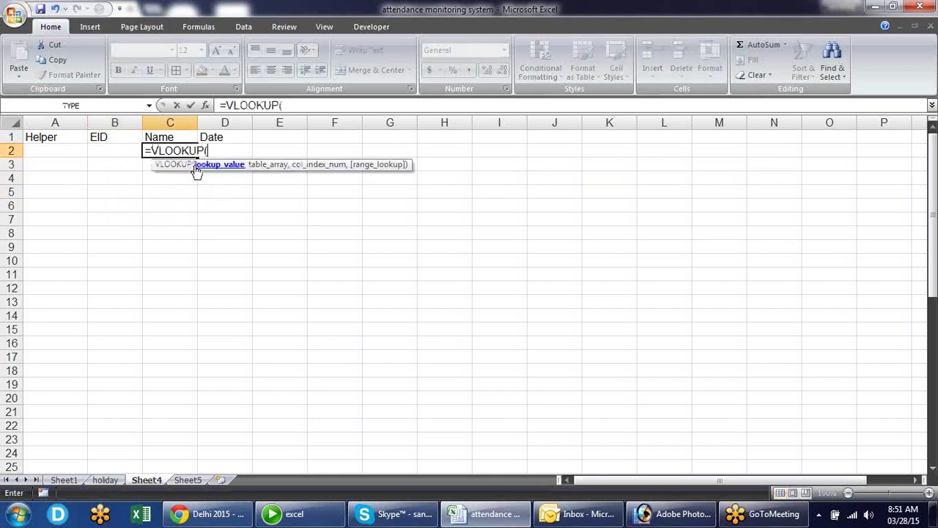
{"action": "left_click", "coordinate": [120, 152]}
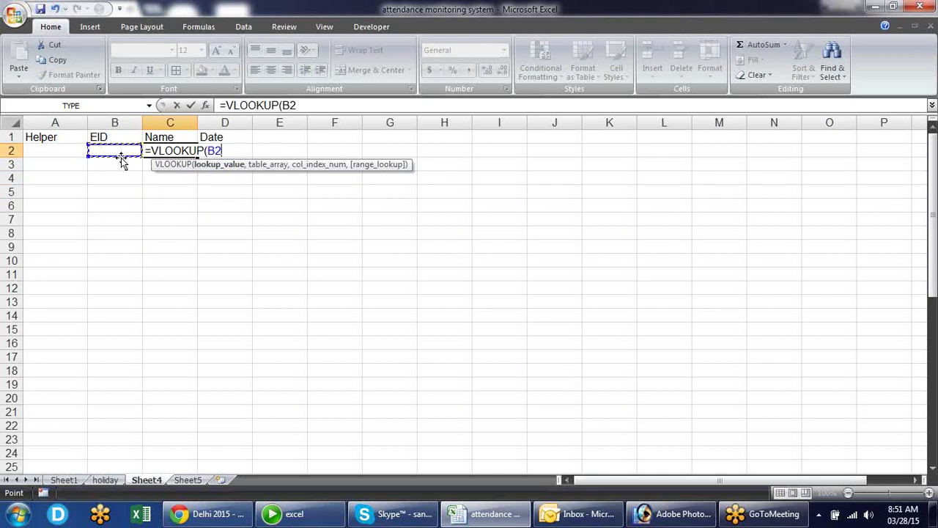
{"action": "type", "text": ","}
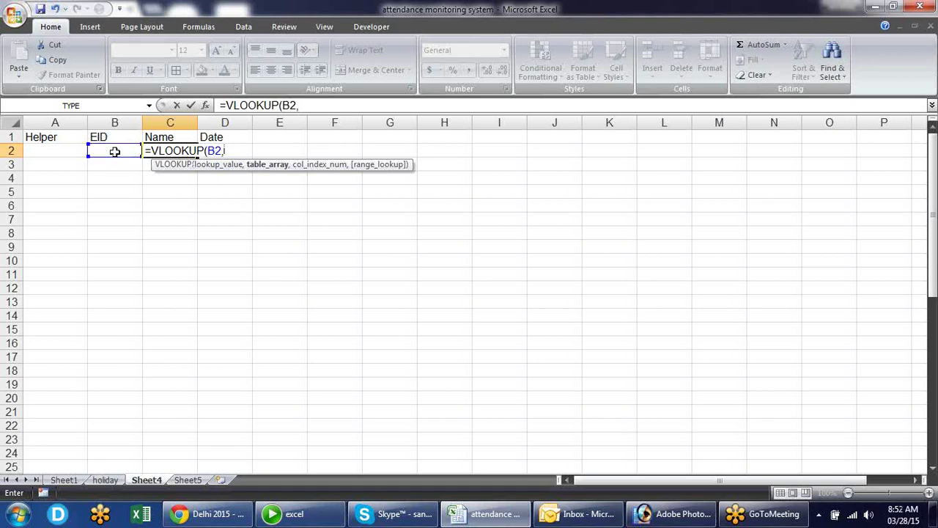
- Finish C2's VLOOKUP with table Sheet1!$A$5:$B$10, column 2 and FALSE for exact match
{"action": "left_click", "coordinate": [64, 479]}
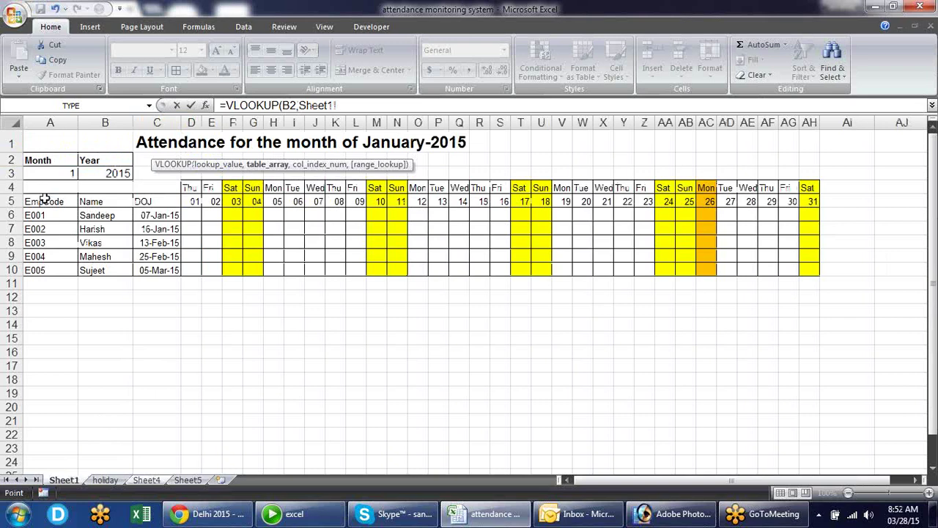
{"action": "left_click_drag", "start_coordinate": [44, 199], "coordinate": [103, 272]}
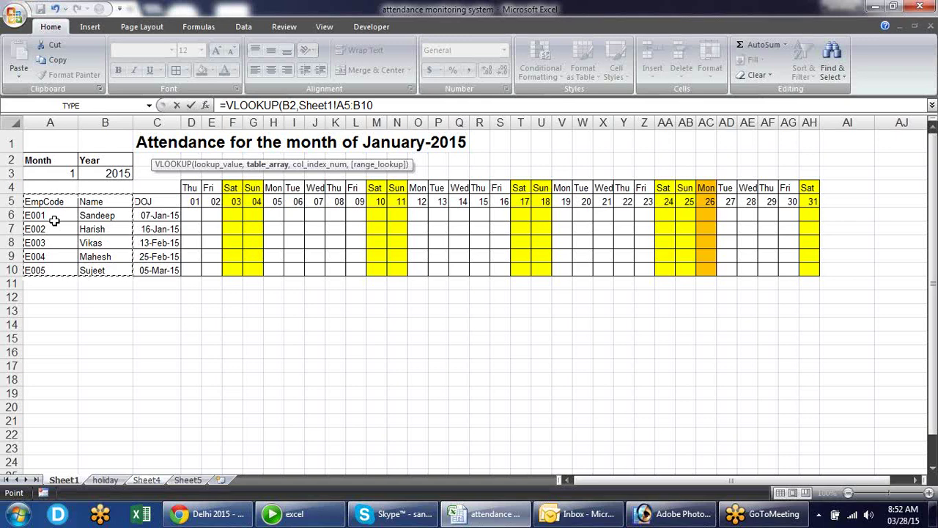
{"action": "key", "text": "F4"}
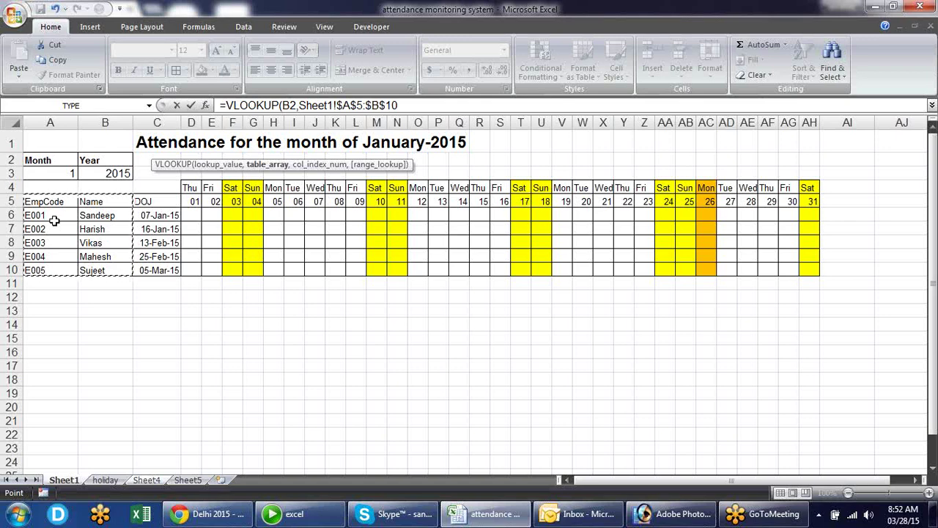
{"action": "left_click", "coordinate": [407, 105]}
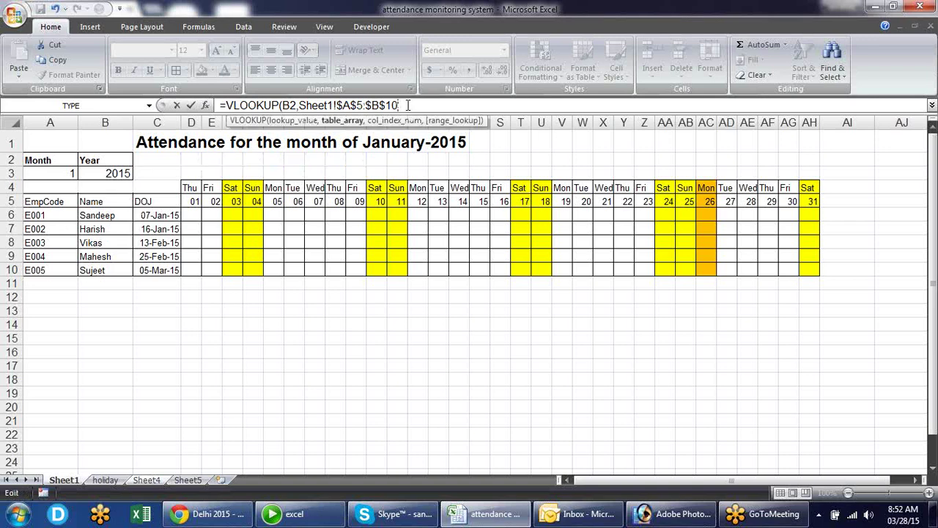
{"action": "type", "text": ","}
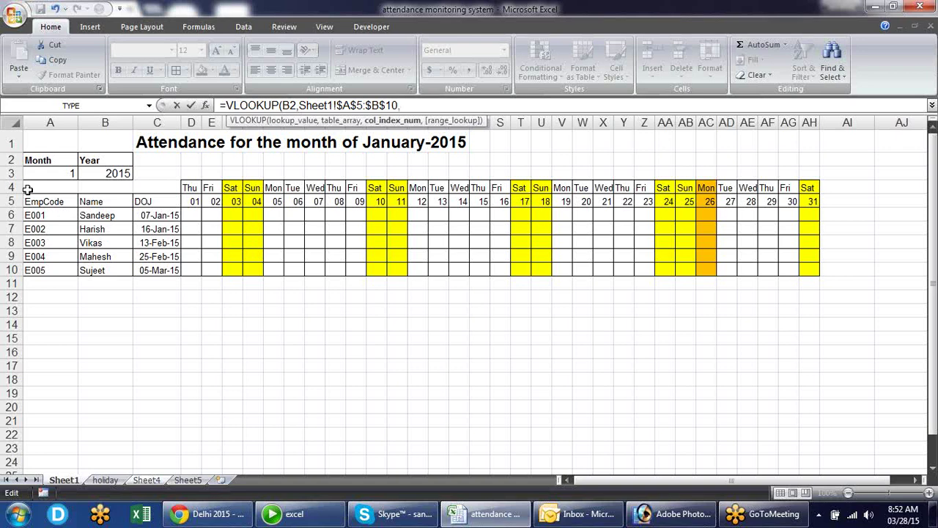
{"action": "left_click", "coordinate": [357, 105]}
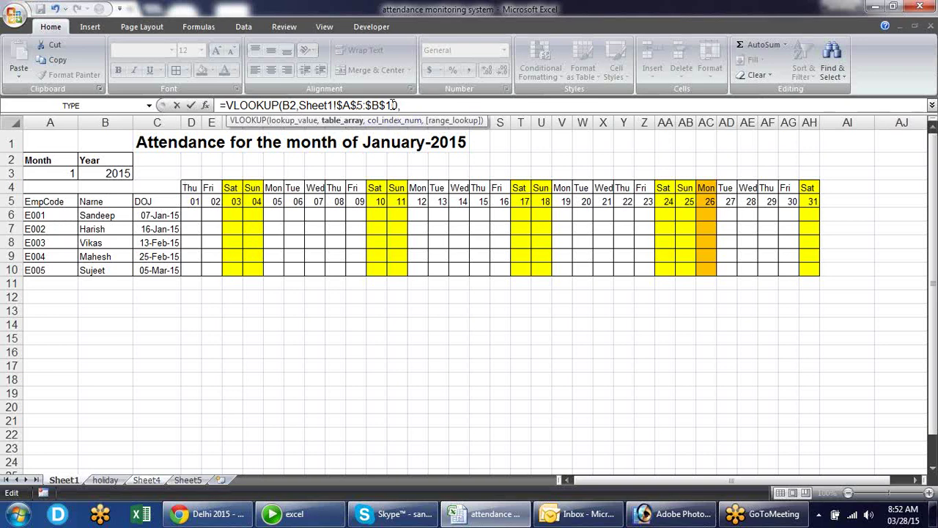
{"action": "left_click", "coordinate": [408, 107]}
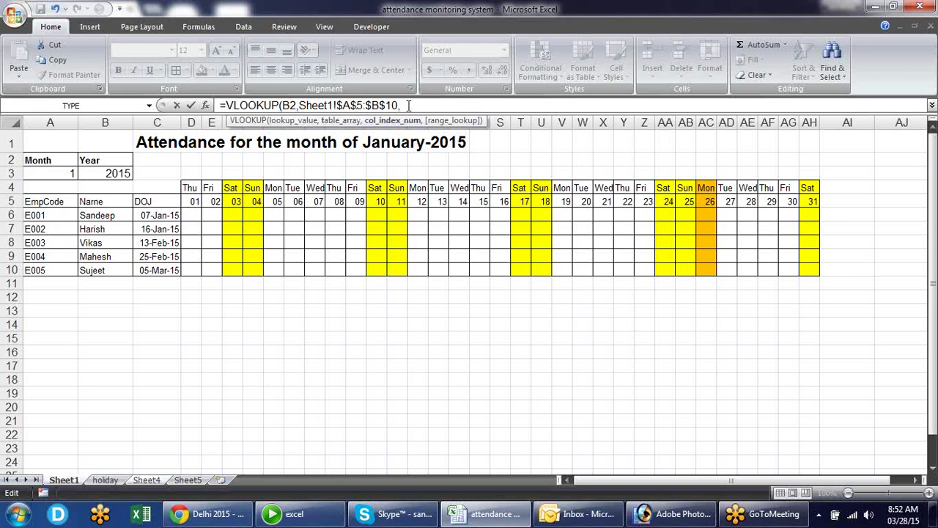
{"action": "type", "text": "2,"}
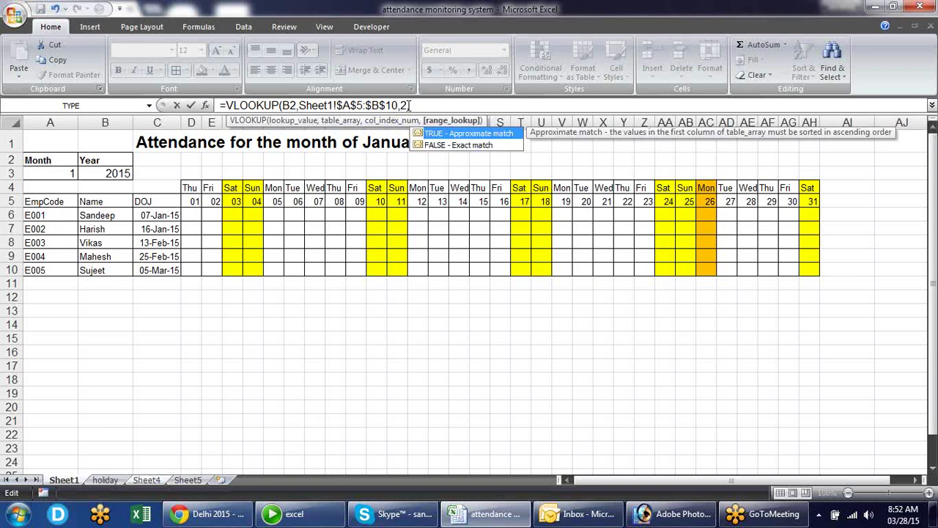
{"action": "double_click", "coordinate": [459, 146]}
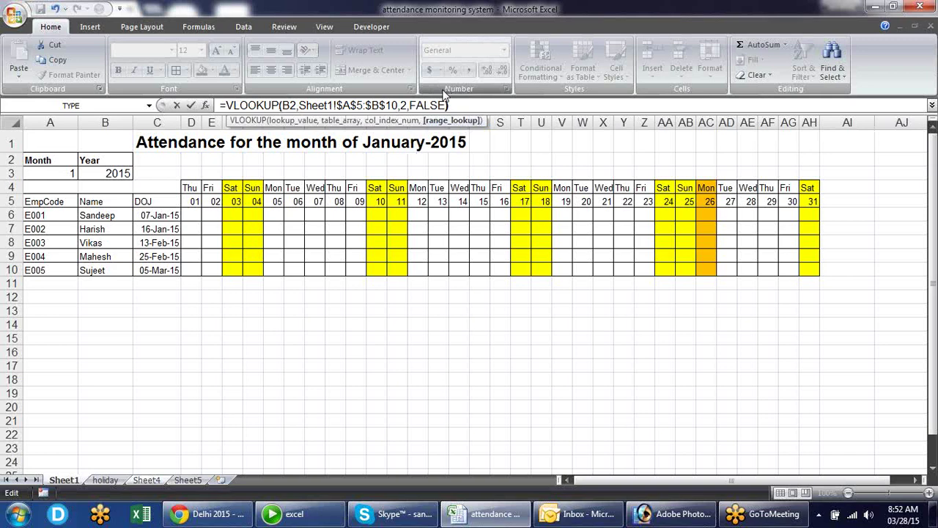
{"action": "key", "text": "Return"}
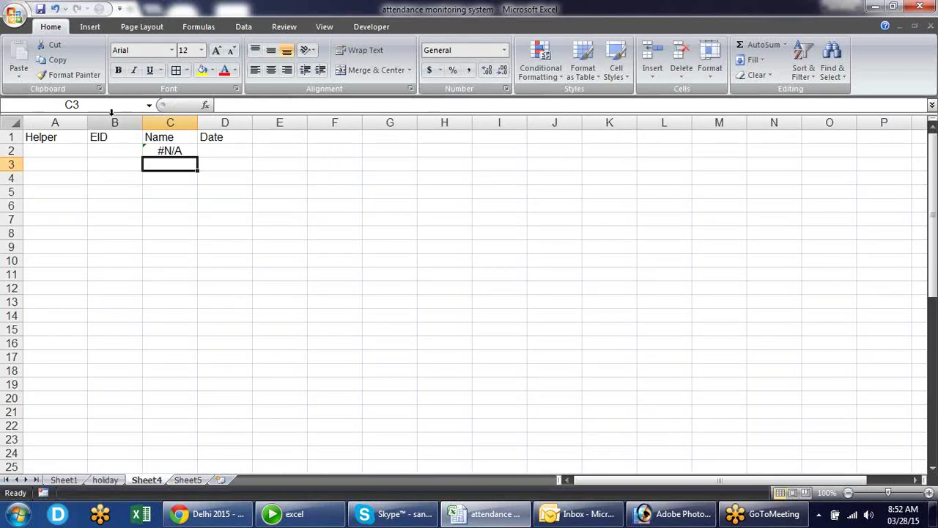
- Pick E003, then E004, from B2's dropdown to check the looked-up name in C2
{"action": "left_click", "coordinate": [174, 151]}
{"action": "left_click", "coordinate": [109, 148]}
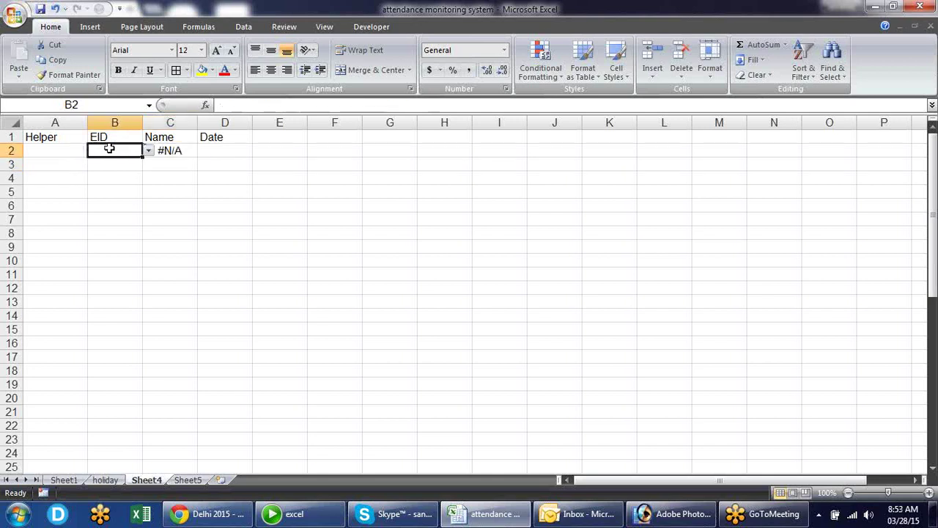
{"action": "left_click", "coordinate": [148, 151]}
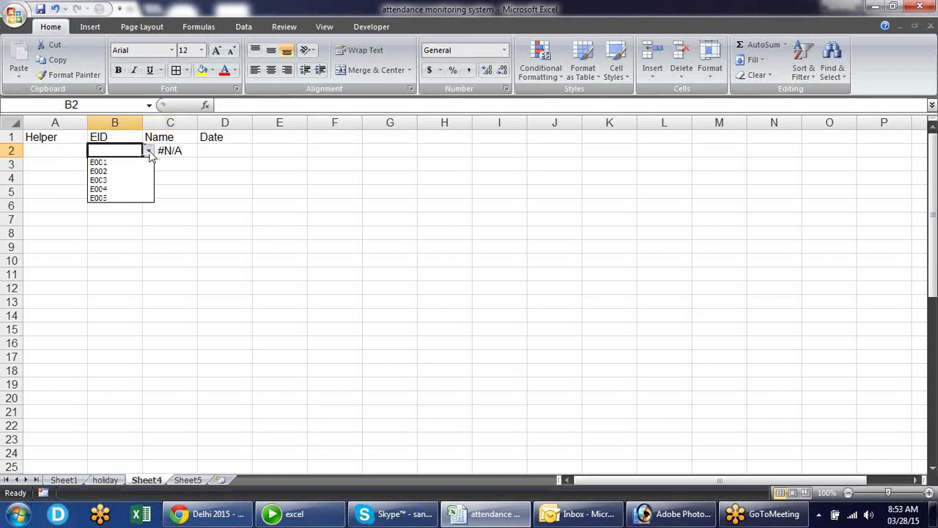
{"action": "left_click", "coordinate": [110, 180]}
{"action": "left_click", "coordinate": [205, 180]}
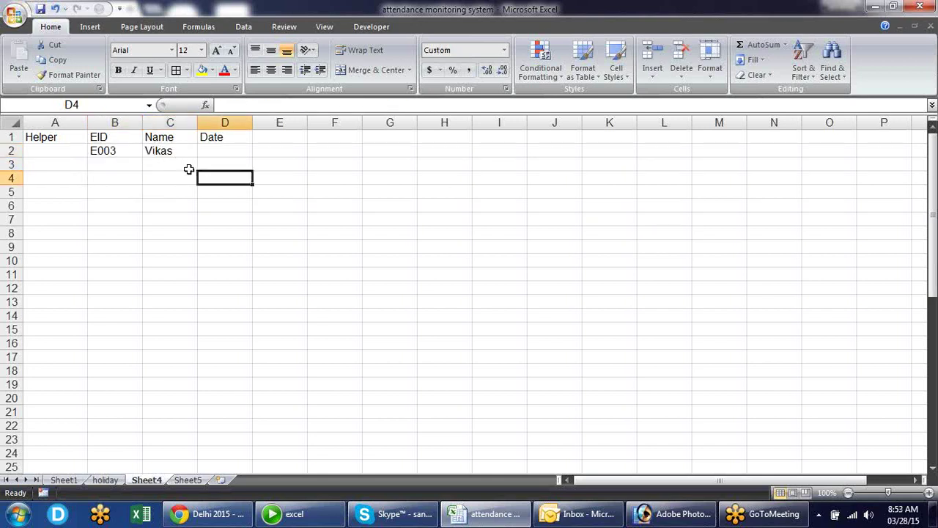
{"action": "left_click", "coordinate": [108, 148]}
{"action": "left_click", "coordinate": [148, 151]}
{"action": "left_click", "coordinate": [120, 189]}
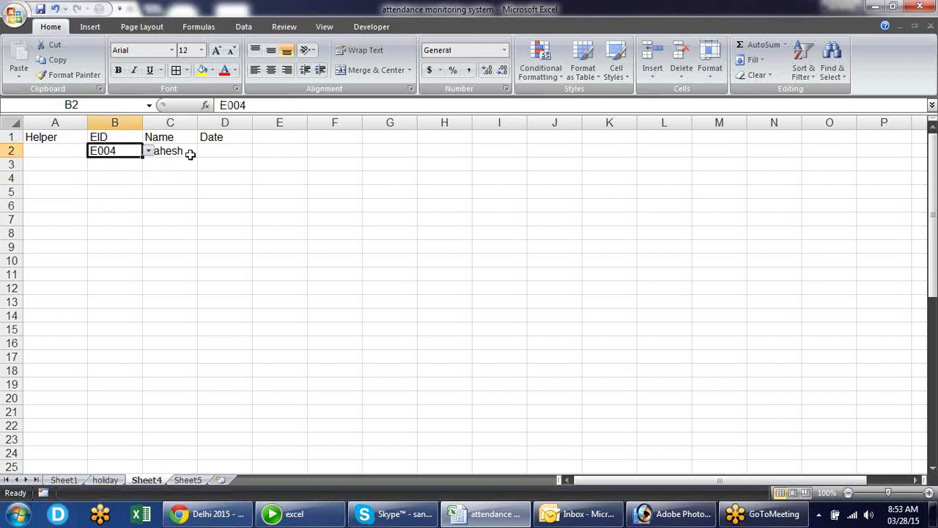
{"action": "left_click", "coordinate": [240, 164]}
- Fill C2's VLOOKUP formula down to C4
{"action": "left_click", "coordinate": [178, 151]}
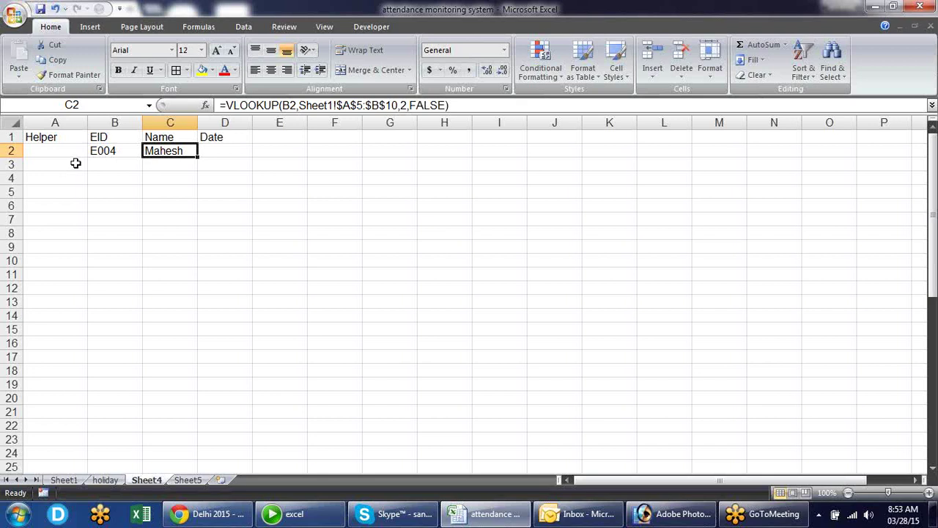
{"action": "left_click_drag", "start_coordinate": [198, 157], "coordinate": [199, 185]}
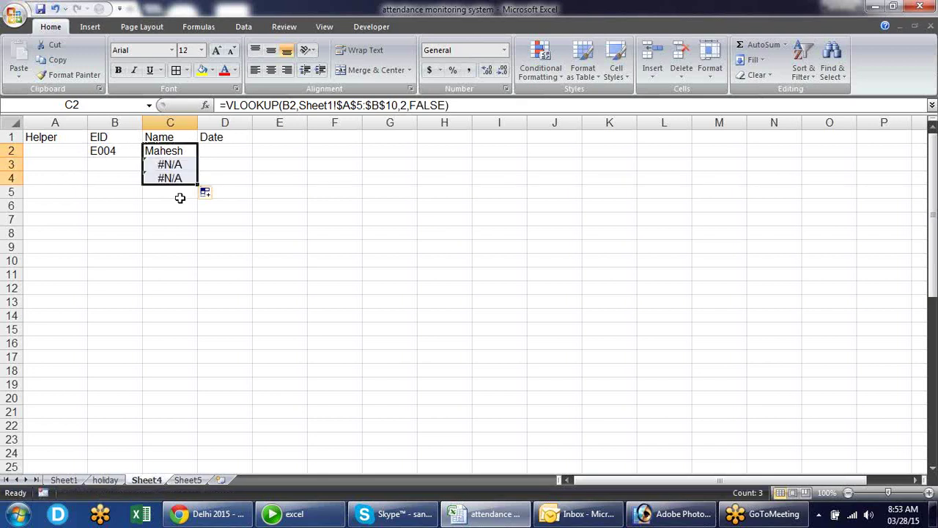
{"action": "left_click", "coordinate": [176, 166]}
- Wrap C2's VLOOKUP in IFERROR returning "" for missing EIDs
{"action": "left_click", "coordinate": [176, 182]}
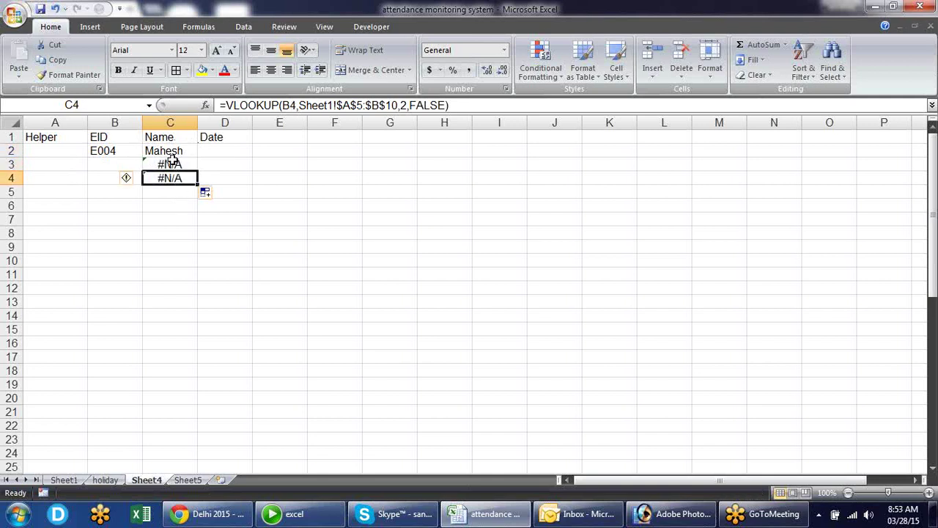
{"action": "left_click", "coordinate": [170, 147]}
{"action": "left_click", "coordinate": [227, 106]}
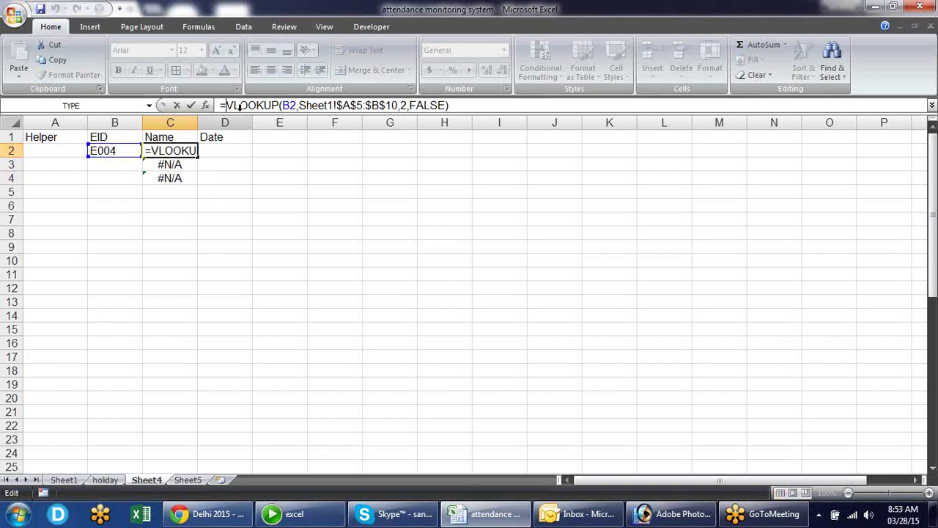
{"action": "type", "text": "if"}
{"action": "type", "text": "e"}
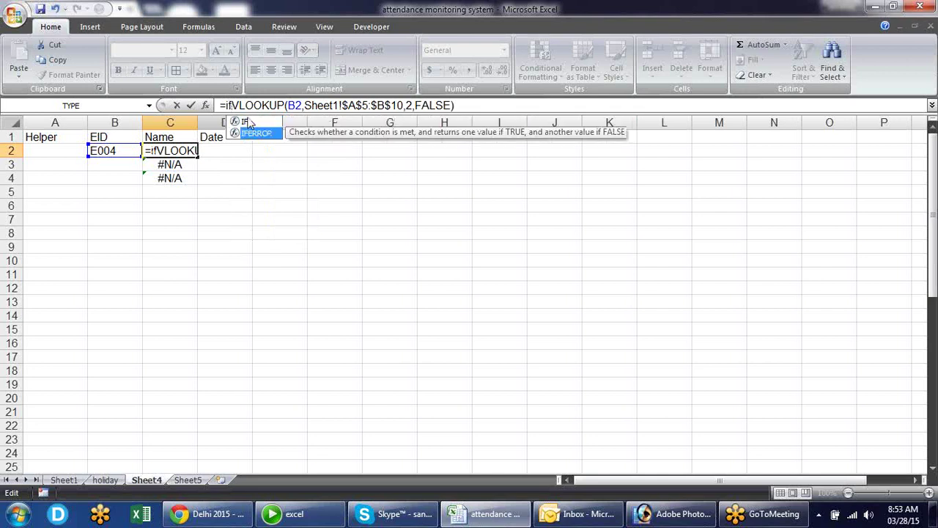
{"action": "double_click", "coordinate": [247, 121]}
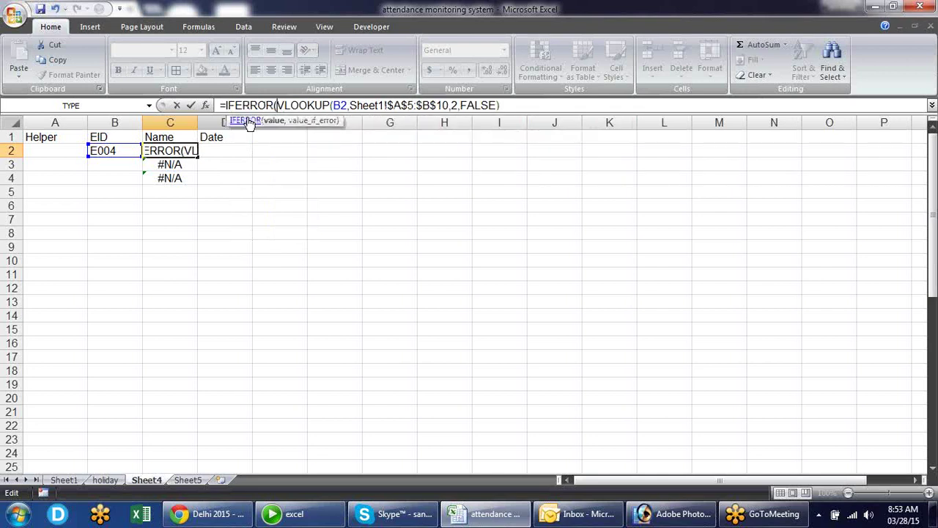
{"action": "left_click", "coordinate": [517, 104]}
{"action": "type", "text": ",\"\")"}
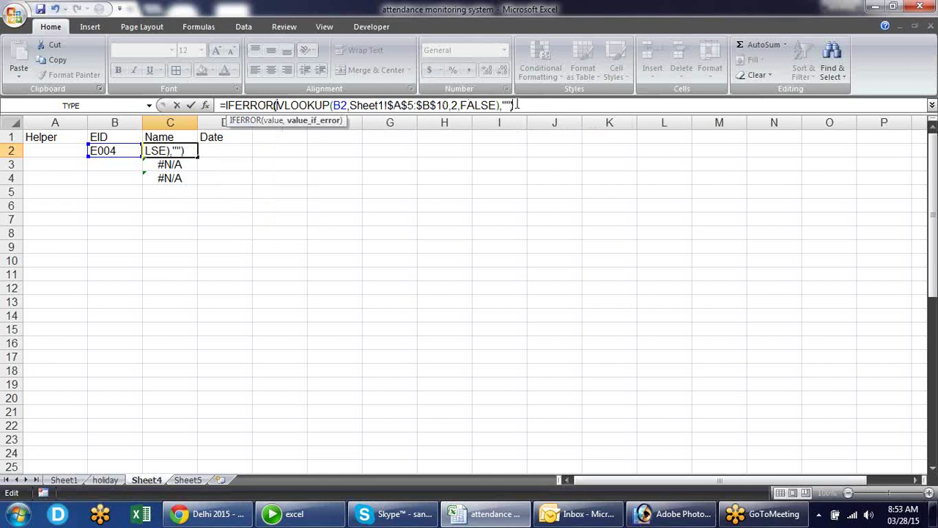
{"action": "key", "text": "Return"}
- Fill the IFERROR name formula down to C8, then paste it from C9 to the last row
{"action": "left_click", "coordinate": [192, 154]}
{"action": "left_click_drag", "start_coordinate": [192, 154], "coordinate": [200, 241]}
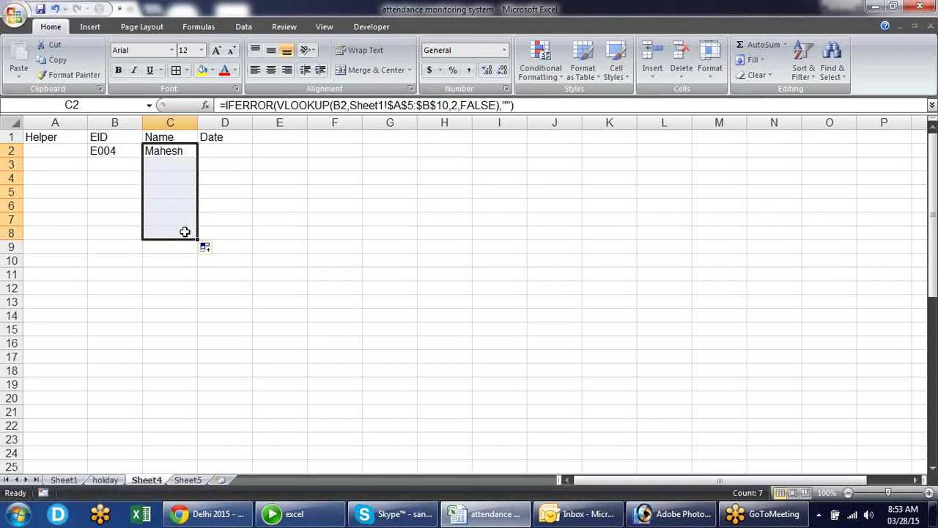
{"action": "left_click", "coordinate": [184, 231]}
{"action": "key", "text": "ctrl+c"}
{"action": "key", "text": "Down"}
{"action": "key", "text": "Down"}
{"action": "key", "text": "Down"}
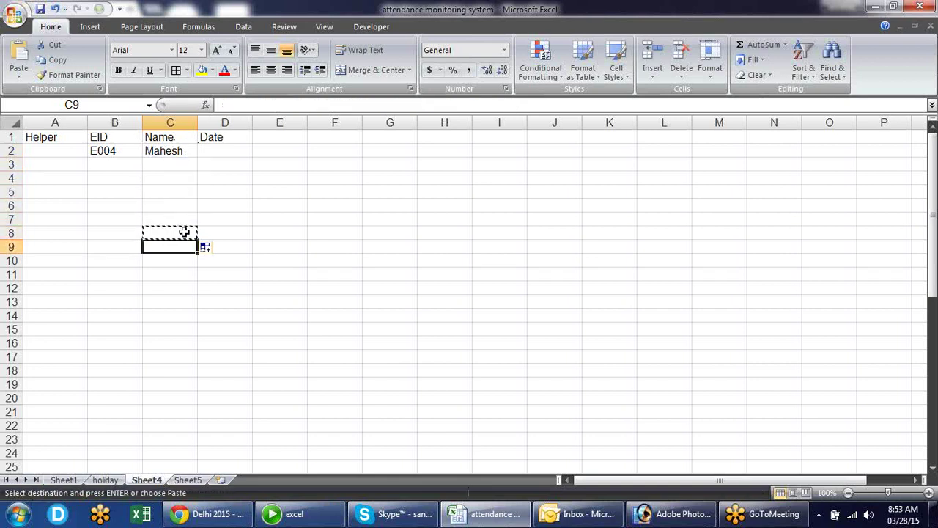
{"action": "key", "text": "ctrl+Down"}
{"action": "key", "text": "ctrl+Down"}
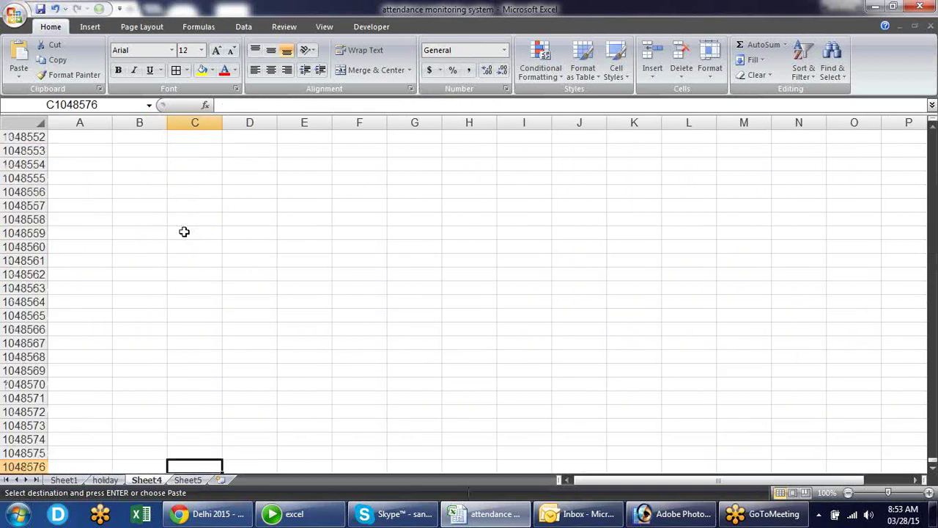
{"action": "key", "text": "ctrl+shift+Up"}
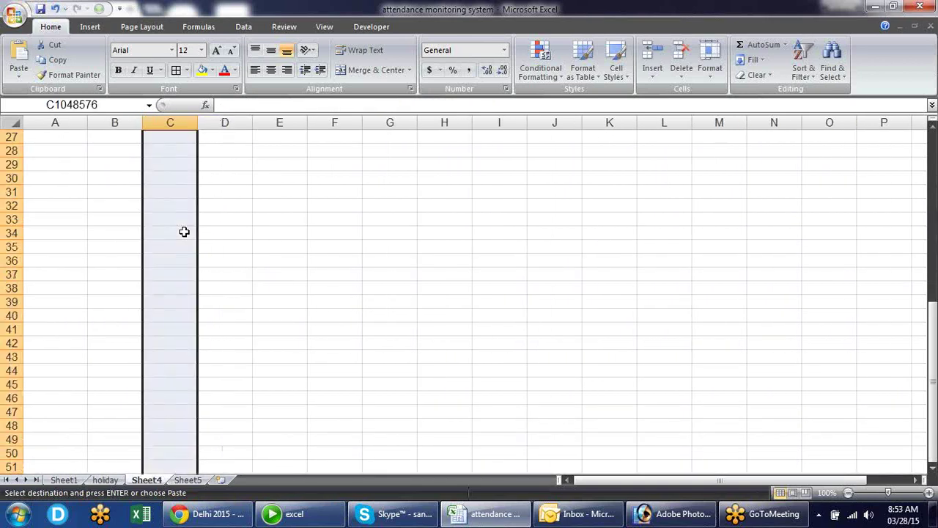
{"action": "key", "text": "ctrl+shift+Up"}
{"action": "key", "text": "ctrl+v"}
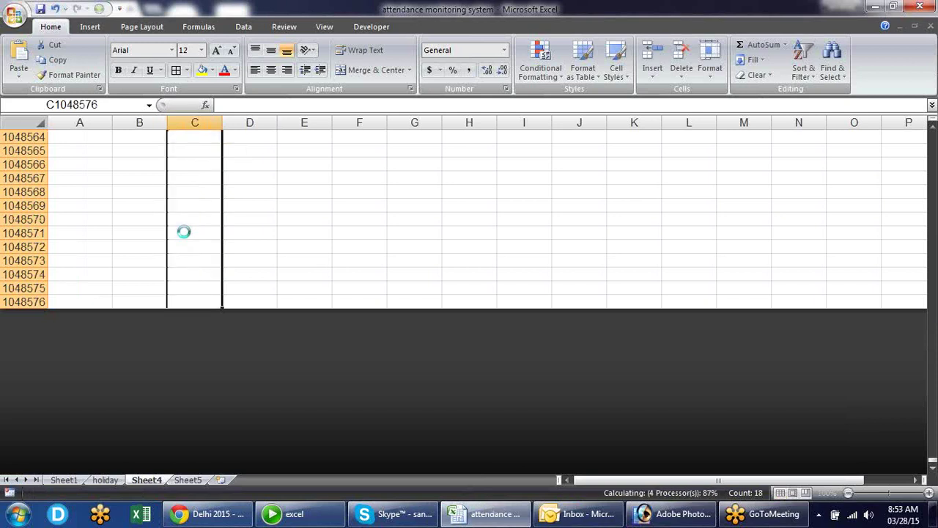
{"action": "key", "text": "Up"}
- Choose E003 from the EID validation dropdown in Sheet4's cell B3
{"action": "key", "text": "ctrl+Up"}
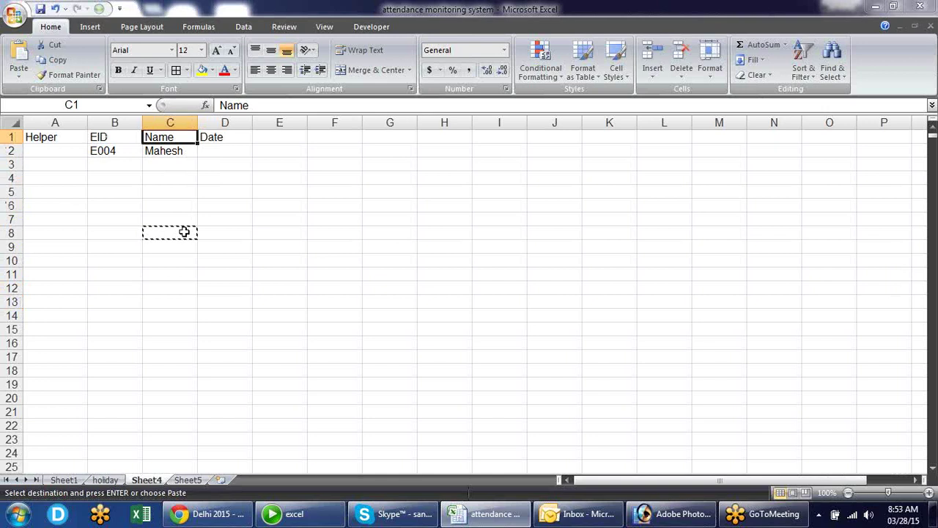
{"action": "key", "text": "Down"}
{"action": "key", "text": "Down"}
{"action": "key", "text": "Escape"}
{"action": "key", "text": "Left"}
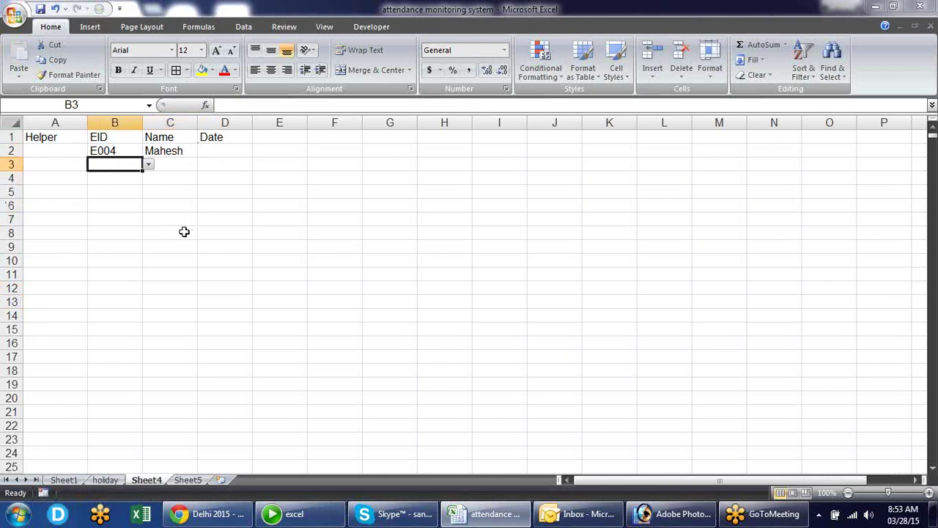
{"action": "key", "text": "alt+Down"}
{"action": "key", "text": "Escape"}
{"action": "key", "text": "alt+Down"}
{"action": "key", "text": "Down"}
{"action": "key", "text": "Down"}
{"action": "key", "text": "Down"}
{"action": "key", "text": "Return"}
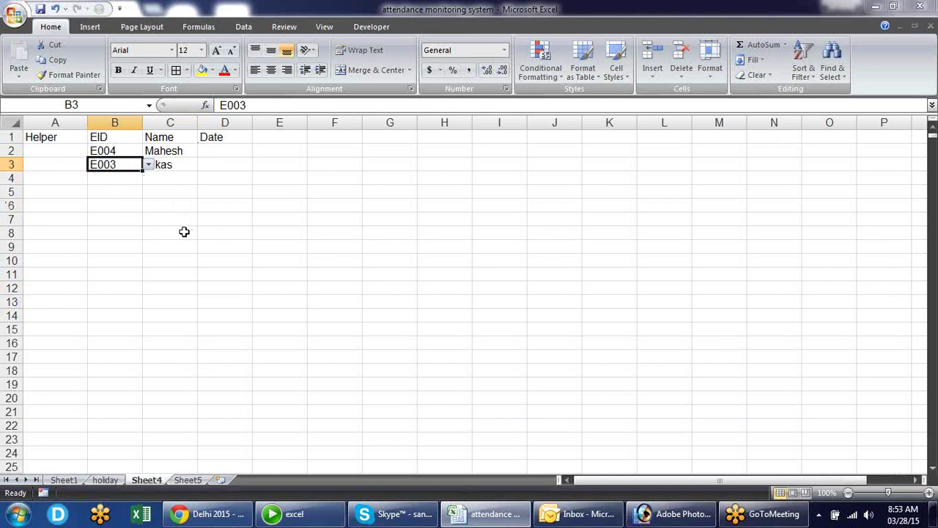
- Move to D2, then view Sheet1's January attendance at Sandeep's cell for the 9th
{"action": "key", "text": "Left"}
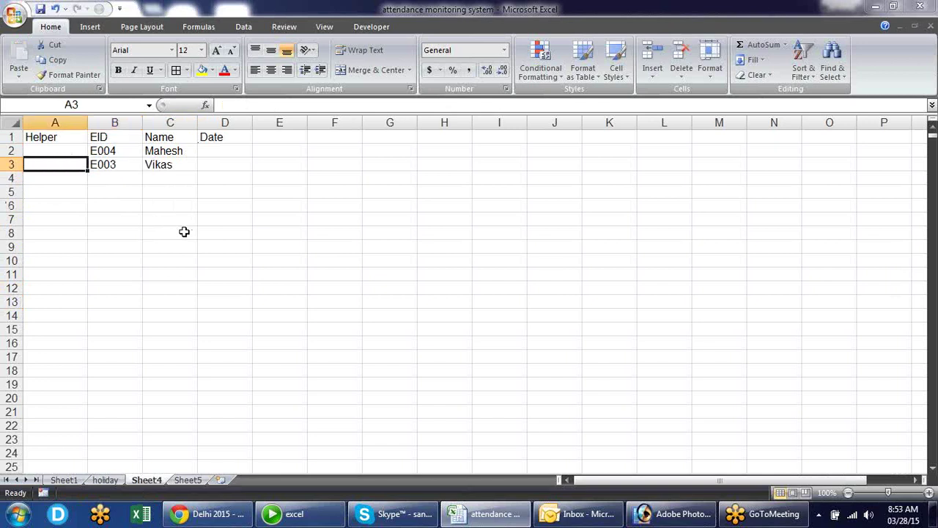
{"action": "key", "text": "Up"}
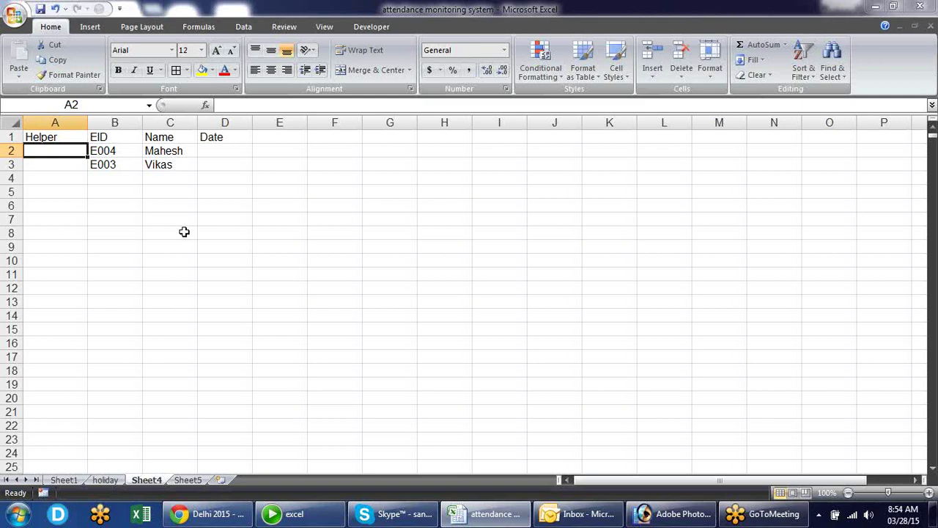
{"action": "key", "text": "Right"}
{"action": "key", "text": "Right"}
{"action": "key", "text": "Right"}
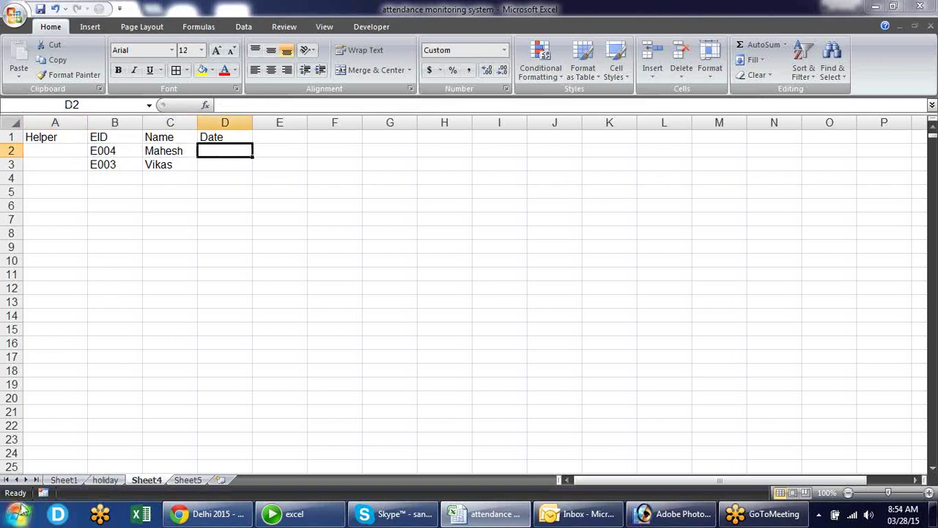
{"action": "left_click", "coordinate": [64, 479]}
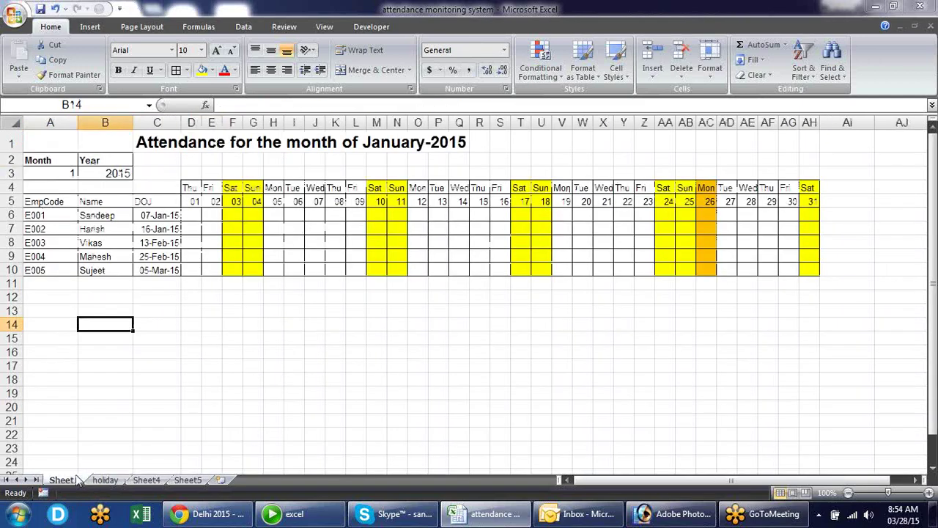
{"action": "left_click", "coordinate": [123, 214]}
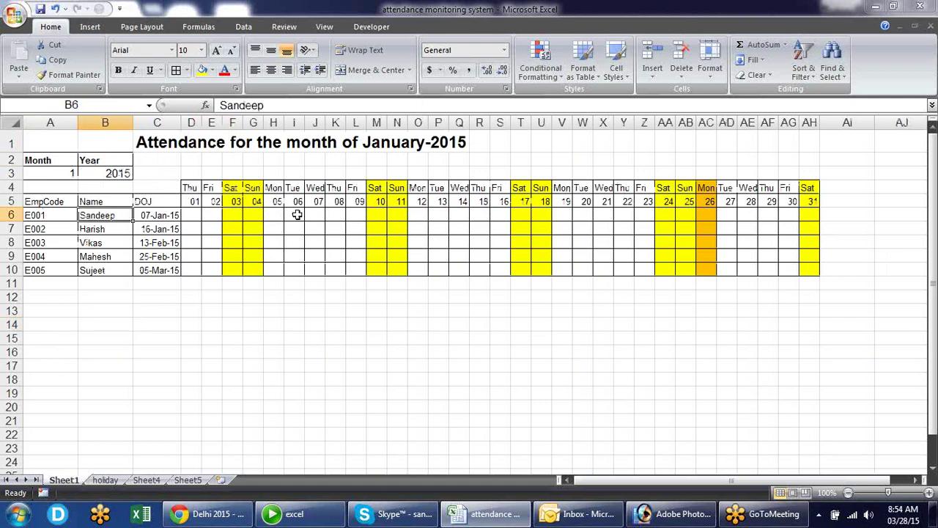
{"action": "left_click", "coordinate": [357, 214]}
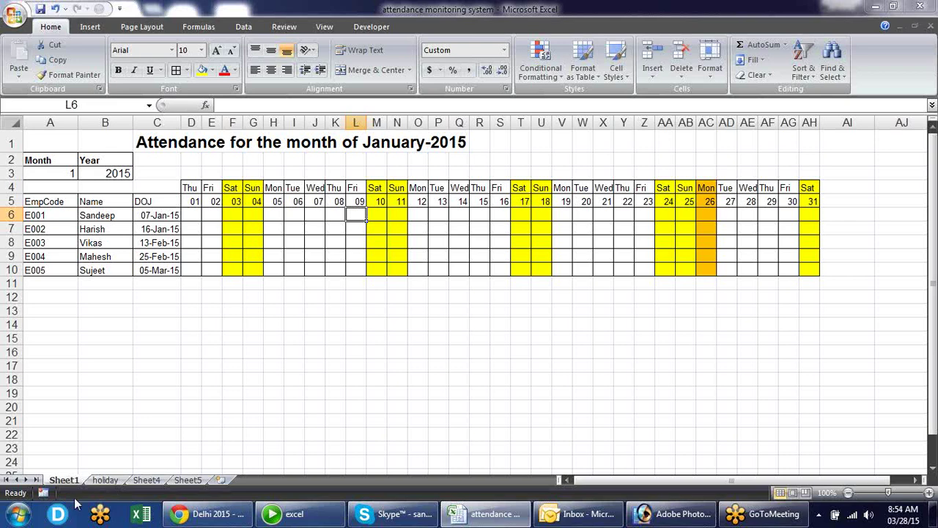
- On Sheet4, enter the date 9-jan-15 in D2 for employee E004
{"action": "left_click", "coordinate": [147, 480]}
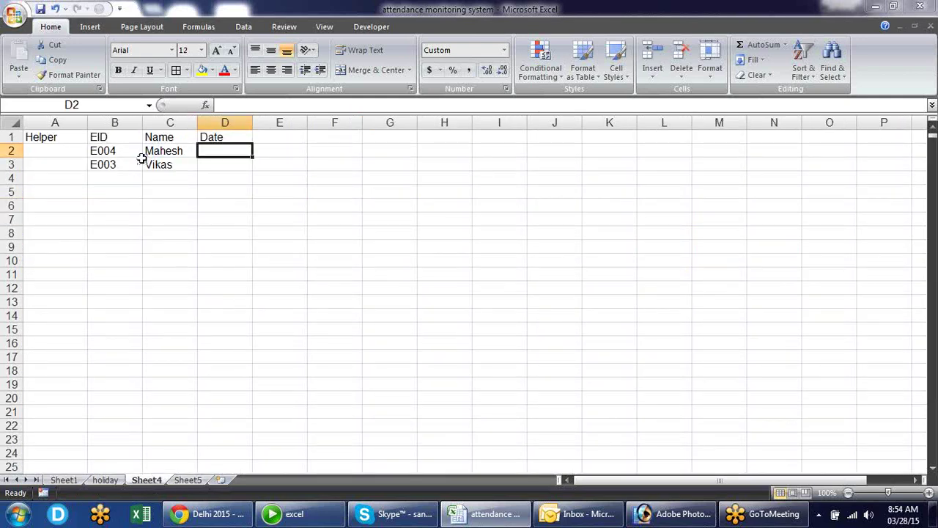
{"action": "left_click", "coordinate": [115, 150]}
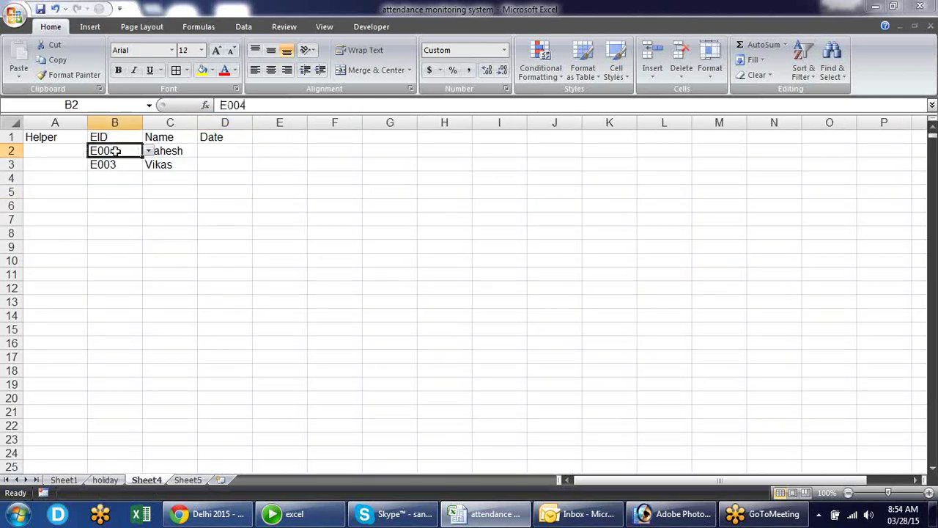
{"action": "left_click", "coordinate": [213, 150]}
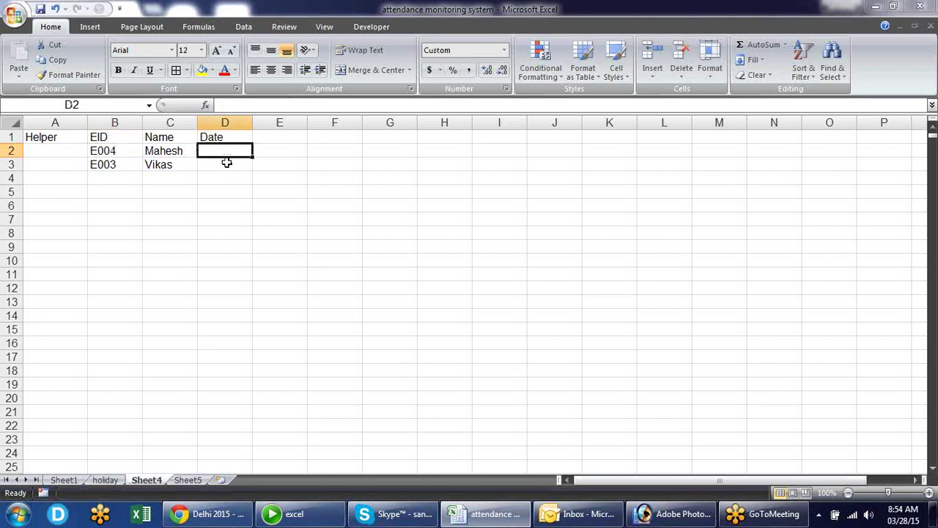
{"action": "type", "text": "9-"}
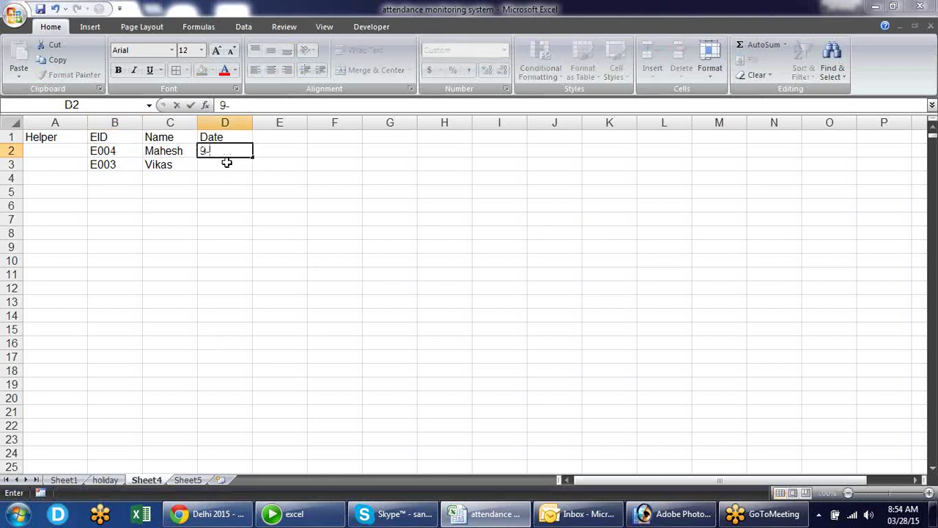
{"action": "type", "text": "jan-15"}
{"action": "key", "text": "Return"}
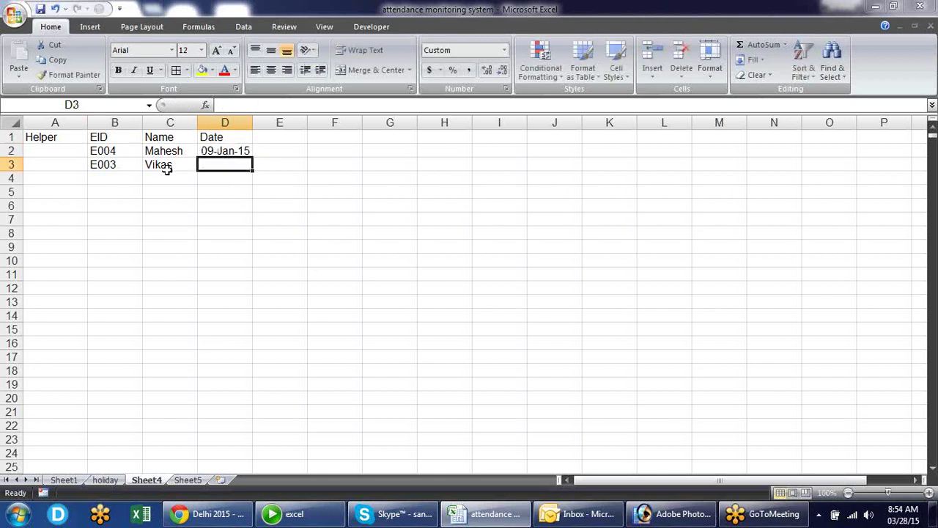
{"action": "left_click", "coordinate": [222, 150]}
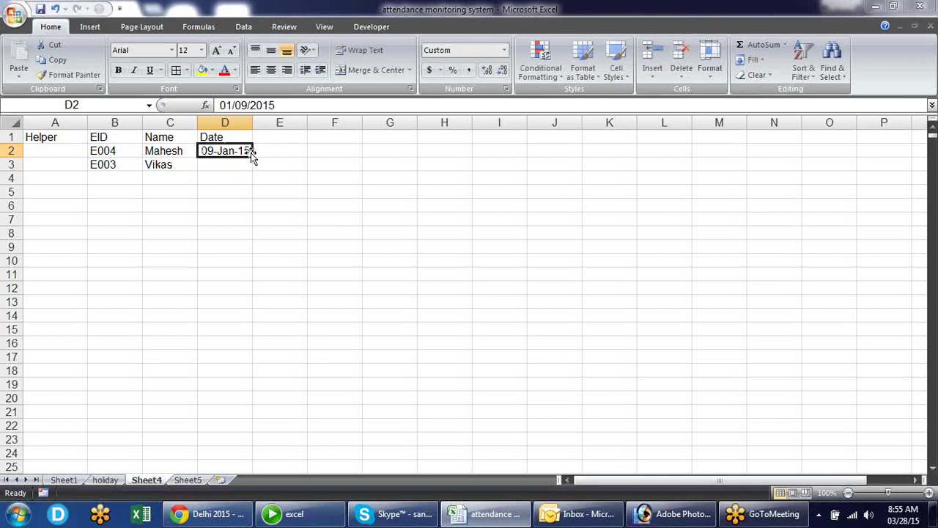
- On Sheet1, select the 9 January attendance cells L6:L10 and inspect the date heading
{"action": "left_click", "coordinate": [64, 480]}
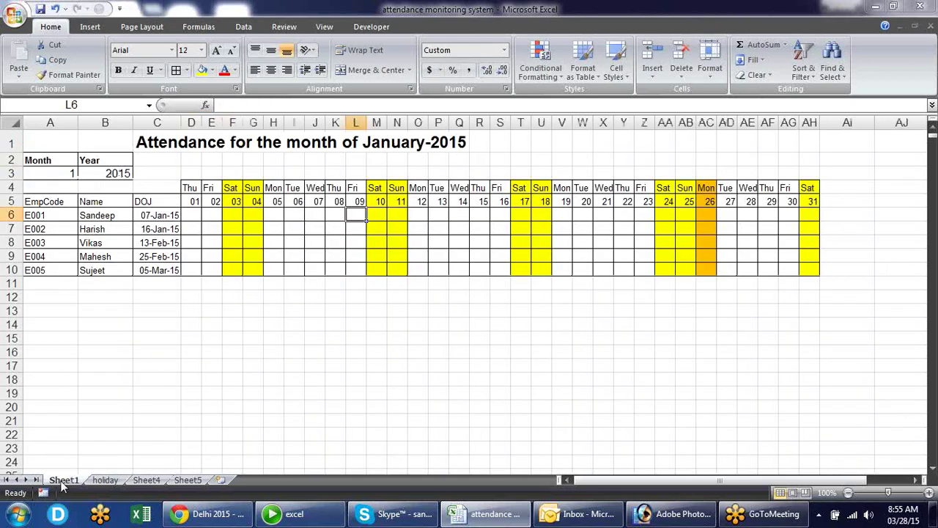
{"action": "left_click", "coordinate": [117, 228]}
{"action": "left_click", "coordinate": [115, 247]}
{"action": "left_click", "coordinate": [112, 270]}
{"action": "left_click_drag", "start_coordinate": [356, 210], "coordinate": [360, 268]}
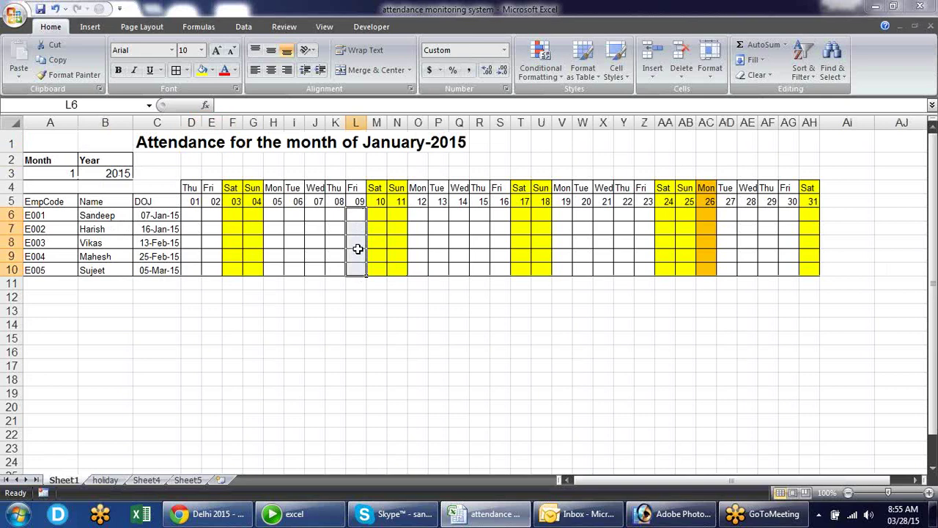
{"action": "left_click", "coordinate": [358, 202]}
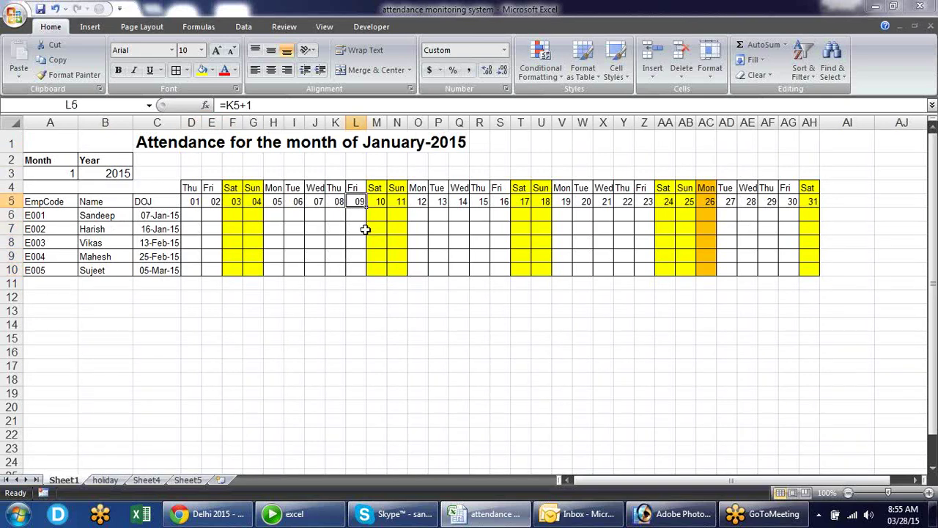
{"action": "left_click", "coordinate": [355, 216]}
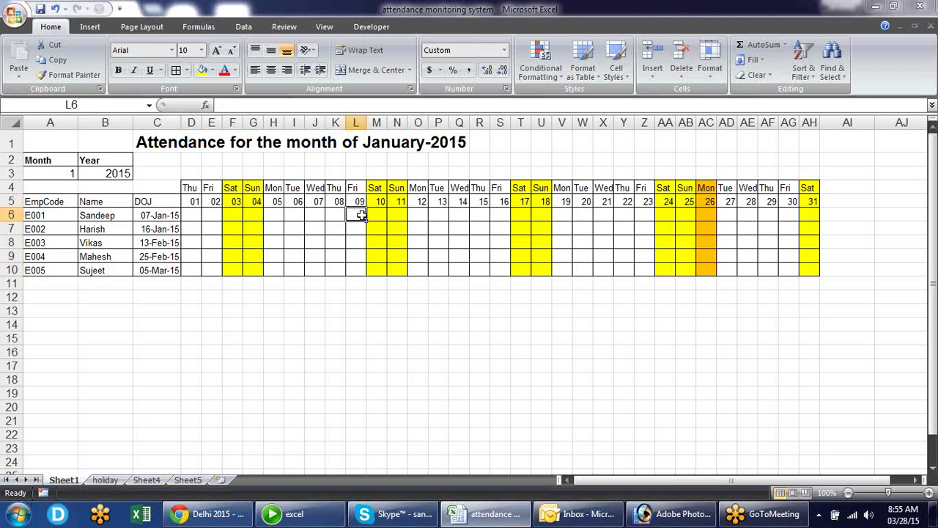
- Review the names Sandeep and Harish and code E002, then return to Sheet4
{"action": "left_click", "coordinate": [121, 217]}
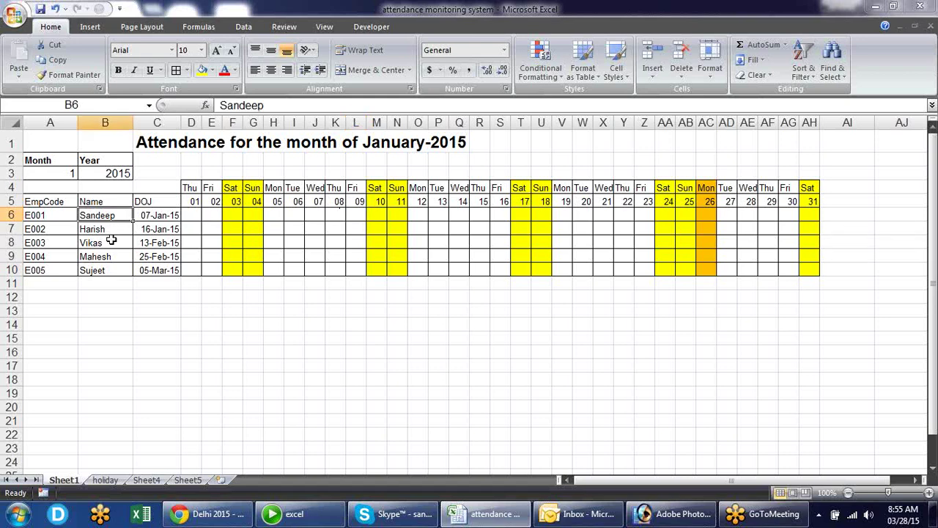
{"action": "left_click", "coordinate": [109, 231]}
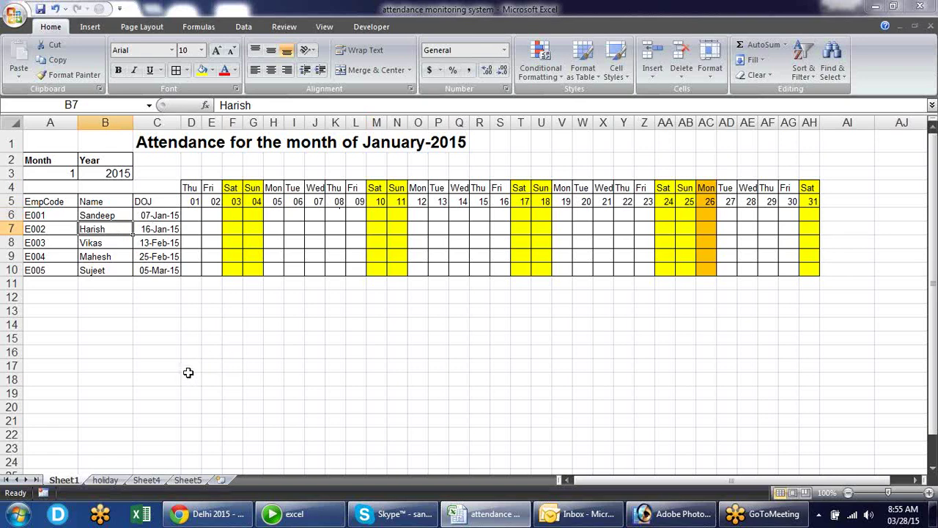
{"action": "left_click", "coordinate": [43, 232]}
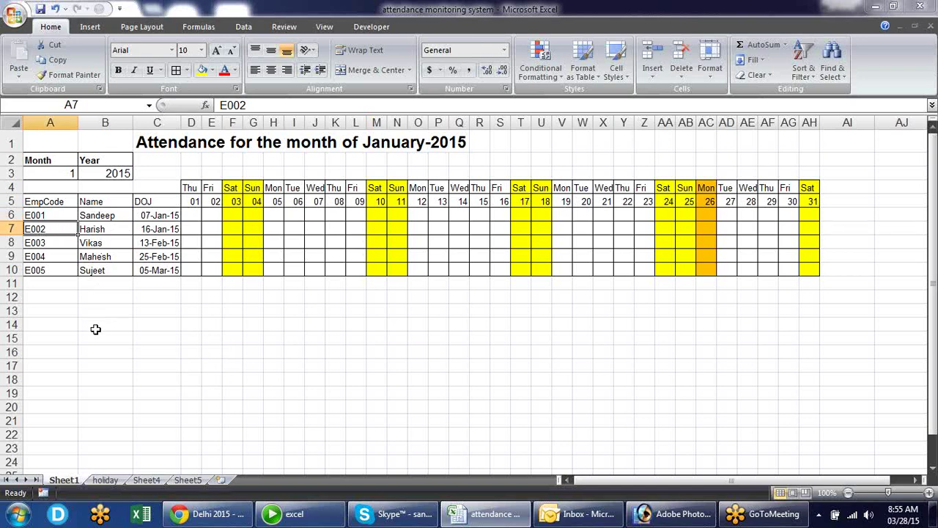
{"action": "left_click", "coordinate": [192, 481]}
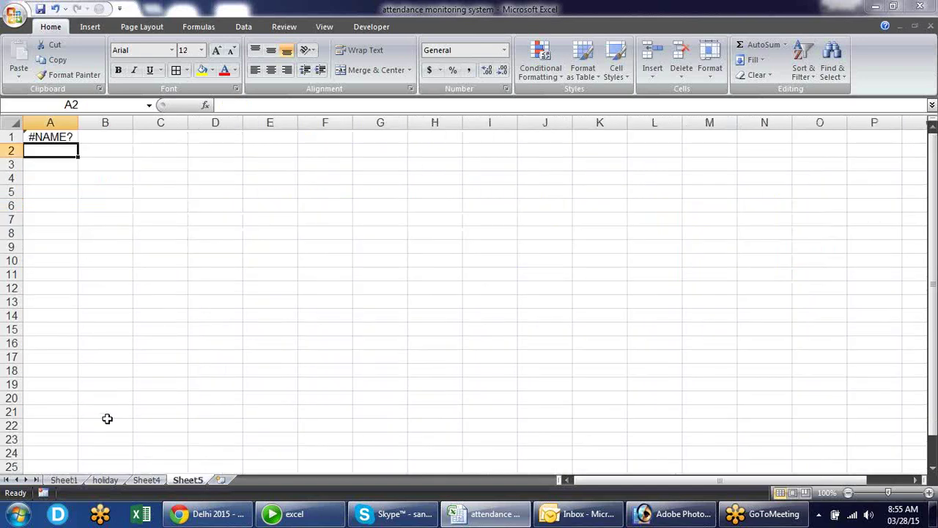
{"action": "left_click", "coordinate": [149, 481]}
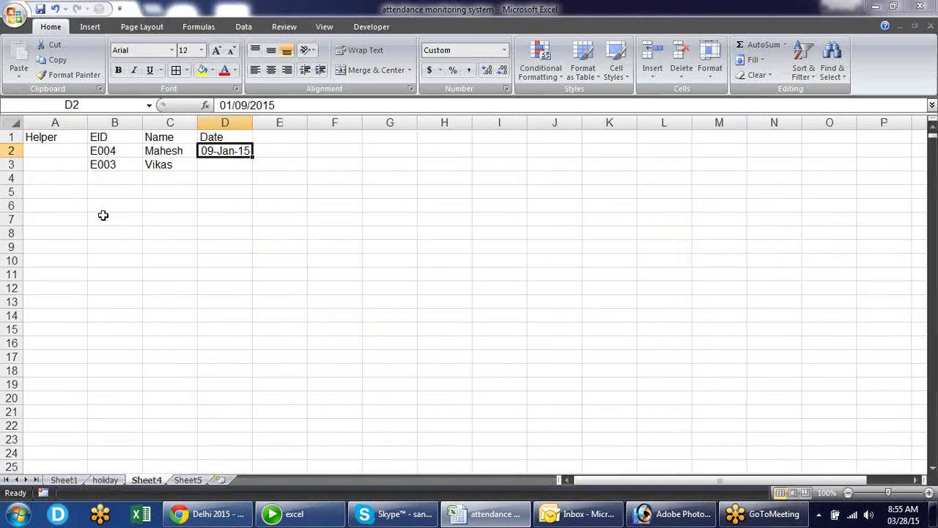
- Enter the helper formula =B2&D2 in A2, joining EID and date
{"action": "left_click", "coordinate": [63, 155]}
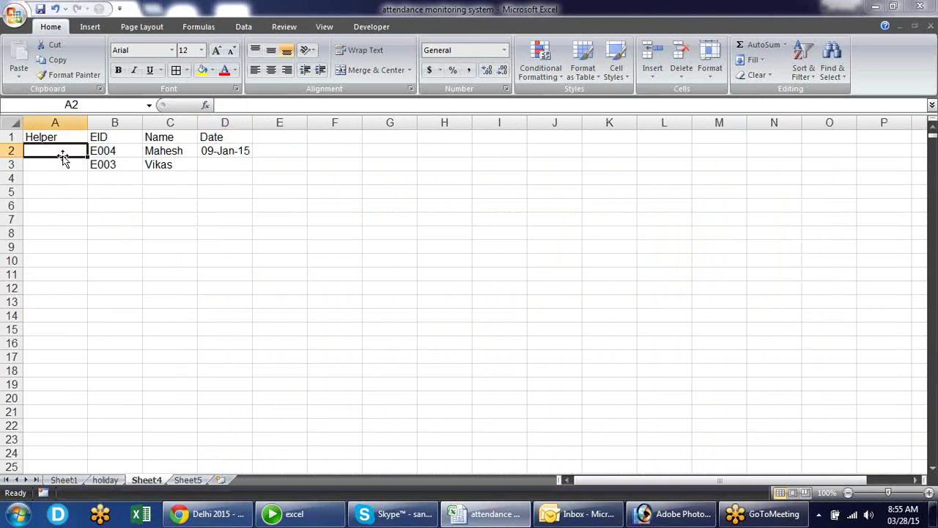
{"action": "type", "text": "="}
{"action": "key", "text": "Right"}
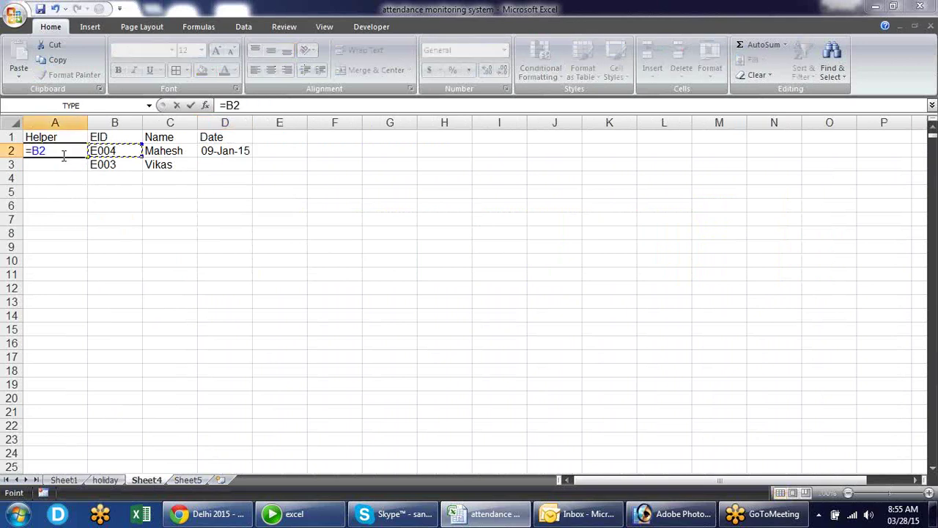
{"action": "type", "text": "&"}
{"action": "key", "text": "Right"}
{"action": "key", "text": "Right"}
{"action": "key", "text": "Right"}
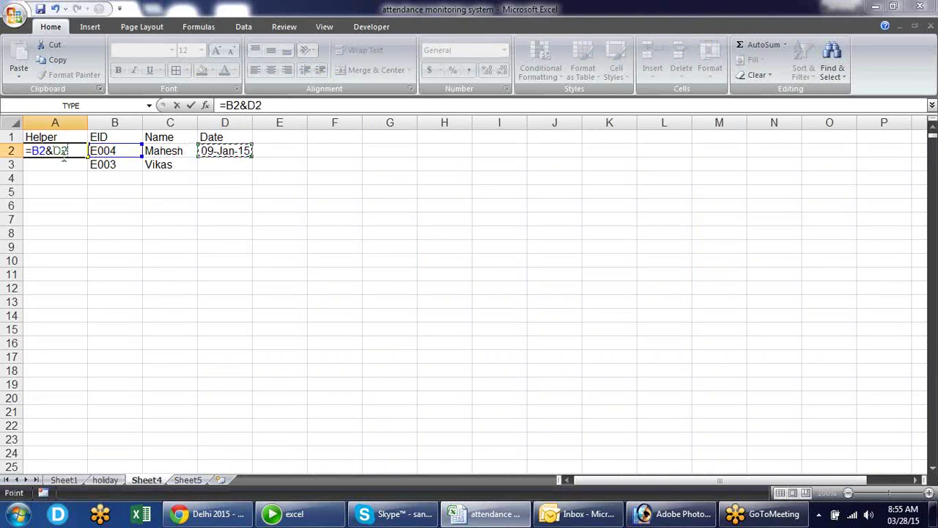
{"action": "key", "text": "Return"}
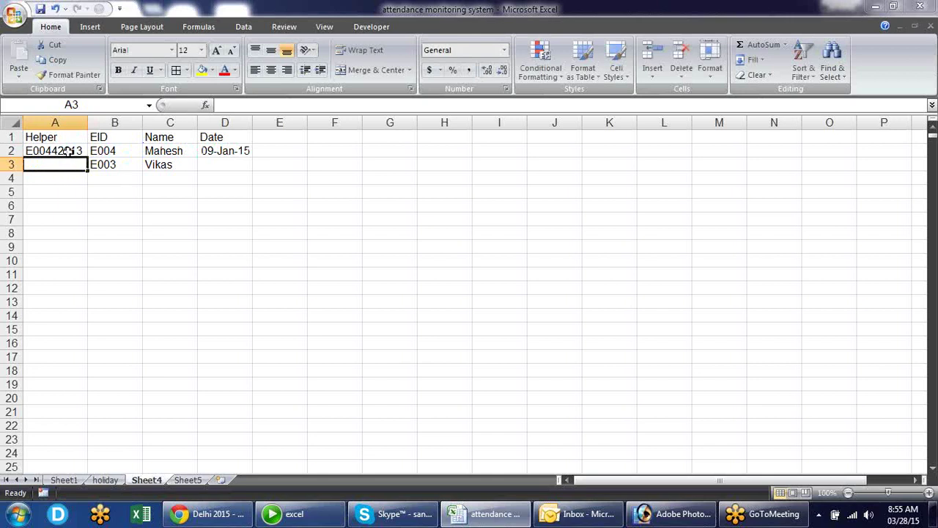
- Drag-fill the A2 helper formula down column A
{"action": "left_click", "coordinate": [68, 150]}
{"action": "left_click_drag", "start_coordinate": [88, 158], "coordinate": [68, 469]}
{"action": "left_click", "coordinate": [69, 179]}
{"action": "scroll", "coordinate": [150, 242], "scroll_direction": "up", "scroll_amount": 11}
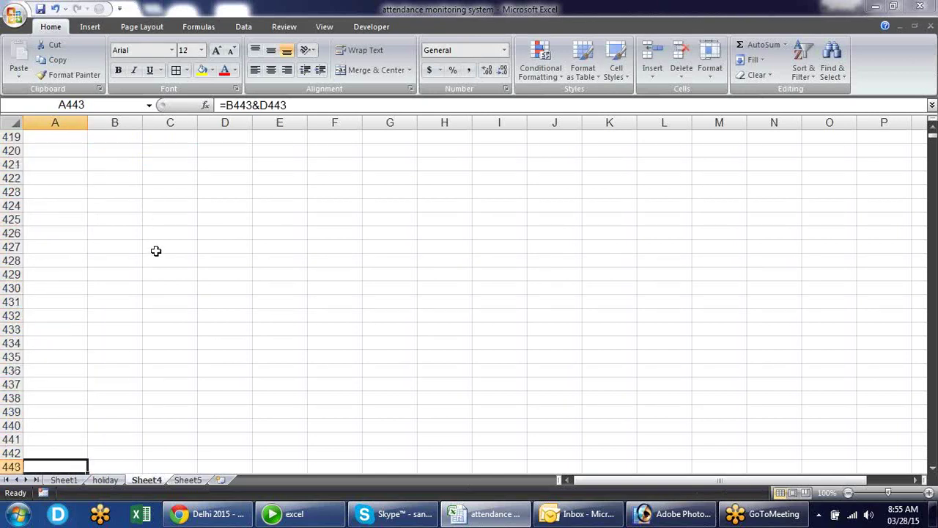
{"action": "left_click_drag", "start_coordinate": [933, 138], "coordinate": [932, 131]}
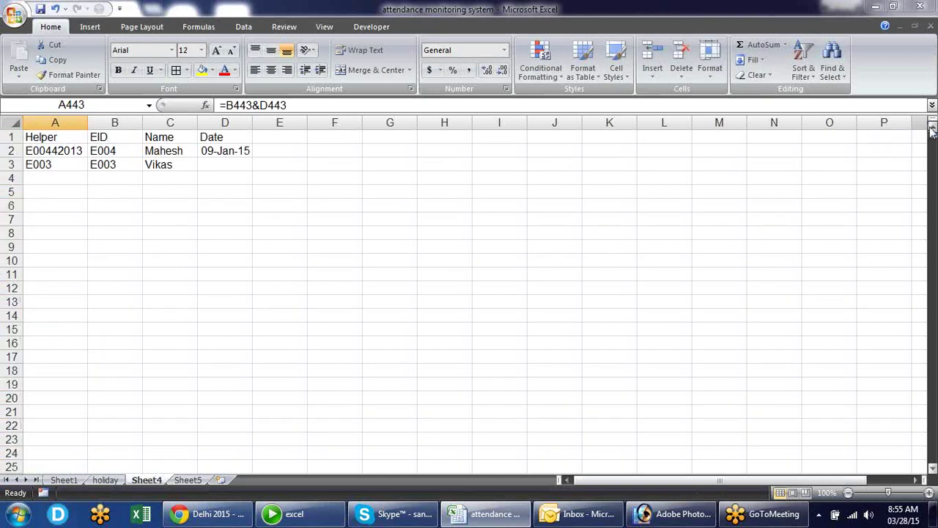
- Copy the A3 helper formula and paste it down the rest of column A
{"action": "left_click", "coordinate": [56, 169]}
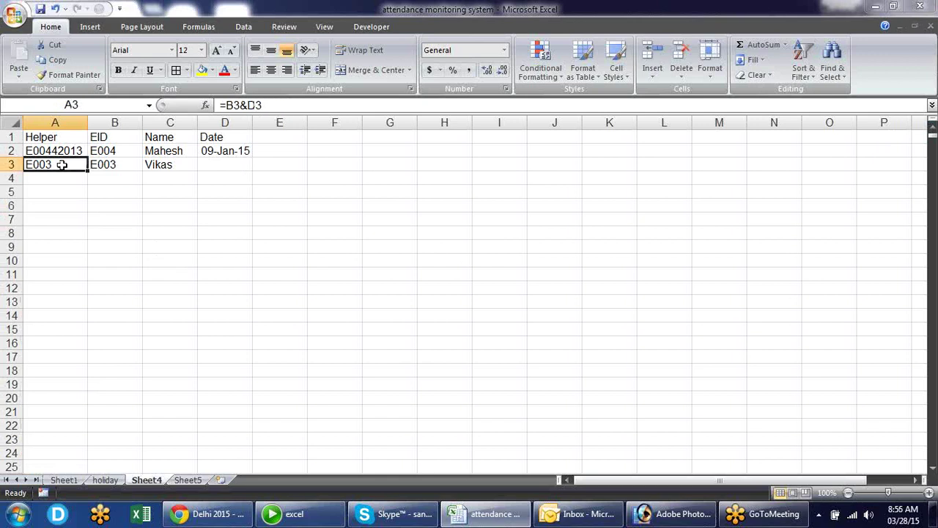
{"action": "key", "text": "ctrl+c"}
{"action": "left_click", "coordinate": [84, 178]}
{"action": "key", "text": "ctrl+v"}
{"action": "key", "text": "ctrl+Down"}
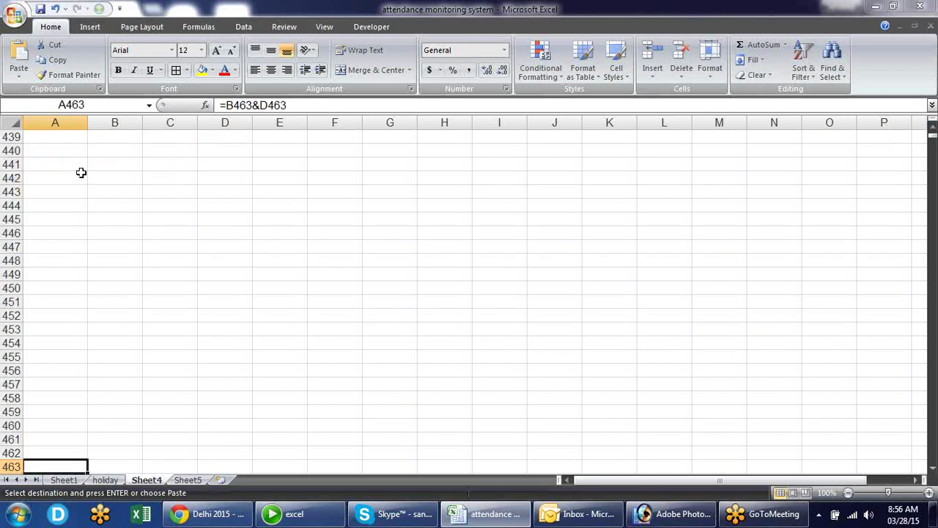
{"action": "key", "text": "ctrl+Down"}
{"action": "key", "text": "ctrl+shift+Up"}
{"action": "key", "text": "ctrl+v"}
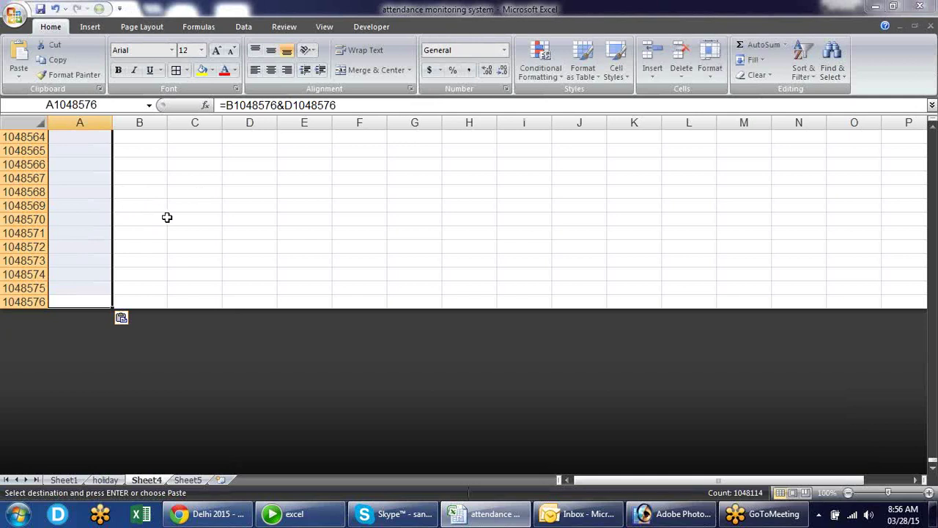
- Return to the top of Sheet4, cancel copy mode, and move to the empty Date cell D3
{"action": "left_click", "coordinate": [196, 215]}
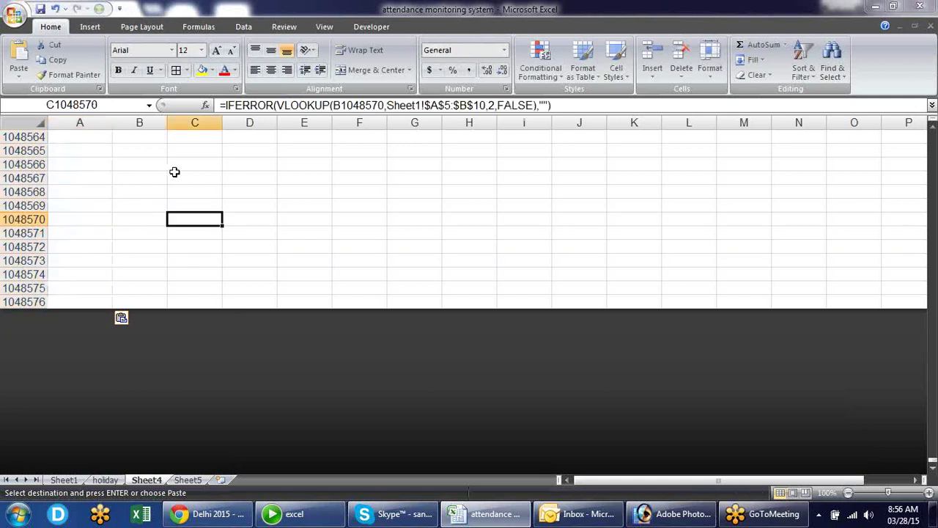
{"action": "key", "text": "ctrl+Up"}
{"action": "key", "text": "Down"}
{"action": "key", "text": "Down"}
{"action": "key", "text": "Escape"}
{"action": "key", "text": "Right"}
{"action": "key", "text": "Home"}
{"action": "key", "text": "Right"}
{"action": "key", "text": "Right"}
{"action": "key", "text": "Right"}
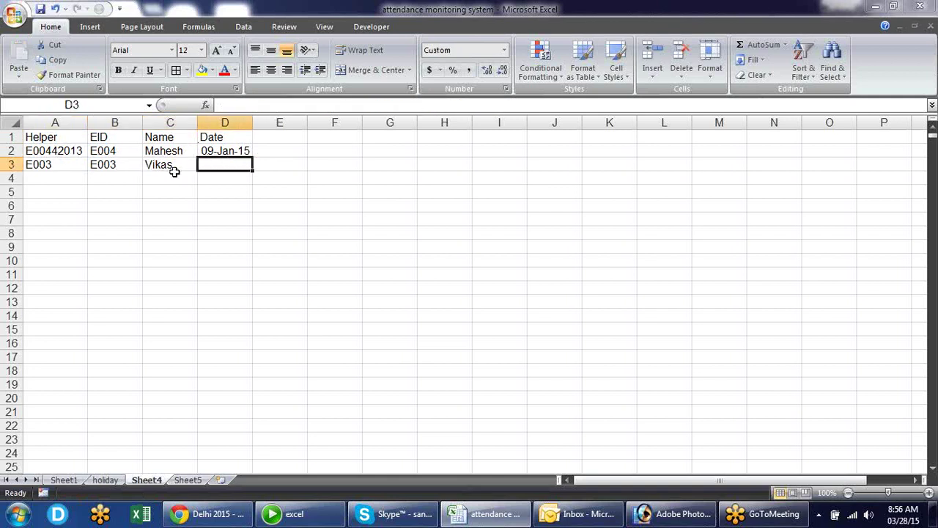
{"action": "type", "text": "0"}
{"action": "key", "text": "BackSpace"}
- Set Sheet1's Month cell A3 to 2 so the grid shows February-2015
{"action": "left_click", "coordinate": [73, 481]}
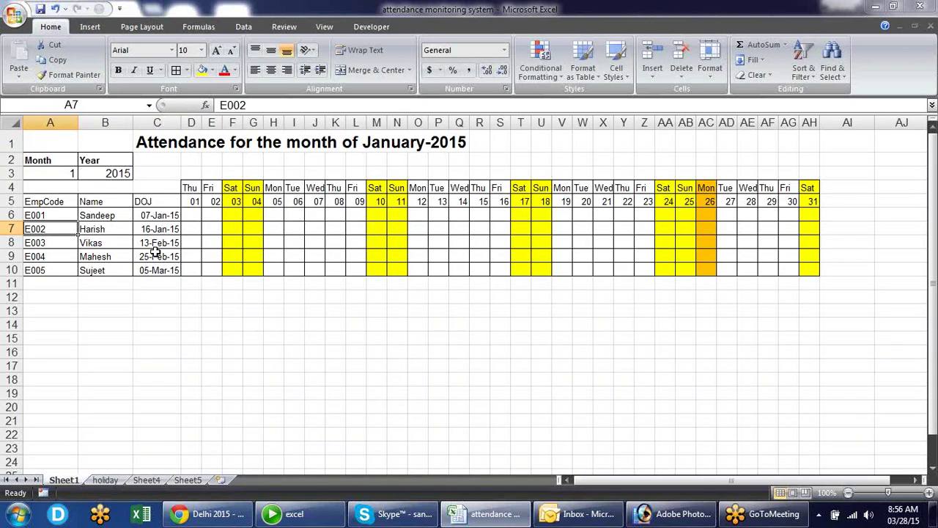
{"action": "left_click", "coordinate": [161, 245]}
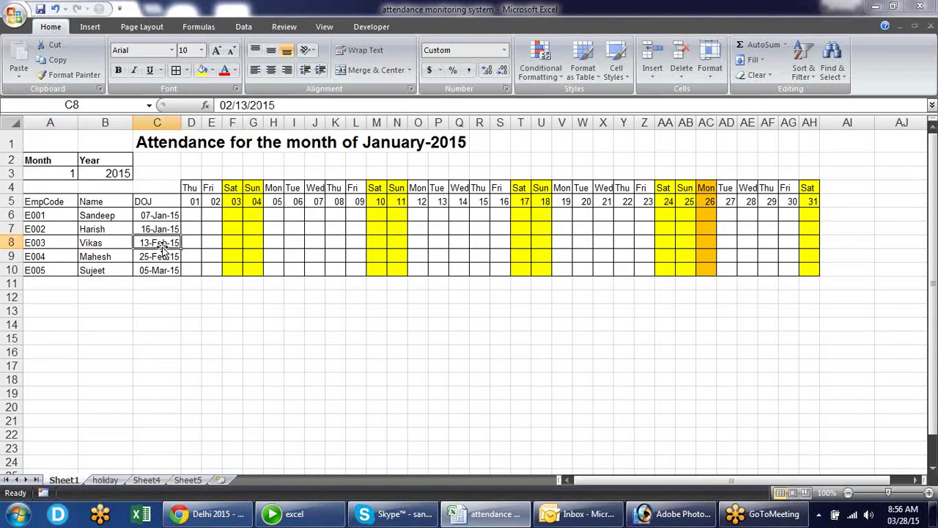
{"action": "left_click", "coordinate": [76, 172]}
{"action": "left_click", "coordinate": [85, 173]}
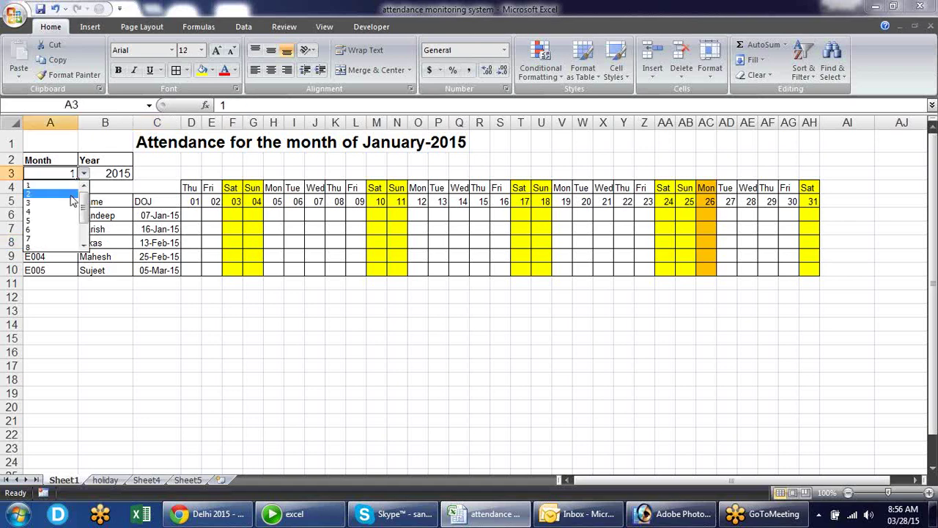
{"action": "left_click", "coordinate": [74, 196]}
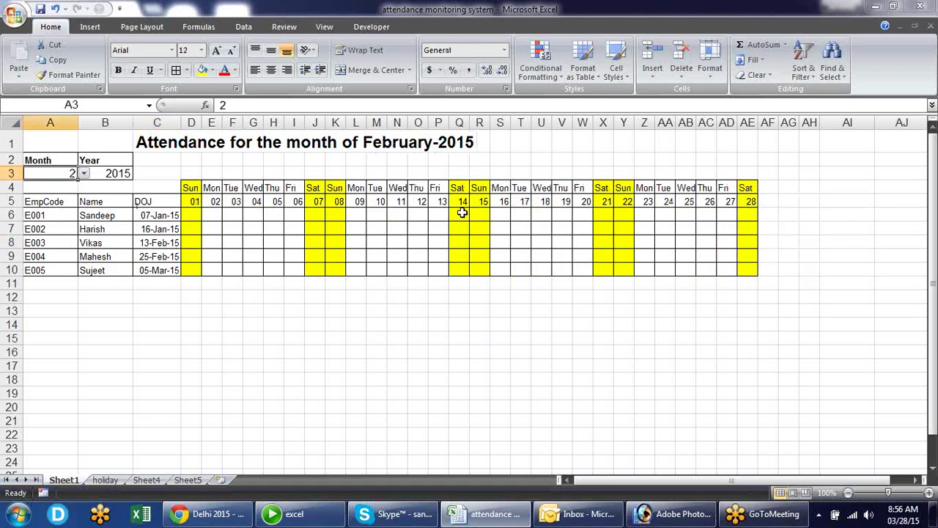
{"action": "left_click", "coordinate": [523, 217]}
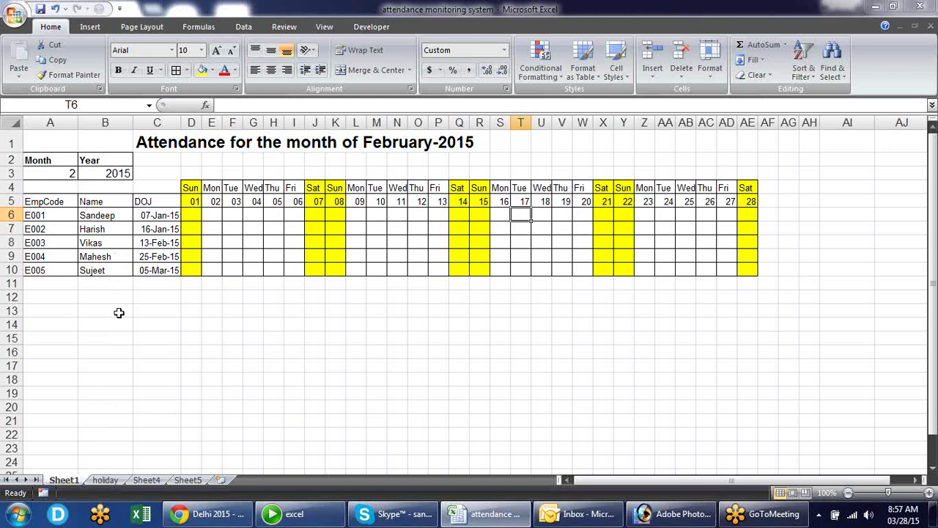
{"action": "left_click", "coordinate": [105, 479]}
- Date E003's row 17-Feb-15 in D3 and check its helper key
{"action": "left_click", "coordinate": [146, 479]}
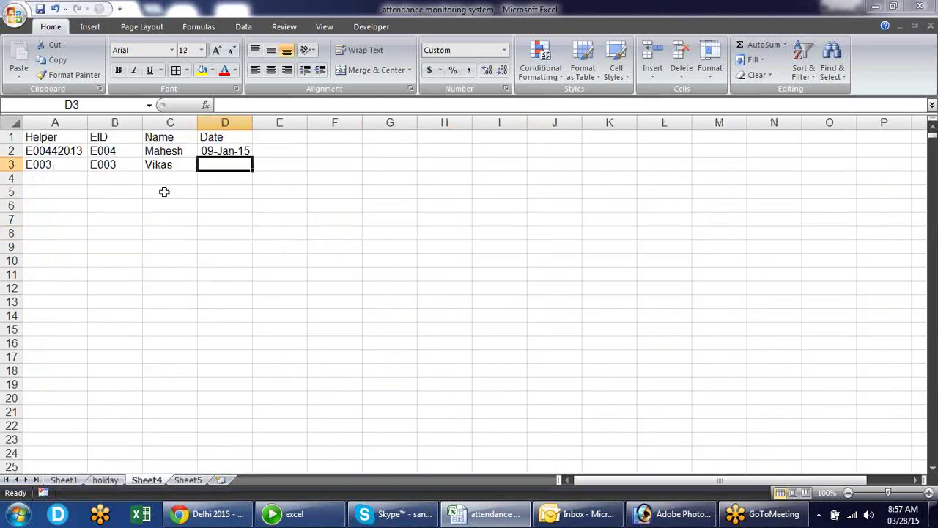
{"action": "type", "text": "17-feb-15"}
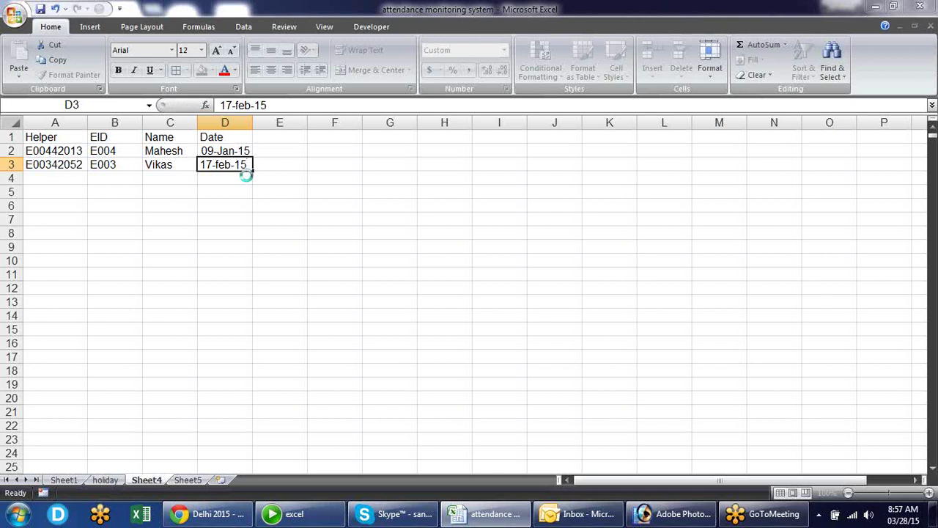
{"action": "key", "text": "Return"}
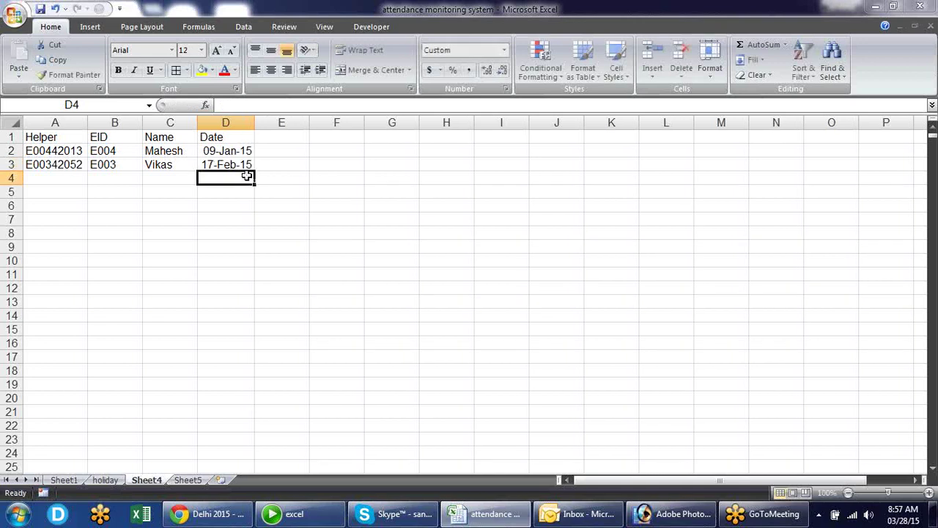
{"action": "left_click", "coordinate": [78, 167]}
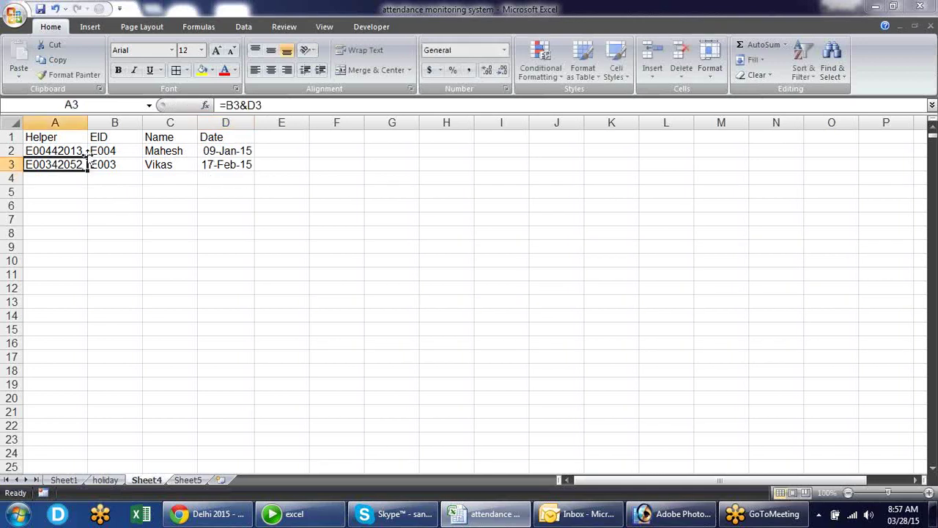
- Test =D2 in E2 as a serial number, compare with A2's key, then delete it
{"action": "left_click", "coordinate": [300, 154]}
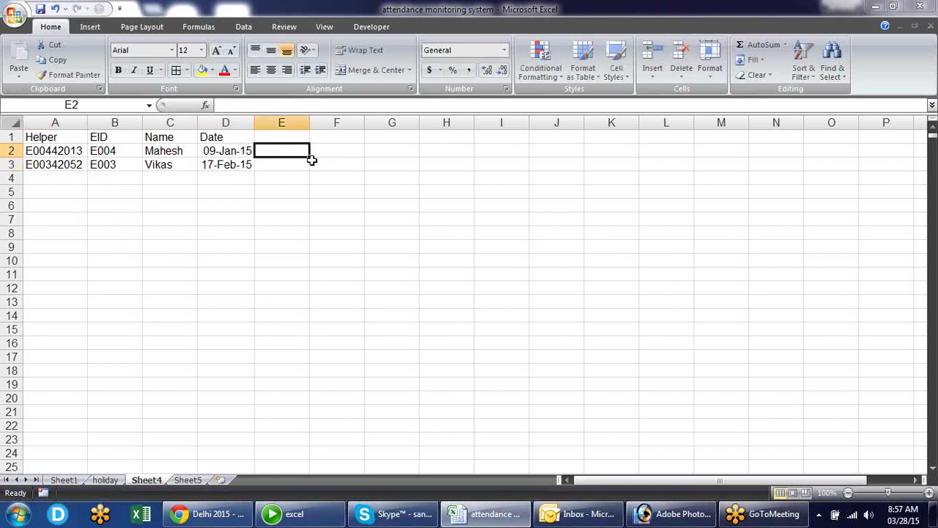
{"action": "type", "text": "="}
{"action": "key", "text": "Left"}
{"action": "key", "text": "Return"}
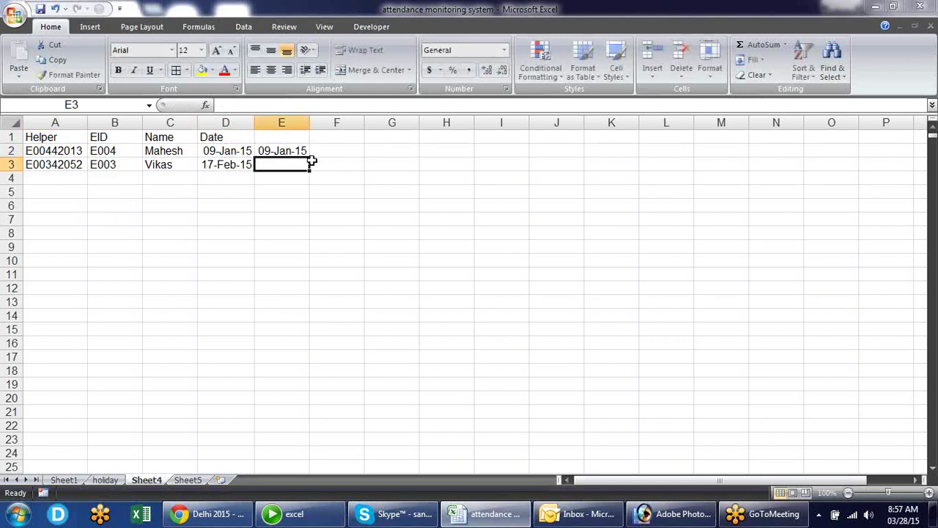
{"action": "left_click", "coordinate": [303, 149]}
{"action": "key", "text": "ctrl+shift+asciitilde"}
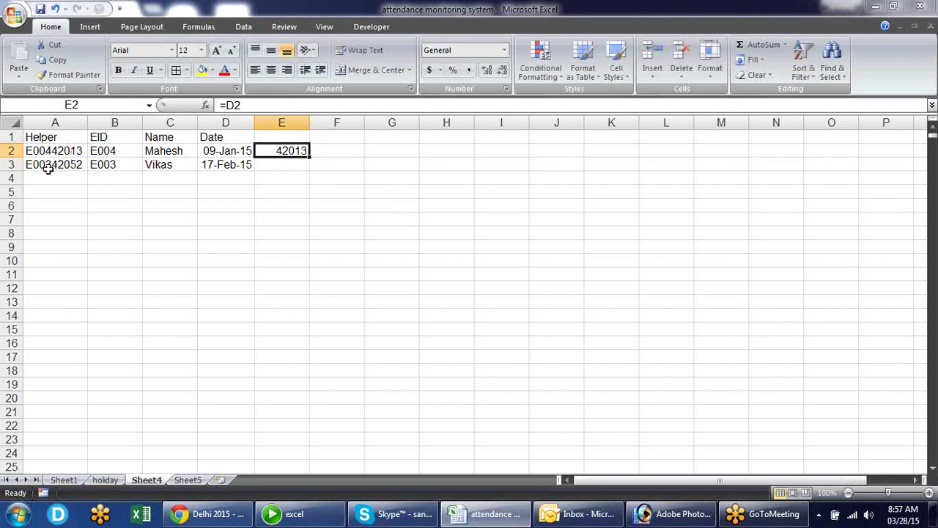
{"action": "left_click", "coordinate": [32, 150]}
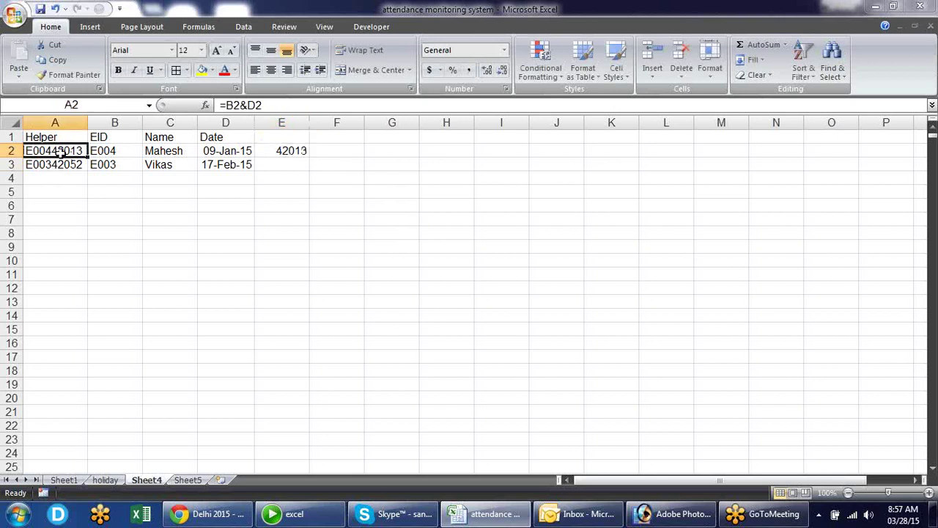
{"action": "left_click", "coordinate": [285, 151]}
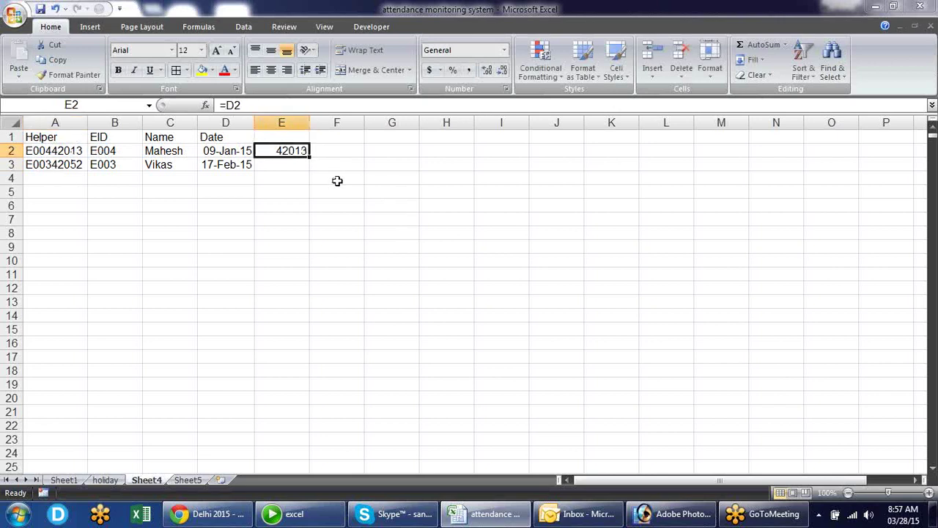
{"action": "key", "text": "Delete"}
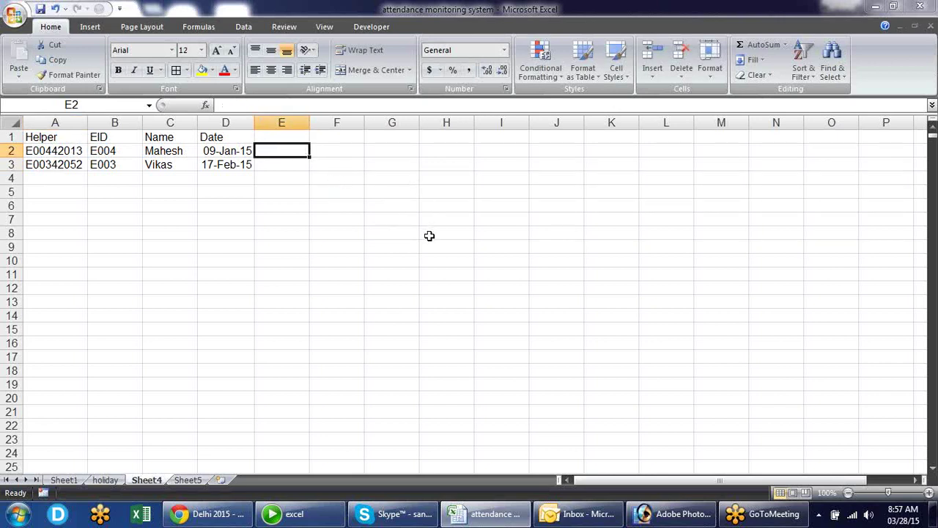
{"action": "left_click", "coordinate": [452, 205]}
- Enter 1, 2, 3 across G6:I6 and fill G7:G13 with yellow
{"action": "left_click_drag", "start_coordinate": [414, 206], "coordinate": [507, 306]}
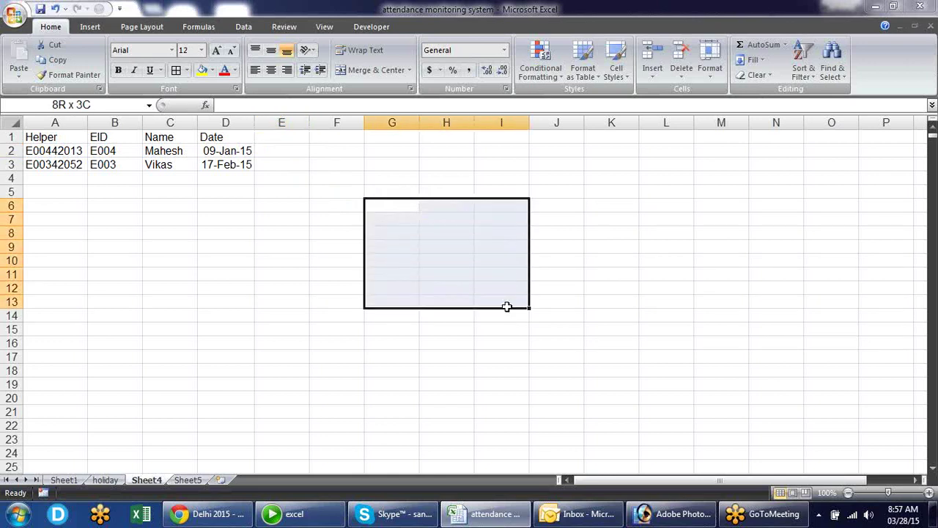
{"action": "left_click", "coordinate": [396, 202]}
{"action": "type", "text": "1"}
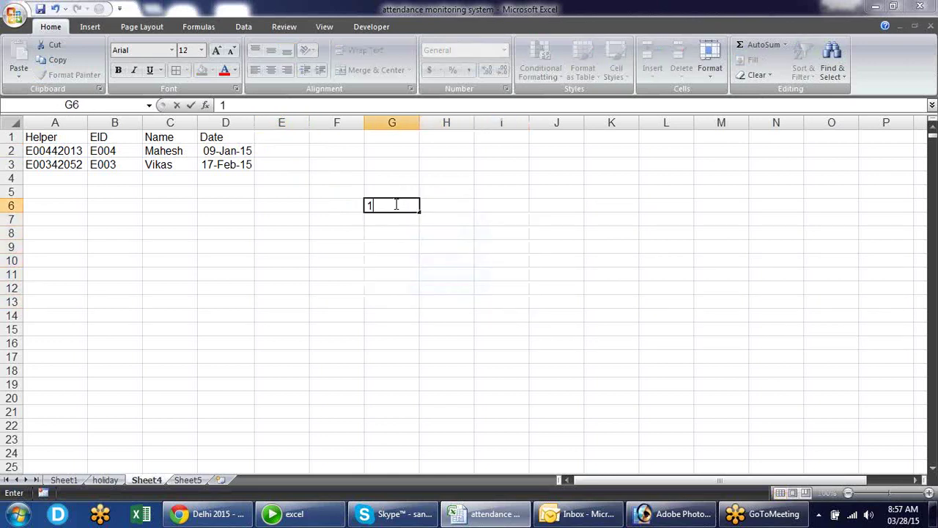
{"action": "key", "text": "Tab"}
{"action": "type", "text": "2"}
{"action": "key", "text": "Tab"}
{"action": "type", "text": "3"}
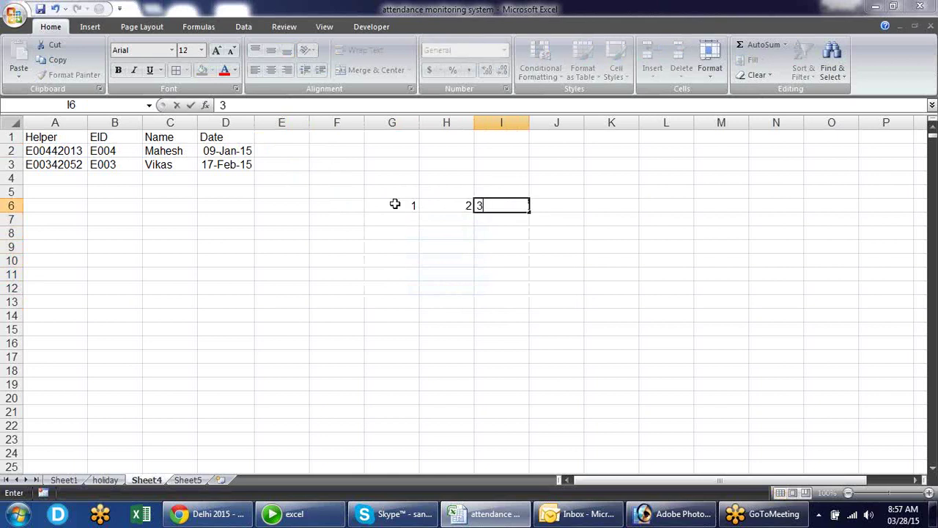
{"action": "key", "text": "Return"}
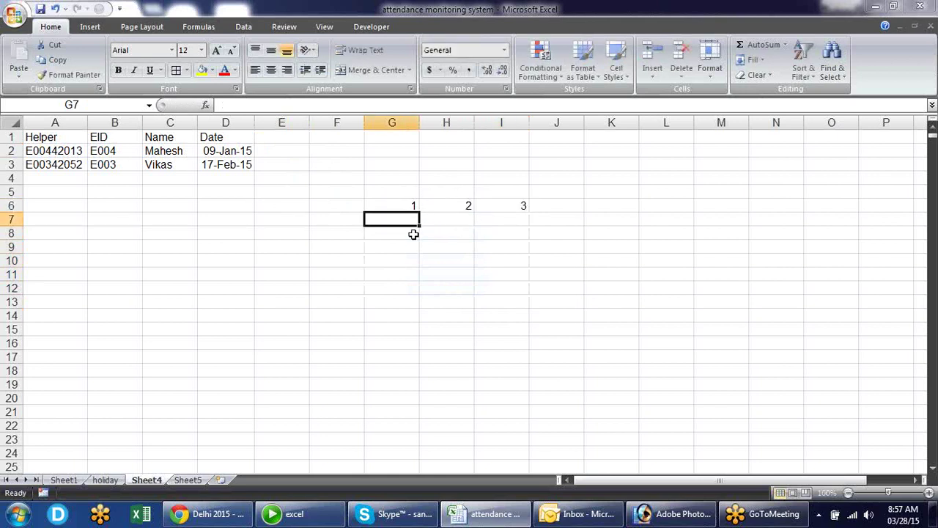
{"action": "left_click_drag", "start_coordinate": [408, 219], "coordinate": [410, 301]}
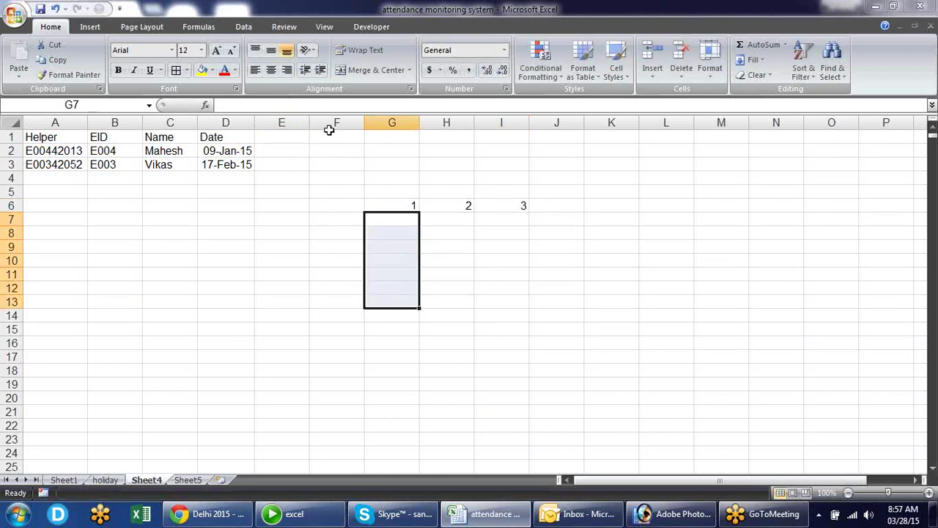
{"action": "left_click", "coordinate": [203, 69]}
{"action": "left_click", "coordinate": [601, 266]}
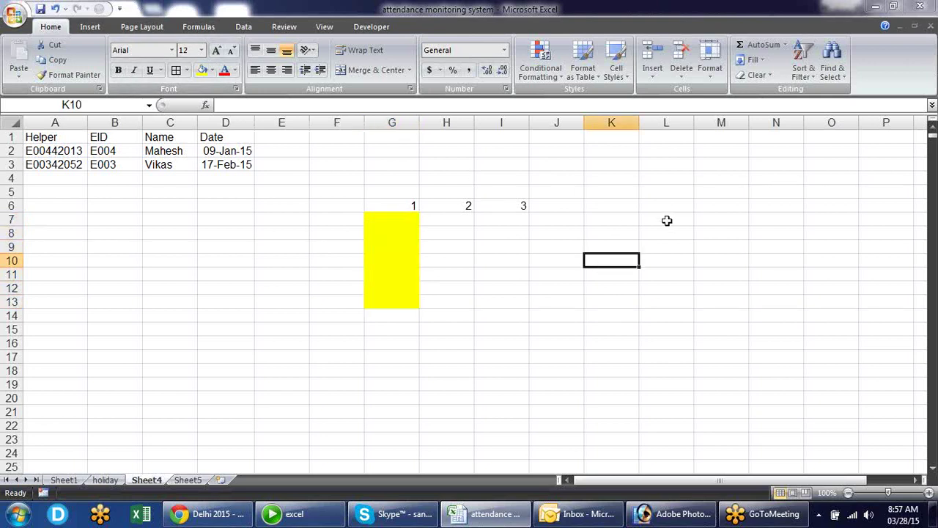
- Copy the numbers 1, 2, 3 from G6:I6 to L6:N6
{"action": "left_click_drag", "start_coordinate": [402, 205], "coordinate": [520, 202]}
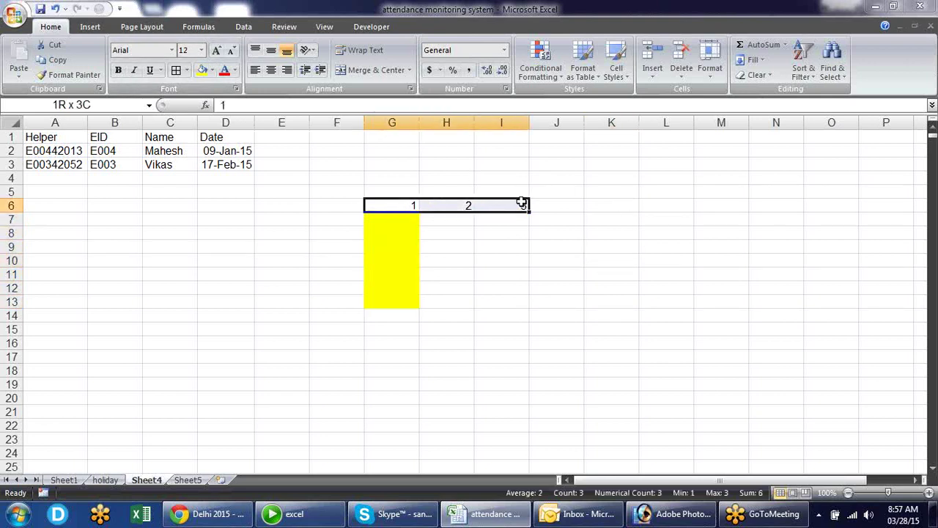
{"action": "key", "text": "ctrl+c"}
{"action": "left_click", "coordinate": [660, 204]}
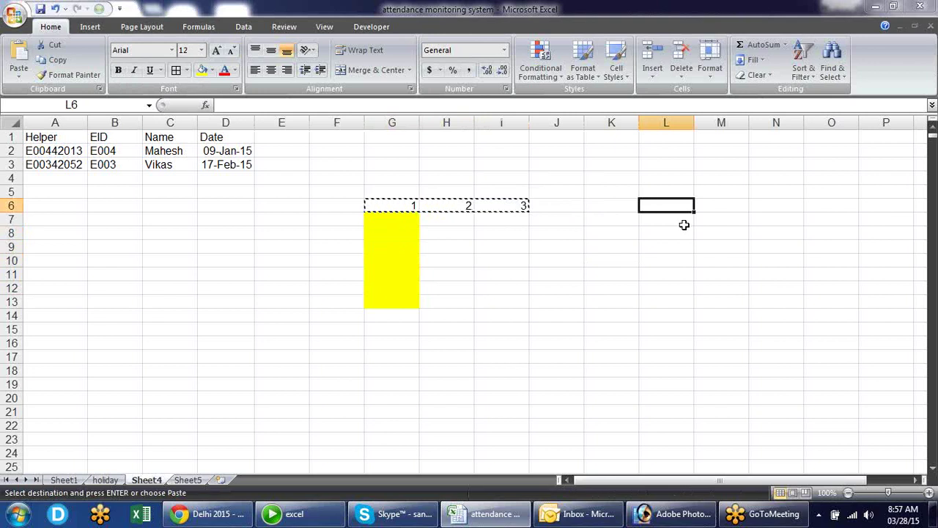
{"action": "key", "text": "ctrl+v"}
{"action": "key", "text": "Escape"}
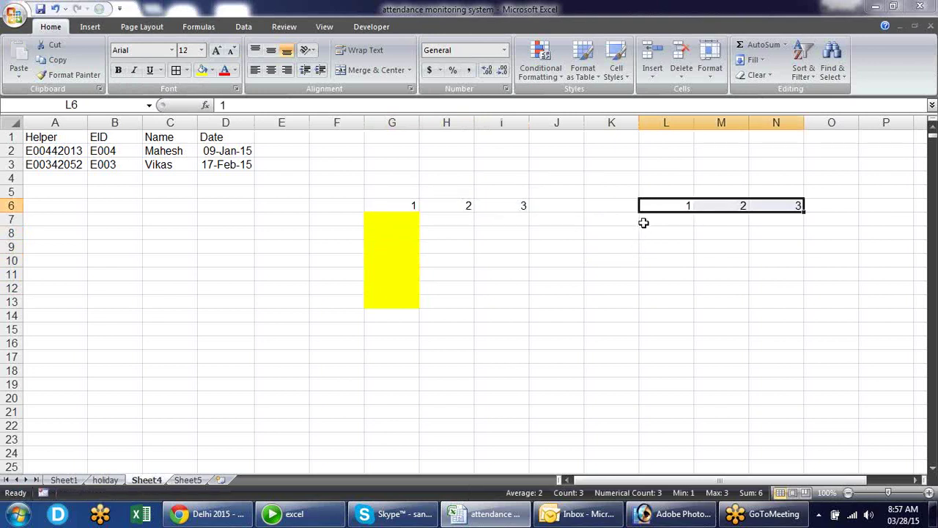
- Copy the separate yellow cells G8, G10 and G12 into L7:L9
{"action": "left_click", "coordinate": [679, 218]}
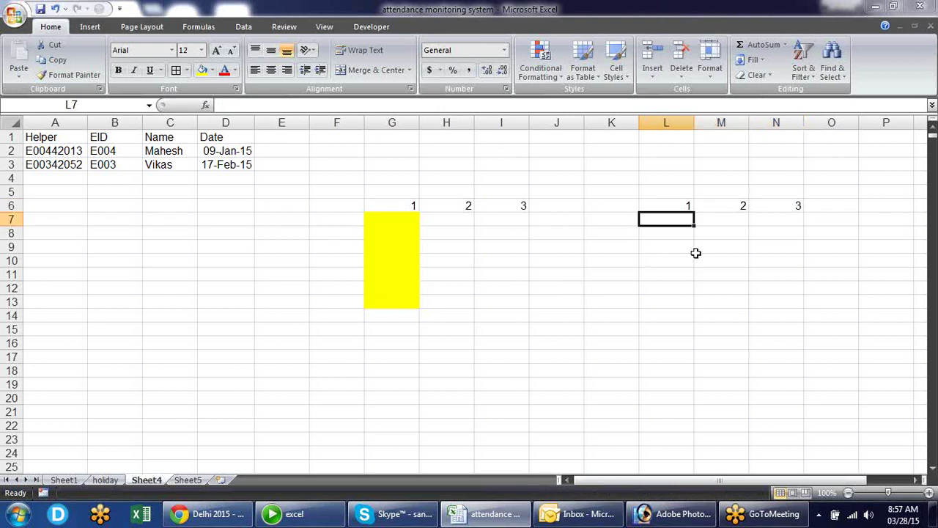
{"action": "left_click_drag", "start_coordinate": [411, 220], "coordinate": [396, 300]}
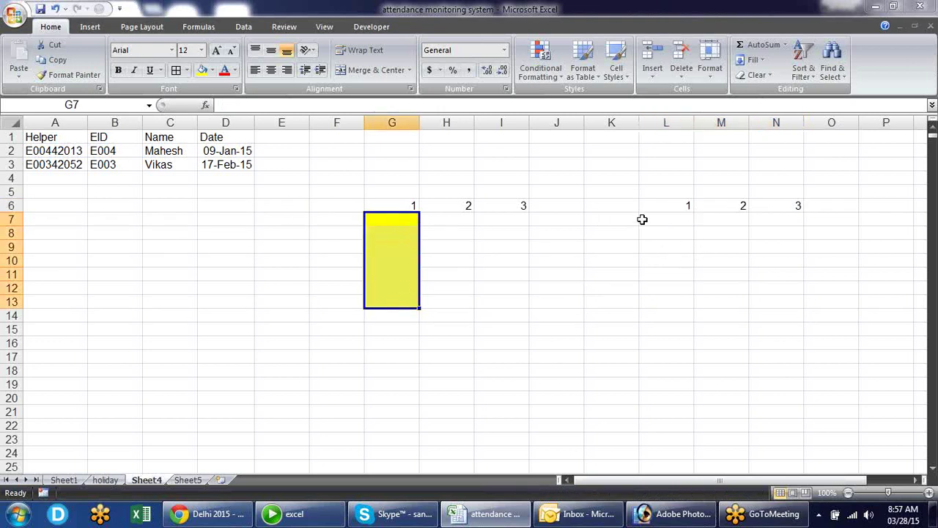
{"action": "left_click", "coordinate": [683, 217]}
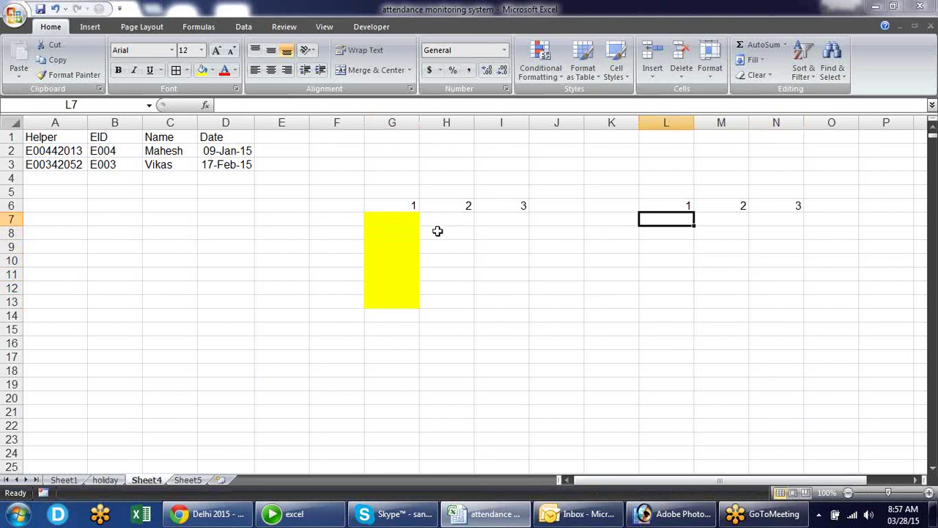
{"action": "left_click", "coordinate": [404, 229]}
{"action": "left_click", "coordinate": [401, 258], "text": "ctrl"}
{"action": "left_click", "coordinate": [404, 286], "text": "ctrl"}
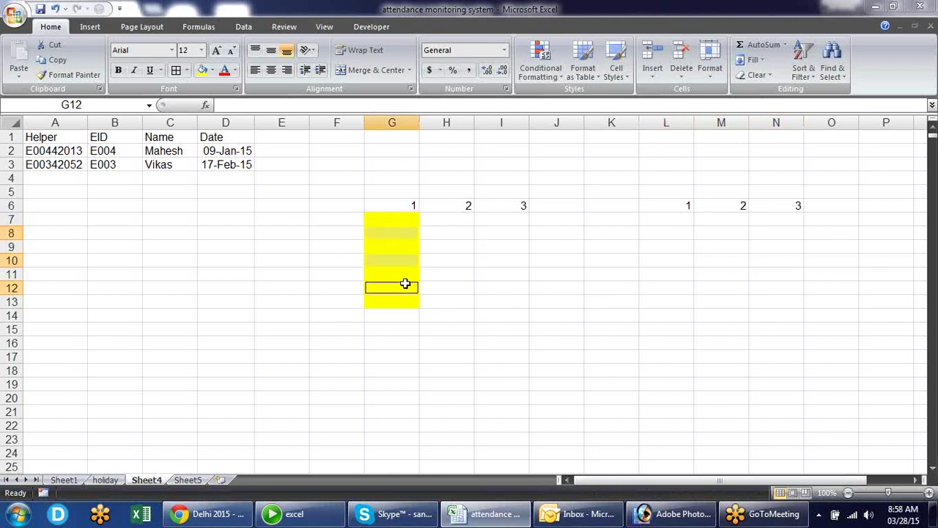
{"action": "key", "text": "ctrl+c"}
{"action": "left_click", "coordinate": [689, 217]}
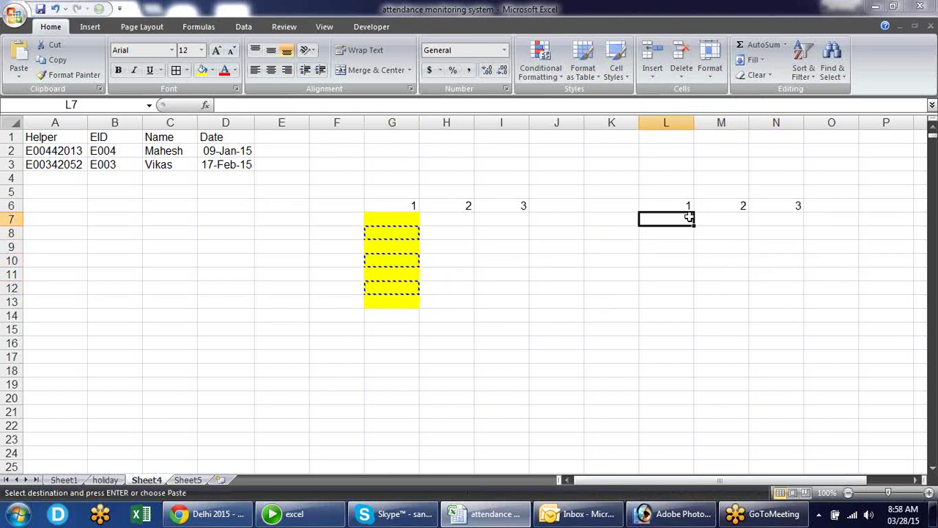
{"action": "key", "text": "Return"}
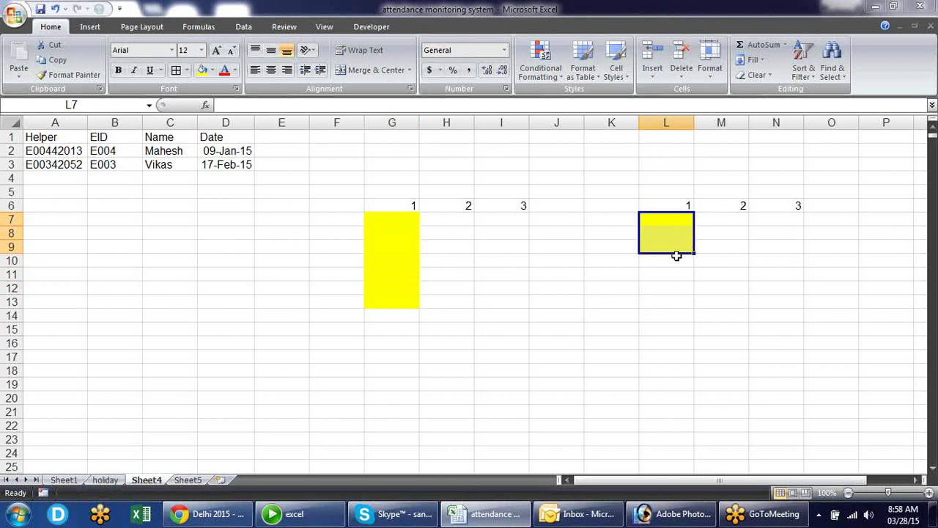
- Type 1, 2, 3 down the yellow cells L7:L9
{"action": "left_click", "coordinate": [725, 220]}
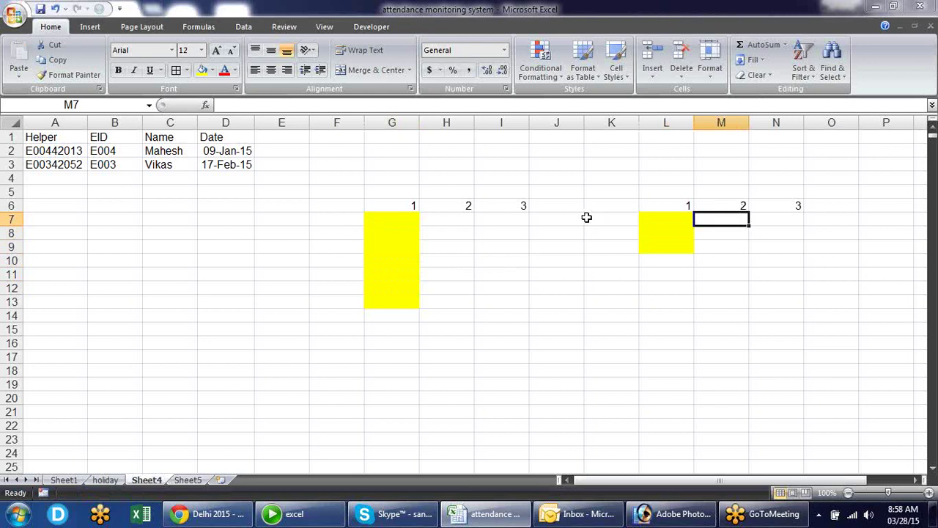
{"action": "left_click", "coordinate": [451, 222]}
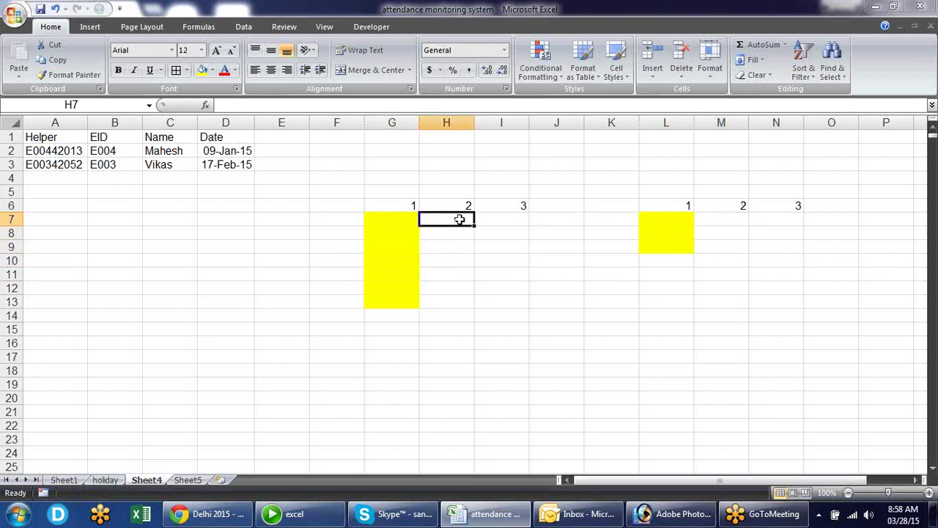
{"action": "left_click", "coordinate": [672, 219]}
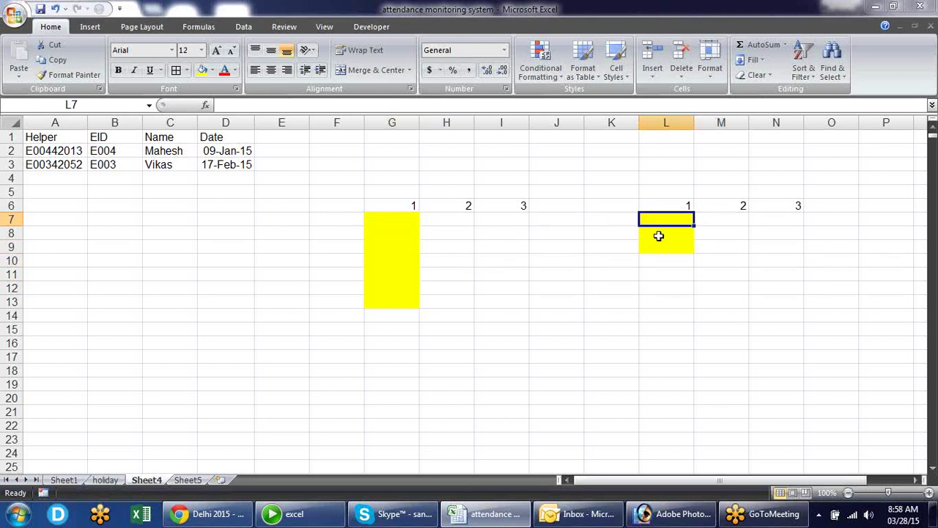
{"action": "type", "text": "1"}
{"action": "key", "text": "Return"}
{"action": "type", "text": "2"}
{"action": "key", "text": "Return"}
{"action": "type", "text": "3"}
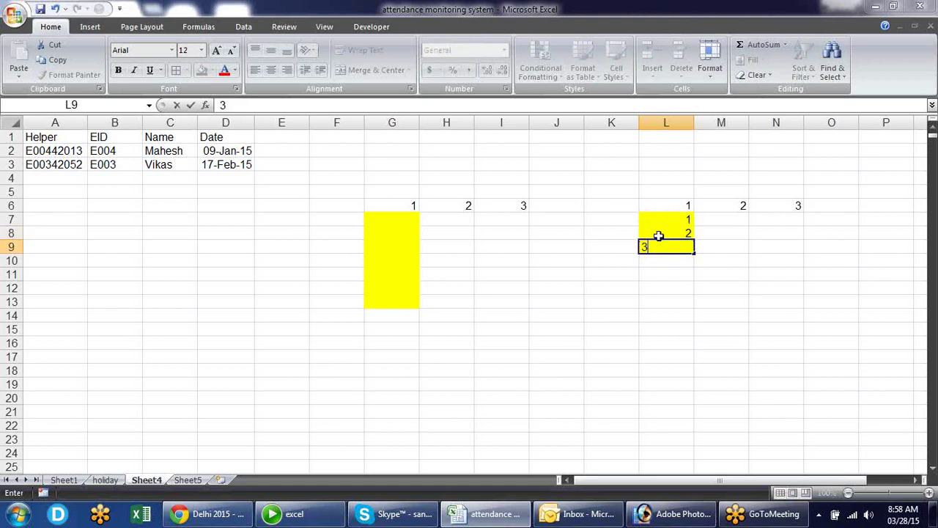
{"action": "key", "text": "Return"}
- Type 1, 5, 6, 2, 3, 4 down the yellow cells G7:G12
{"action": "left_click", "coordinate": [403, 221]}
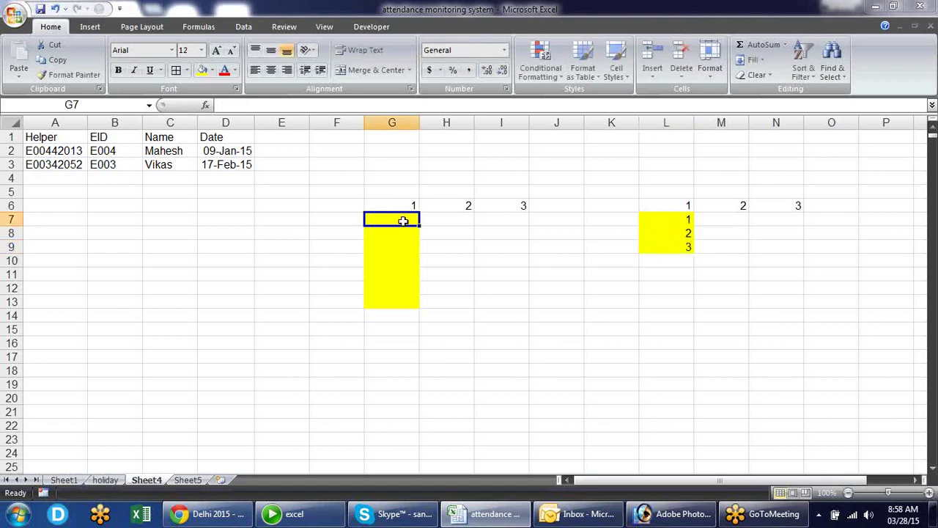
{"action": "type", "text": "1"}
{"action": "key", "text": "Return"}
{"action": "type", "text": "5"}
{"action": "key", "text": "Return"}
{"action": "type", "text": "6"}
{"action": "key", "text": "Return"}
{"action": "type", "text": "2"}
{"action": "key", "text": "Return"}
{"action": "type", "text": "3"}
{"action": "key", "text": "Return"}
{"action": "type", "text": "4"}
{"action": "key", "text": "Return"}
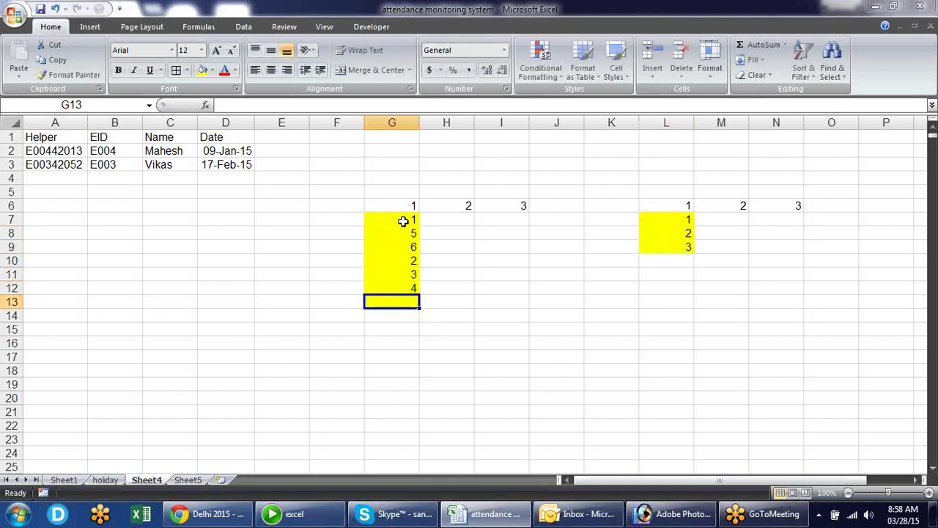
- Select the lookup ranges G7:G12, L7:L9, H7:H12 and M7:M9 to review the table layout
{"action": "left_click_drag", "start_coordinate": [409, 220], "coordinate": [418, 283]}
{"action": "left_click_drag", "start_coordinate": [675, 218], "coordinate": [675, 247]}
{"action": "left_click_drag", "start_coordinate": [445, 218], "coordinate": [461, 288]}
{"action": "left_click_drag", "start_coordinate": [735, 213], "coordinate": [730, 241]}
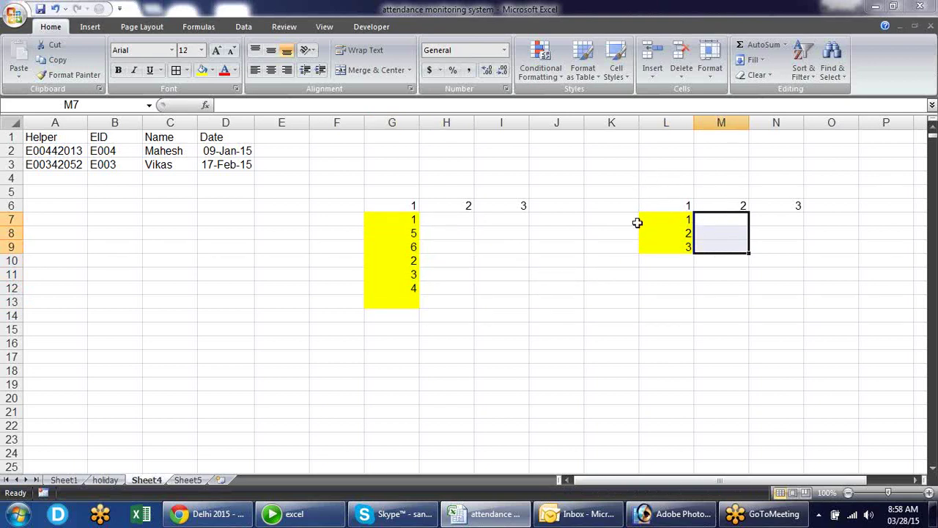
- Fill H7:I12 with =RANDBETWEEN(10,90) in one entry
{"action": "left_click_drag", "start_coordinate": [459, 218], "coordinate": [521, 286]}
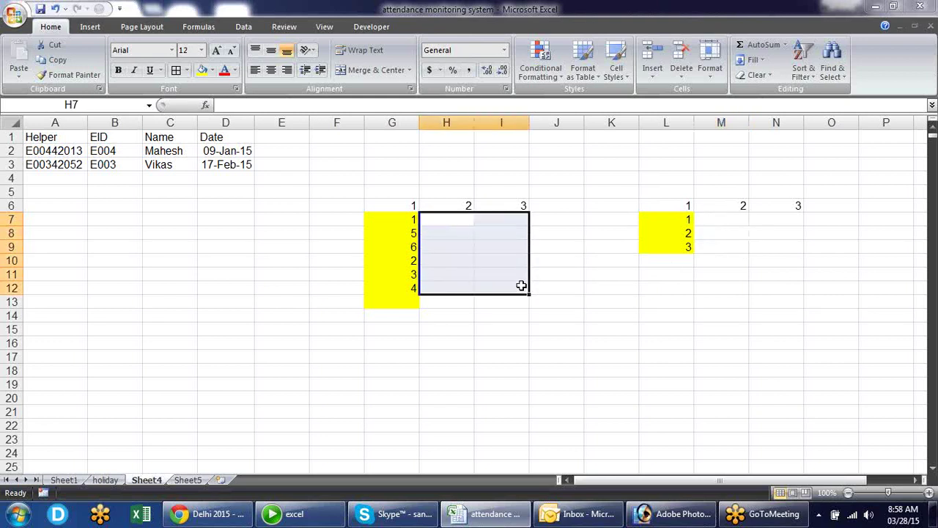
{"action": "type", "text": "=ra"}
{"action": "key", "text": "Down"}
{"action": "key", "text": "Down"}
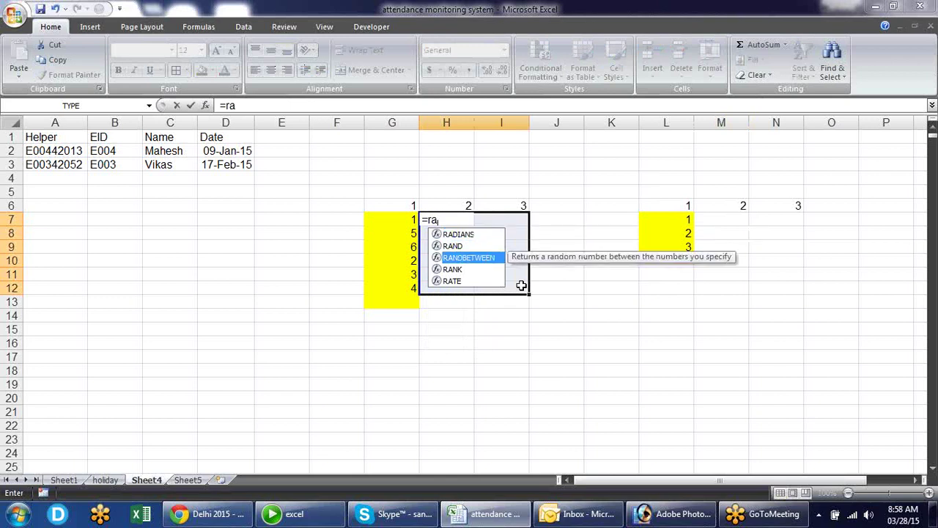
{"action": "key", "text": "Tab"}
{"action": "type", "text": "10,90"}
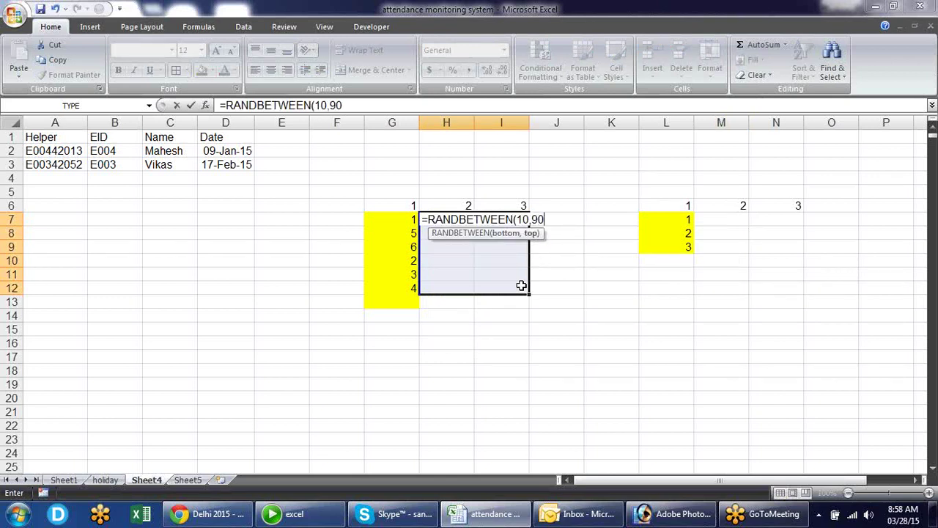
{"action": "key", "text": "ctrl+Return"}
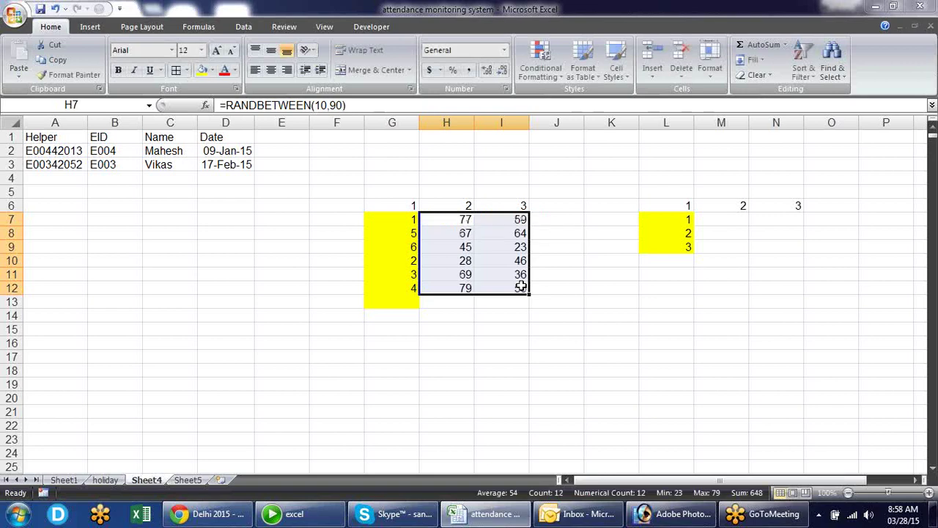
- Convert the H7:I12 random numbers to fixed values with Paste Special > Values
{"action": "key", "text": "ctrl+c"}
{"action": "key", "text": "alt+e"}
{"action": "key", "text": "s"}
{"action": "key", "text": "v"}
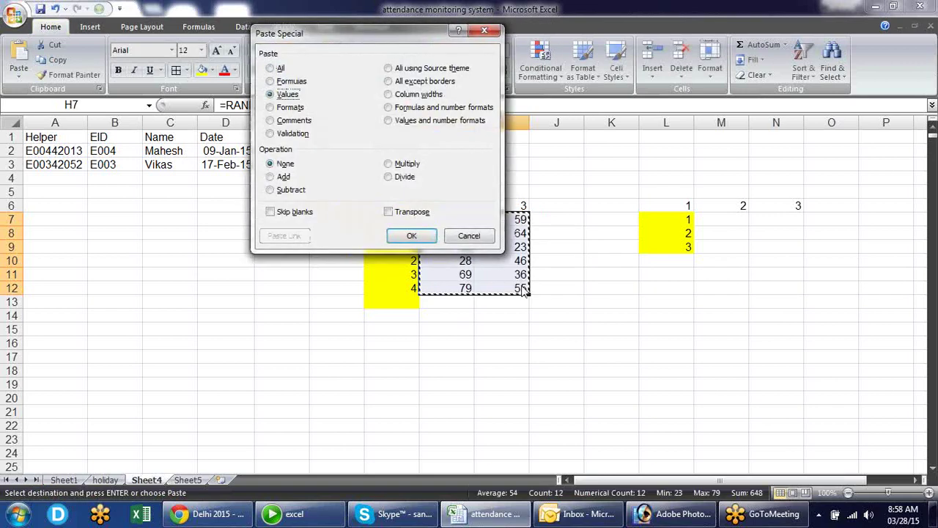
{"action": "key", "text": "Return"}
{"action": "key", "text": "Escape"}
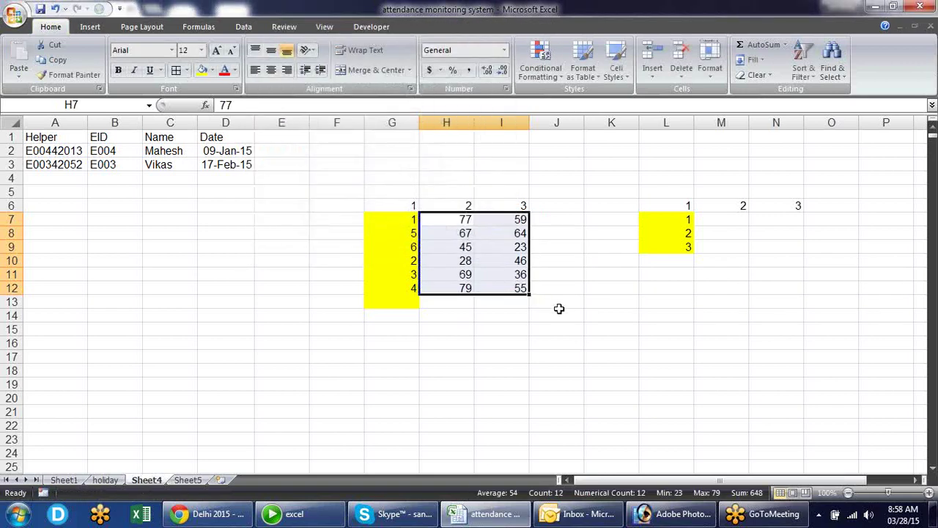
{"action": "left_click", "coordinate": [559, 304]}
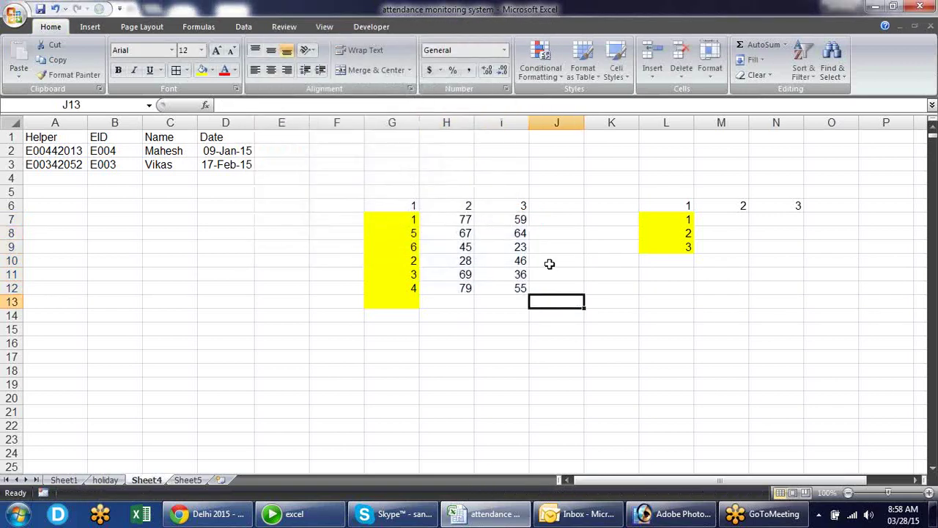
{"action": "left_click", "coordinate": [680, 221]}
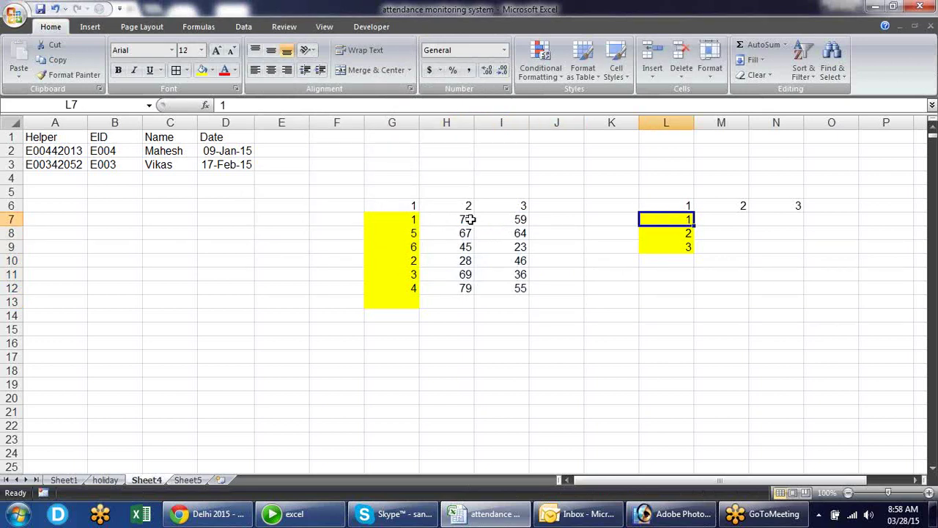
{"action": "left_click", "coordinate": [403, 225]}
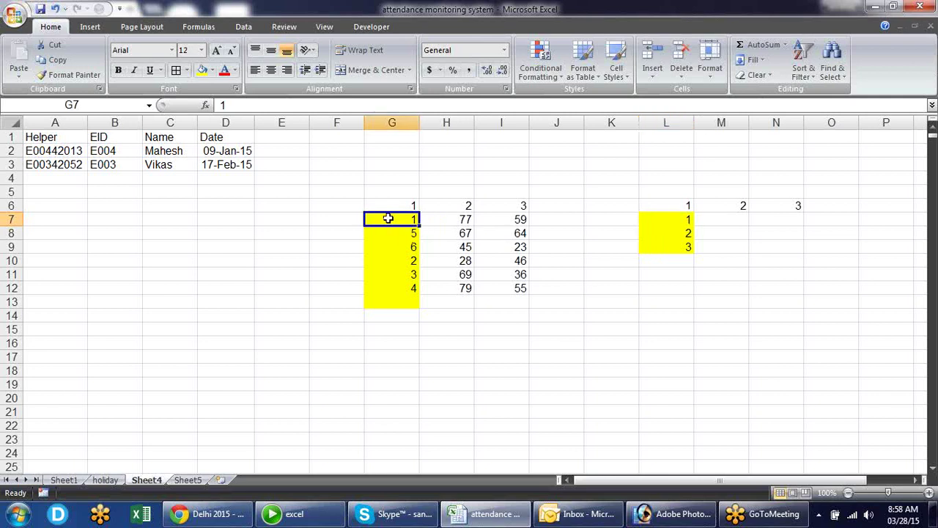
{"action": "left_click_drag", "start_coordinate": [388, 220], "coordinate": [494, 217]}
{"action": "left_click_drag", "start_coordinate": [419, 208], "coordinate": [513, 286]}
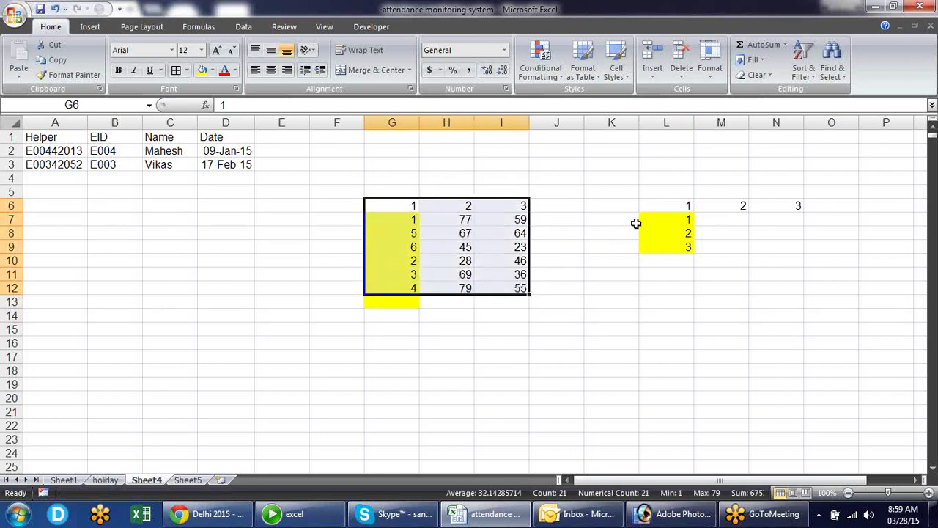
{"action": "left_click", "coordinate": [408, 218]}
{"action": "left_click", "coordinate": [405, 246]}
{"action": "left_click", "coordinate": [410, 273]}
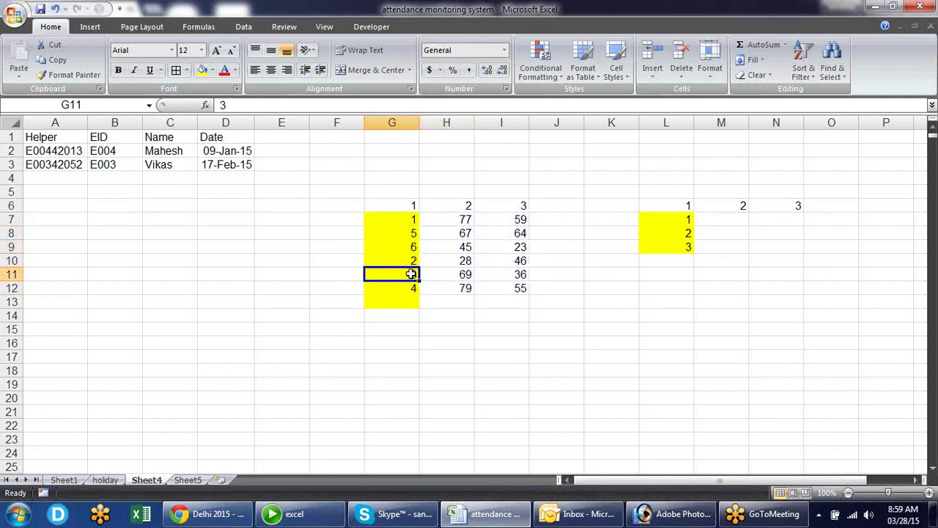
{"action": "left_click", "coordinate": [410, 219]}
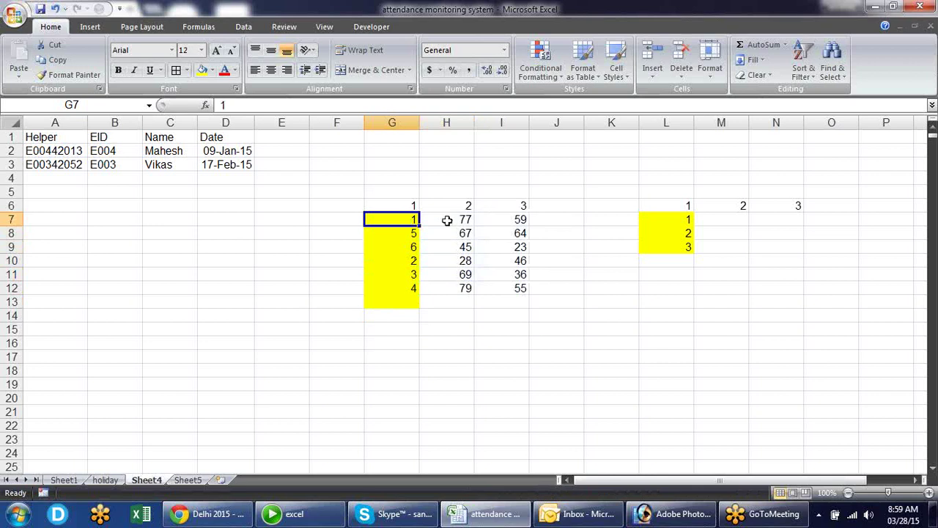
{"action": "left_click_drag", "start_coordinate": [412, 220], "coordinate": [495, 220]}
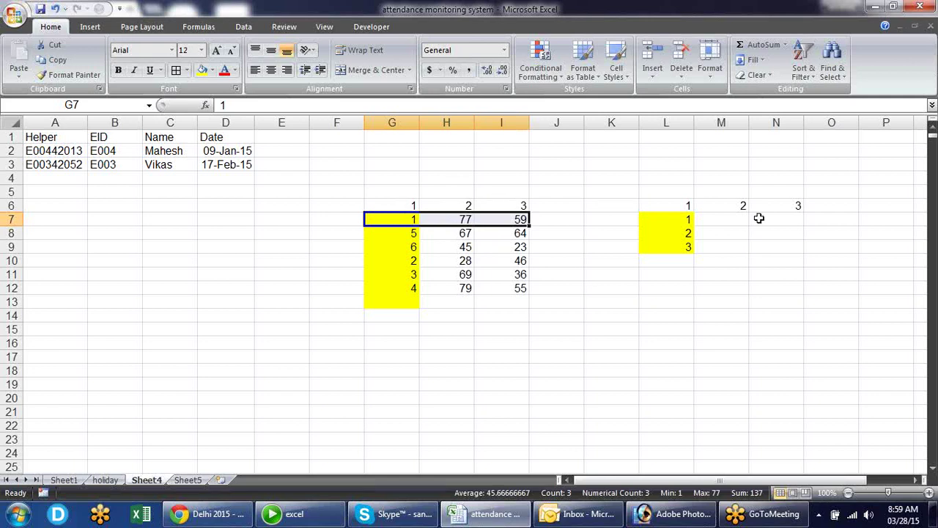
{"action": "left_click", "coordinate": [723, 217]}
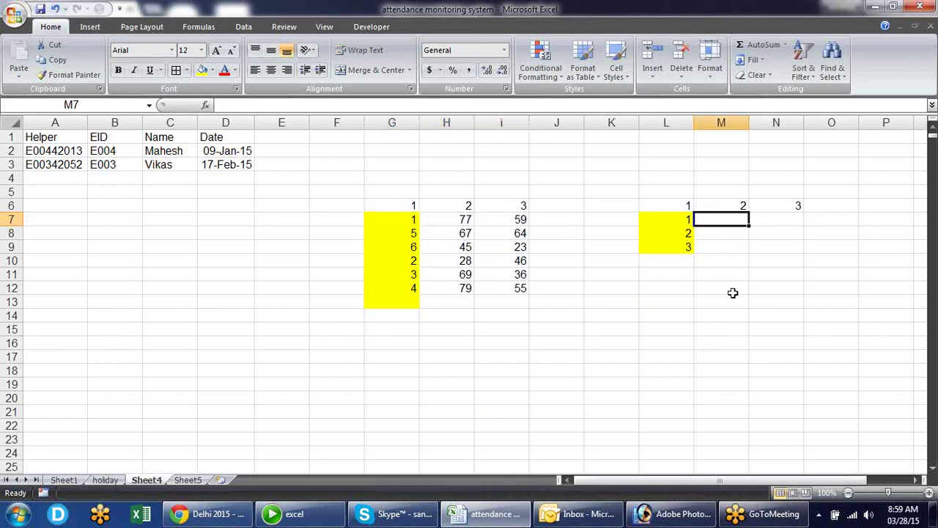
- Enter =VLOOKUP(L7,G6:I12,2,0) in M7
{"action": "type", "text": "=v"}
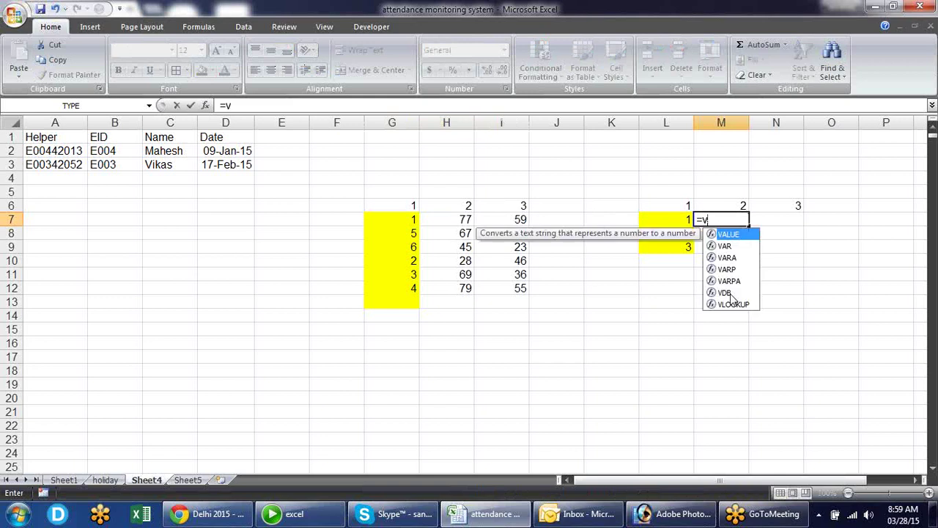
{"action": "double_click", "coordinate": [732, 302]}
{"action": "left_click", "coordinate": [686, 219]}
{"action": "type", "text": ","}
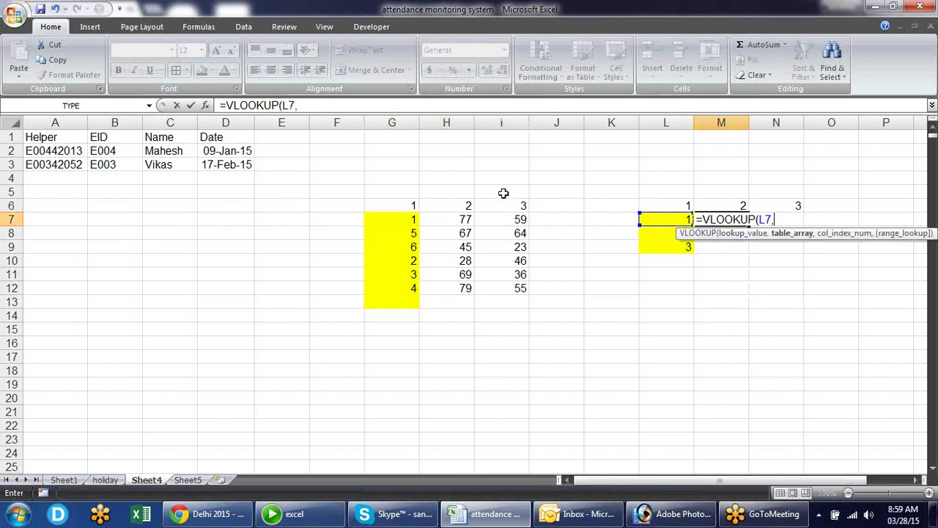
{"action": "left_click_drag", "start_coordinate": [413, 205], "coordinate": [503, 286]}
{"action": "type", "text": ",2"}
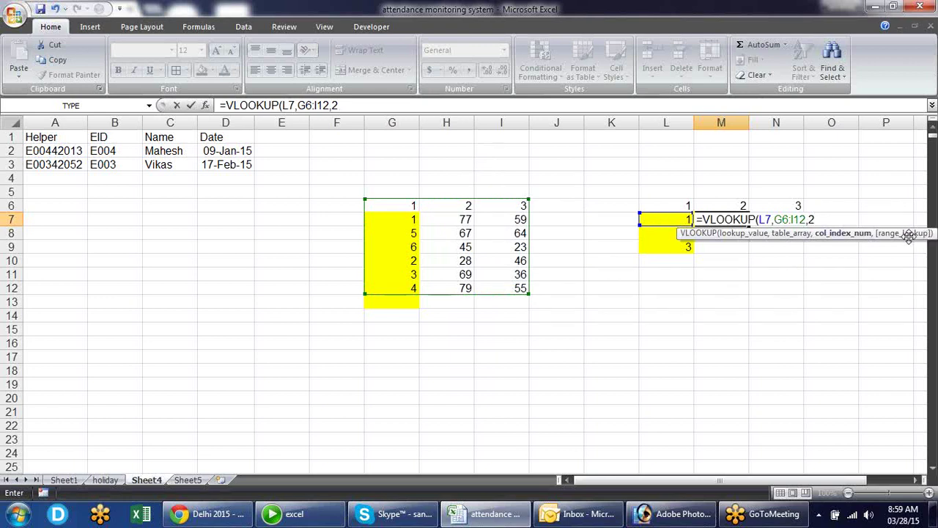
{"action": "type", "text": ","}
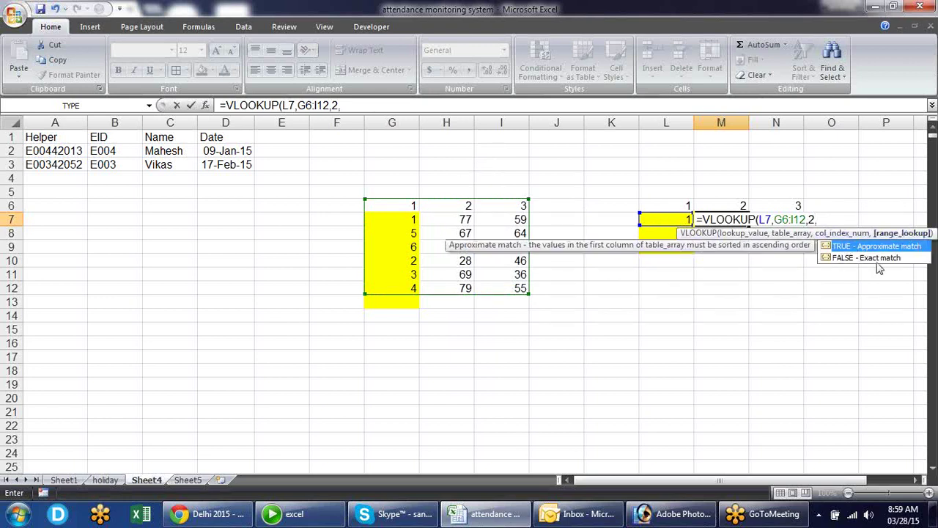
{"action": "type", "text": "0"}
{"action": "key", "text": "Return"}
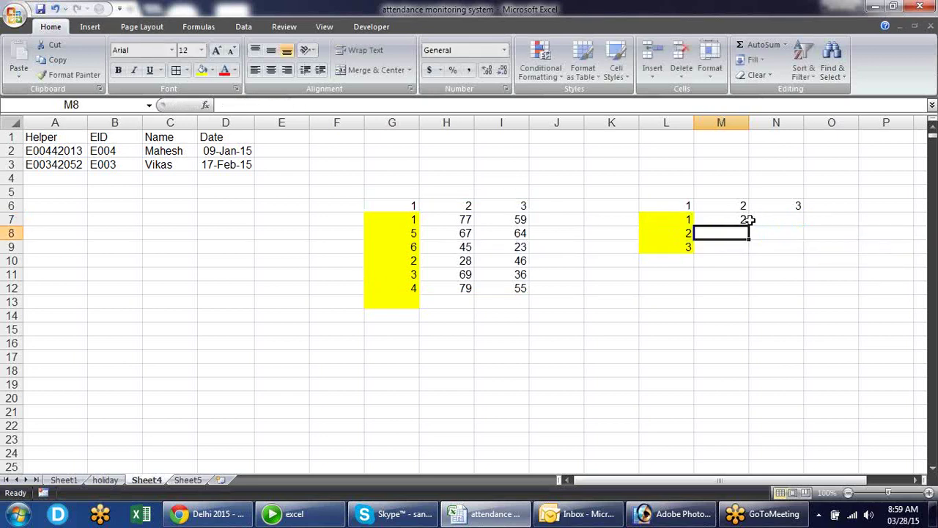
- Re-inspect M7's formula, then replace G6's header with 'dfgfd'
{"action": "left_click", "coordinate": [740, 218]}
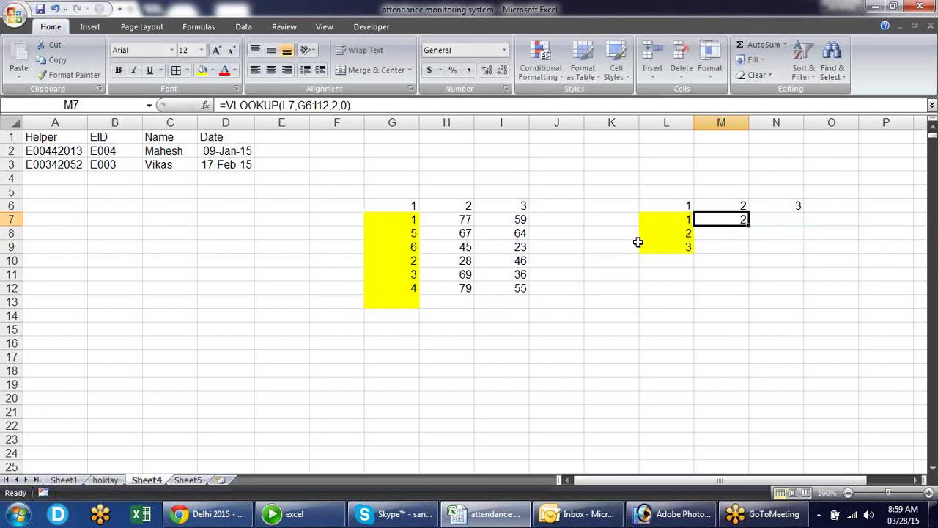
{"action": "key", "text": "F2"}
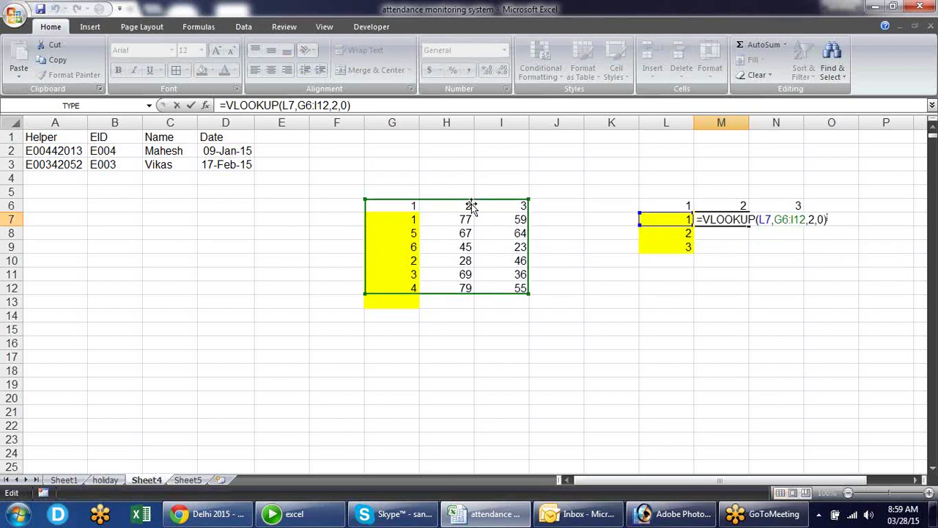
{"action": "left_click", "coordinate": [415, 205]}
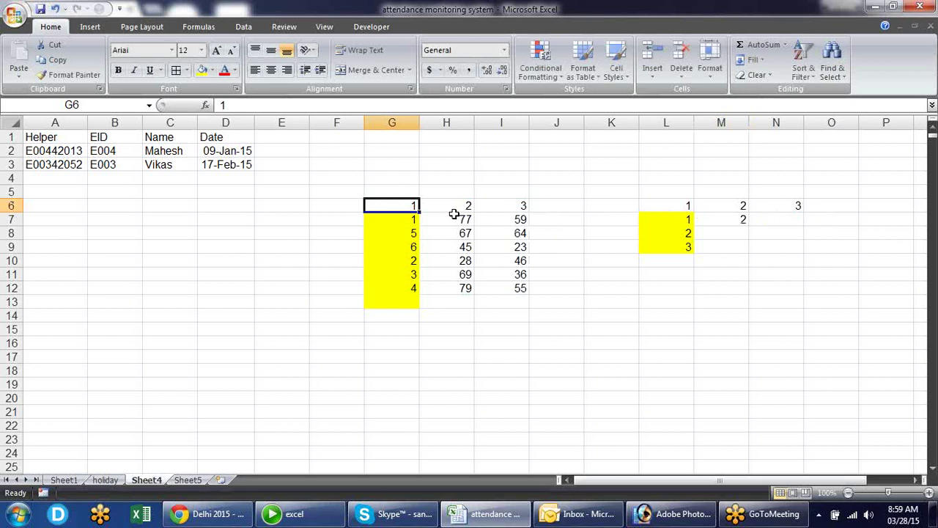
{"action": "type", "text": "dfgfd"}
{"action": "key", "text": "Return"}
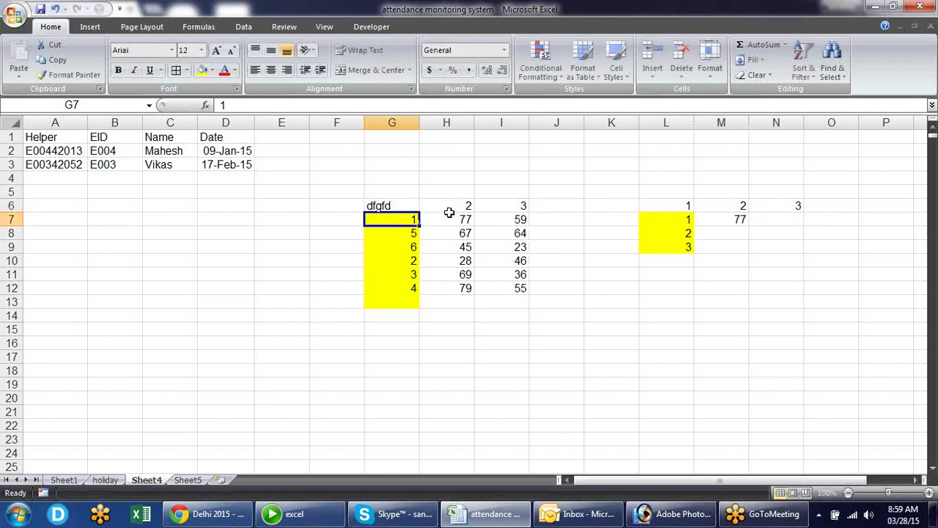
- Compare M7's lookup result with H7's value 77
{"action": "left_click", "coordinate": [746, 222]}
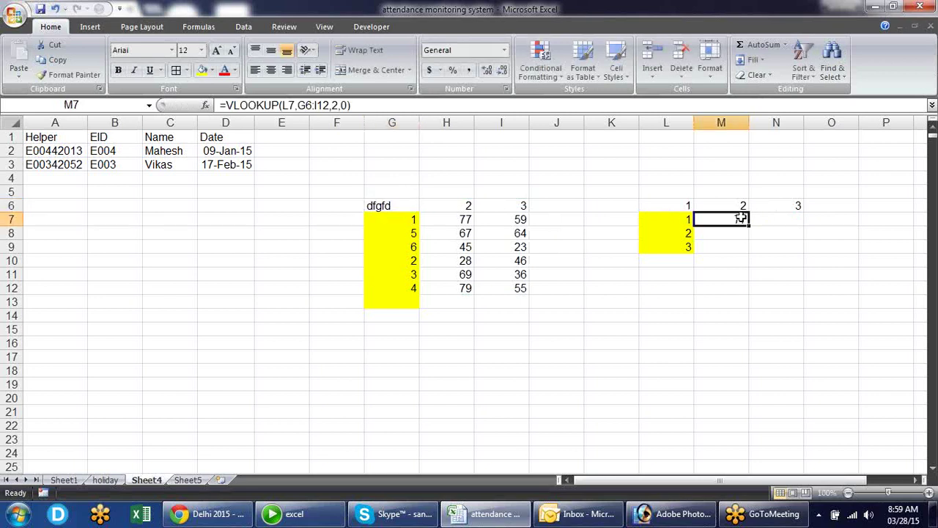
{"action": "left_click", "coordinate": [460, 230]}
{"action": "left_click", "coordinate": [464, 220]}
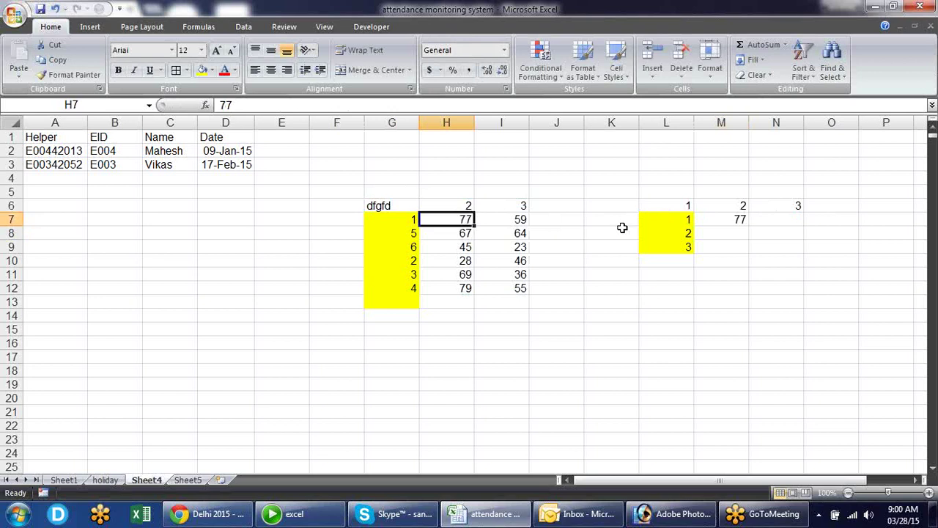
{"action": "left_click", "coordinate": [738, 220]}
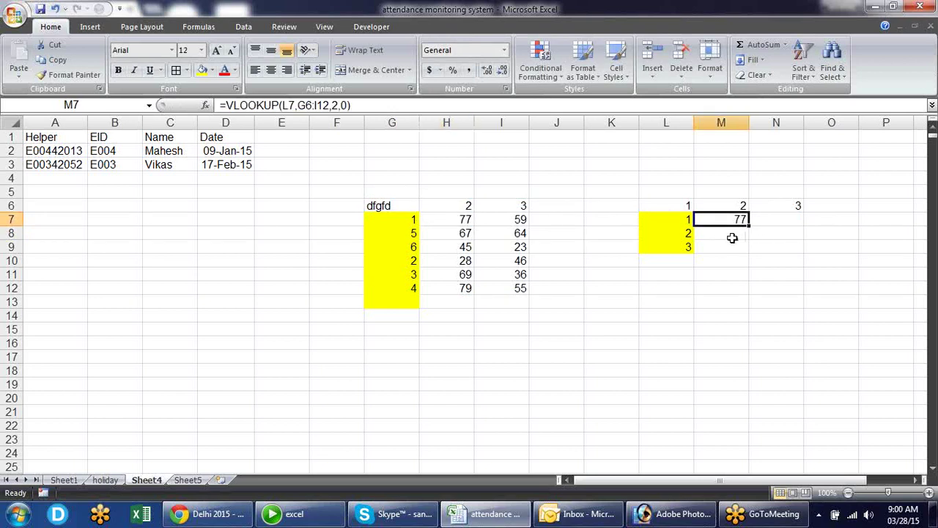
{"action": "left_click_drag", "start_coordinate": [387, 206], "coordinate": [714, 306]}
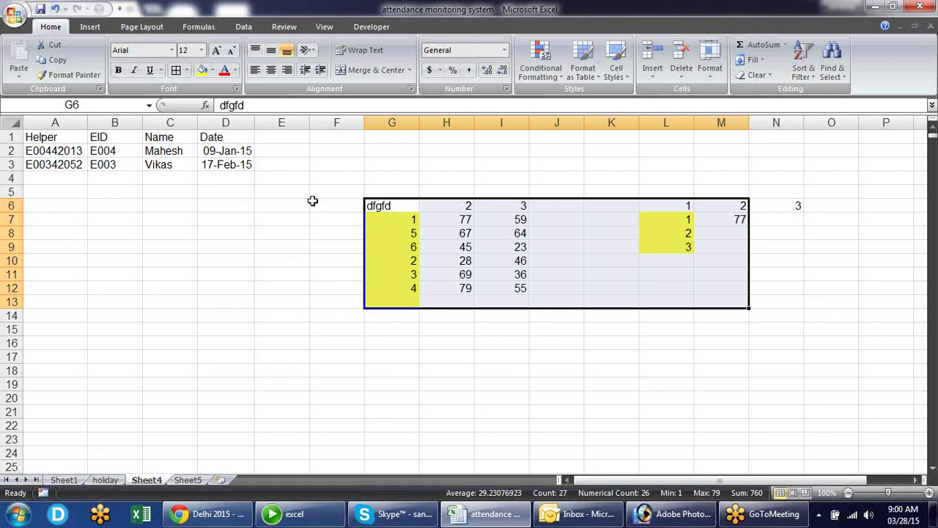
{"action": "left_click", "coordinate": [258, 192]}
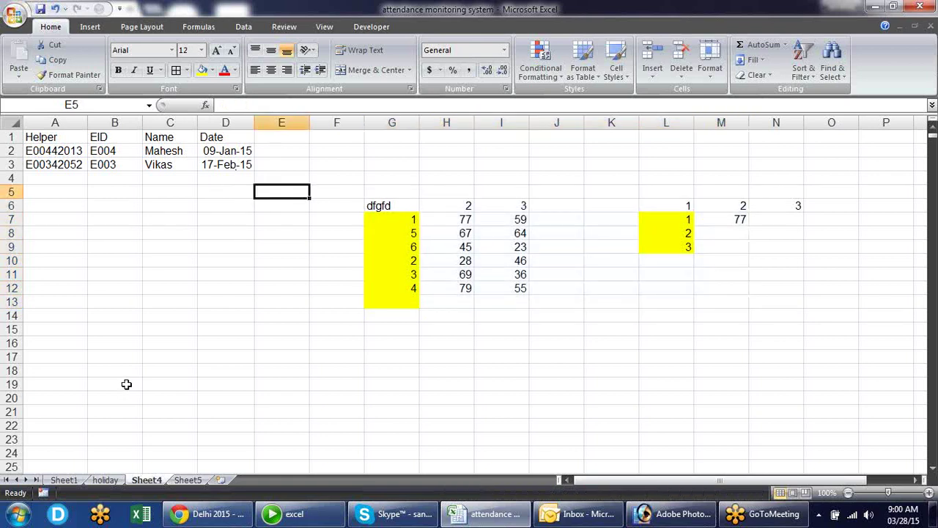
{"action": "left_click_drag", "start_coordinate": [66, 137], "coordinate": [240, 342]}
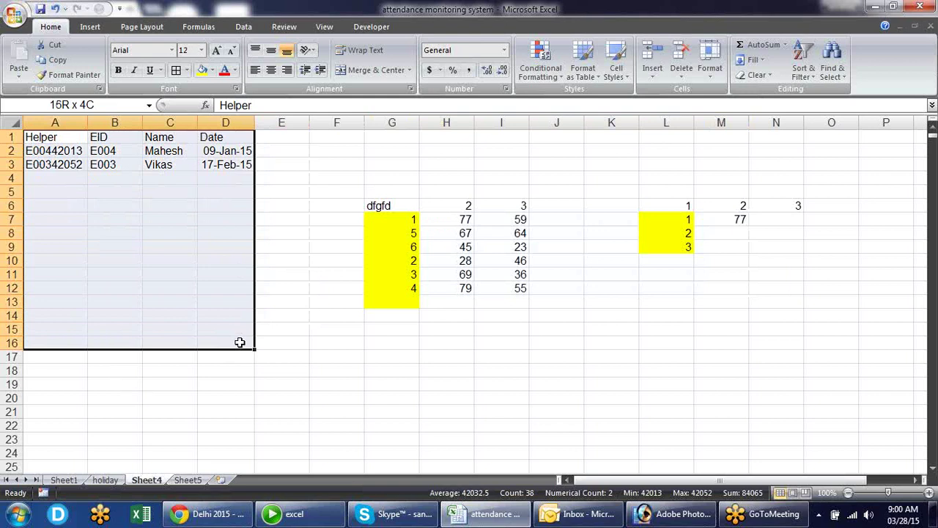
{"action": "left_click_drag", "start_coordinate": [240, 343], "coordinate": [240, 342]}
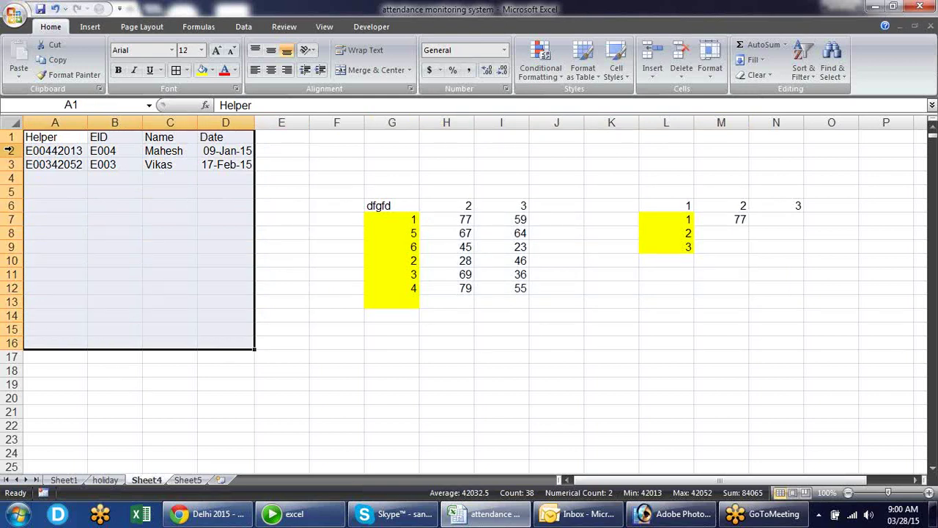
{"action": "left_click", "coordinate": [55, 151]}
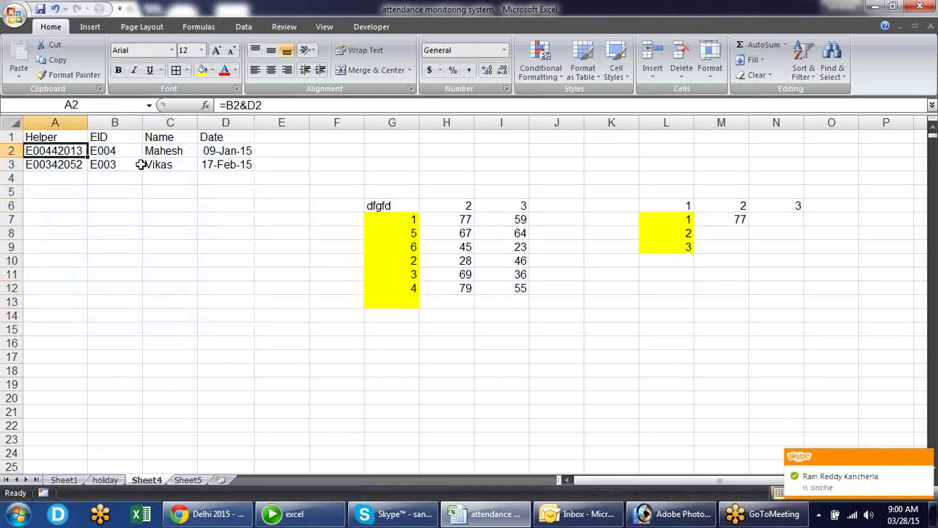
{"action": "key", "text": "ctrl+shift+Down"}
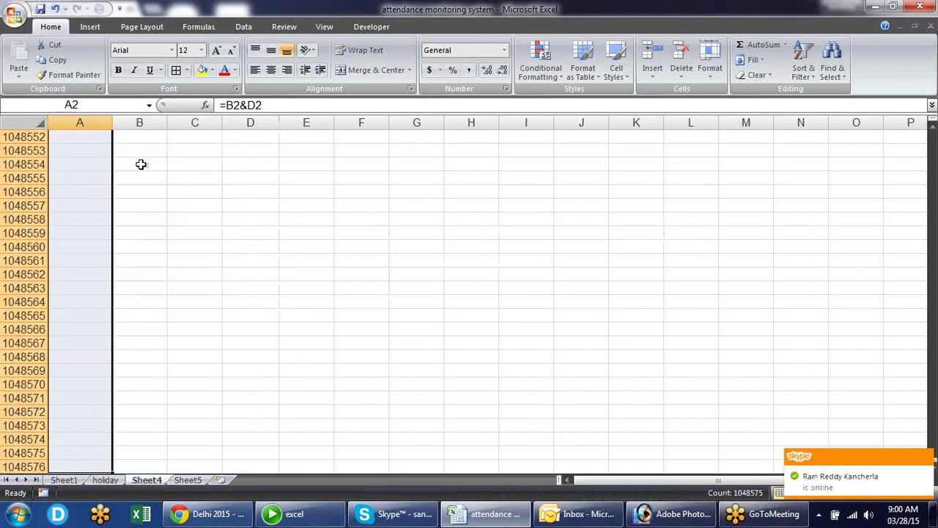
{"action": "left_click", "coordinate": [141, 106]}
{"action": "type", "text": "le"}
{"action": "key", "text": "Escape"}
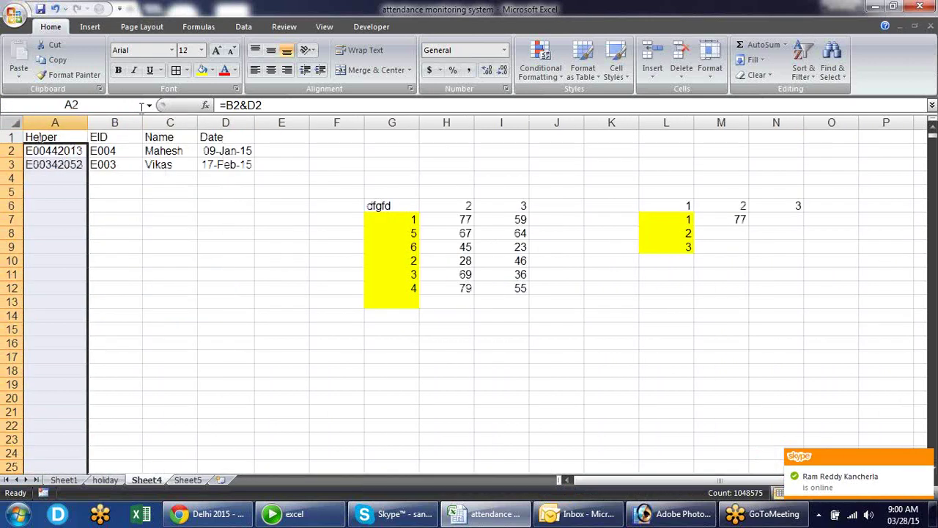
{"action": "left_click", "coordinate": [231, 204]}
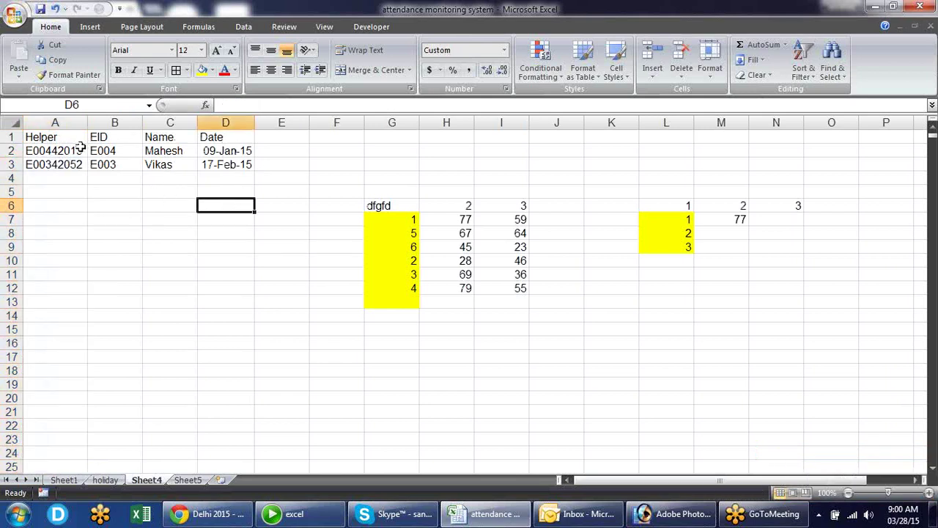
{"action": "left_click_drag", "start_coordinate": [77, 149], "coordinate": [82, 259]}
{"action": "left_click_drag", "start_coordinate": [386, 218], "coordinate": [388, 302]}
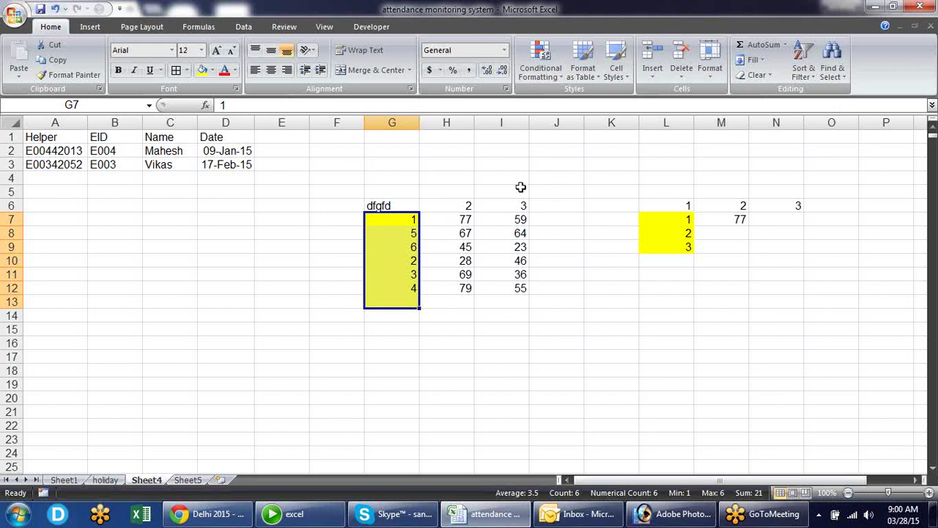
{"action": "left_click", "coordinate": [573, 250]}
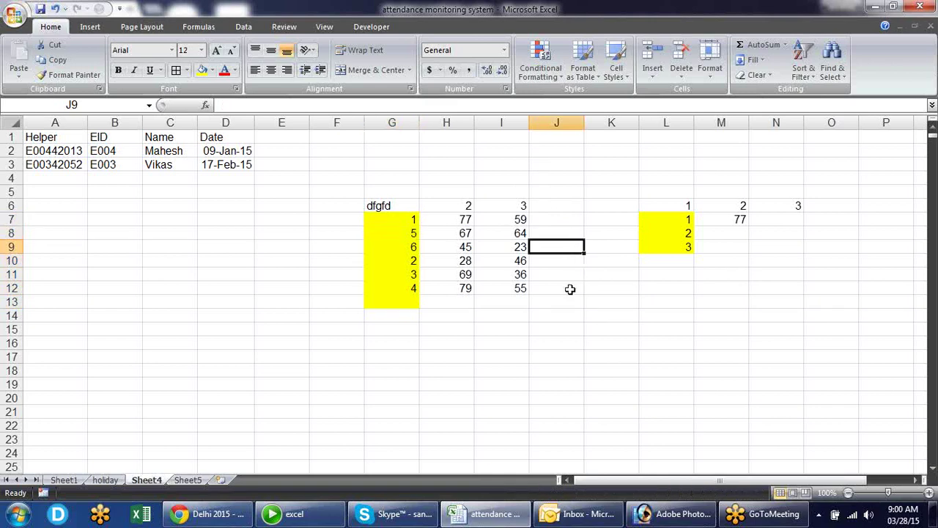
- On Sheet1, start a COUNTIF formula in B13 over the leave range lr
{"action": "left_click", "coordinate": [64, 479]}
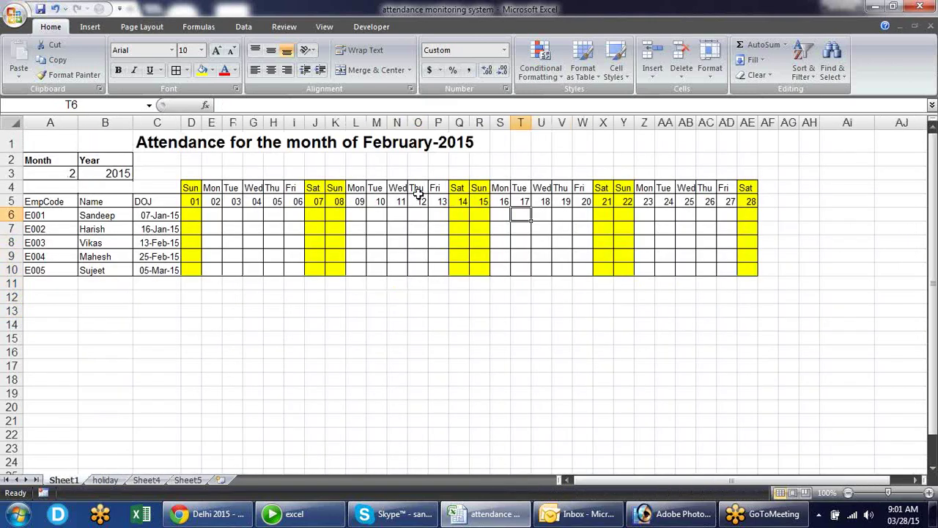
{"action": "left_click", "coordinate": [105, 308]}
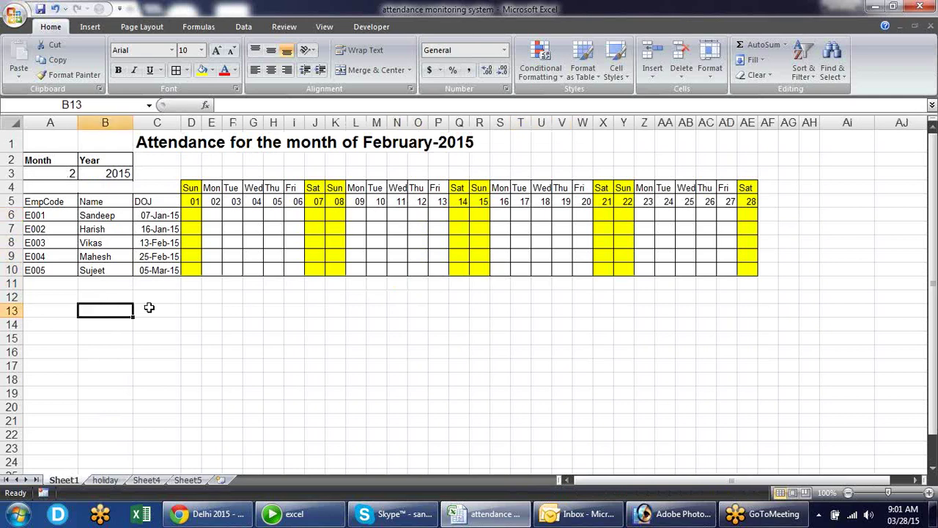
{"action": "type", "text": "=cou"}
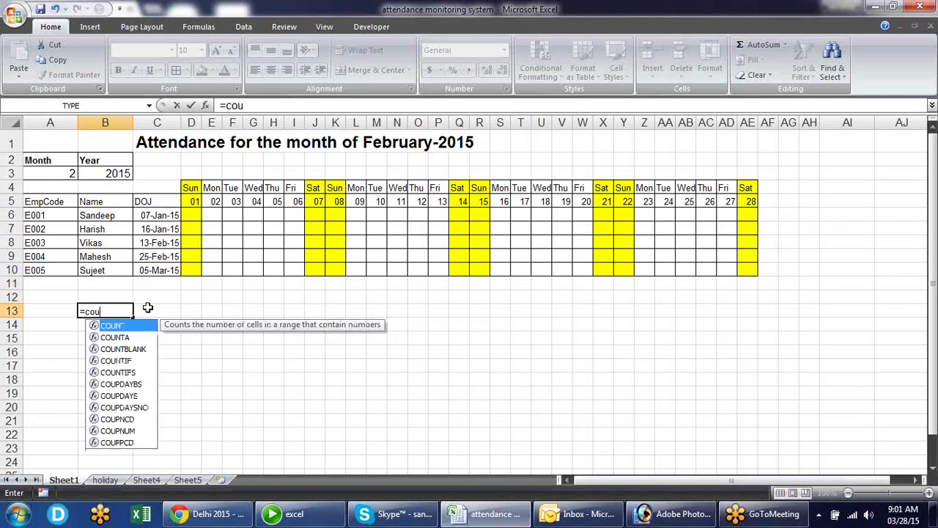
{"action": "type", "text": "tif"}
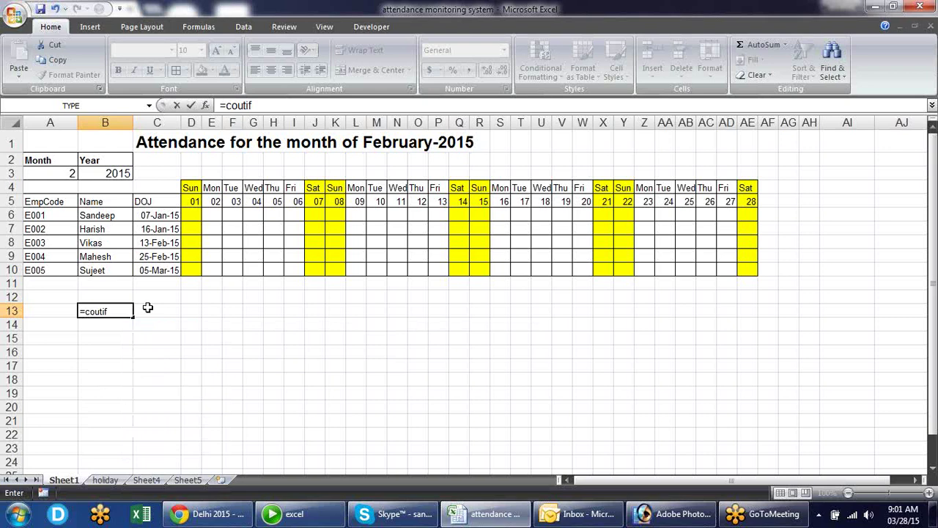
{"action": "key", "text": "BackSpace"}
{"action": "key", "text": "BackSpace"}
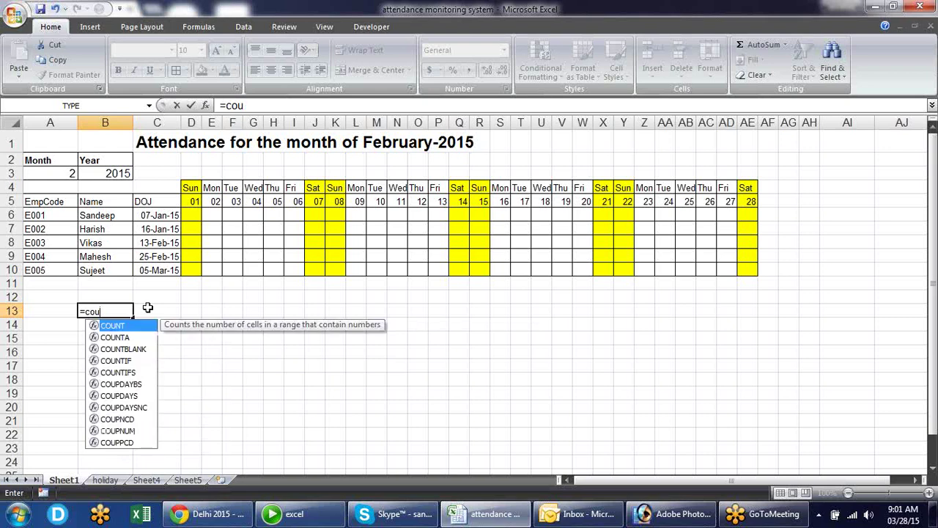
{"action": "key", "text": "Down"}
{"action": "key", "text": "Down"}
{"action": "key", "text": "Down"}
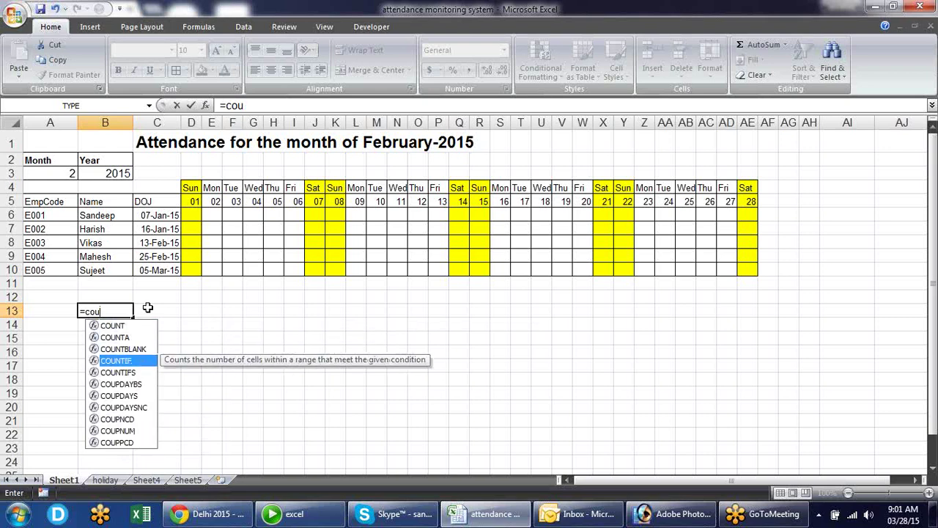
{"action": "key", "text": "Tab"}
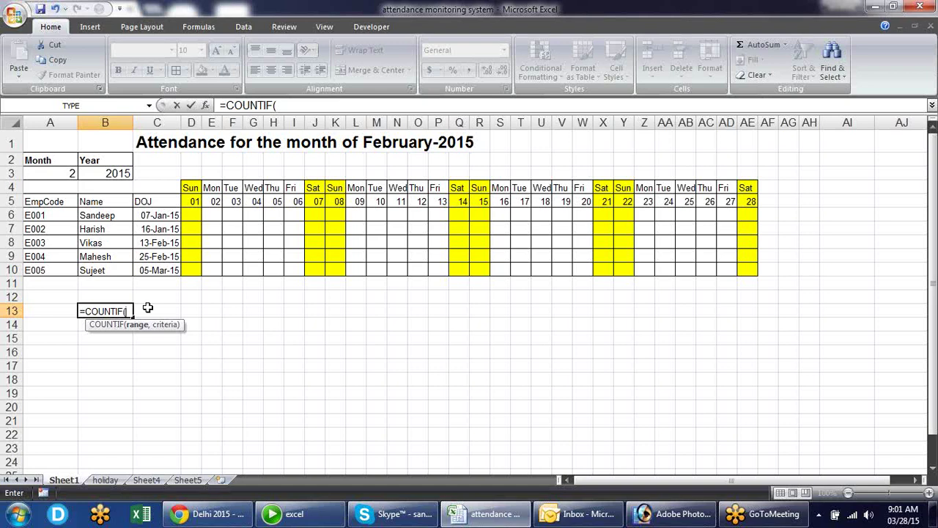
{"action": "type", "text": "ir"}
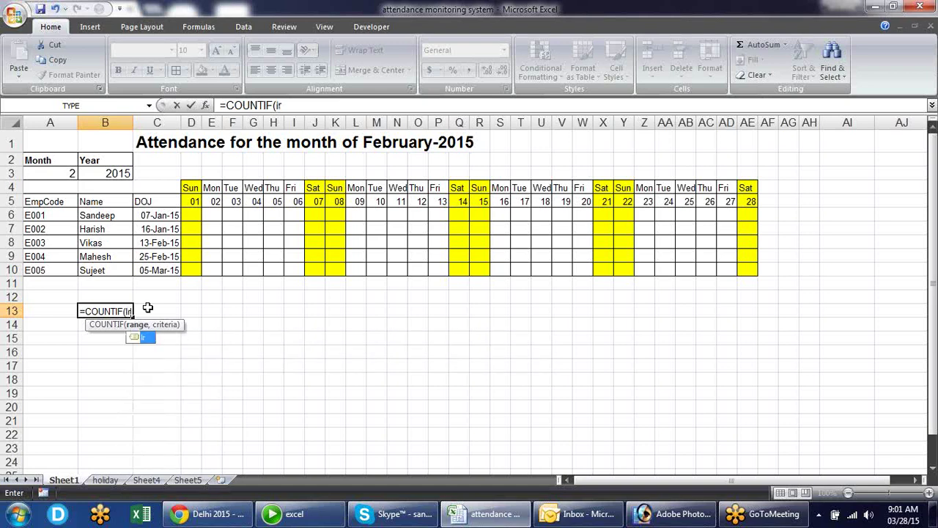
{"action": "type", "text": ","}
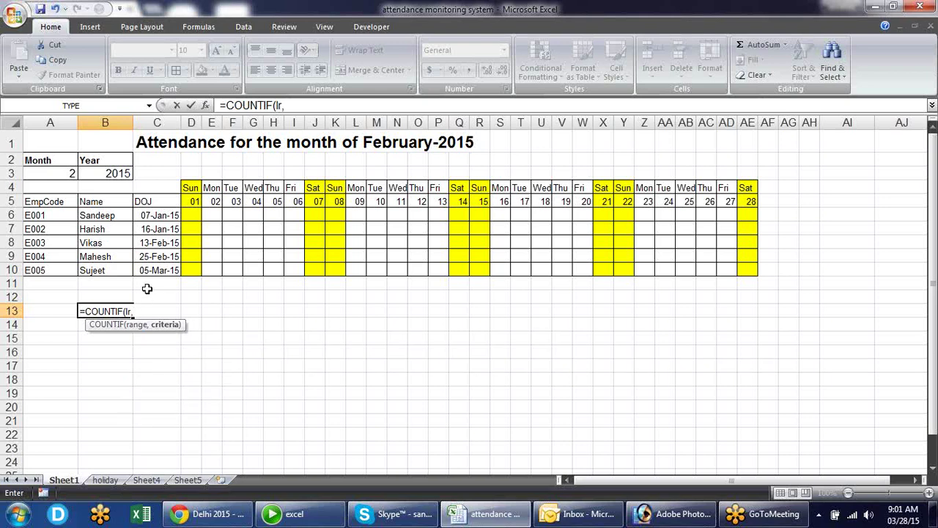
- Use employee code A6 joined with day D5 as the COUNTIF criteria
{"action": "left_click", "coordinate": [114, 215]}
{"action": "type", "text": "&"}
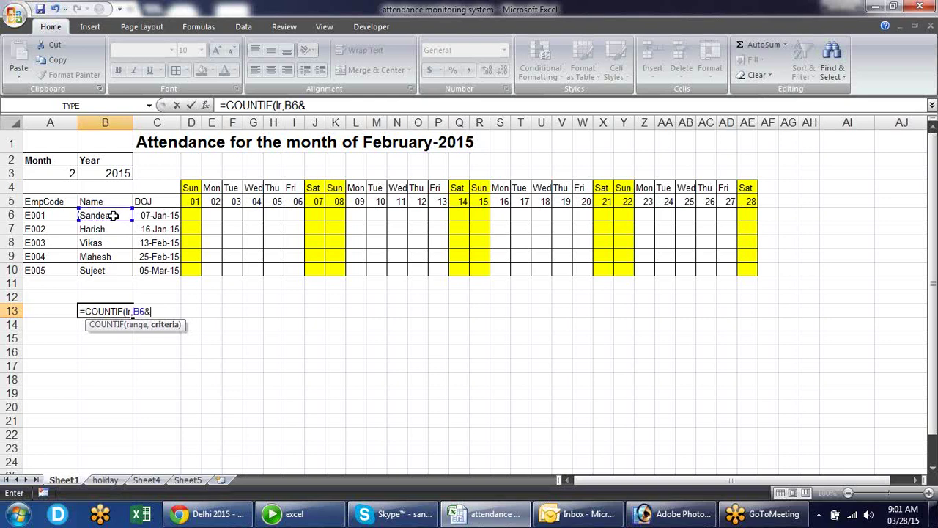
{"action": "key", "text": "BackSpace"}
{"action": "key", "text": "BackSpace"}
{"action": "key", "text": "BackSpace"}
{"action": "left_click", "coordinate": [74, 212]}
{"action": "type", "text": "&"}
{"action": "left_click", "coordinate": [192, 200]}
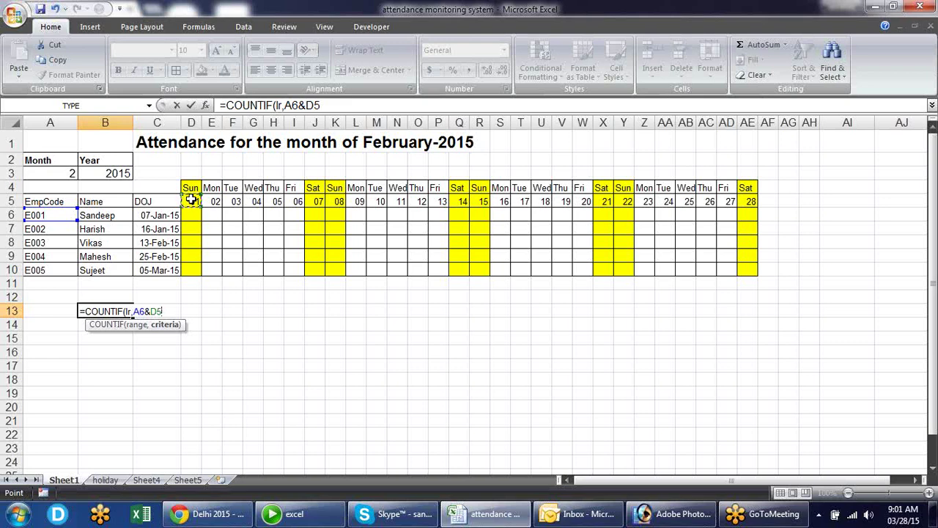
{"action": "key", "text": "Escape"}
{"action": "key", "text": "Return"}
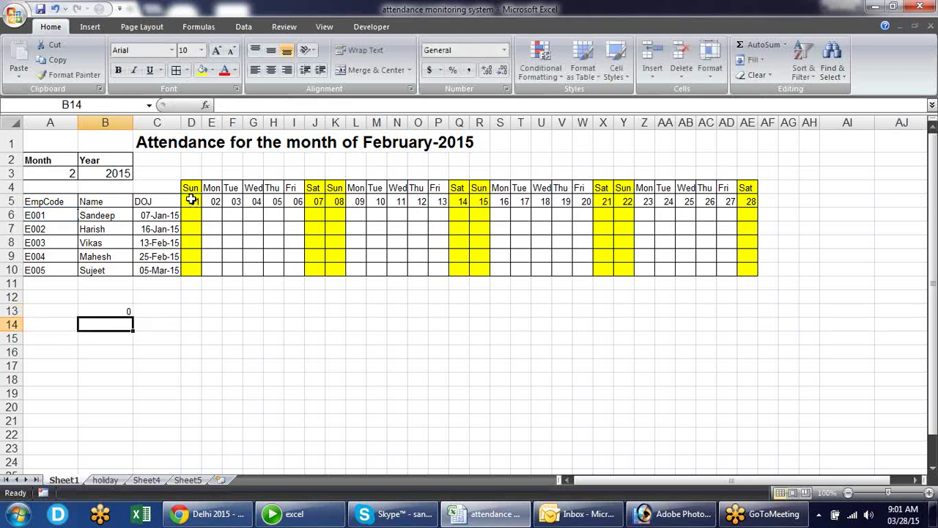
- Repoint B13's criteria to A8&T5, checking the criteria value with F9
{"action": "left_click", "coordinate": [126, 307]}
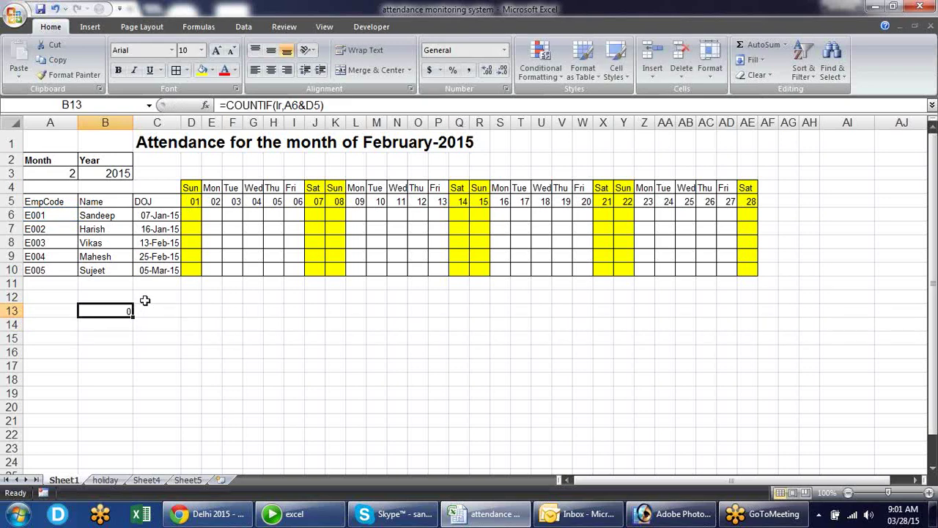
{"action": "key", "text": "F2"}
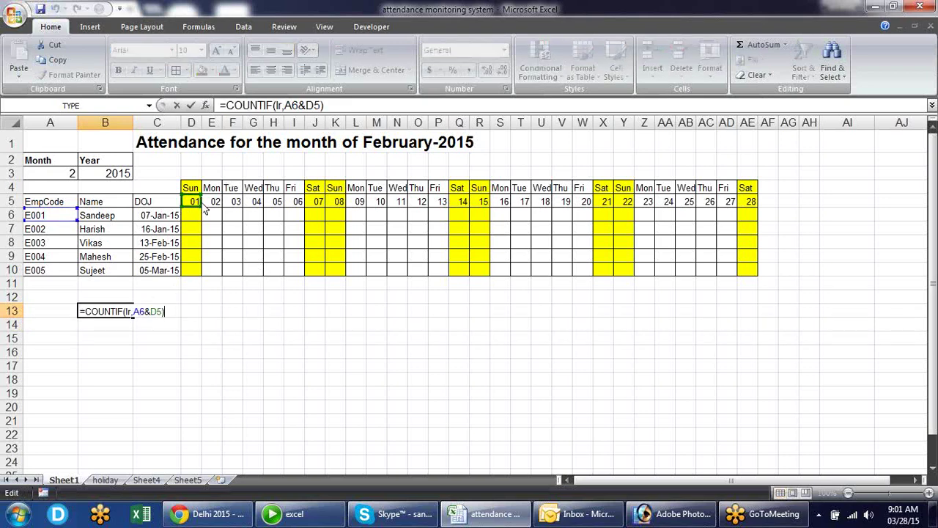
{"action": "left_click_drag", "start_coordinate": [73, 221], "coordinate": [71, 249]}
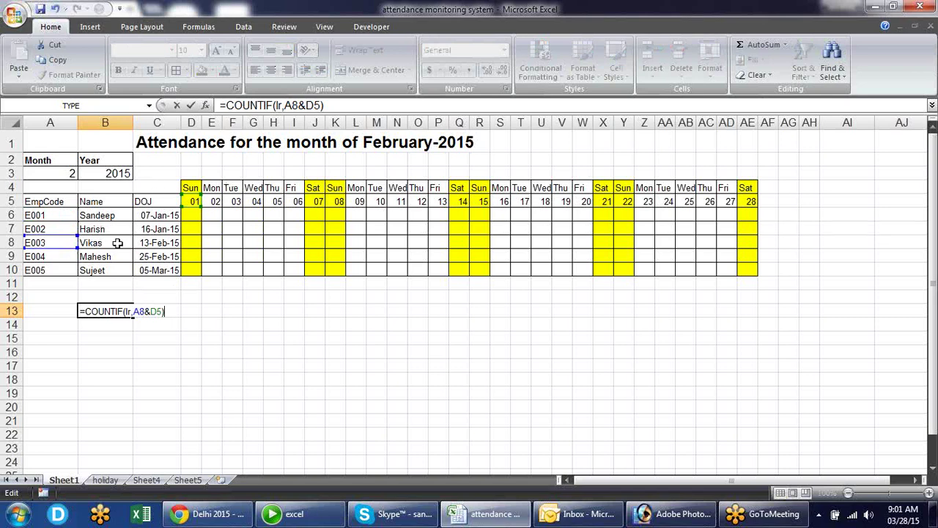
{"action": "left_click_drag", "start_coordinate": [193, 202], "coordinate": [523, 207]}
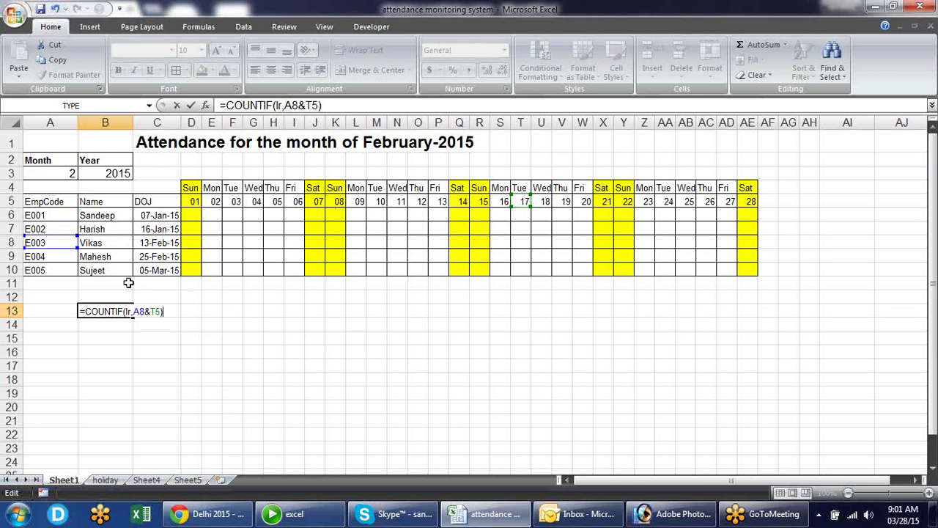
{"action": "left_click_drag", "start_coordinate": [161, 310], "coordinate": [132, 311]}
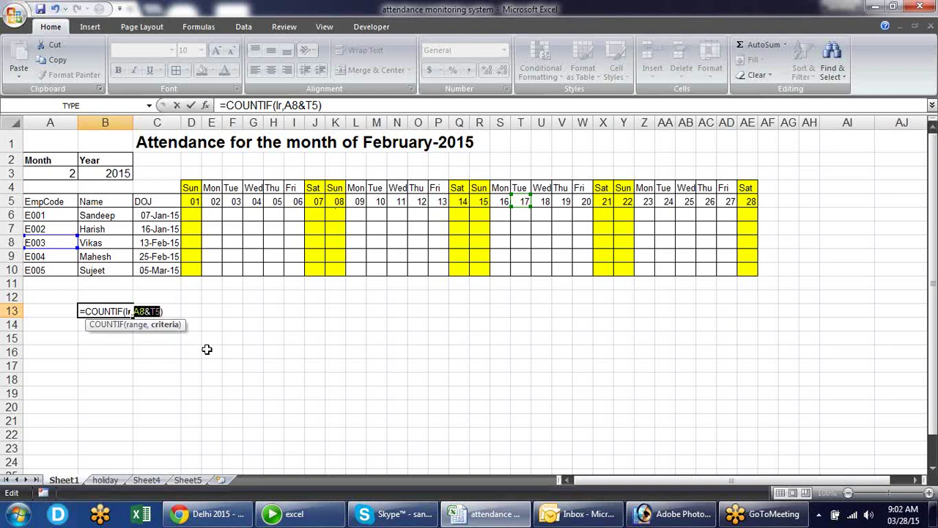
{"action": "key", "text": "F9"}
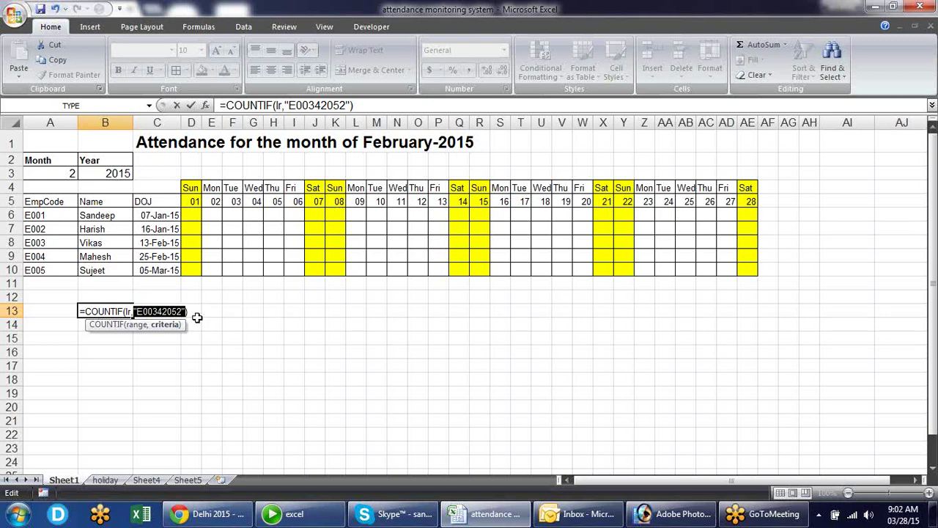
{"action": "key", "text": "Escape"}
{"action": "key", "text": "F2"}
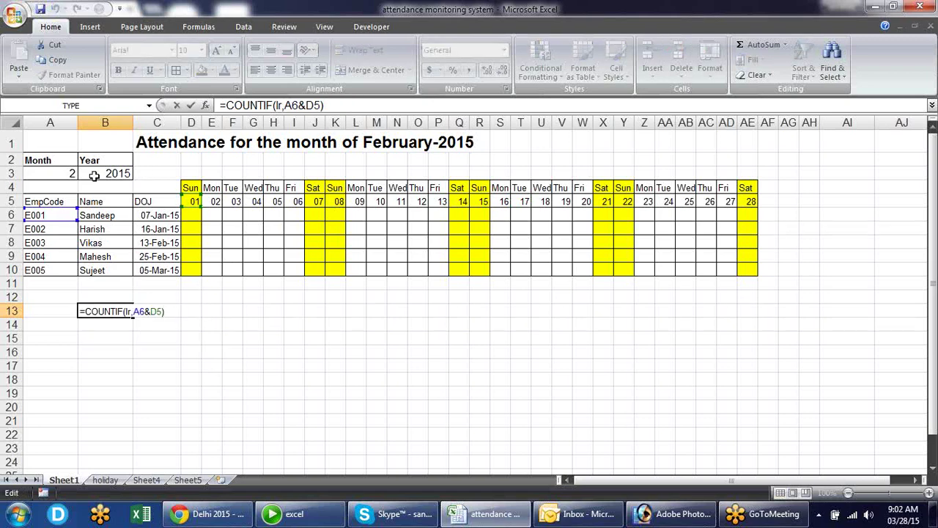
{"action": "left_click_drag", "start_coordinate": [62, 225], "coordinate": [65, 253]}
{"action": "left_click_drag", "start_coordinate": [192, 210], "coordinate": [517, 201]}
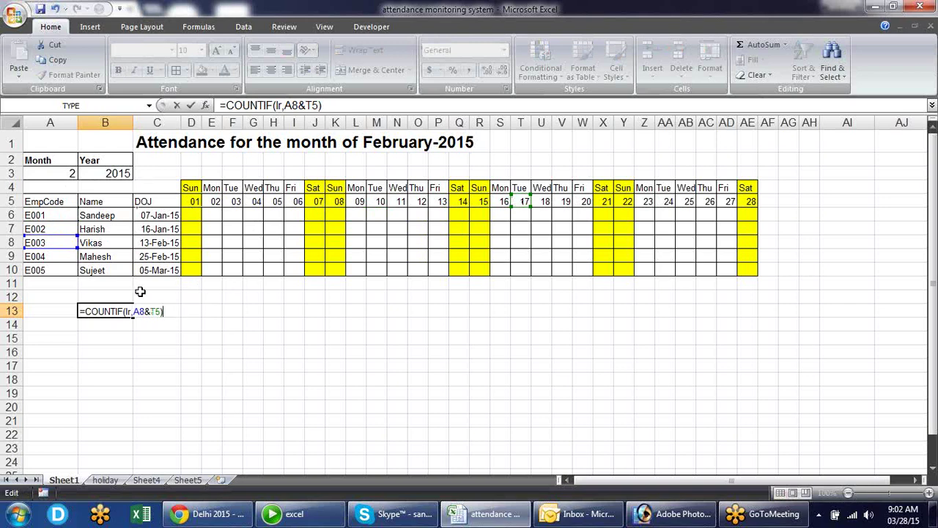
{"action": "key", "text": "Return"}
- Append >0 to B13's COUNTIF so it returns TRUE
{"action": "left_click", "coordinate": [115, 311]}
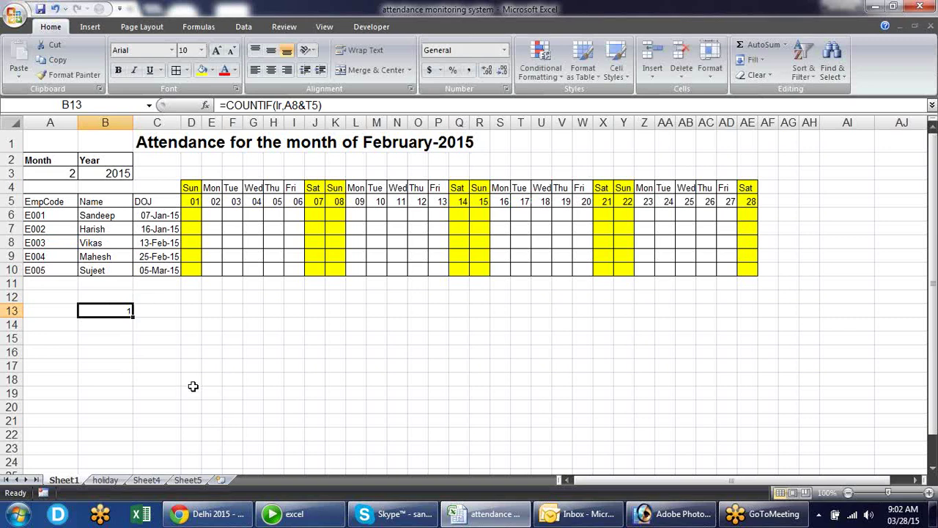
{"action": "key", "text": "F2"}
{"action": "type", "text": ">0"}
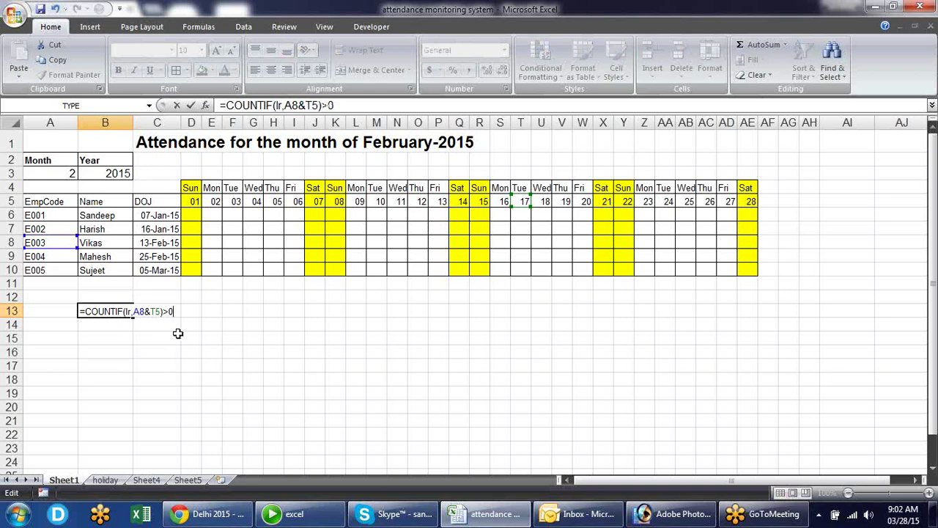
{"action": "key", "text": "Return"}
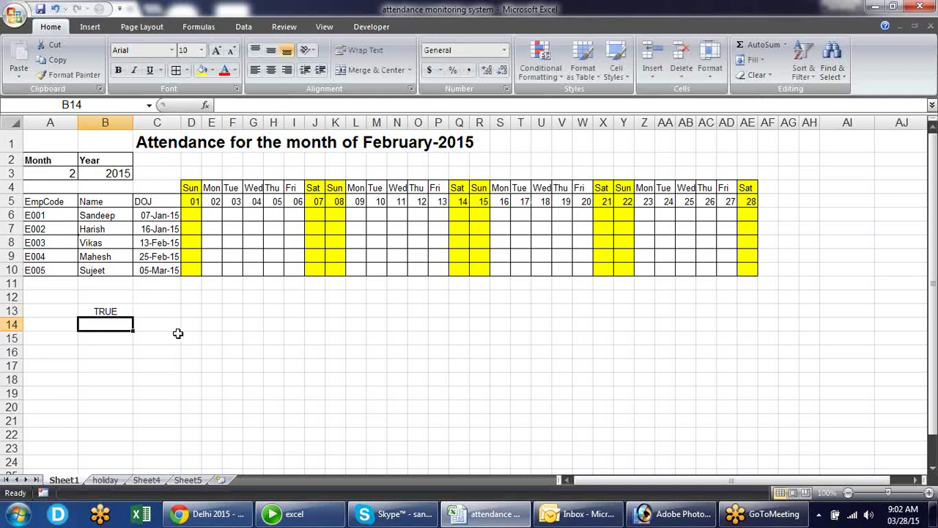
{"action": "key", "text": "Up"}
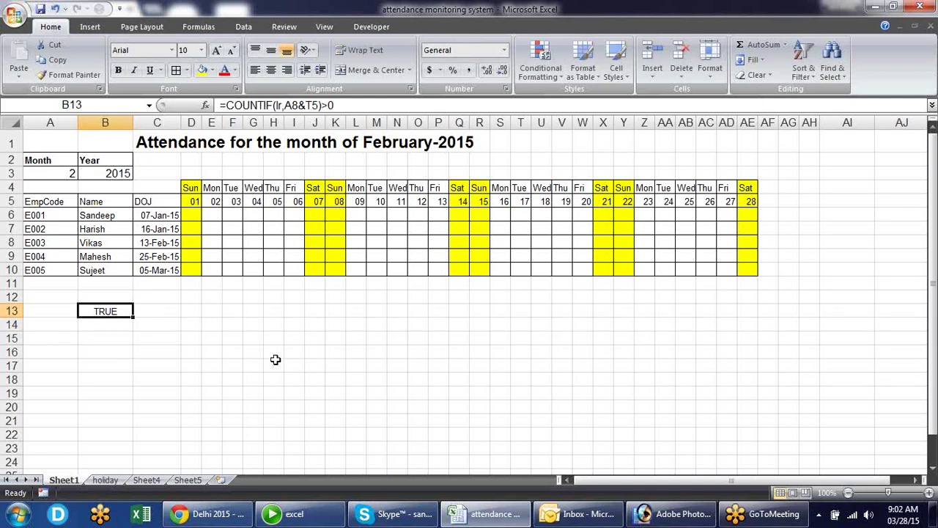
- Change B13's criteria to the mixed references $A6&D$5
{"action": "key", "text": "F2"}
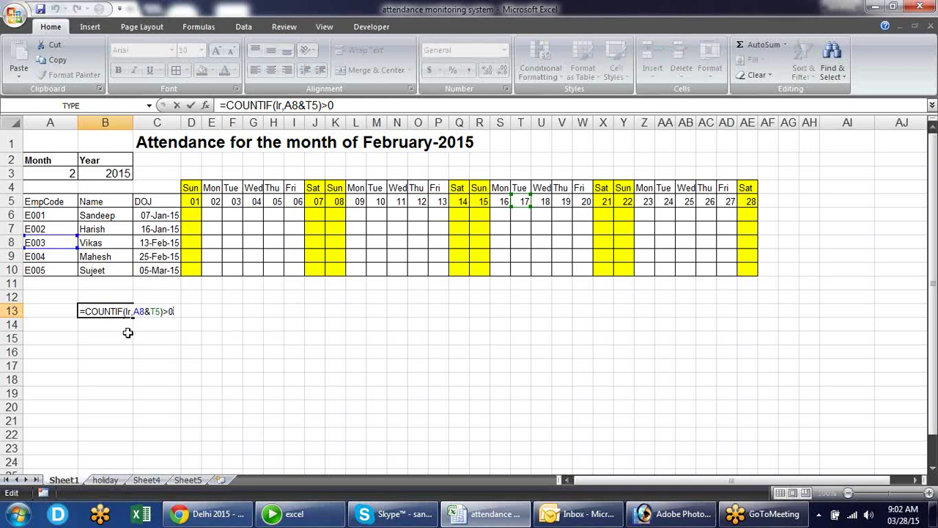
{"action": "double_click", "coordinate": [140, 311]}
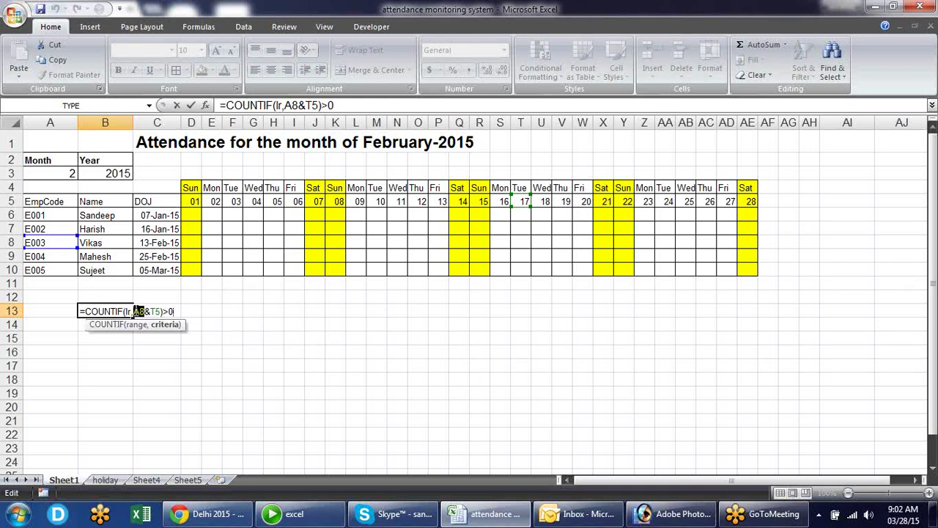
{"action": "key", "text": "BackSpace"}
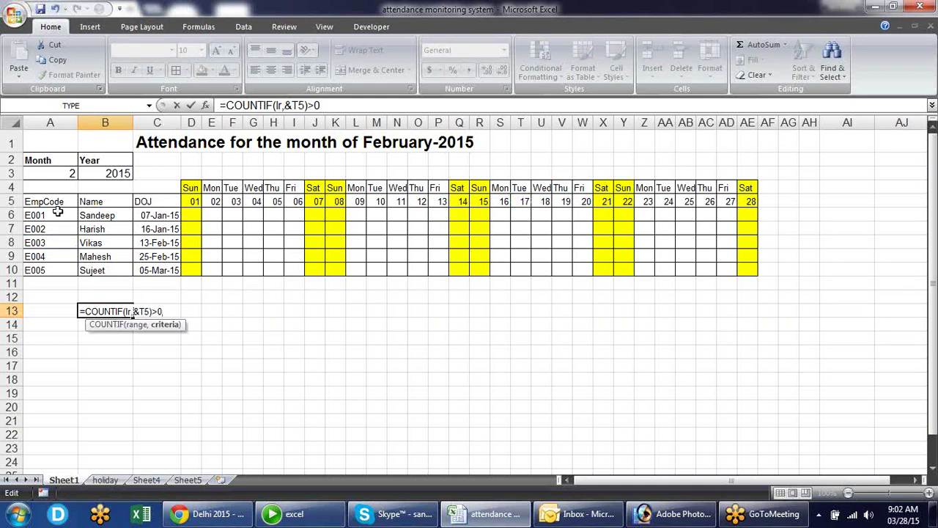
{"action": "left_click", "coordinate": [57, 214]}
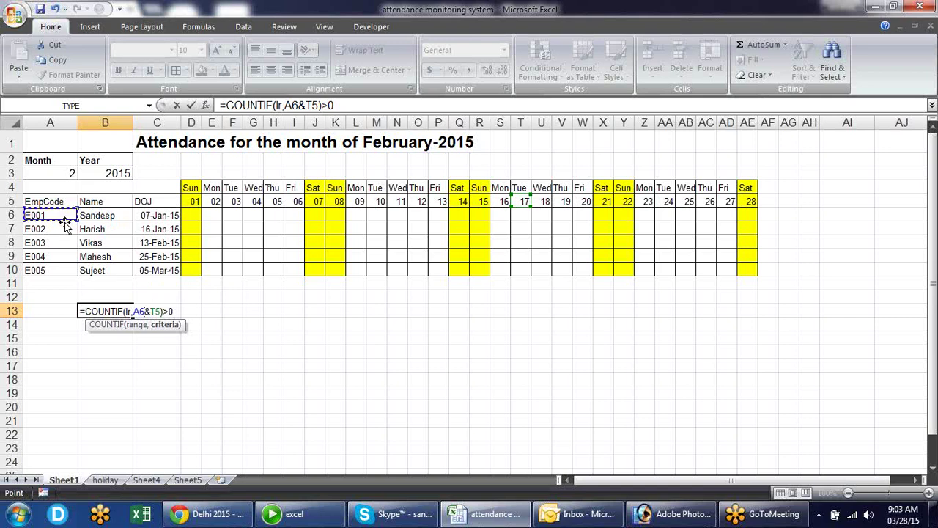
{"action": "left_click", "coordinate": [136, 311]}
{"action": "type", "text": "$"}
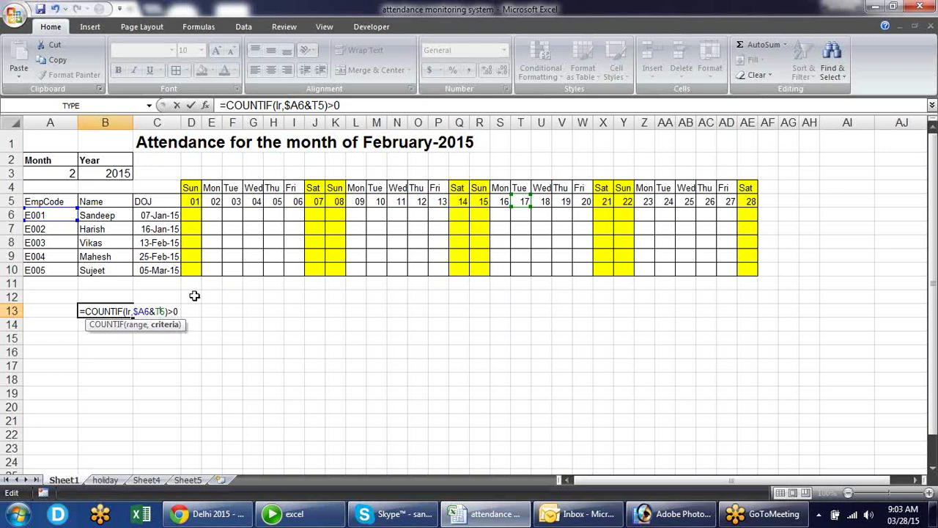
{"action": "type", "text": "$"}
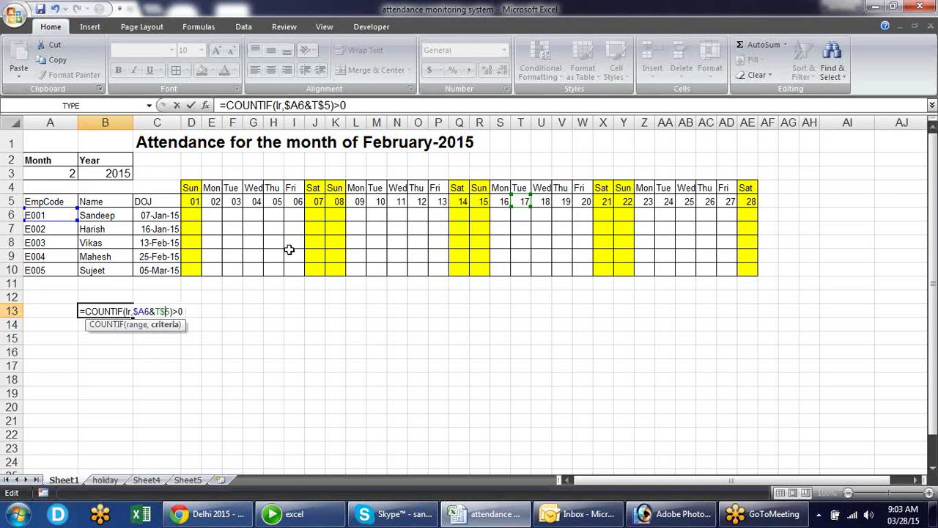
{"action": "left_click_drag", "start_coordinate": [515, 207], "coordinate": [198, 208]}
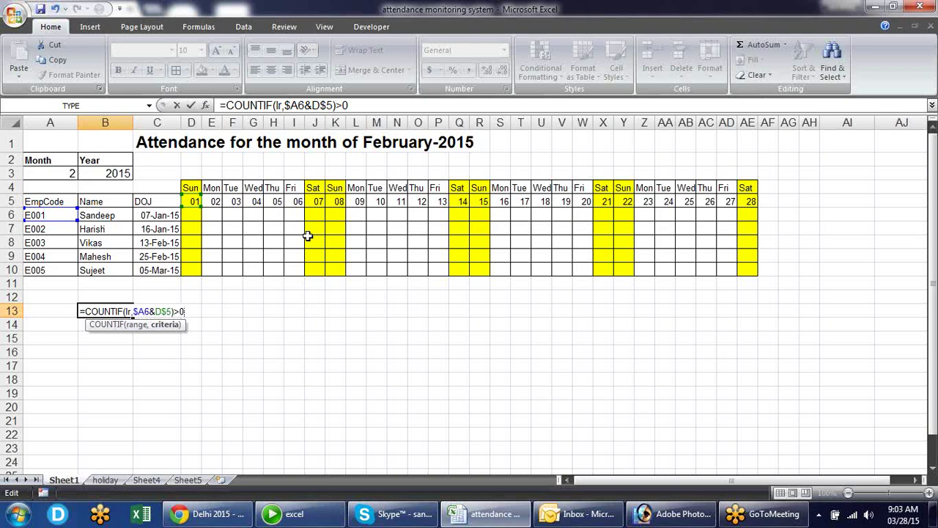
{"action": "key", "text": "Return"}
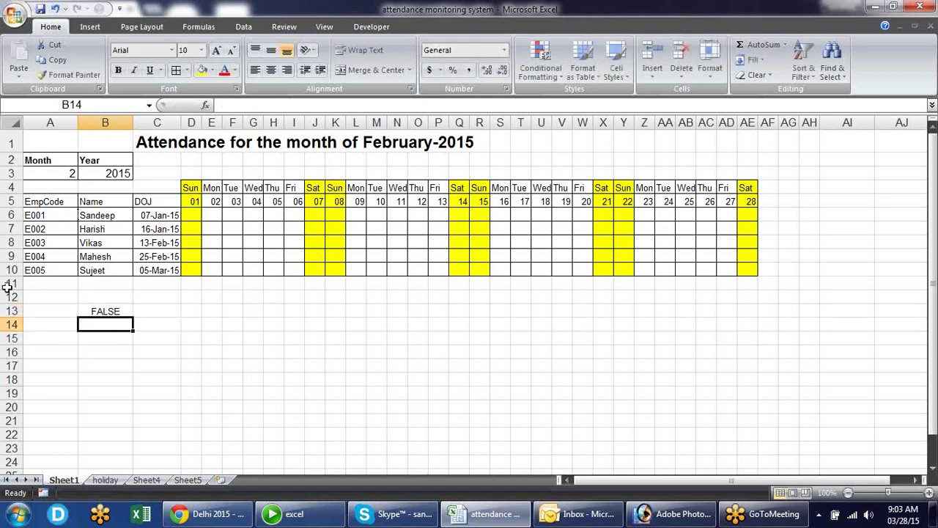
- Review B13's formula in the formula bar without changing it
{"action": "left_click", "coordinate": [126, 310]}
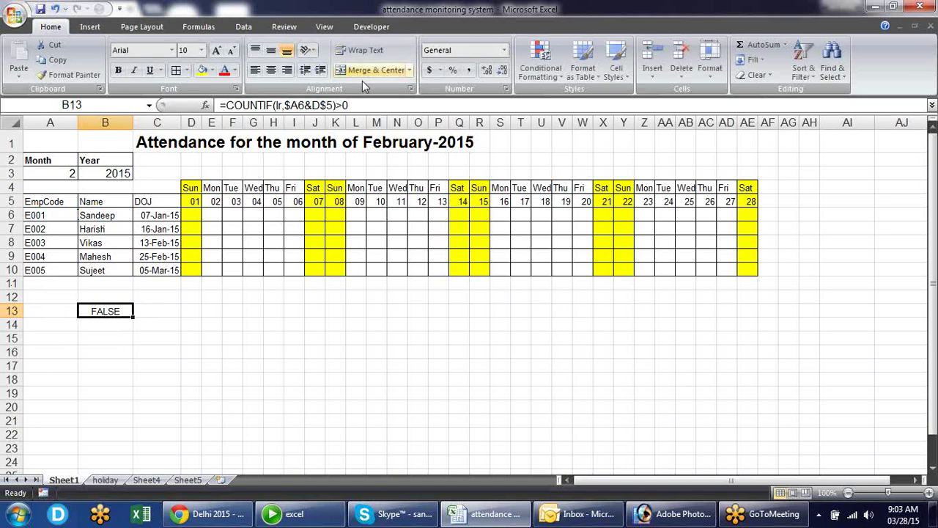
{"action": "left_click", "coordinate": [364, 105]}
{"action": "left_click_drag", "start_coordinate": [364, 105], "coordinate": [225, 105]}
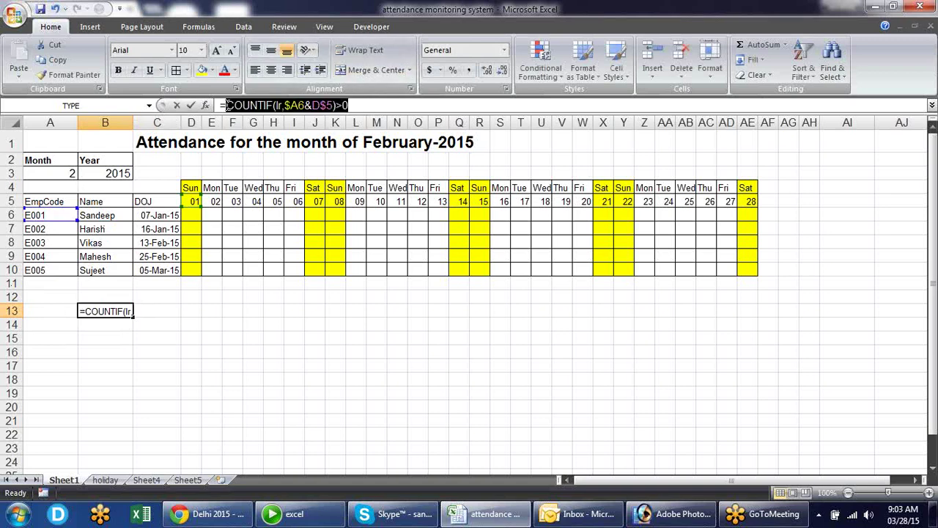
{"action": "left_click_drag", "start_coordinate": [227, 105], "coordinate": [207, 106]}
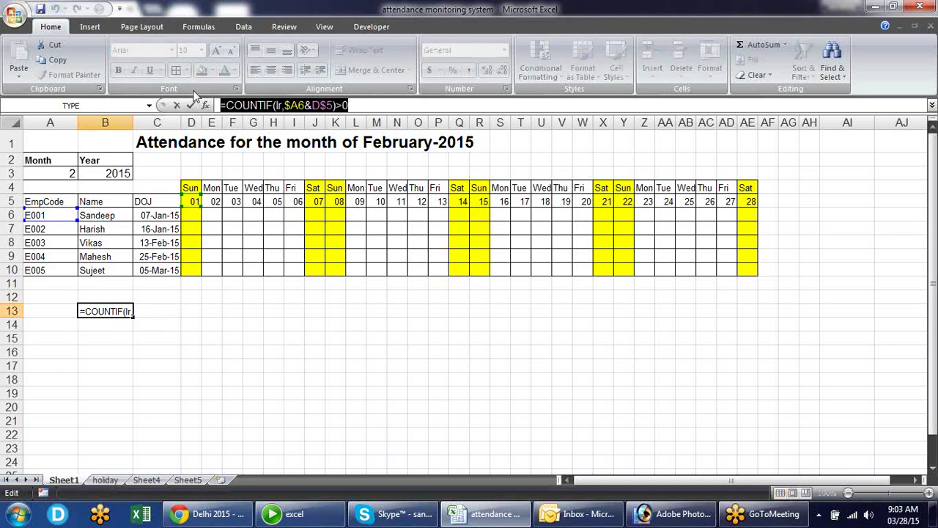
{"action": "key", "text": "Escape"}
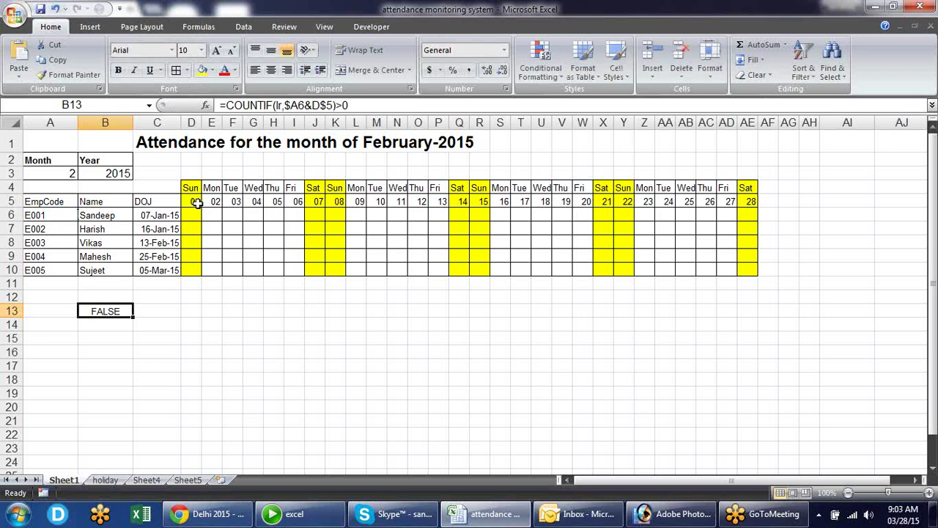
{"action": "left_click", "coordinate": [194, 214]}
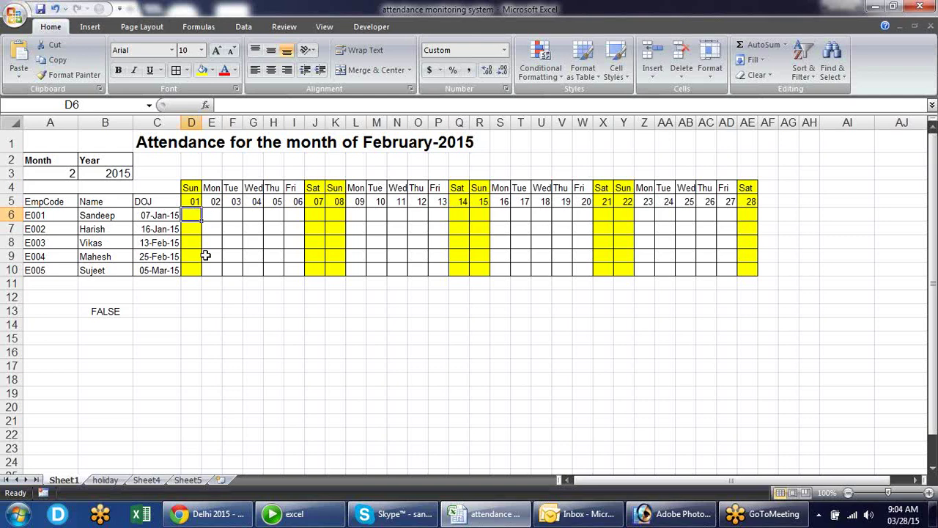
{"action": "left_click", "coordinate": [110, 313]}
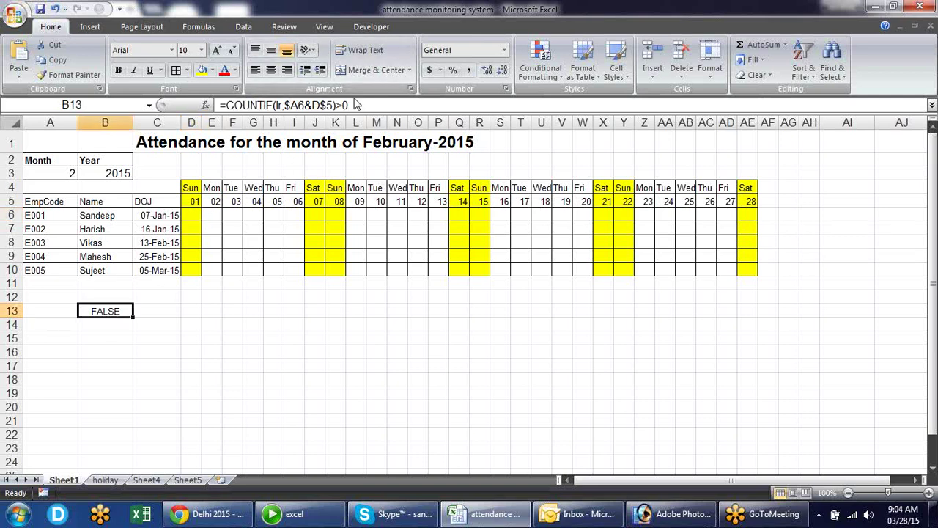
{"action": "left_click", "coordinate": [380, 233]}
{"action": "type", "text": "l"}
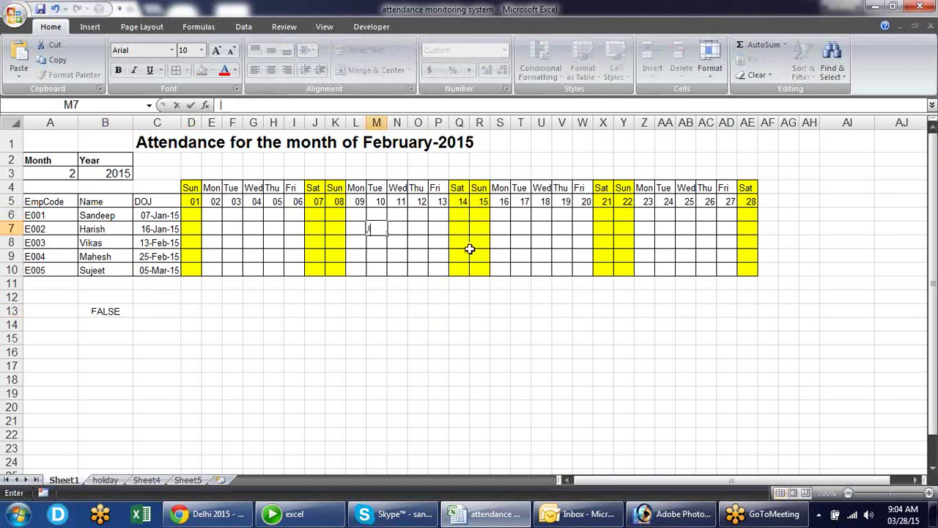
{"action": "key", "text": "Return"}
{"action": "key", "text": "Up"}
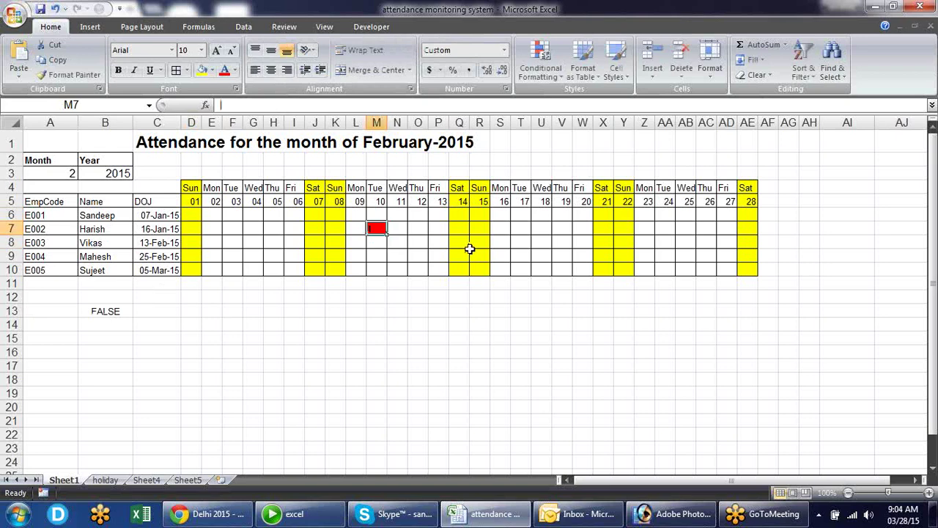
{"action": "key", "text": "Delete"}
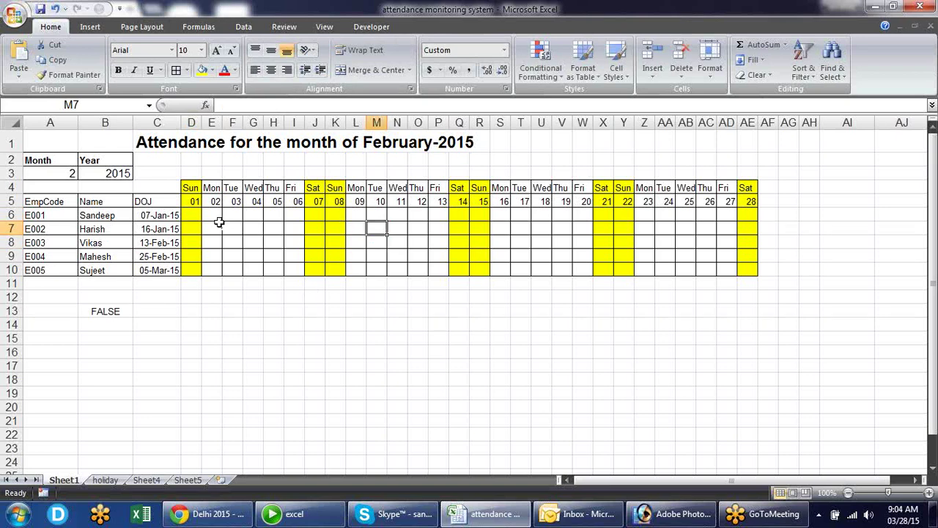
{"action": "left_click", "coordinate": [193, 214]}
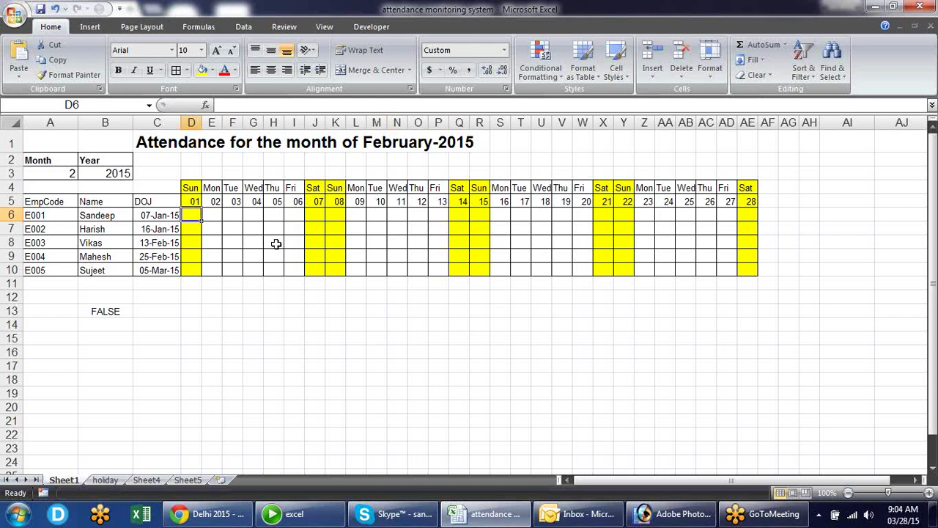
- Begin an IF formula in D6 testing whether joining date C6 is after day D5
{"action": "type", "text": "=if"}
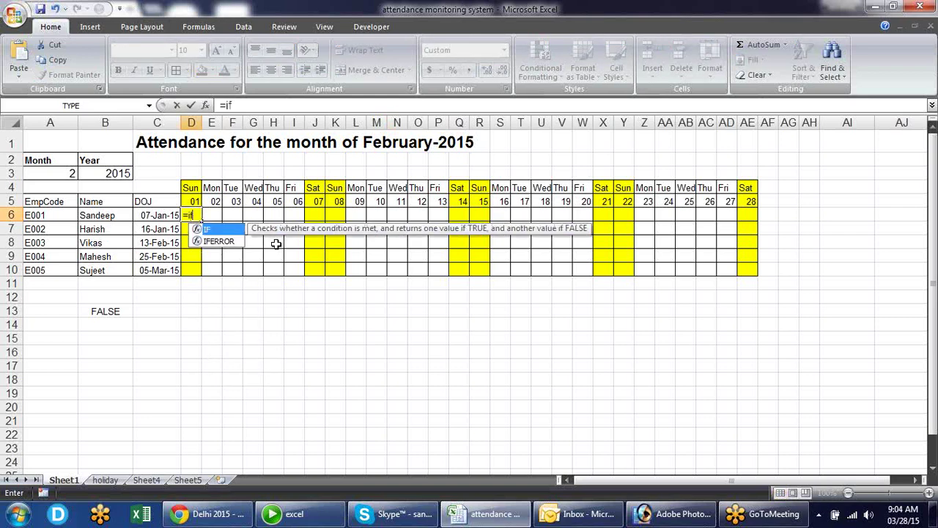
{"action": "key", "text": "Tab"}
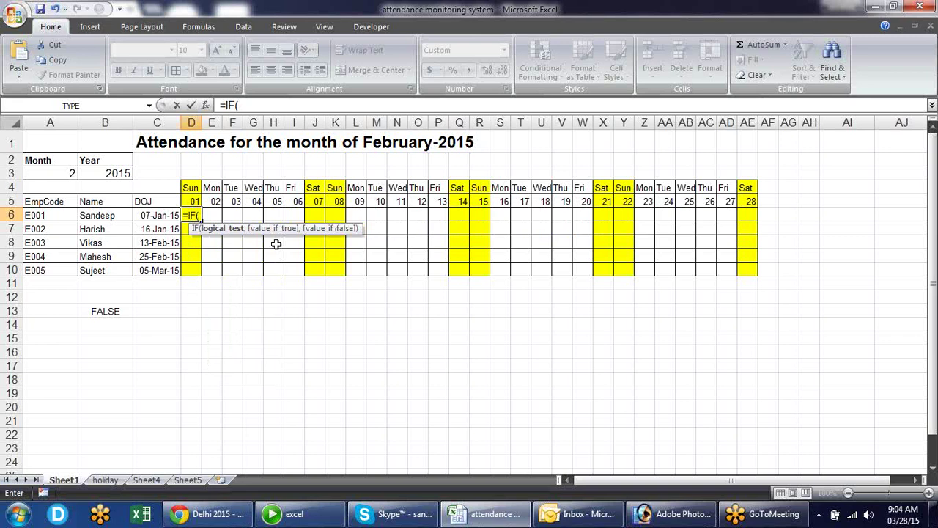
{"action": "left_click", "coordinate": [156, 215]}
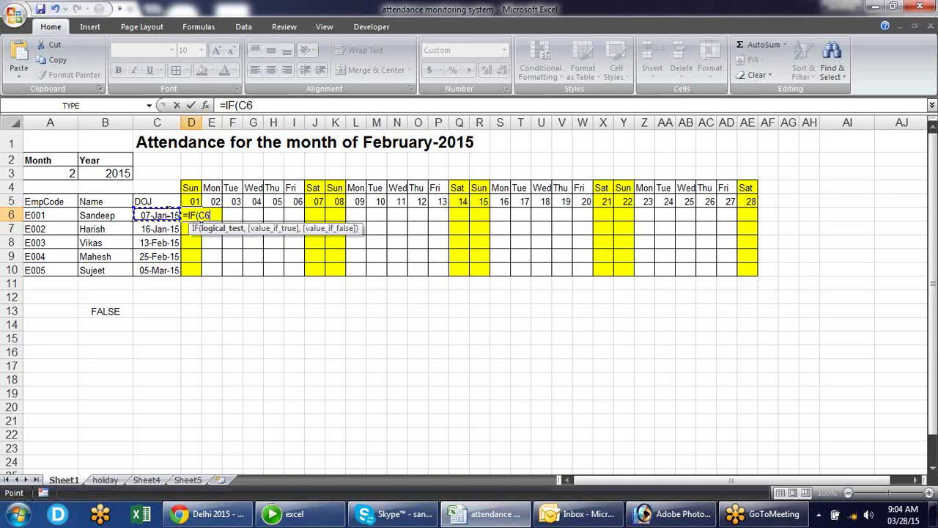
{"action": "type", "text": ">"}
{"action": "left_click", "coordinate": [192, 202]}
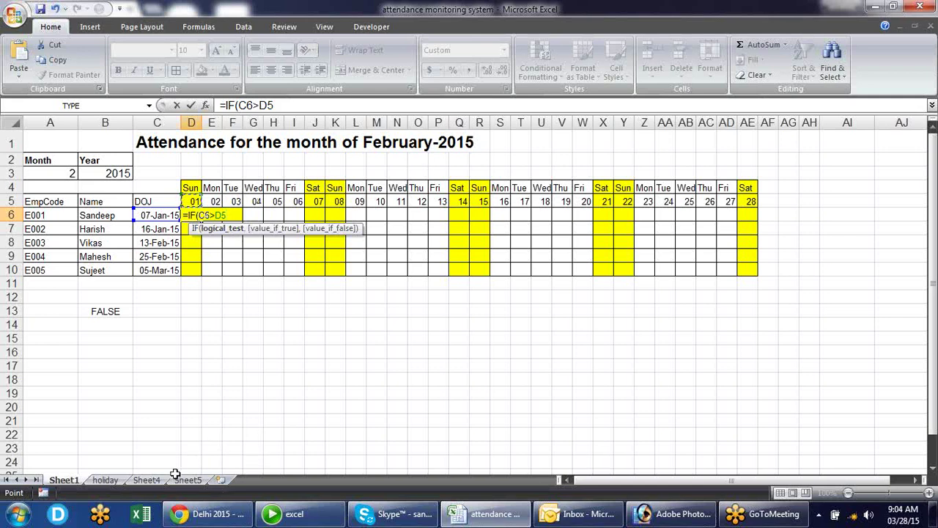
- Cancel it and view the nested IF attendance formula in Sheet5's A1
{"action": "left_click", "coordinate": [185, 480]}
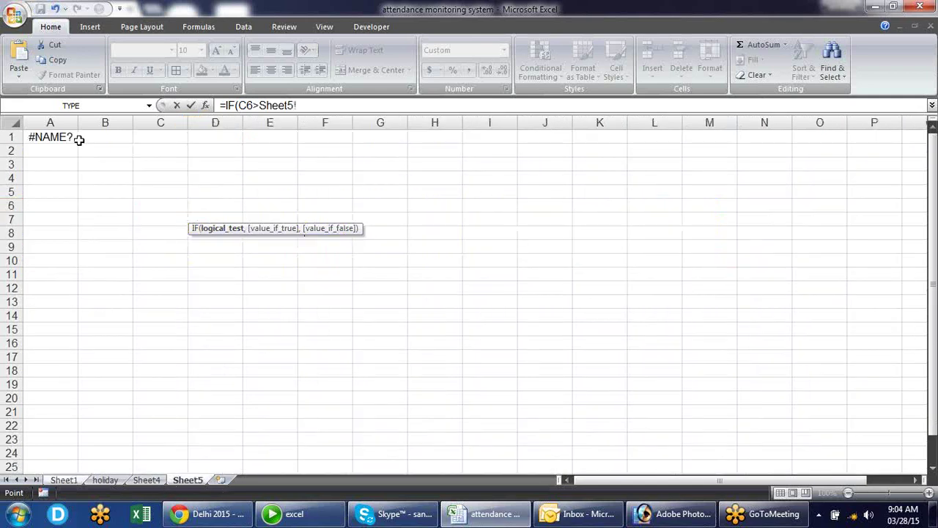
{"action": "key", "text": "Escape"}
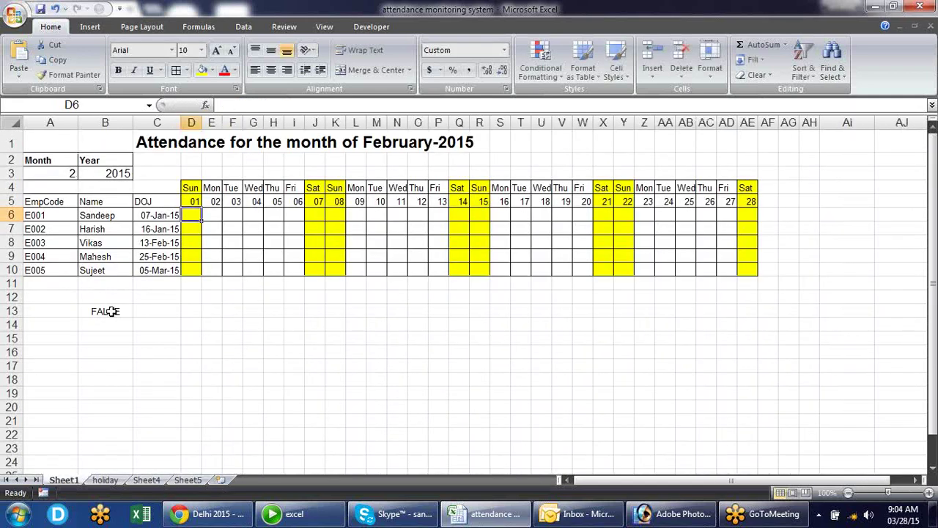
{"action": "left_click", "coordinate": [192, 480]}
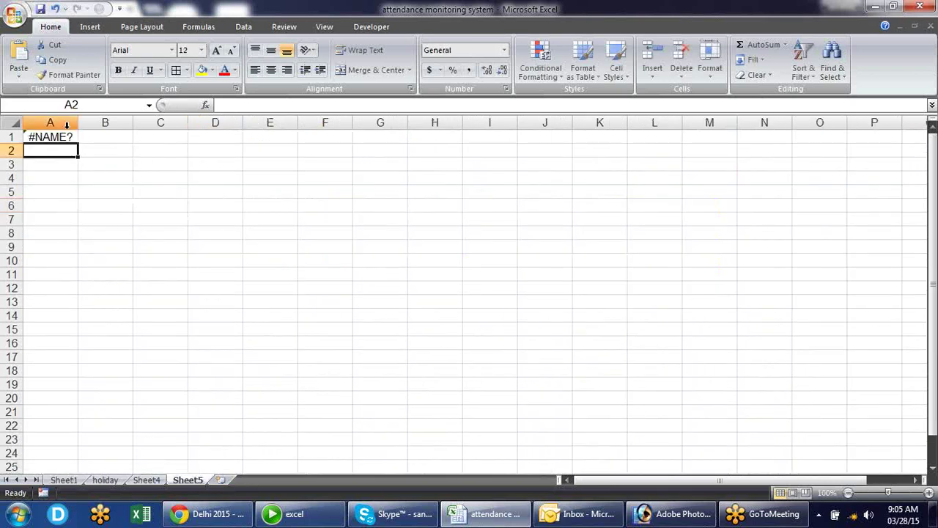
{"action": "left_click", "coordinate": [64, 138]}
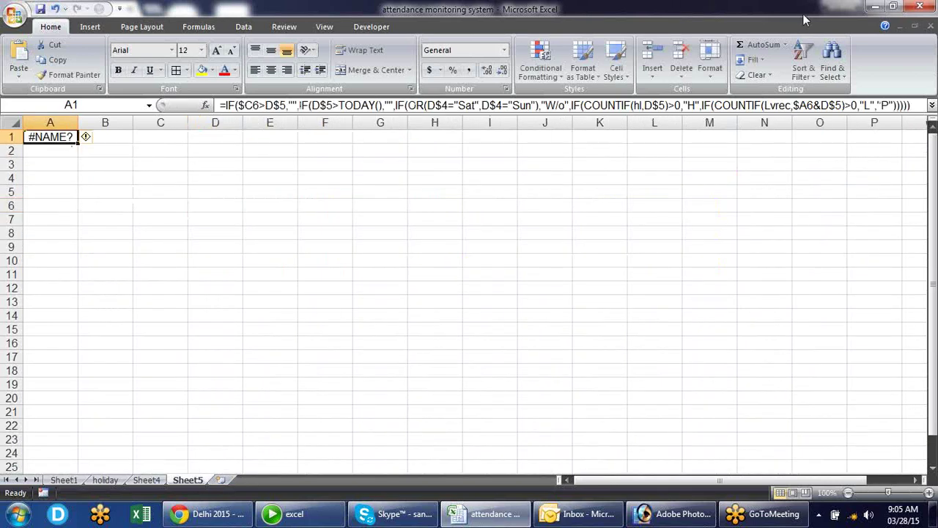